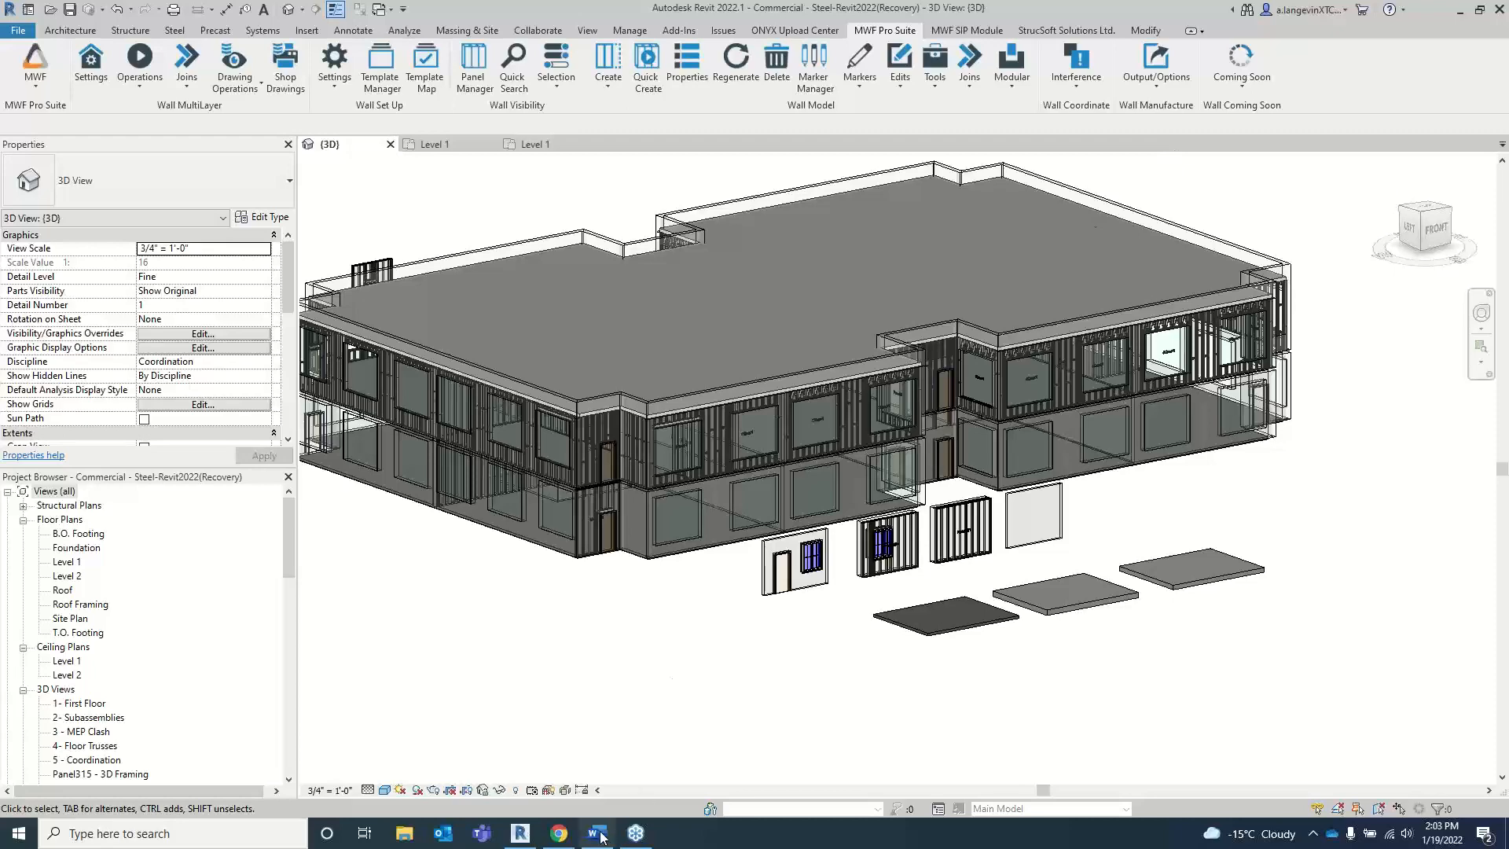
Step: Look over the New Features list in the Word document, return to Revit and view the MWF add-in's options
left_click(597, 833)
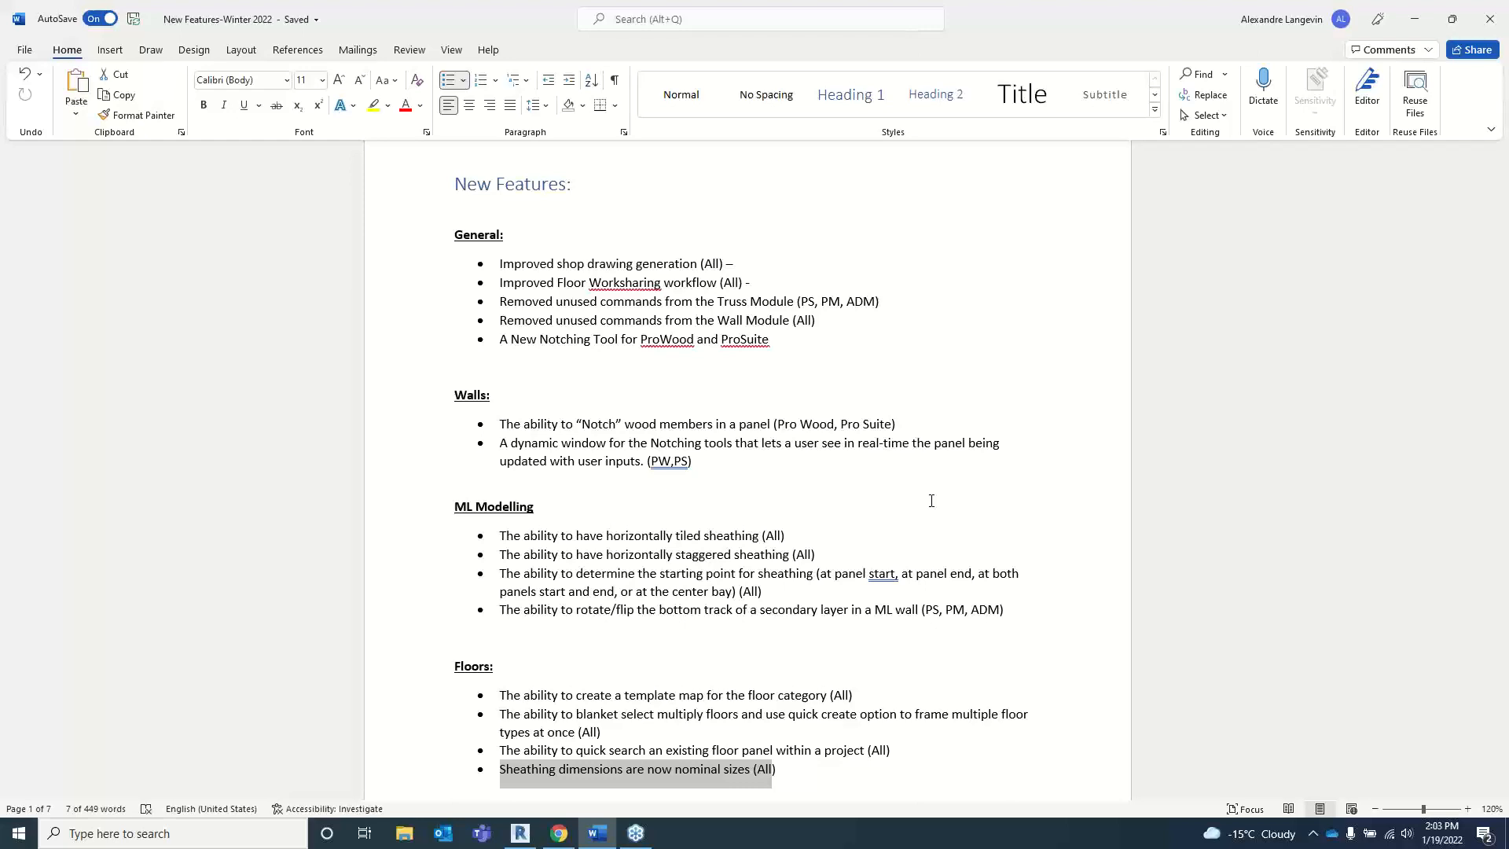
left_click(520, 834)
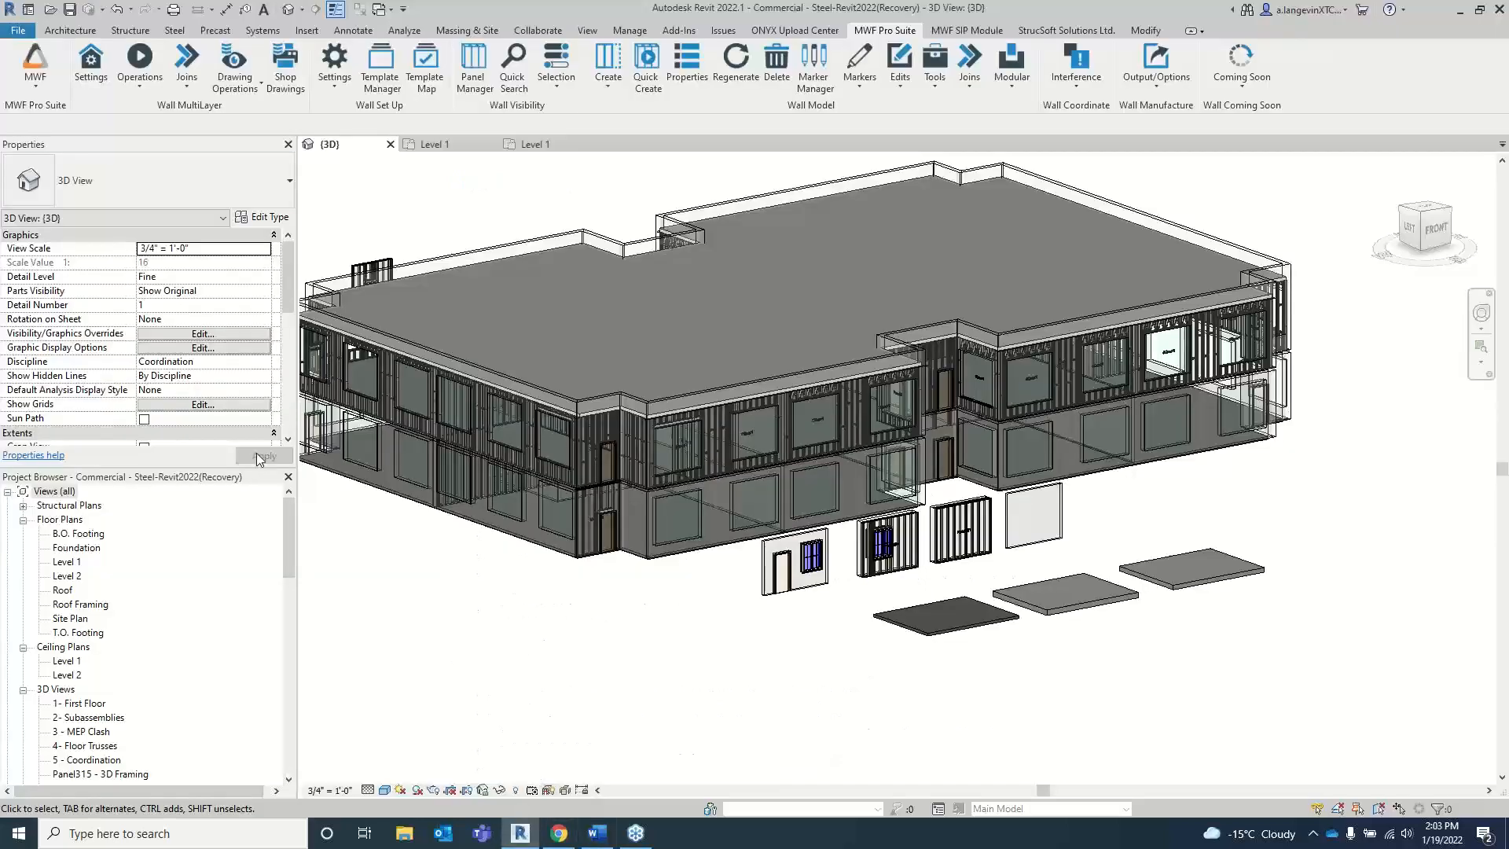
left_click(34, 86)
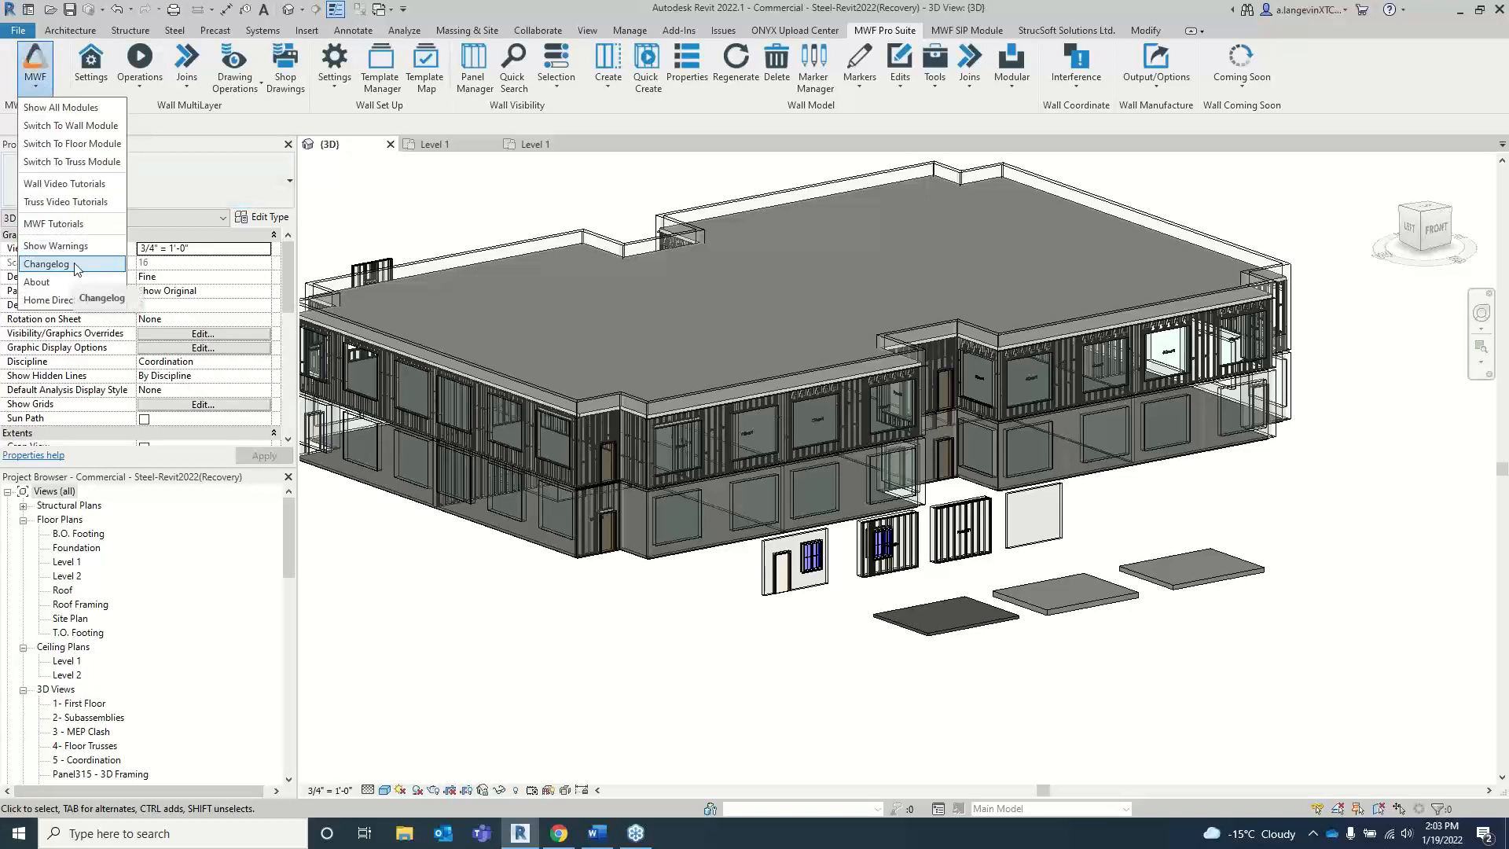
left_click(440, 638)
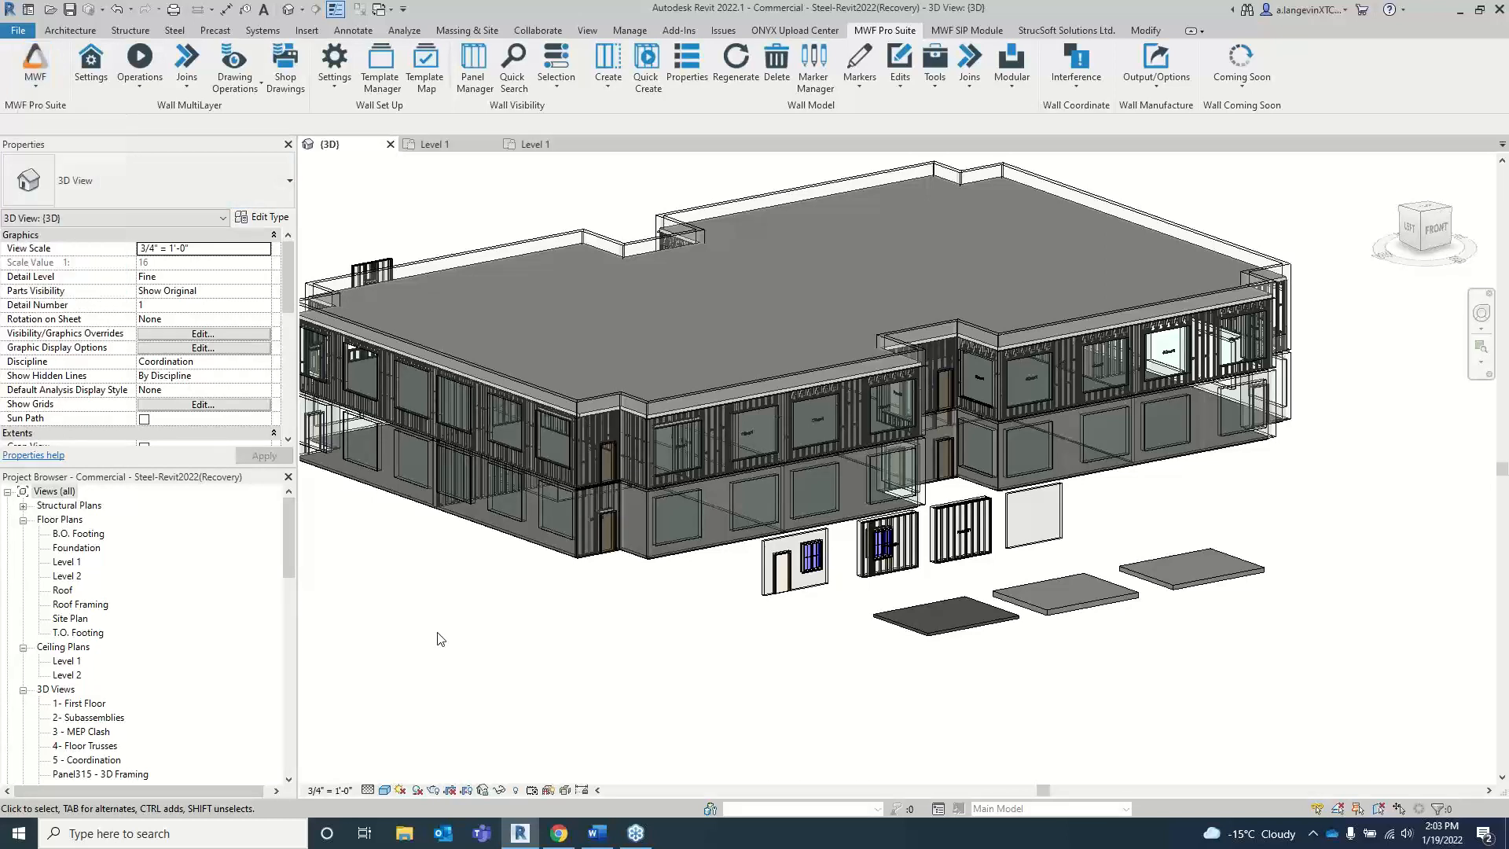
Step: Highlight "A New Notching Tool for ProWood and ProSuite" in the Word feature list and return to Revit
left_click(598, 833)
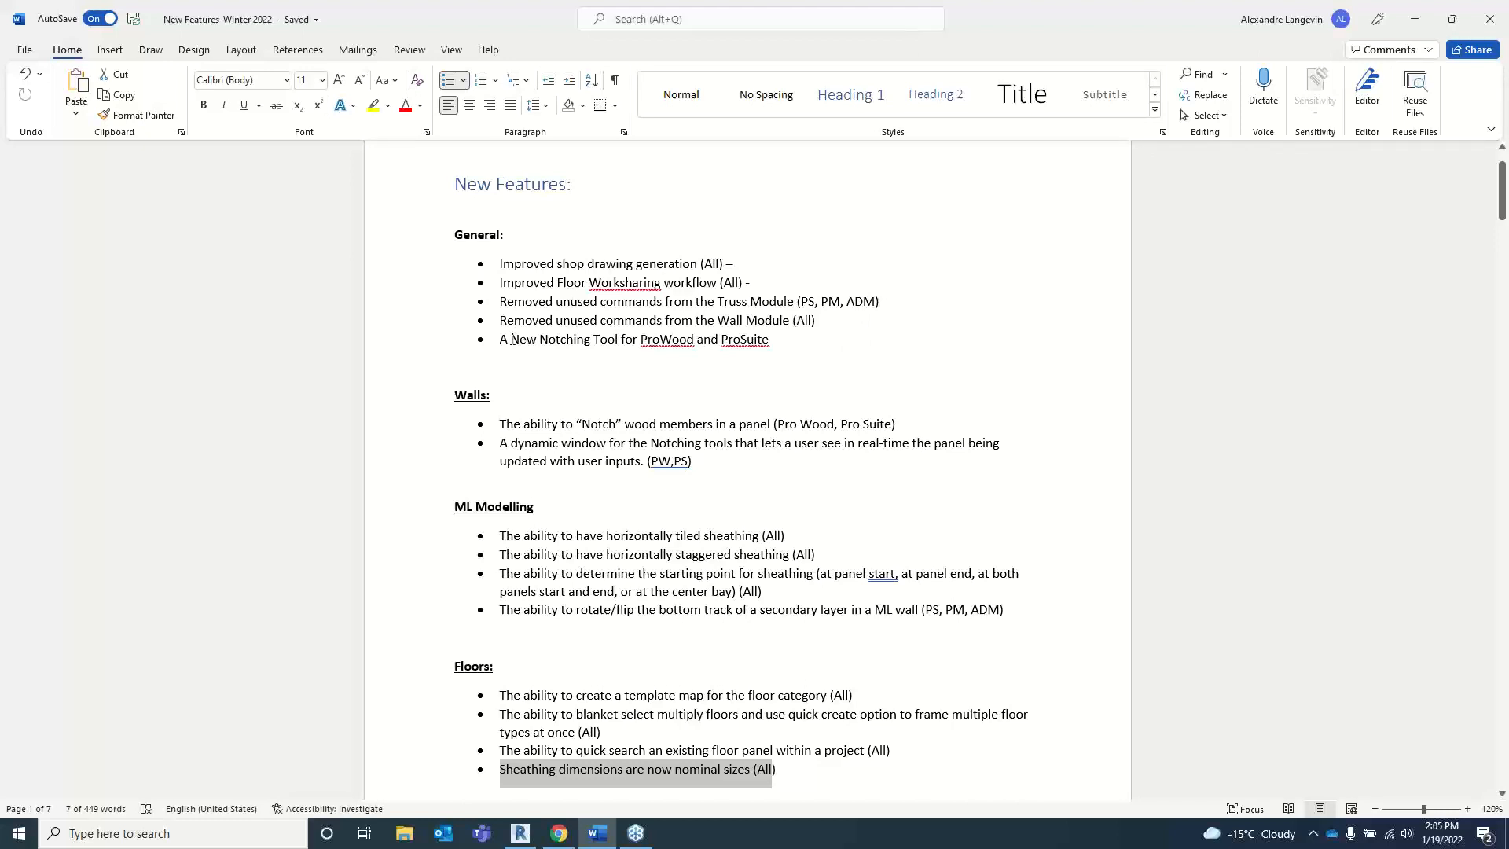
left_click_drag(500, 338, 775, 339)
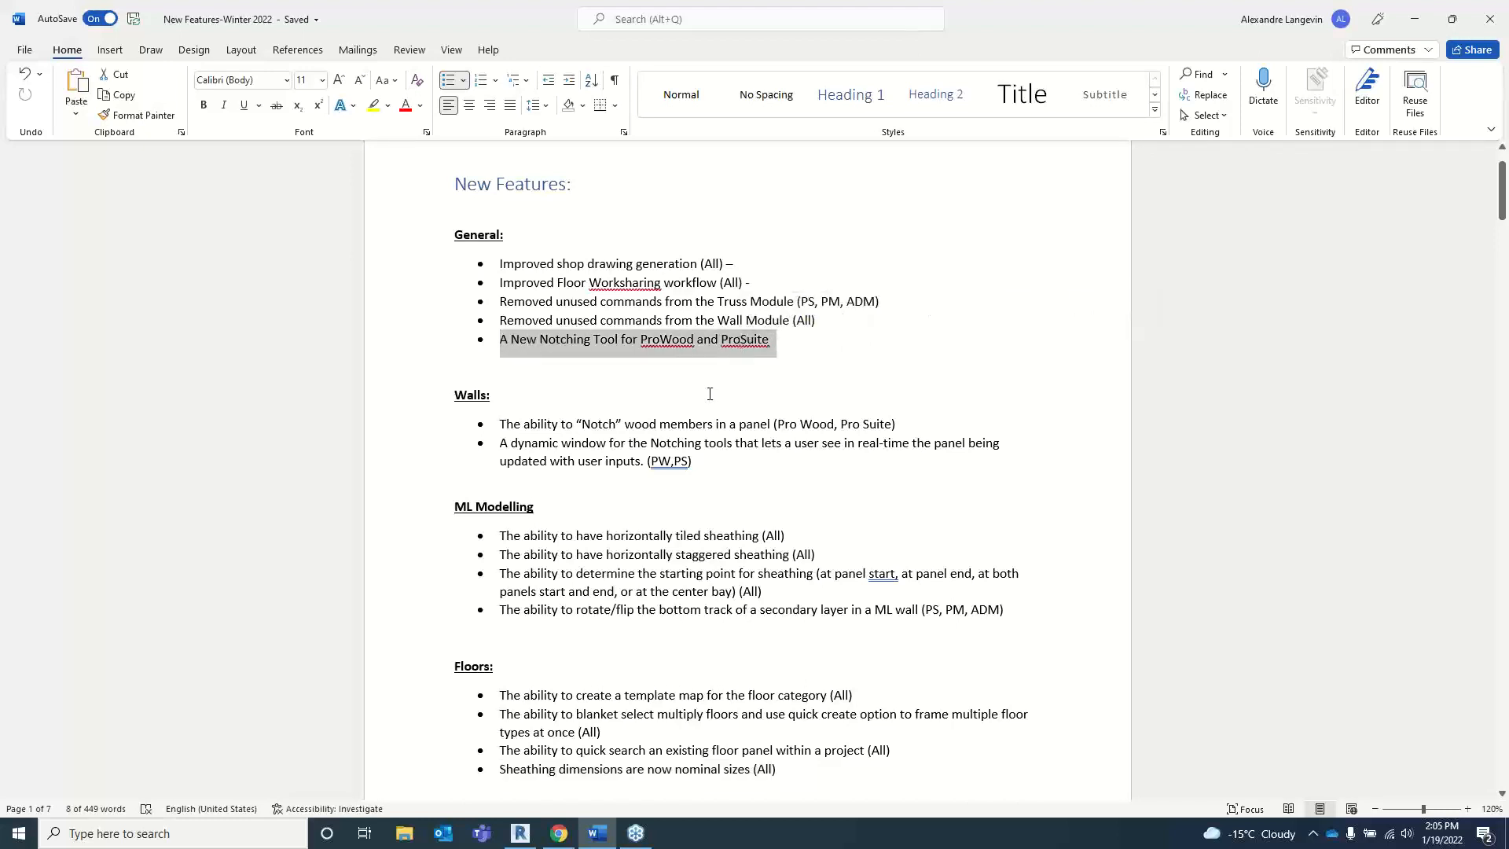
left_click(520, 833)
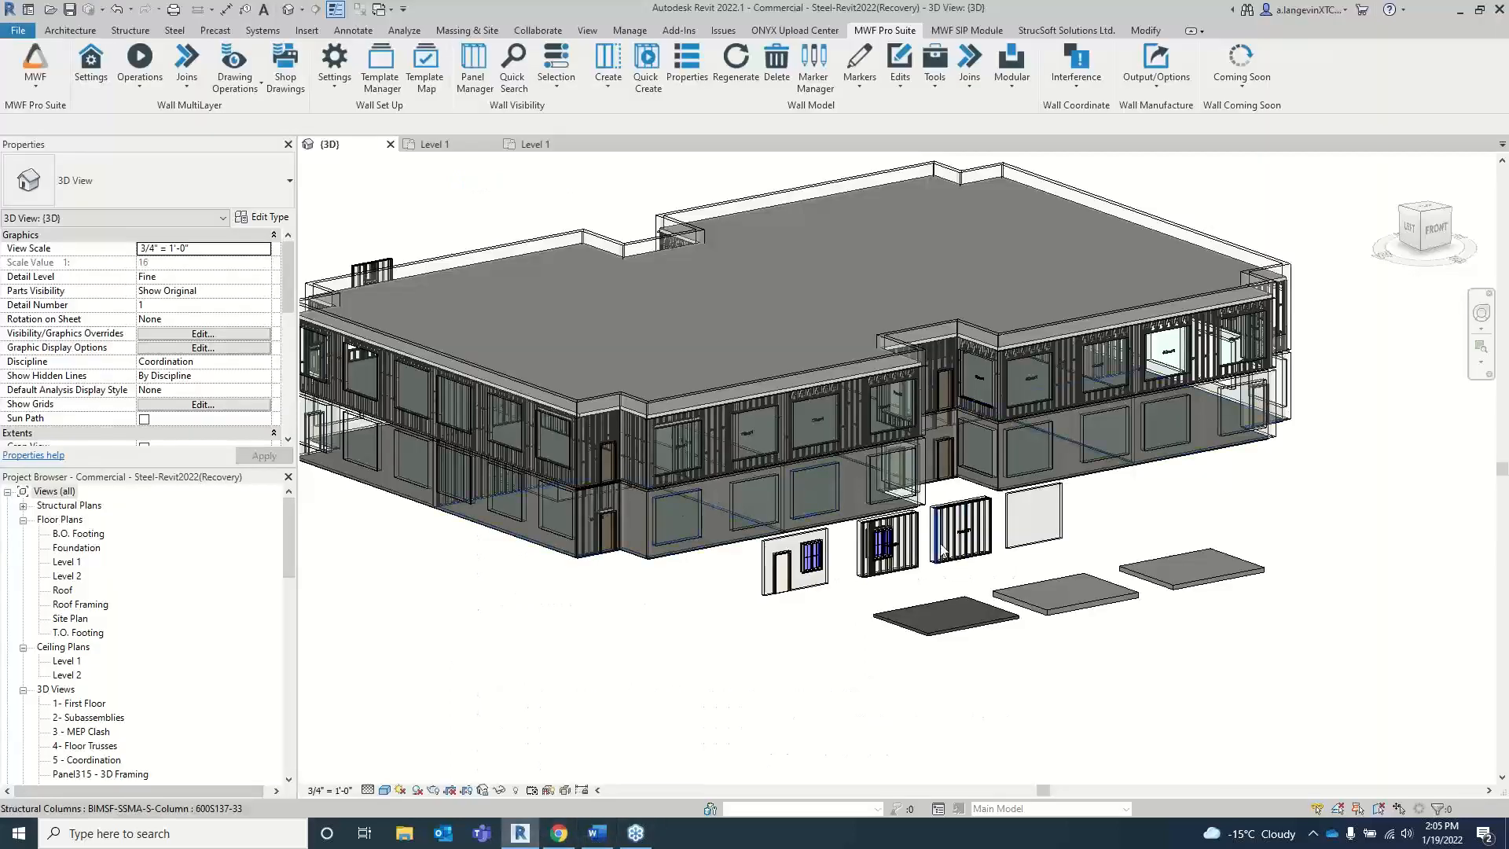
Step: Place a Single-Flush 36" x 84" door in the unframed Generic - 6" wall, centred about 4'-6" from the end nearest Panel321
scroll(971, 554, "up", 2)
scroll(972, 559, "up", 4)
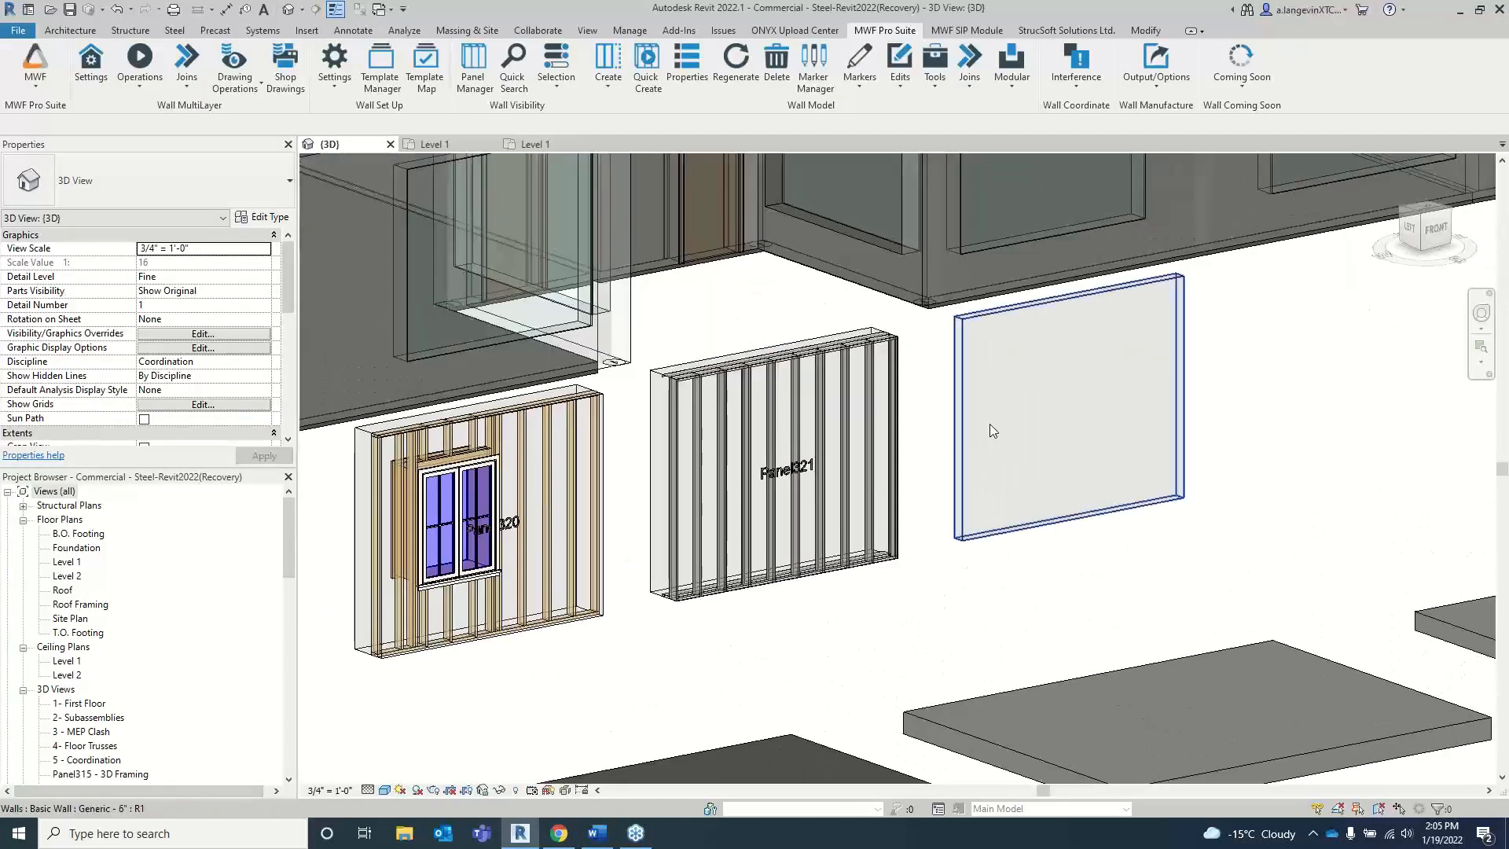
left_click(994, 432)
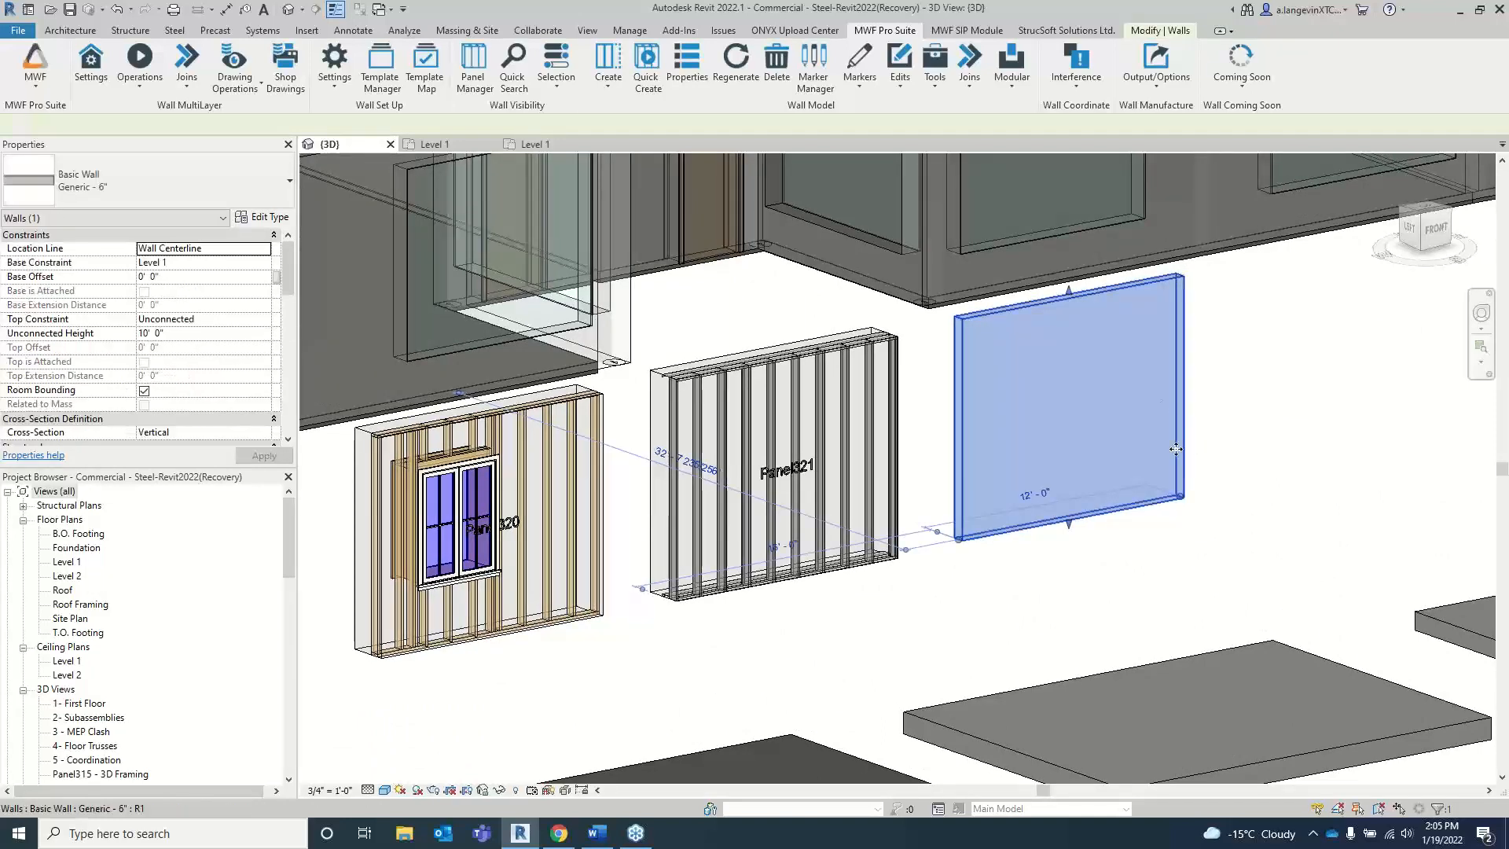
left_click(1276, 453)
left_click(1124, 509)
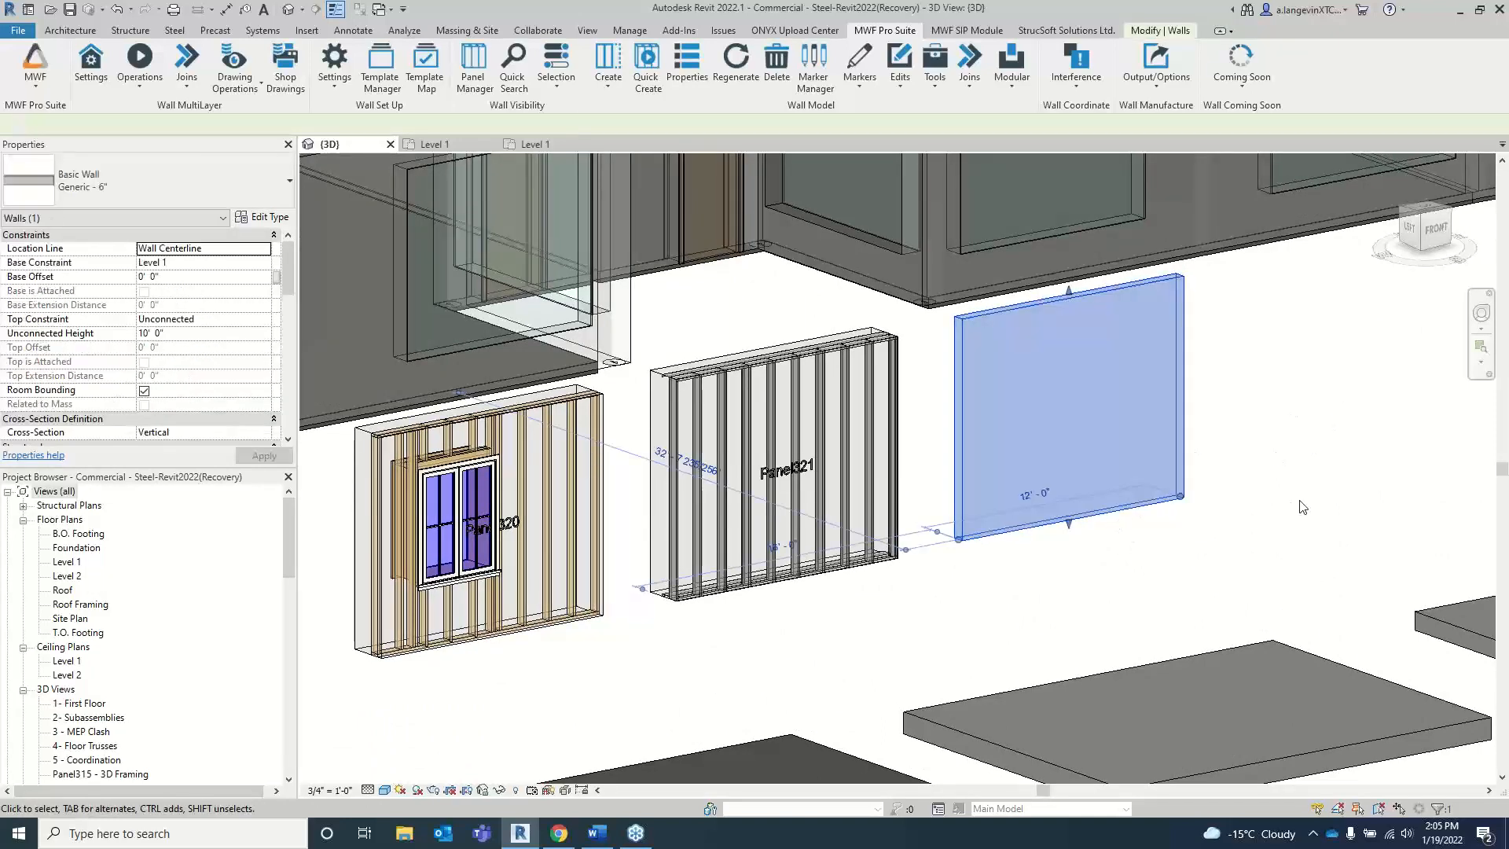
key("d")
key("r")
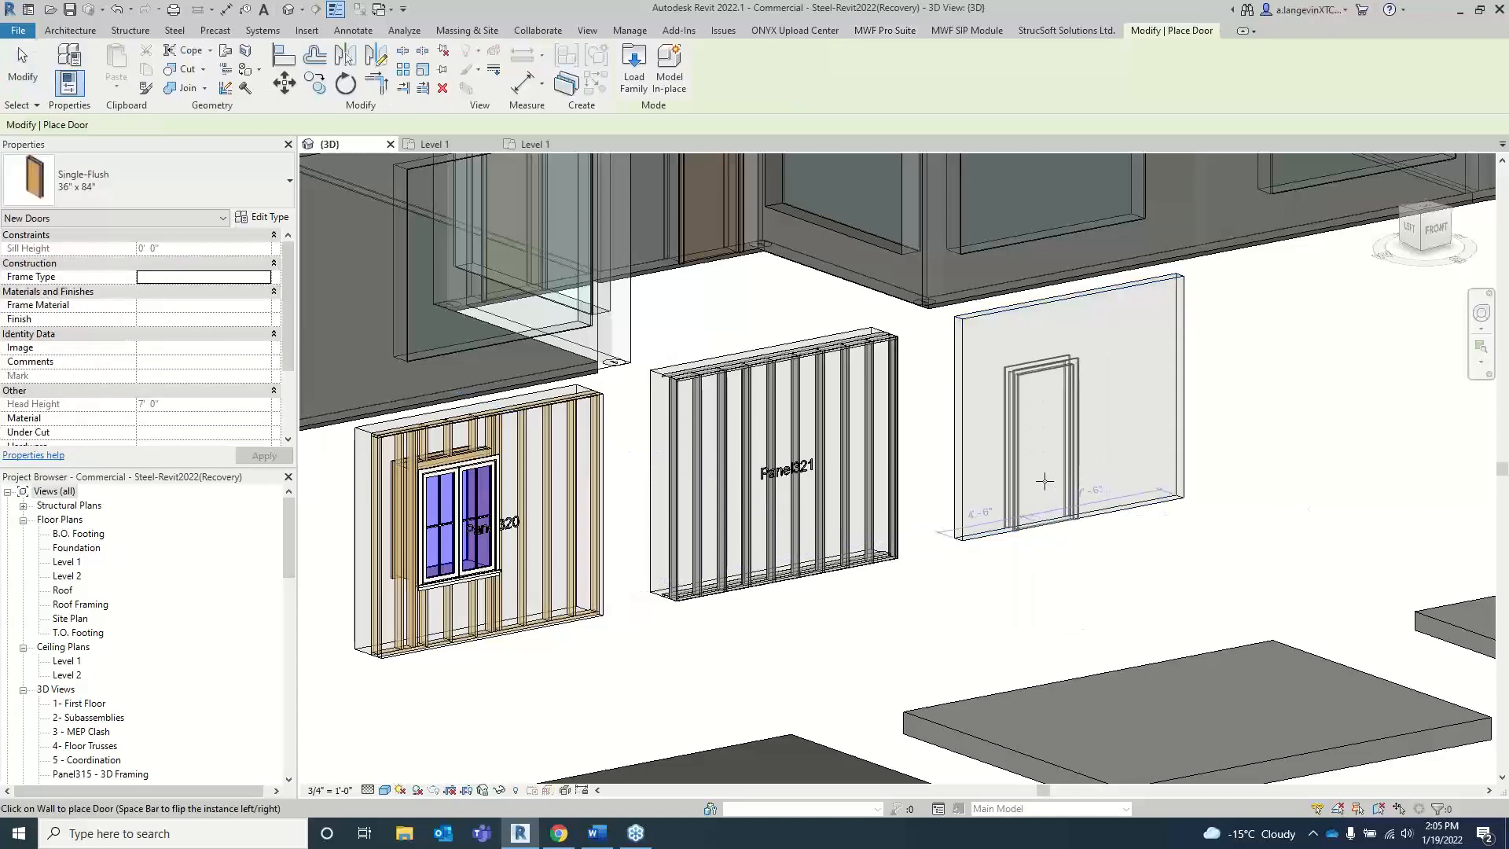
left_click(1044, 481)
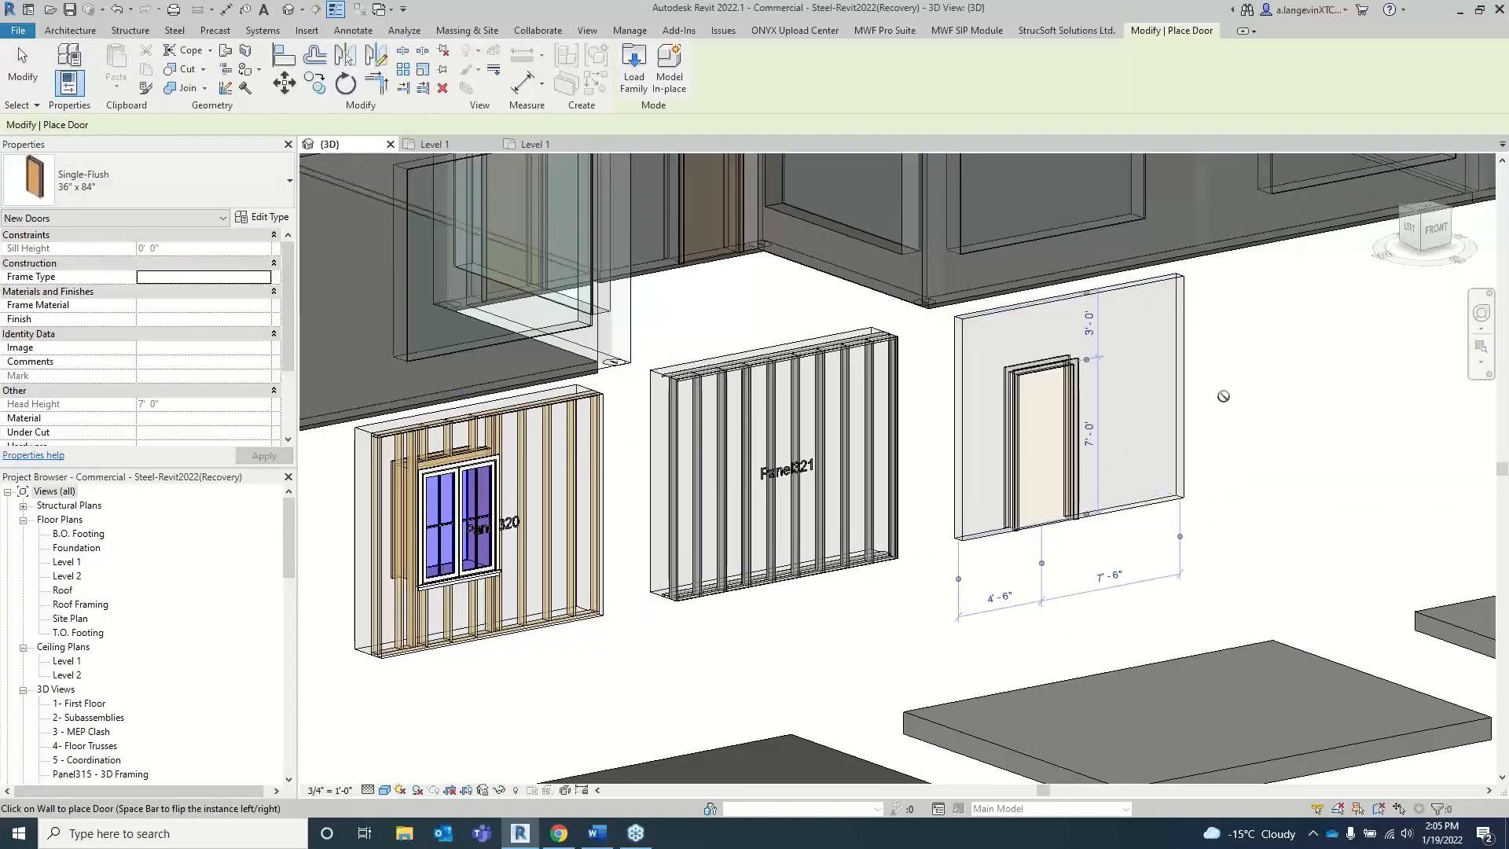
key("Escape")
key("Escape")
Step: Frame the wall containing the new door as a panel with the Wood template set as active
left_click(1046, 310)
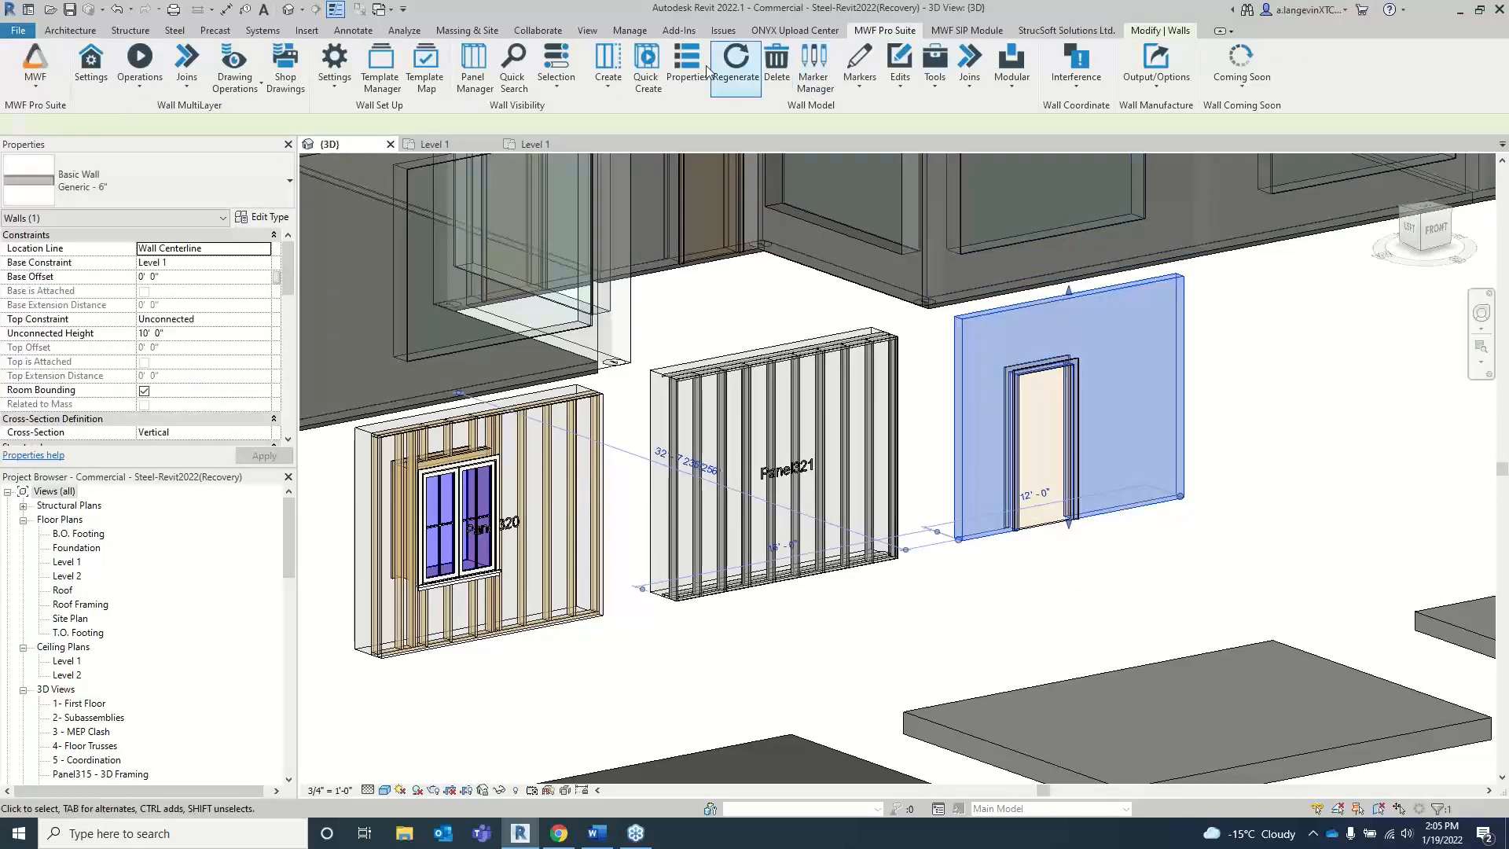
left_click(608, 63)
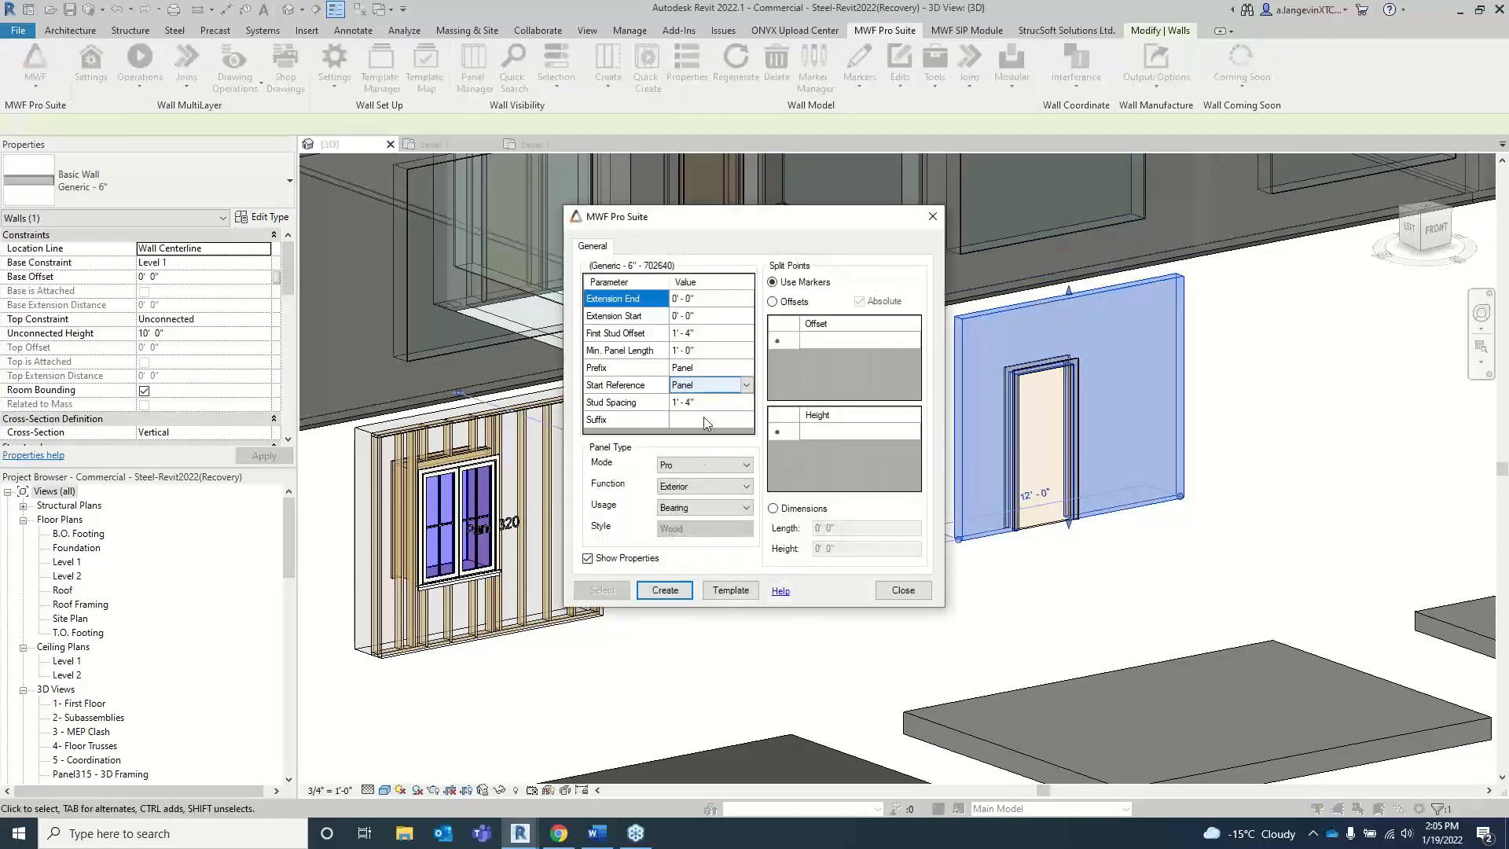
left_click(731, 590)
left_click(735, 322)
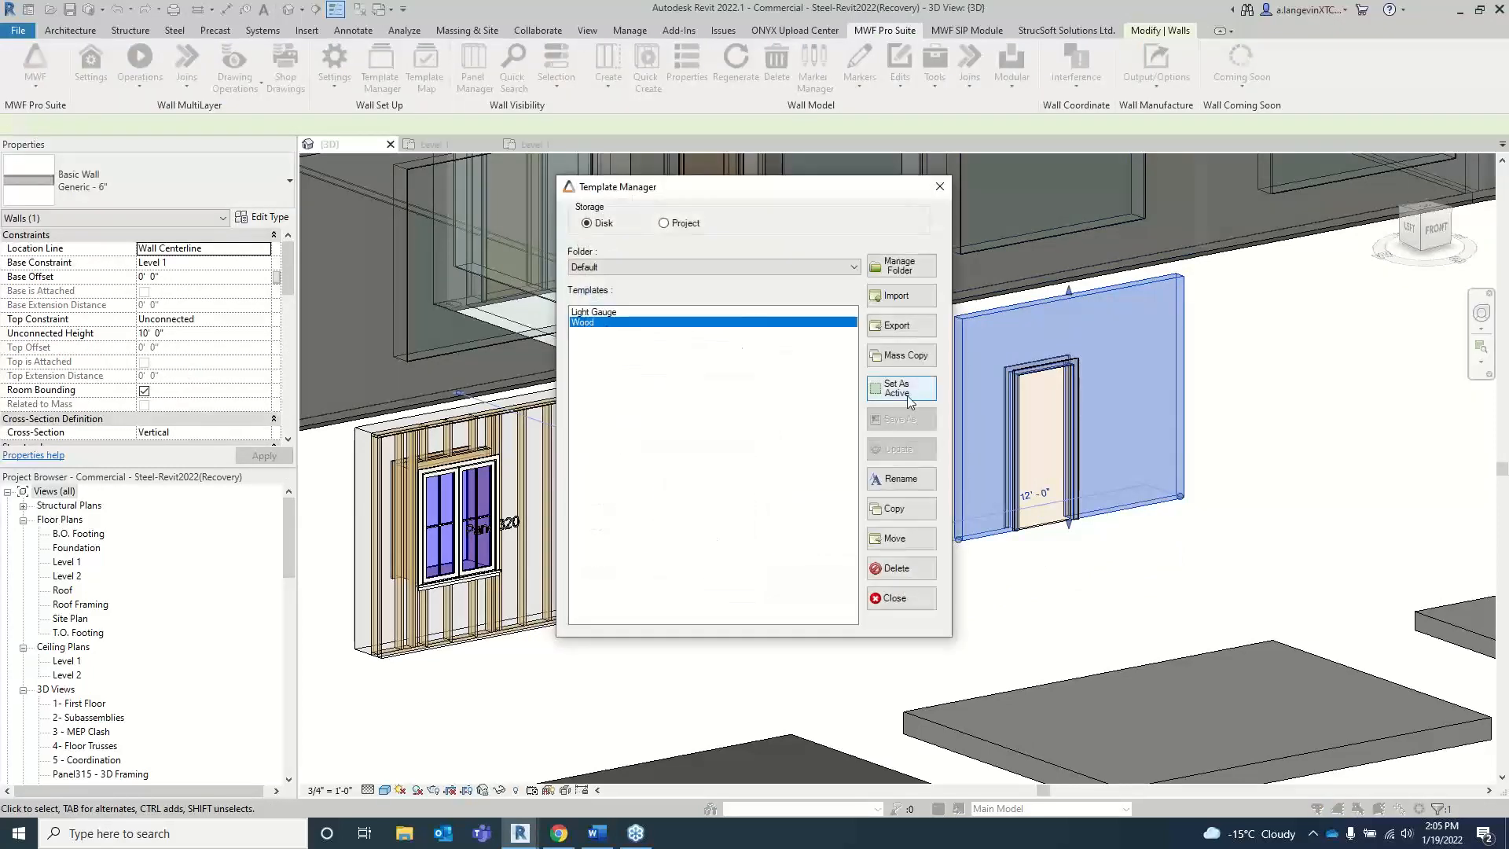
left_click(901, 389)
left_click(896, 598)
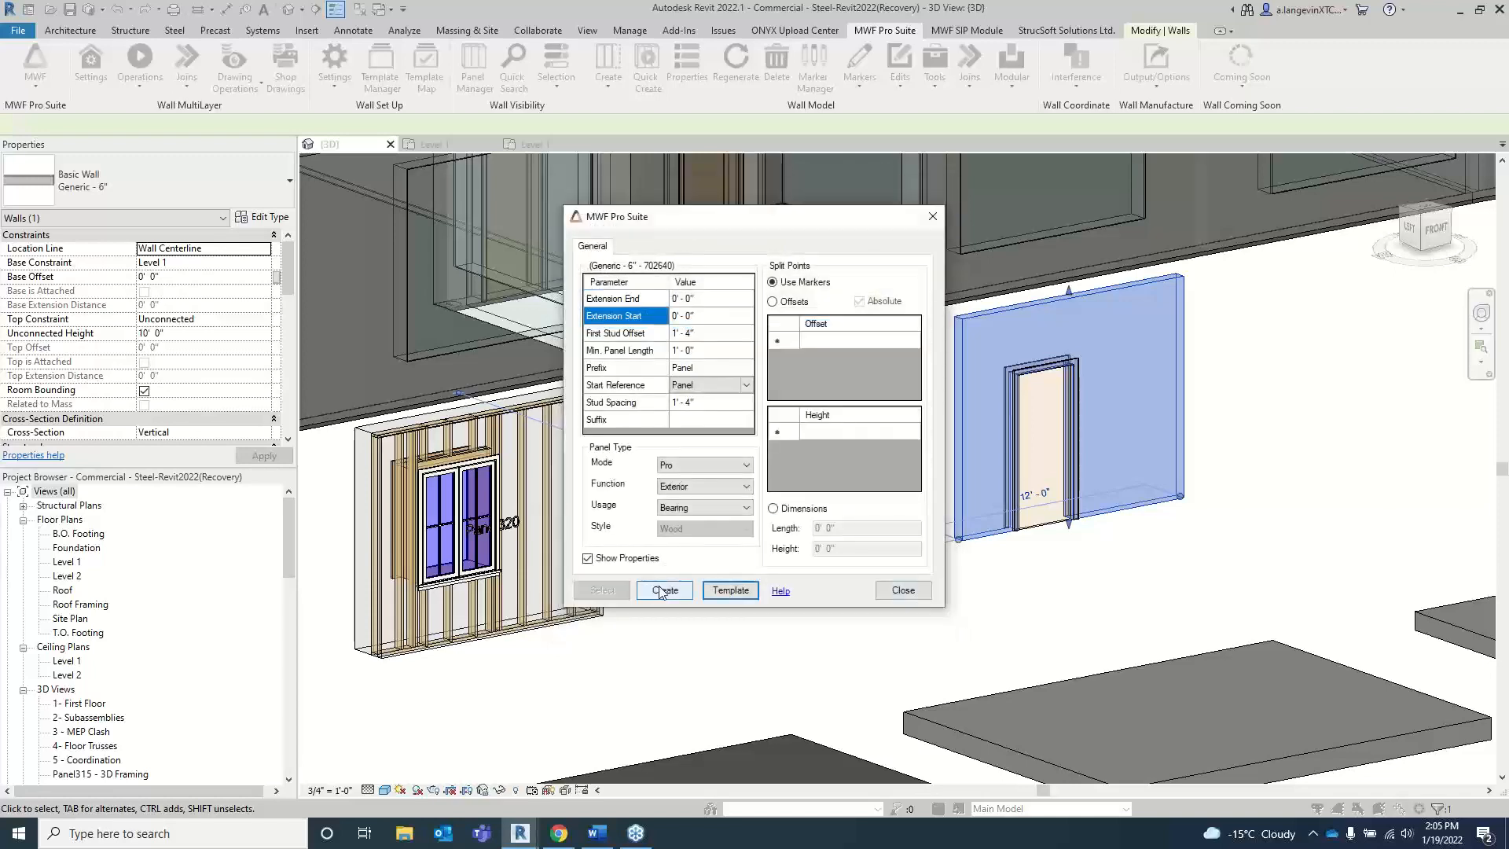
left_click(664, 590)
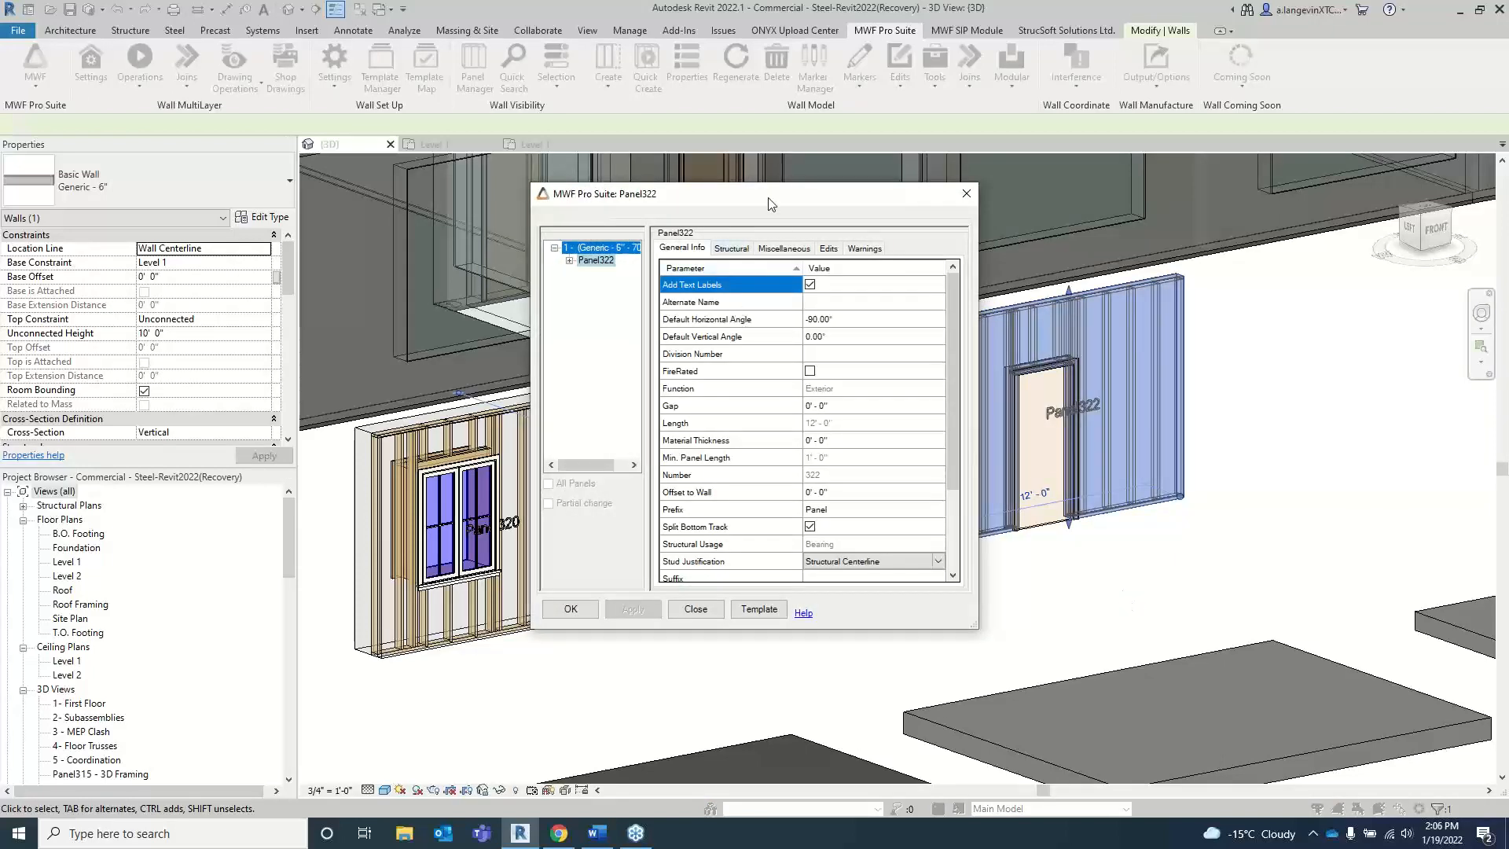
Step: Open the Notching settings in the new wood panel's properties and activate notching
left_click(783, 247)
left_click_drag(750, 200, 470, 91)
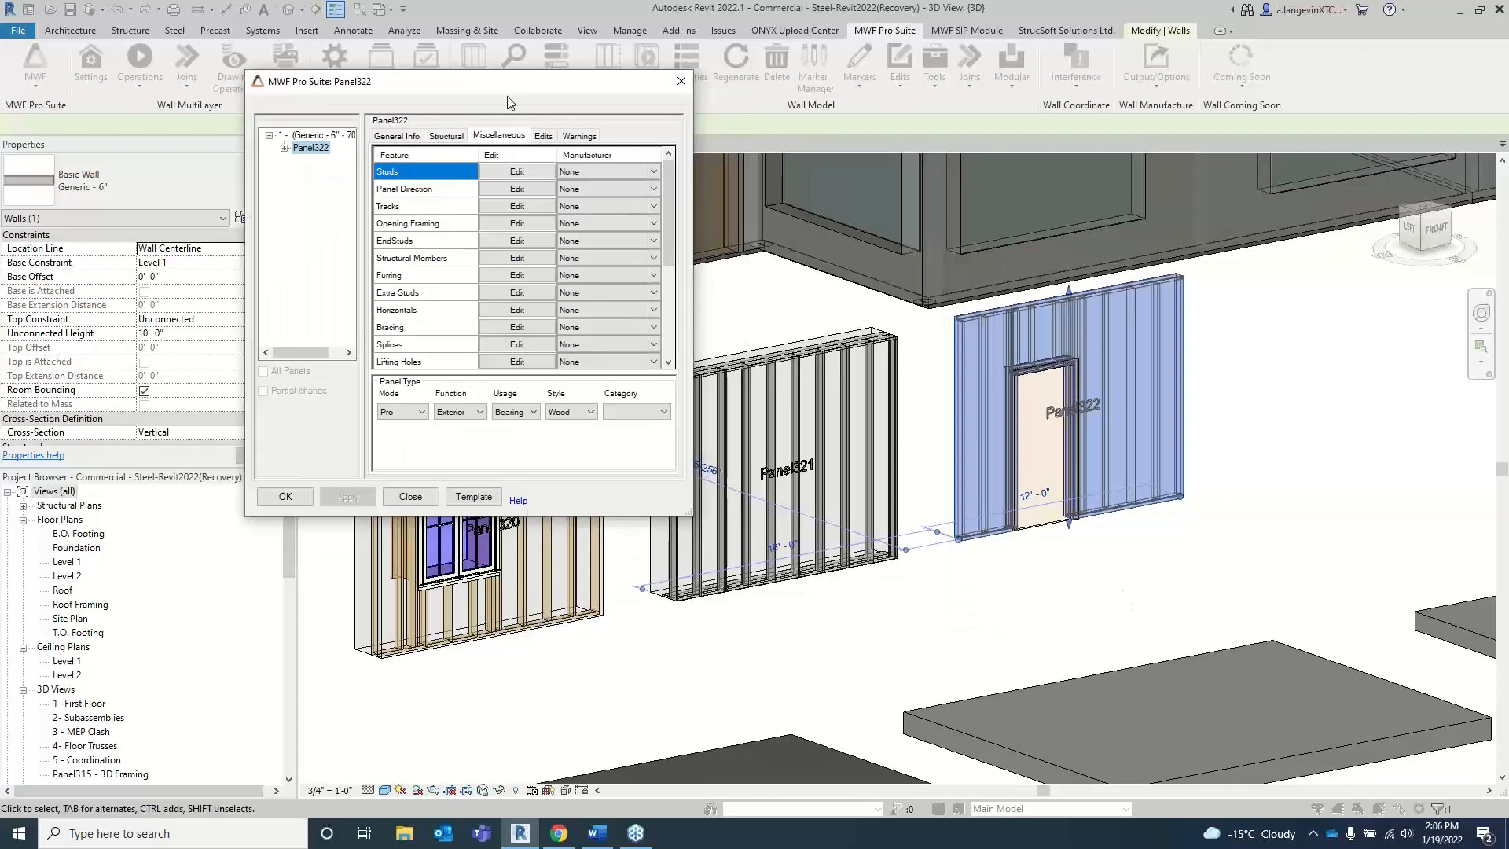
left_click_drag(688, 512, 845, 659)
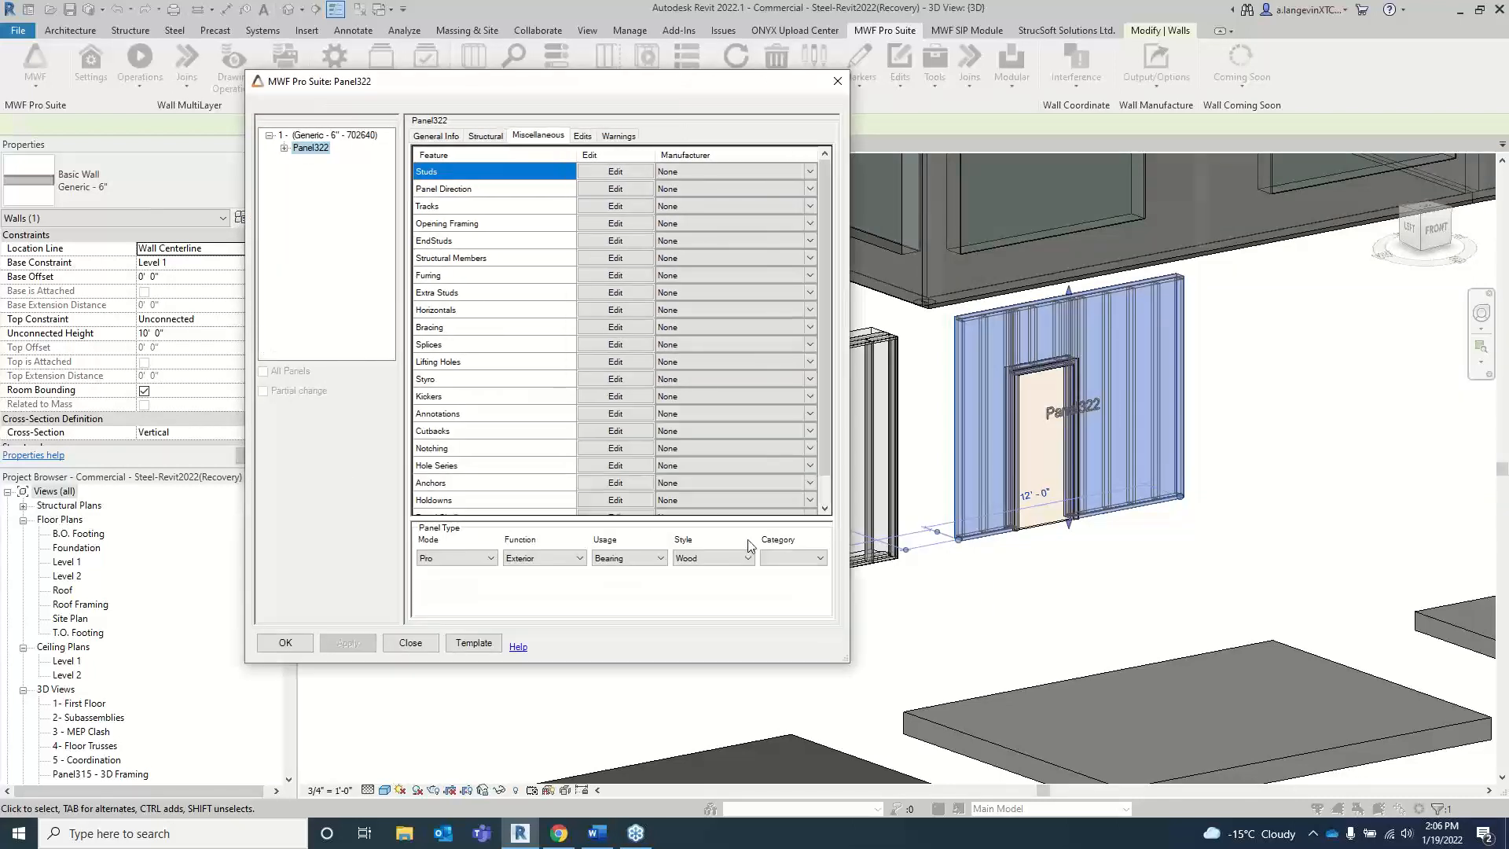
scroll(589, 389, "down", 1)
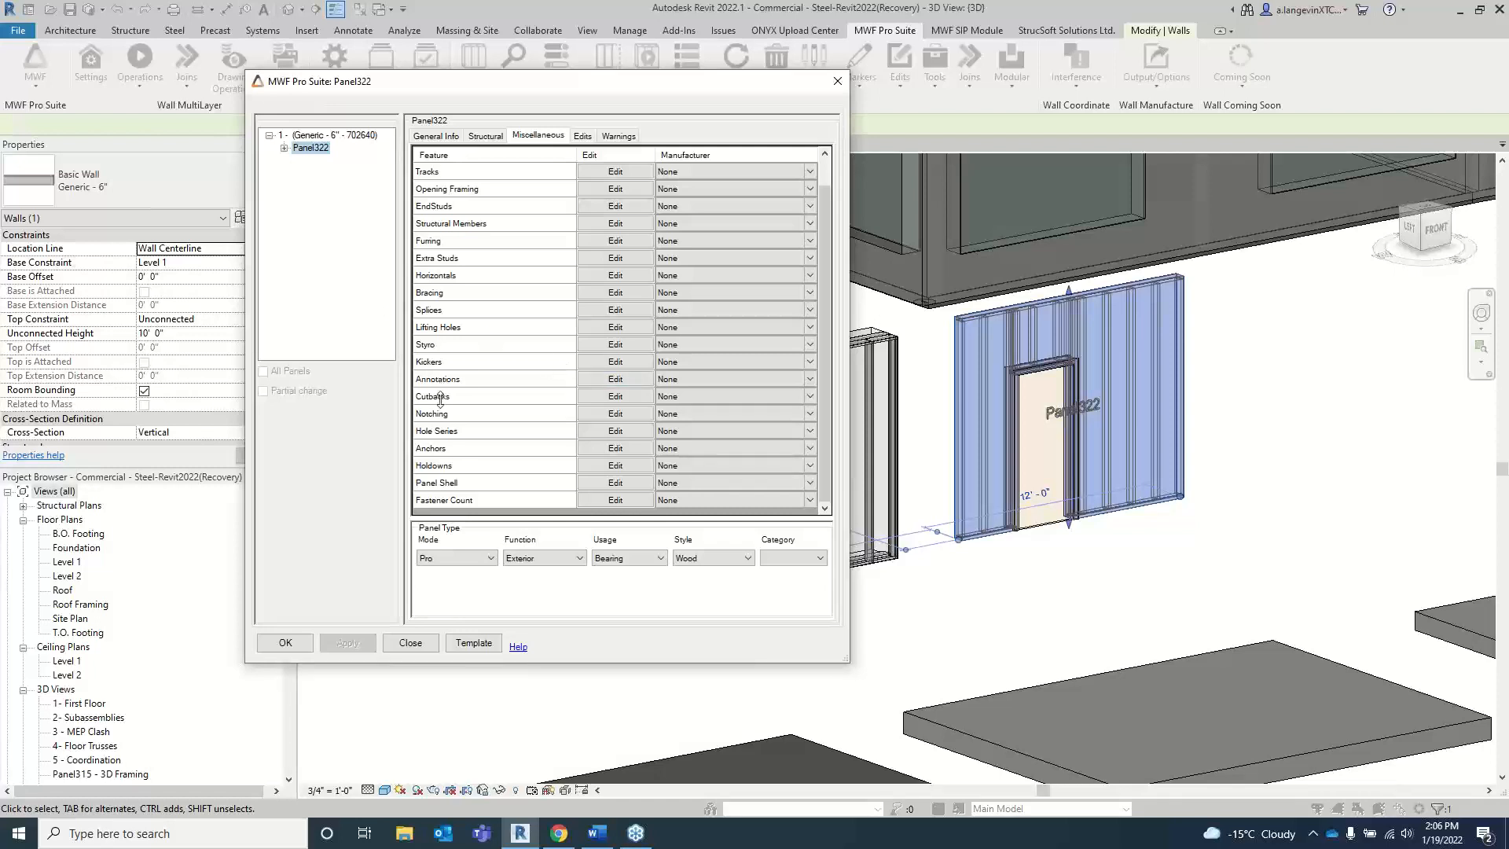
left_click(618, 415)
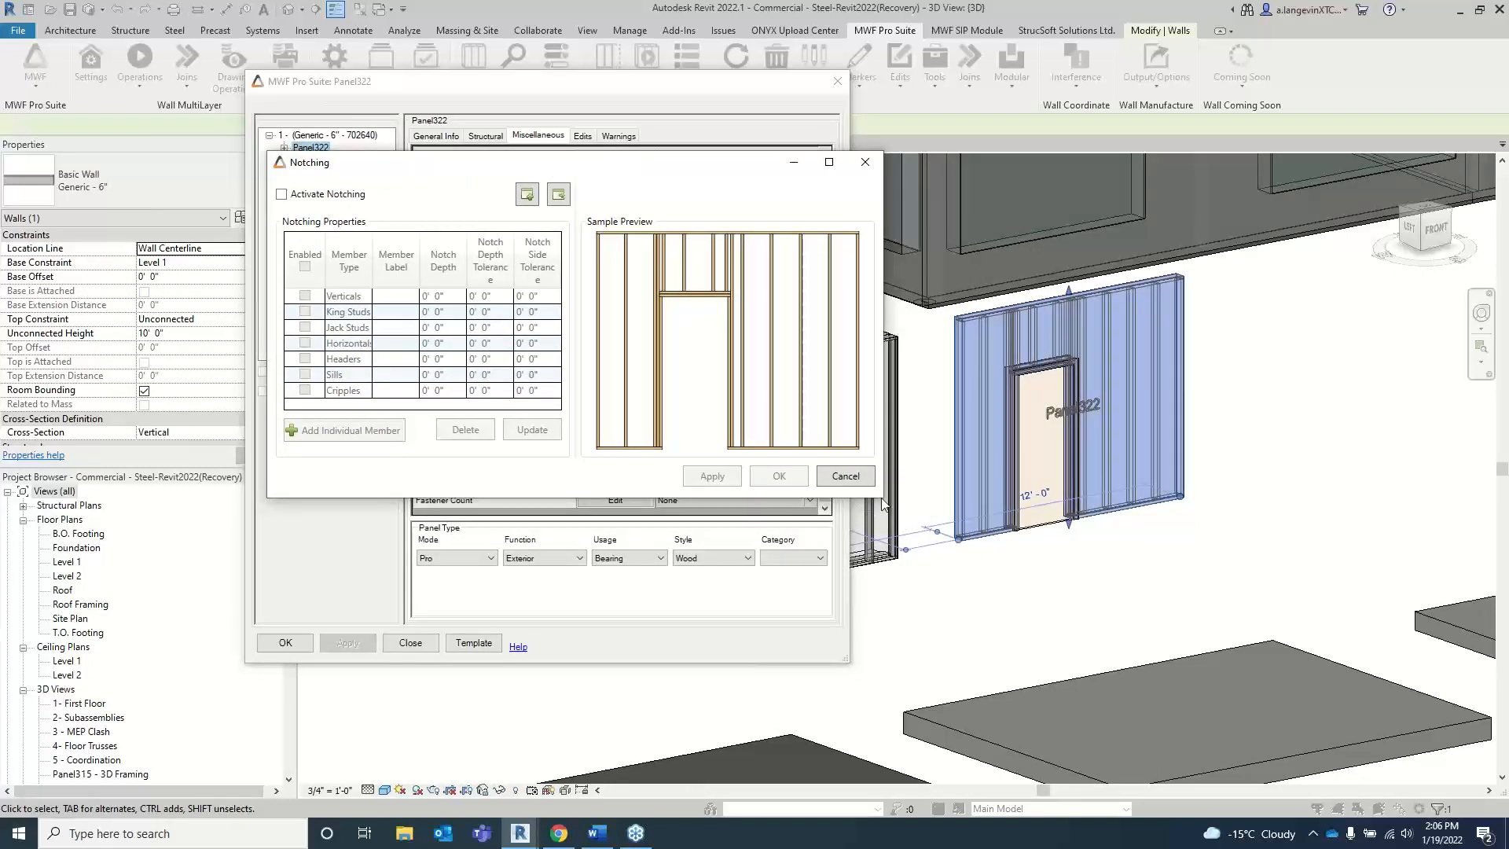
left_click_drag(883, 496, 938, 612)
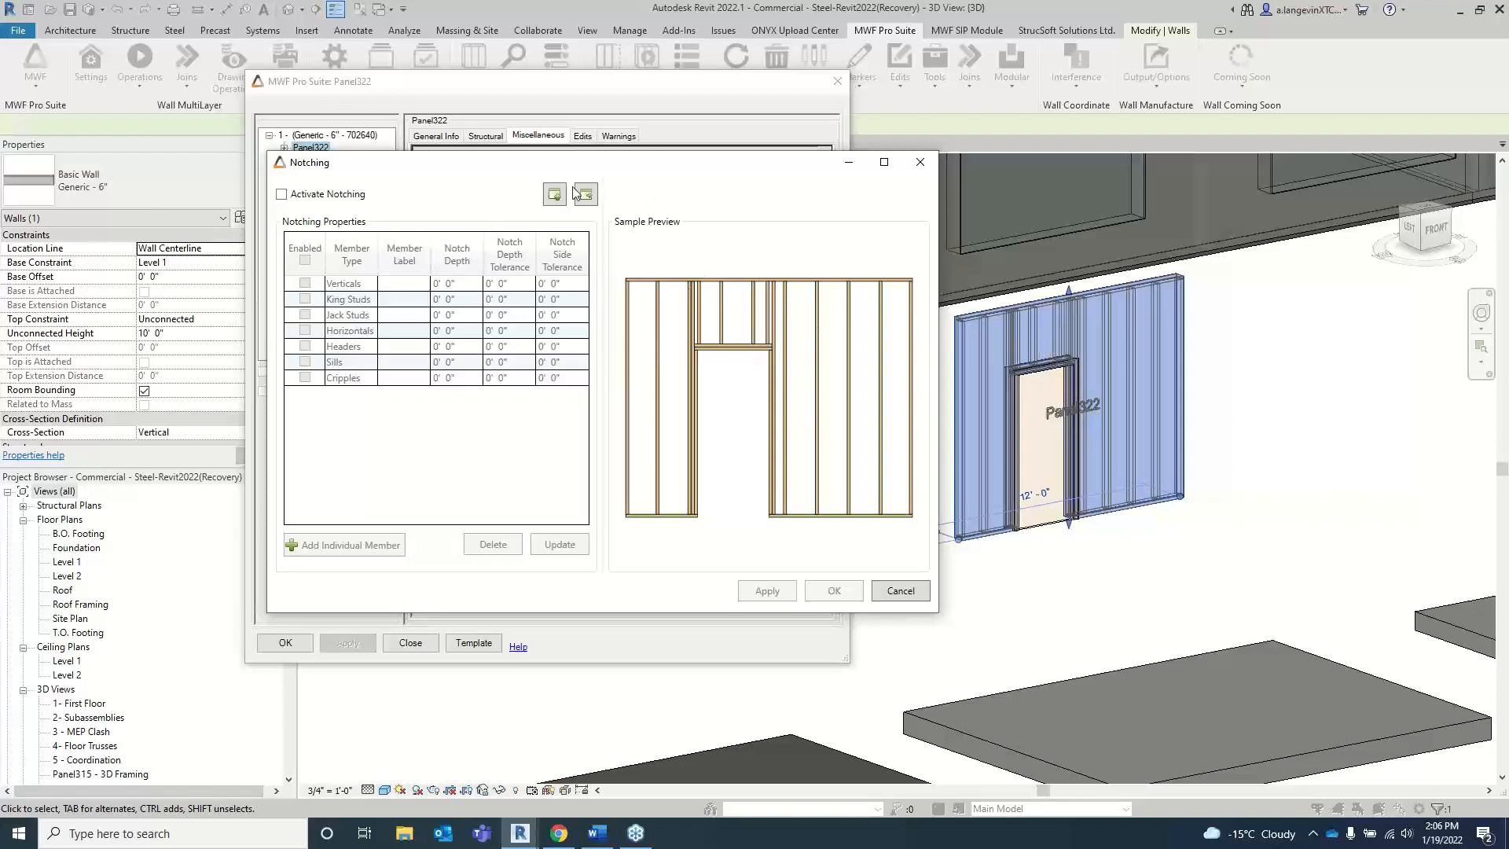
left_click_drag(523, 166, 540, 139)
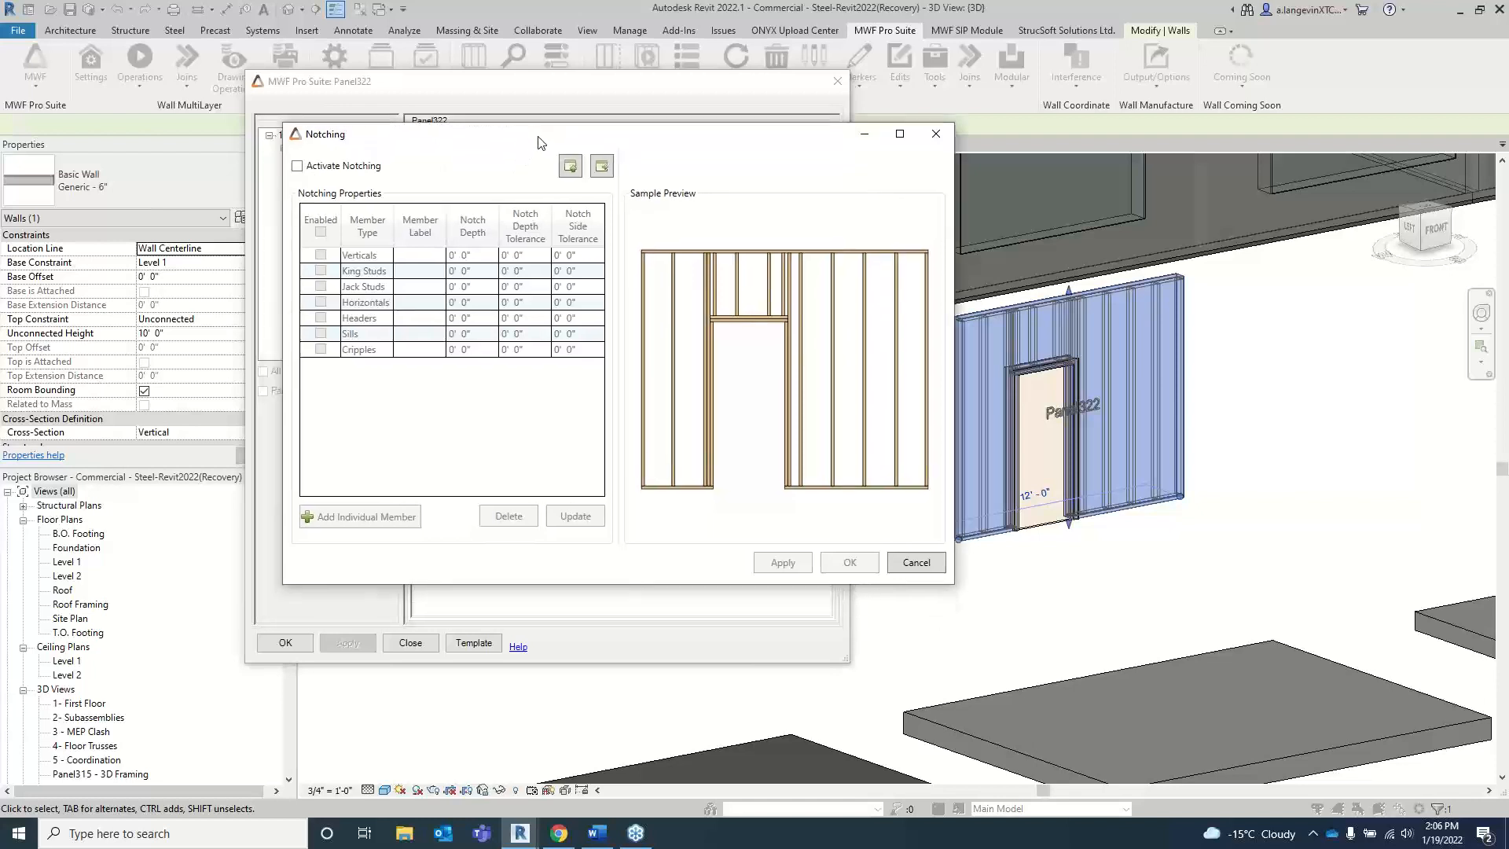
left_click(298, 168)
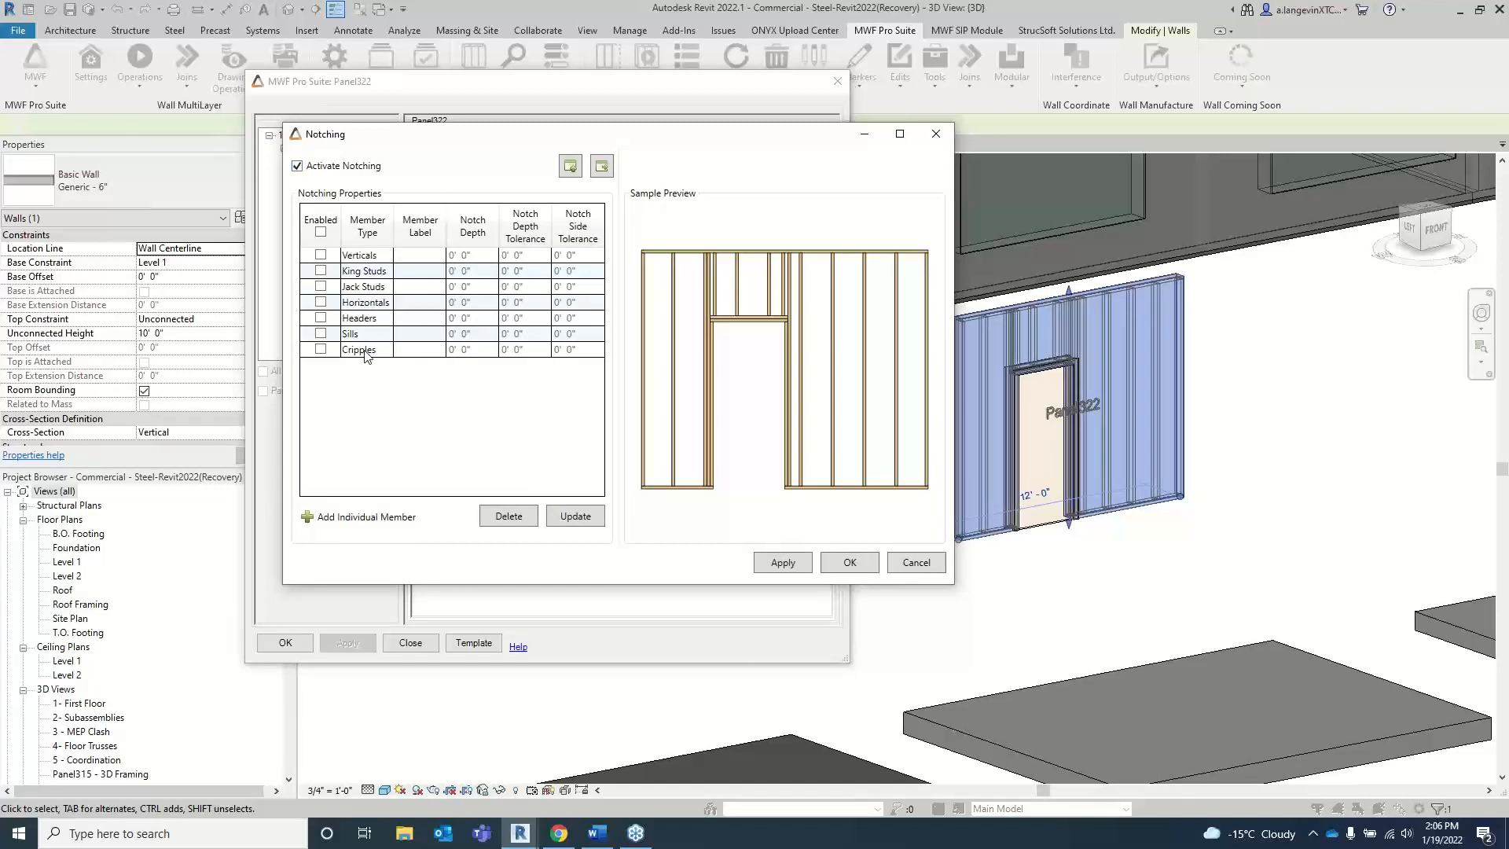
Step: Preview the Verticals, King Studs and Jack Studs one at a time in the notching sample preview, leaving each disabled
left_click(320, 255)
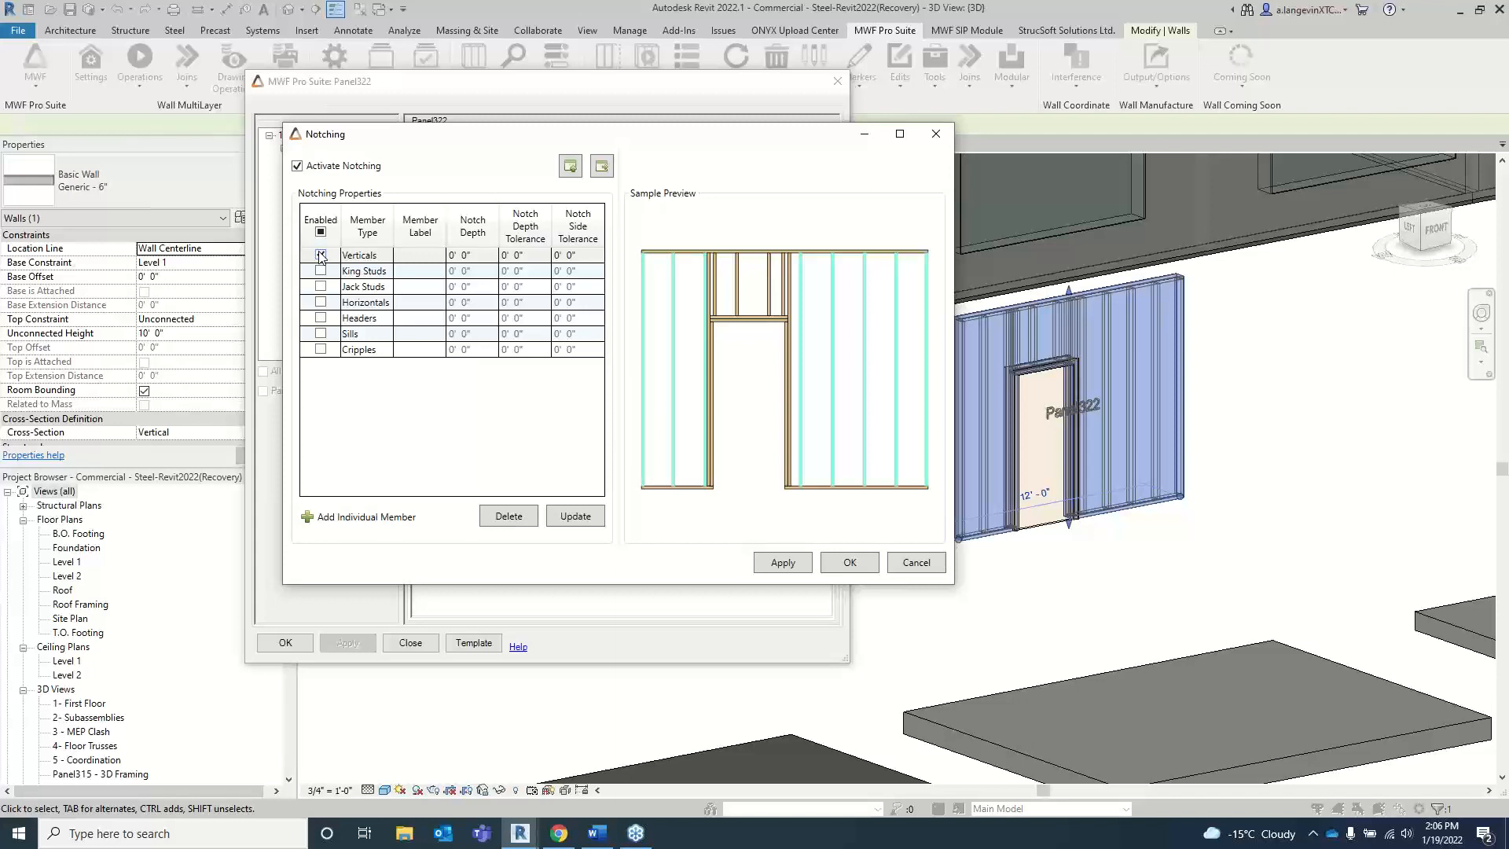
left_click(320, 256)
left_click(321, 271)
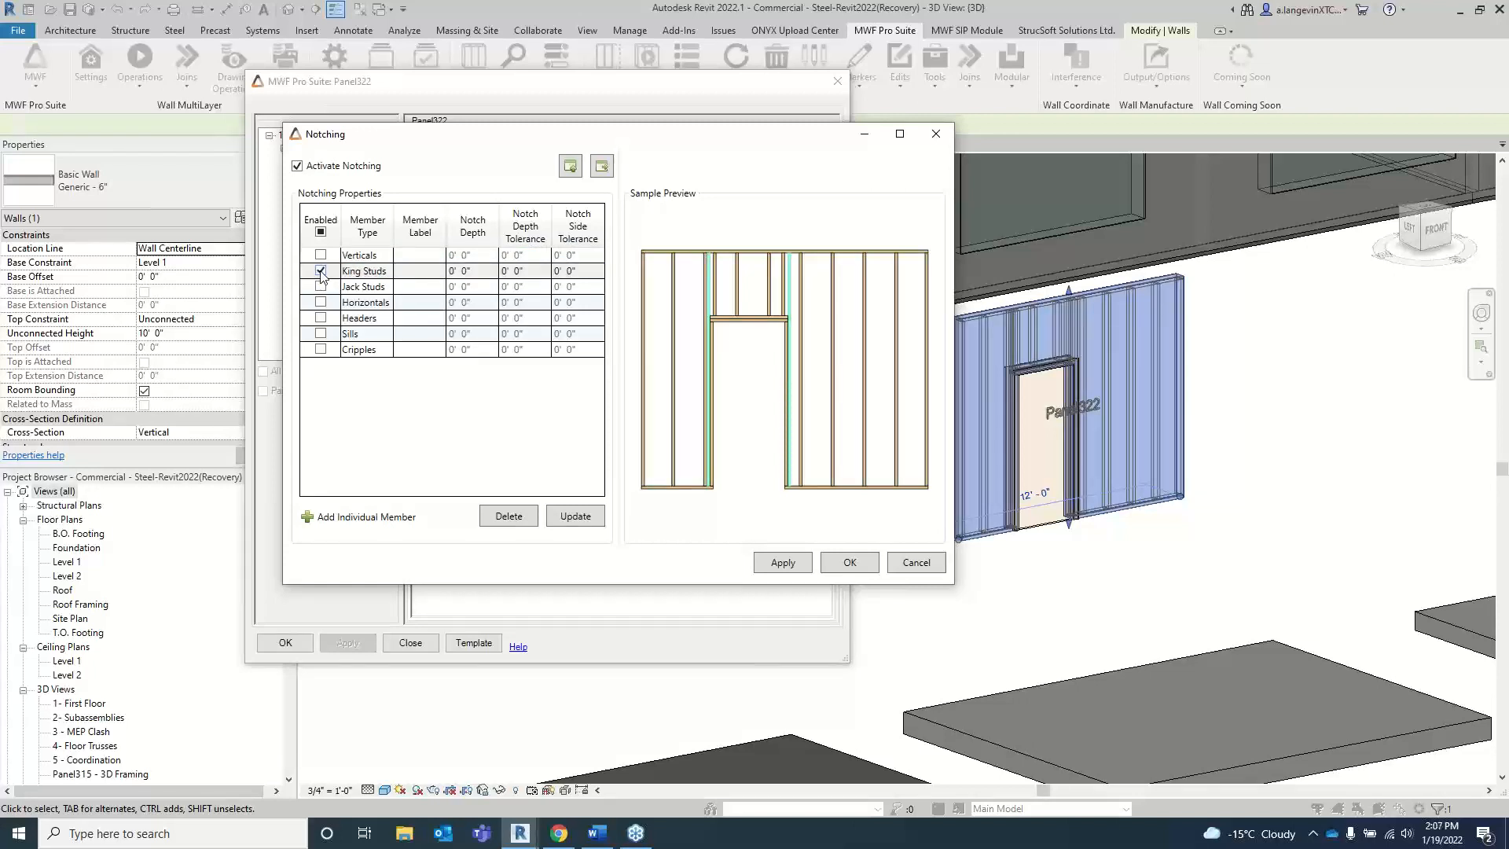
left_click(320, 271)
left_click(320, 287)
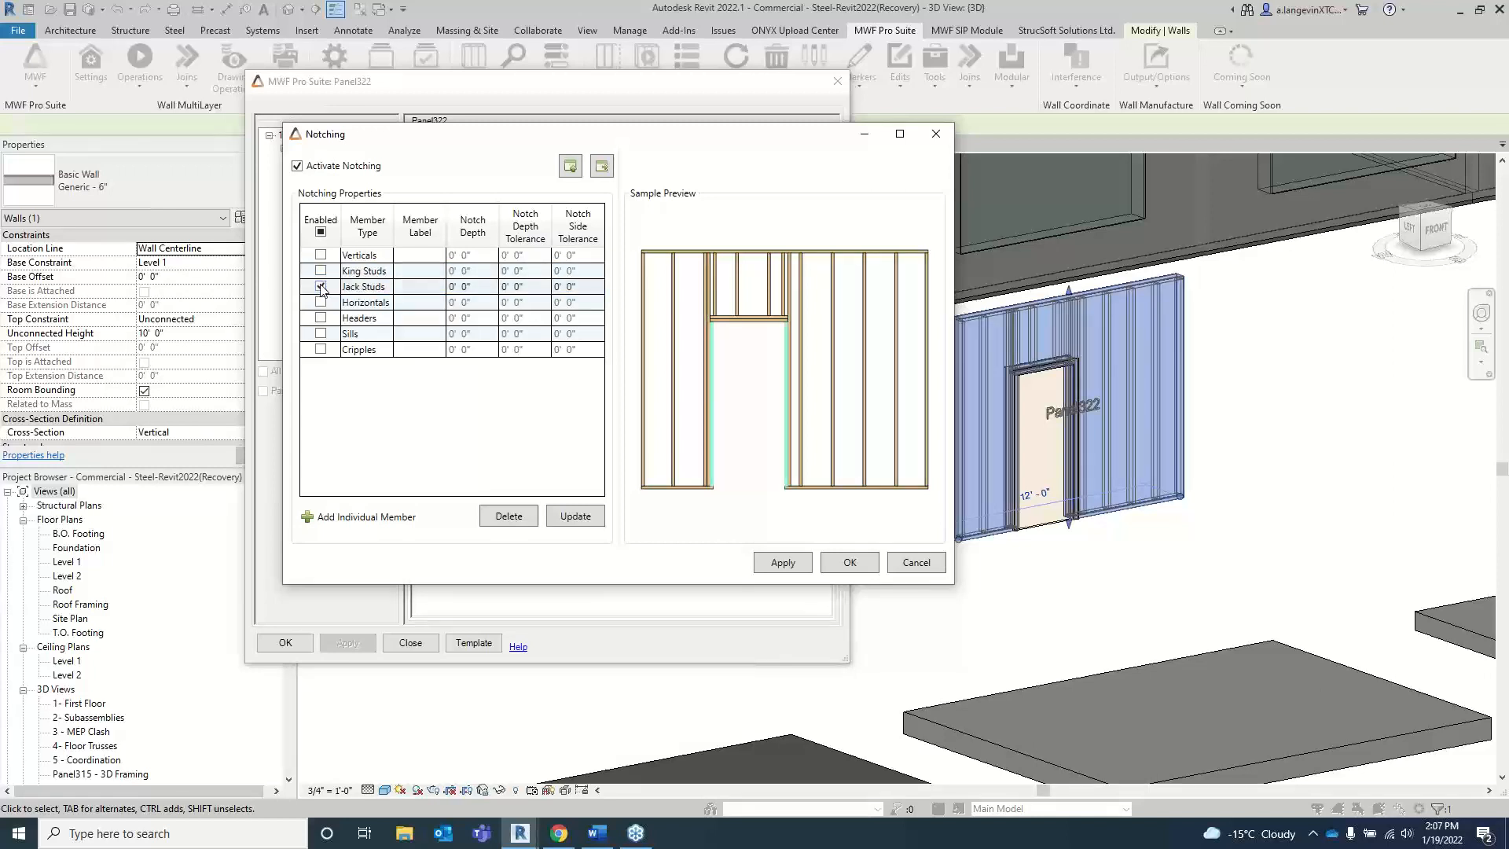
left_click(321, 287)
scroll(813, 359, "up", 5)
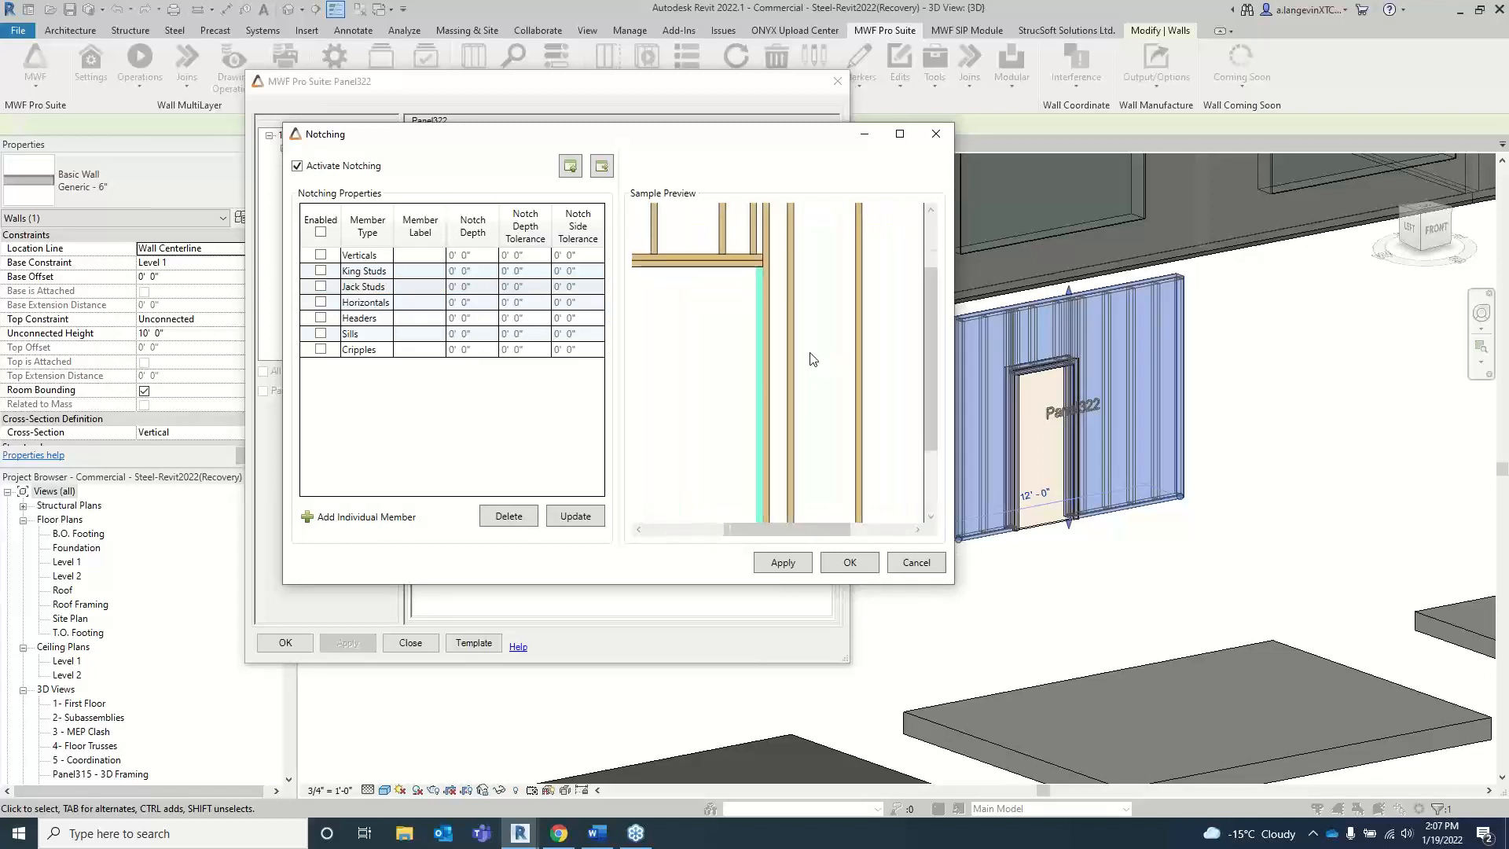
scroll(771, 313, "down", 5)
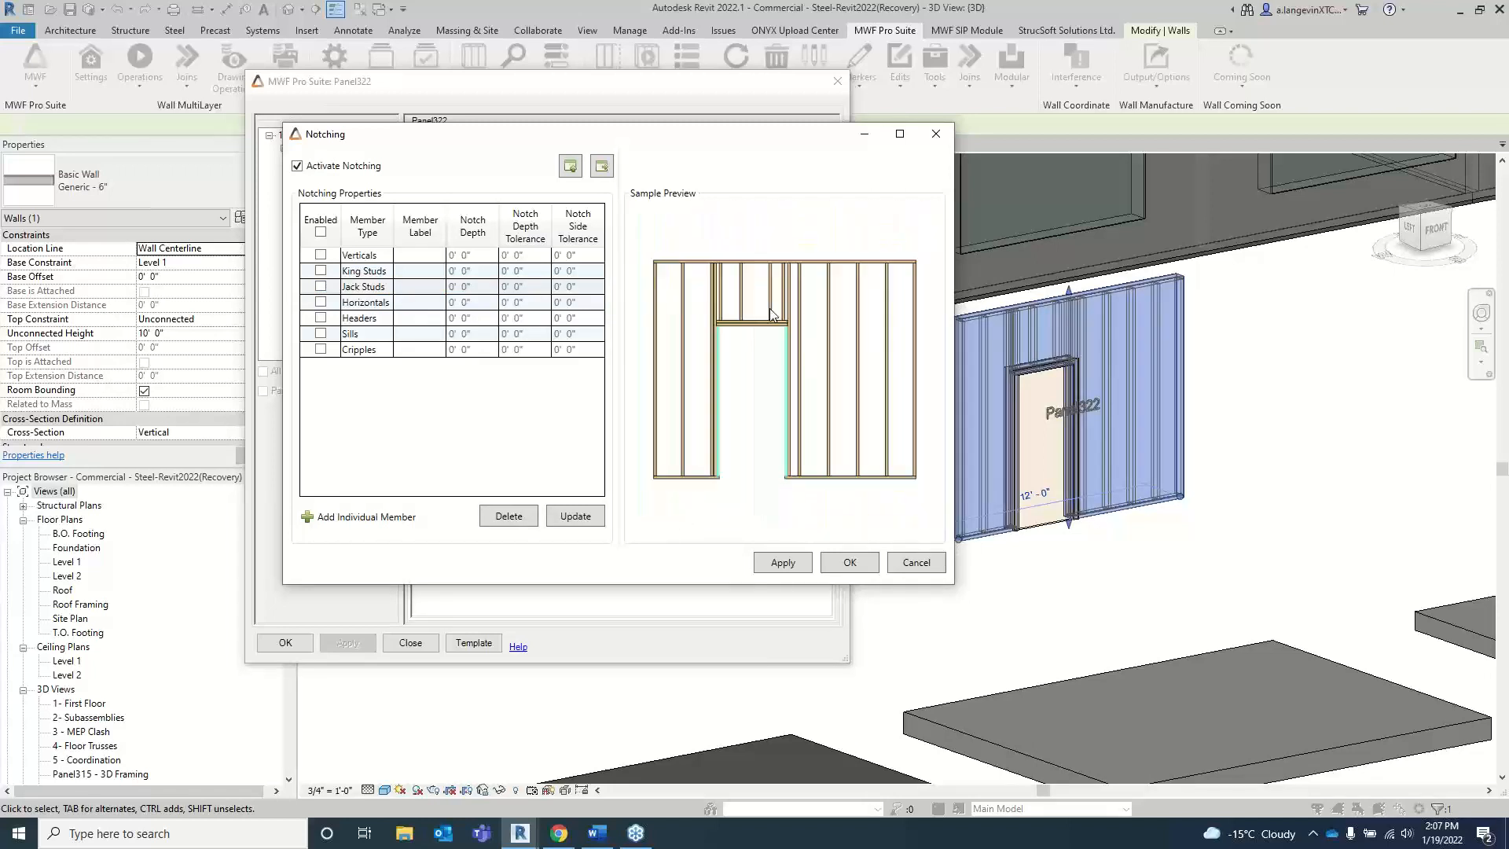
scroll(709, 276, "up", 2)
scroll(713, 276, "down", 1)
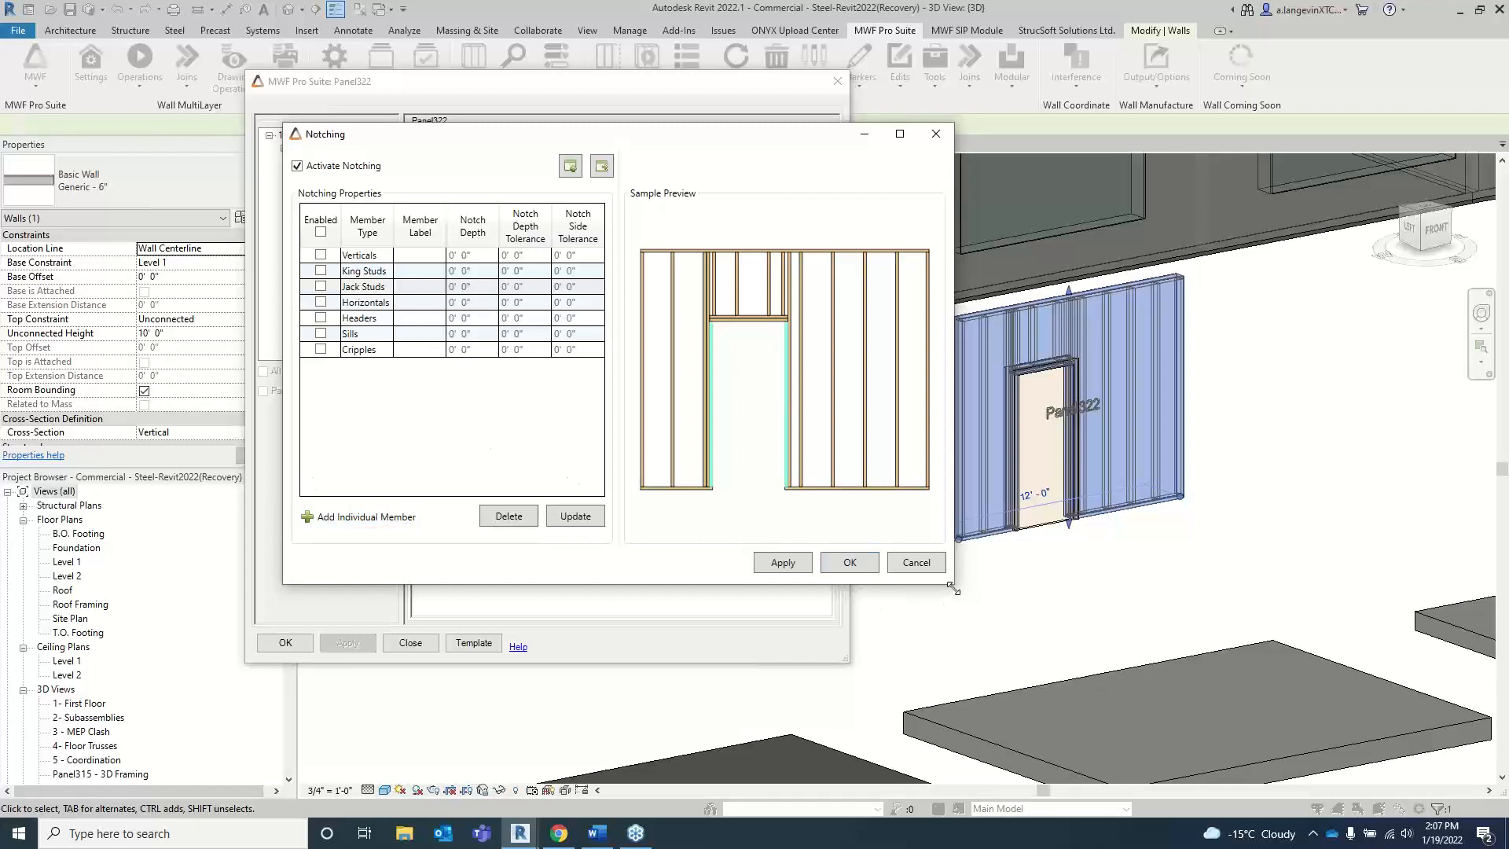
Step: Enable notching for the Cripples member type and set its notch depth to 3/4"
left_click_drag(954, 588, 971, 677)
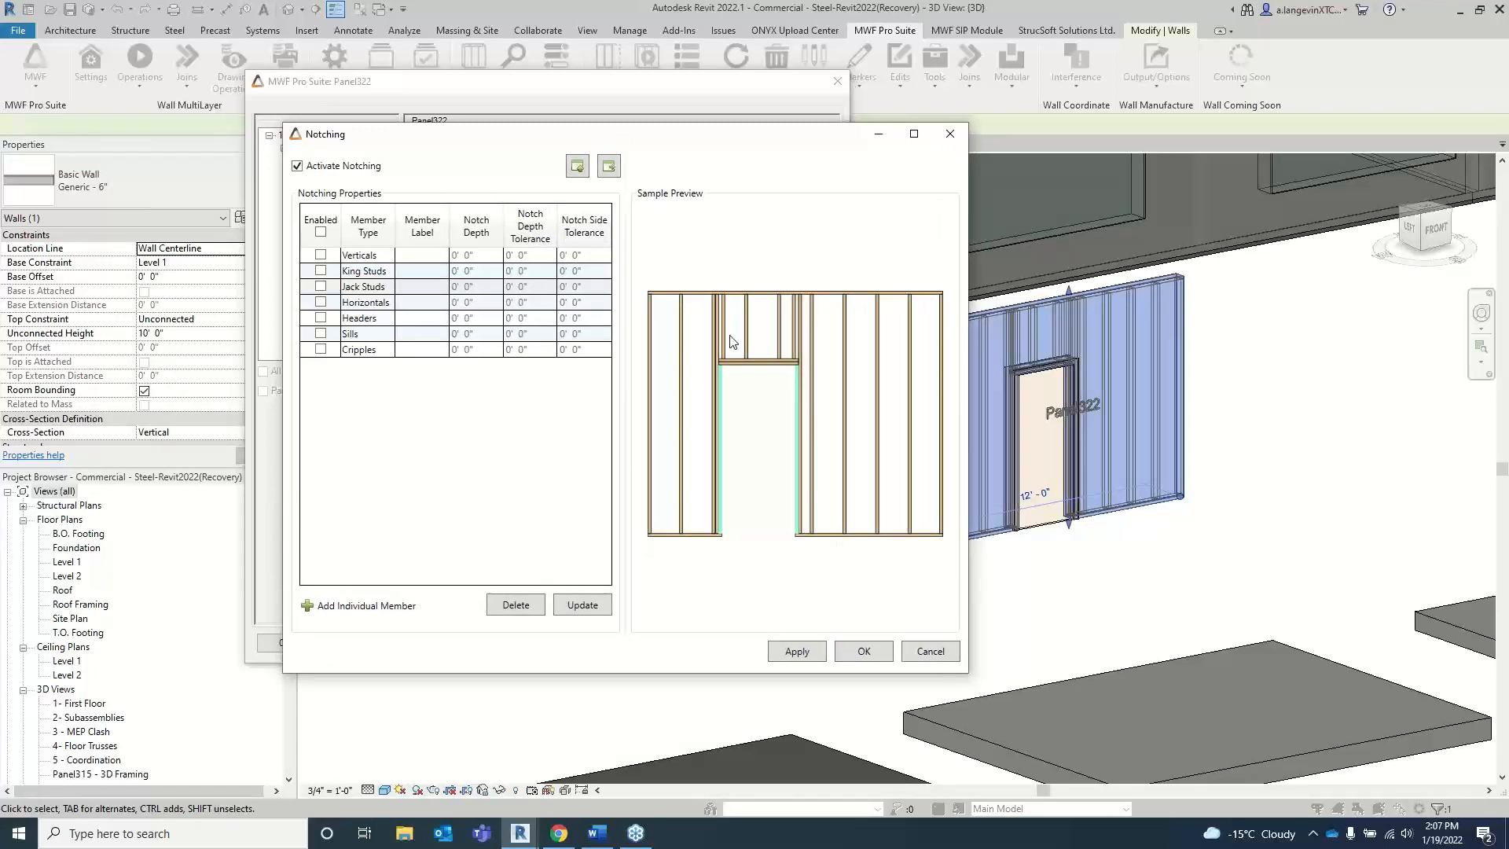
left_click_drag(512, 132, 432, 119)
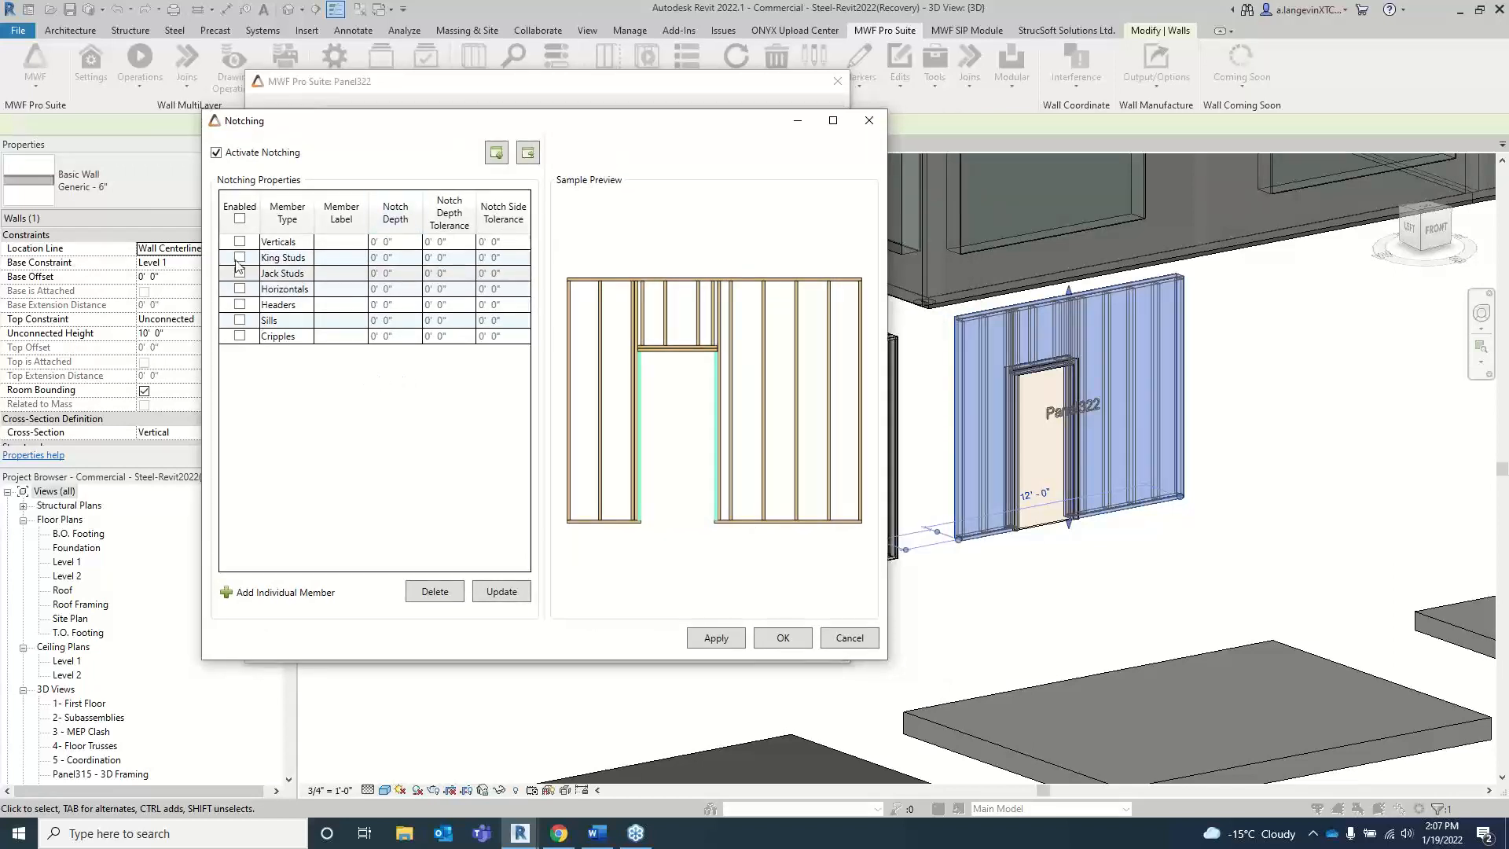
left_click(240, 335)
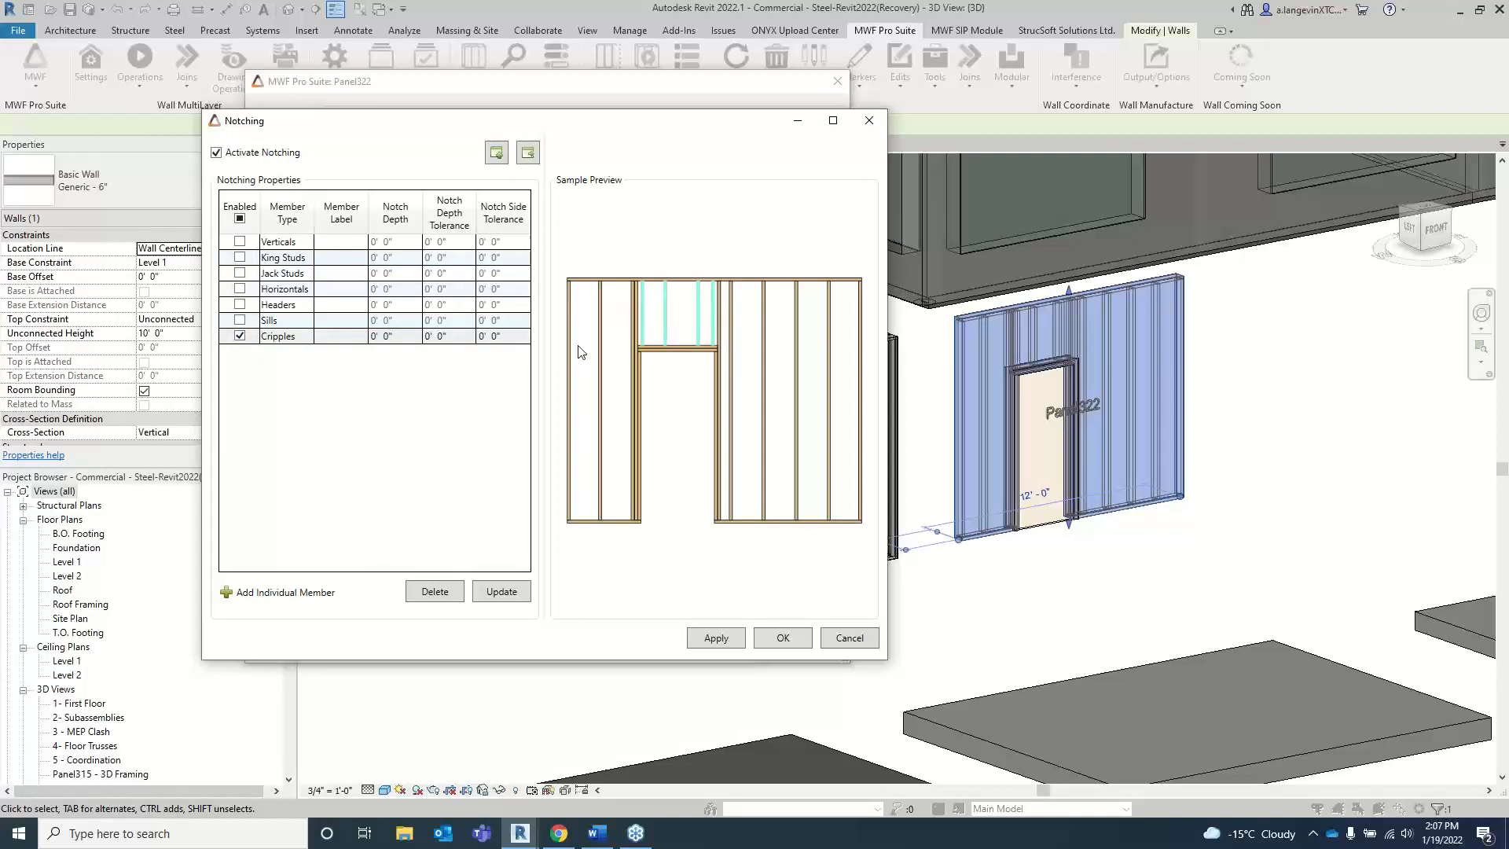
left_click(402, 335)
left_click(402, 336)
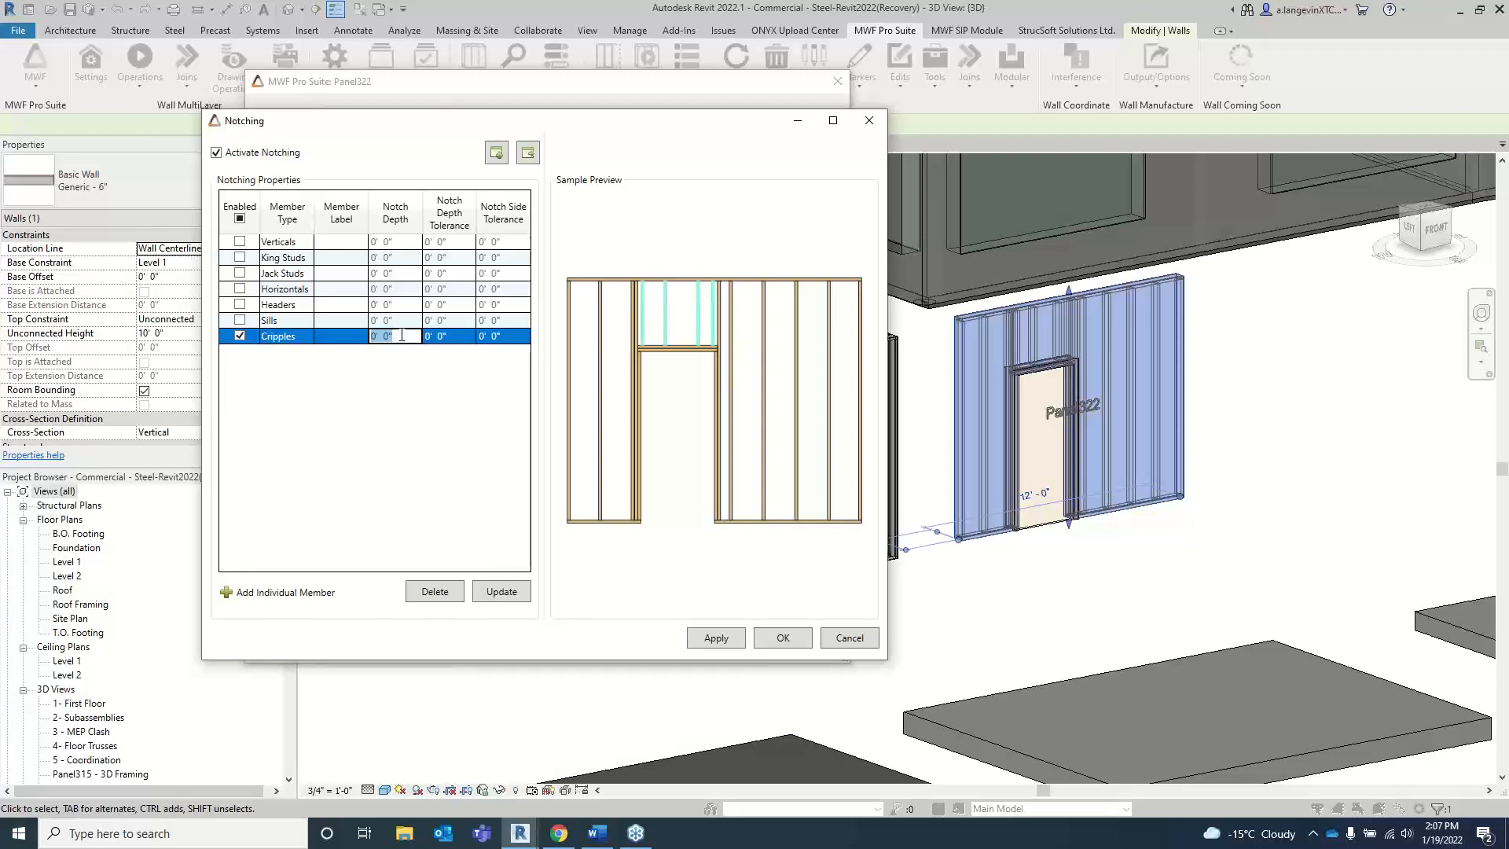
type("3/4\"")
key("Return")
Step: Set the notch depth tolerance of the Cripples member type to 1/4"
left_click(431, 340)
left_click(453, 338)
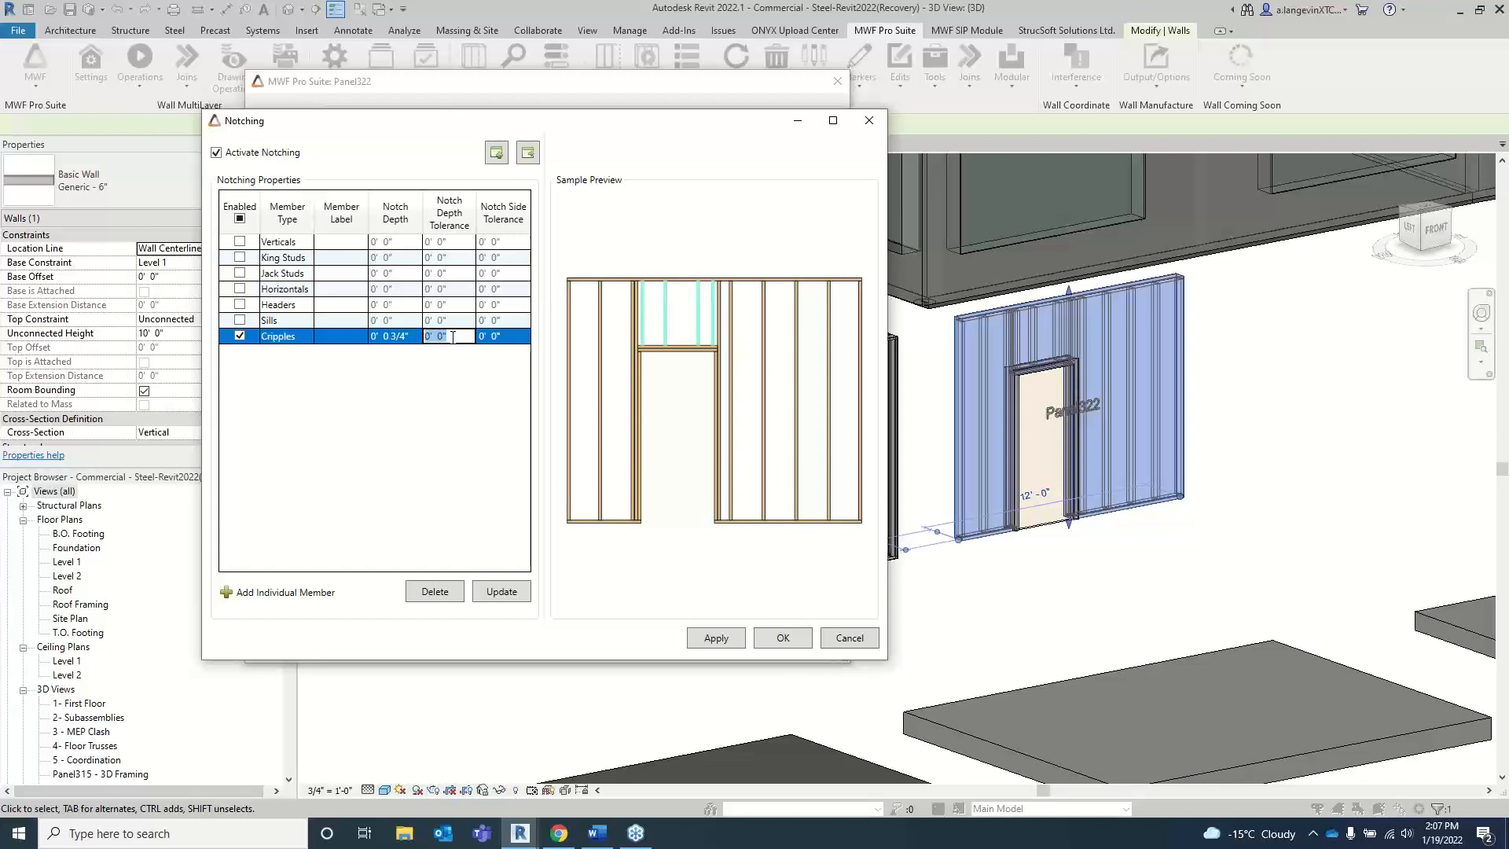
type(".25")
key("Return")
left_click(764, 325)
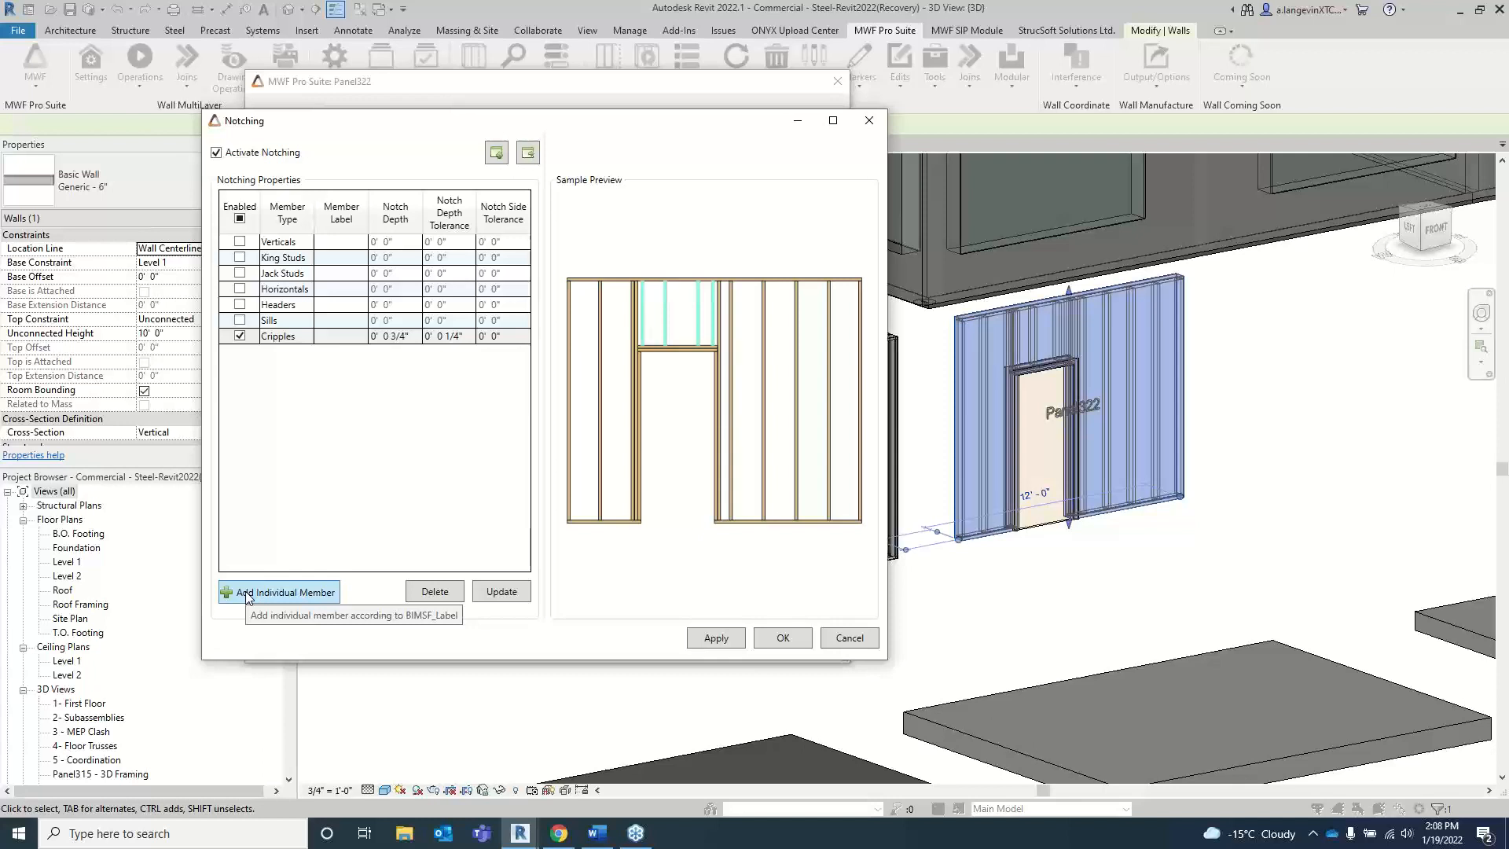
Step: Enable notching for Verticals and limit it to one member by trying label S3 and settling on S5
scroll(303, 437, "up", 1)
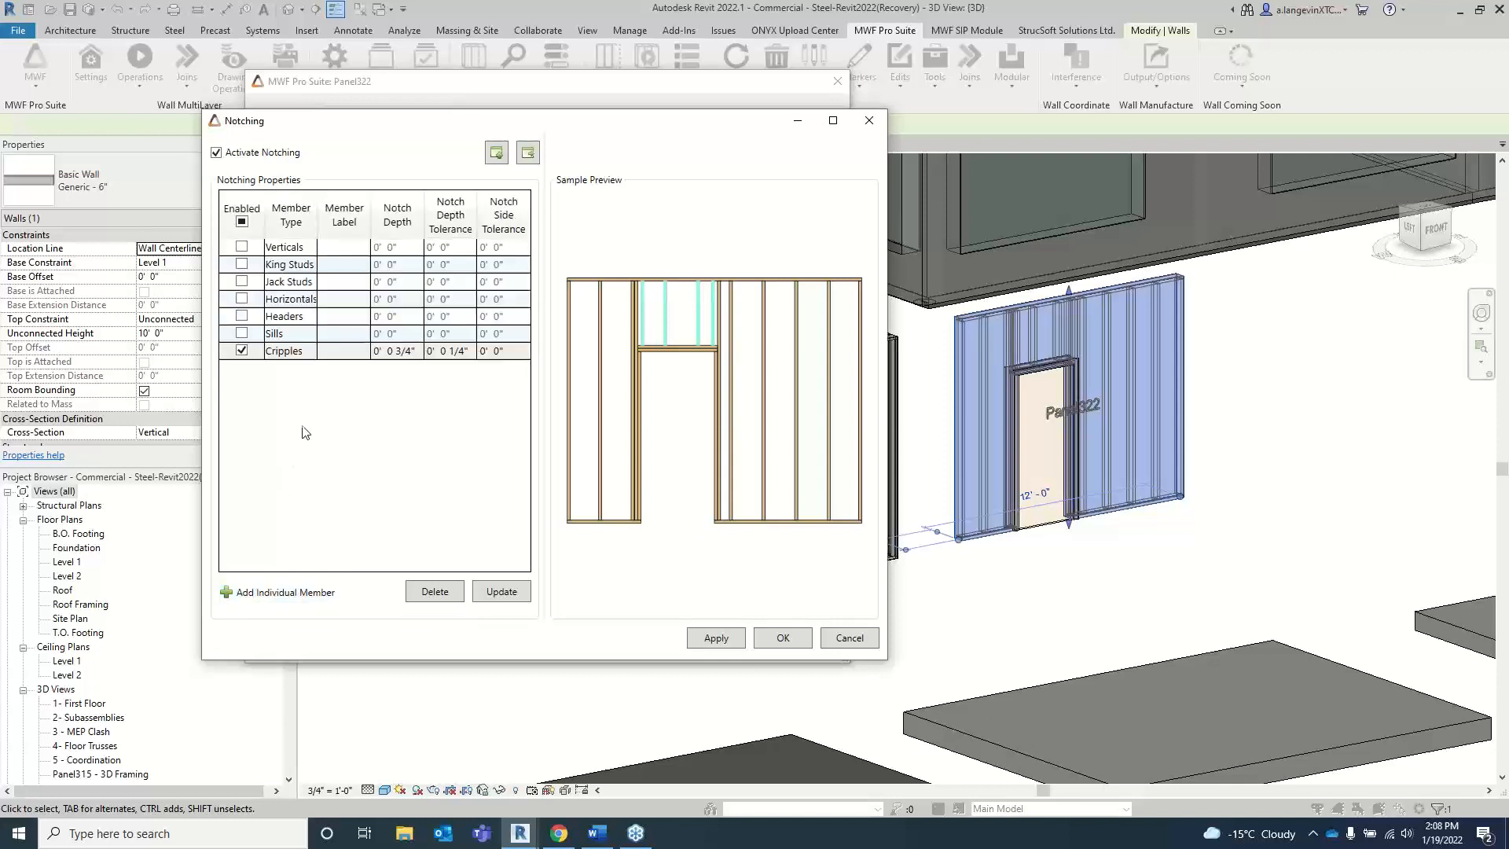
scroll(312, 250, "down", 1)
left_click(310, 244)
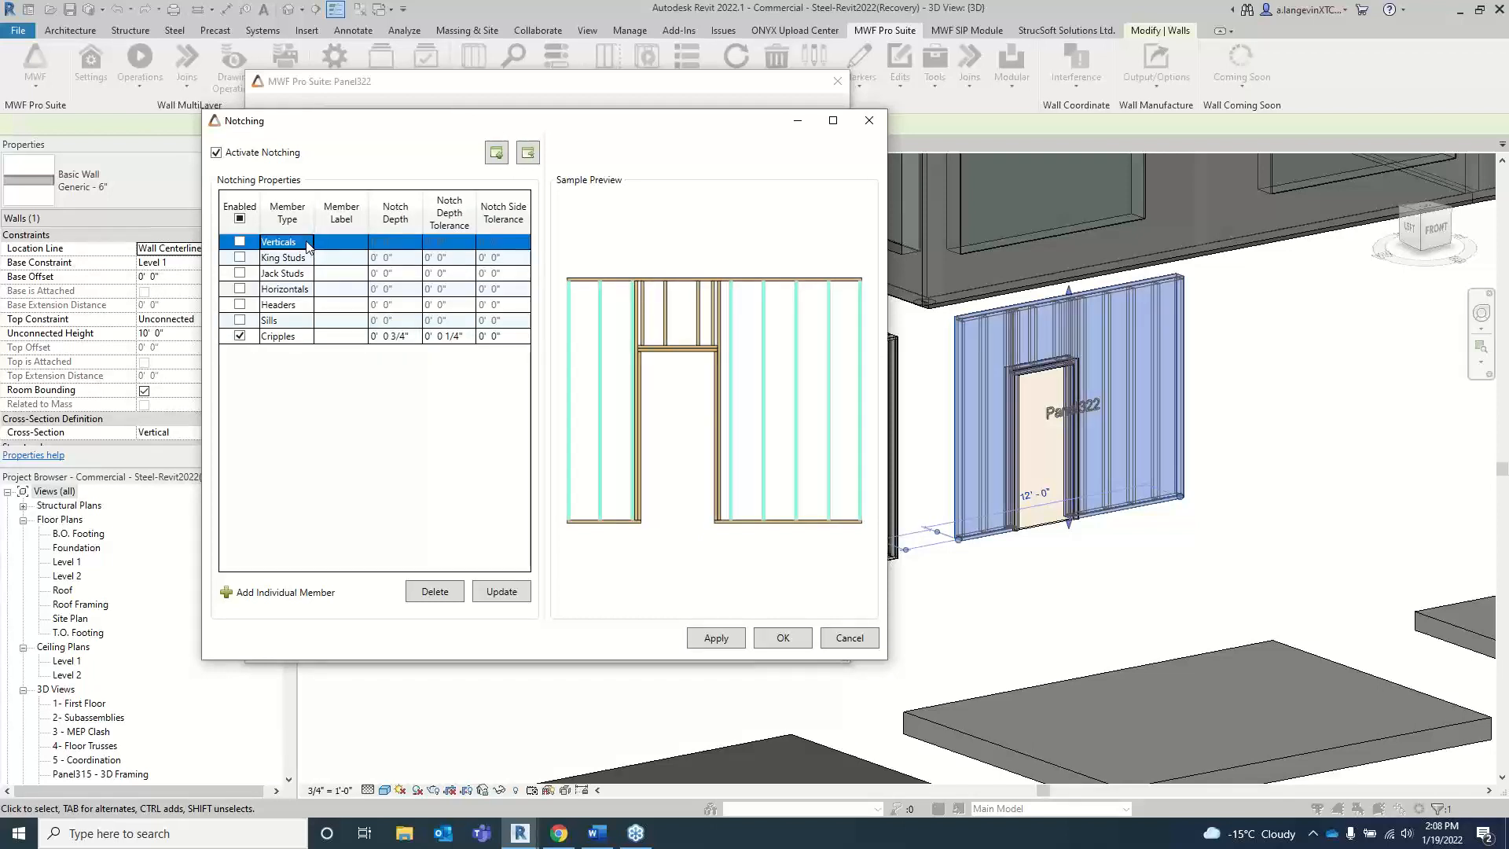
left_click(361, 246)
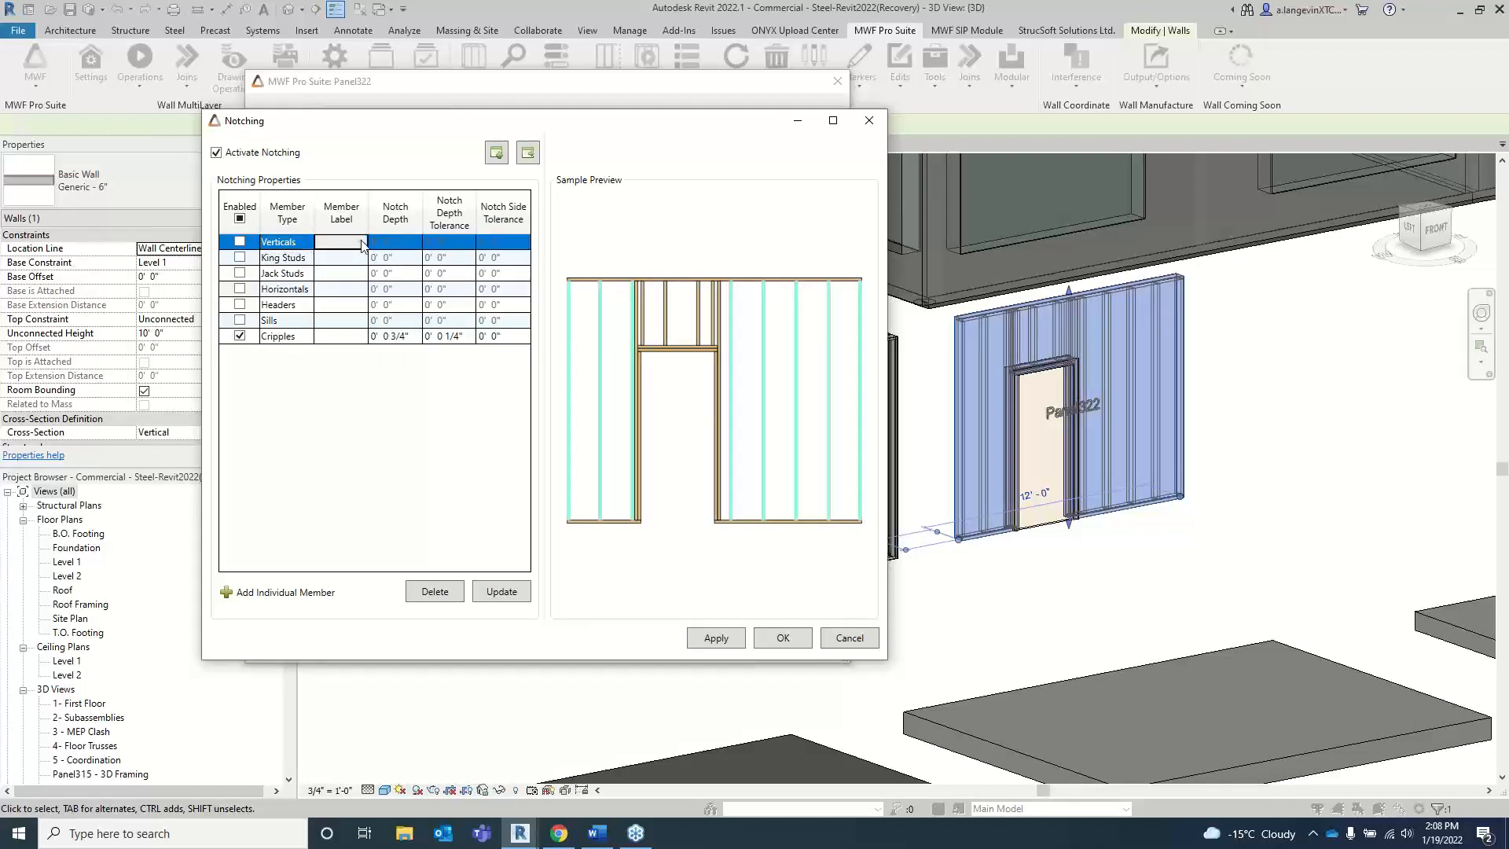
left_click(239, 241)
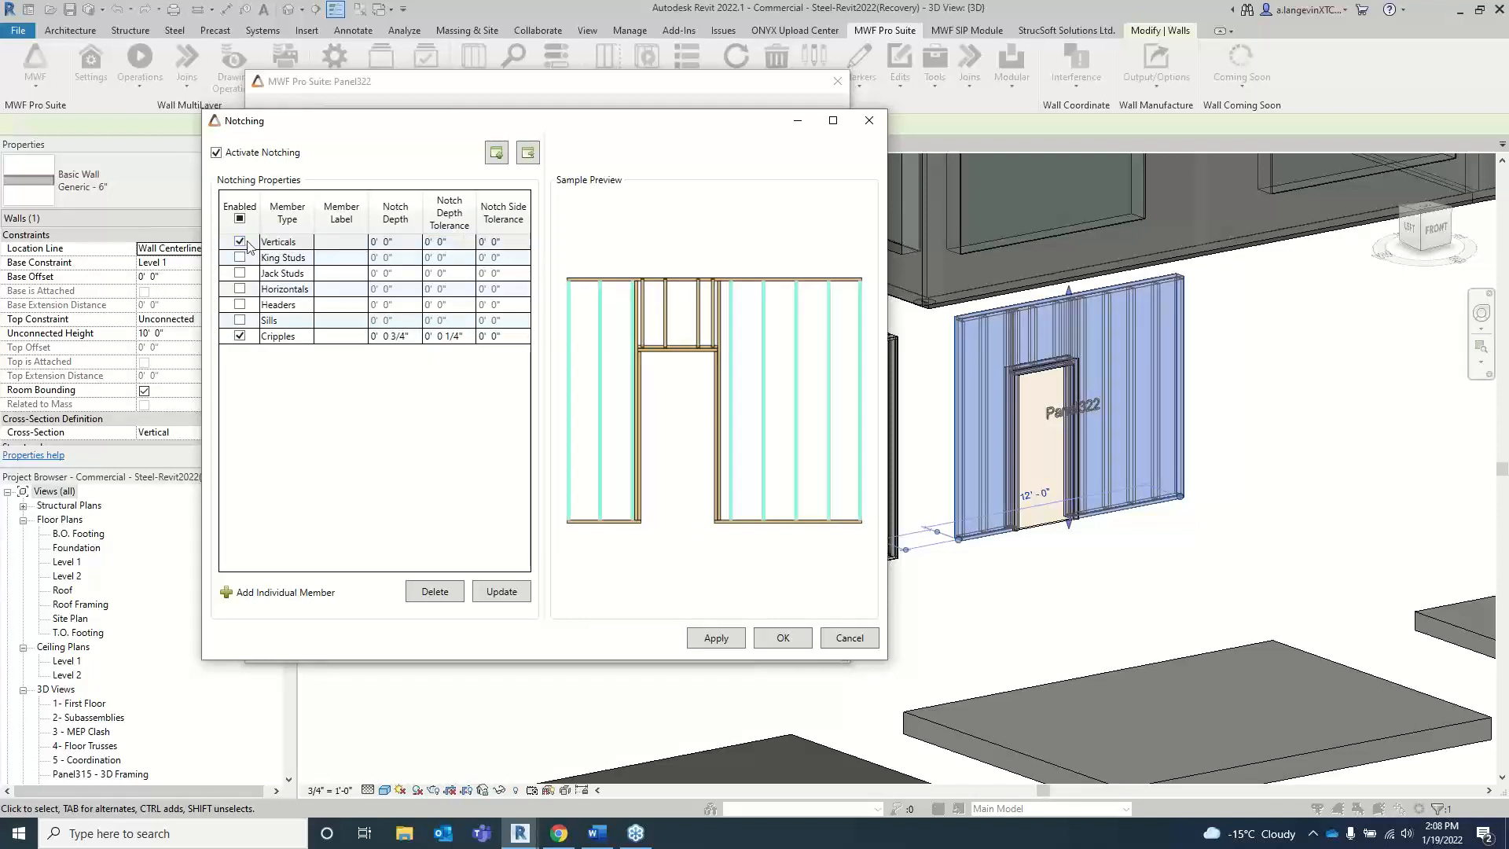
left_click(361, 245)
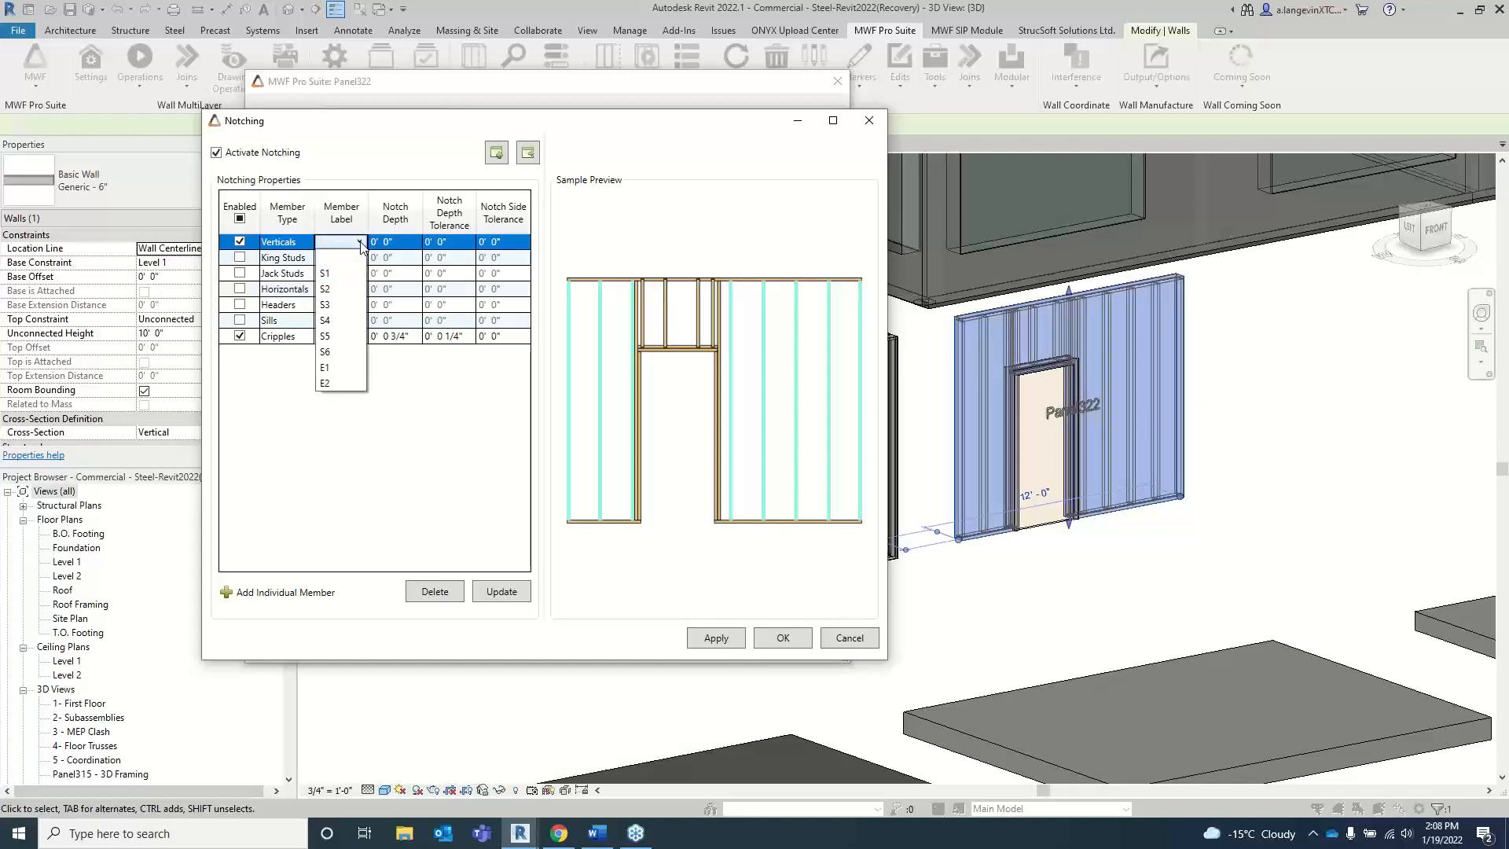
left_click(335, 306)
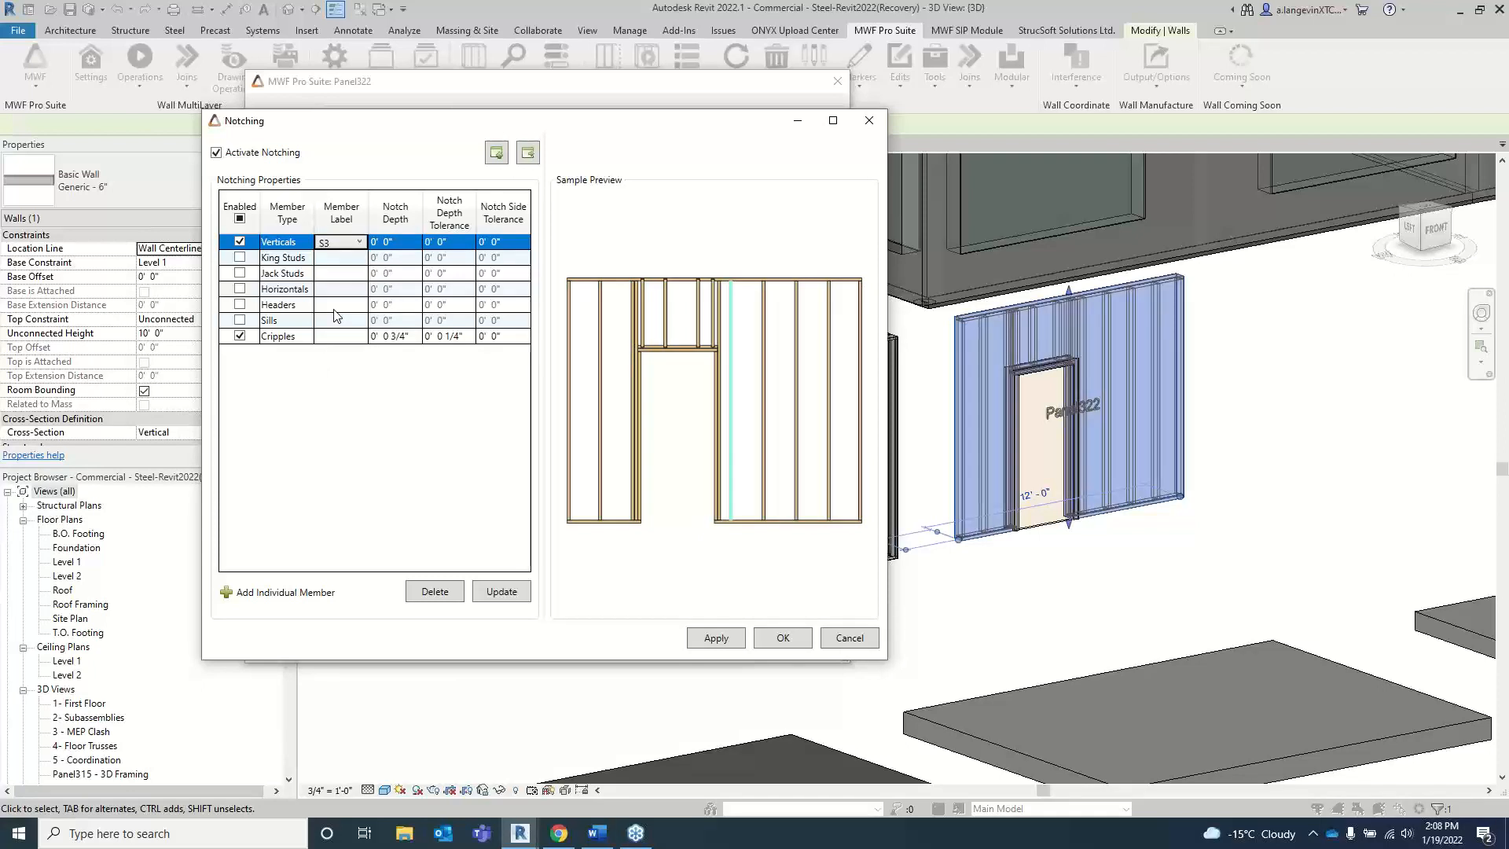
left_click(361, 242)
left_click(337, 337)
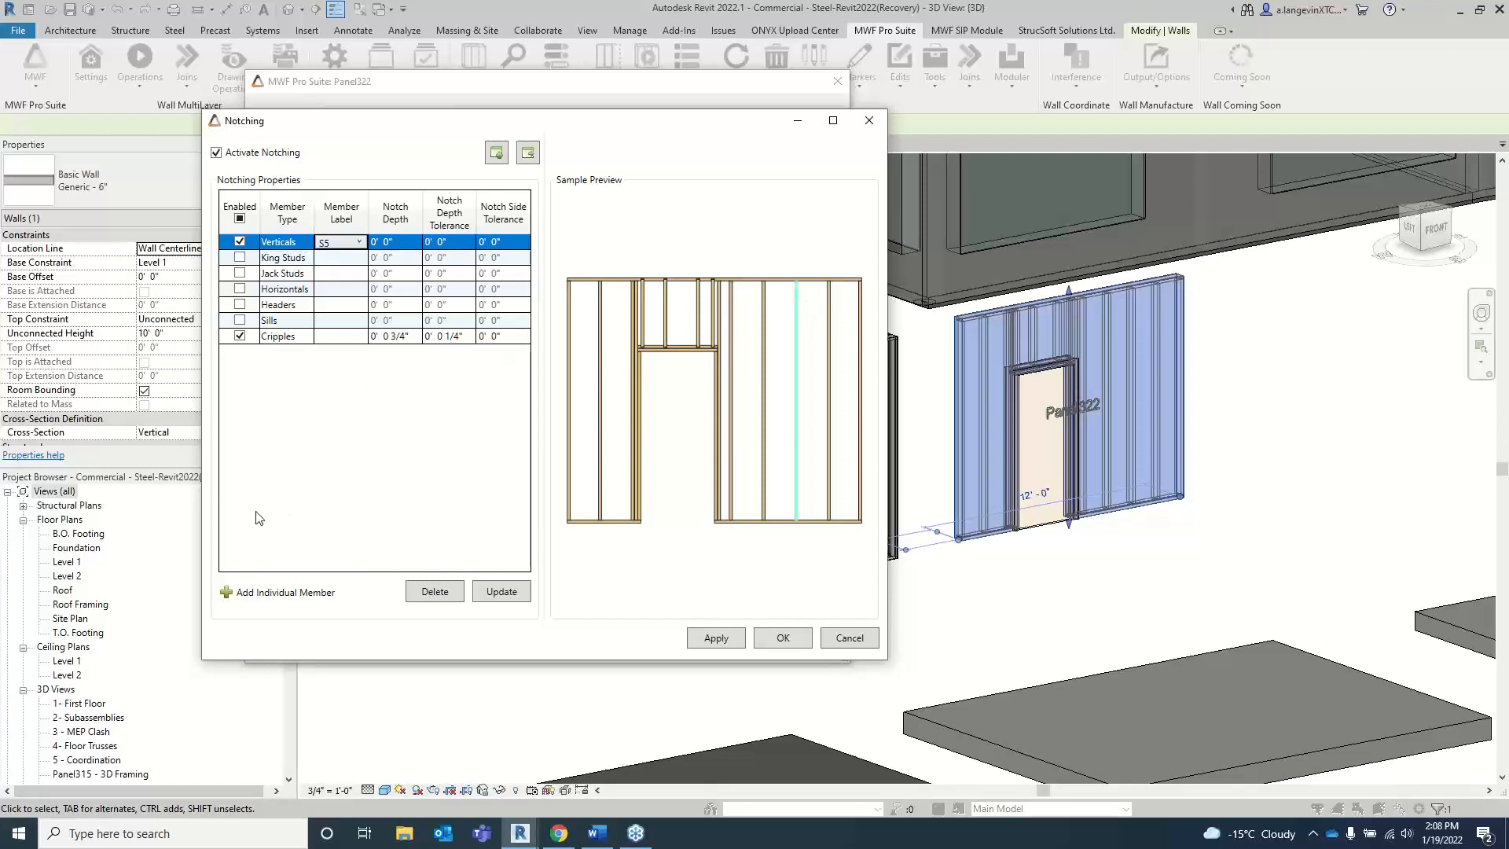
Step: Add an individual member entry to the notching table, review its member type options, and leave it disabled as Verticals
left_click(238, 594)
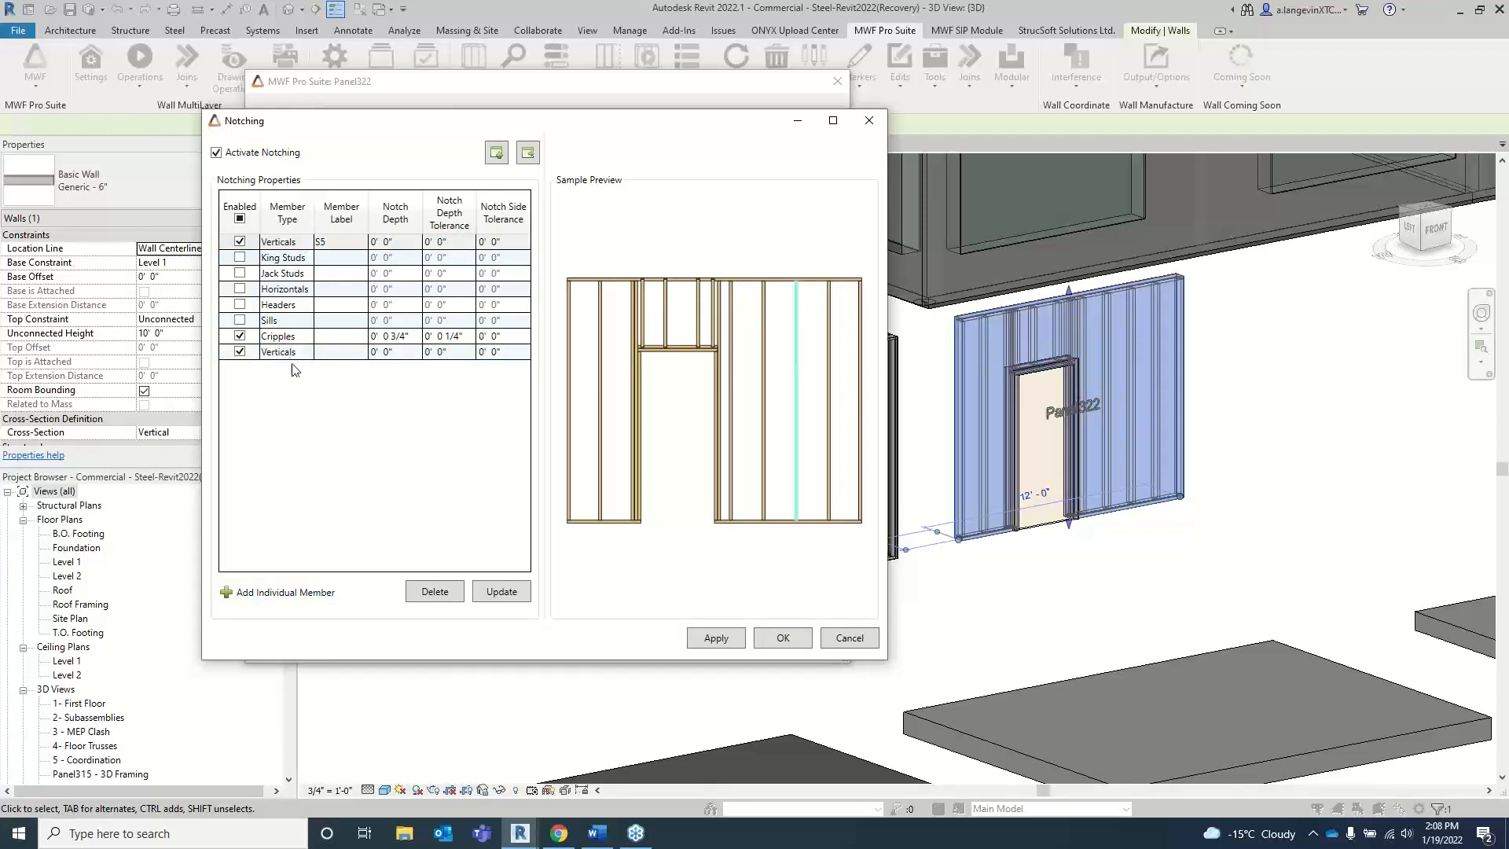
left_click(240, 352)
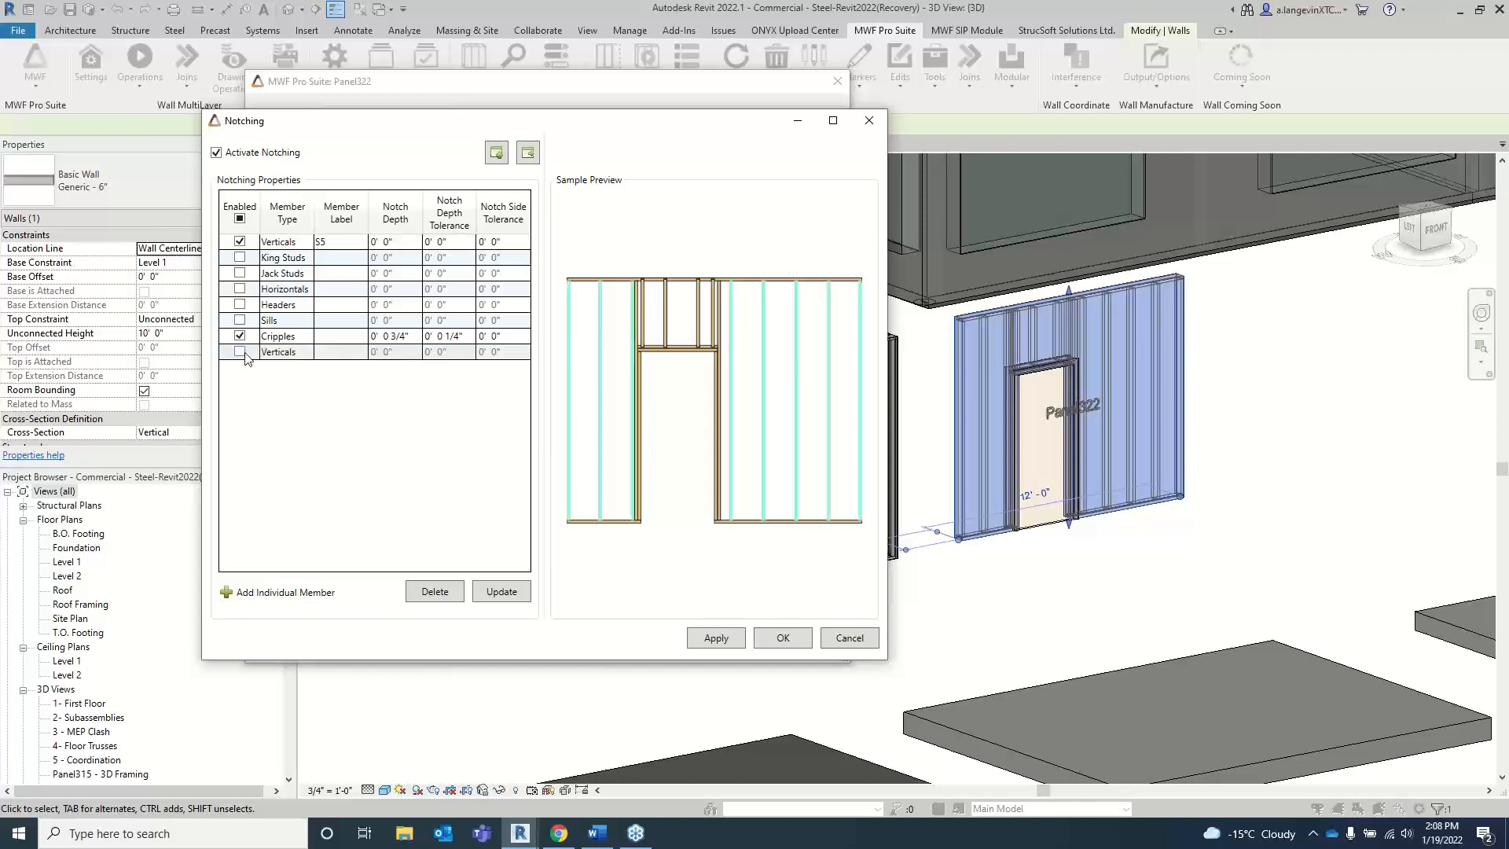
left_click(291, 353)
left_click(306, 356)
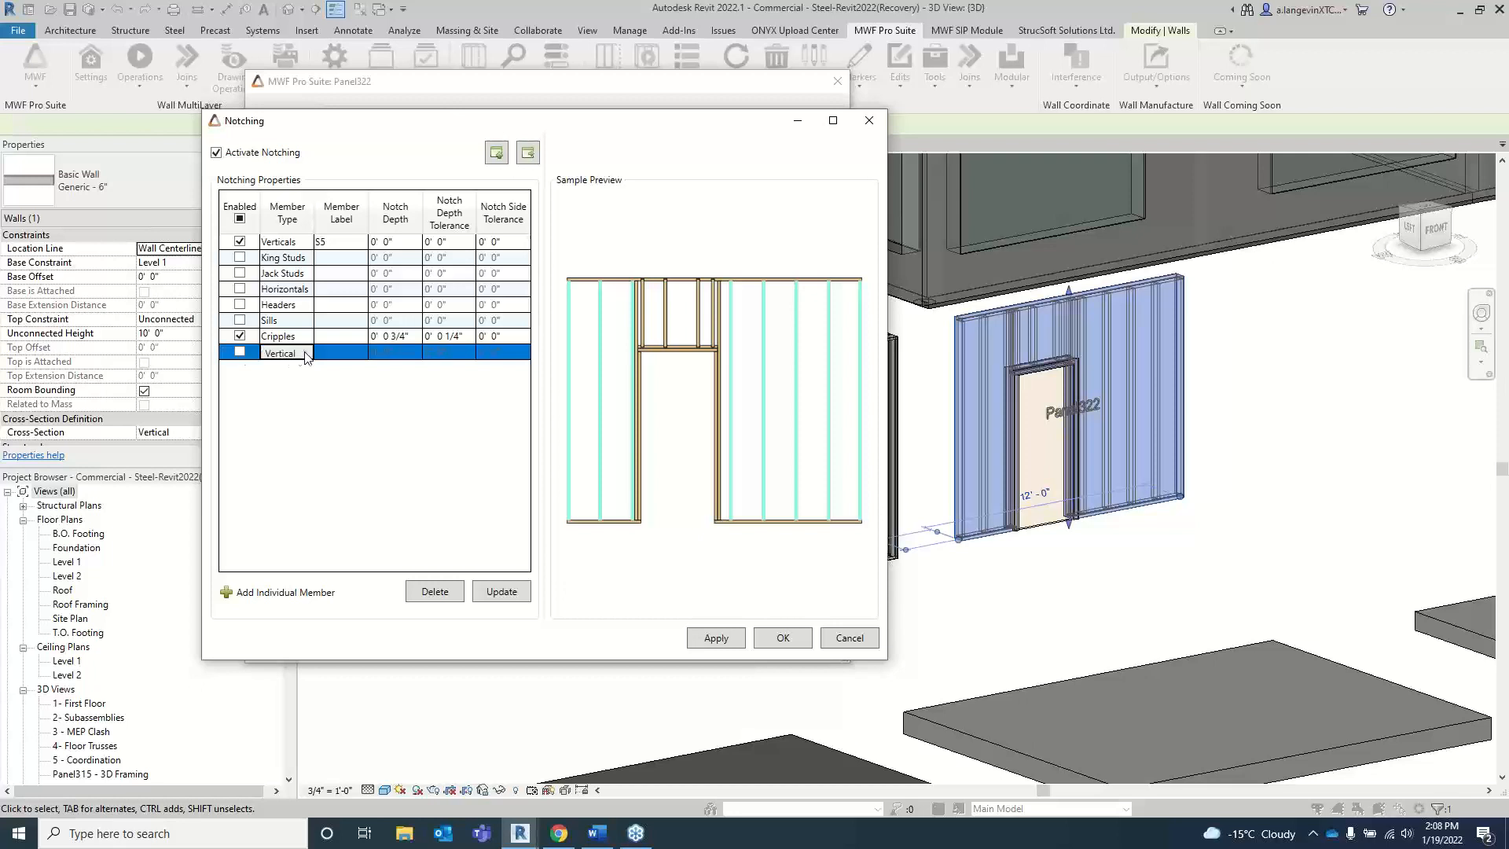
left_click(240, 352)
left_click(305, 352)
left_click(308, 351)
left_click(307, 354)
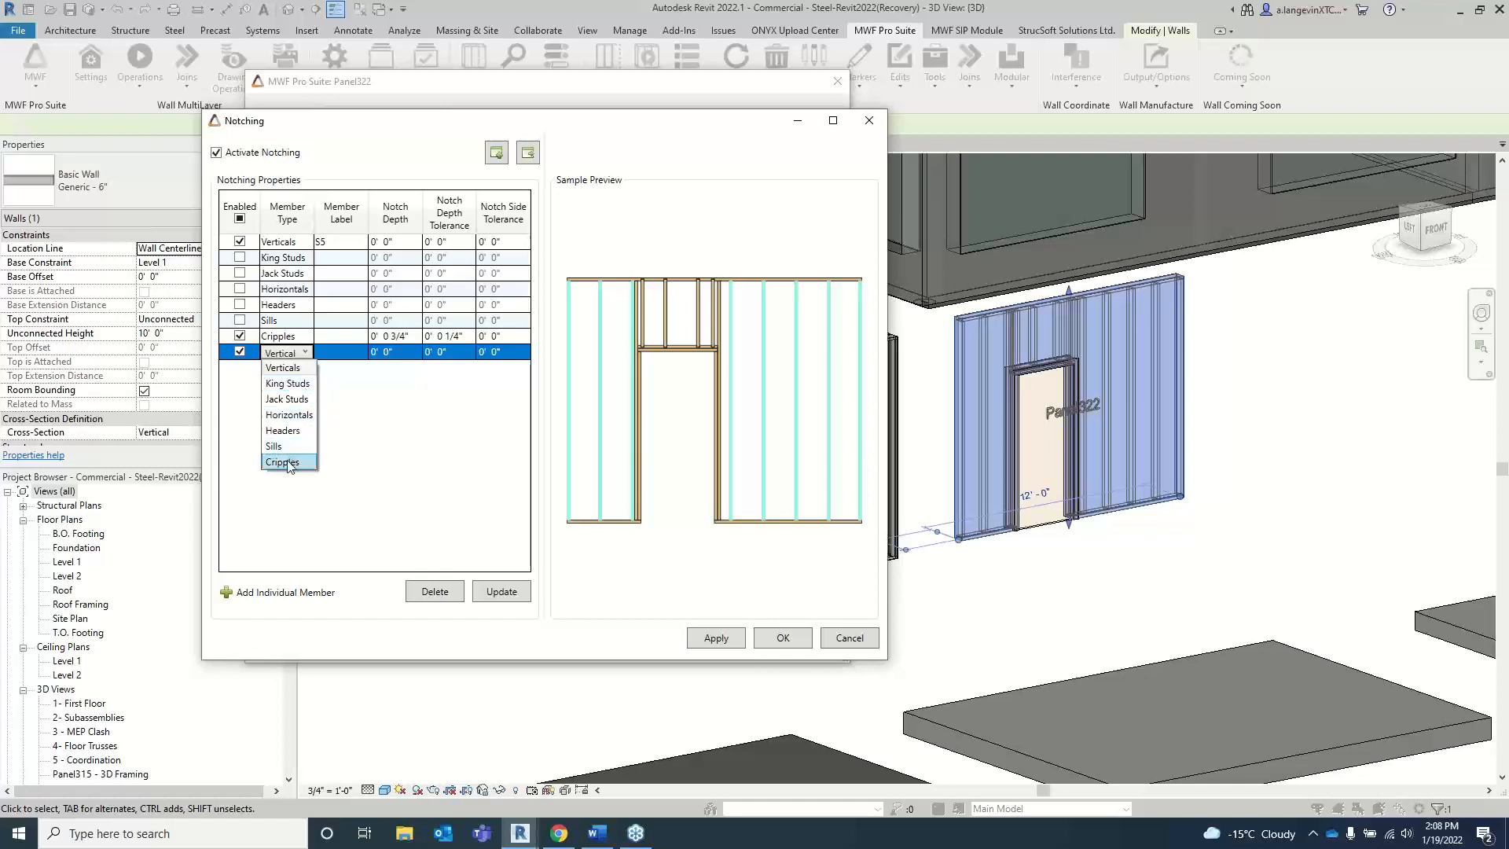
left_click(306, 354)
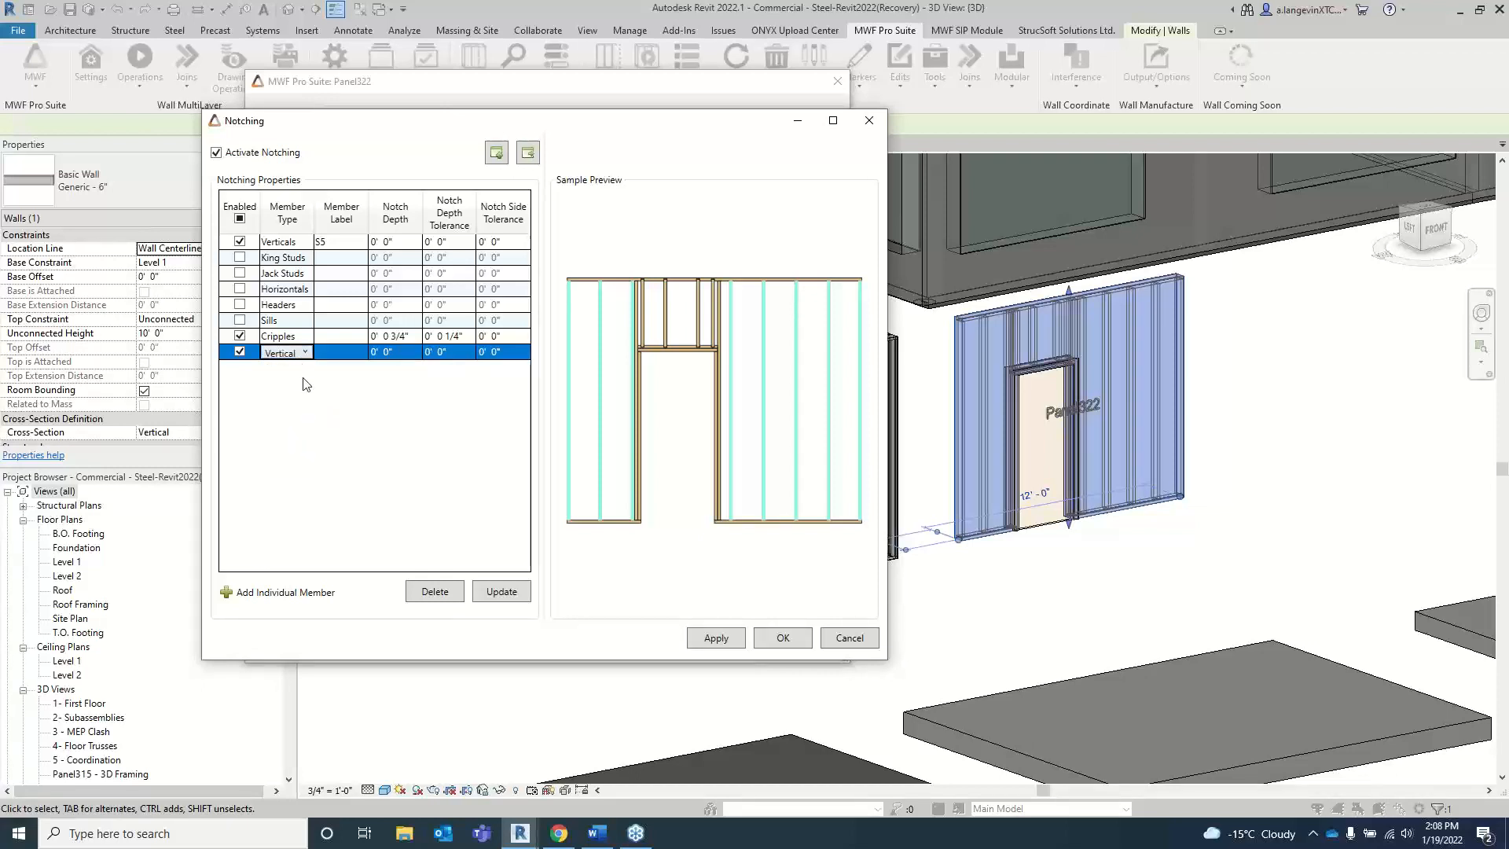
left_click(240, 354)
Step: Set the notch depth of the Verticals S5 member to 1/2" and apply the notching settings
left_click(336, 249)
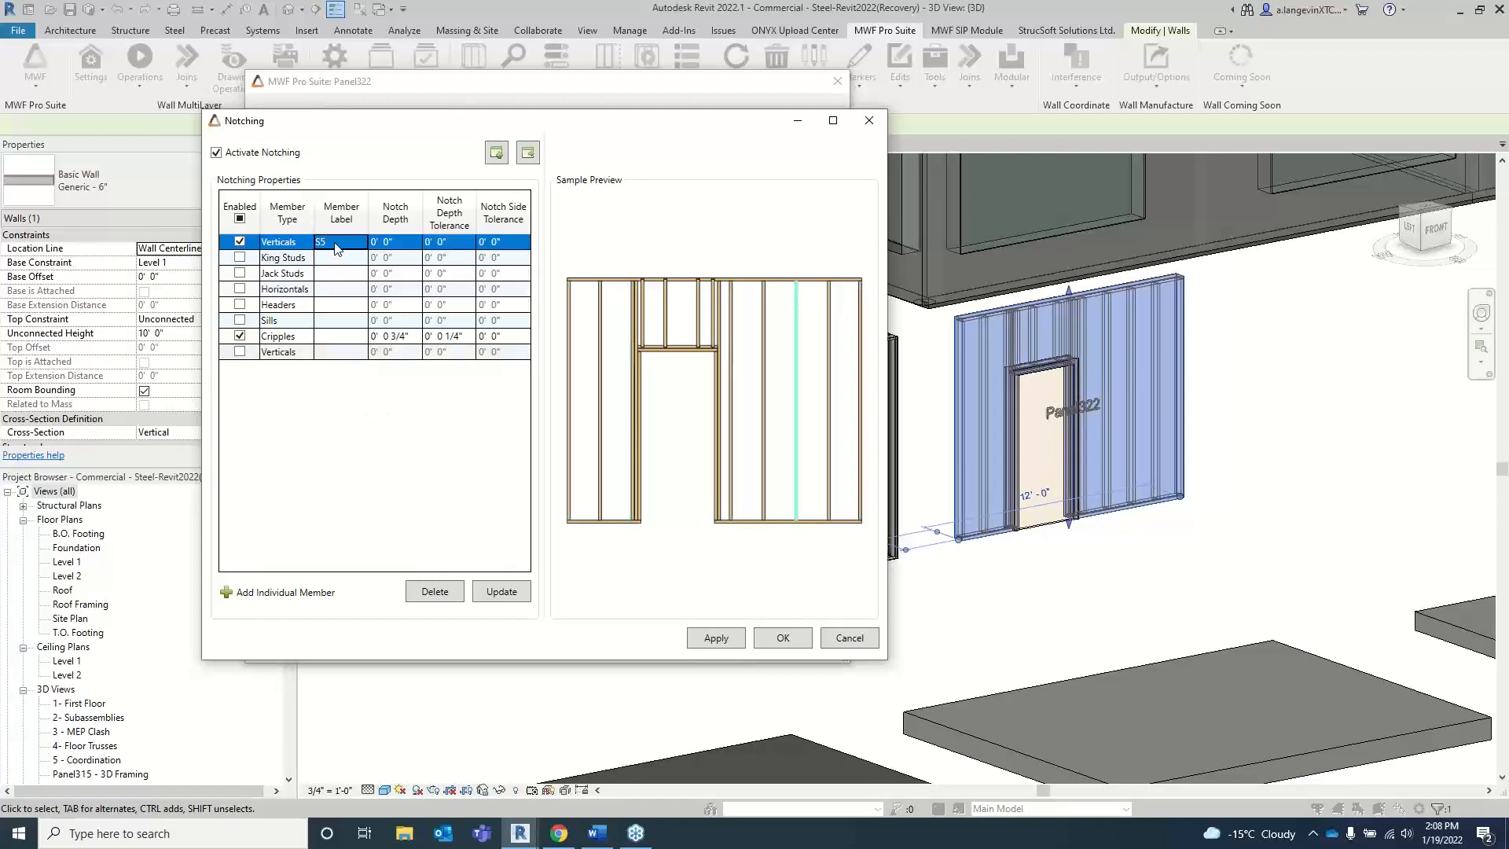
left_click(390, 246)
double_click(390, 246)
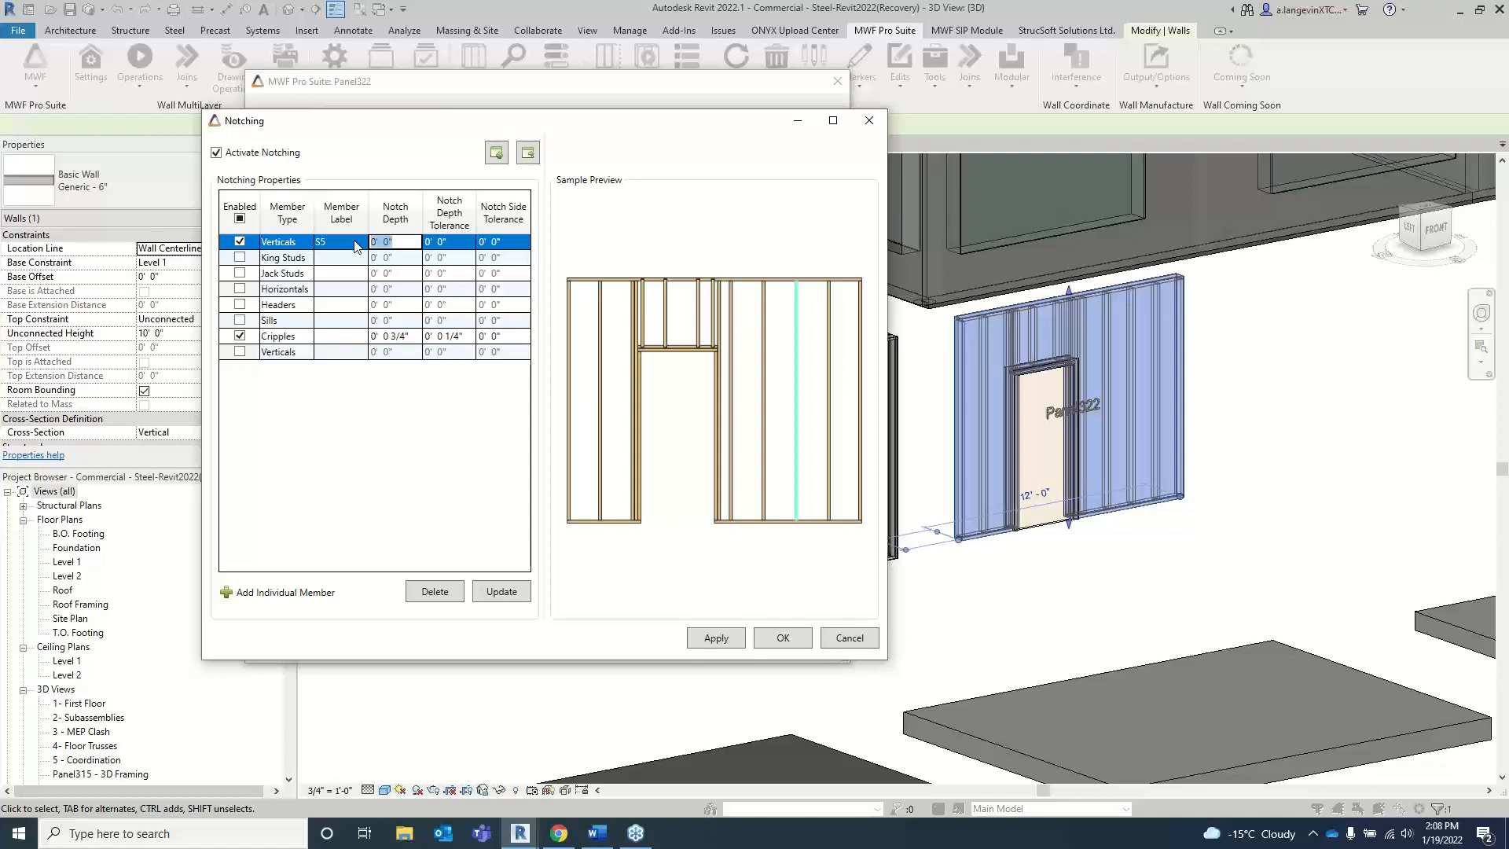
type("1/2")
key("Return")
left_click(512, 242)
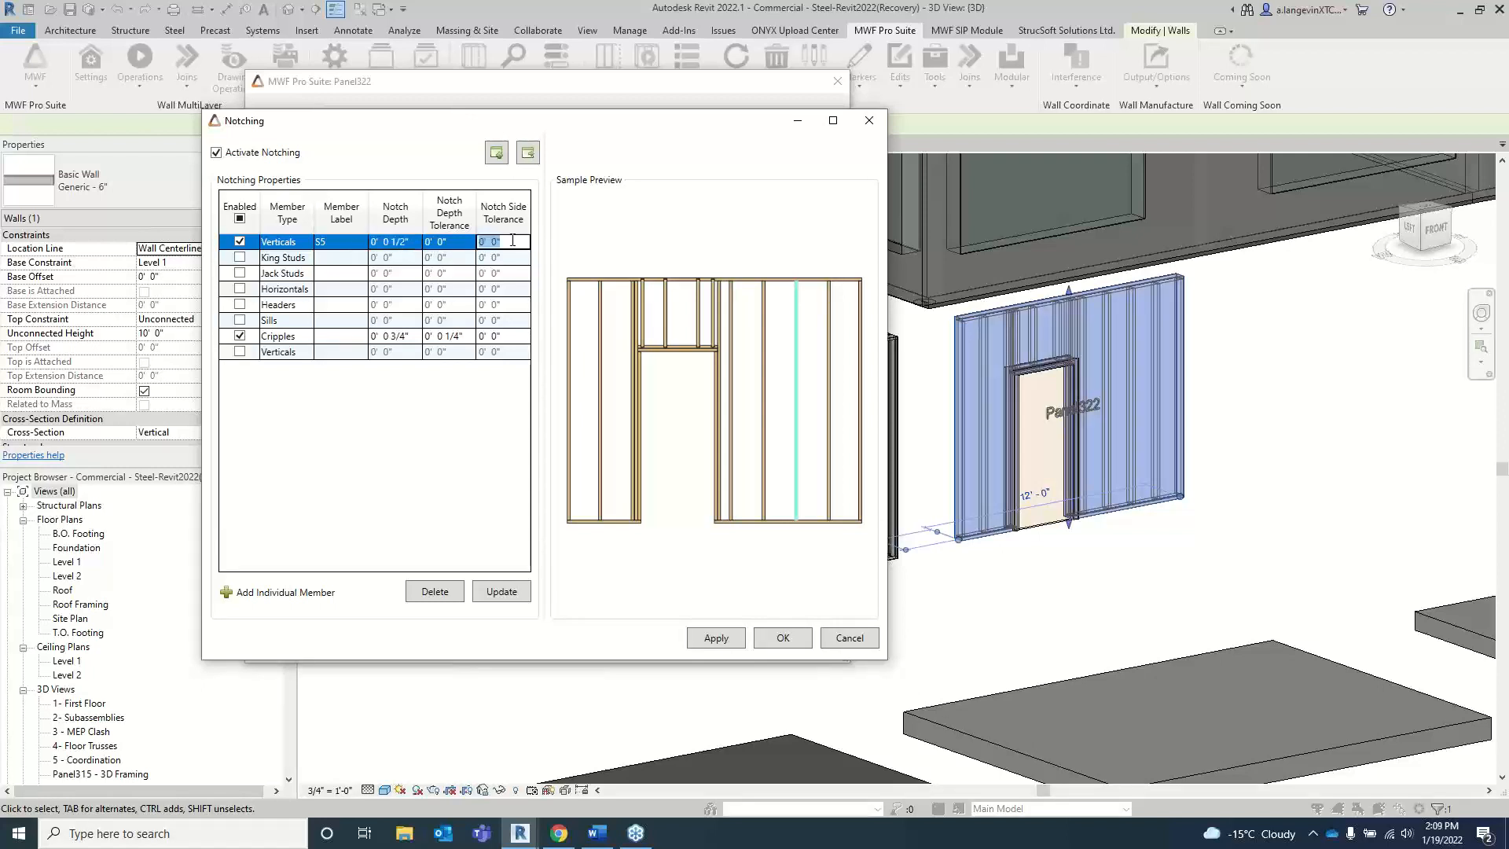
type(".2")
key("Escape")
left_click(731, 641)
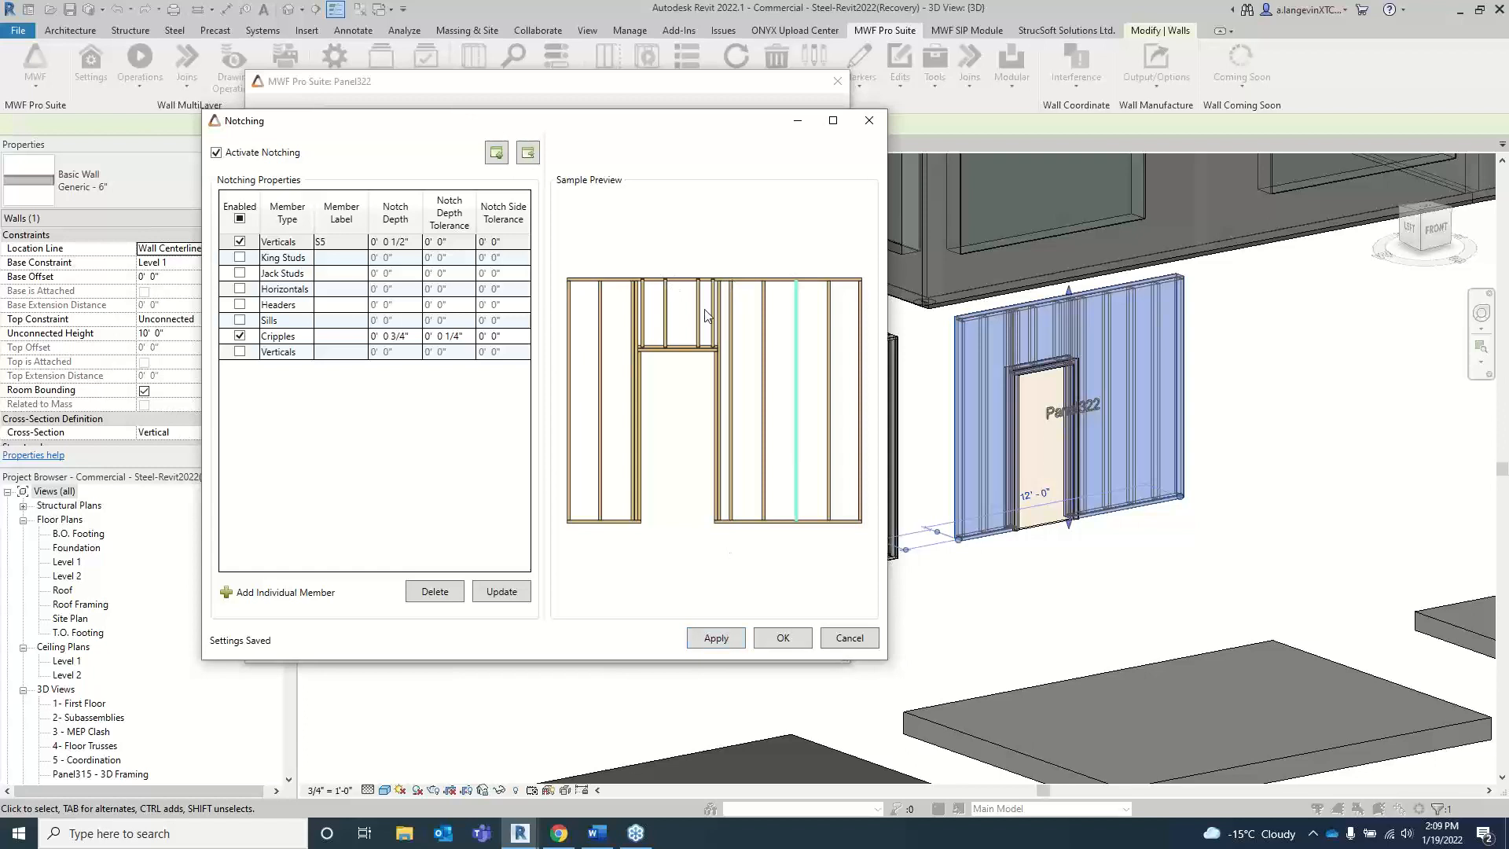
Step: Set the Cripples notch side tolerance to 1" and update the sample preview around a cripple's notch
scroll(665, 289, "up", 3)
scroll(670, 290, "up", 3)
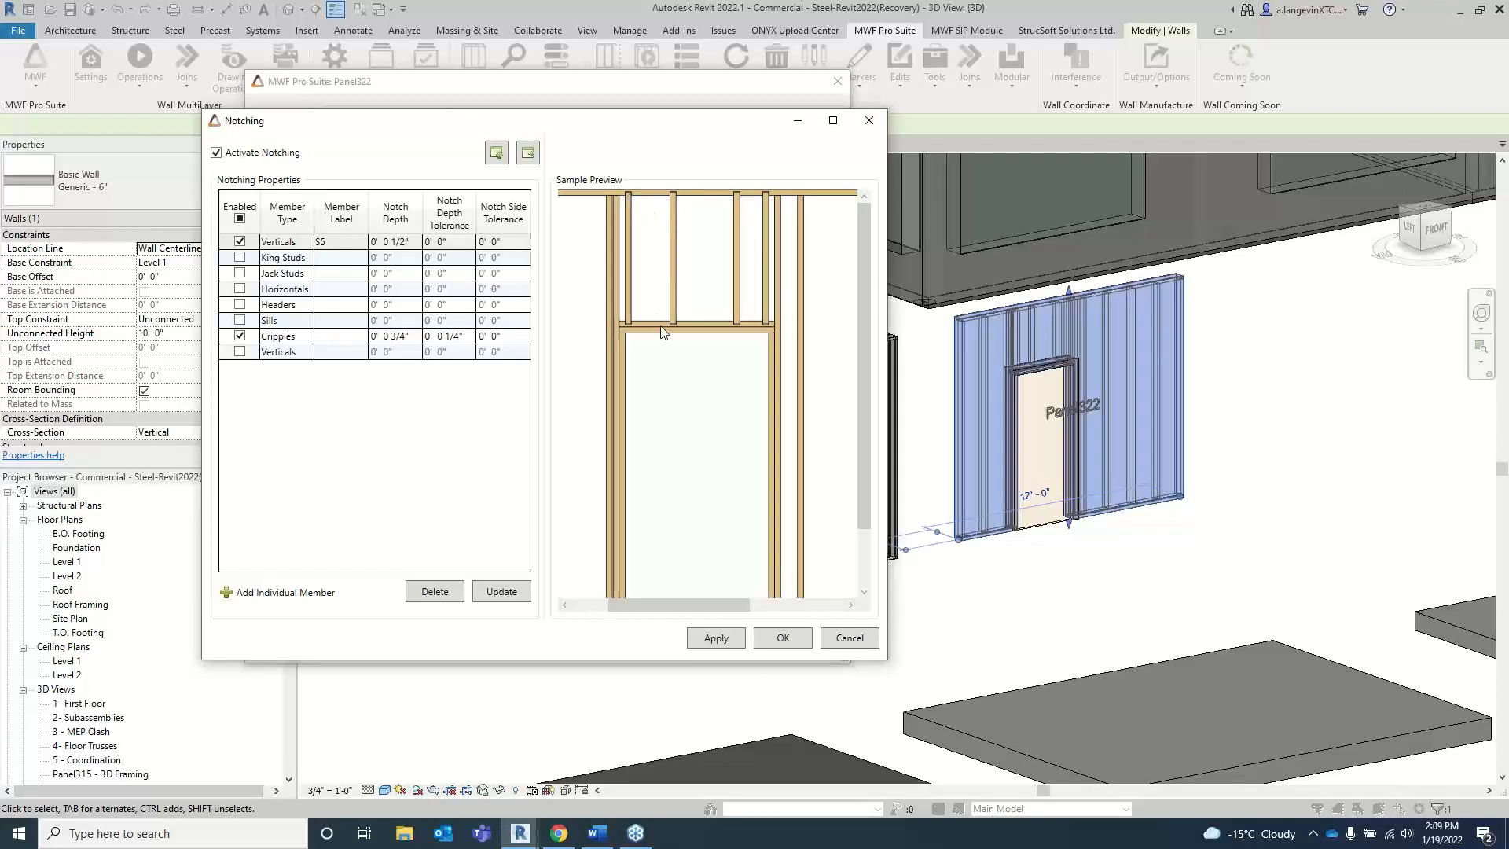
scroll(669, 317, "up", 2)
scroll(679, 327, "up", 3)
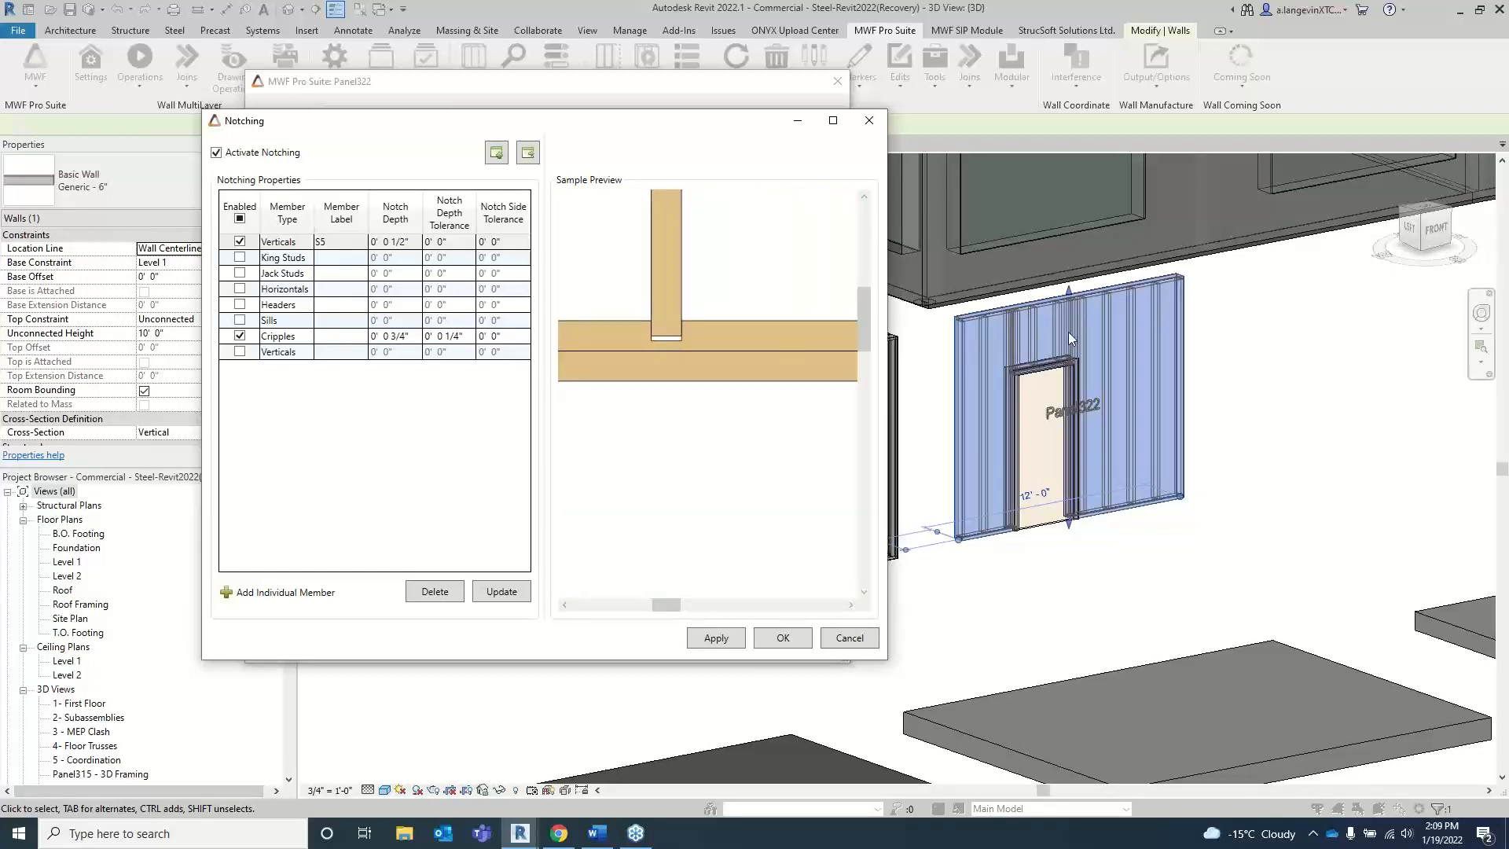
scroll(656, 334, "down", 1)
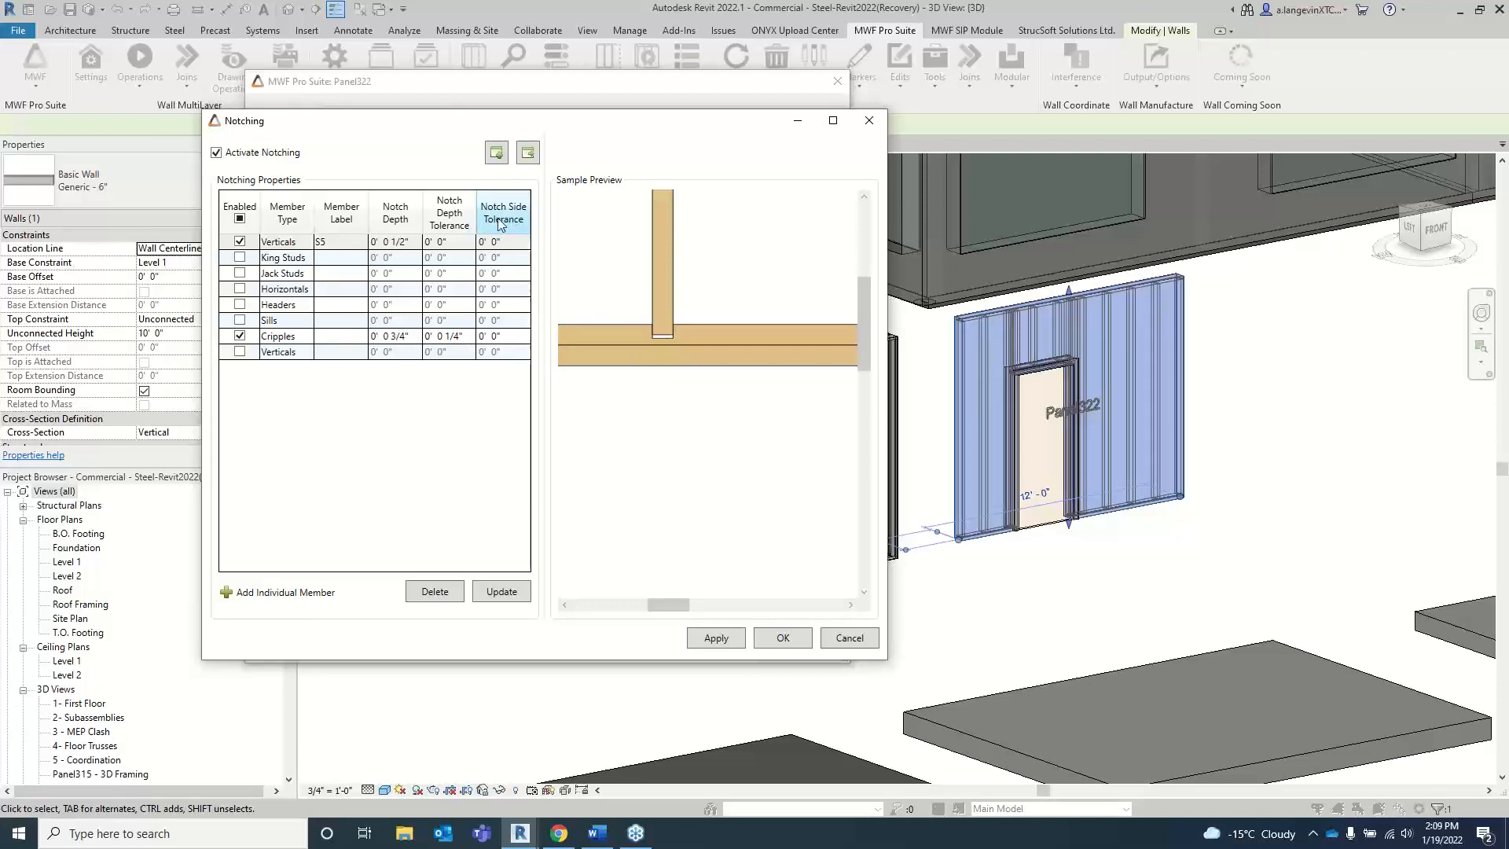
left_click(507, 336)
left_click(508, 335)
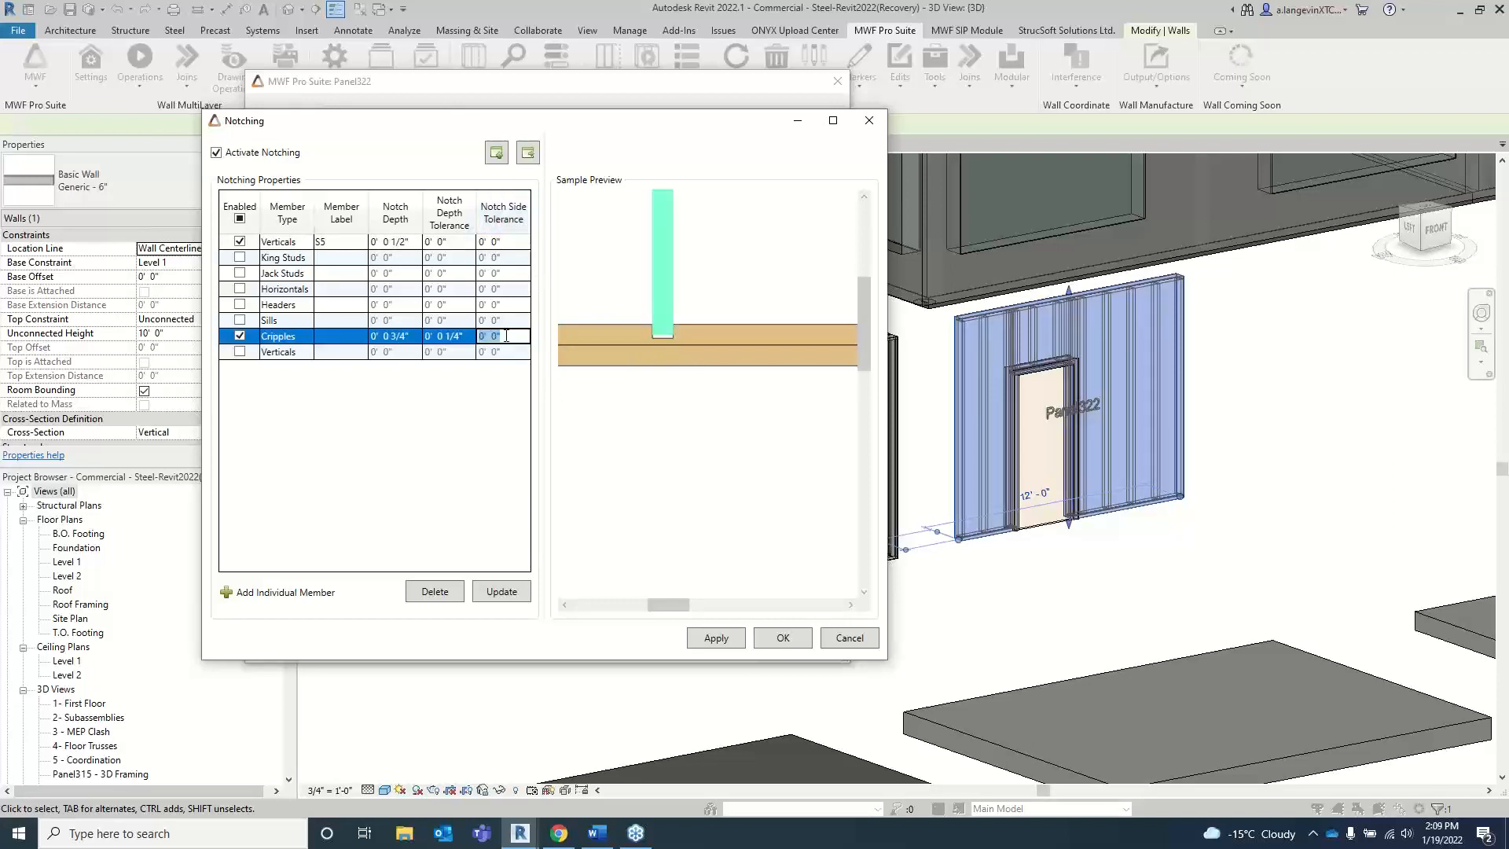
type("1")
left_click(504, 591)
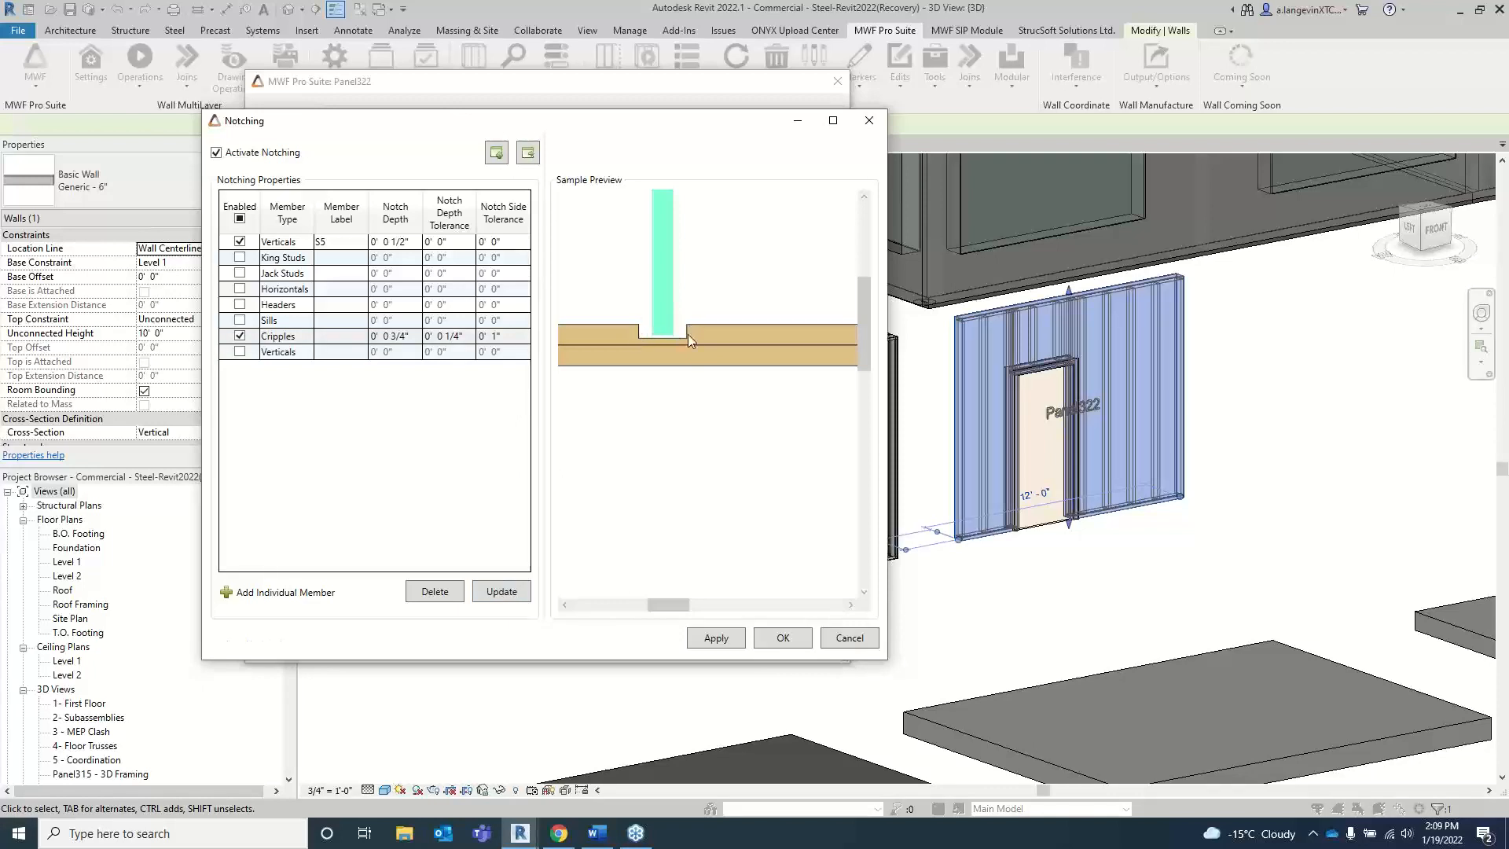
Step: Set the Cripples notch side tolerance back to 0, apply the settings, and confirm the notching and panel properties
left_click(509, 334)
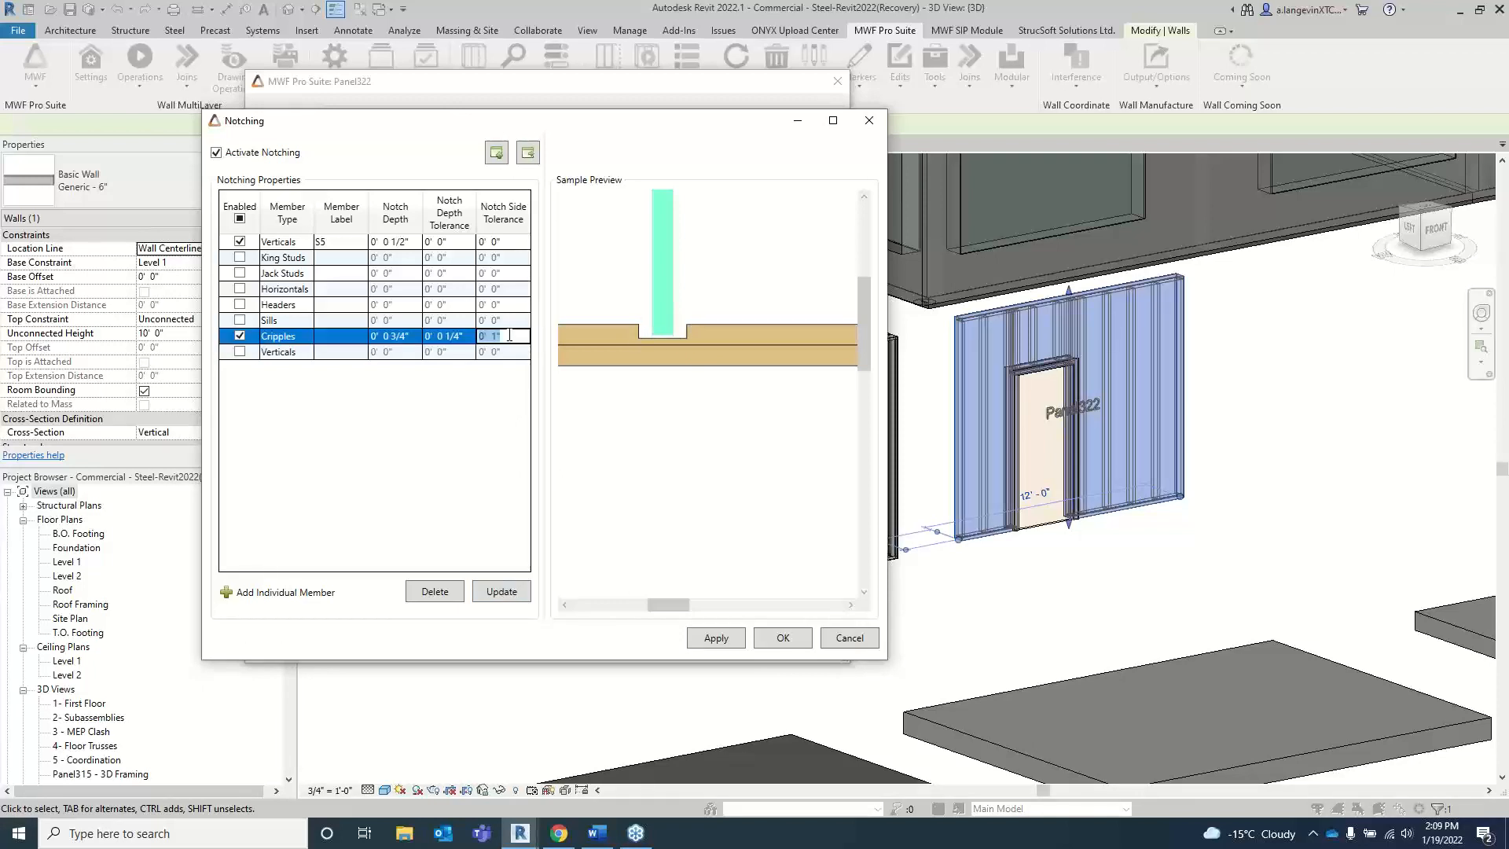
type("0")
key("Return")
left_click(719, 641)
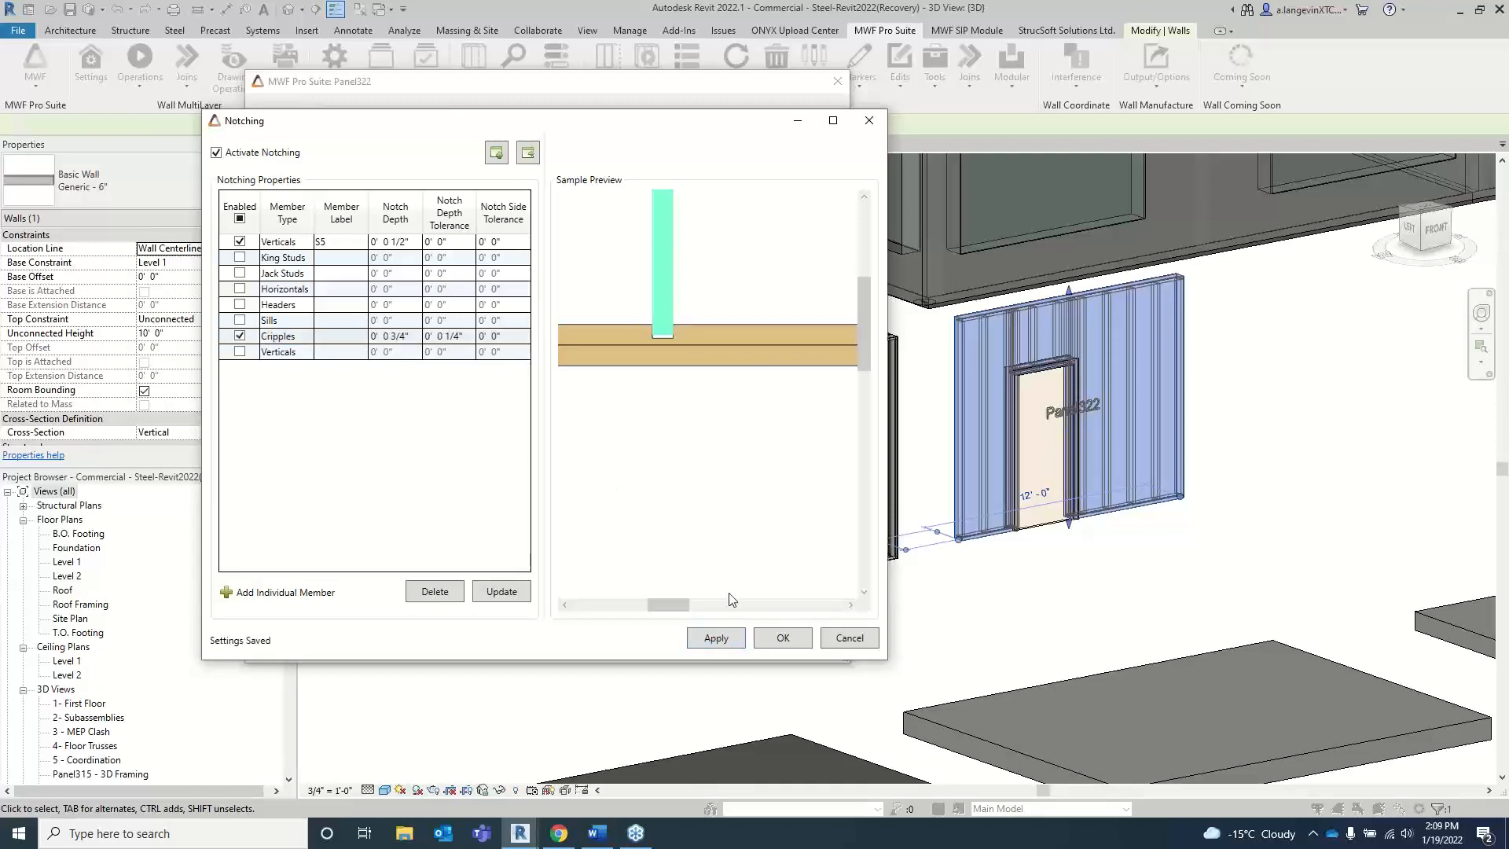
left_click(783, 637)
left_click(271, 643)
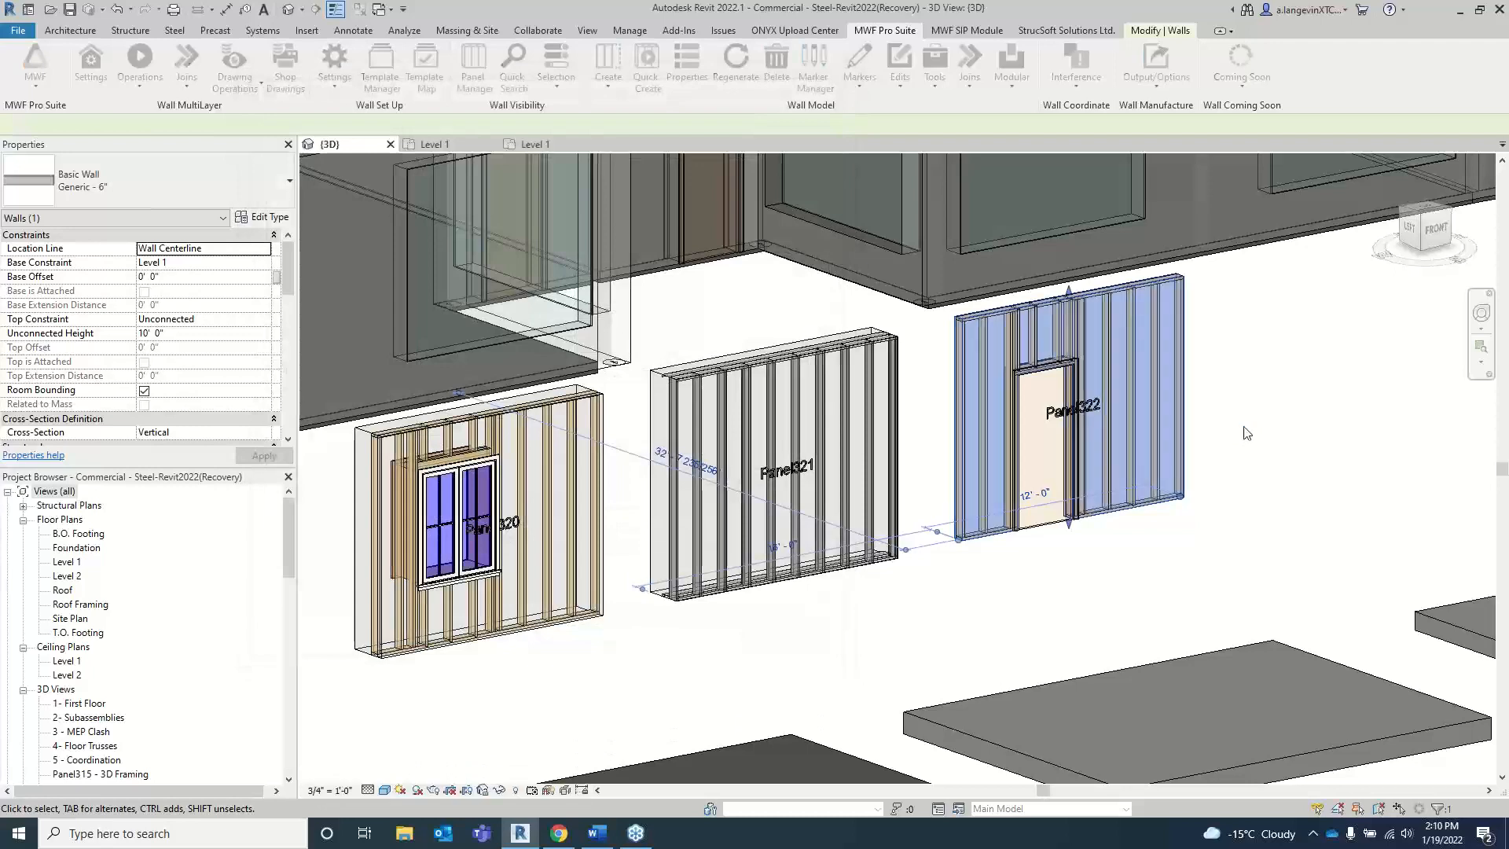
Step: Select a cripple stud above the door in the 3D view and examine how it notches into the top plate
scroll(1069, 318, "up", 5)
scroll(1054, 316, "up", 3)
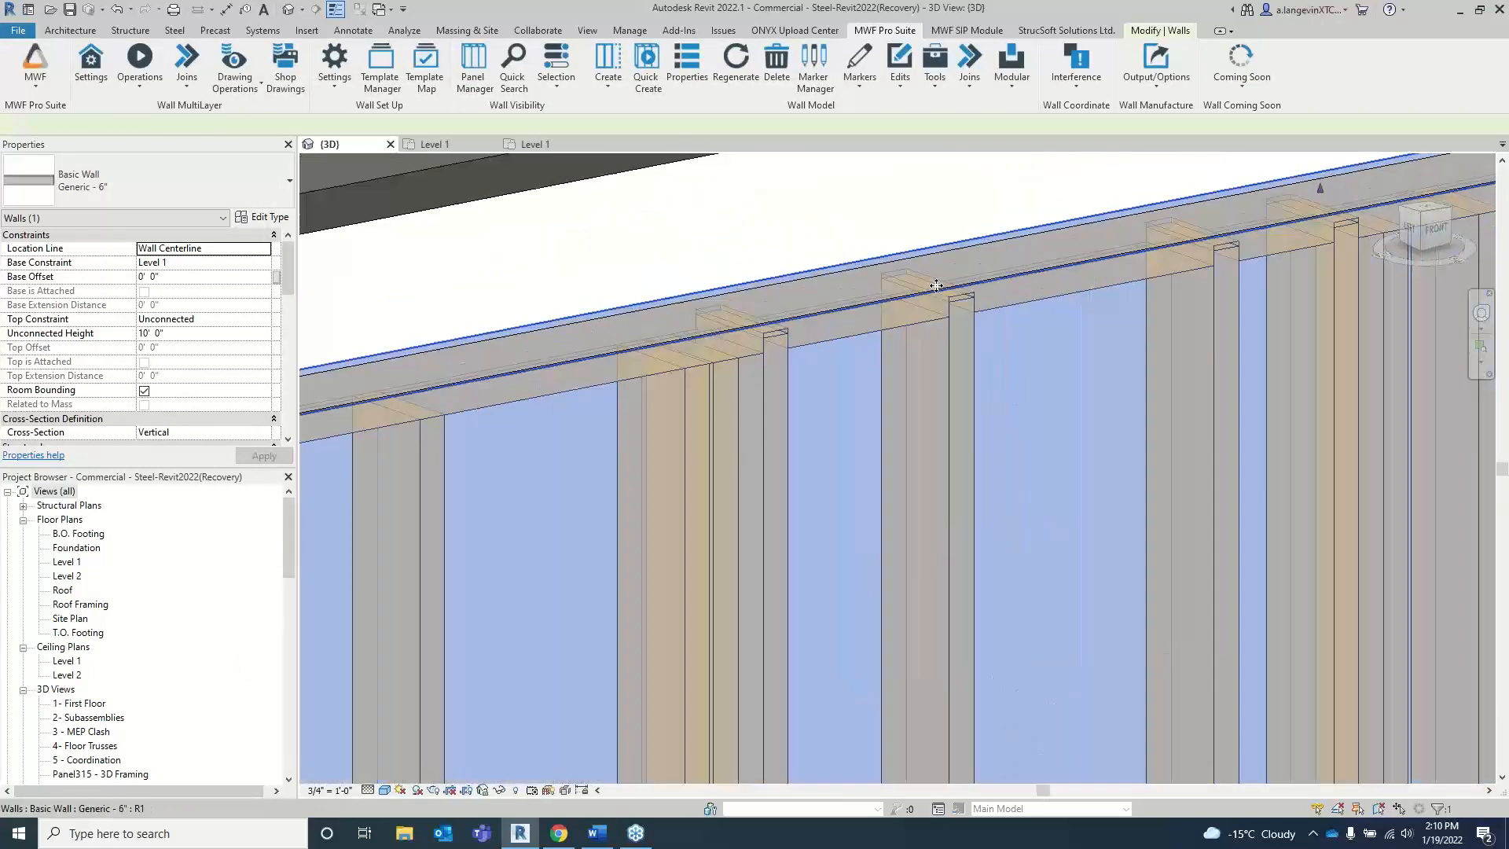
scroll(869, 366, "up", 3)
scroll(865, 360, "down", 4)
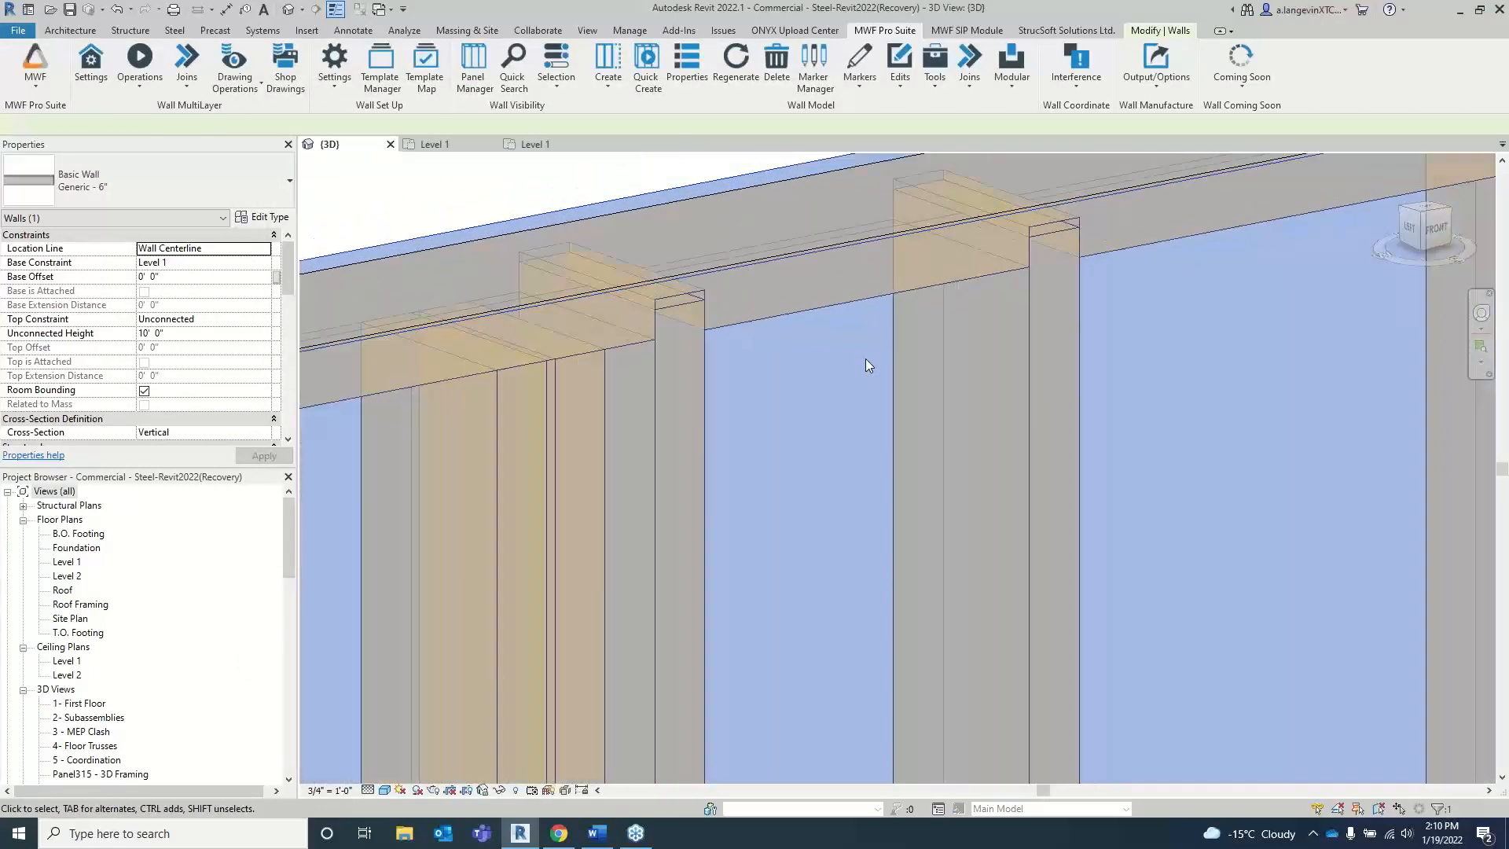
left_click(757, 368)
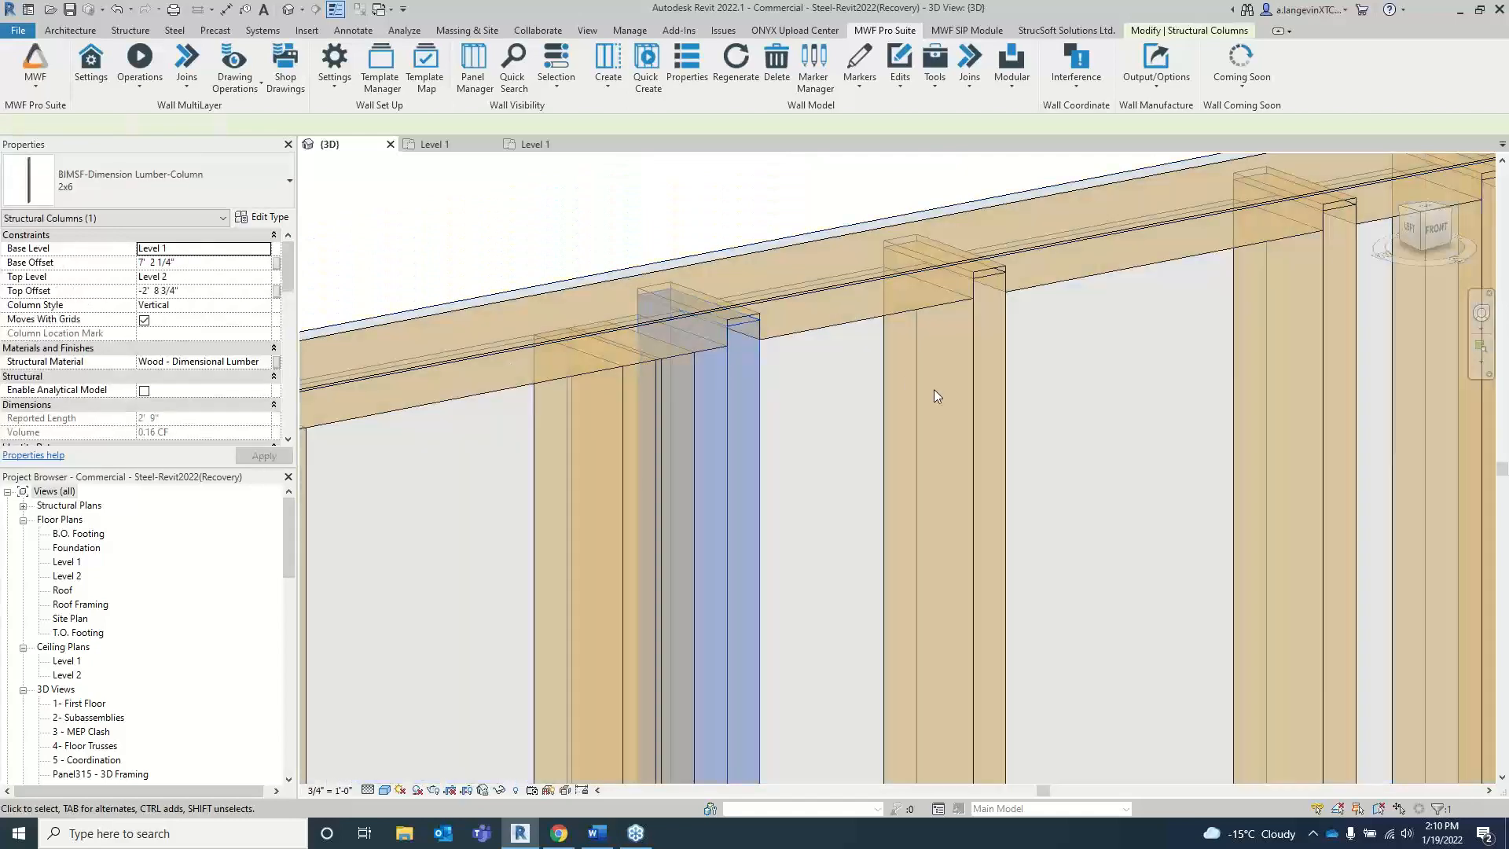
middle_click_drag(934, 389, 755, 295, "shift")
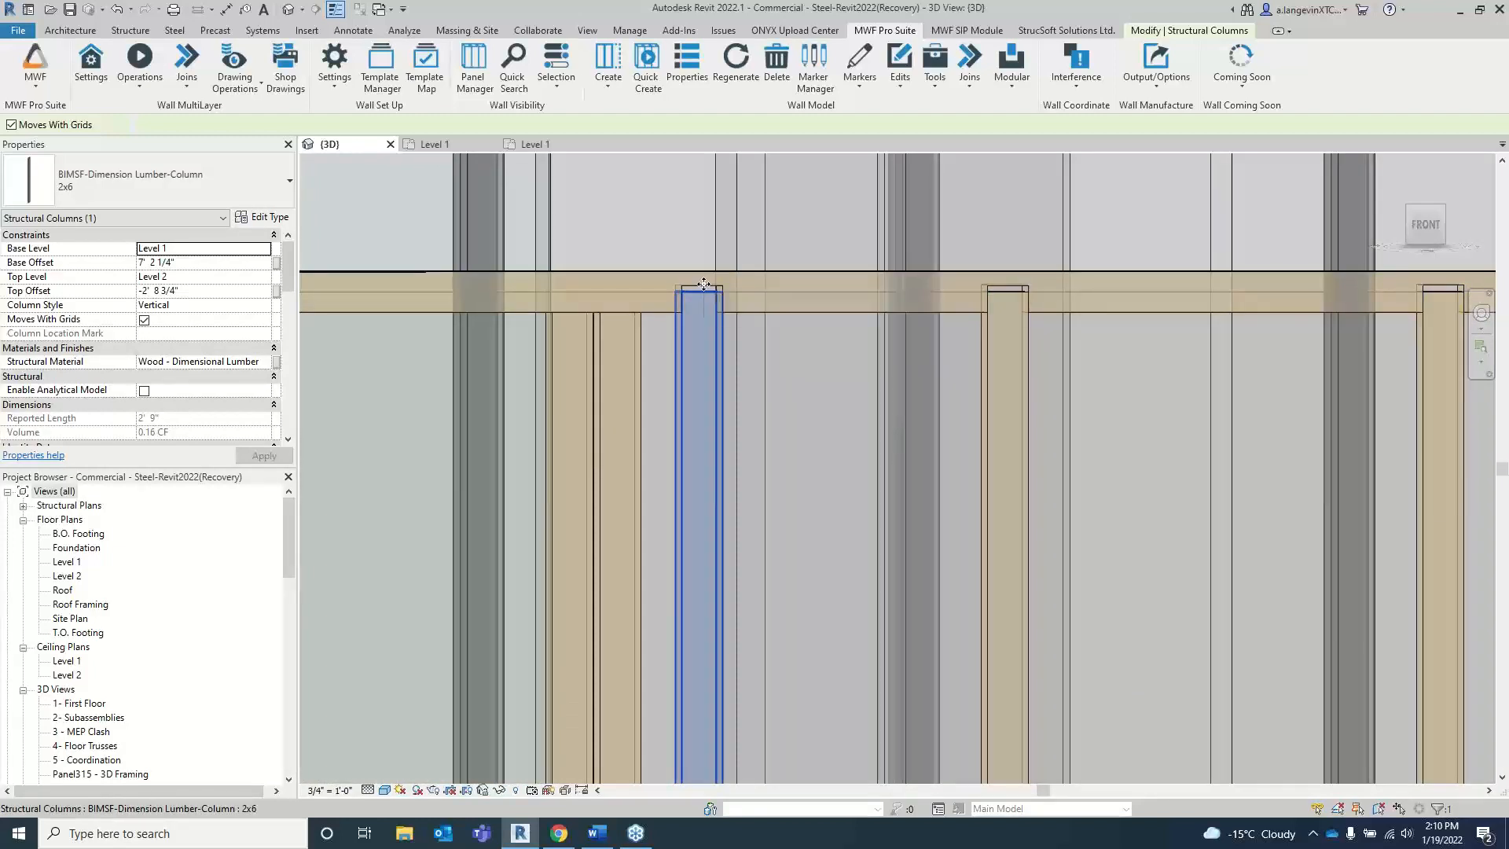
Step: Select the upper 2x6 member above the door opening to examine its cripple notches, and compare it with the member below
scroll(703, 285, "down", 3)
scroll(931, 575, "up", 5)
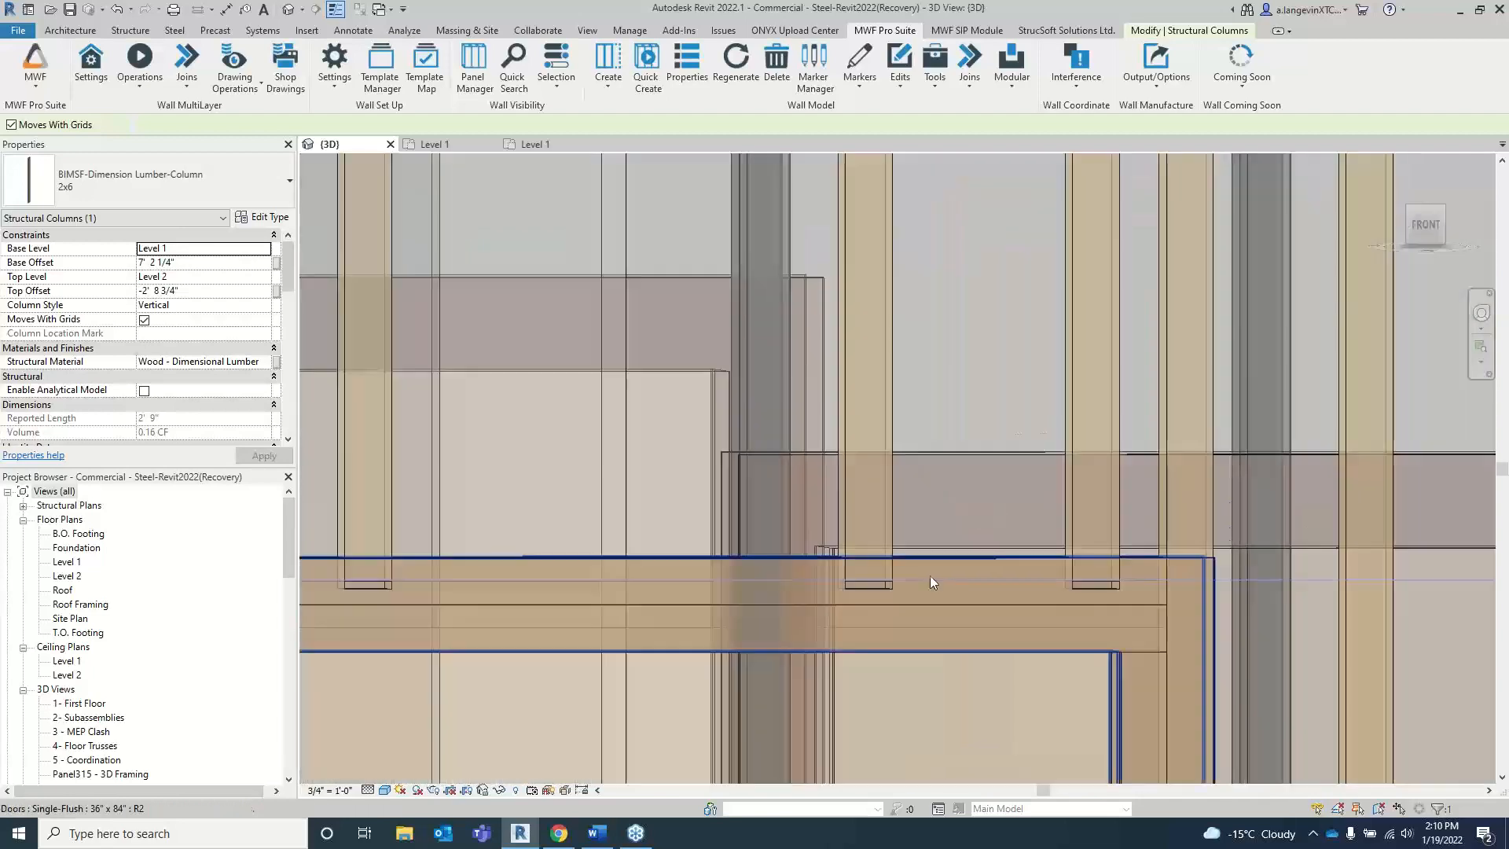
scroll(872, 564, "down", 2)
middle_click_drag(688, 566, 796, 434, "shift")
left_click(619, 577)
scroll(1128, 447, "down", 3)
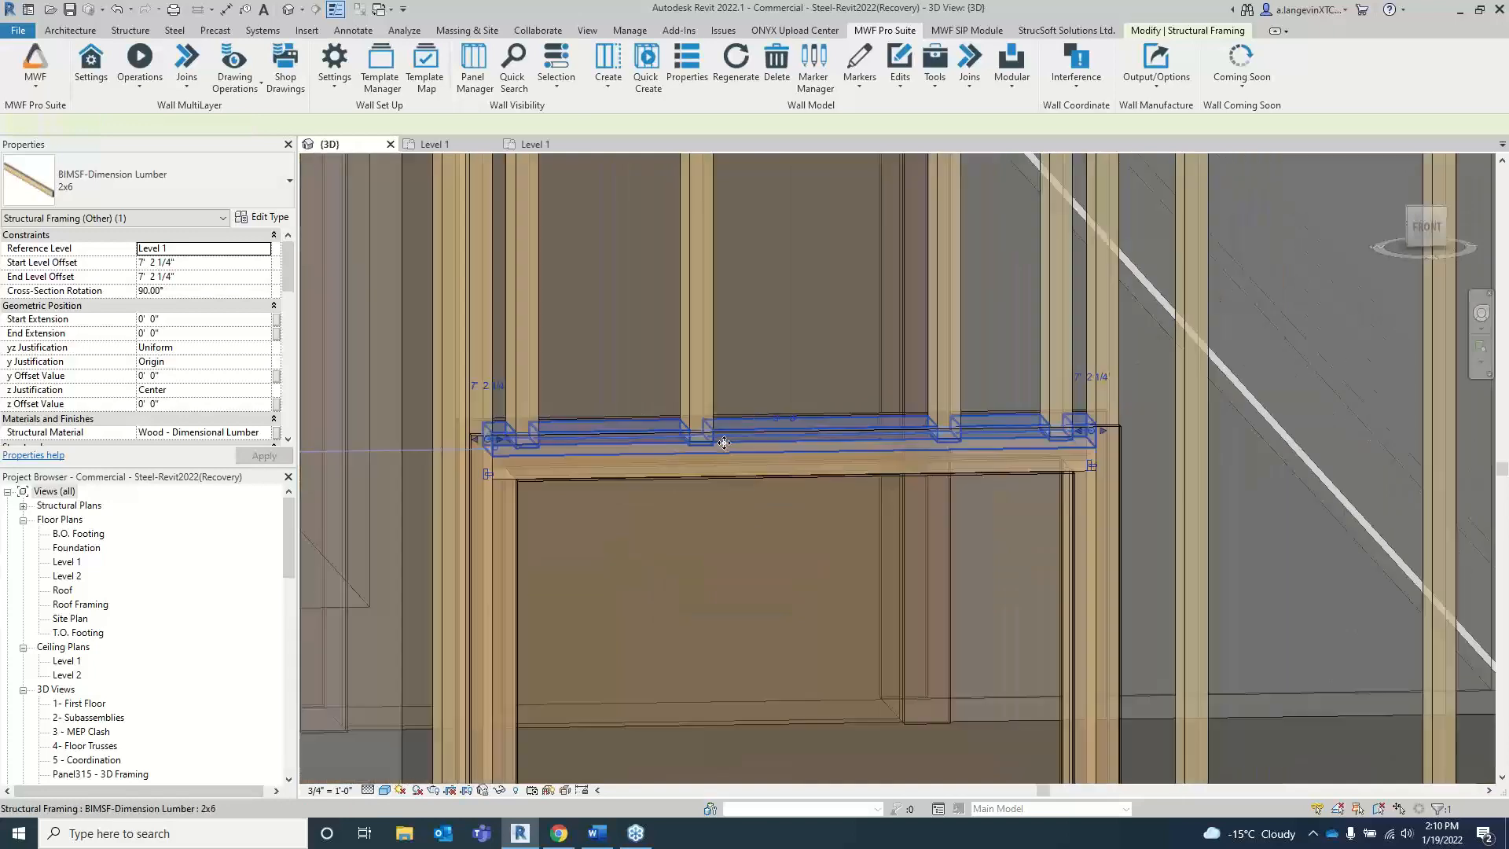
scroll(1128, 440, "down", 2)
middle_click_drag(1128, 440, 781, 459)
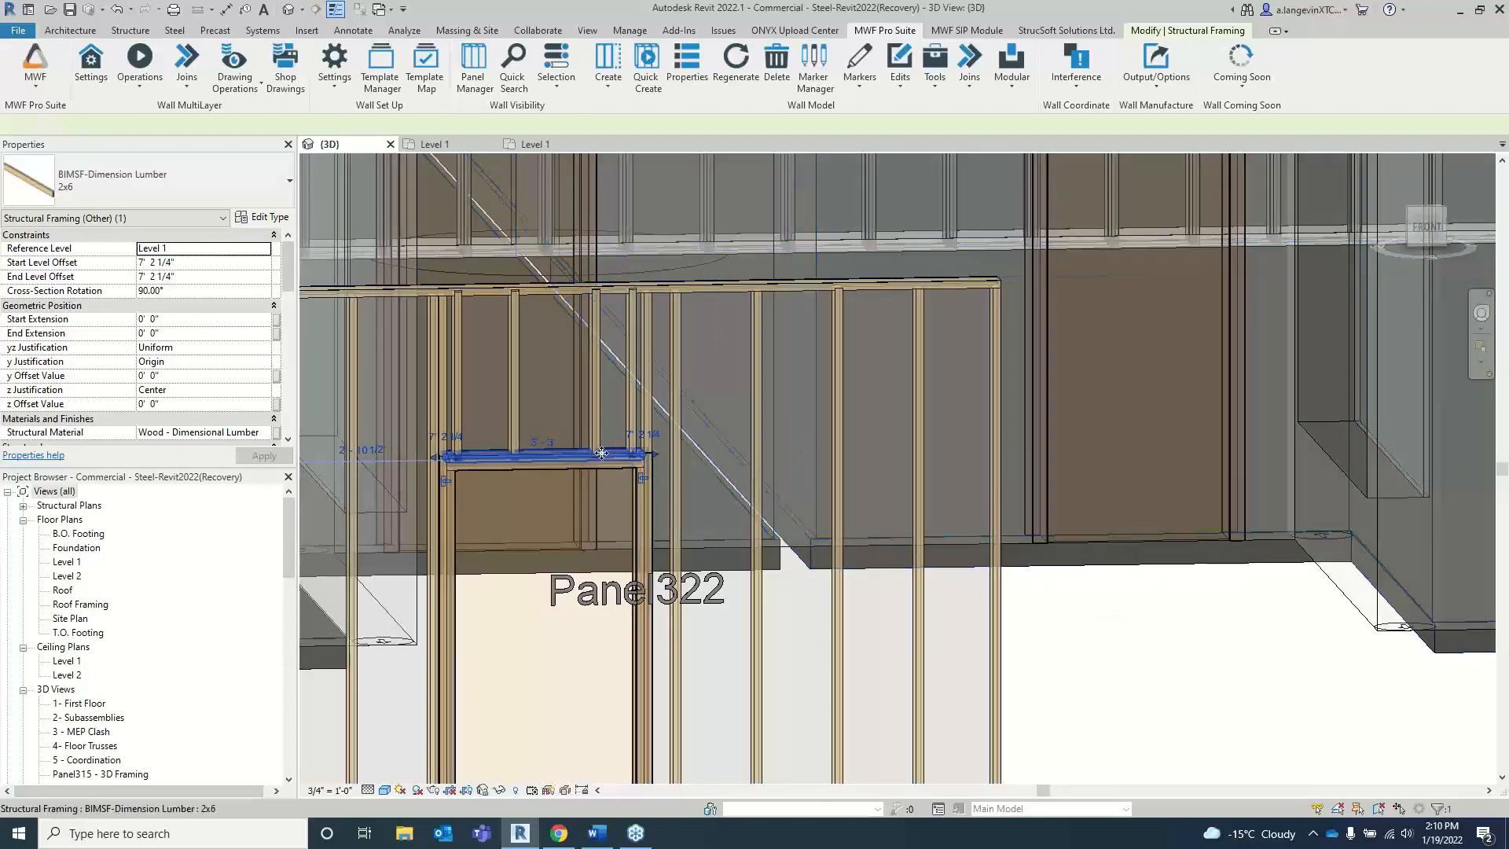
scroll(500, 474, "up", 5)
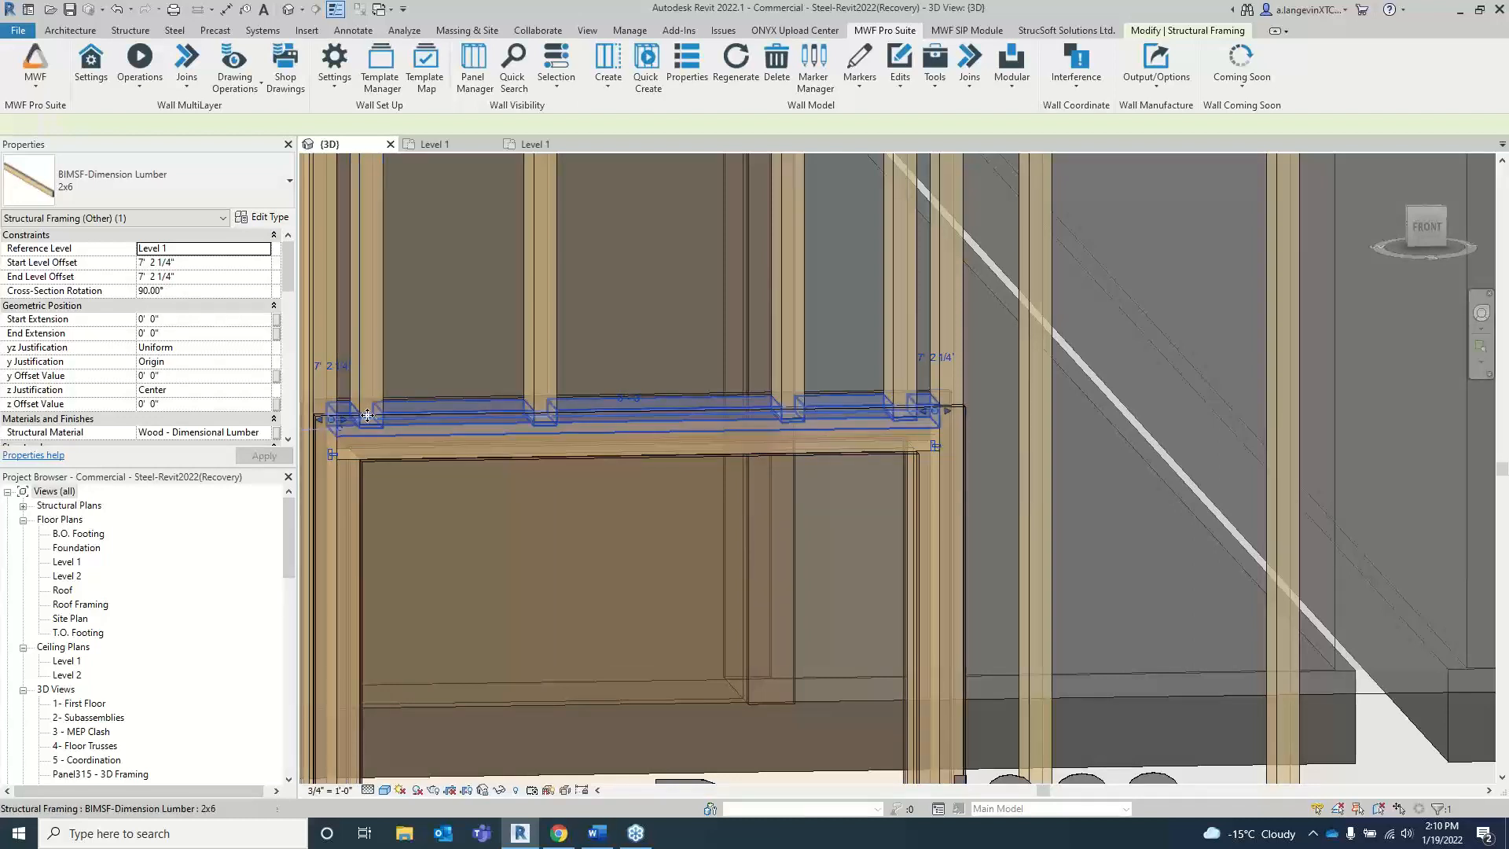
left_click_drag(378, 401, 398, 448)
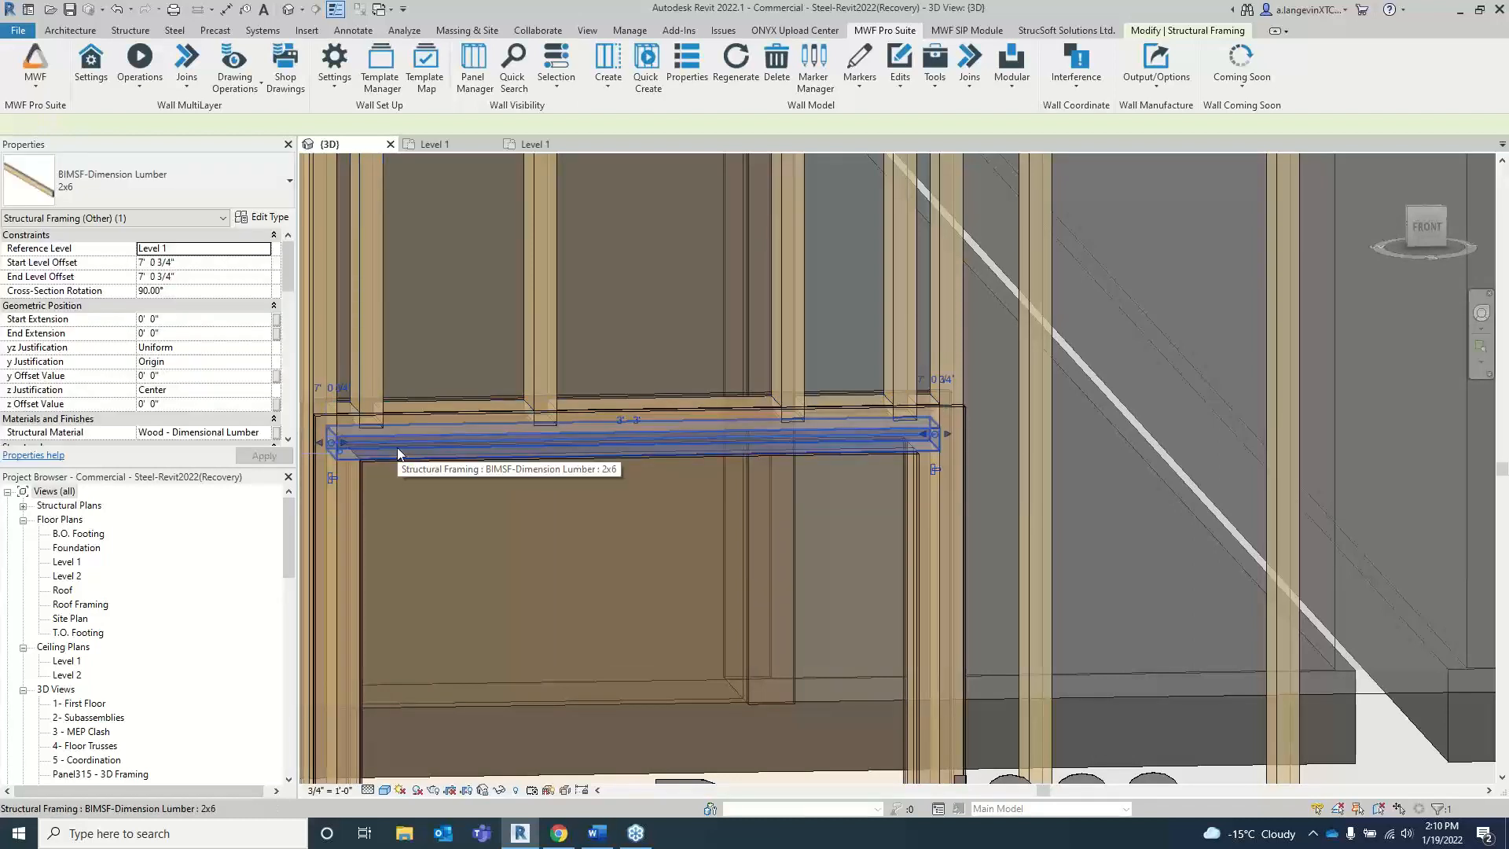
Step: Examine the notched framing above the door opening in Panel322 and clear the member selection
scroll(673, 488, "down", 4)
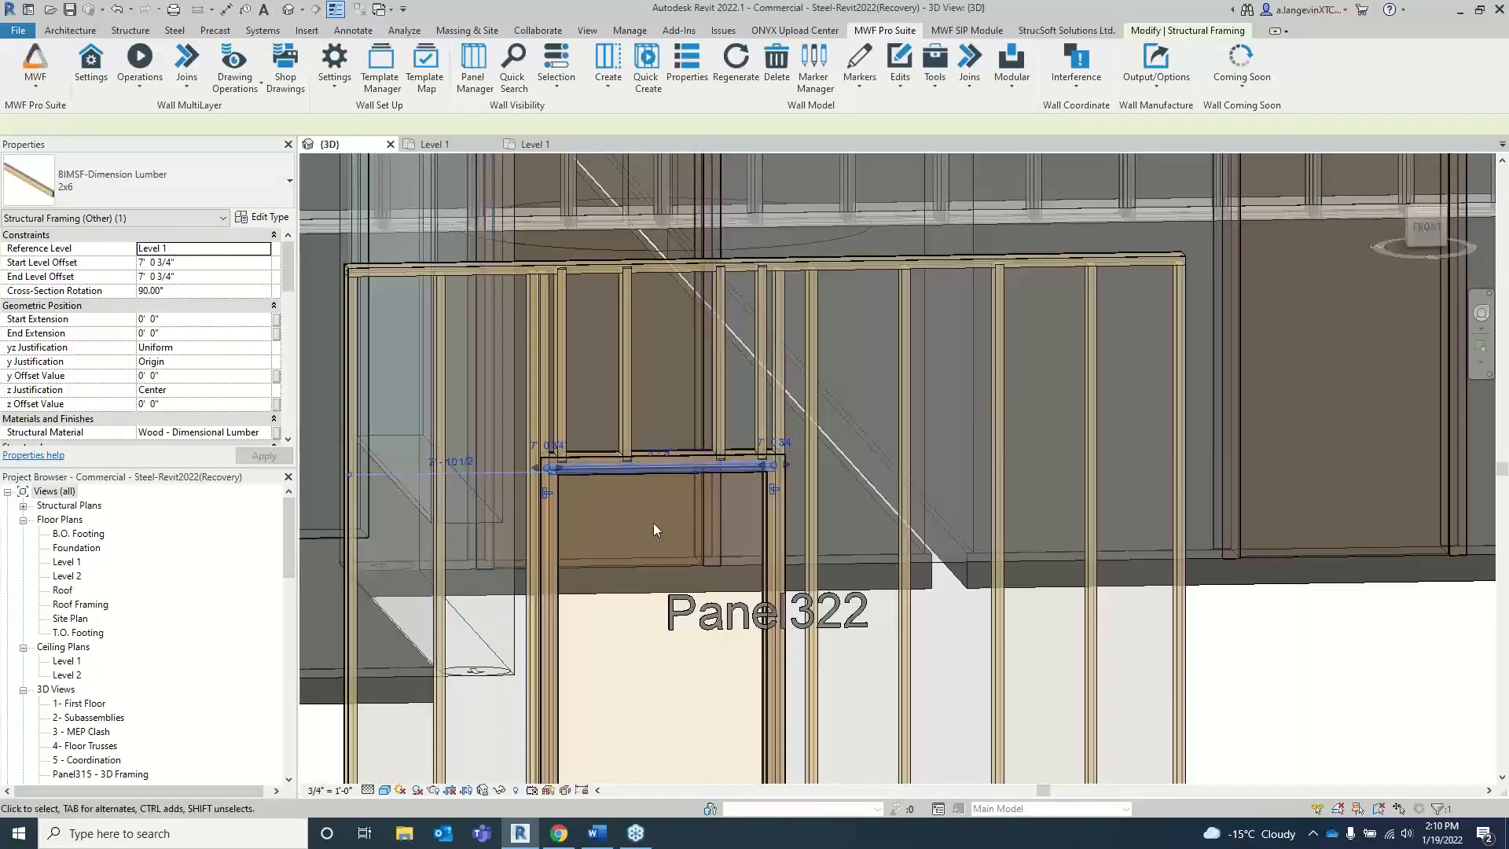
scroll(653, 522, "up", 4)
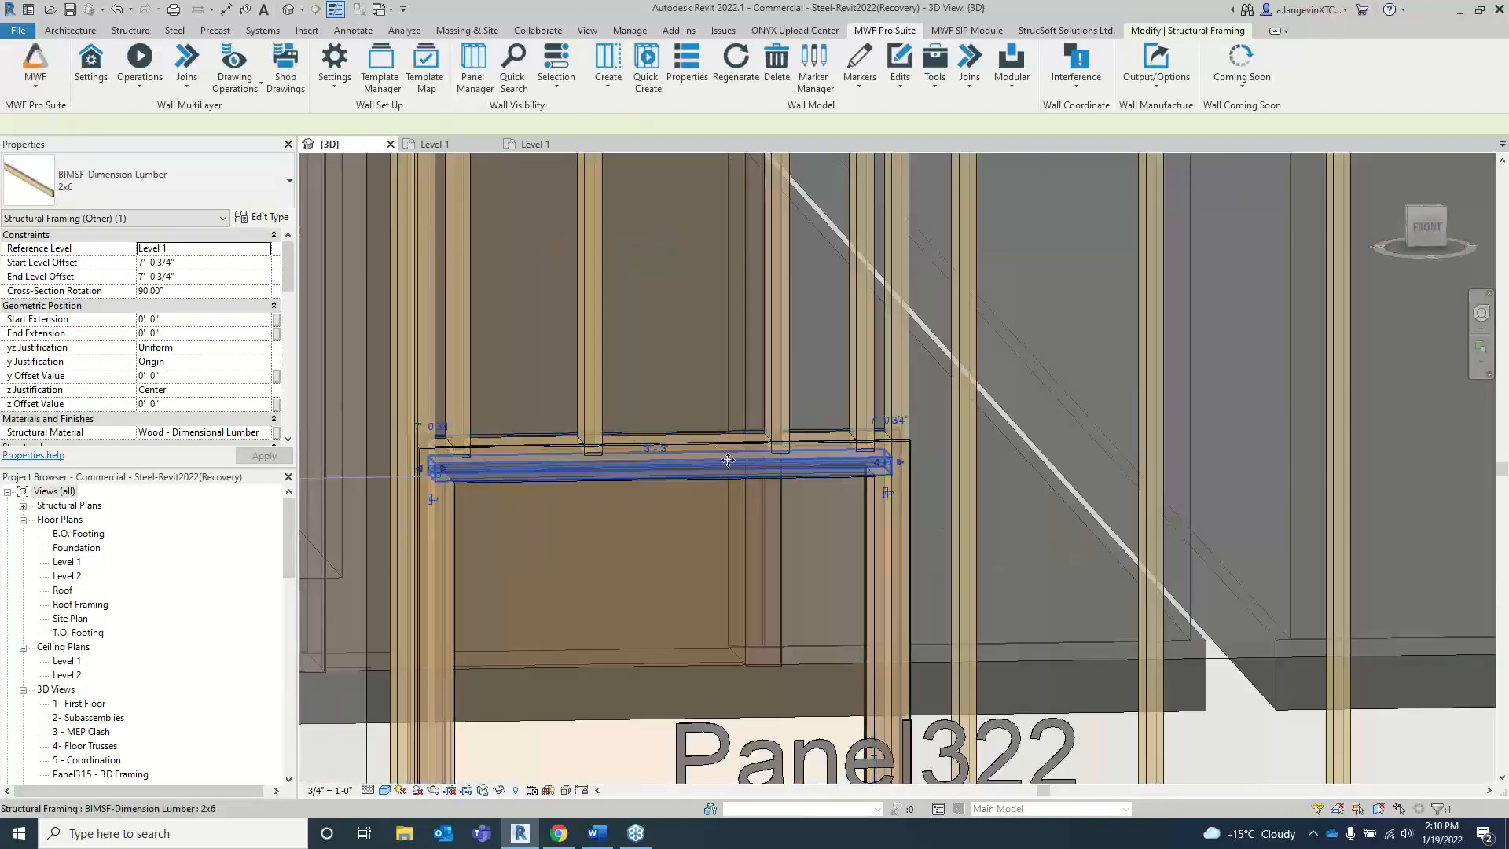
scroll(728, 460, "down", 5)
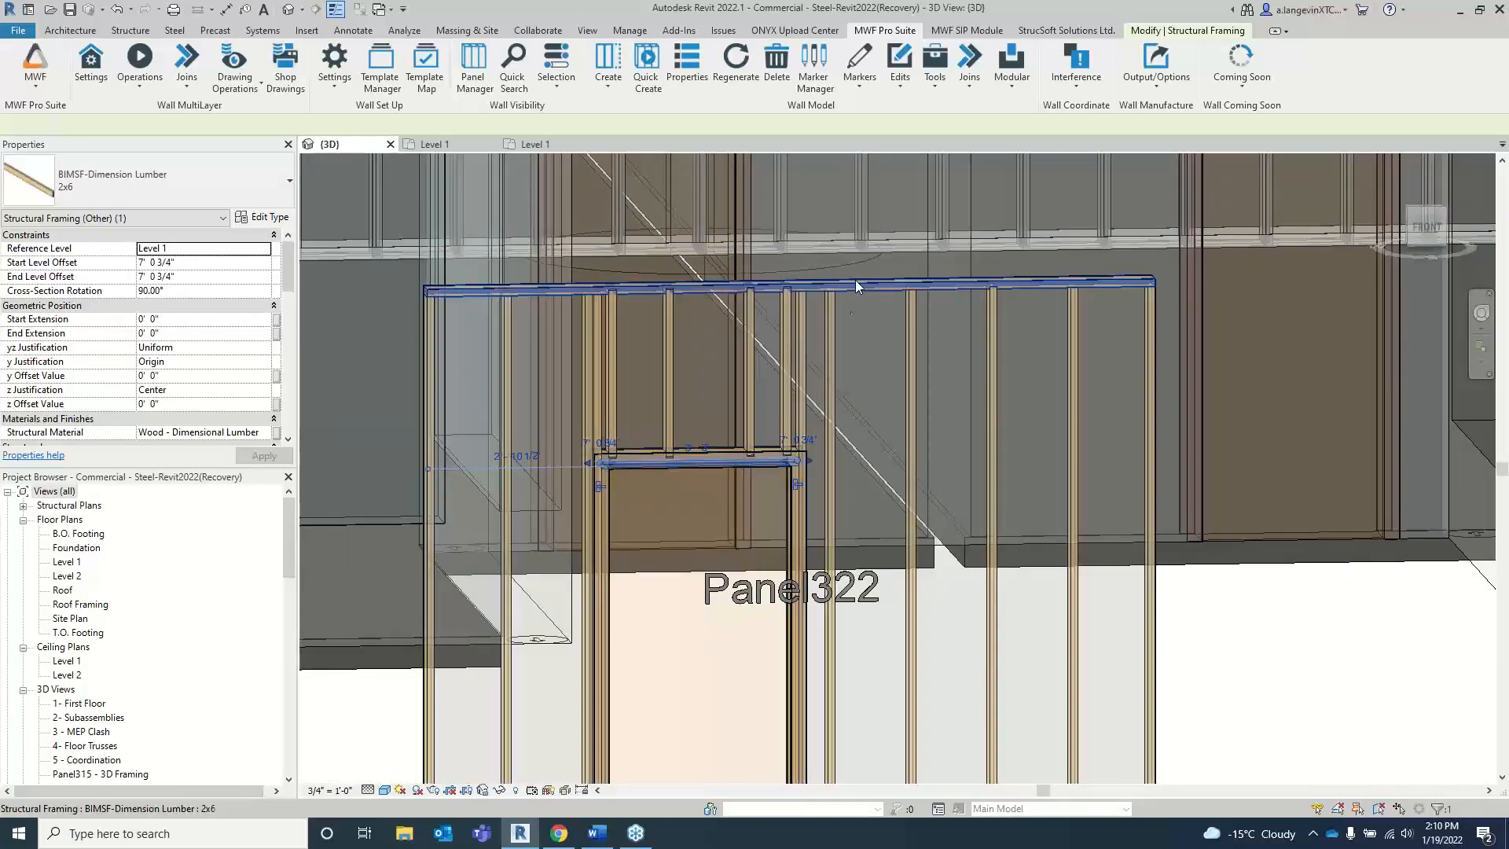
left_click(692, 369)
left_click(1384, 709)
scroll(1384, 709, "down", 6)
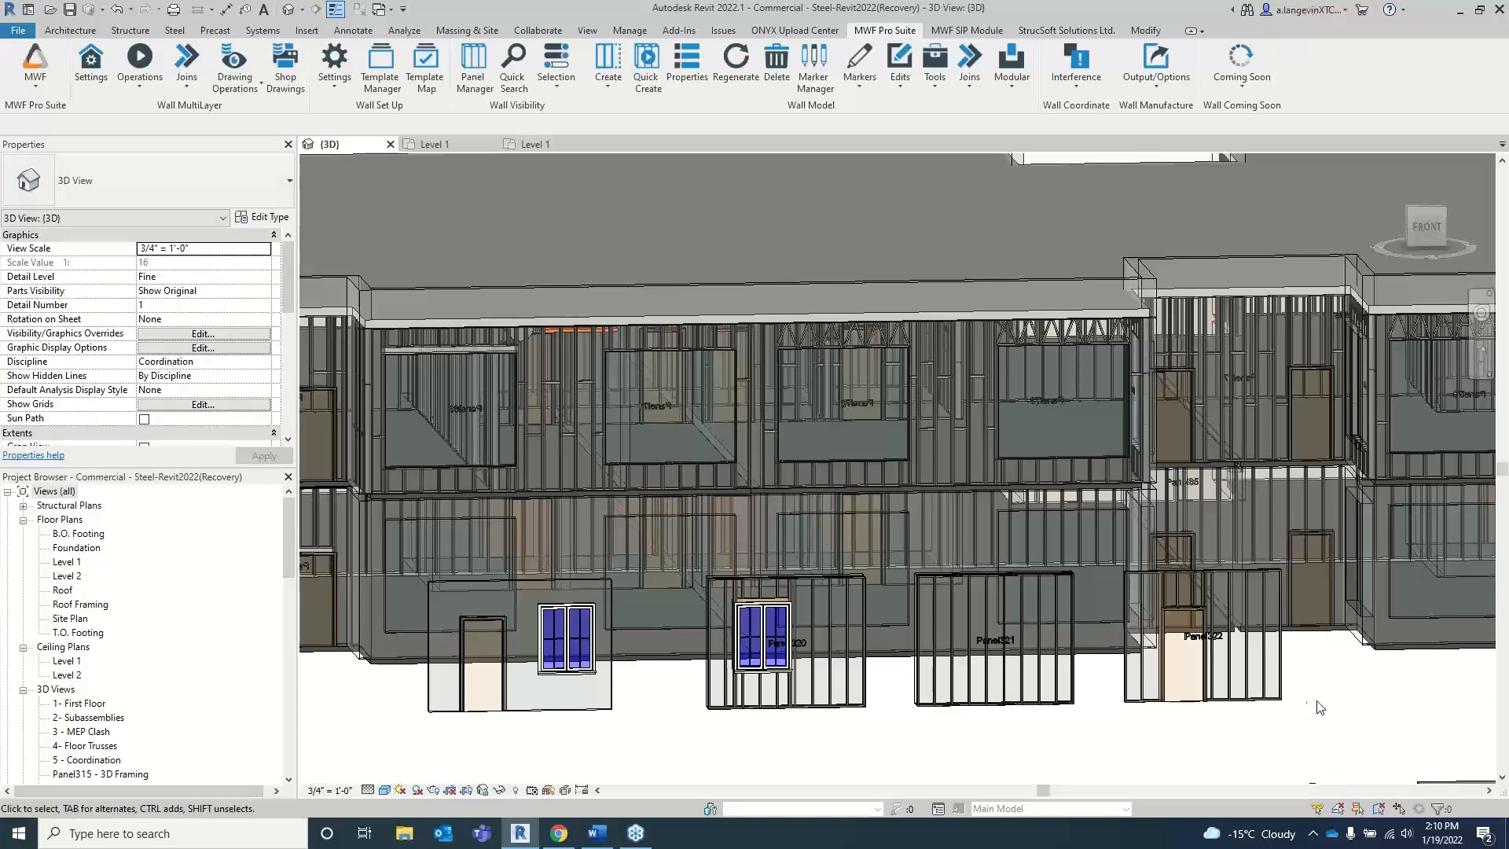
scroll(1326, 708, "up", 5)
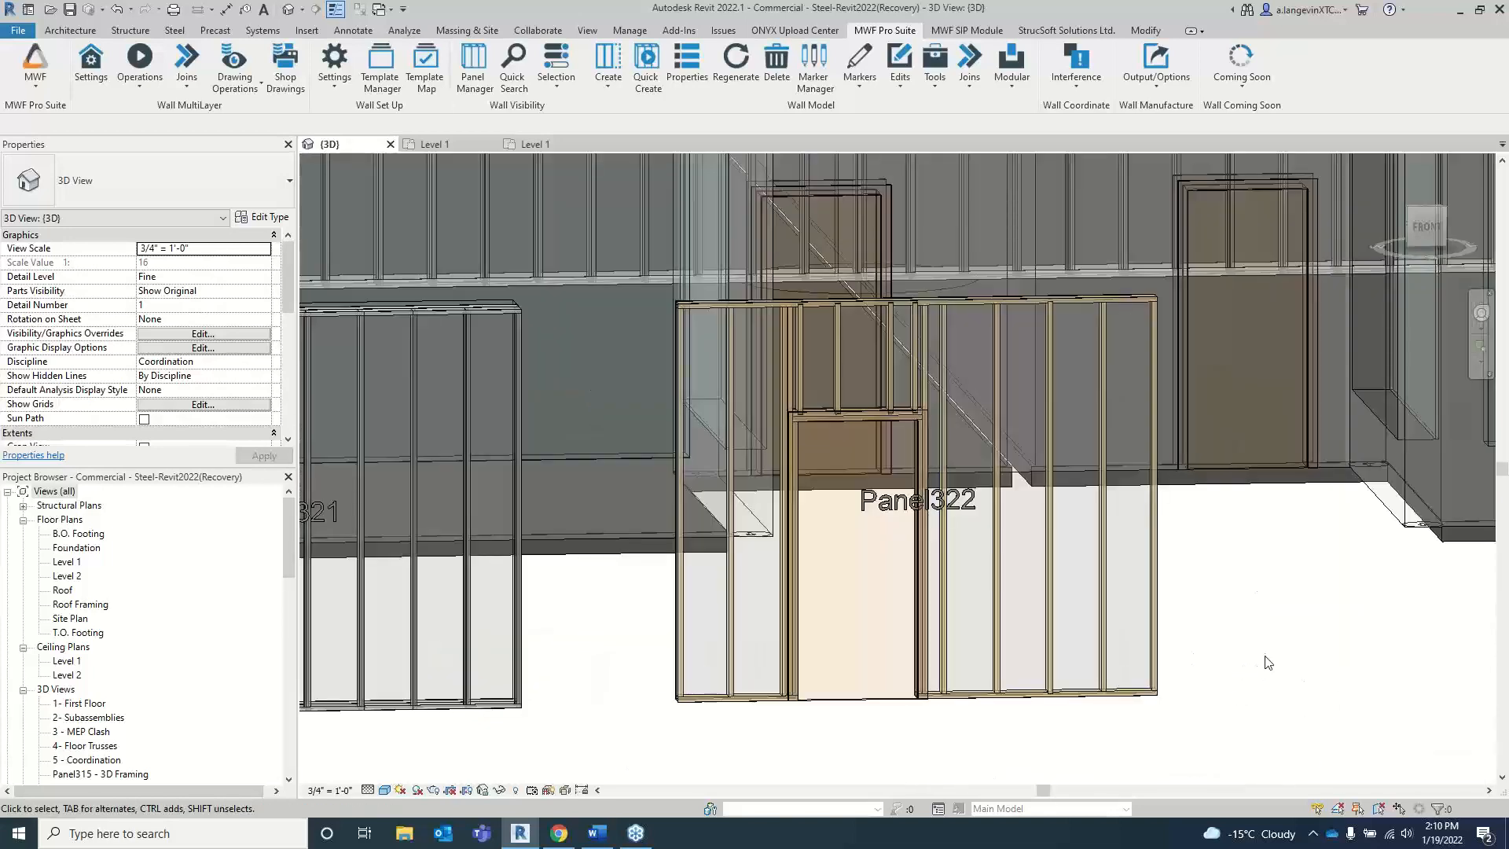
Step: Apply the mwfW_VoidFraming : Wood Default non-bearing opening type to the door in Panel322
left_click(879, 423)
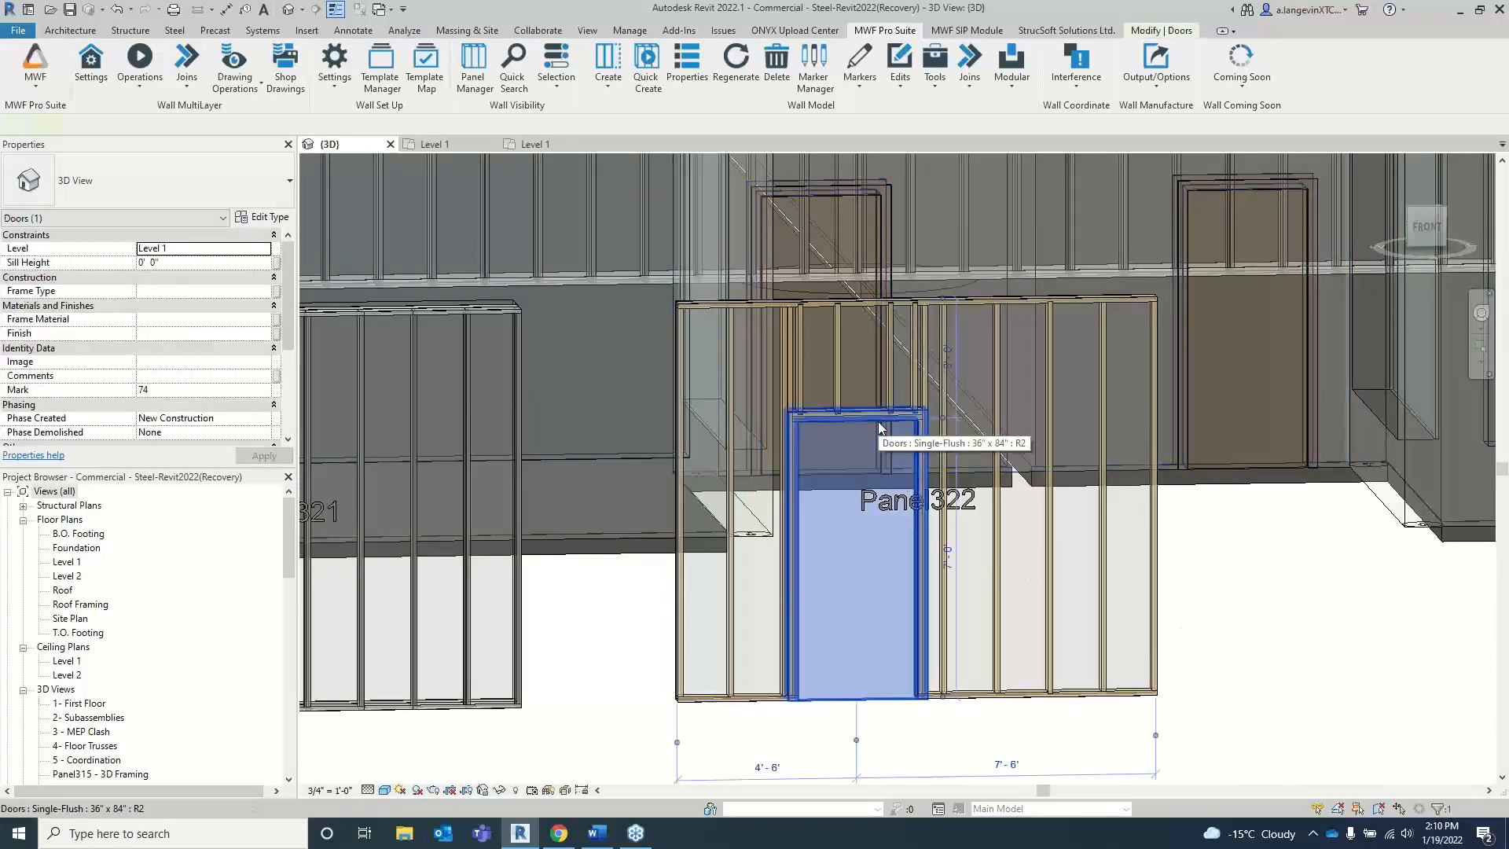
left_click(859, 88)
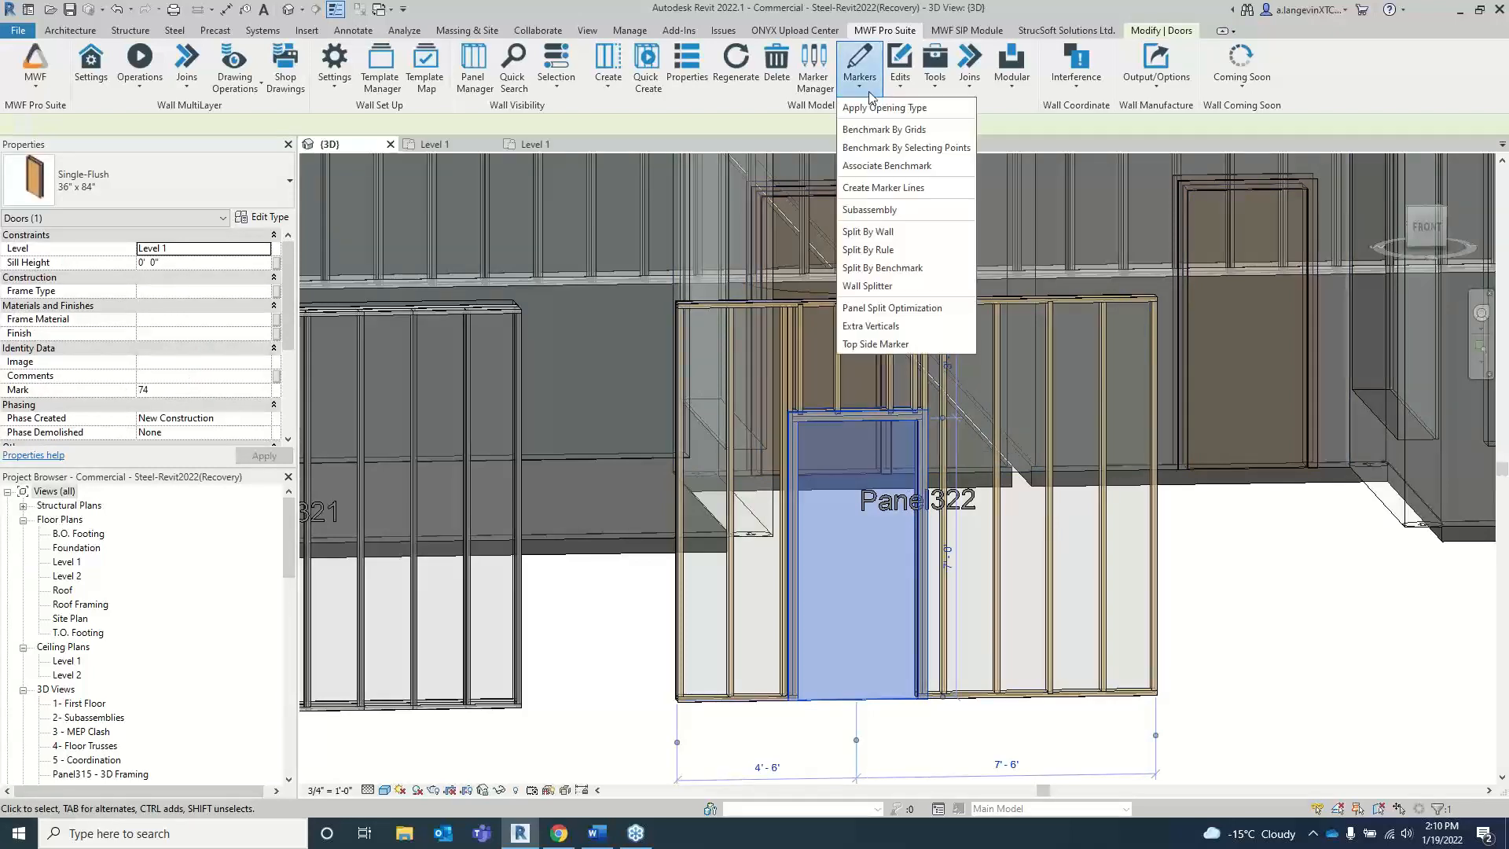
left_click(888, 107)
left_click(907, 318)
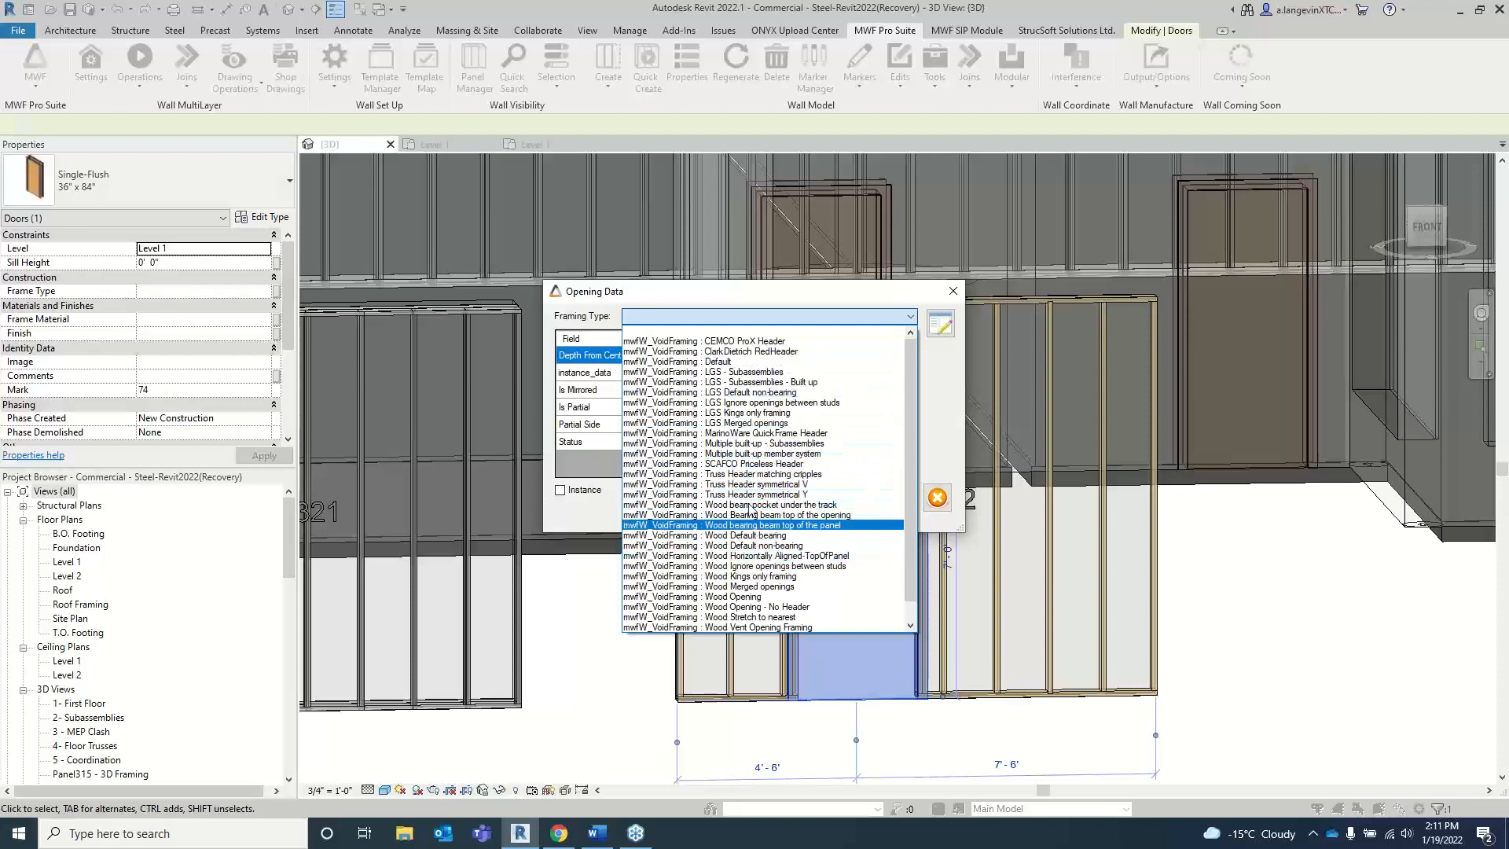
left_click(803, 546)
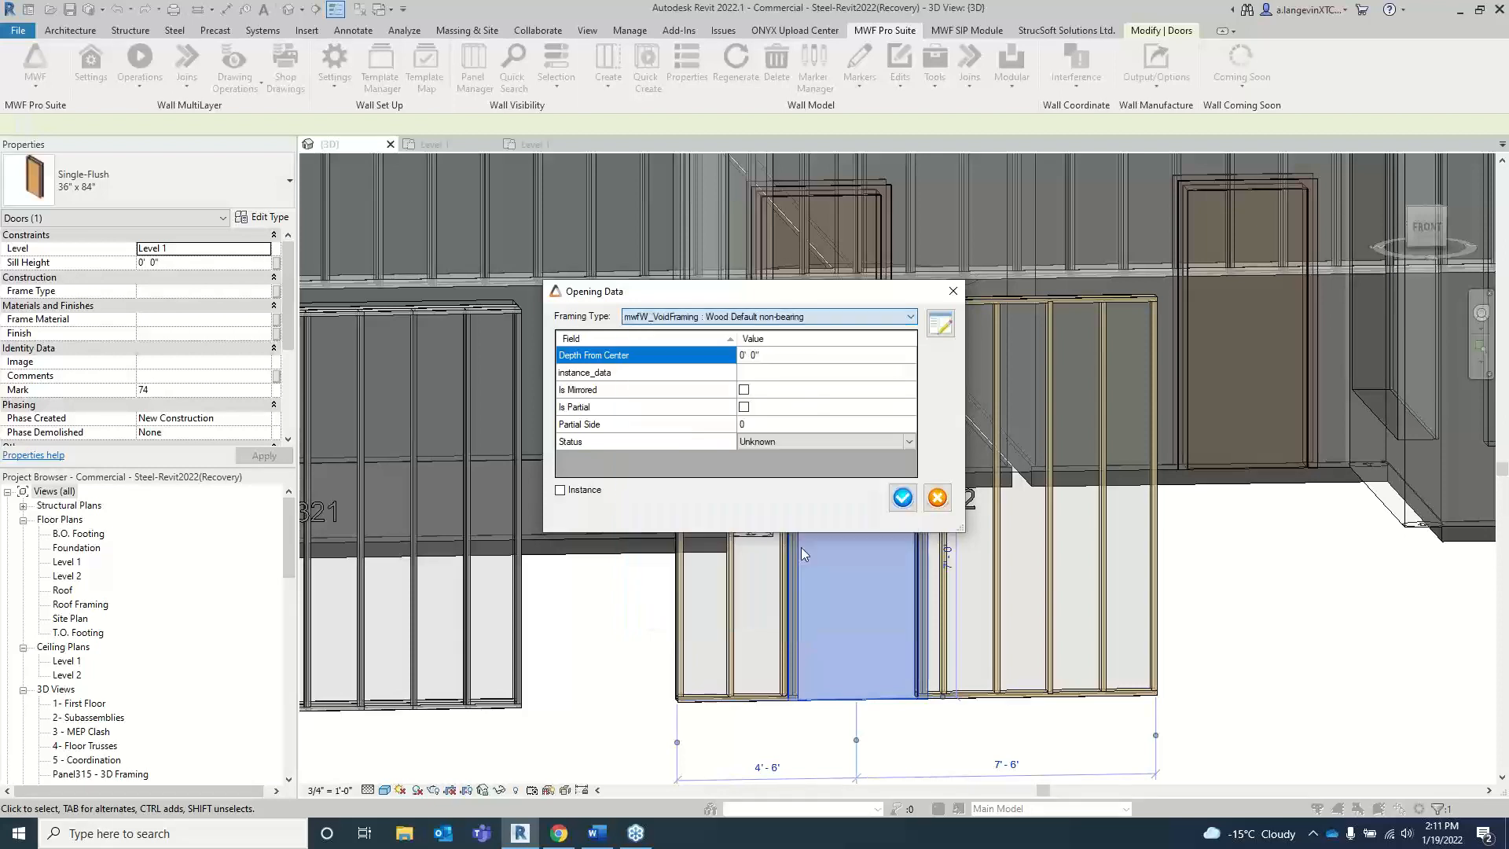
left_click(904, 499)
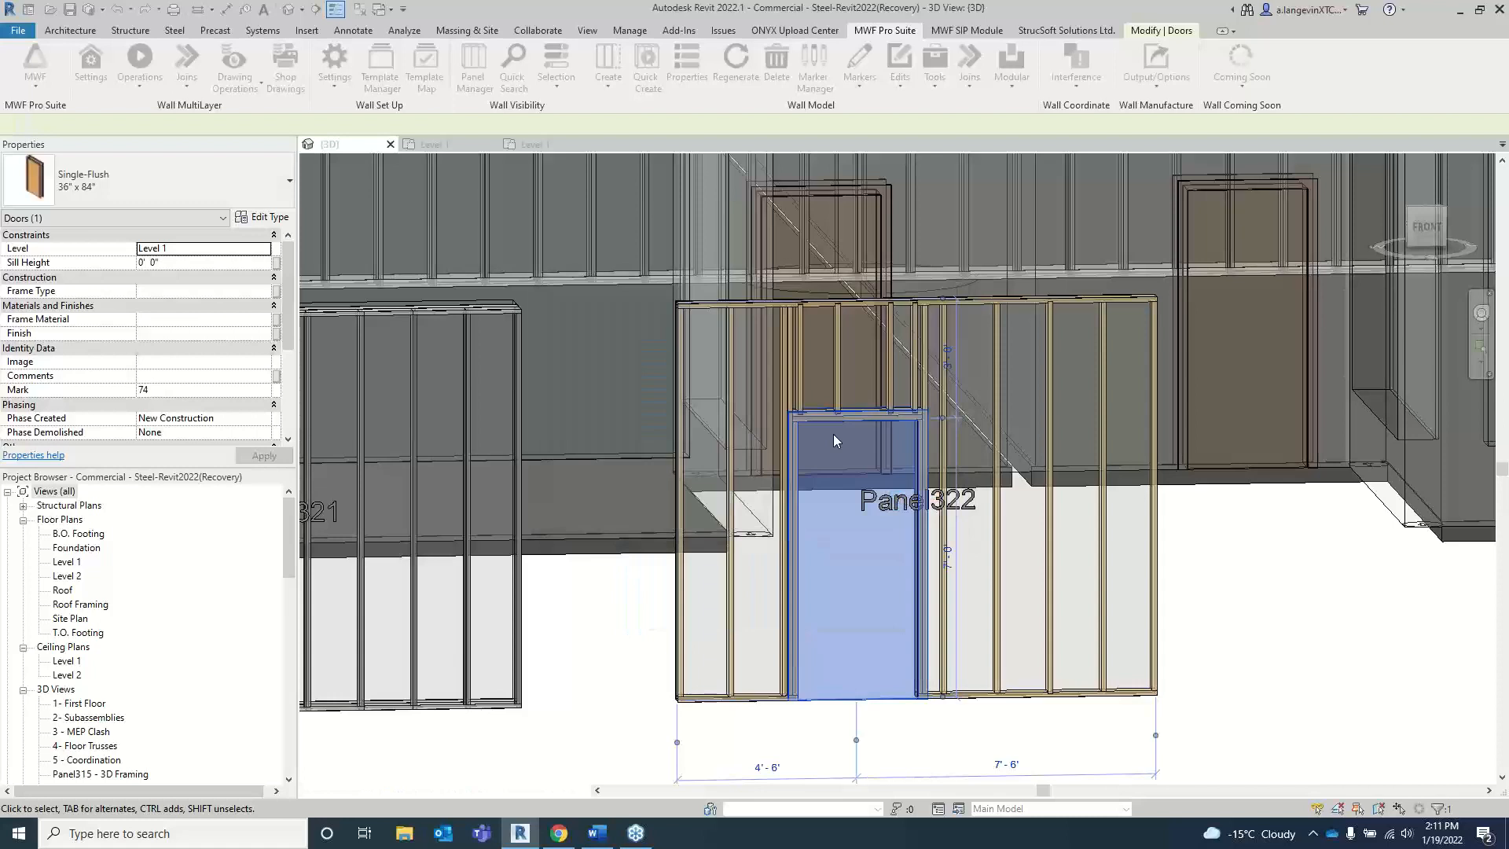
Step: Regenerate Panel322 from one of its vertical studs and examine the new framing around the door
left_click(997, 382)
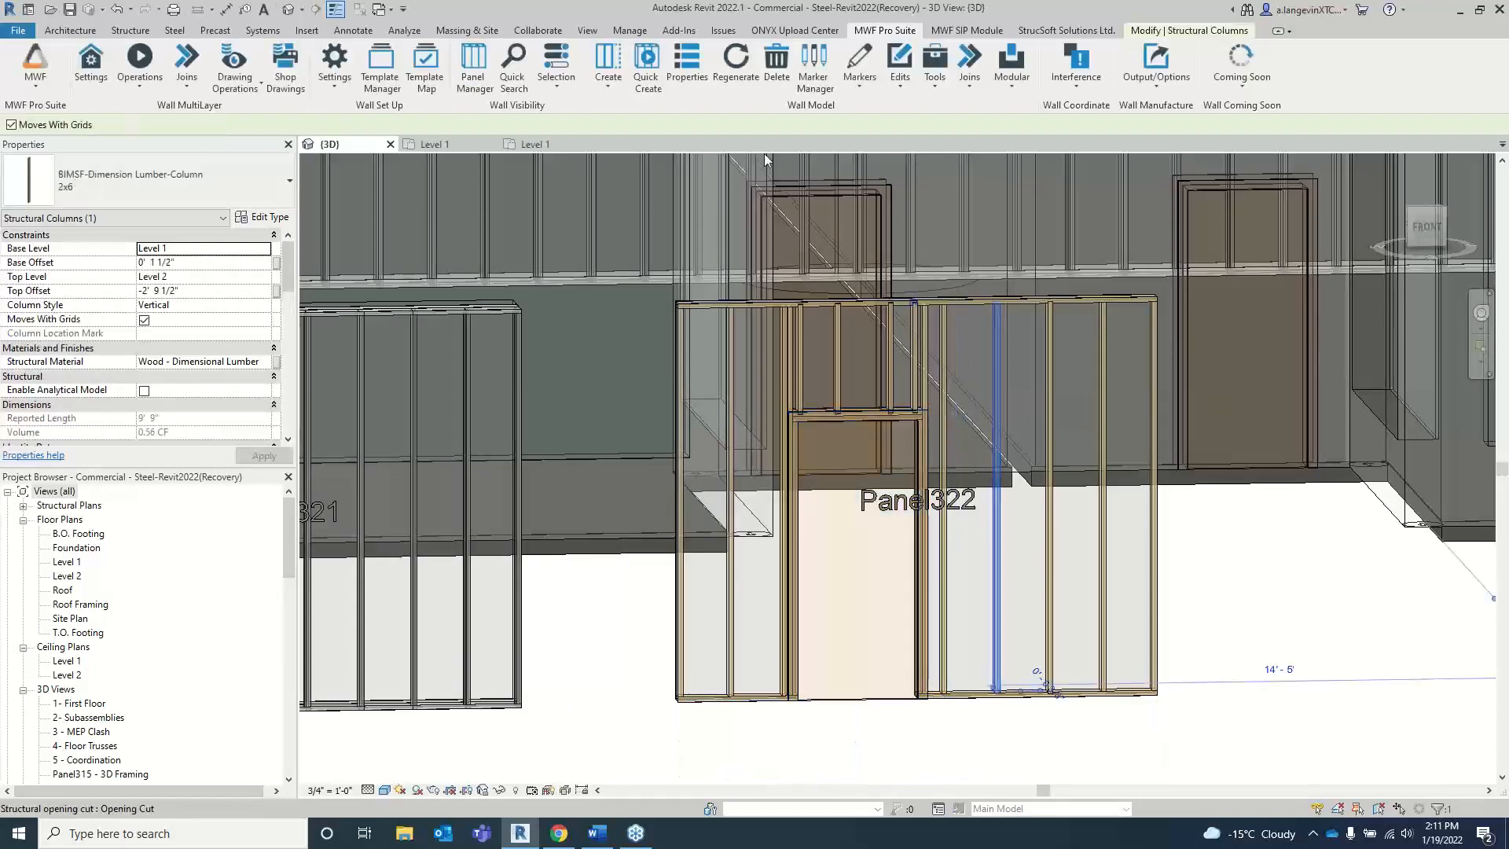
left_click(735, 63)
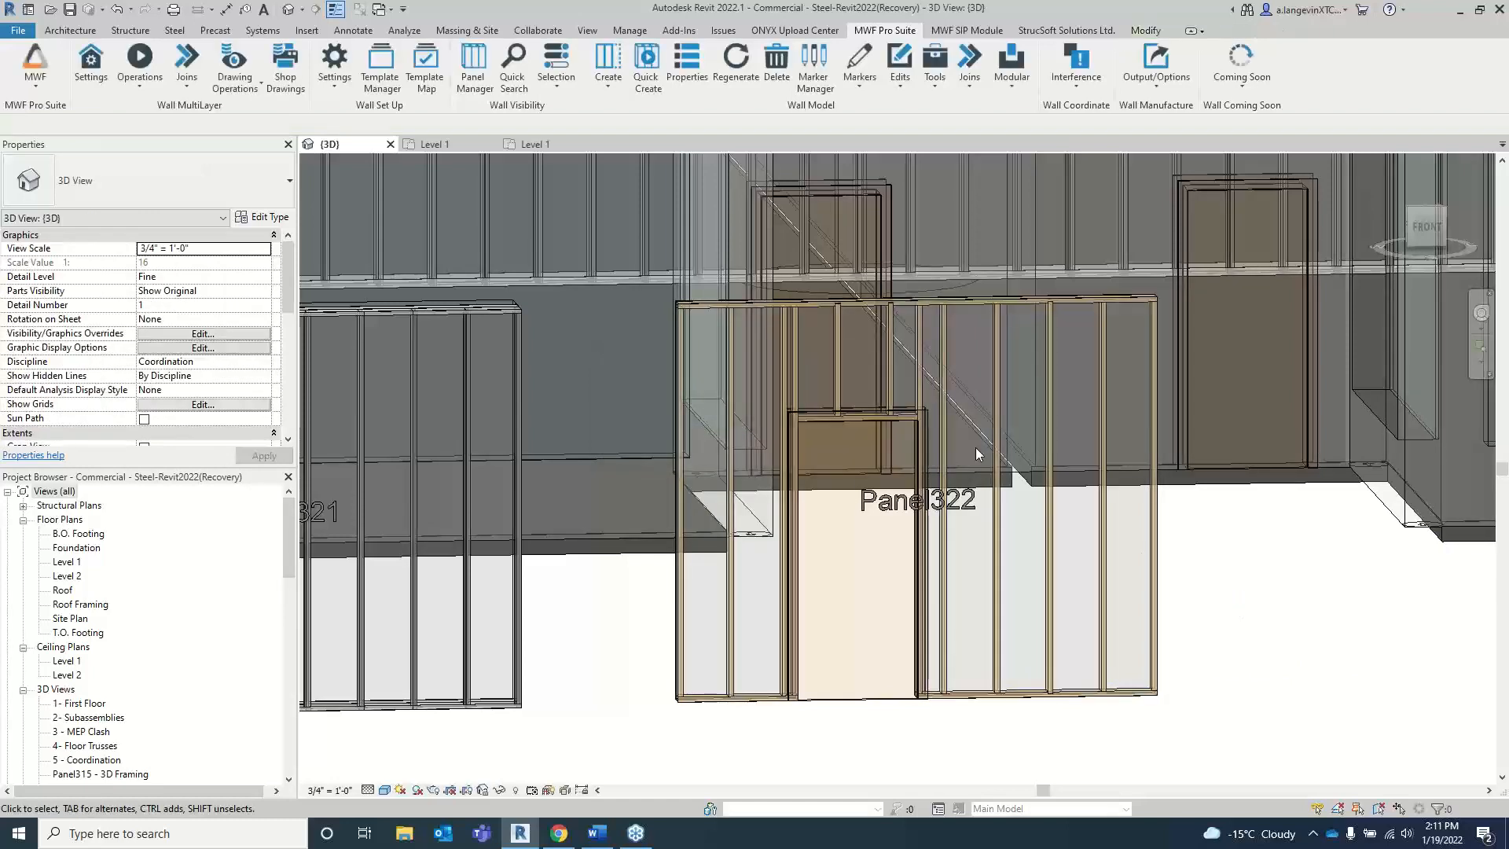
scroll(817, 407, "up", 1)
scroll(817, 407, "up", 2)
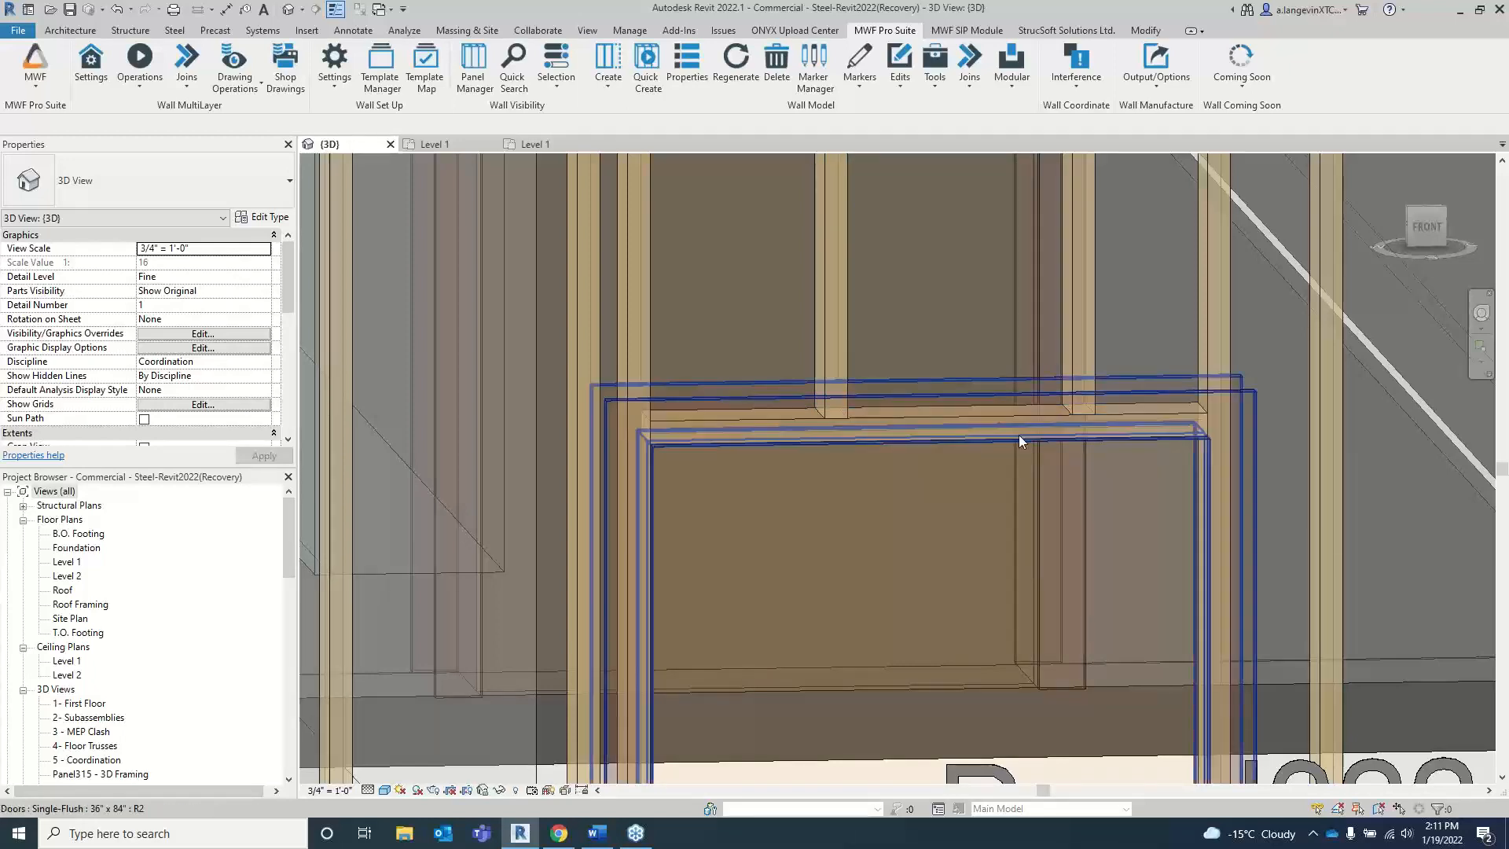
scroll(1018, 434, "down", 3)
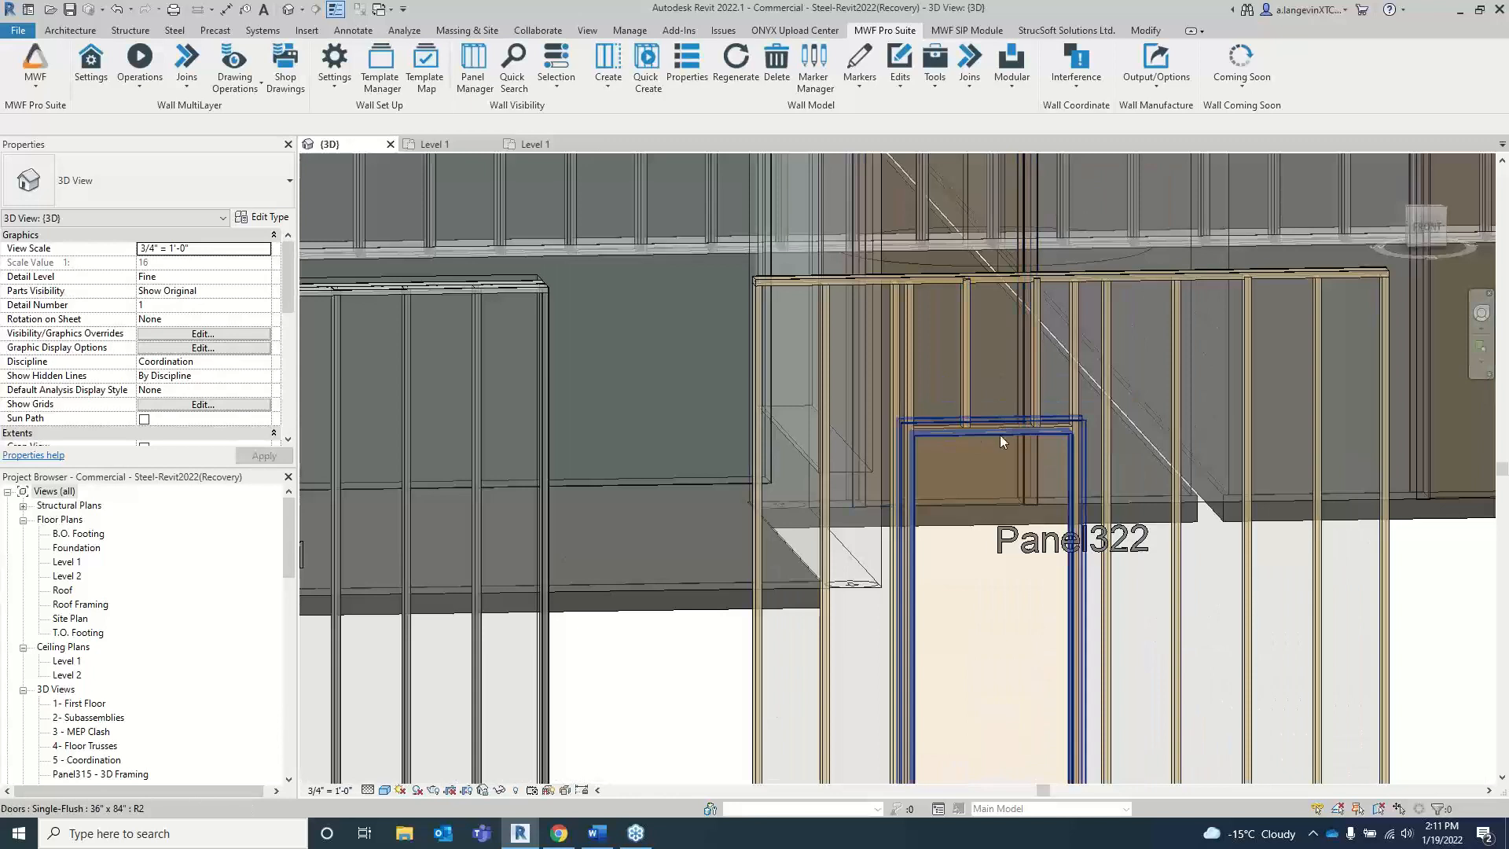
middle_click_drag(1000, 436, 933, 442)
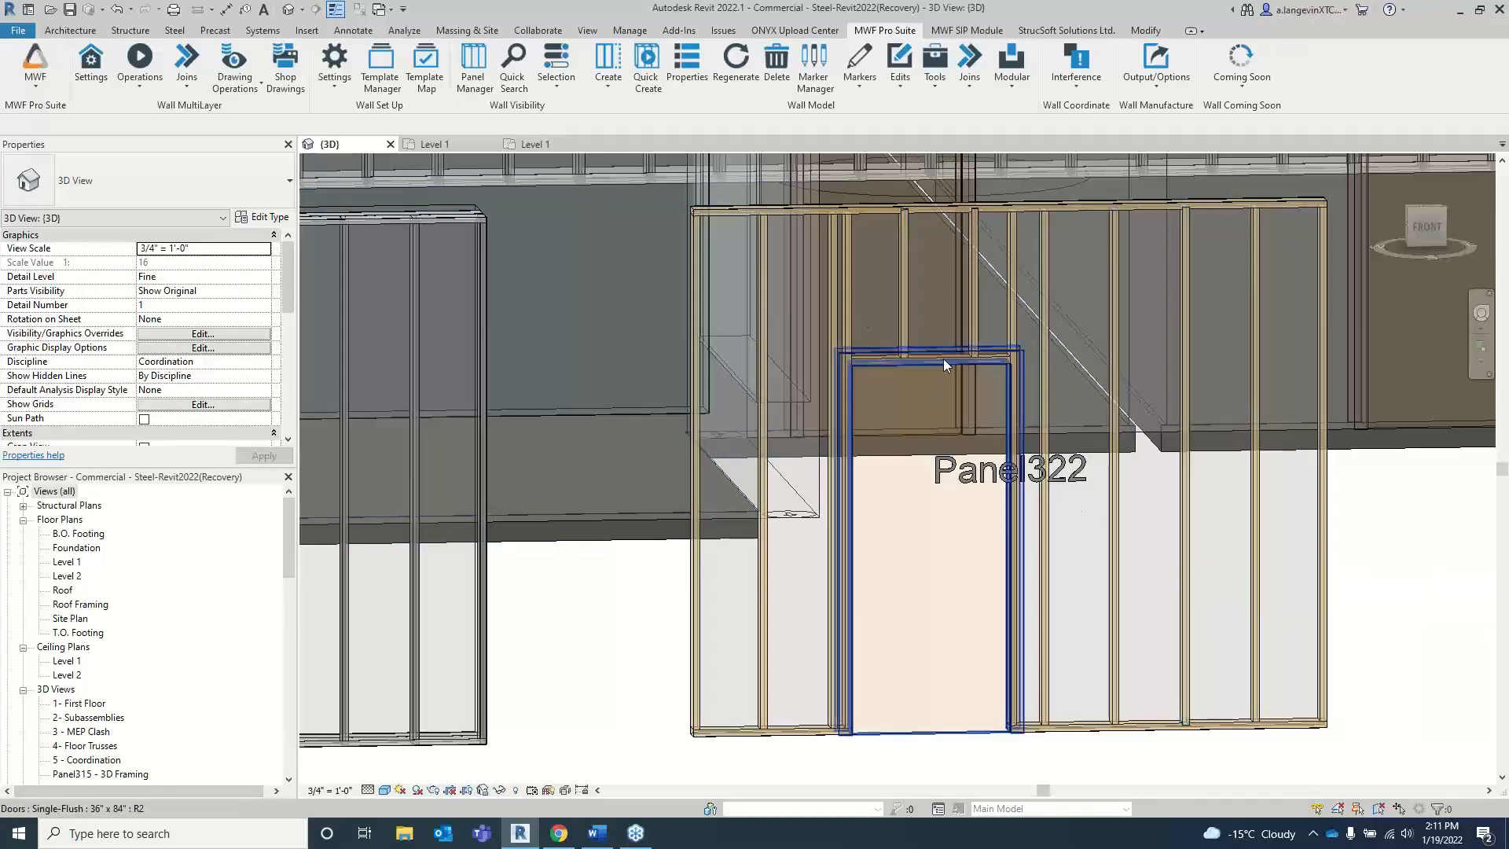
scroll(1420, 558, "down", 2)
middle_click_drag(1418, 568, 1315, 574)
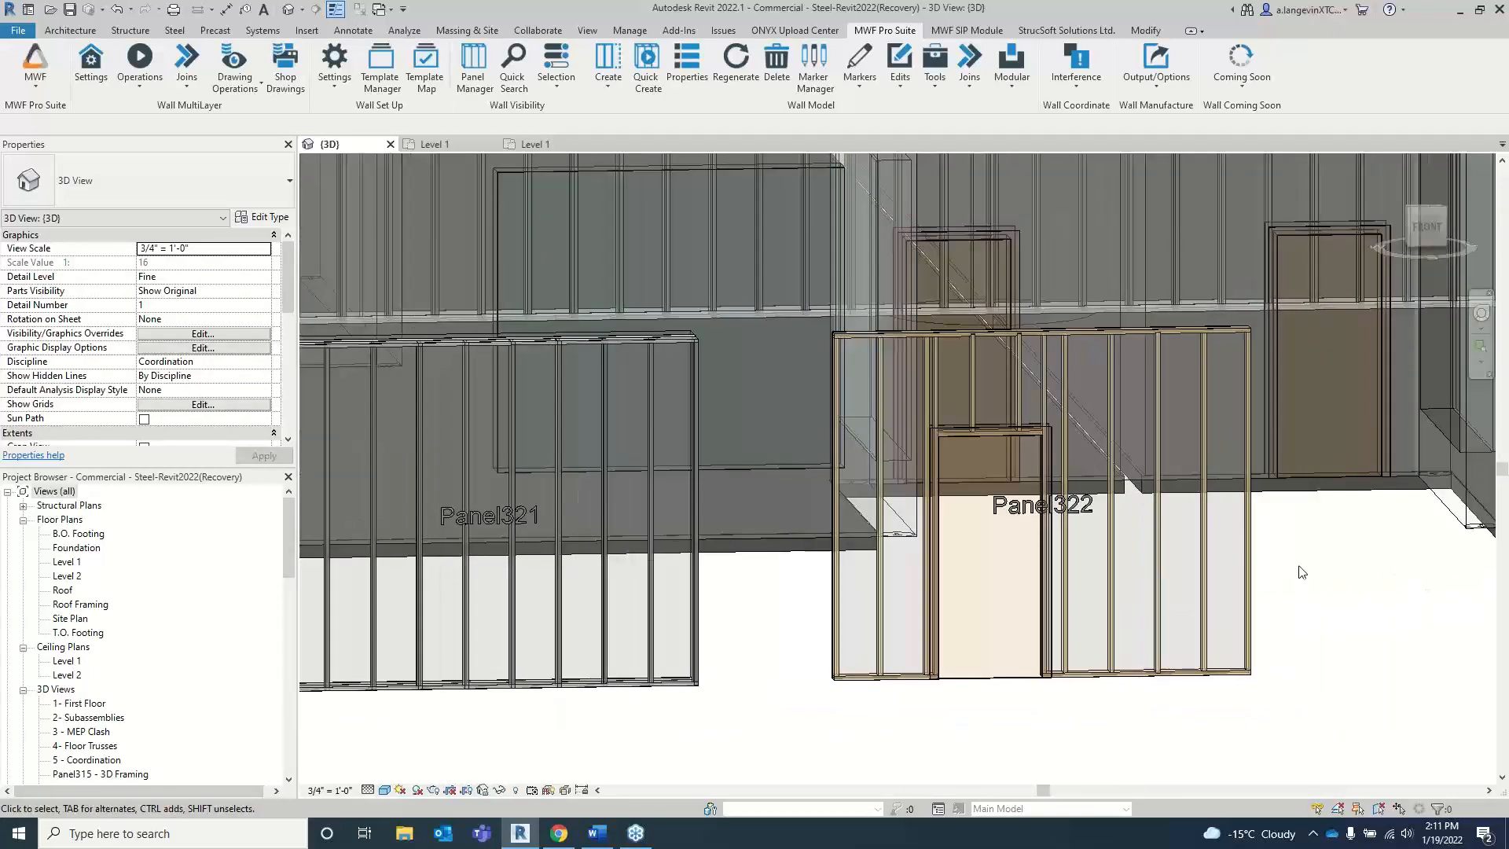
Step: Open the notching settings of Panel322 from a cripple above the door and enlarge the Notching window
left_click(974, 361)
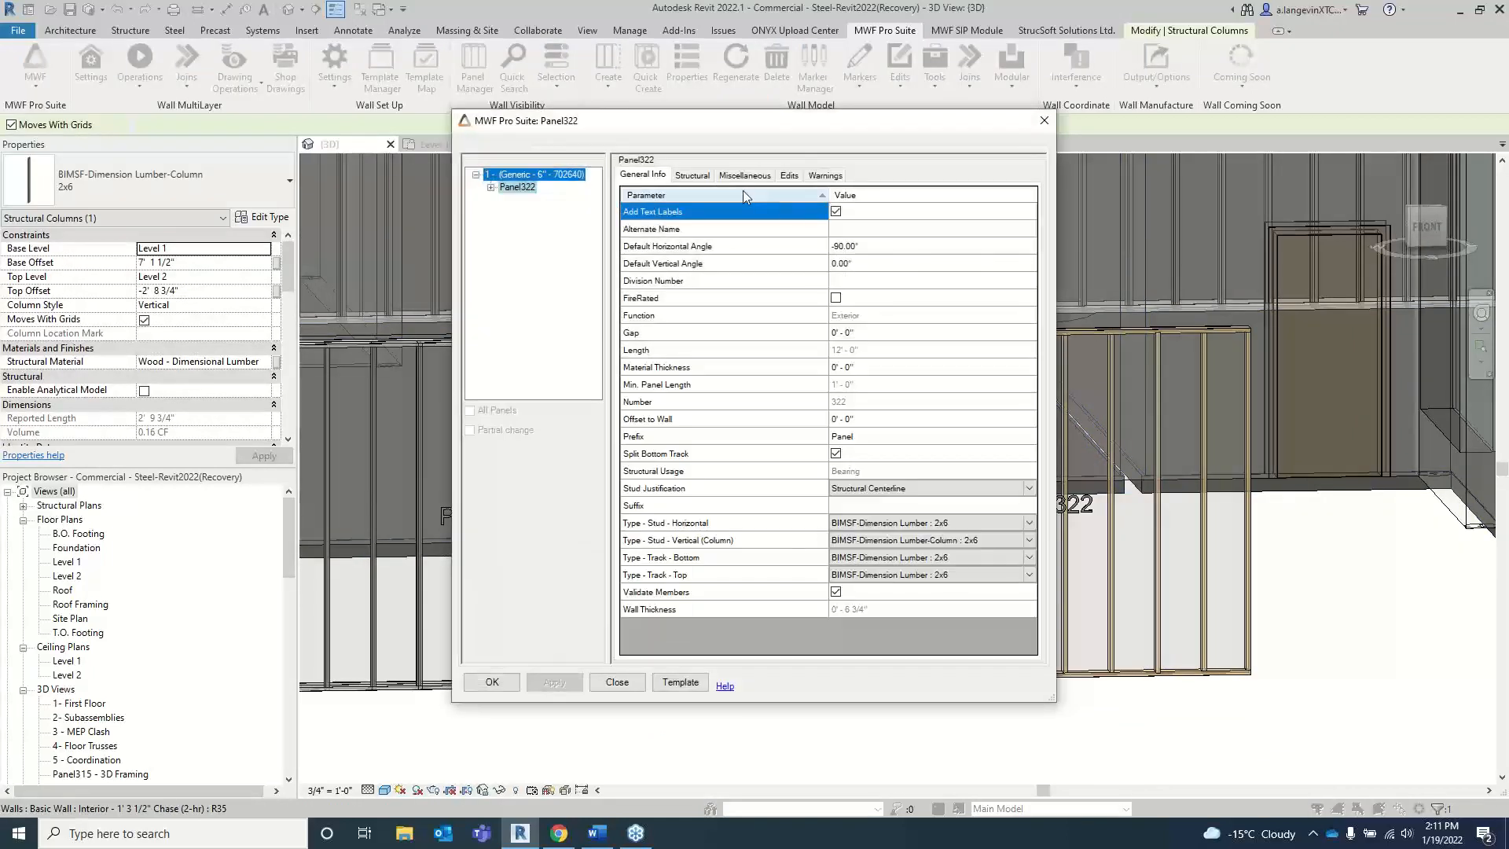
left_click(750, 177)
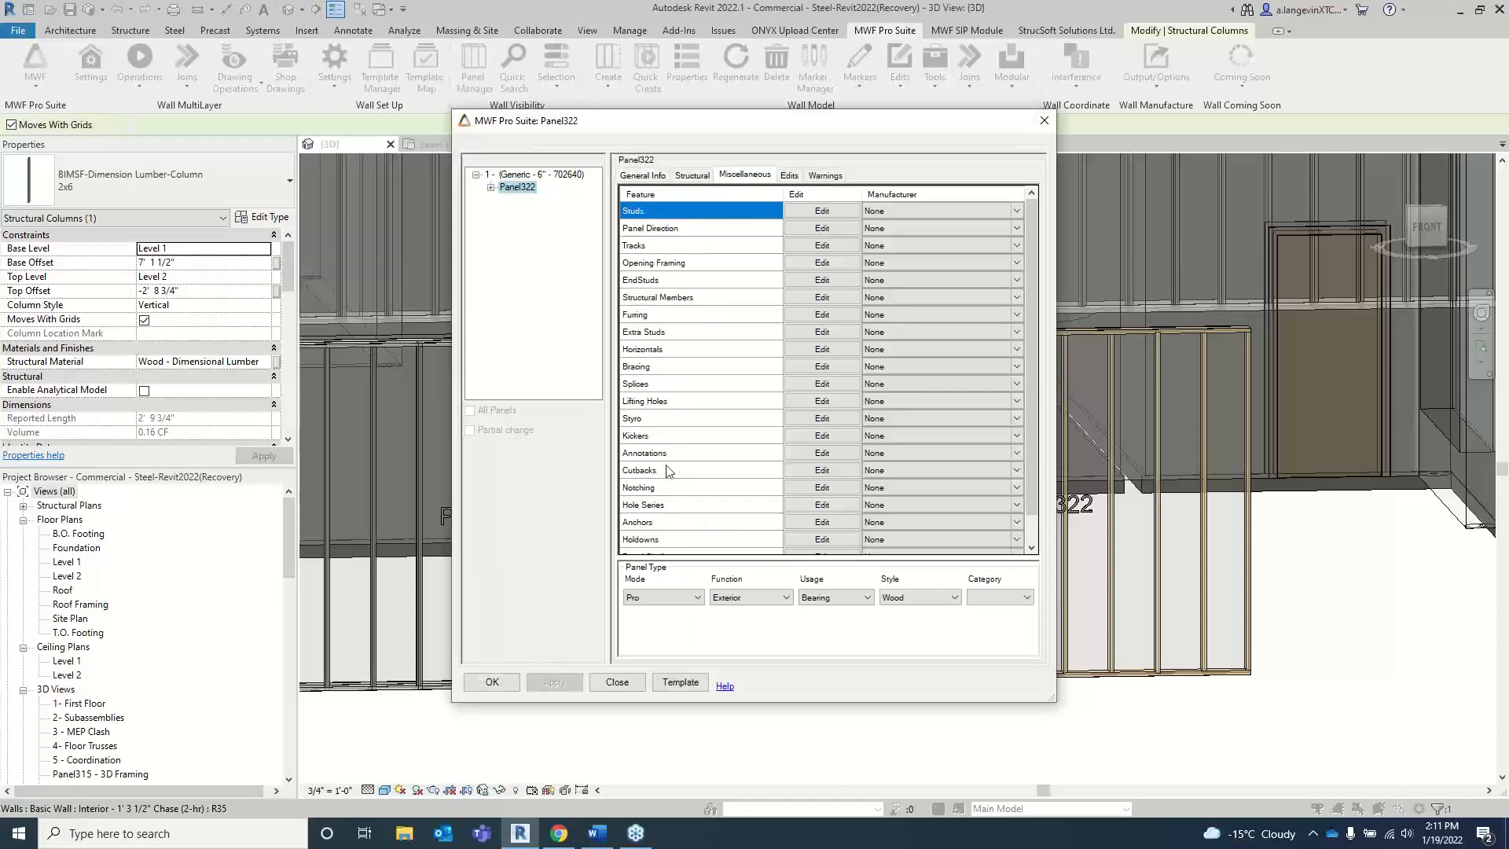
scroll(694, 353, "down", 1)
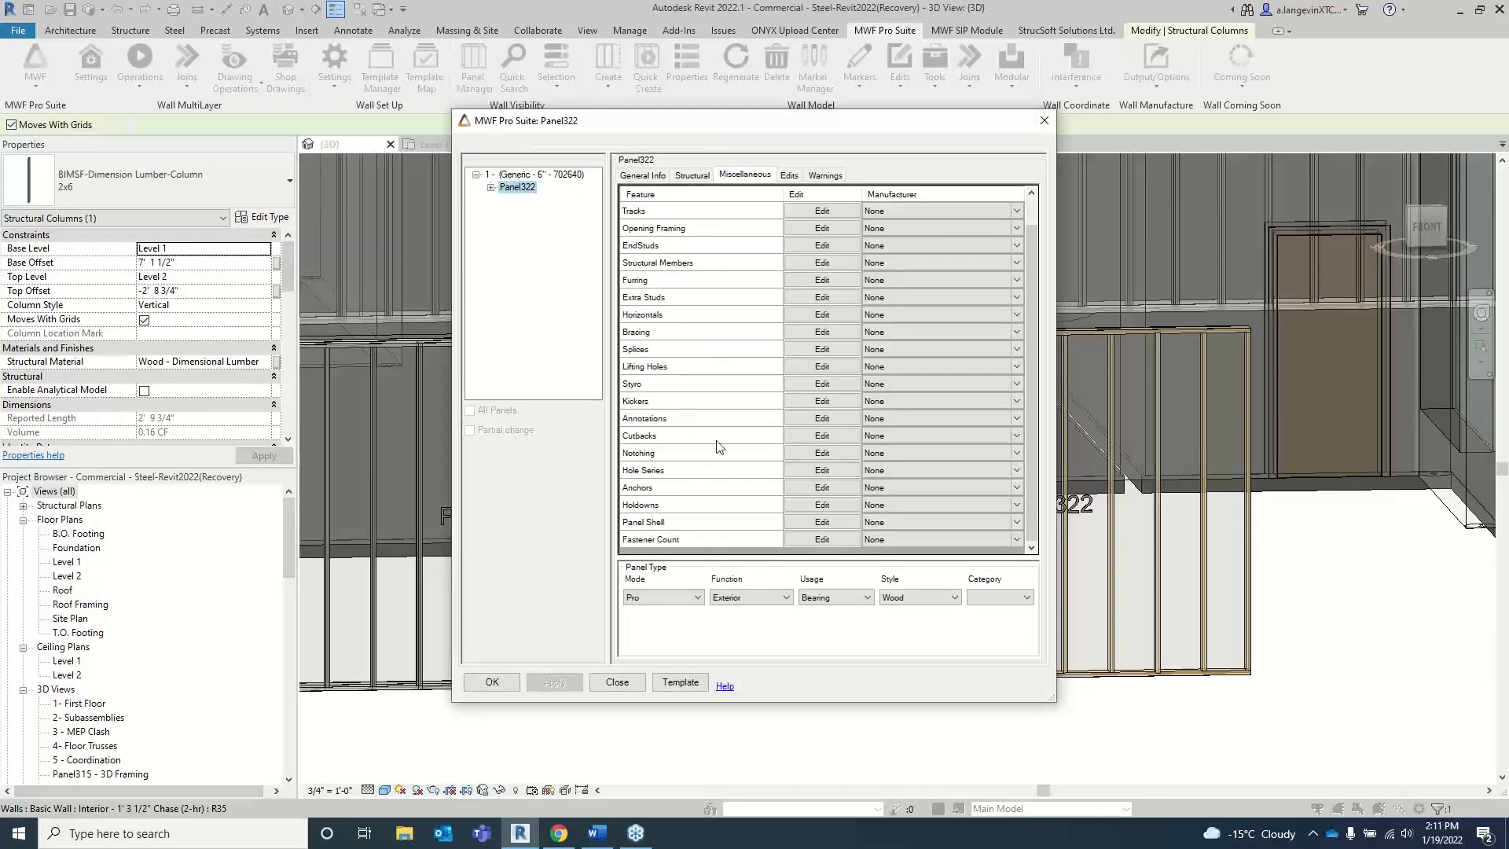
left_click(822, 452)
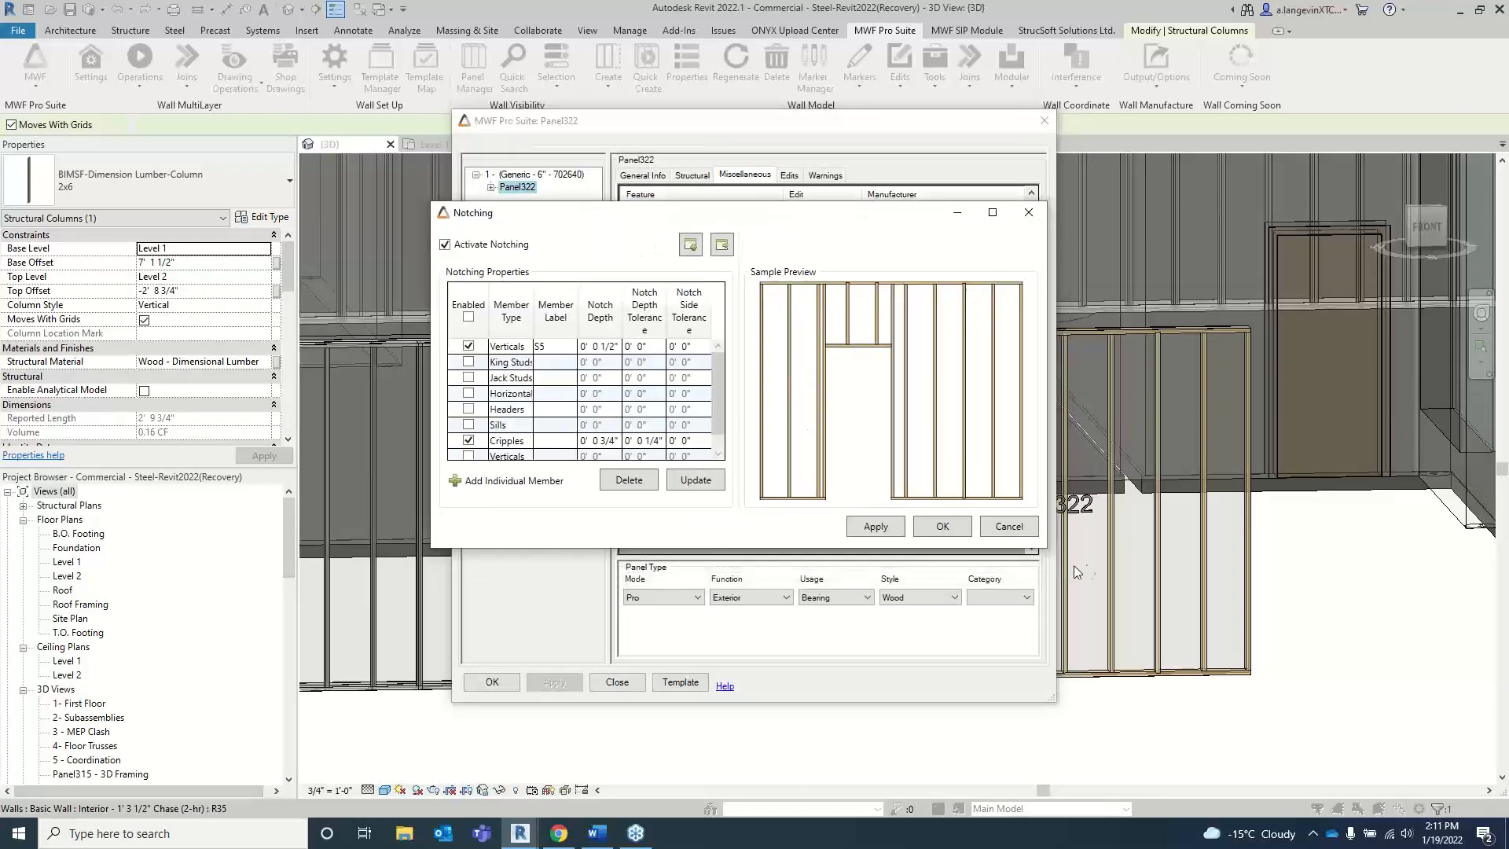
left_click_drag(1055, 562, 1445, 758)
left_click_drag(684, 218, 612, 191)
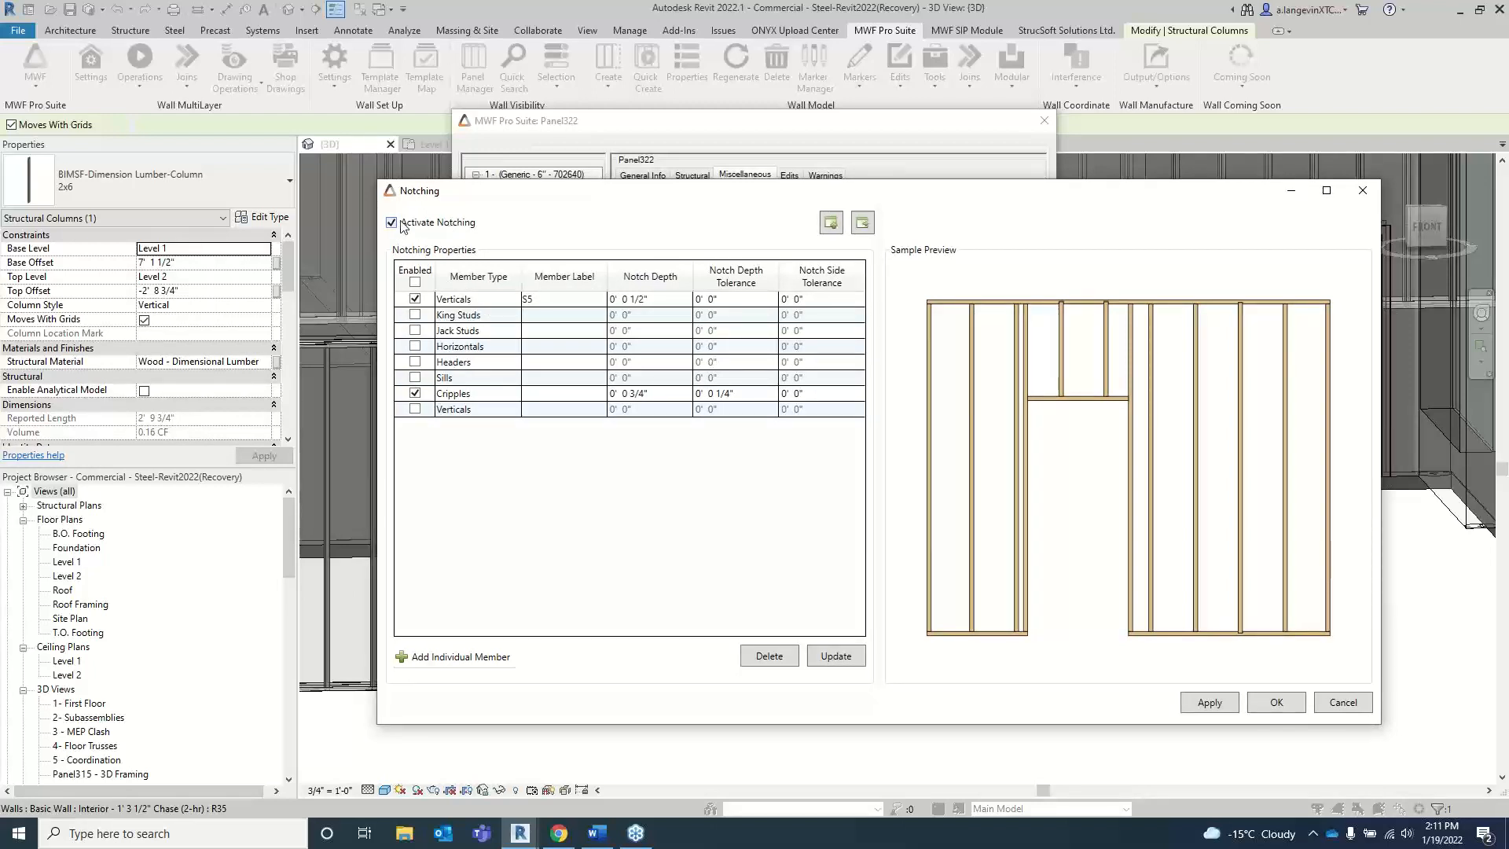
Step: Disable notching for the S5 Verticals and the Cripples so that no member type is enabled
left_click(415, 301)
left_click(415, 300)
left_click(415, 394)
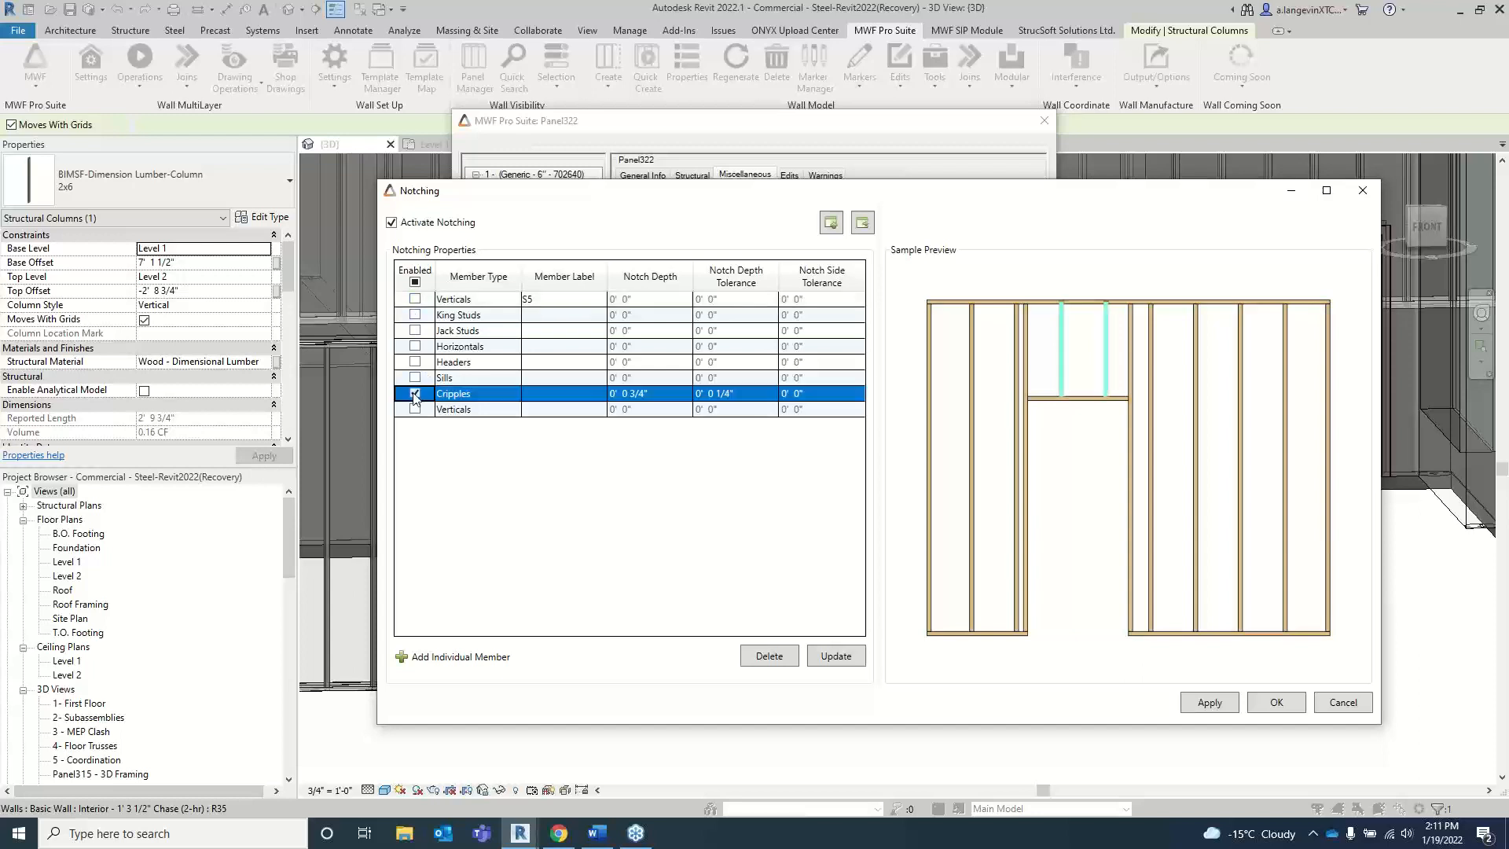
left_click(415, 394)
left_click(415, 283)
left_click(415, 283)
Step: Change the member type of the S5 row from Verticals to Jack Studs and leave that row disabled
left_click(415, 299)
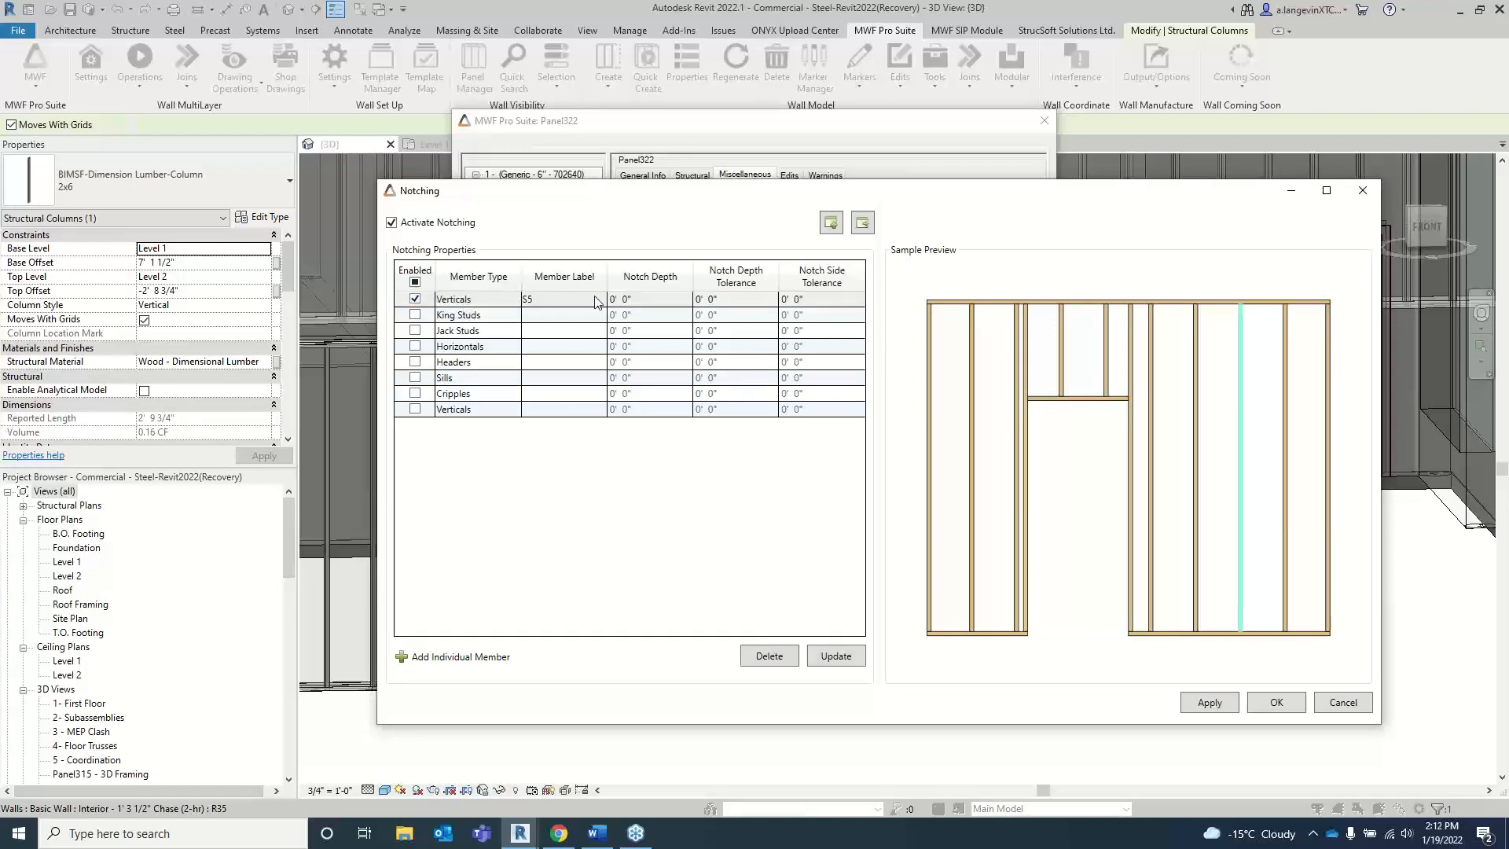
left_click(512, 304)
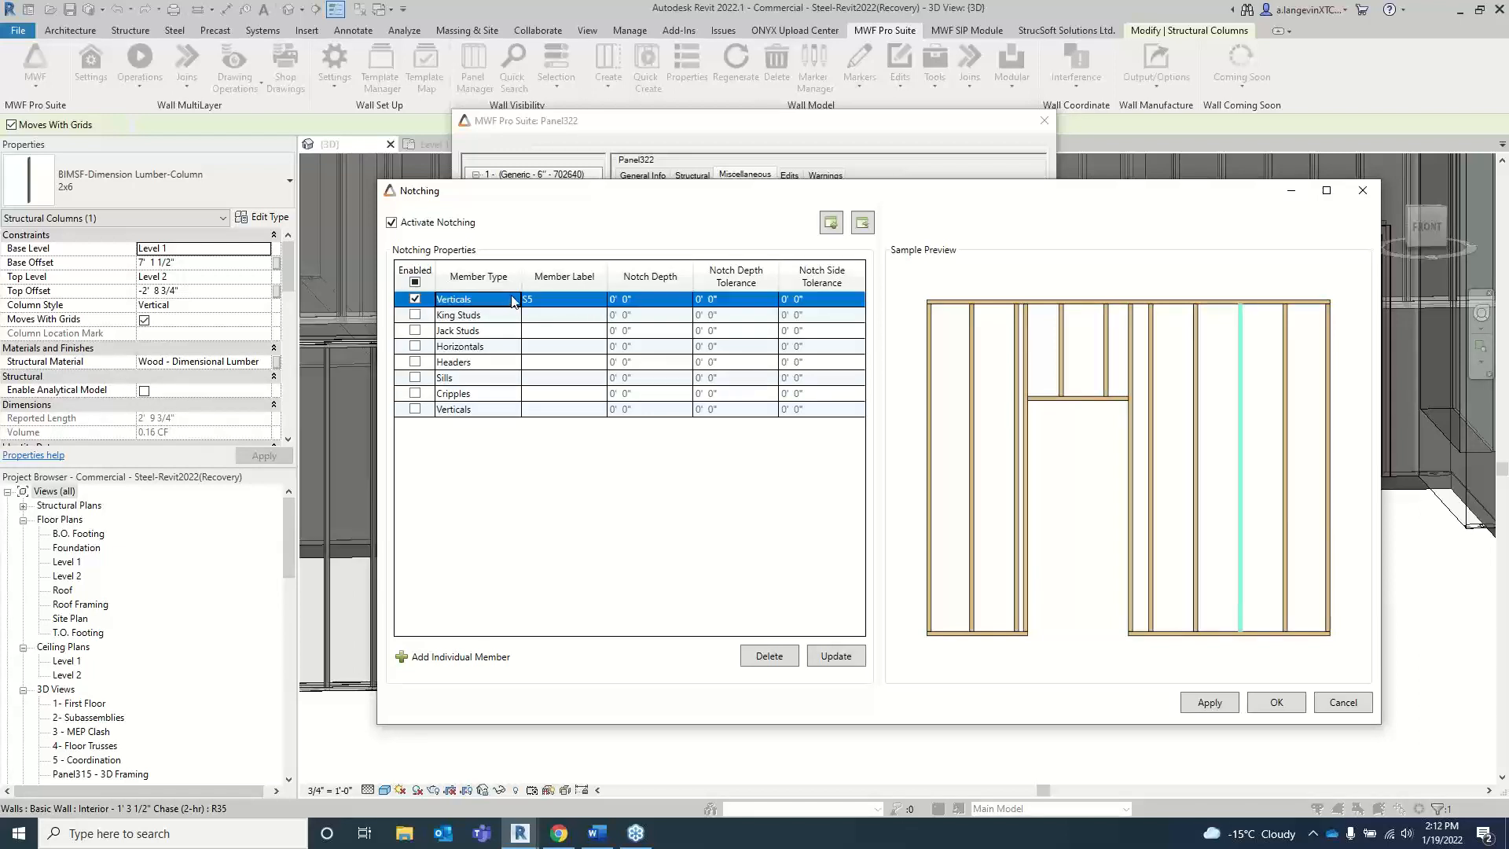
left_click(511, 300)
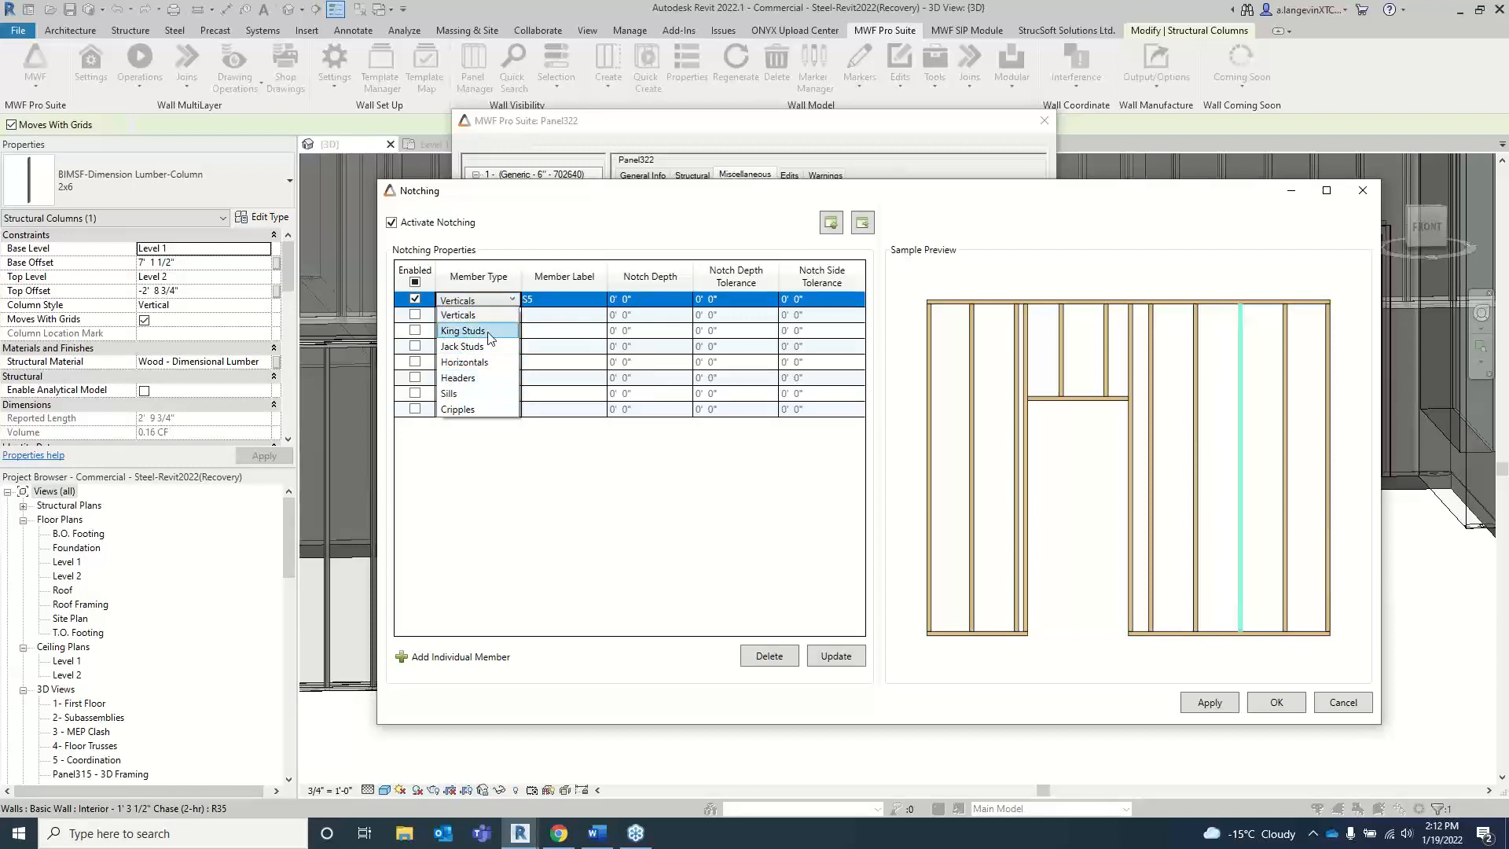
left_click(472, 345)
left_click(603, 301)
left_click(603, 301)
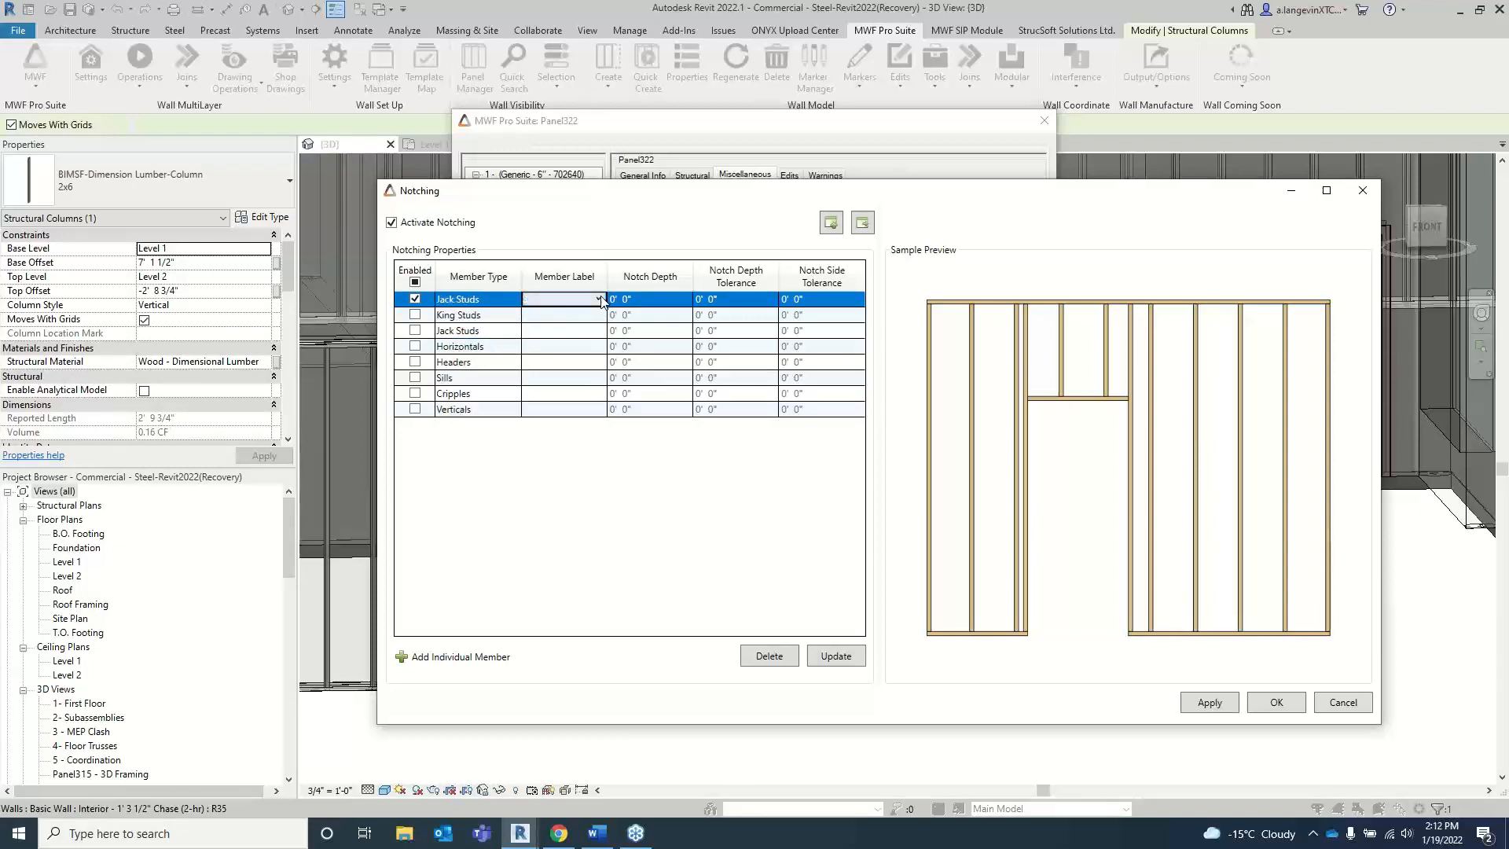
left_click(602, 301)
left_click(600, 310)
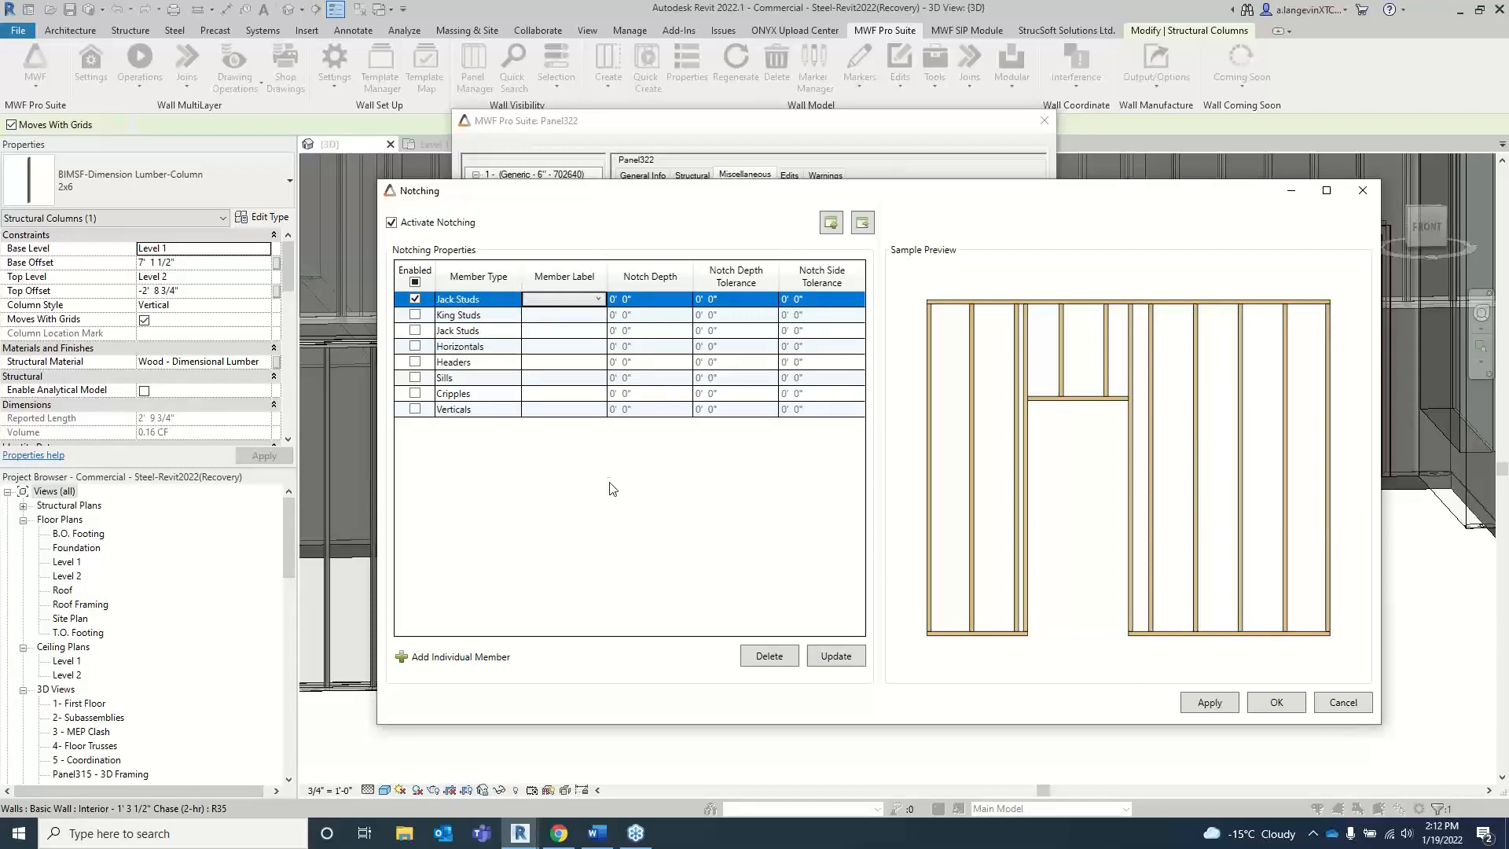
left_click(415, 303)
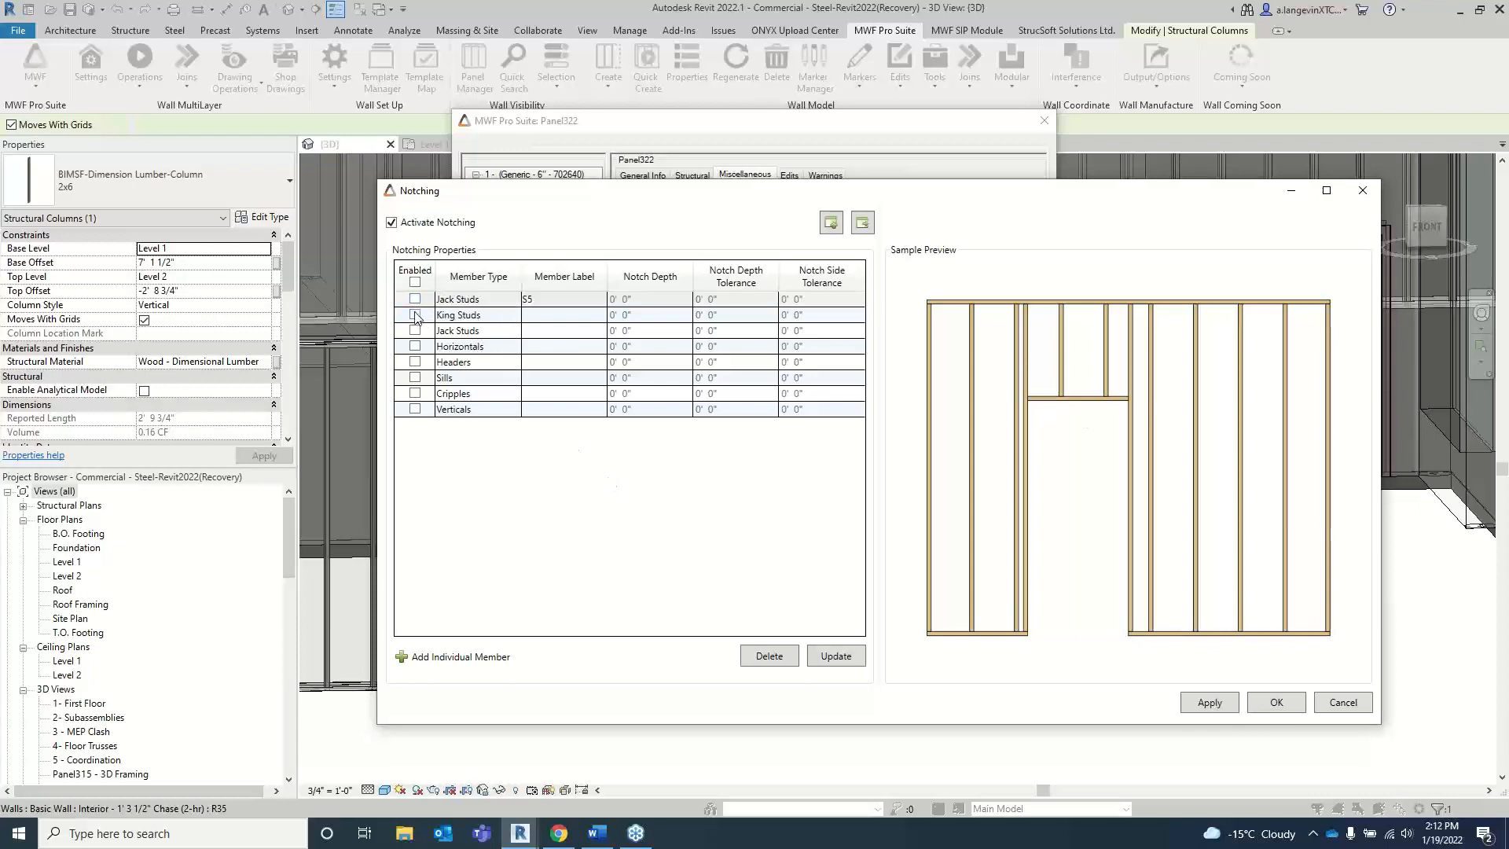
Step: Enable notching for King Studs and restrict it to the member labelled SD-L1-1
left_click(415, 315)
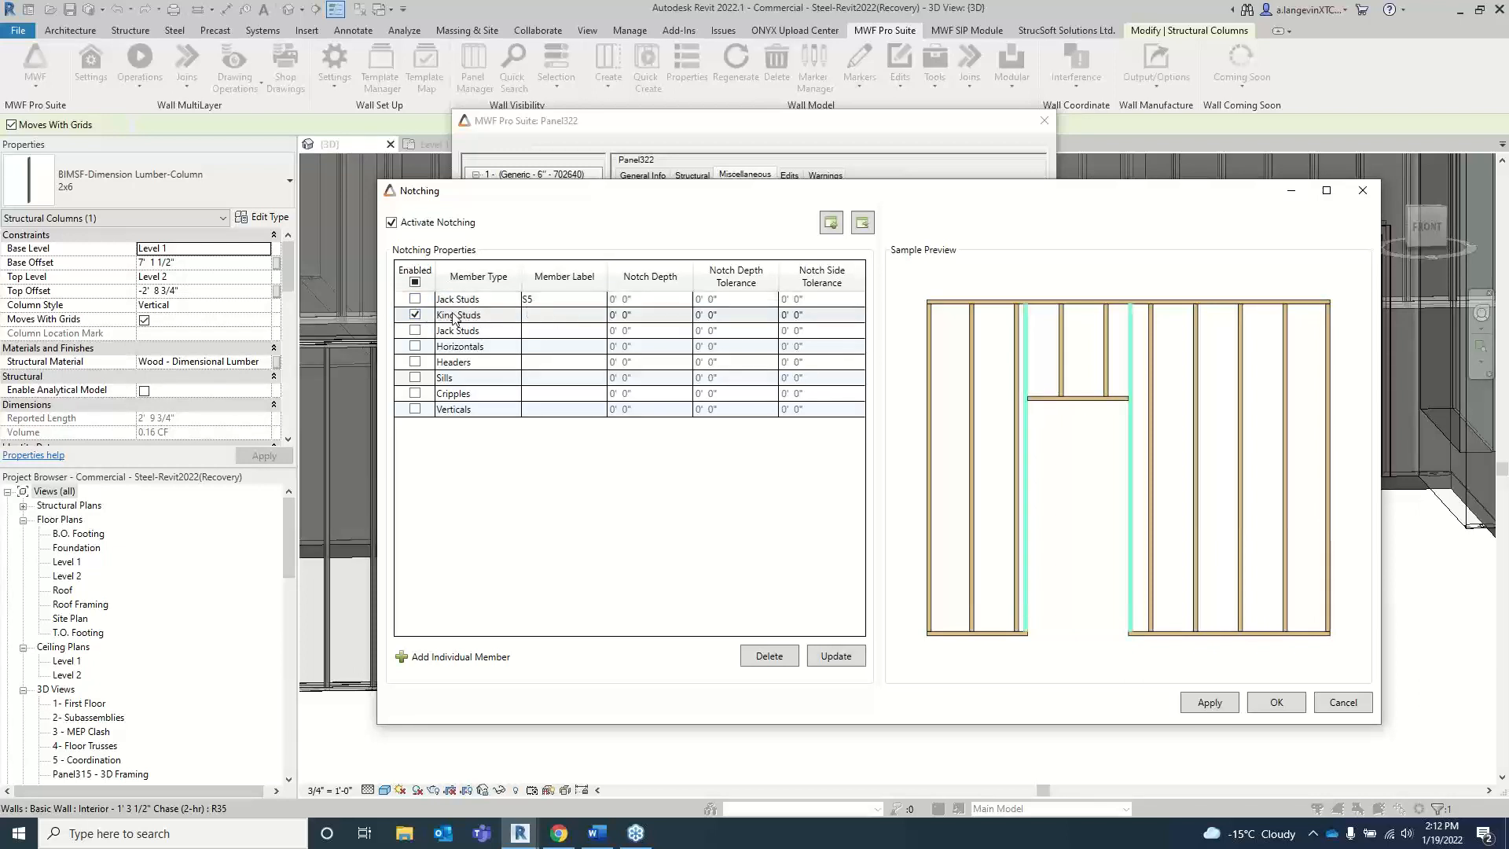
left_click(541, 318)
left_click(598, 316)
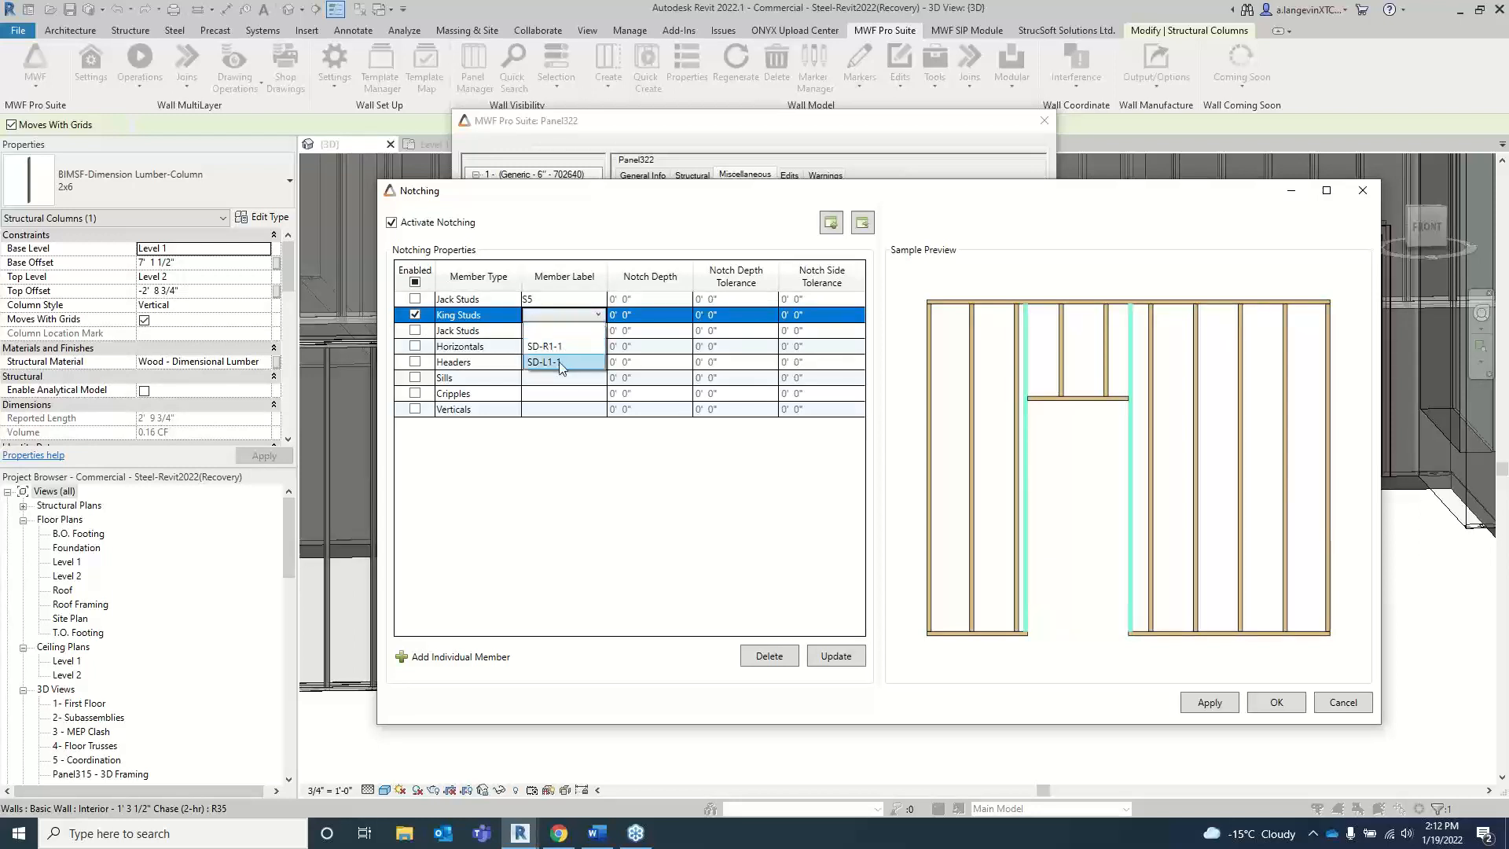
left_click(561, 363)
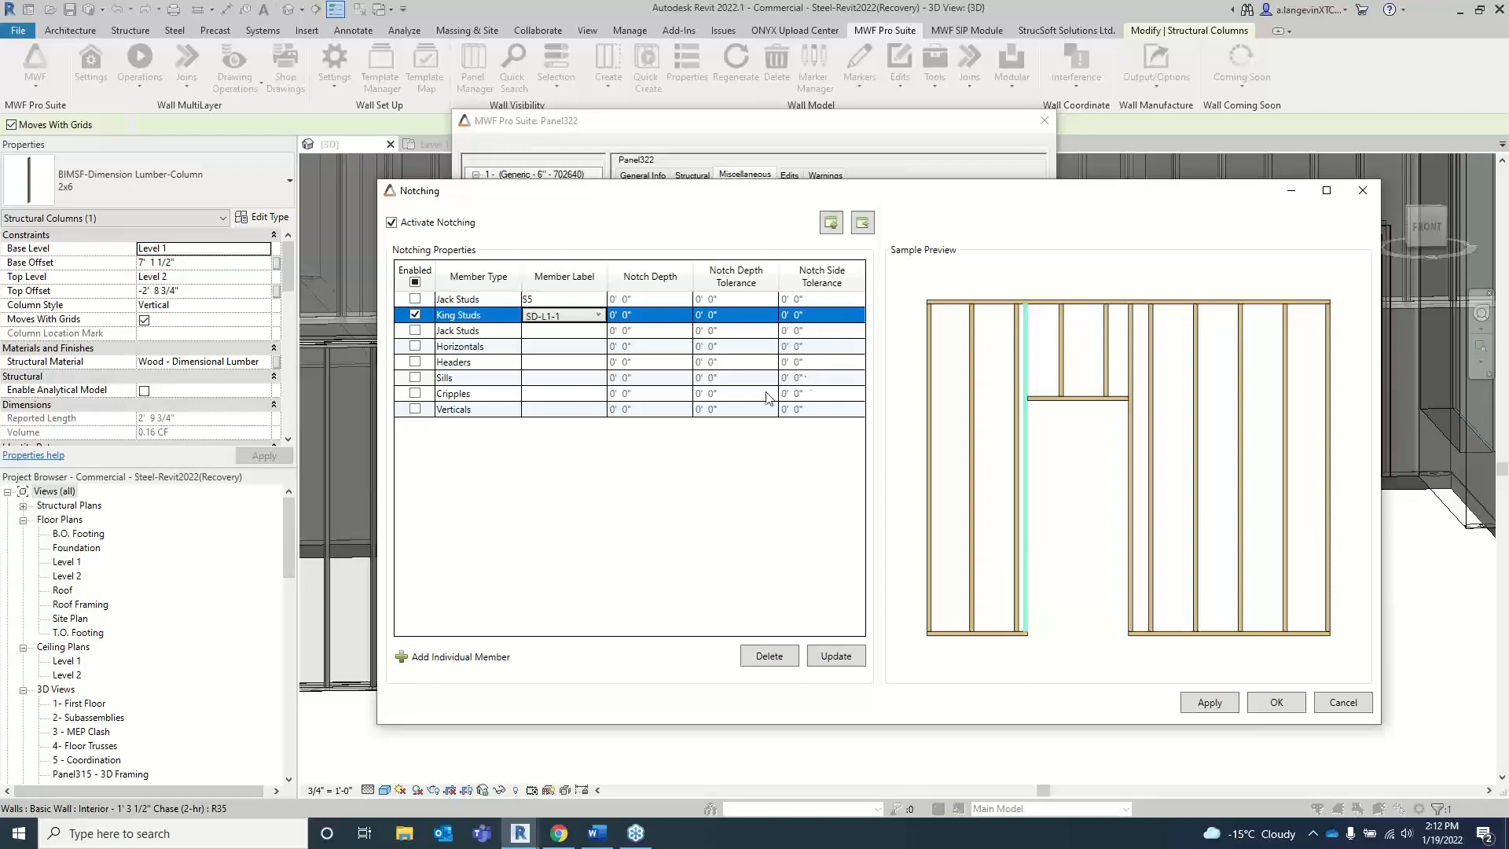
Step: Set the King Studs notch depth to 1", update the sample preview, and inspect where the stud meets the top plate
scroll(1030, 326, "up", 3)
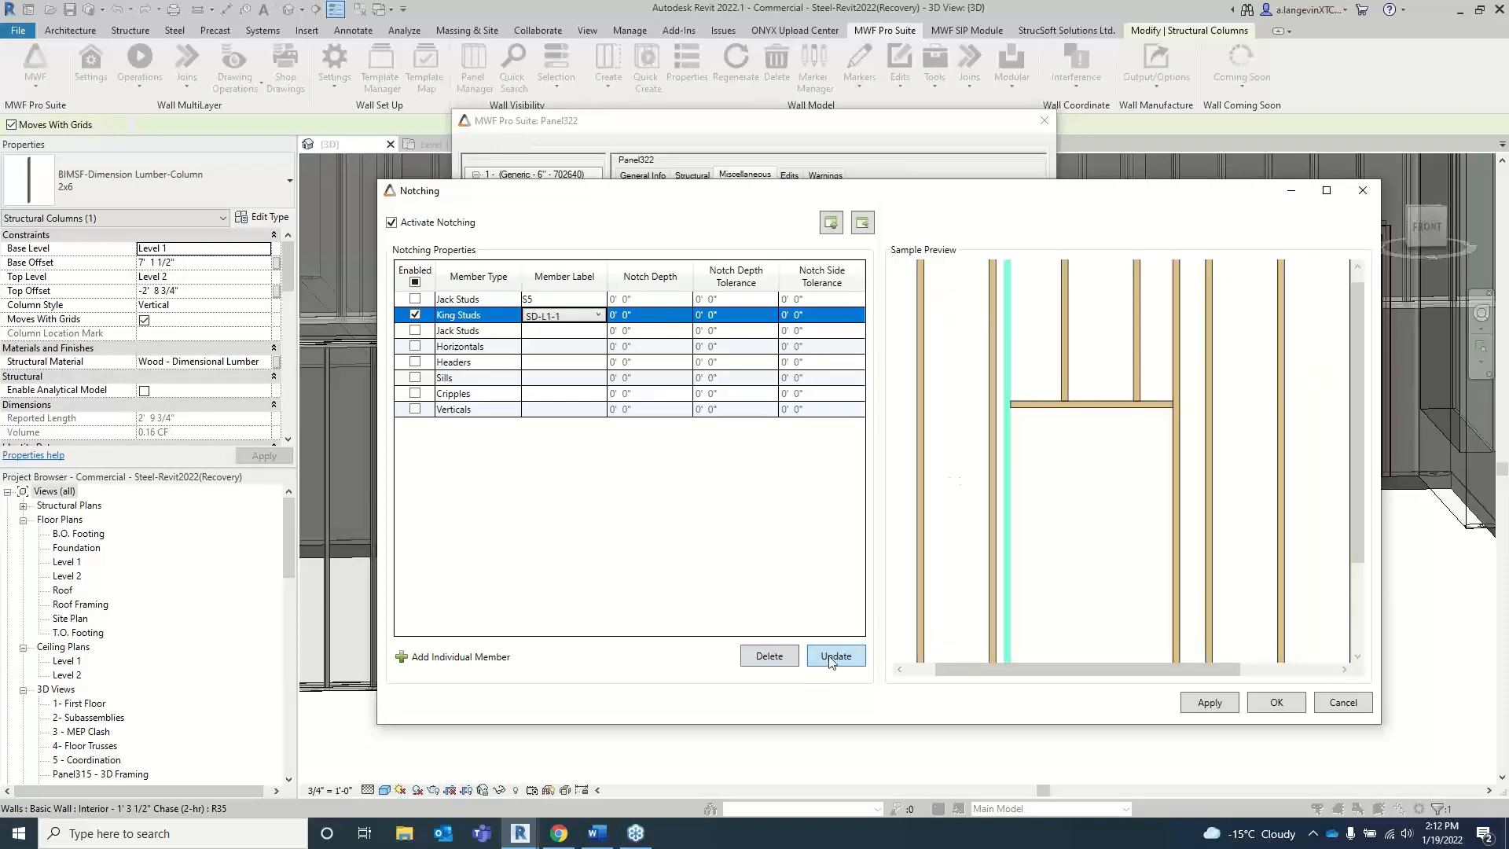
left_click(650, 311)
left_click(644, 315)
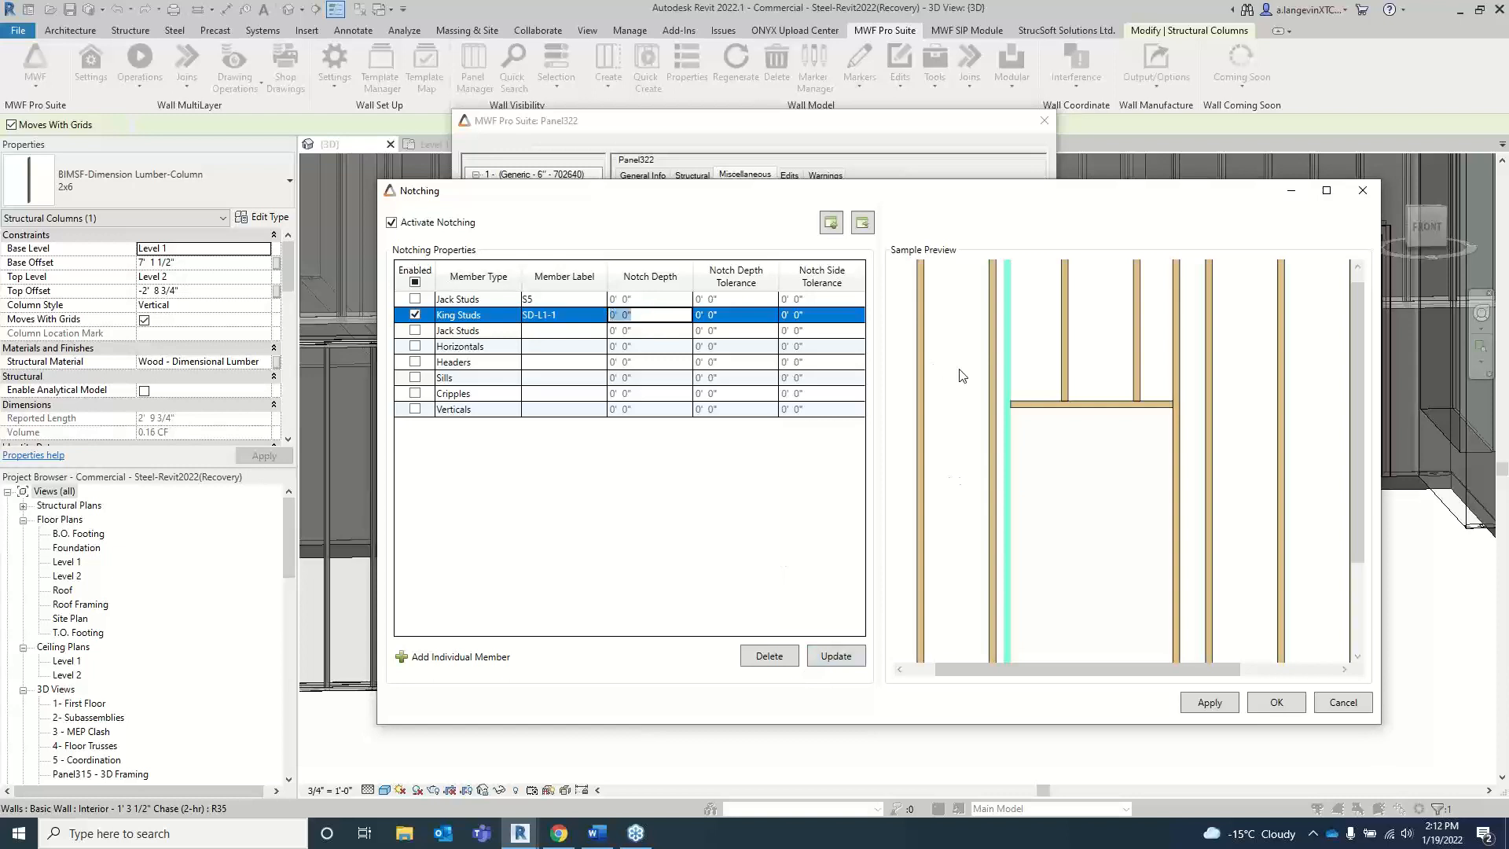
type("1")
left_click(860, 655)
left_click_drag(1355, 370, 1354, 312)
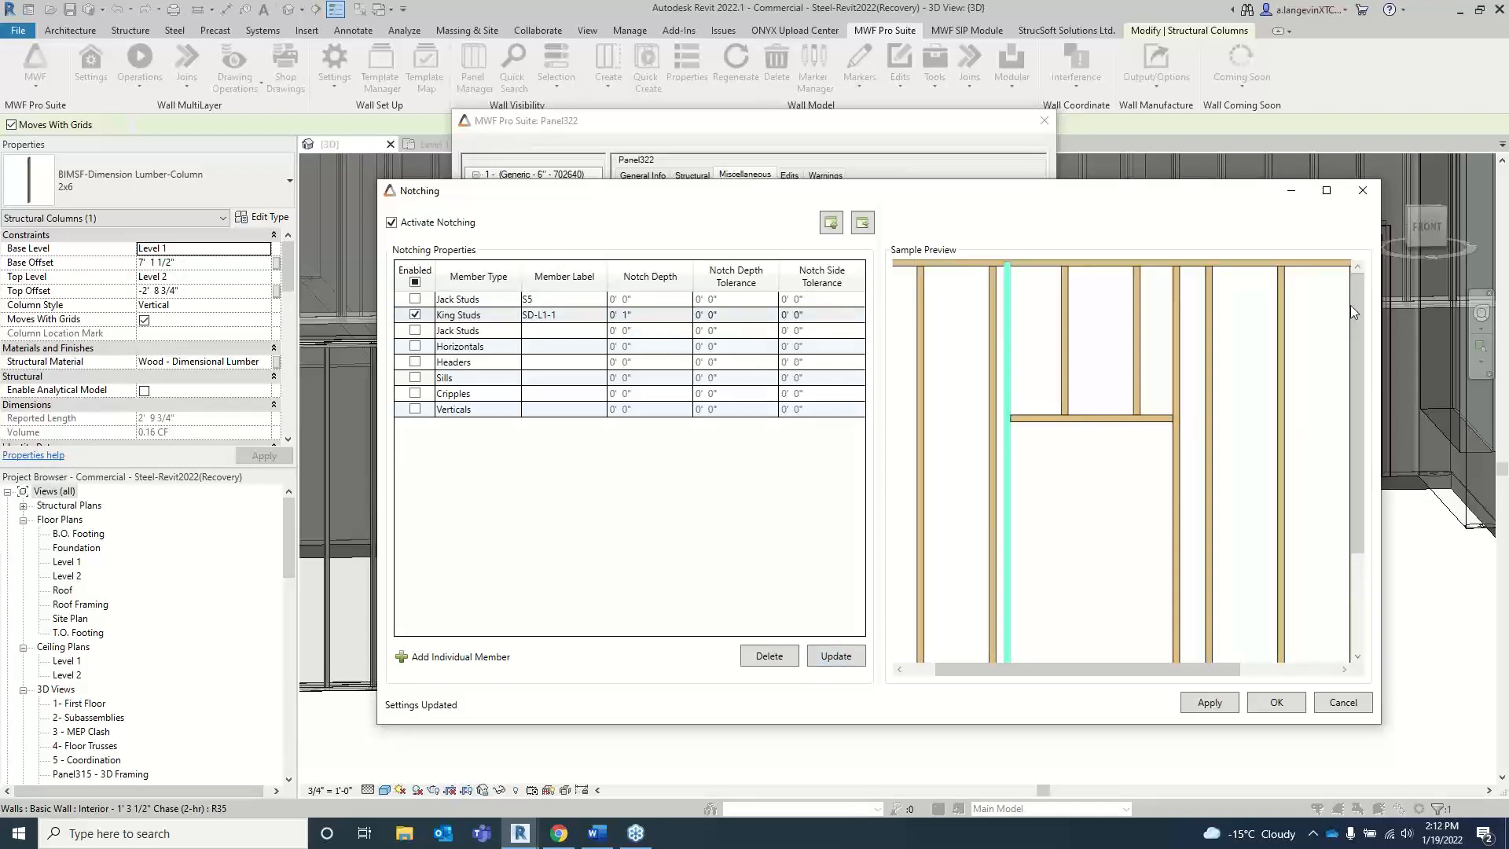
scroll(1010, 265, "up", 6)
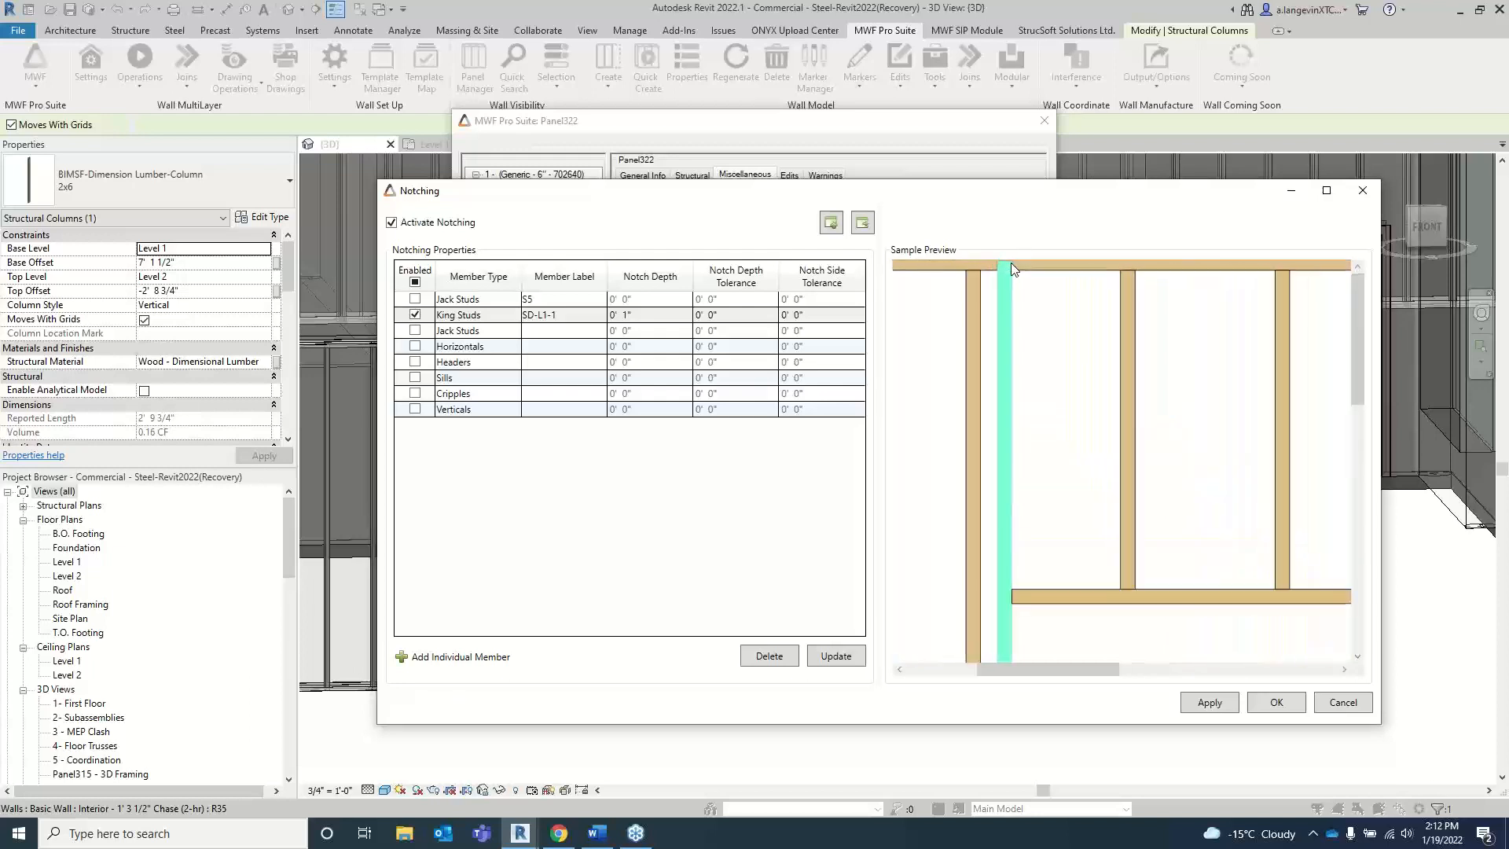
left_click_drag(1360, 313, 1359, 306)
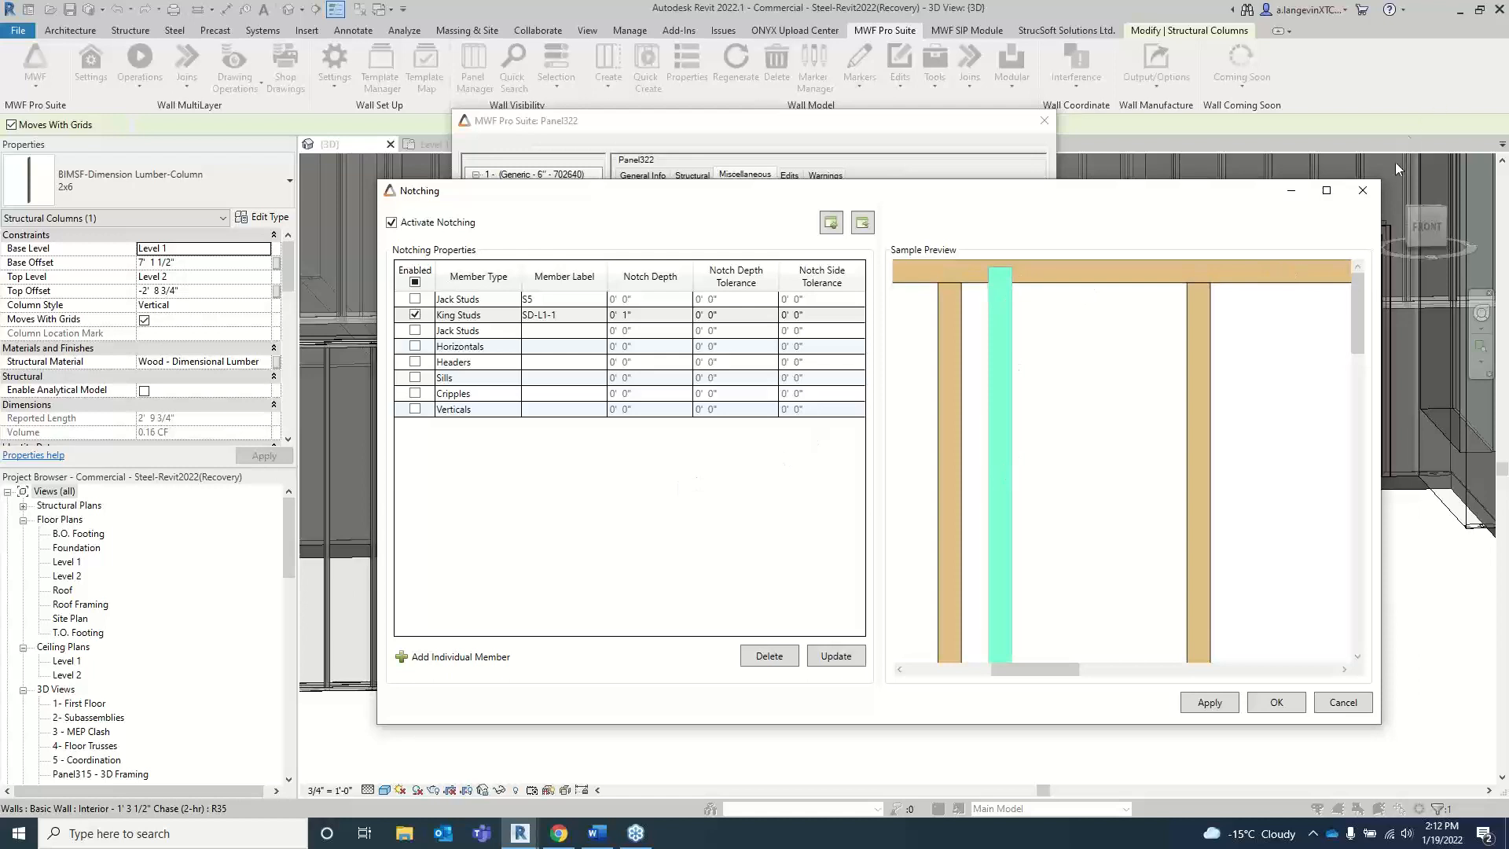
Step: Close the notching settings and the door panel's properties without applying the changes
left_click(1374, 190)
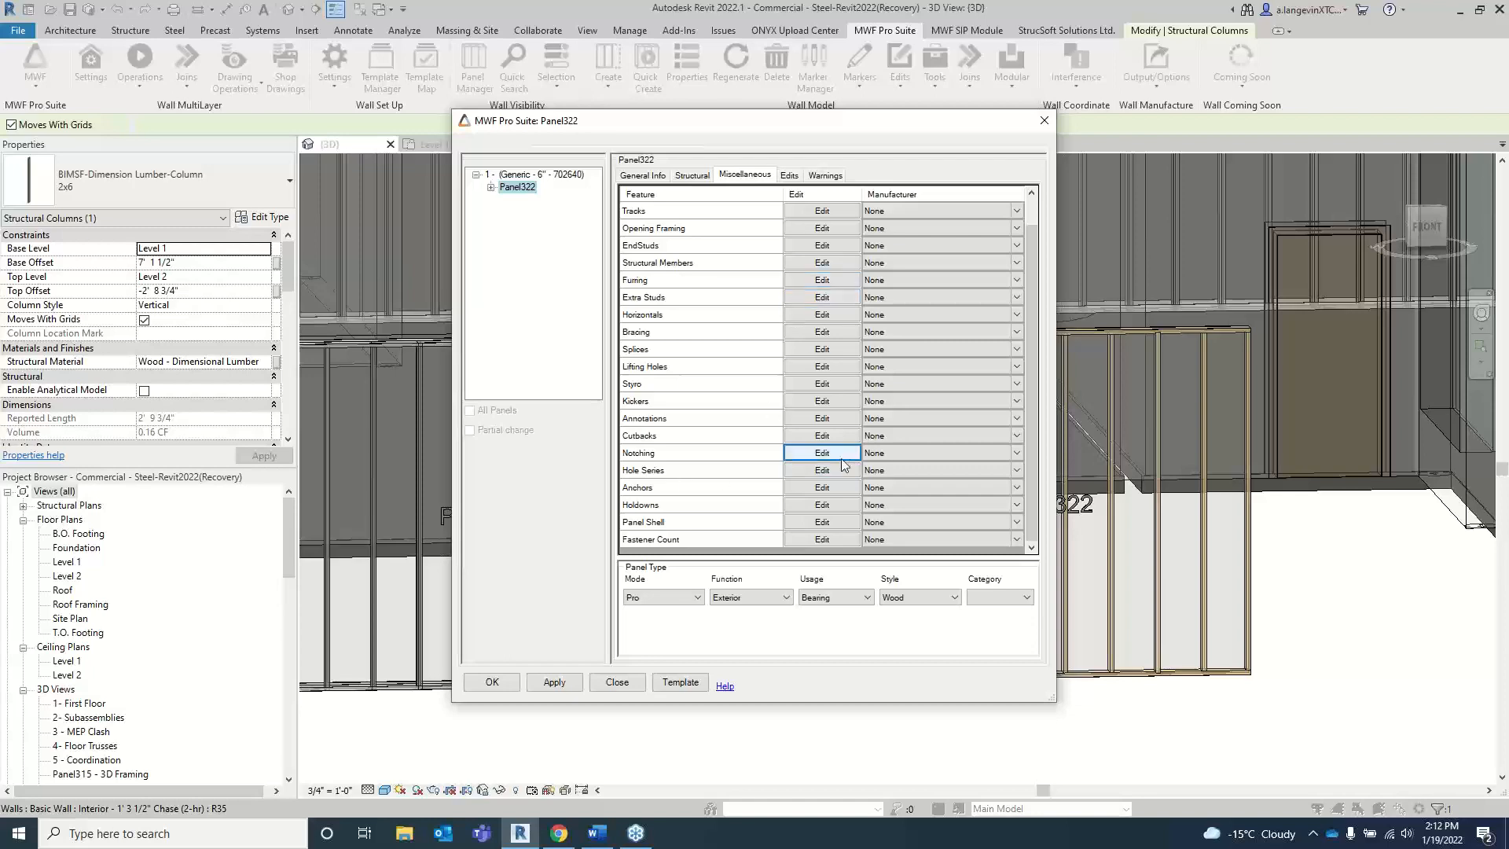
left_click(1039, 124)
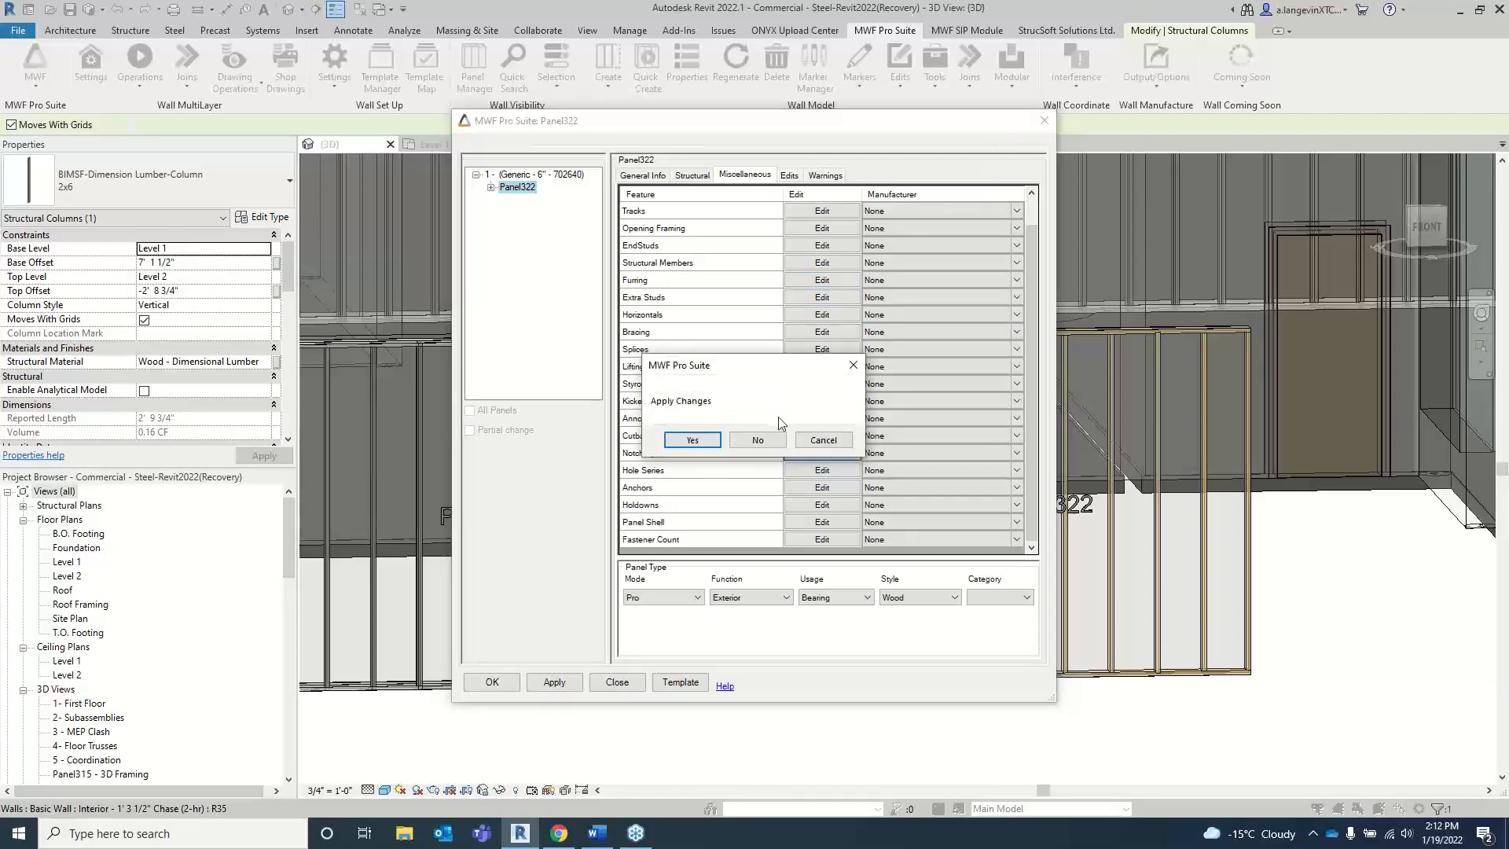
left_click(766, 440)
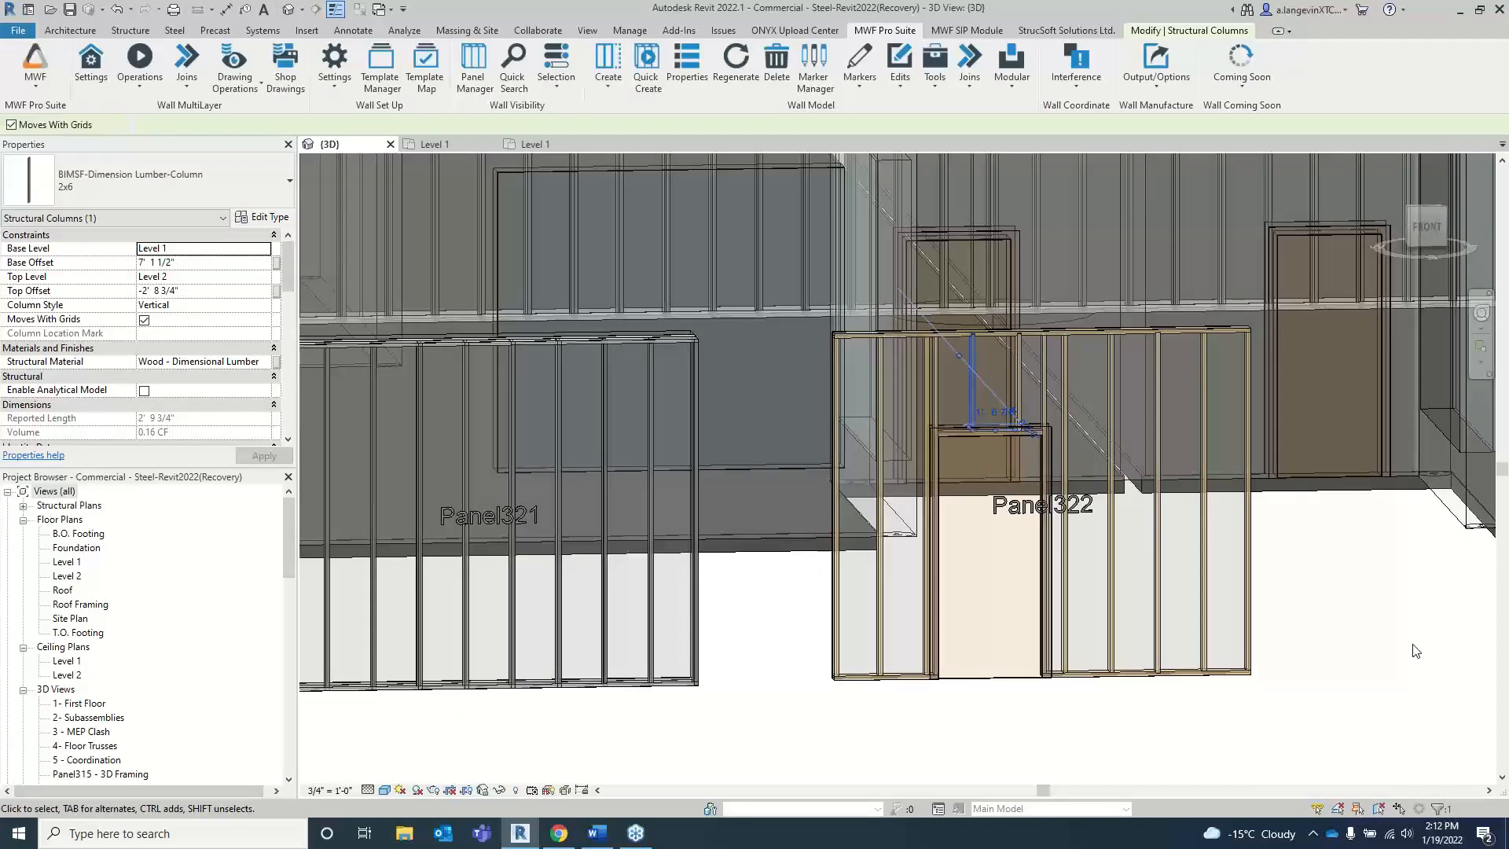
left_click(49, 86)
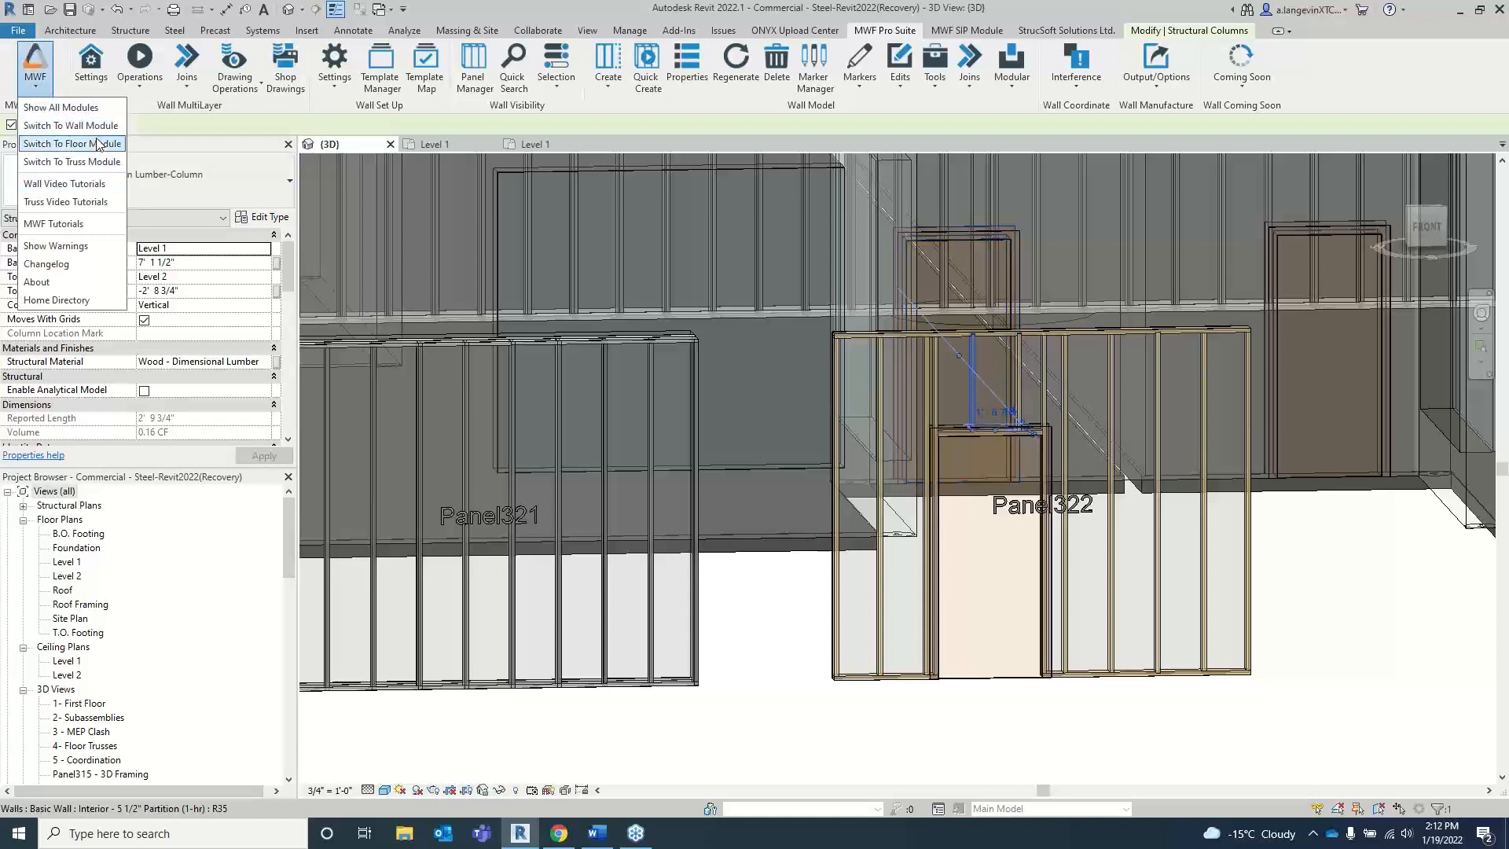
left_click(72, 143)
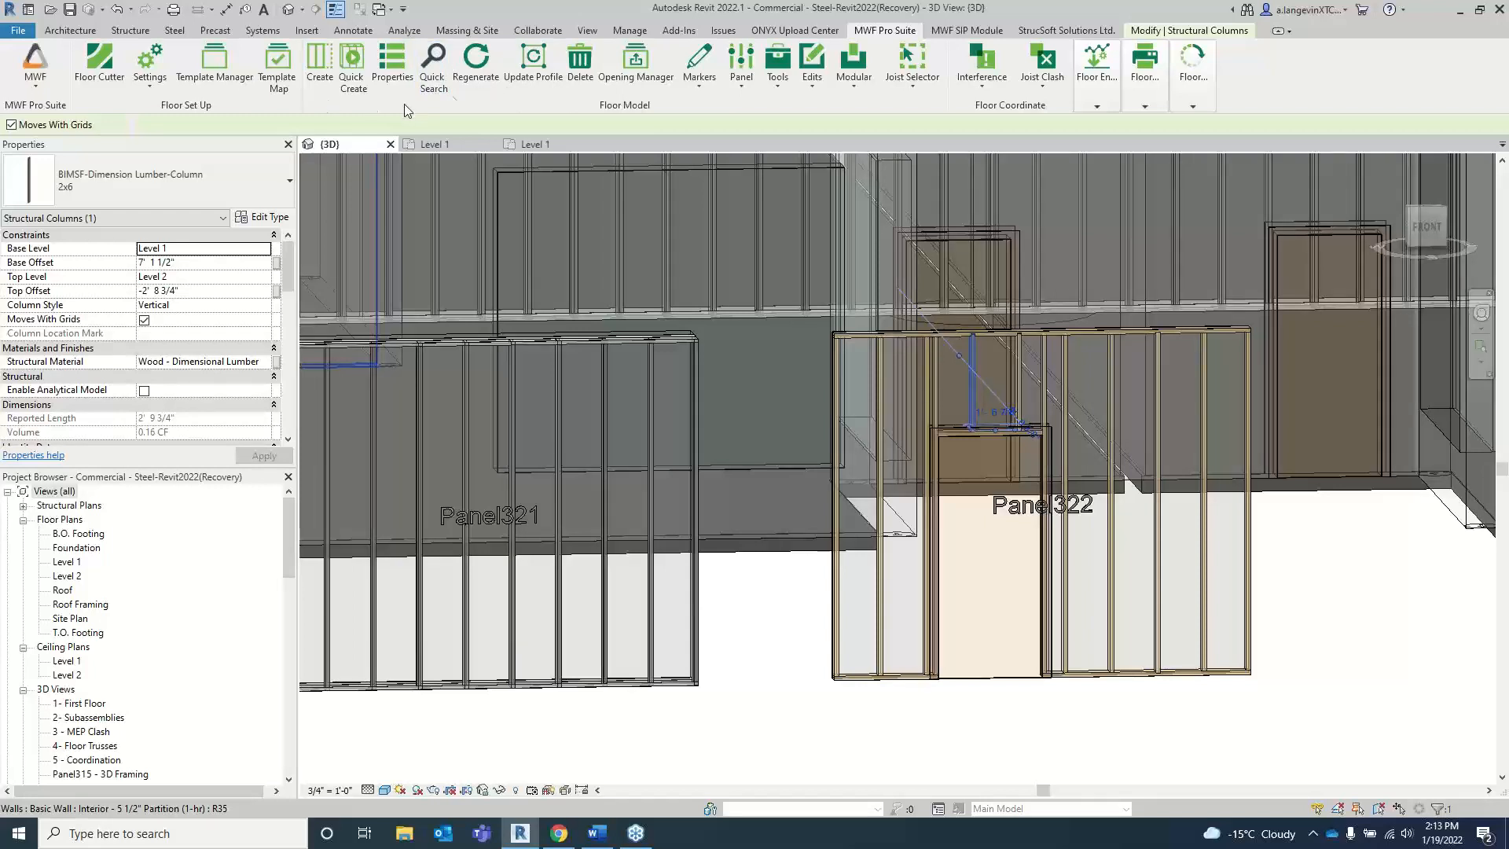
left_click(33, 89)
left_click(62, 118)
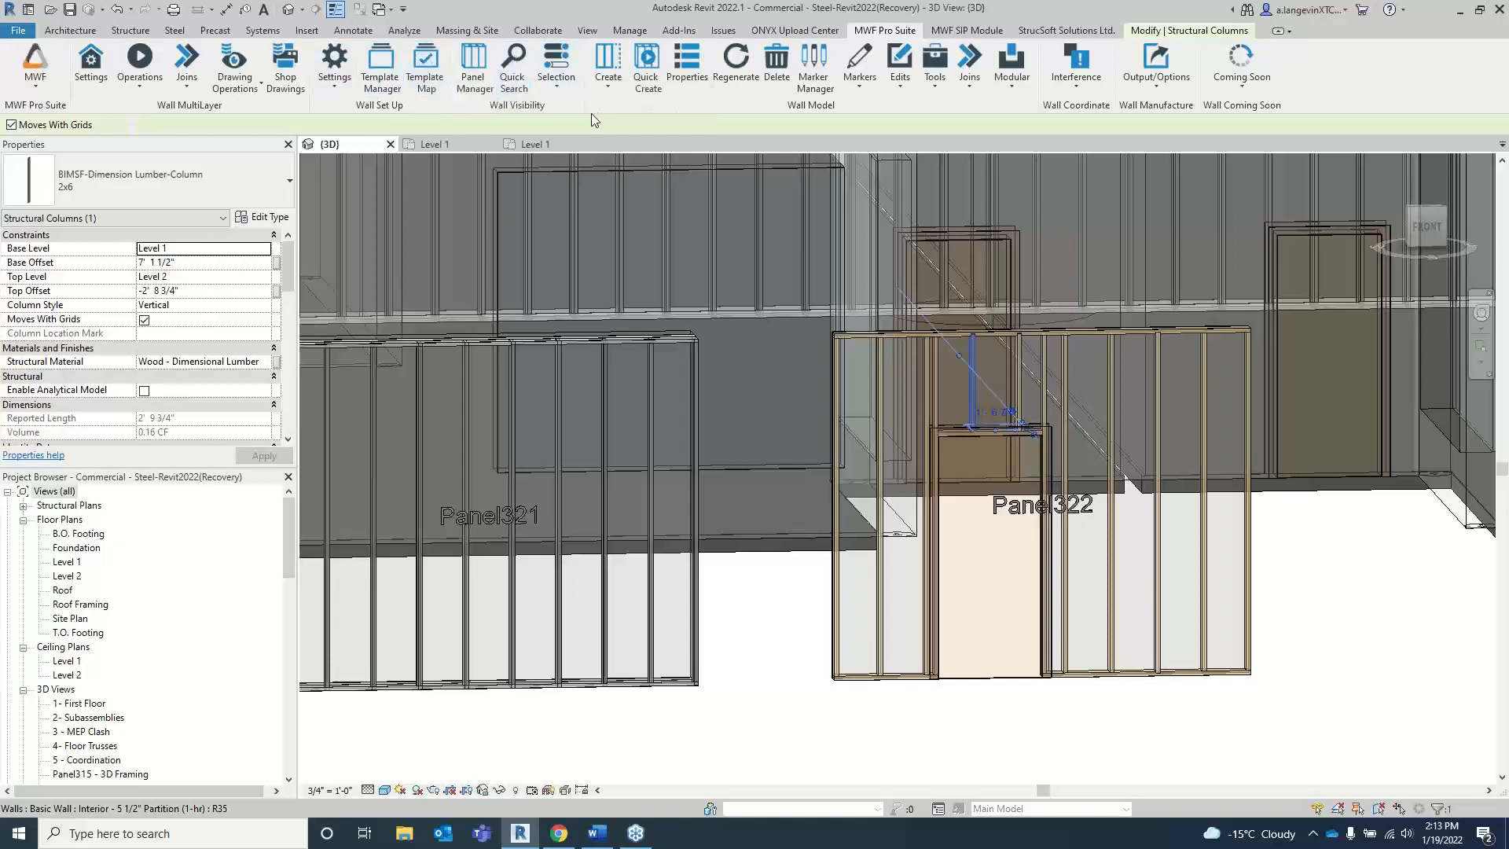
Step: Switch MWF to the Floor module and check the floor types of the three slabs in front of the wall panels
left_click(39, 87)
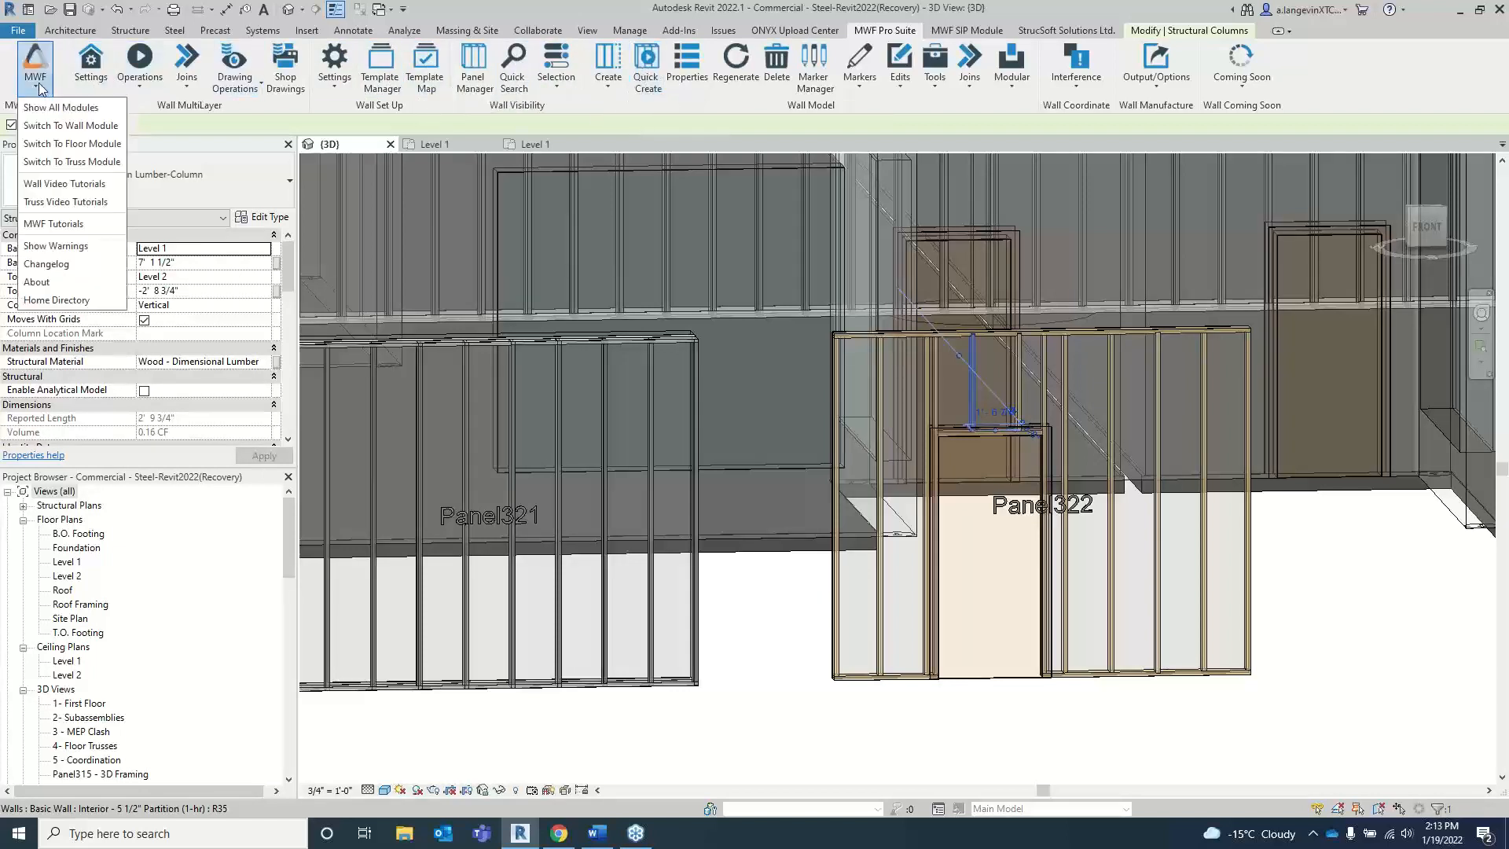
left_click(78, 142)
scroll(919, 526, "down", 4)
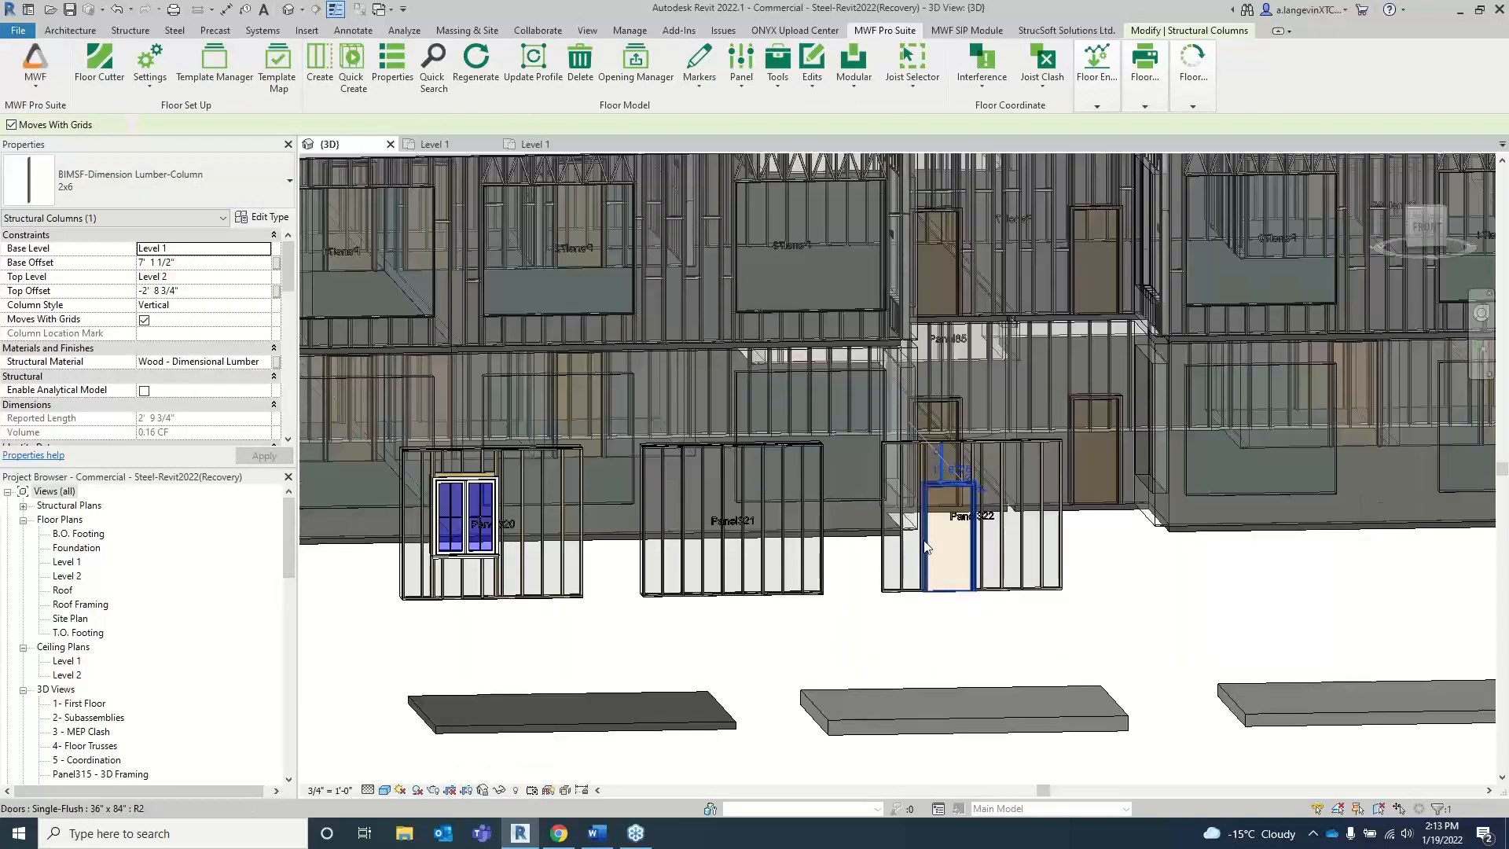
middle_click_drag(909, 561, 973, 483, "shift")
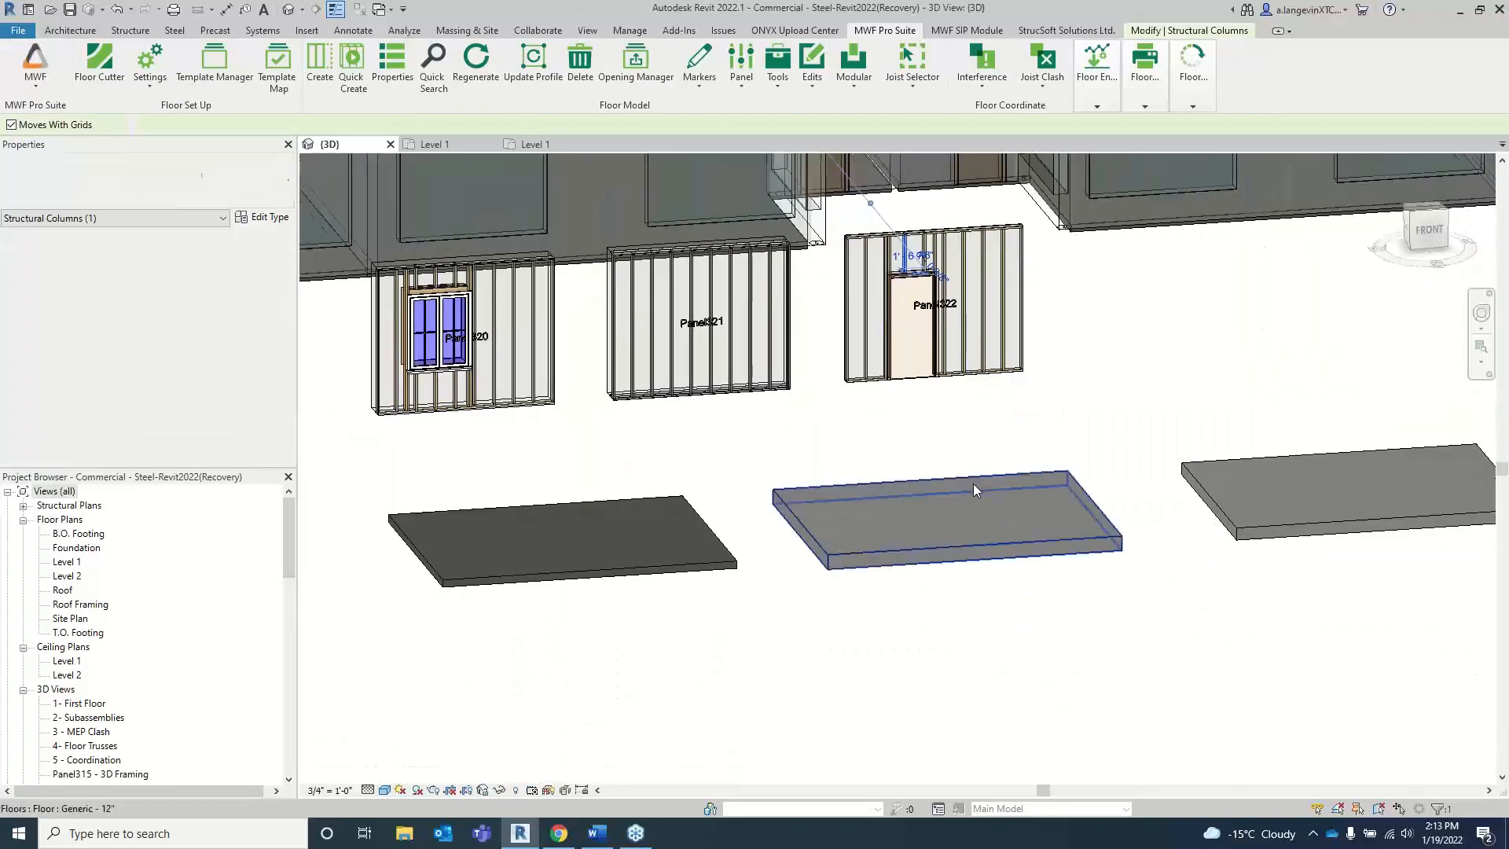
scroll(973, 483, "down", 2)
left_click(715, 544)
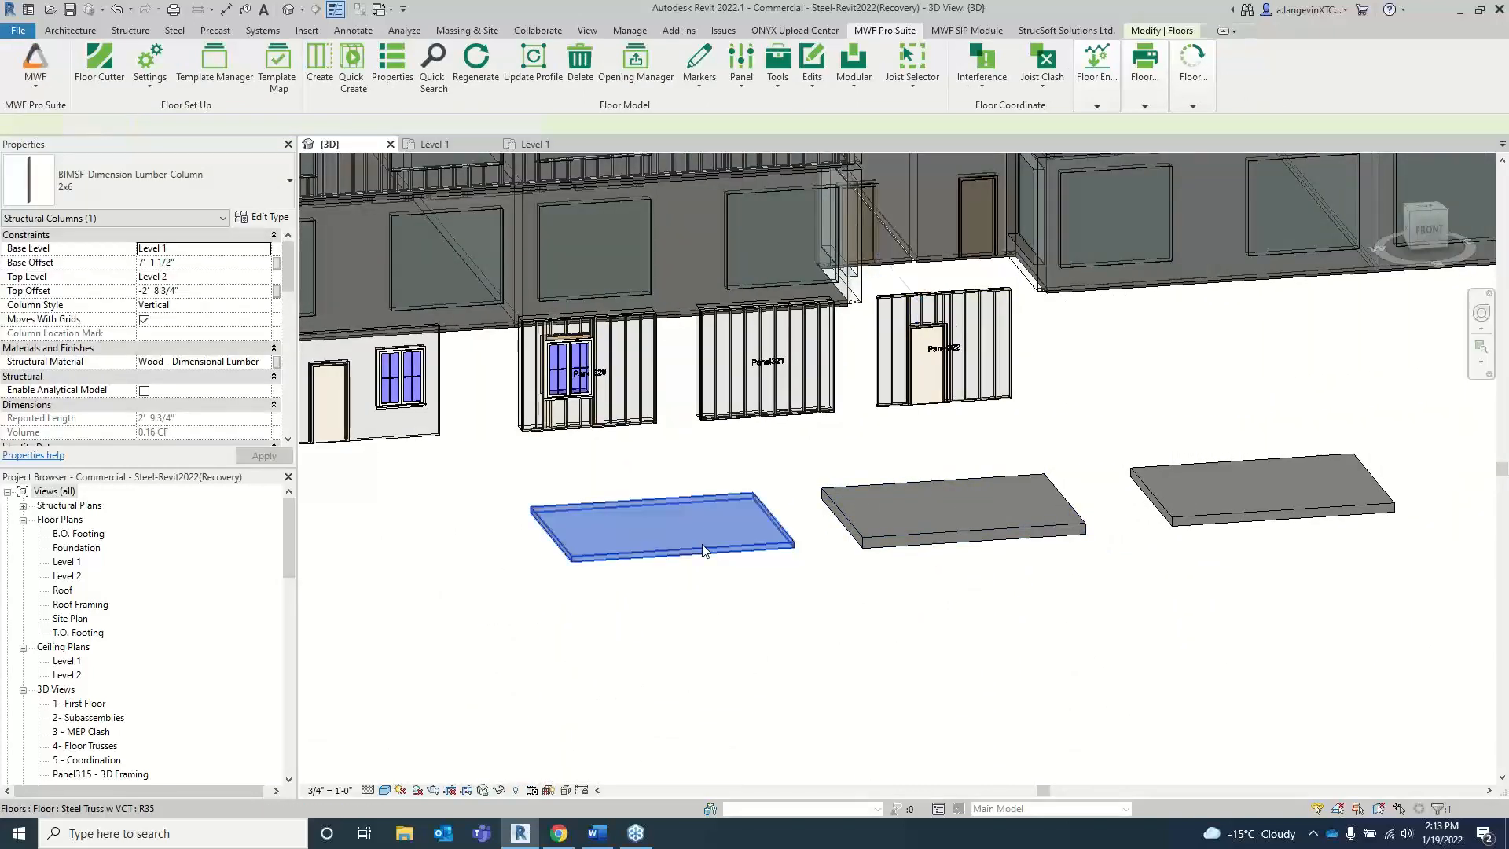
left_click(964, 540)
left_click(1190, 509)
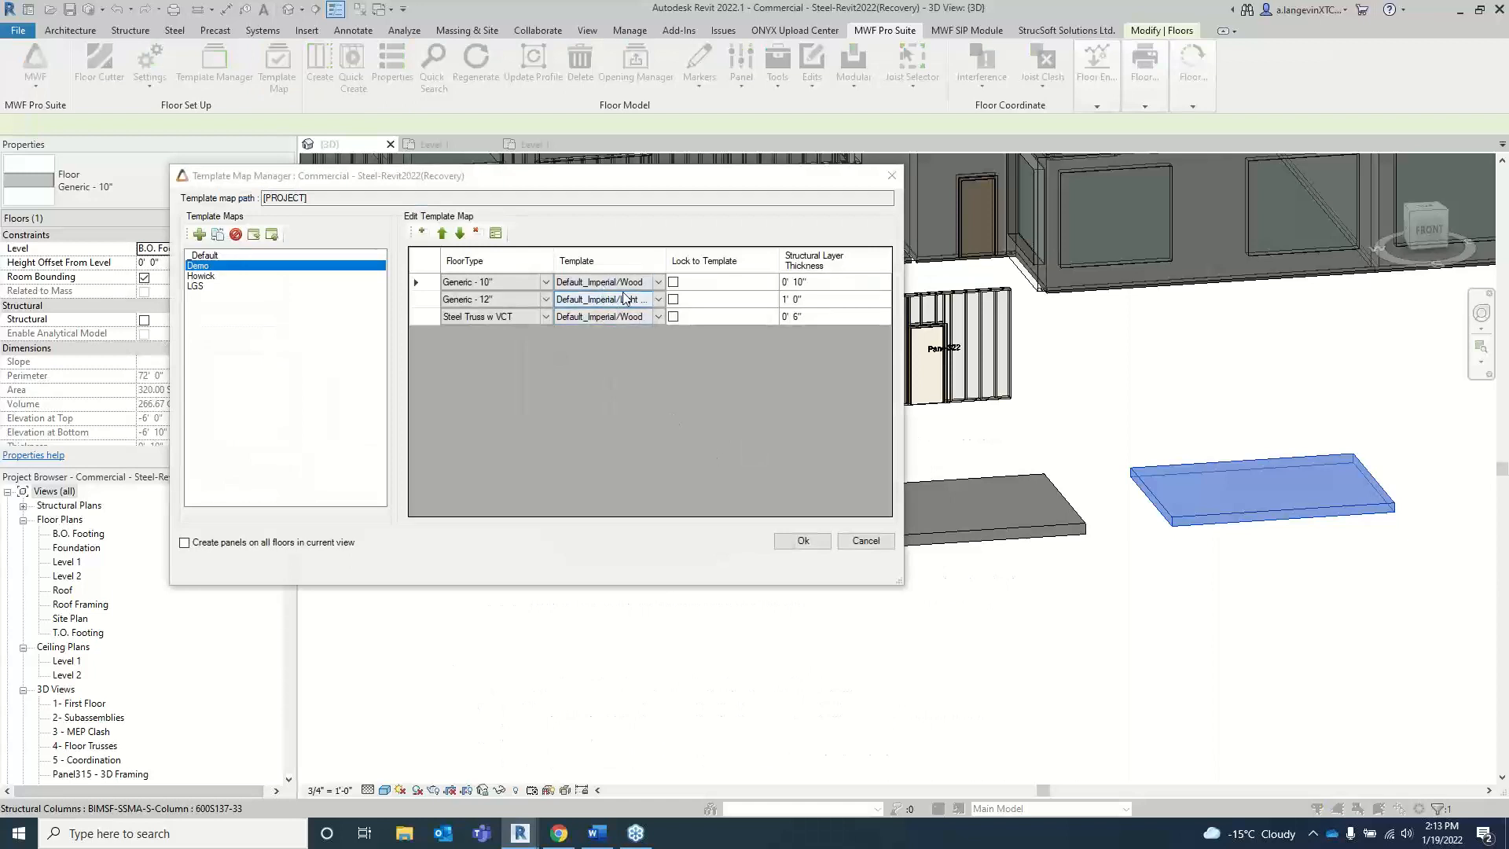
Step: Review the Demo floor template map in the Template Map Manager against the modelled slabs and close it without changes
left_click_drag(646, 182, 647, 172)
left_click_drag(906, 222, 1099, 224)
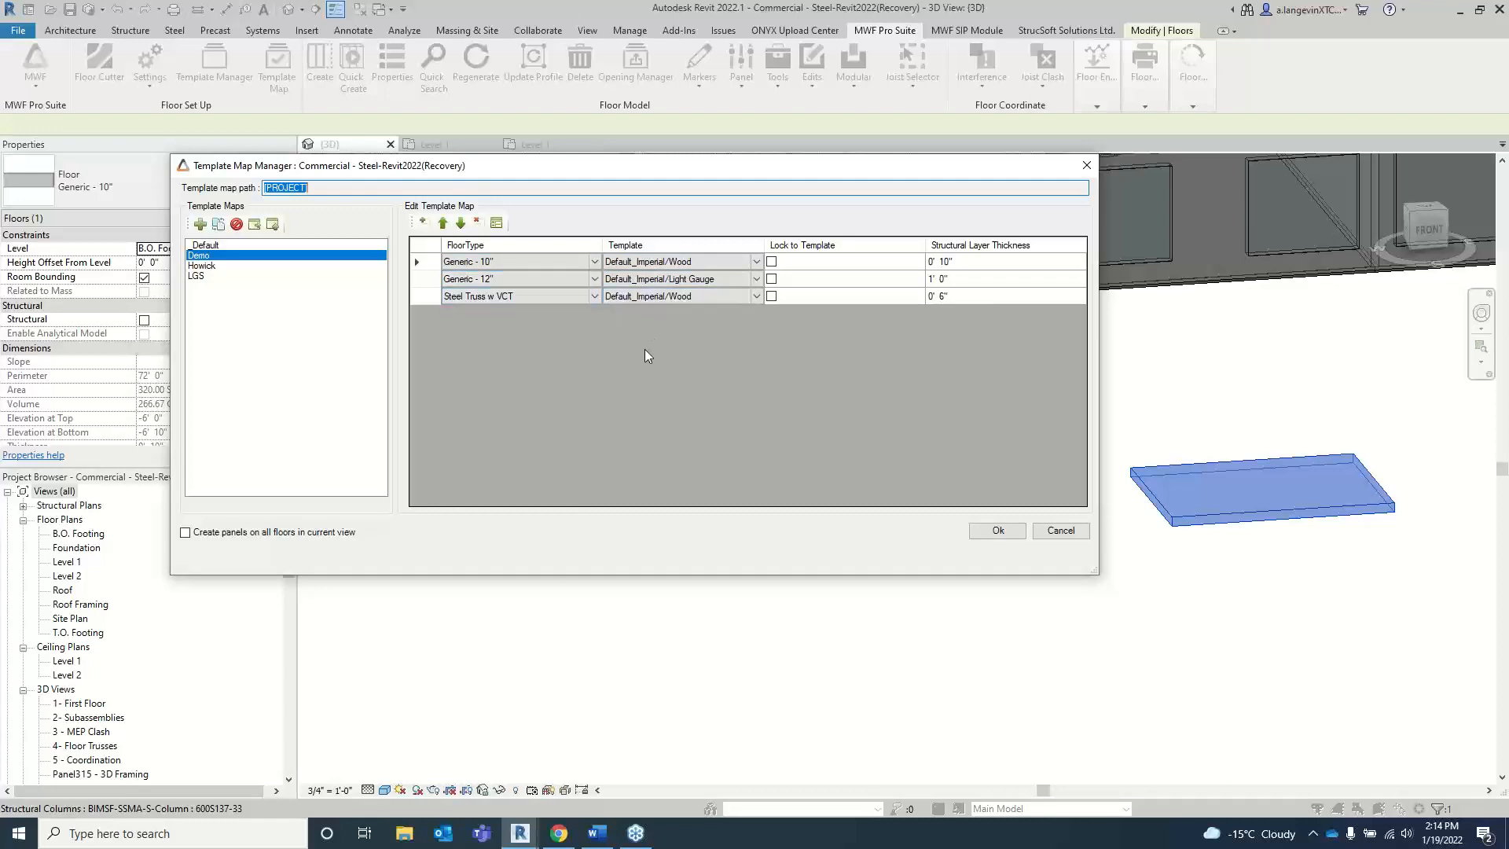
left_click_drag(607, 171, 619, 577)
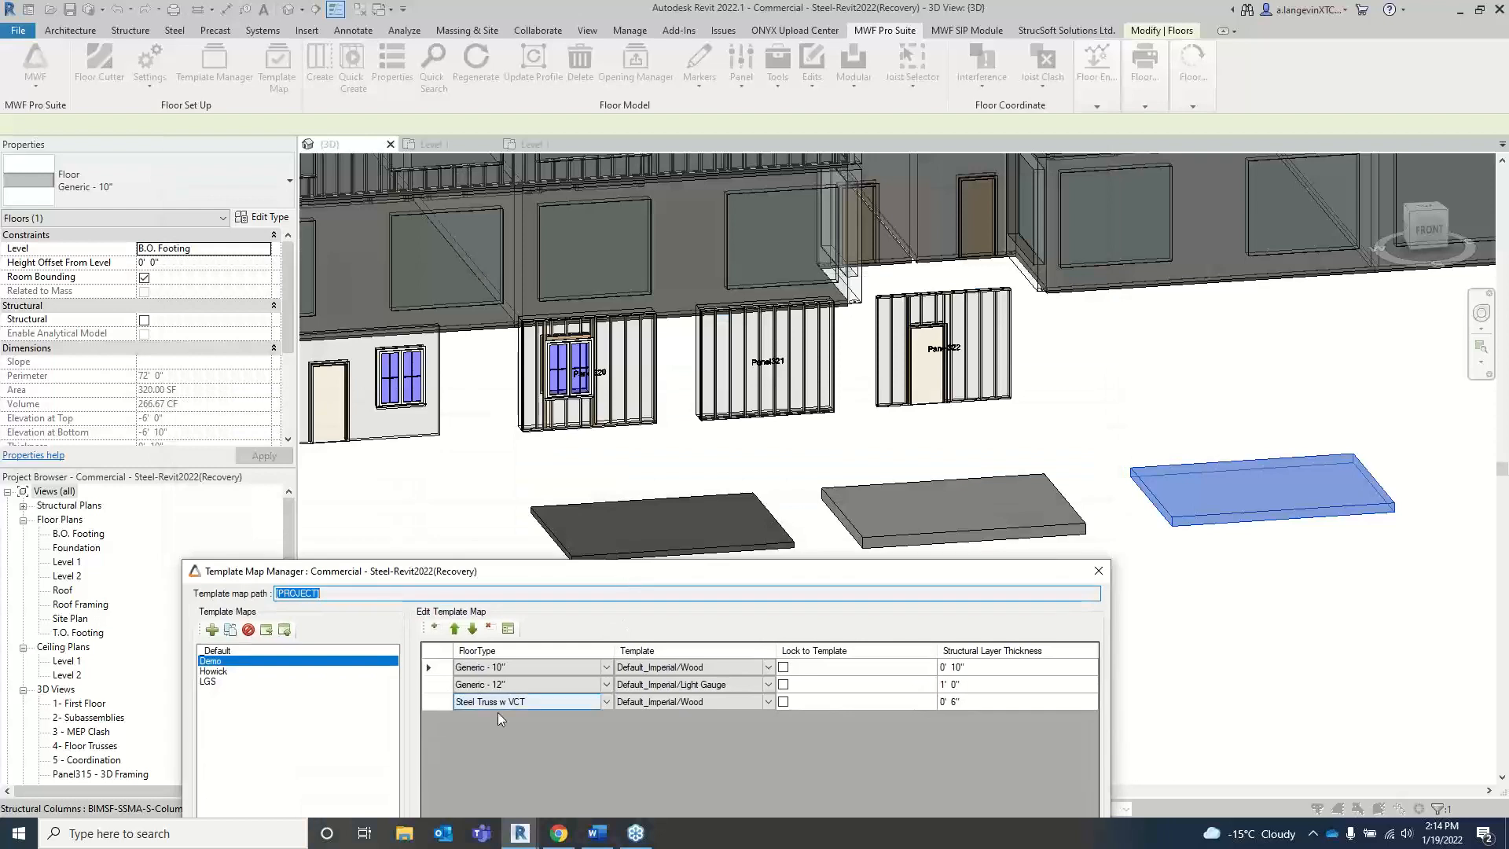
left_click(1098, 571)
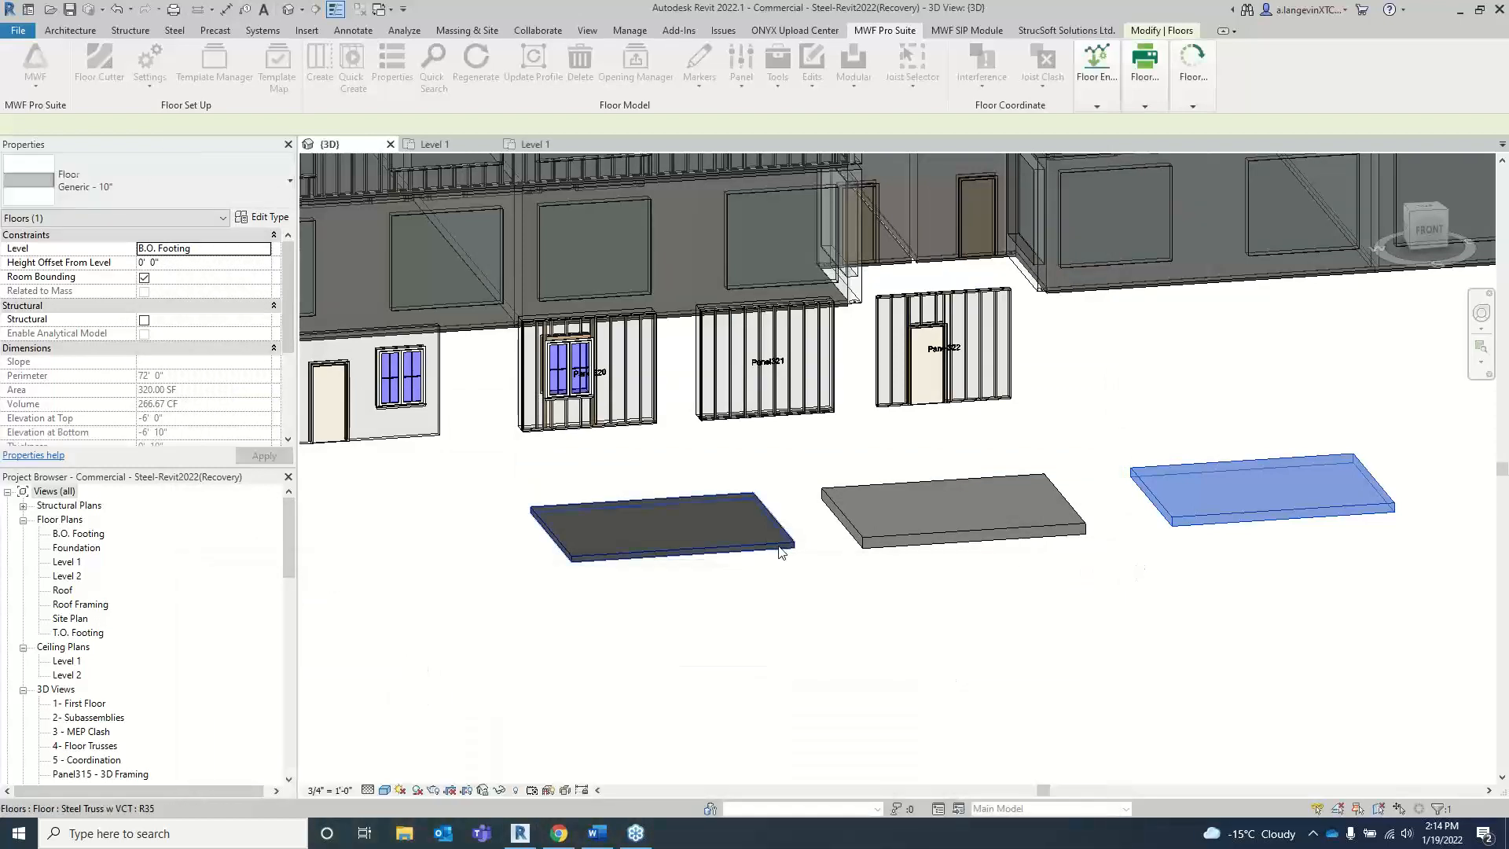
left_click(660, 525)
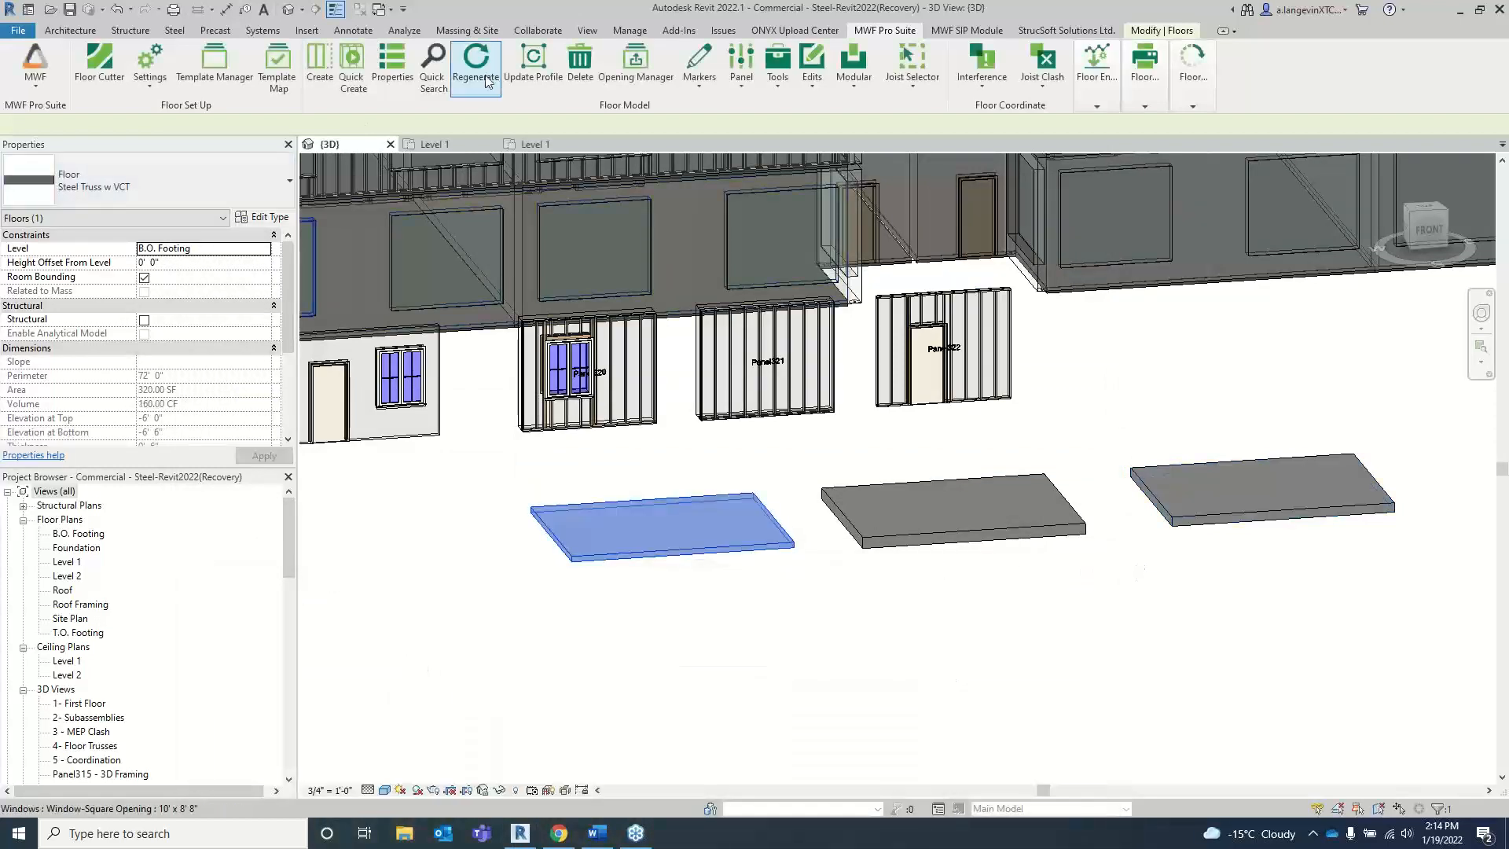
left_click(450, 490)
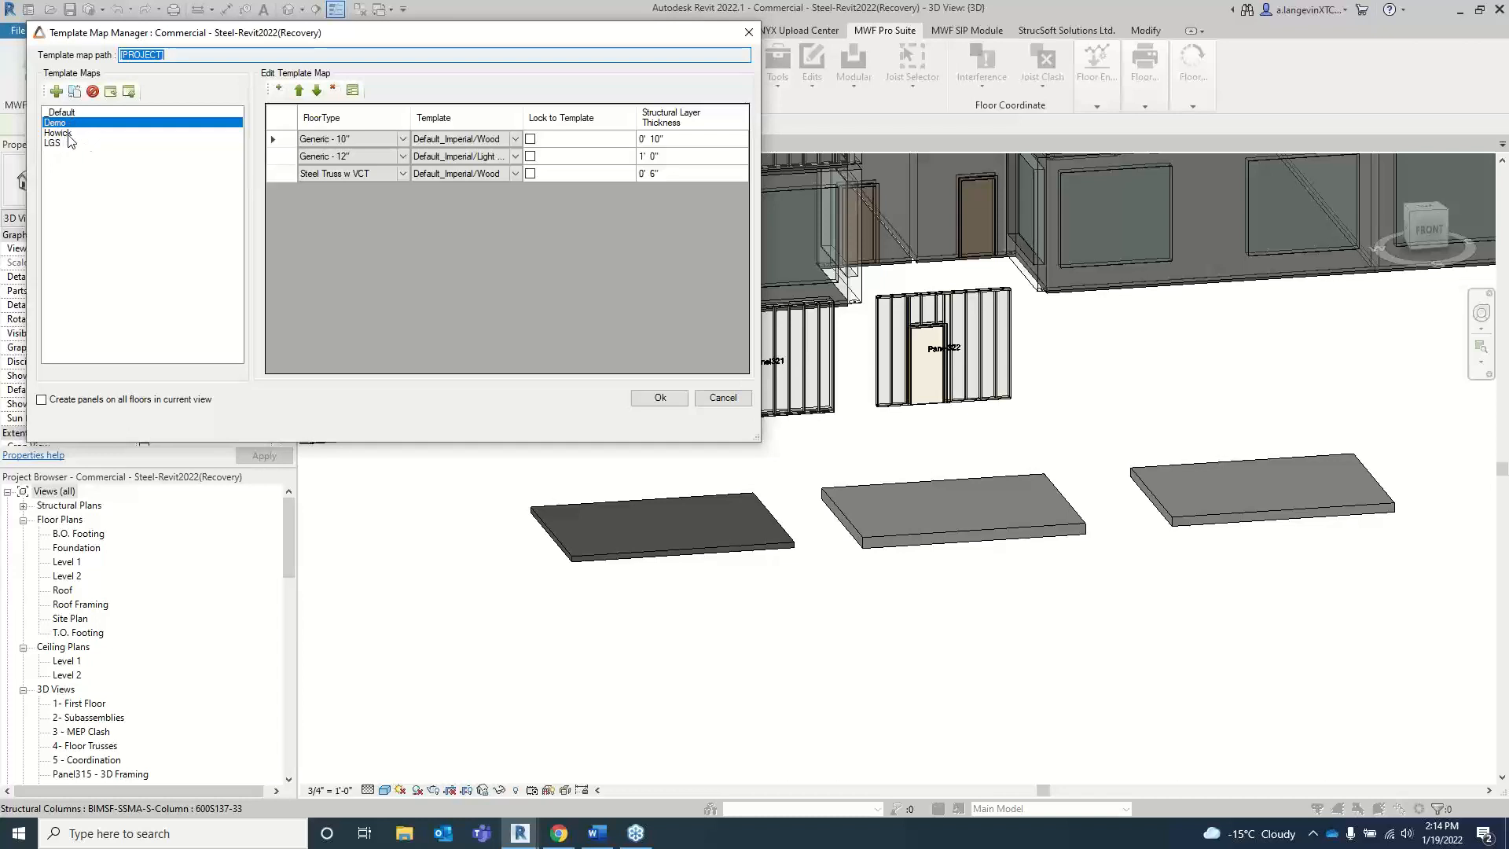
Step: Choose the Demo floor template map, widen its Template column to read the template assigned to each floor type, and accept it
left_click(68, 135)
left_click(65, 123)
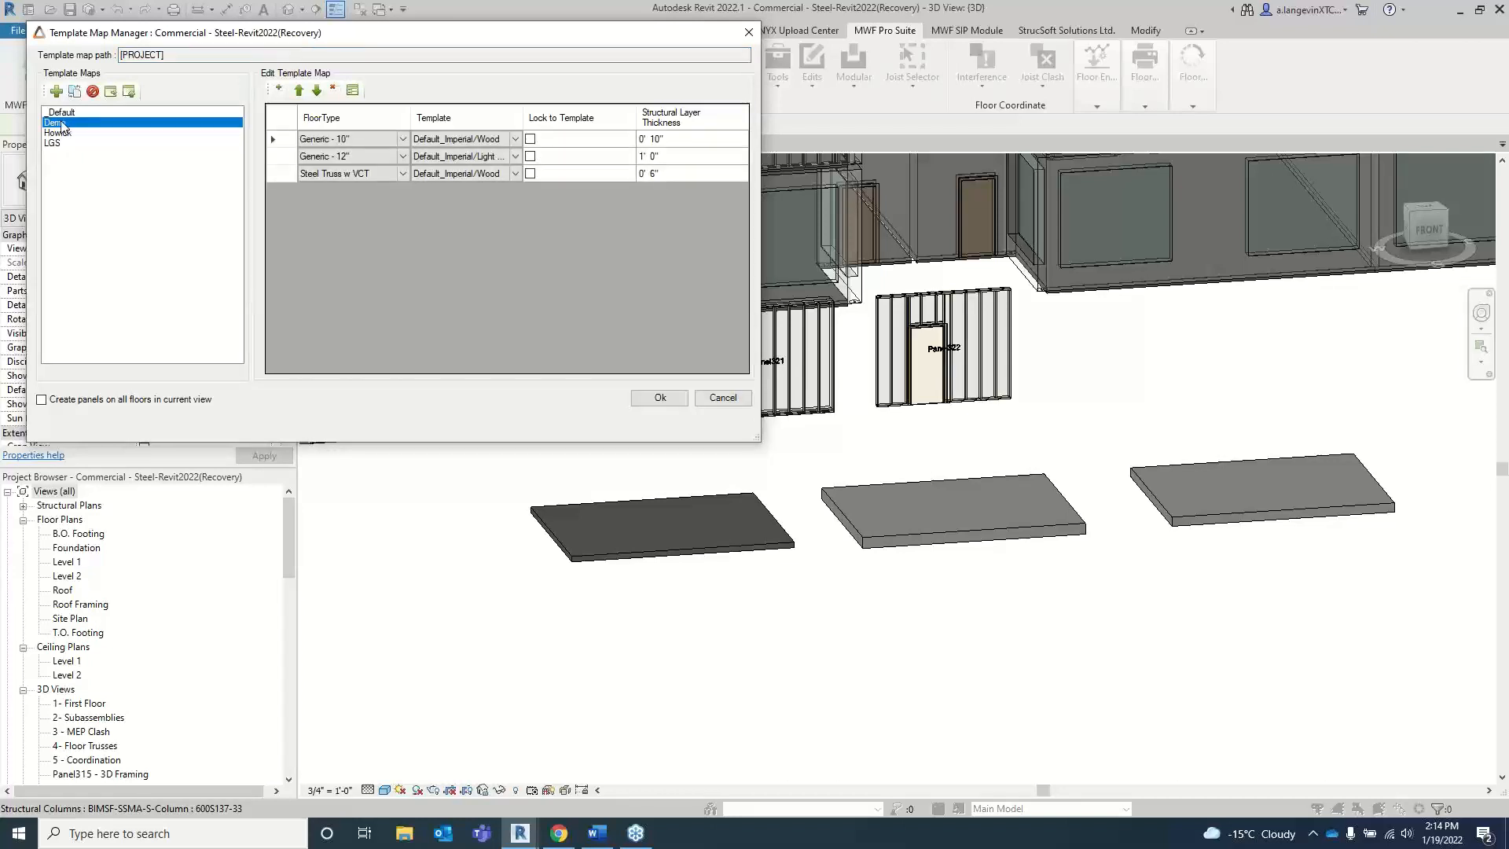
left_click(496, 139)
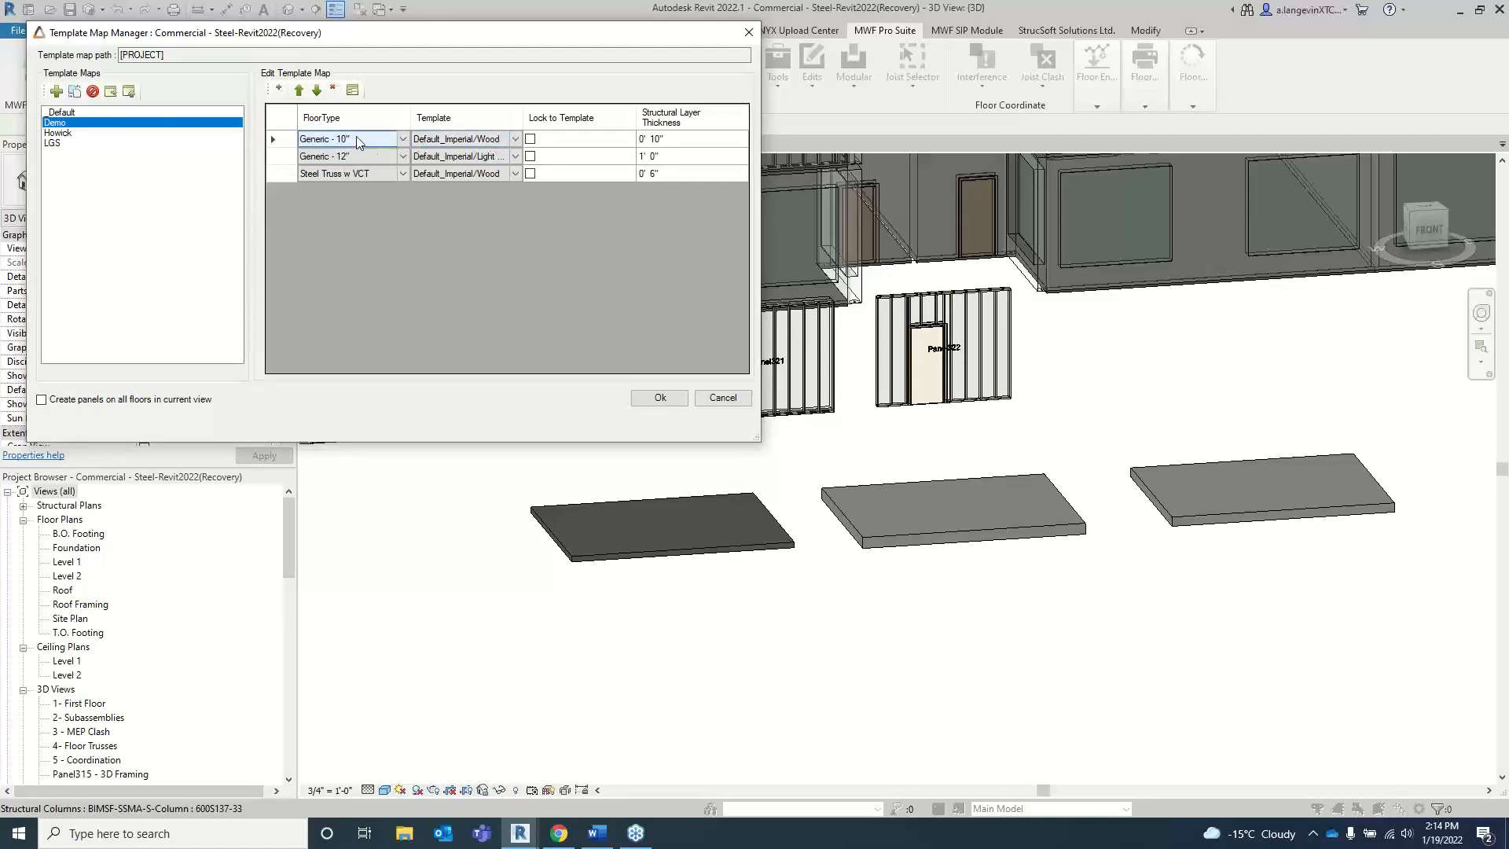
left_click(320, 178)
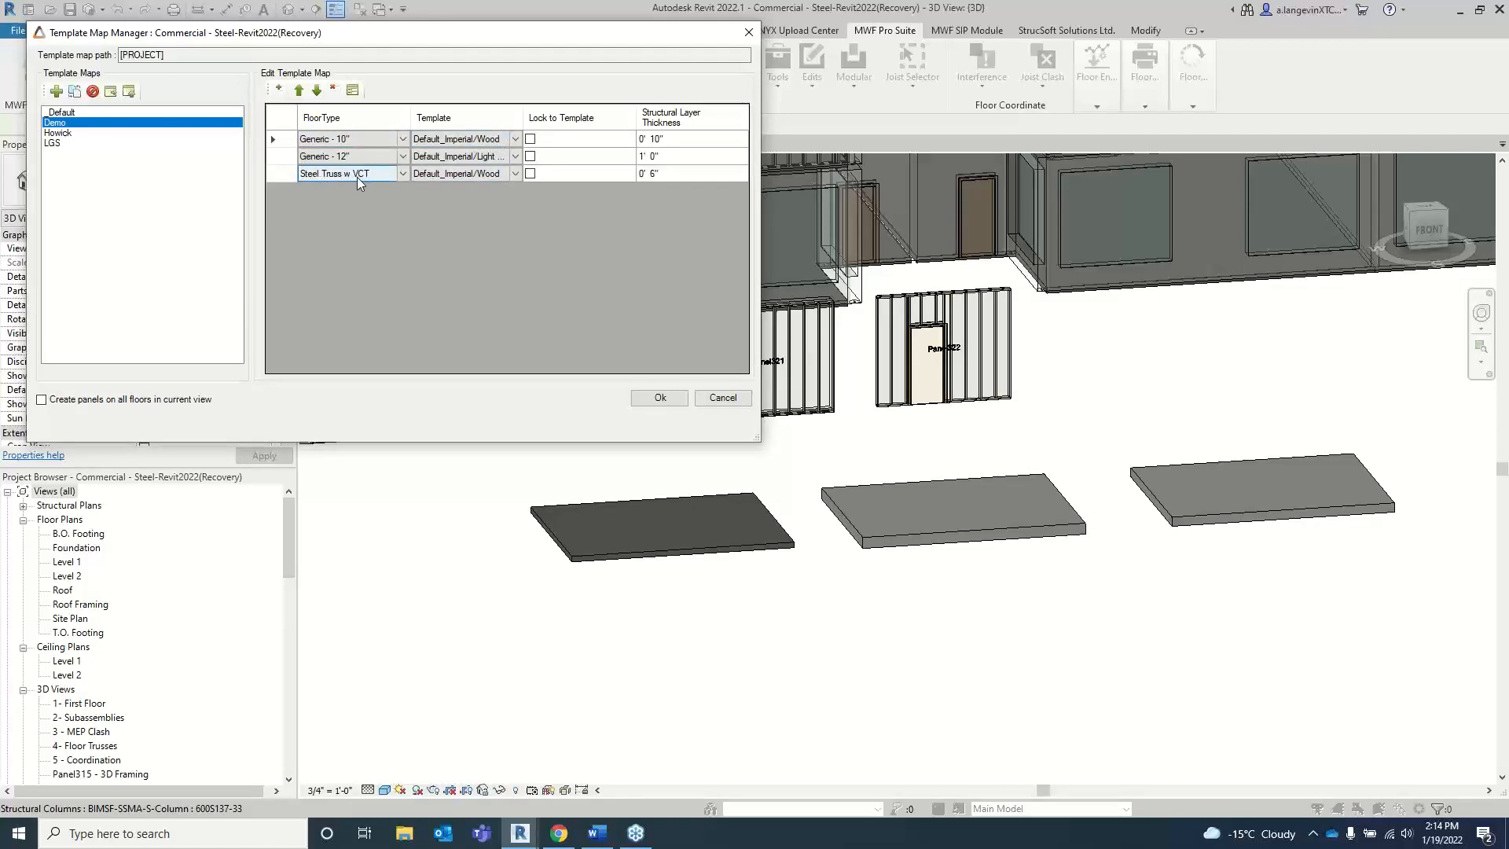
left_click(348, 156)
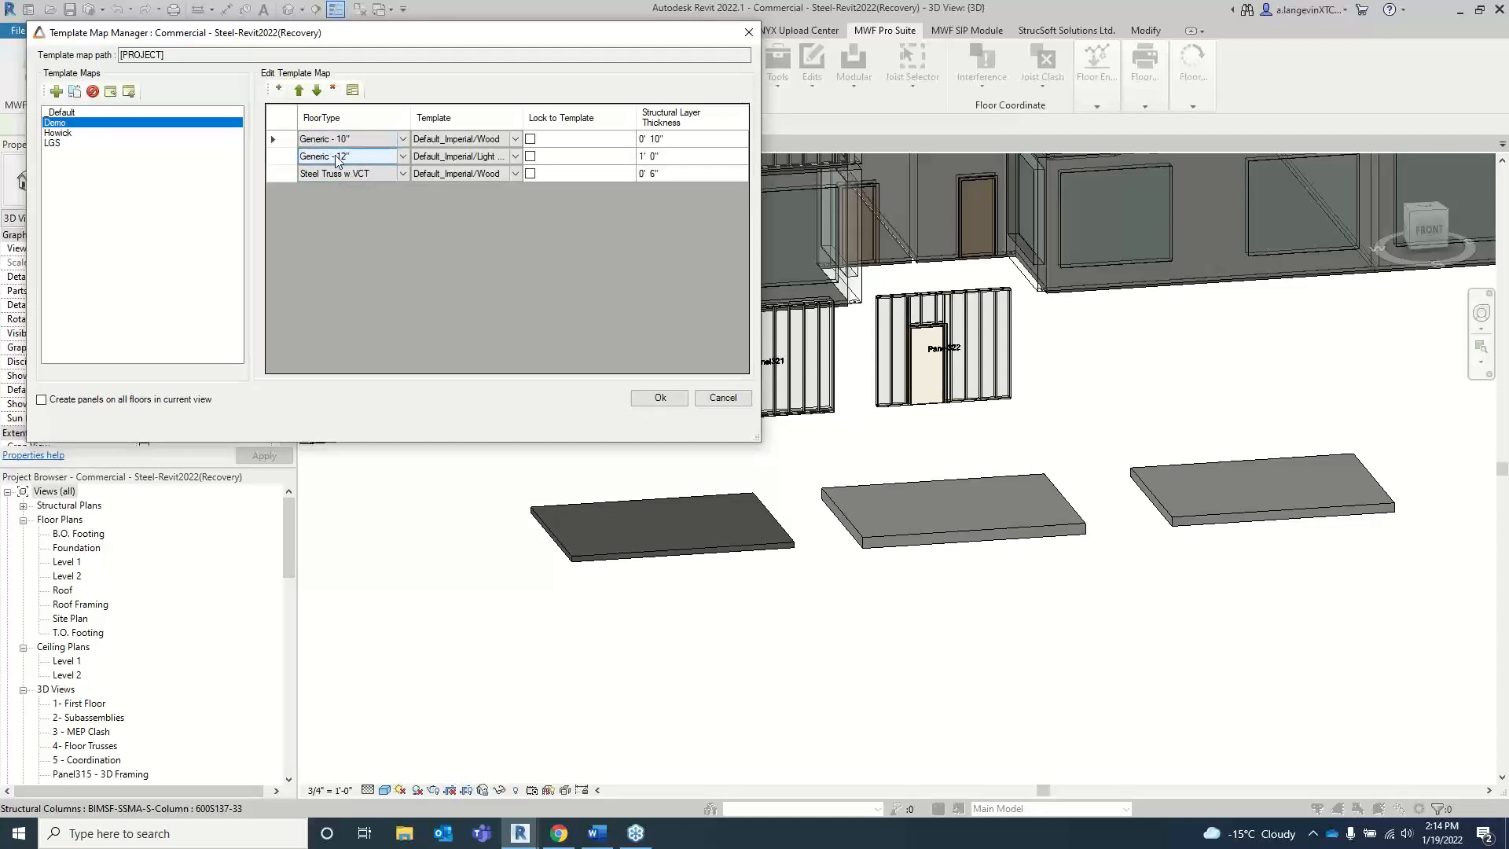
left_click_drag(577, 117, 621, 117)
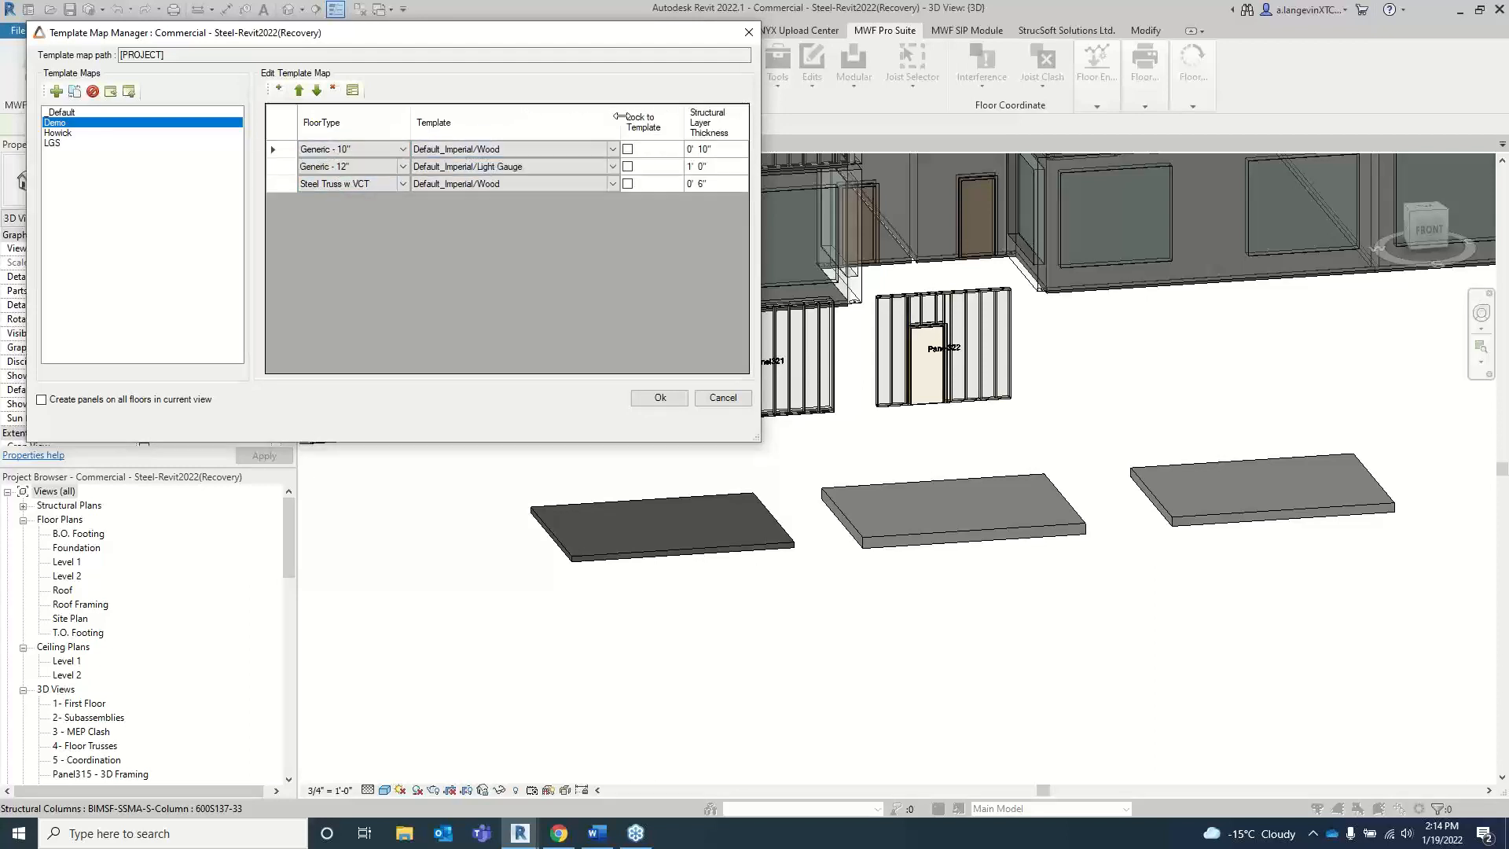
left_click(510, 167)
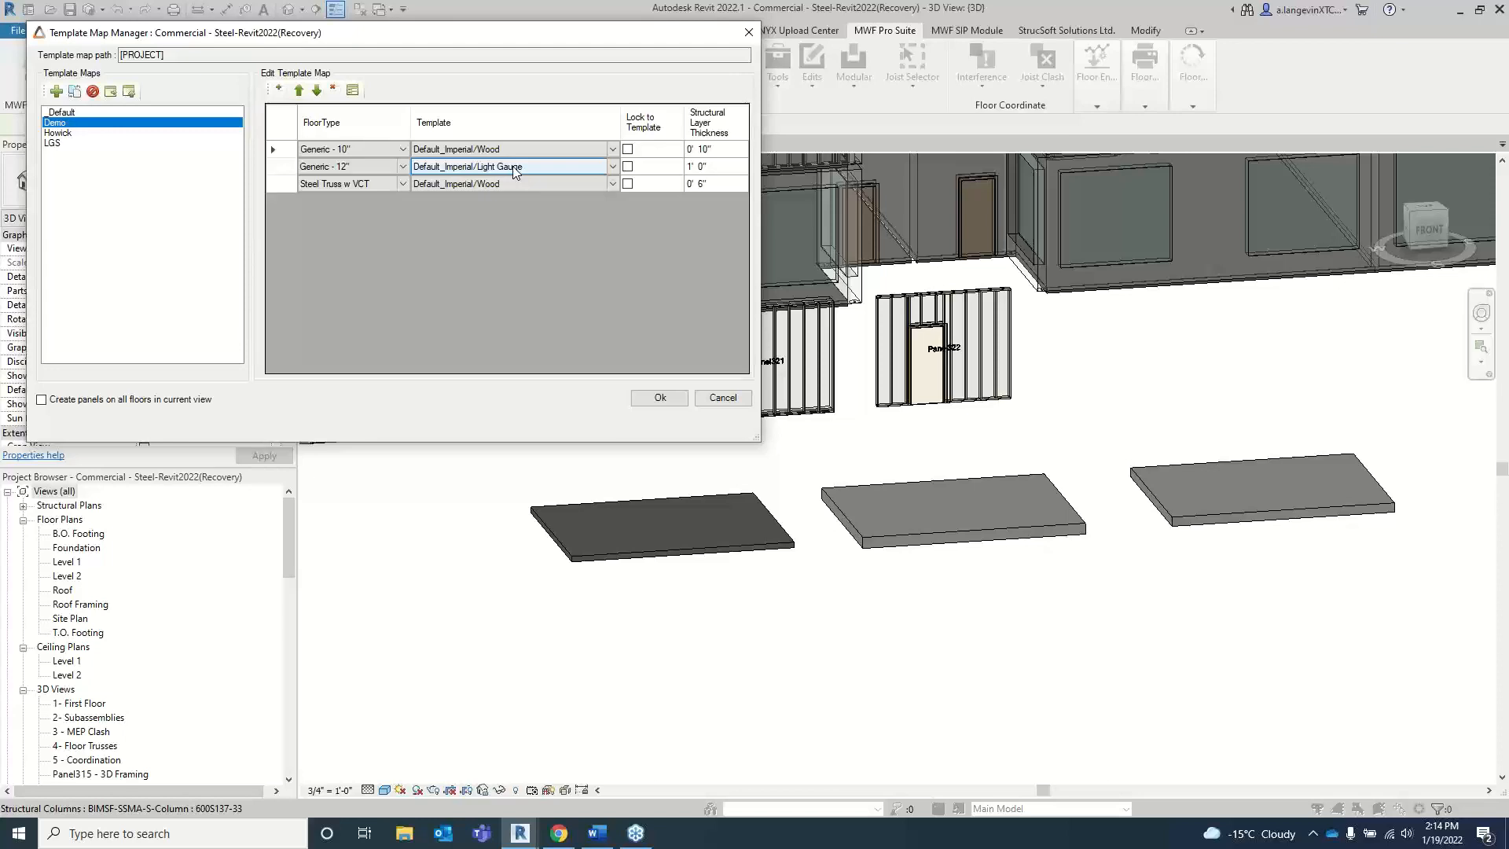
left_click(660, 399)
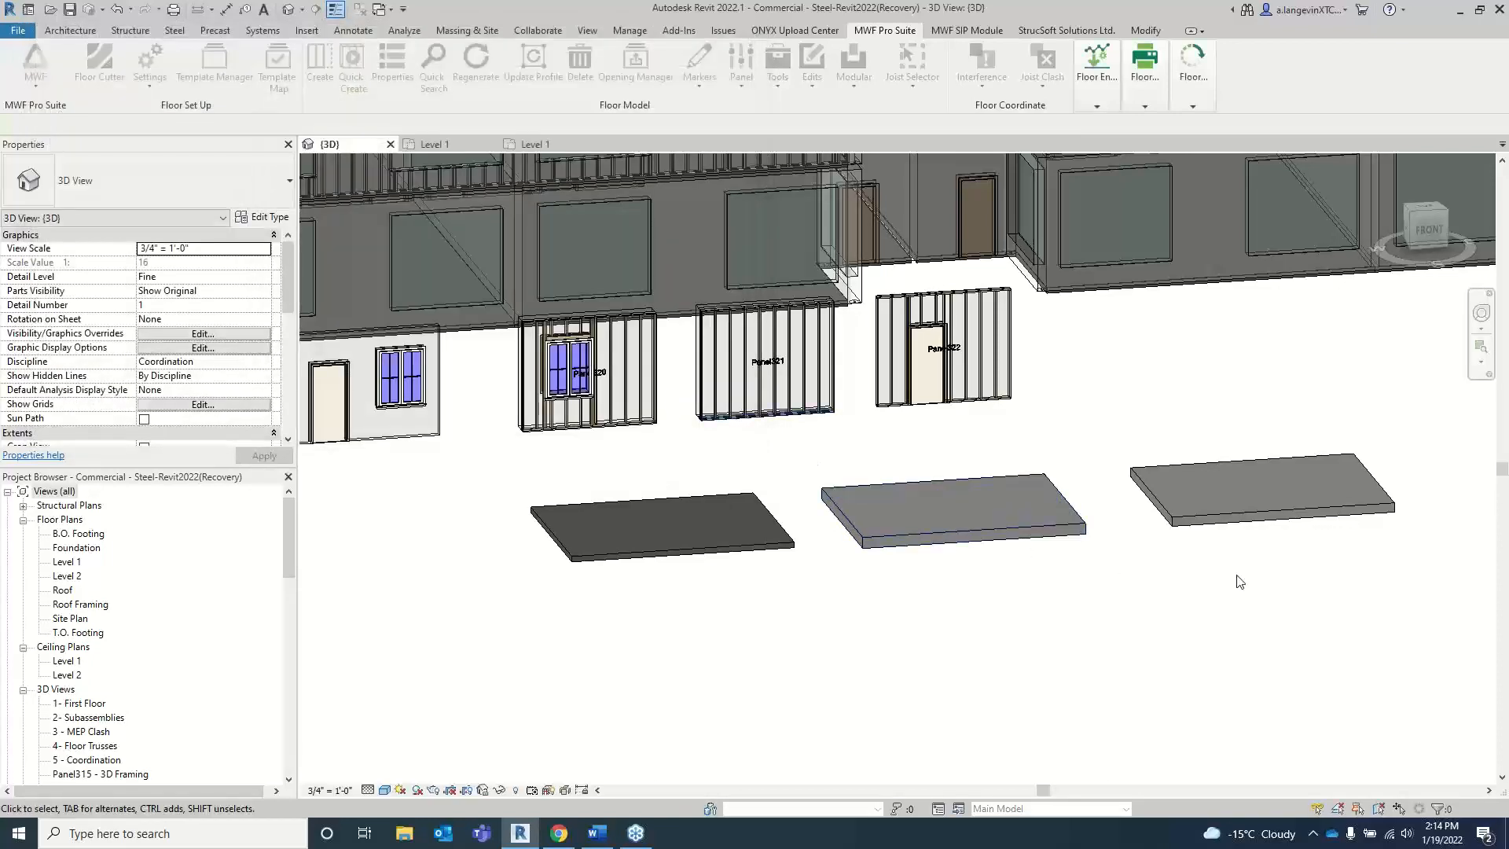
Step: Quick Create floor panels on all three slabs and inspect the direction arrows on the Steel Truss w VCT slab
left_click_drag(1320, 593, 625, 484)
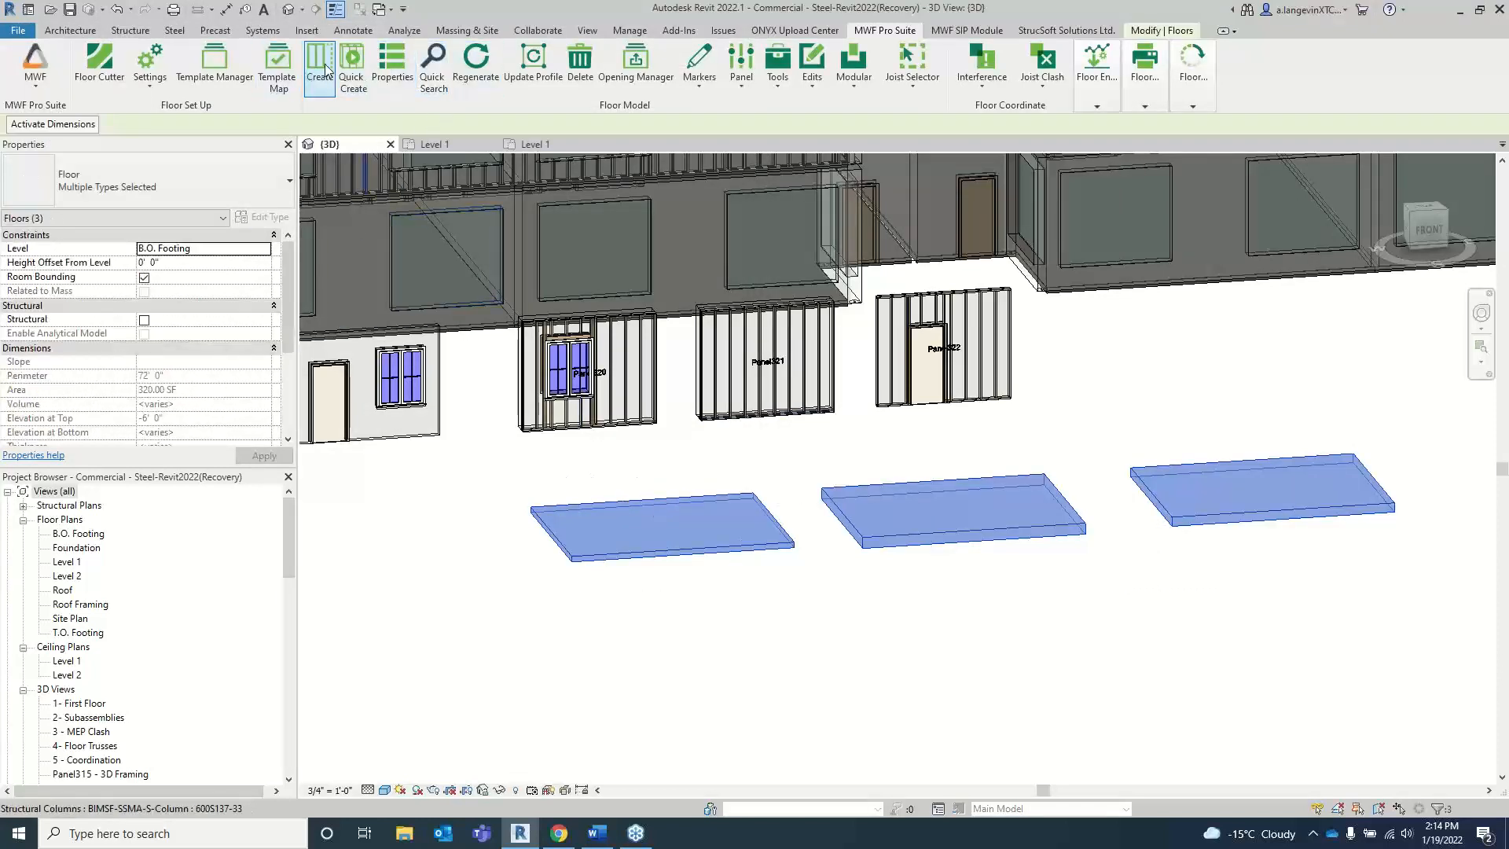
left_click(360, 67)
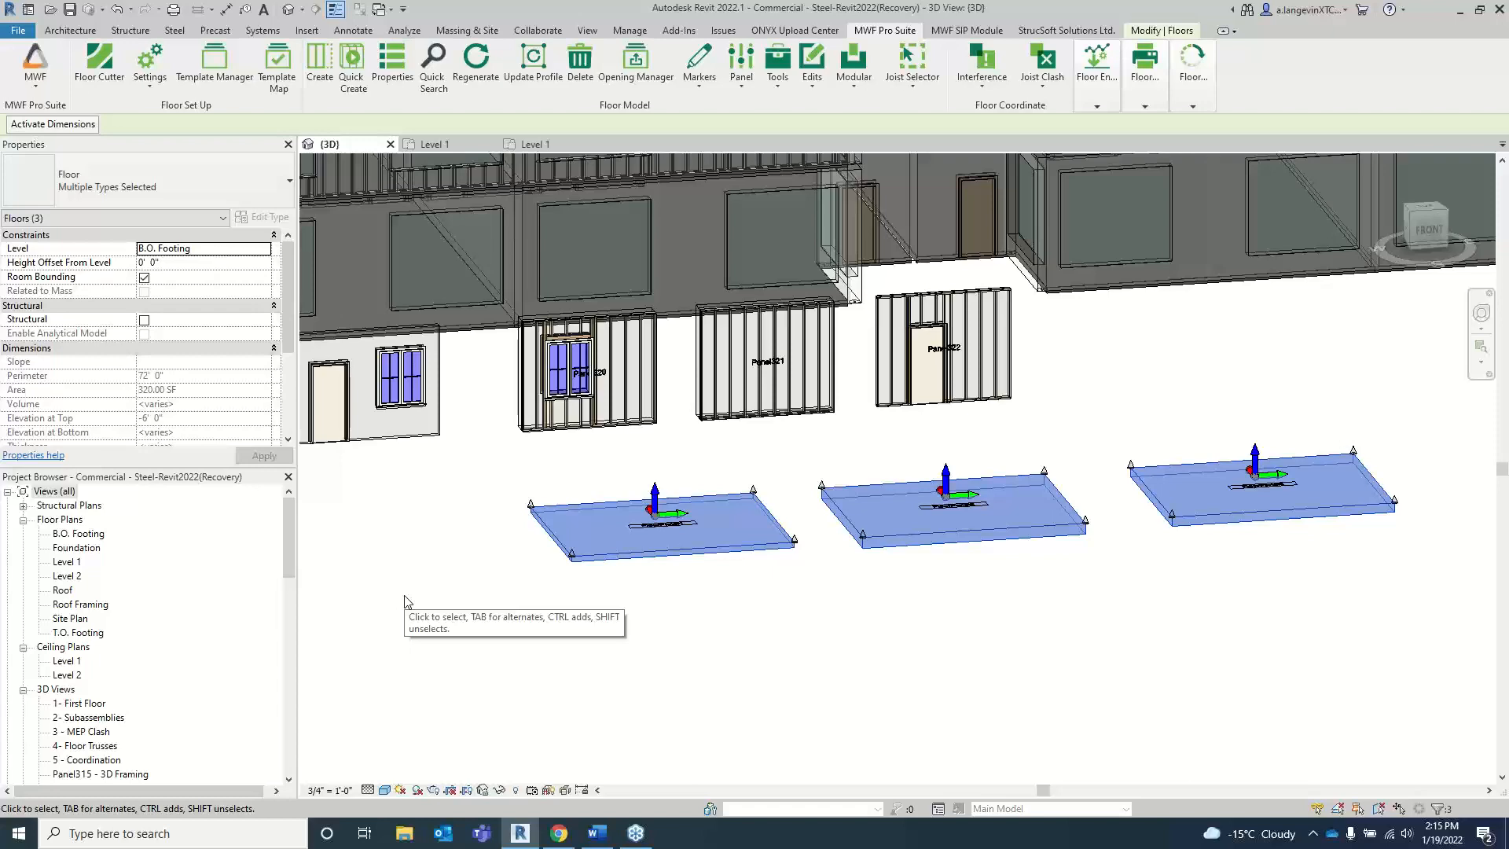
scroll(644, 518, "up", 5)
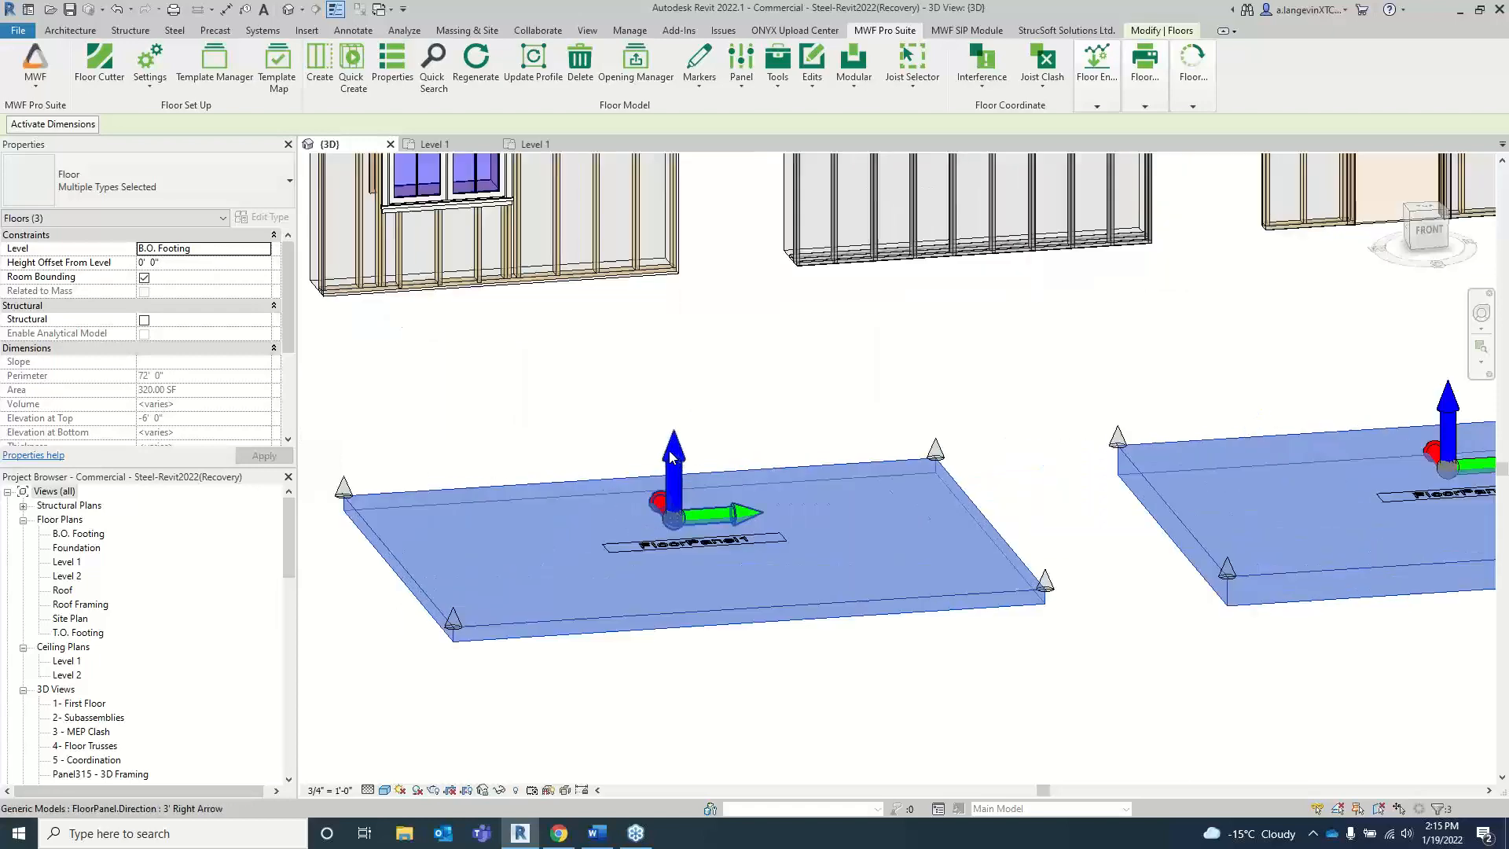
middle_click_drag(672, 456, 733, 458)
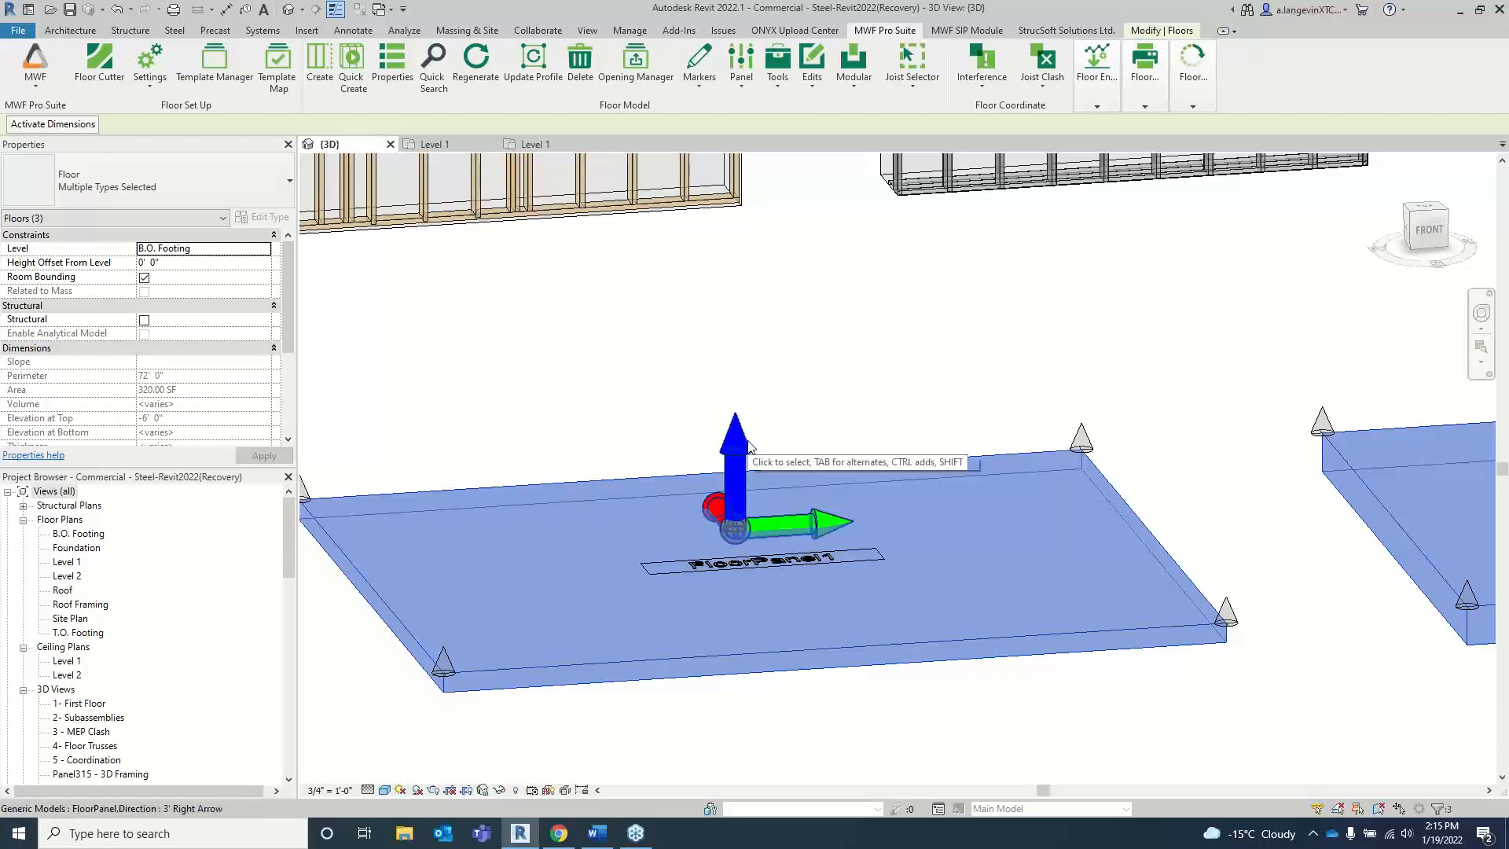
scroll(802, 427, "down", 3)
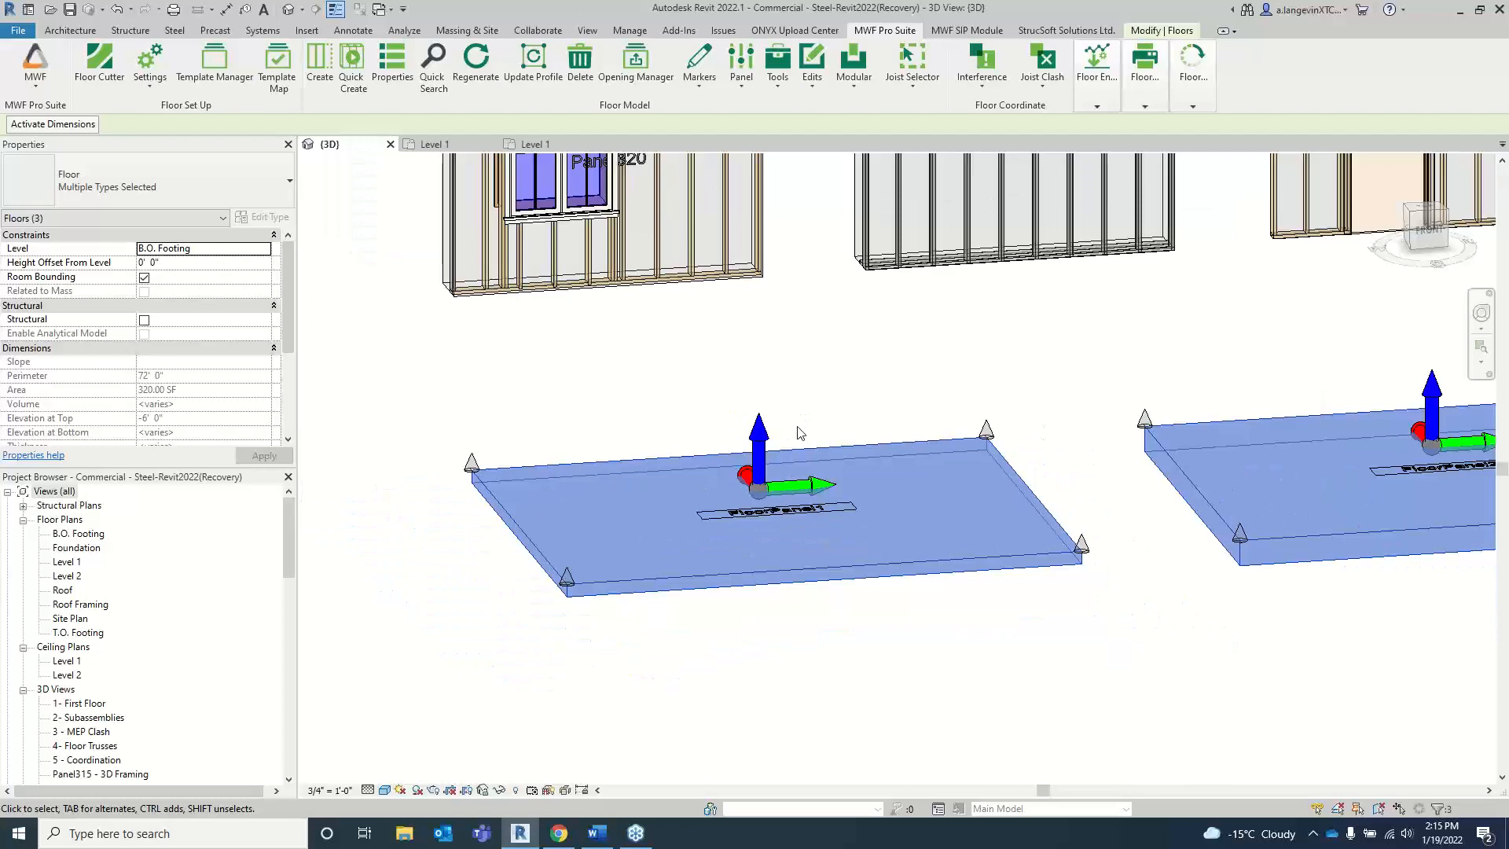
middle_click_drag(798, 432, 808, 471, "shift")
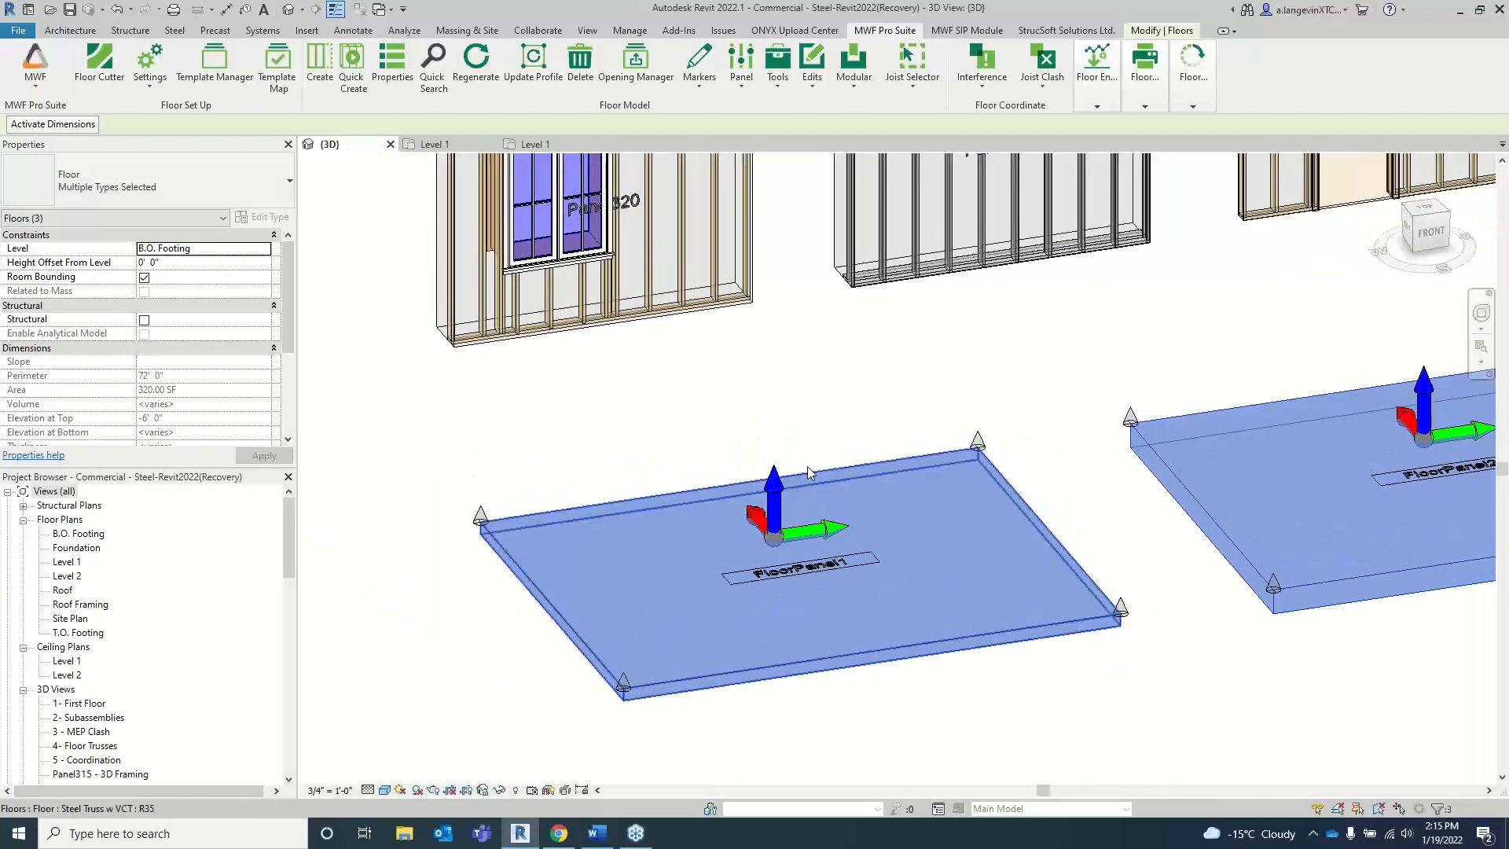
middle_click_drag(991, 612, 823, 428)
left_click(949, 563)
Step: Select the three floor panels together and regenerate them to build their joist framing
scroll(948, 563, "down", 3)
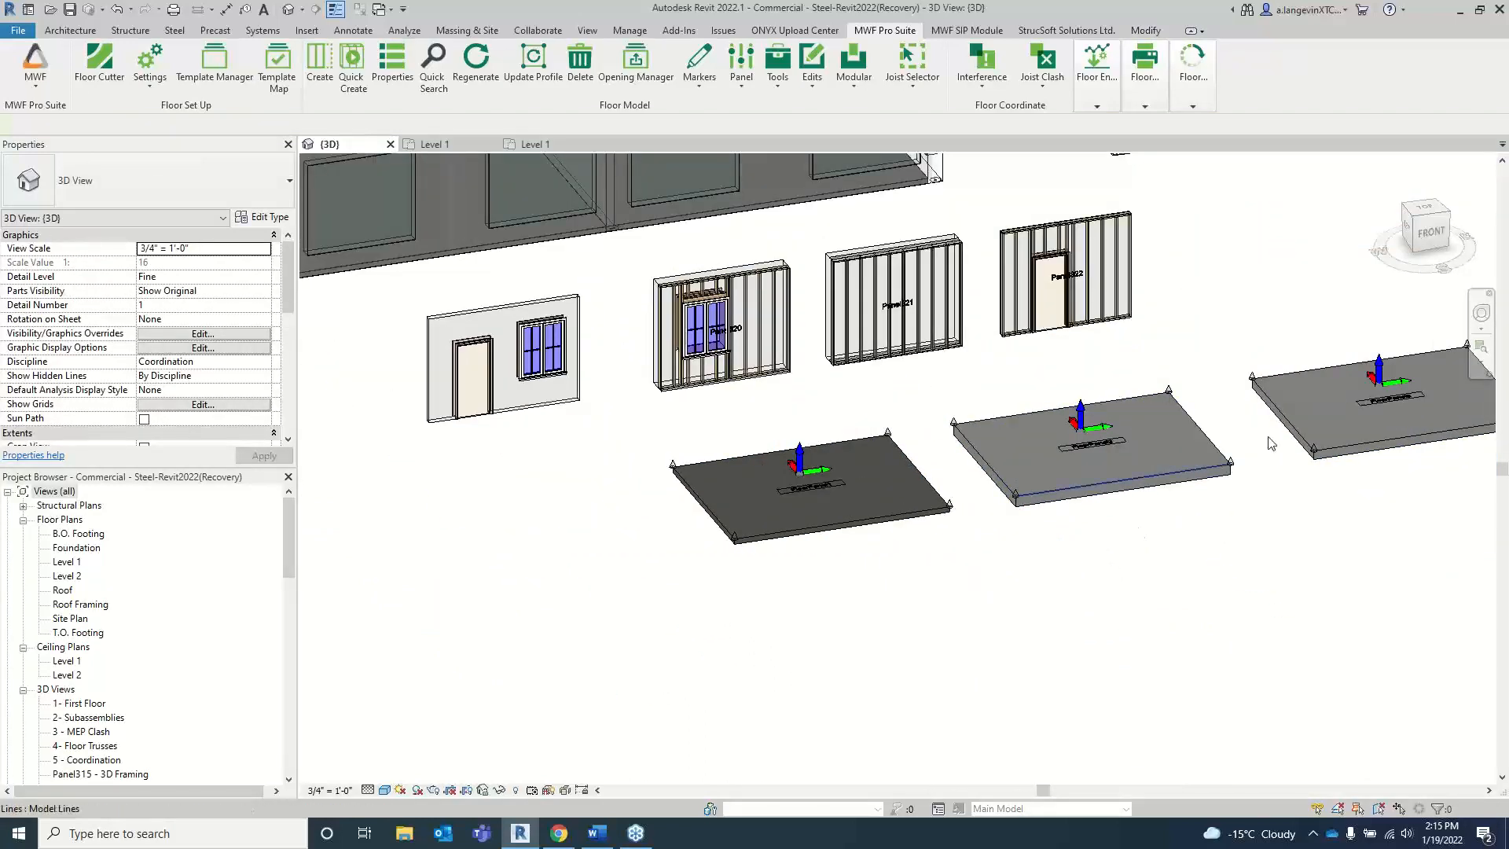
left_click_drag(1347, 525, 794, 436)
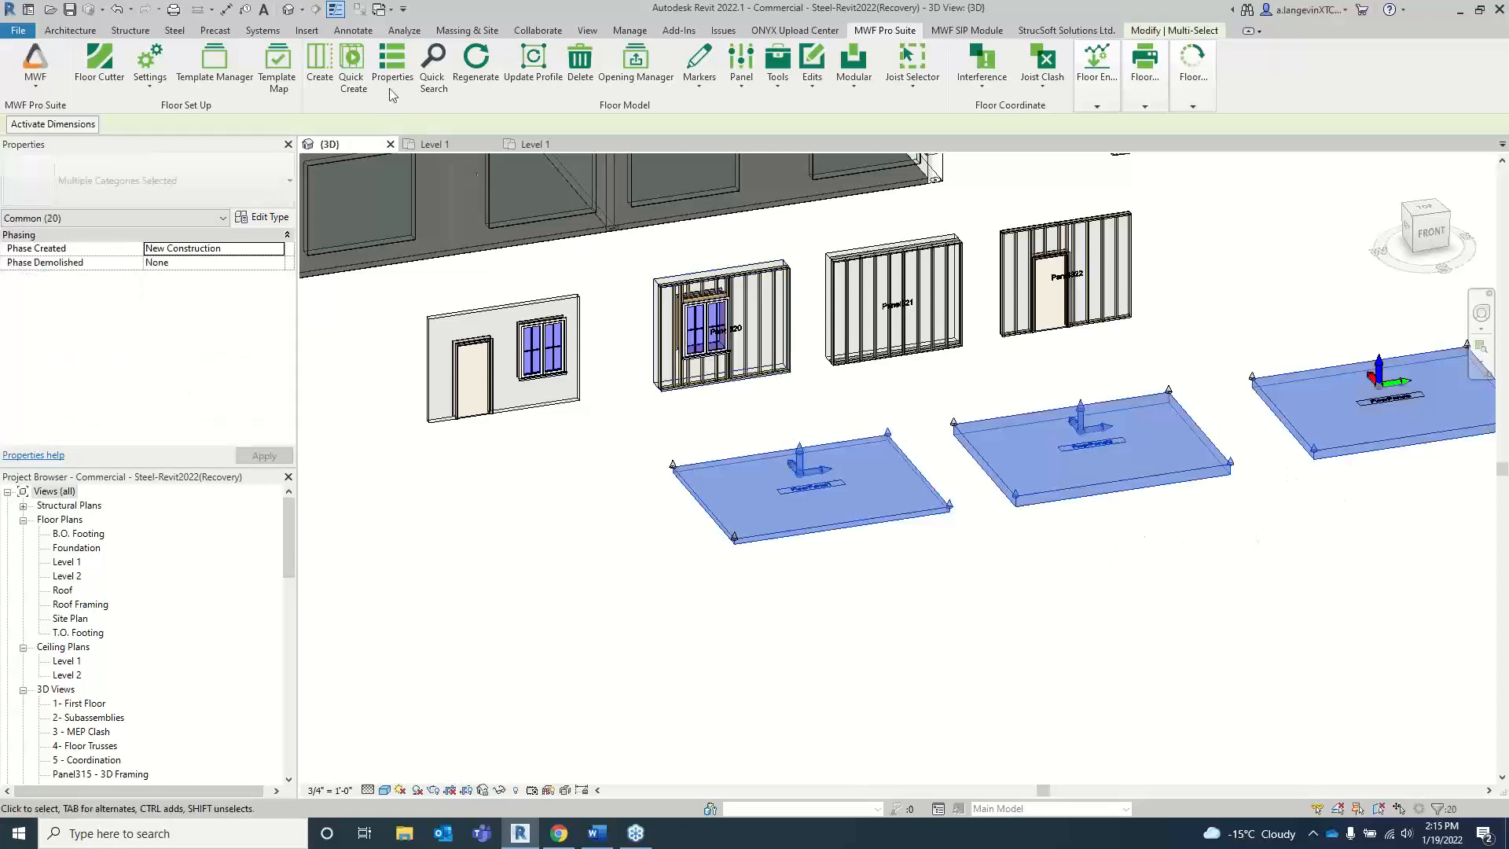
left_click(485, 63)
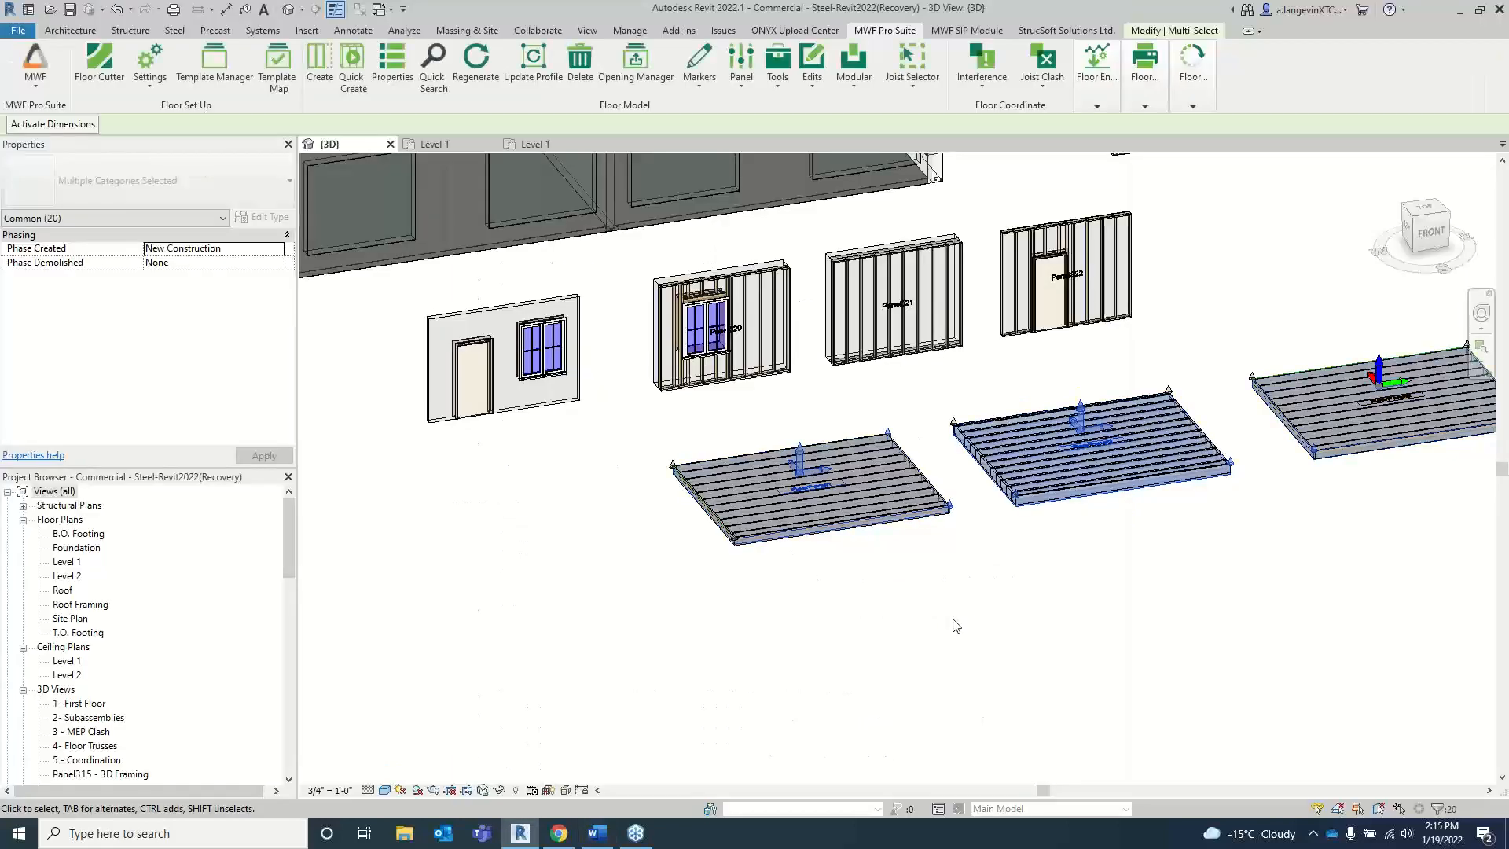
Step: Examine the framing of the three floor panels up close, selecting a joist in the first and an edge line of the third
scroll(960, 492, "up", 4)
left_click(950, 500)
left_click(881, 514)
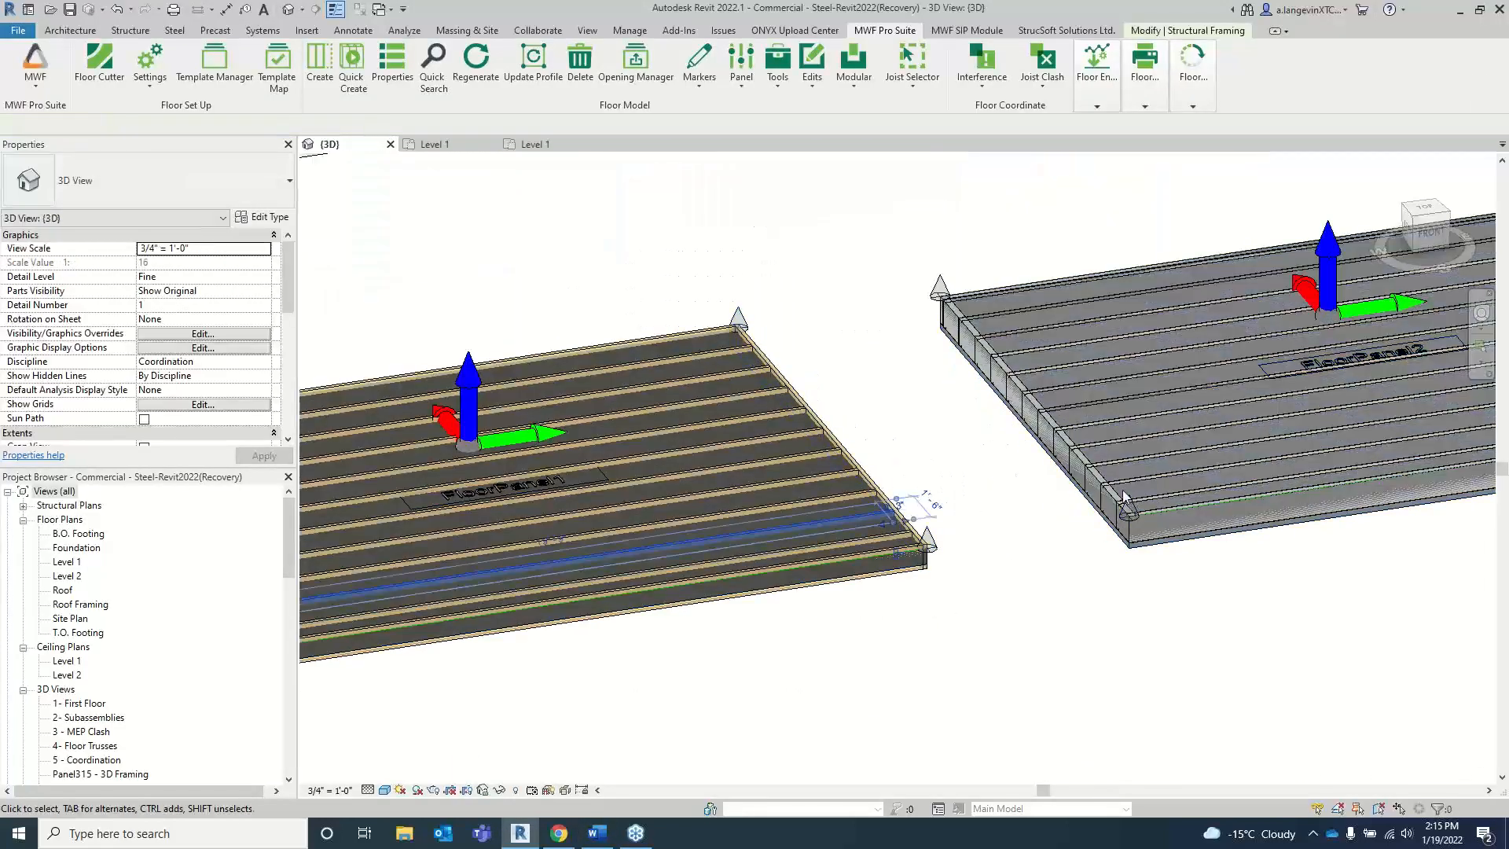
middle_click_drag(1051, 561, 622, 620)
middle_click_drag(1377, 477, 914, 543)
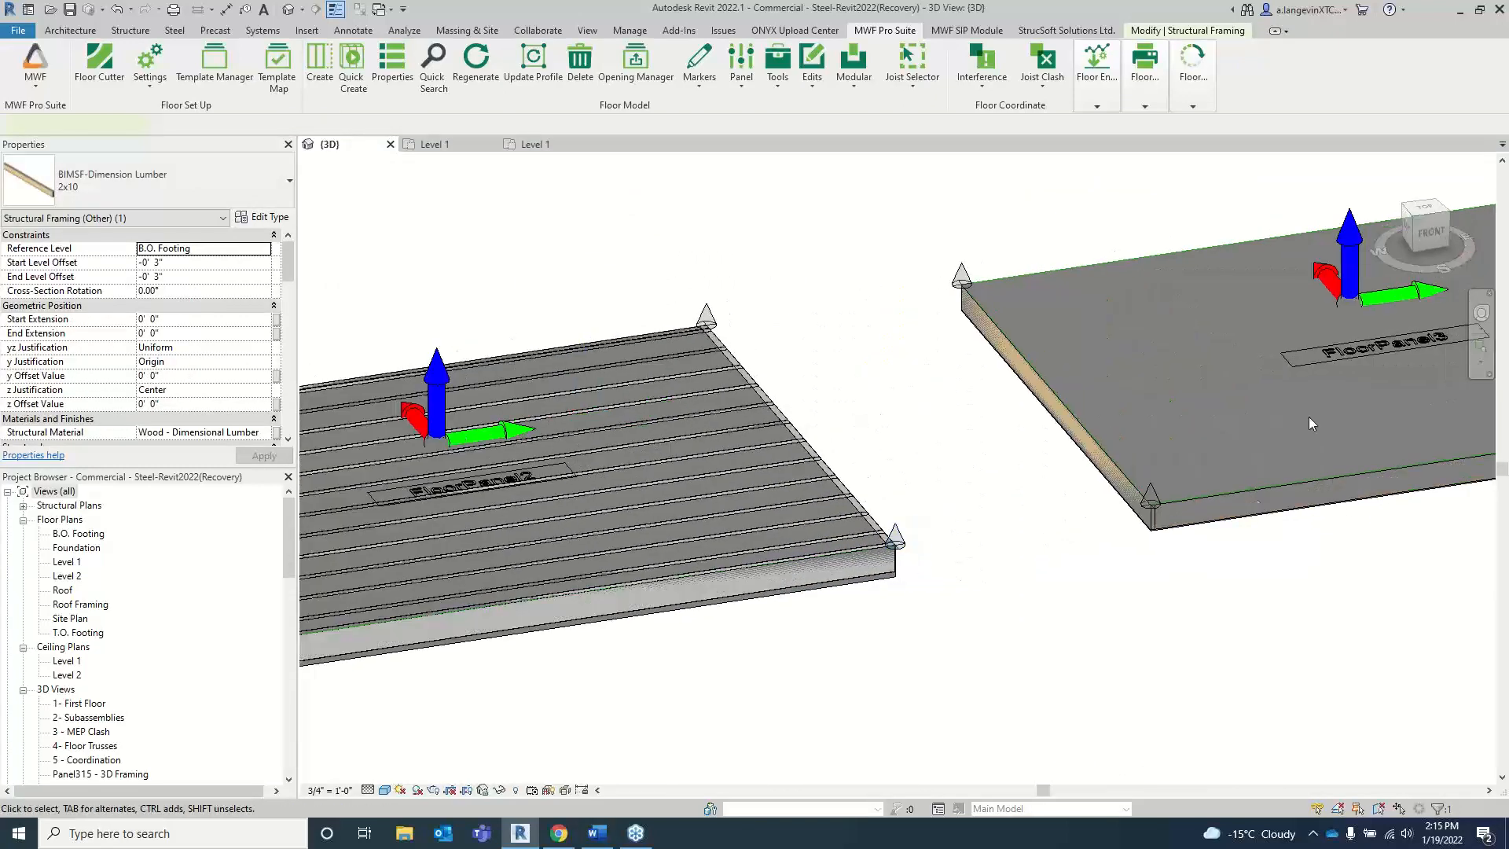
left_click(1214, 493)
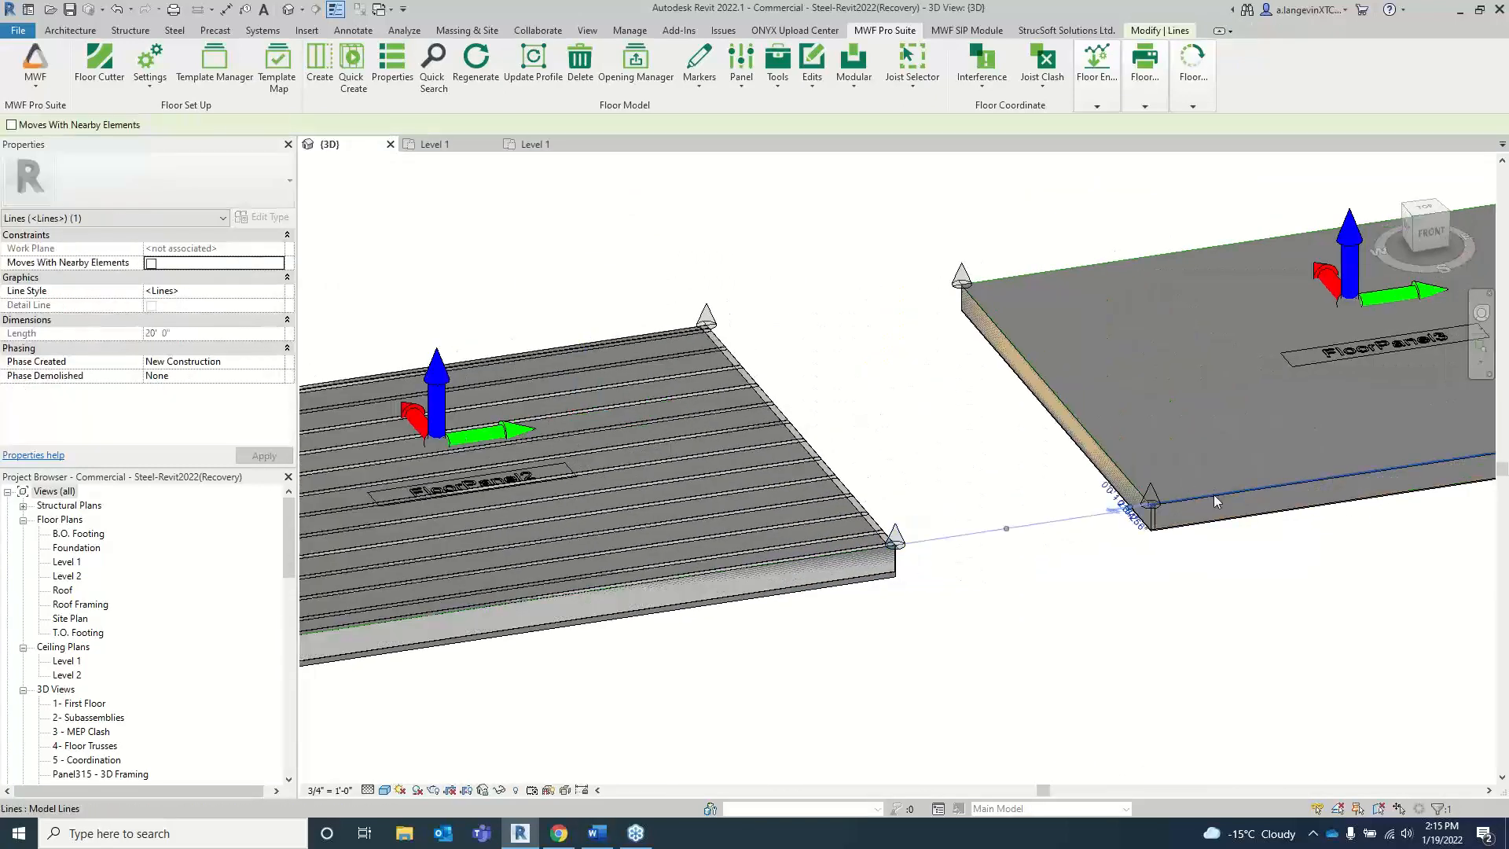
Step: Check the member types of the third floor panel's edge joist and of a joist in the second floor panel
left_click(1138, 499)
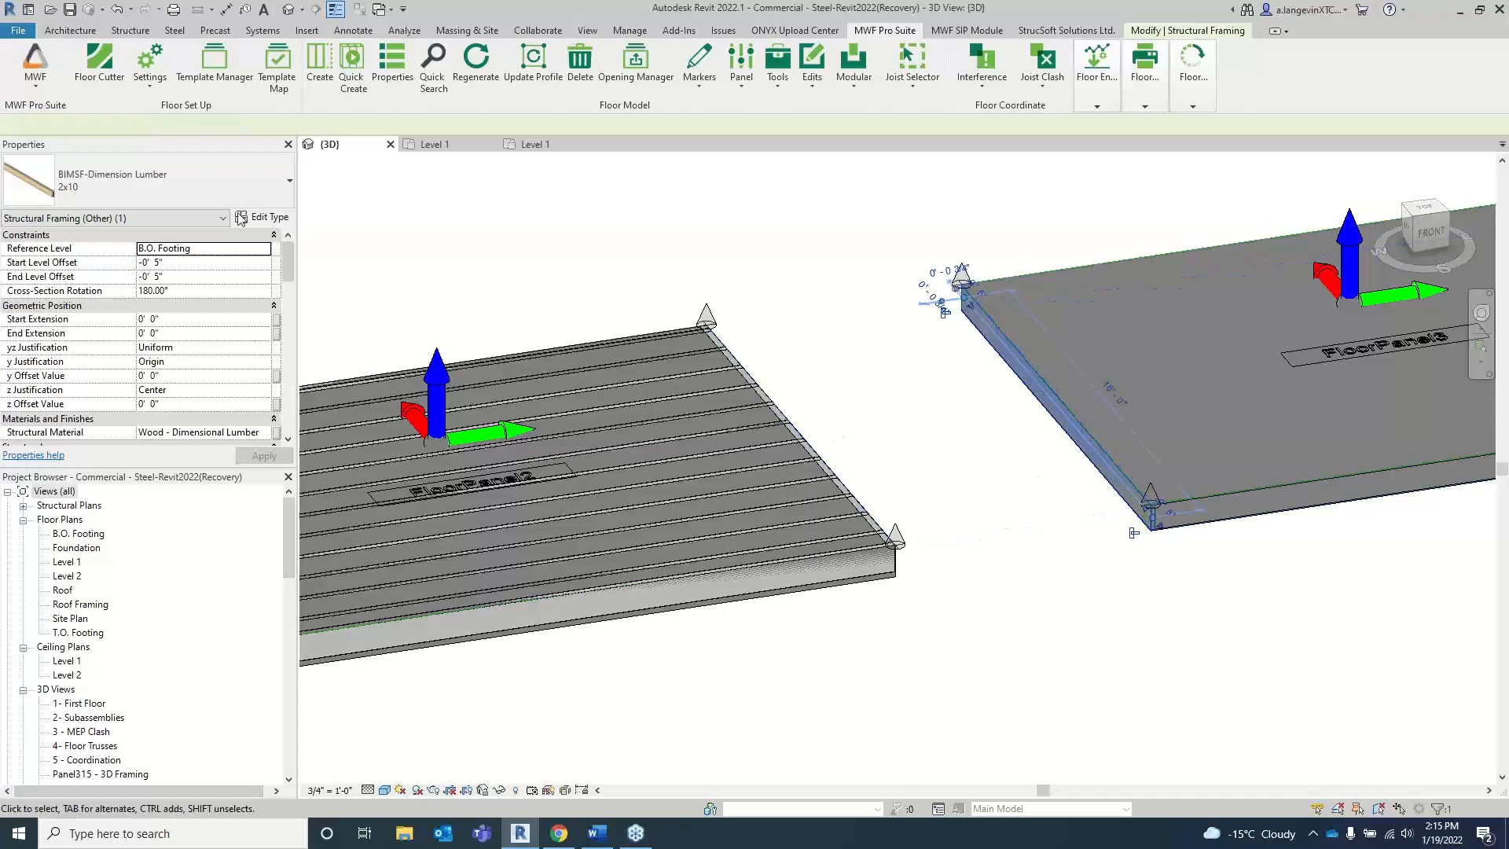
key("Escape")
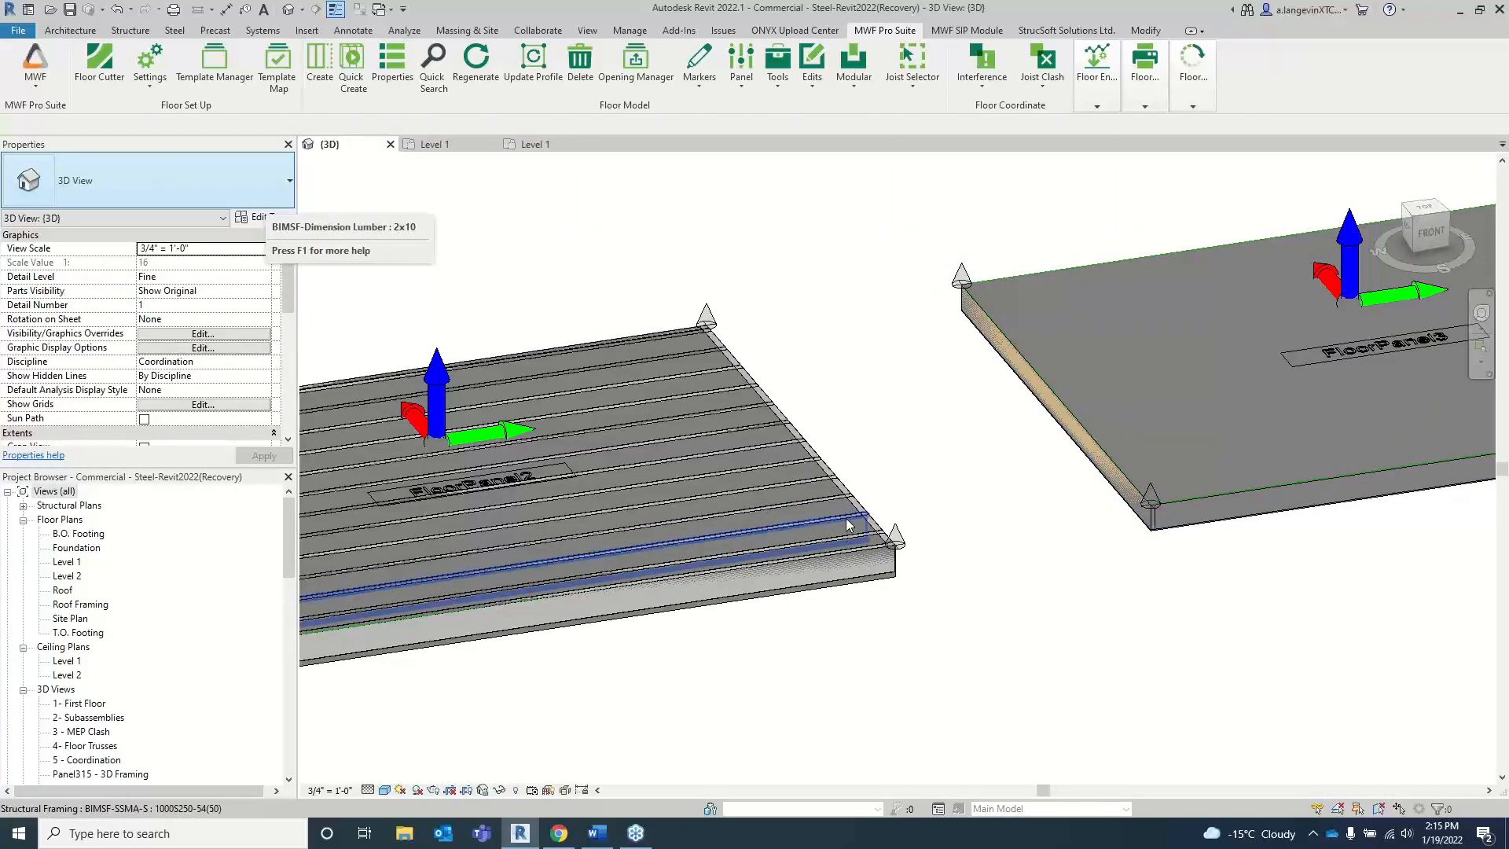
left_click(848, 525)
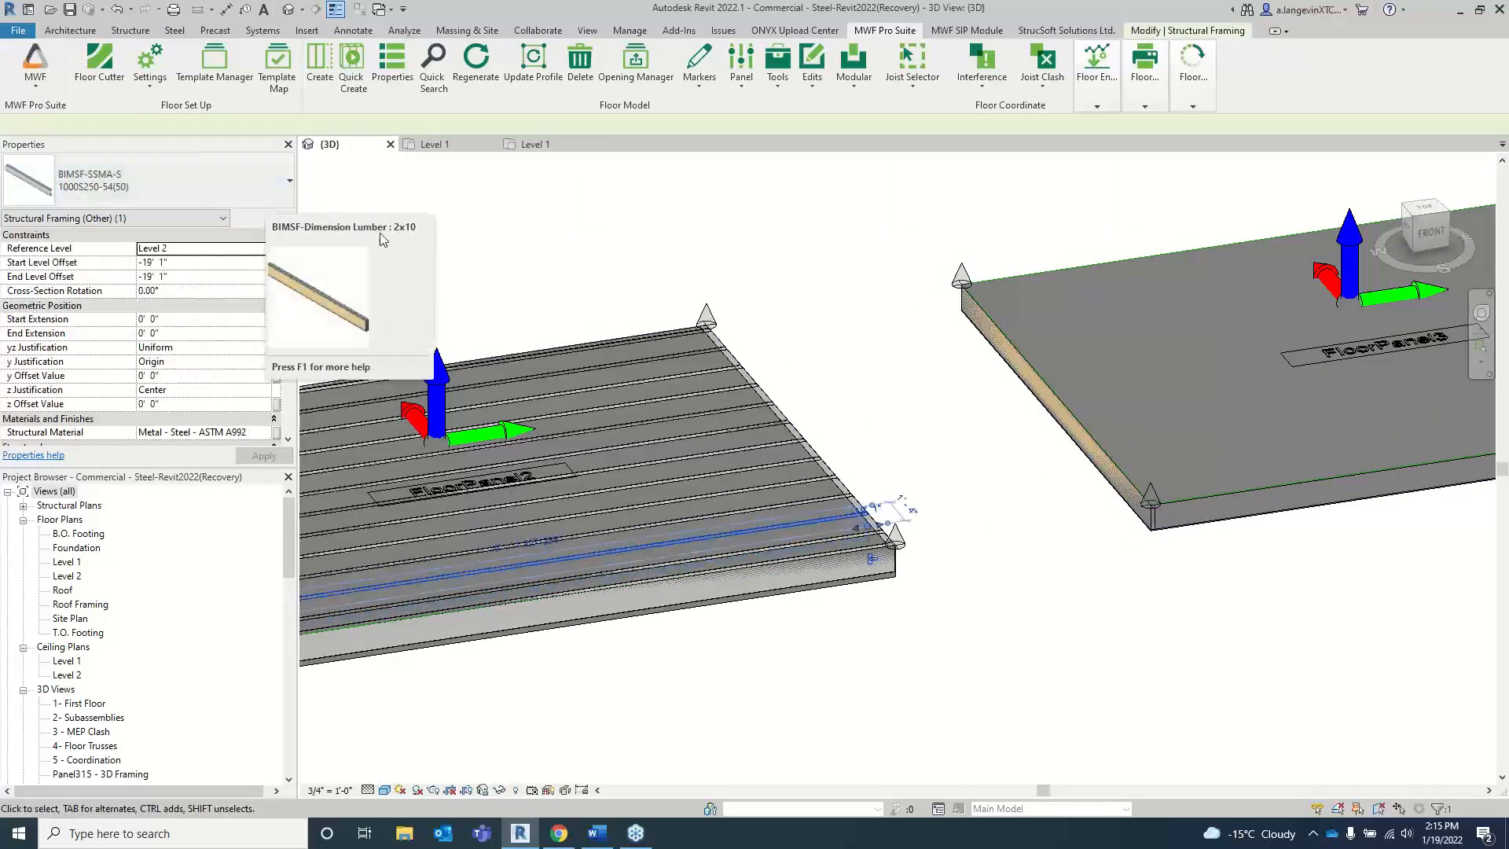
middle_click_drag(375, 354, 687, 298)
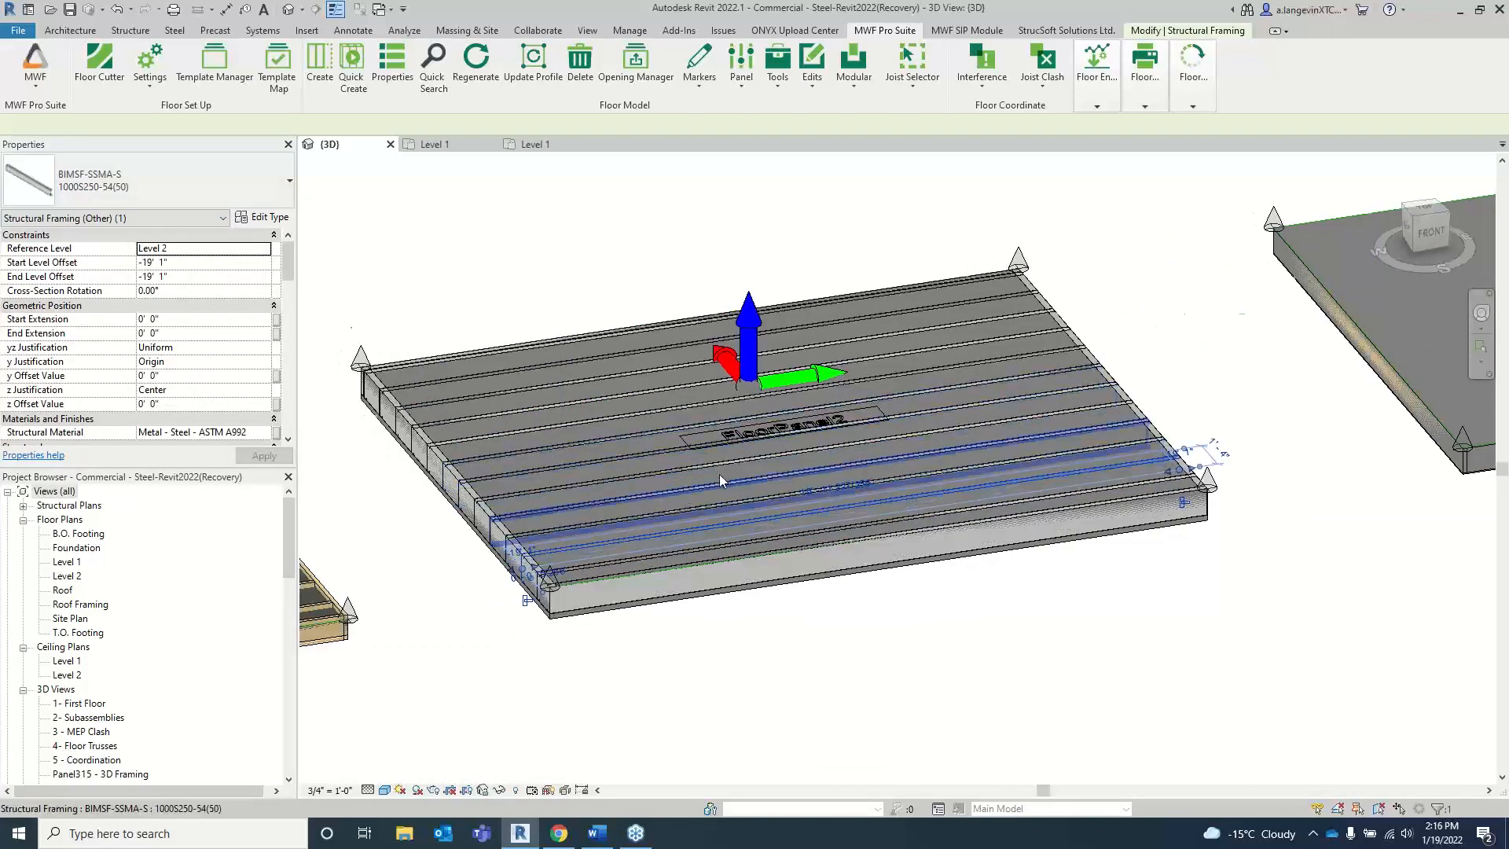
scroll(719, 474, "down", 3)
left_click(835, 576)
middle_click_drag(841, 578, 830, 613, "shift")
scroll(812, 557, "down", 3)
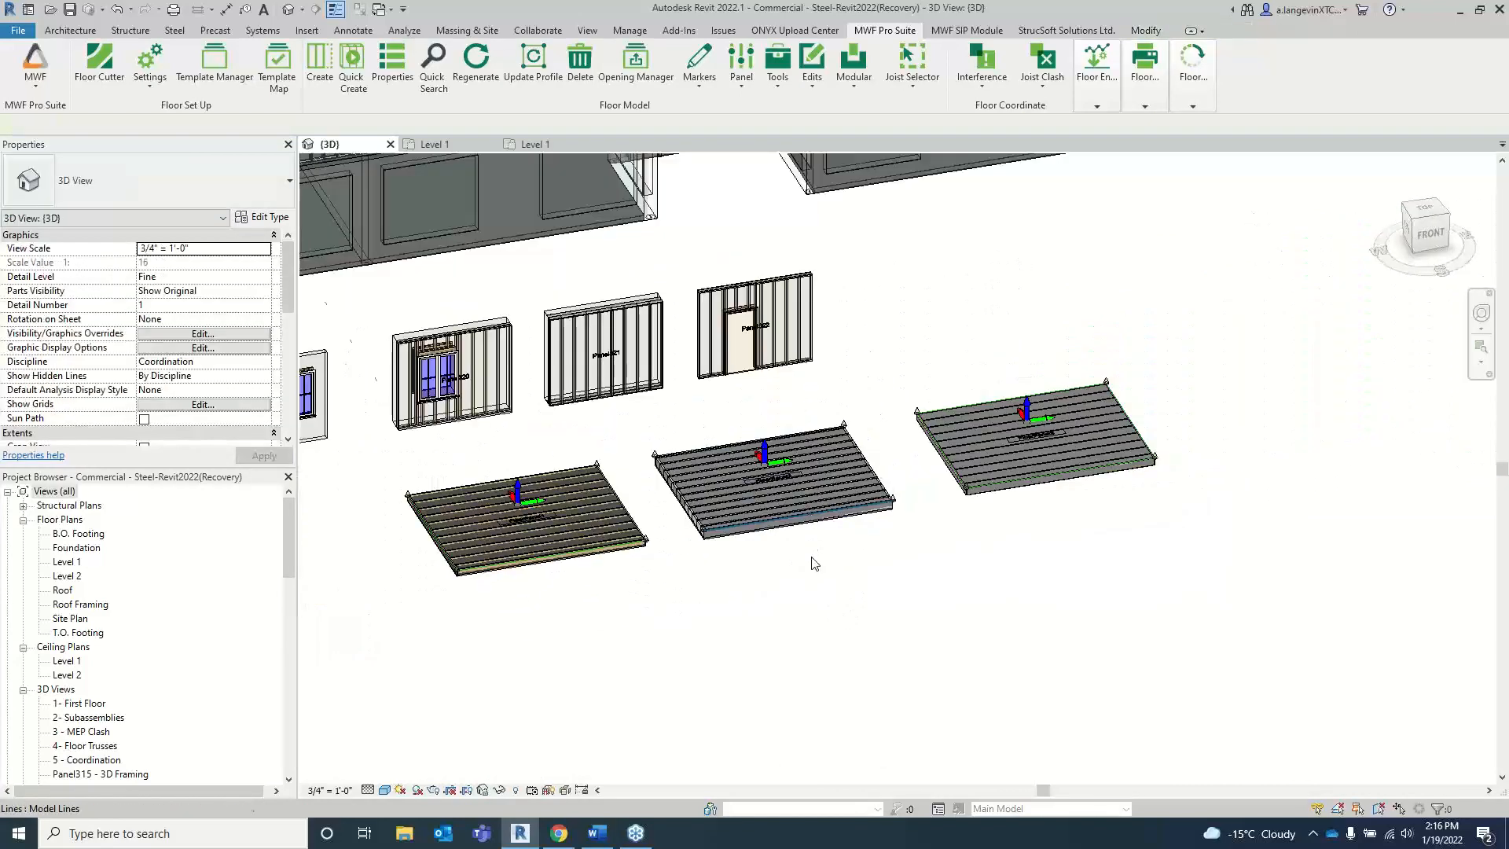
Step: Search the floor panels by name for "Panel1" with Quick Search and pick FloorPanel1 in the results
scroll(814, 562, "down", 3)
scroll(711, 316, "up", 5)
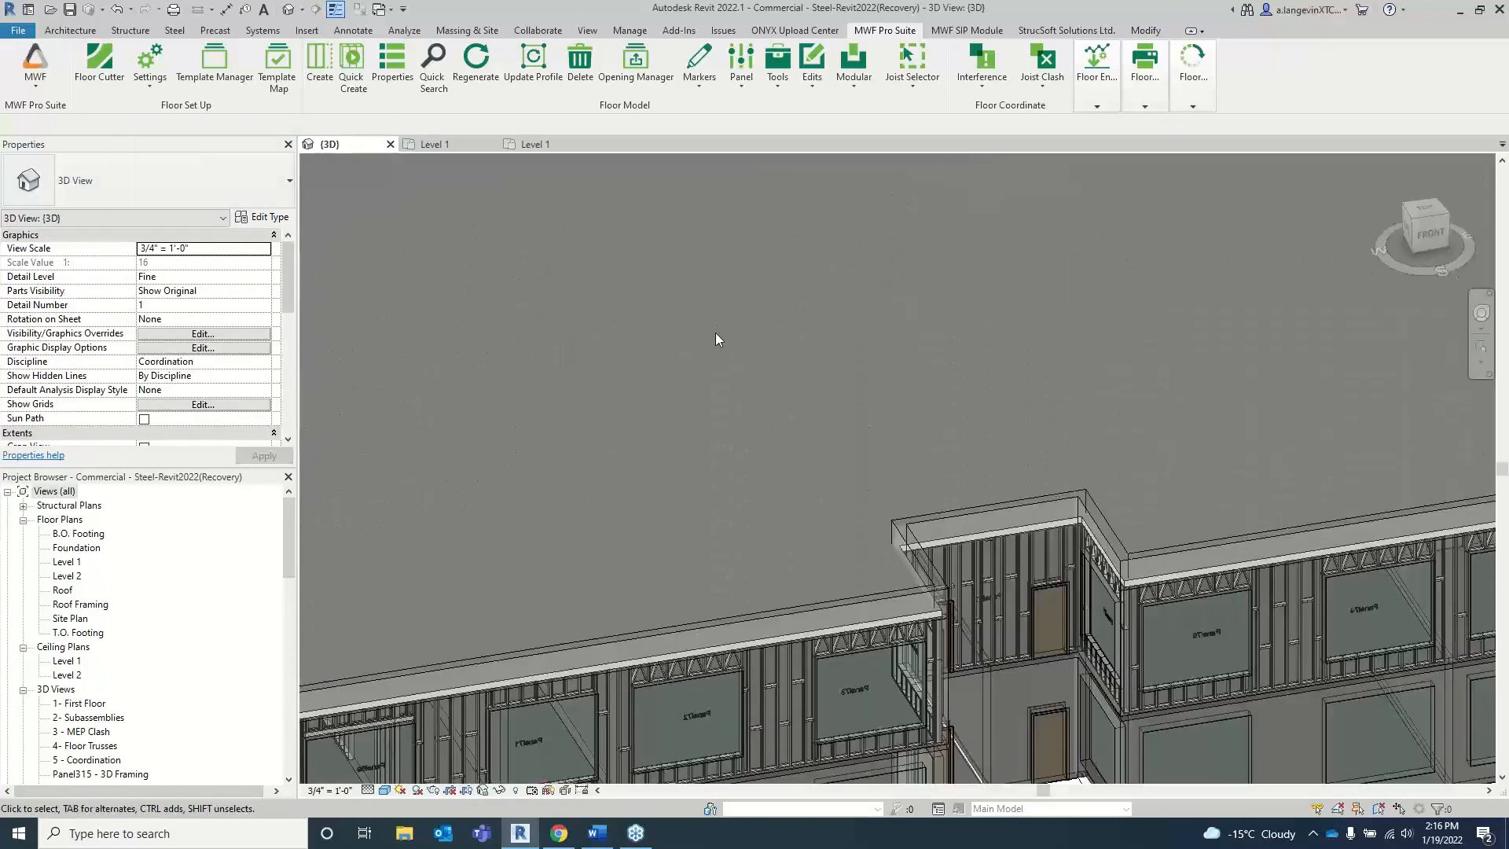
scroll(715, 333, "up", 4)
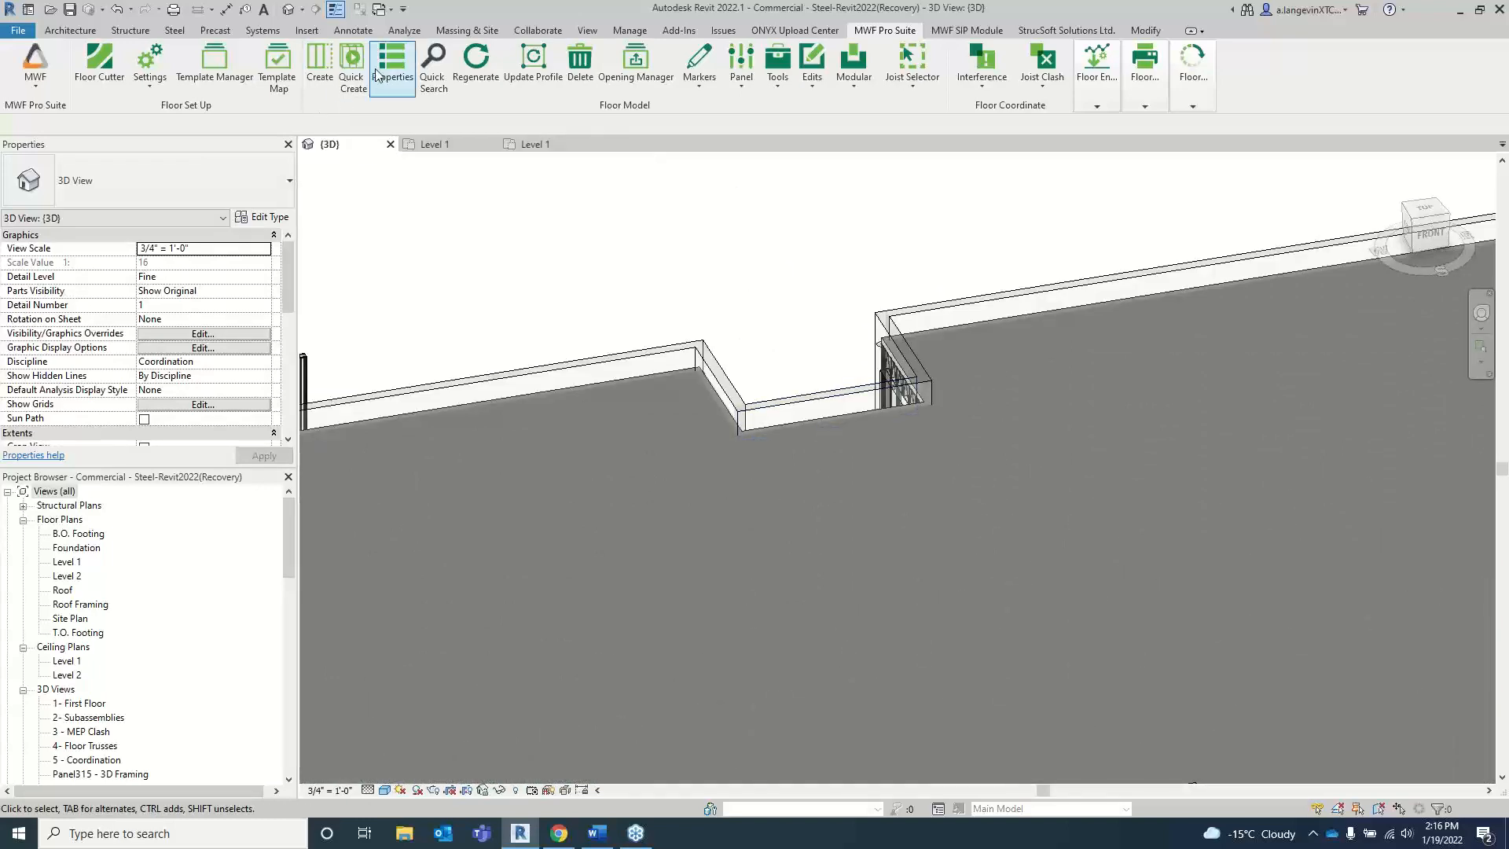
left_click(433, 66)
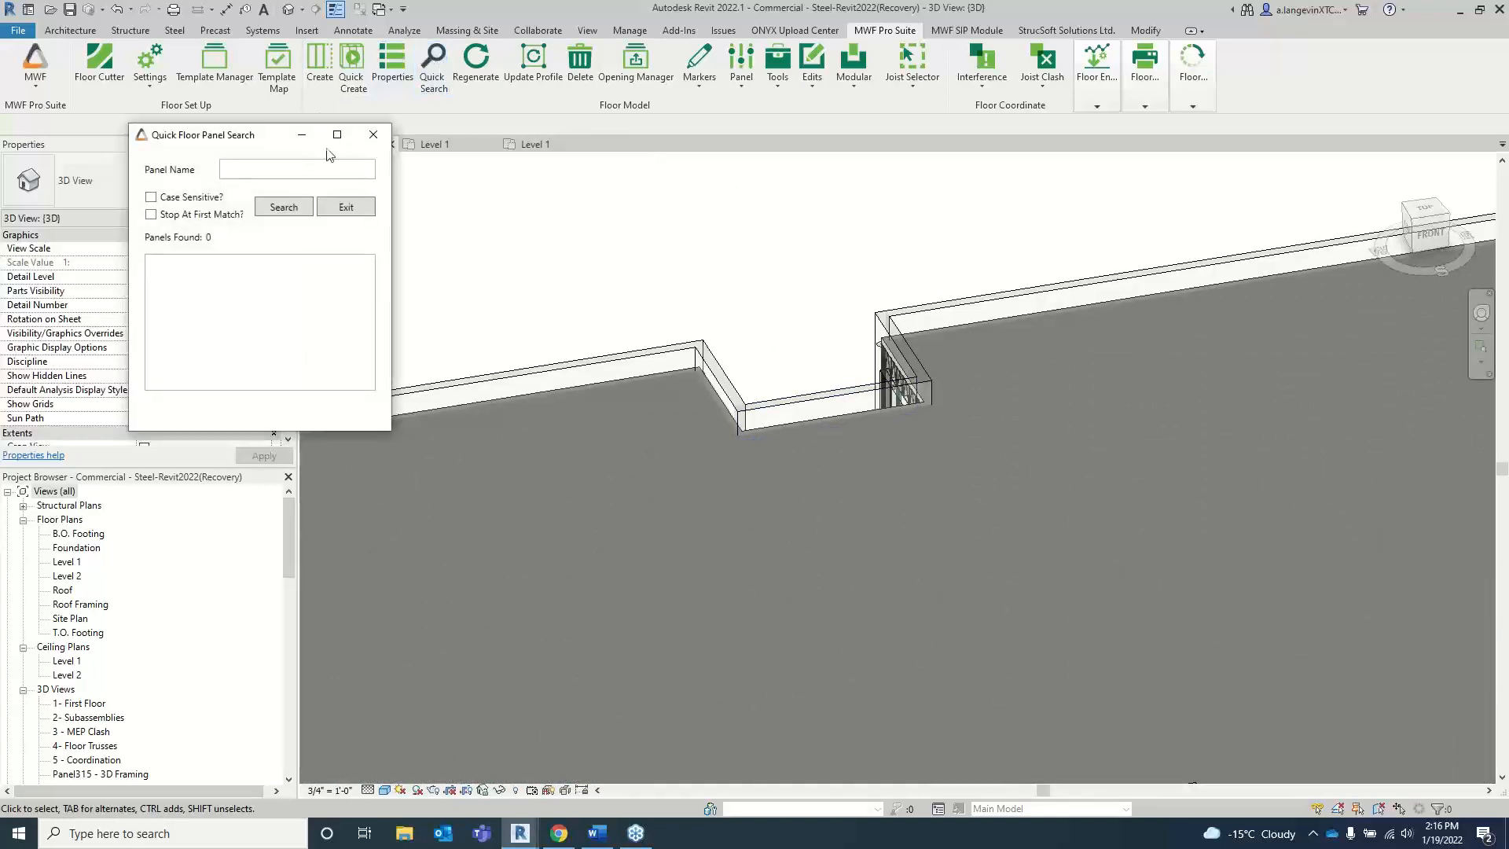
left_click(257, 170)
left_click(263, 207)
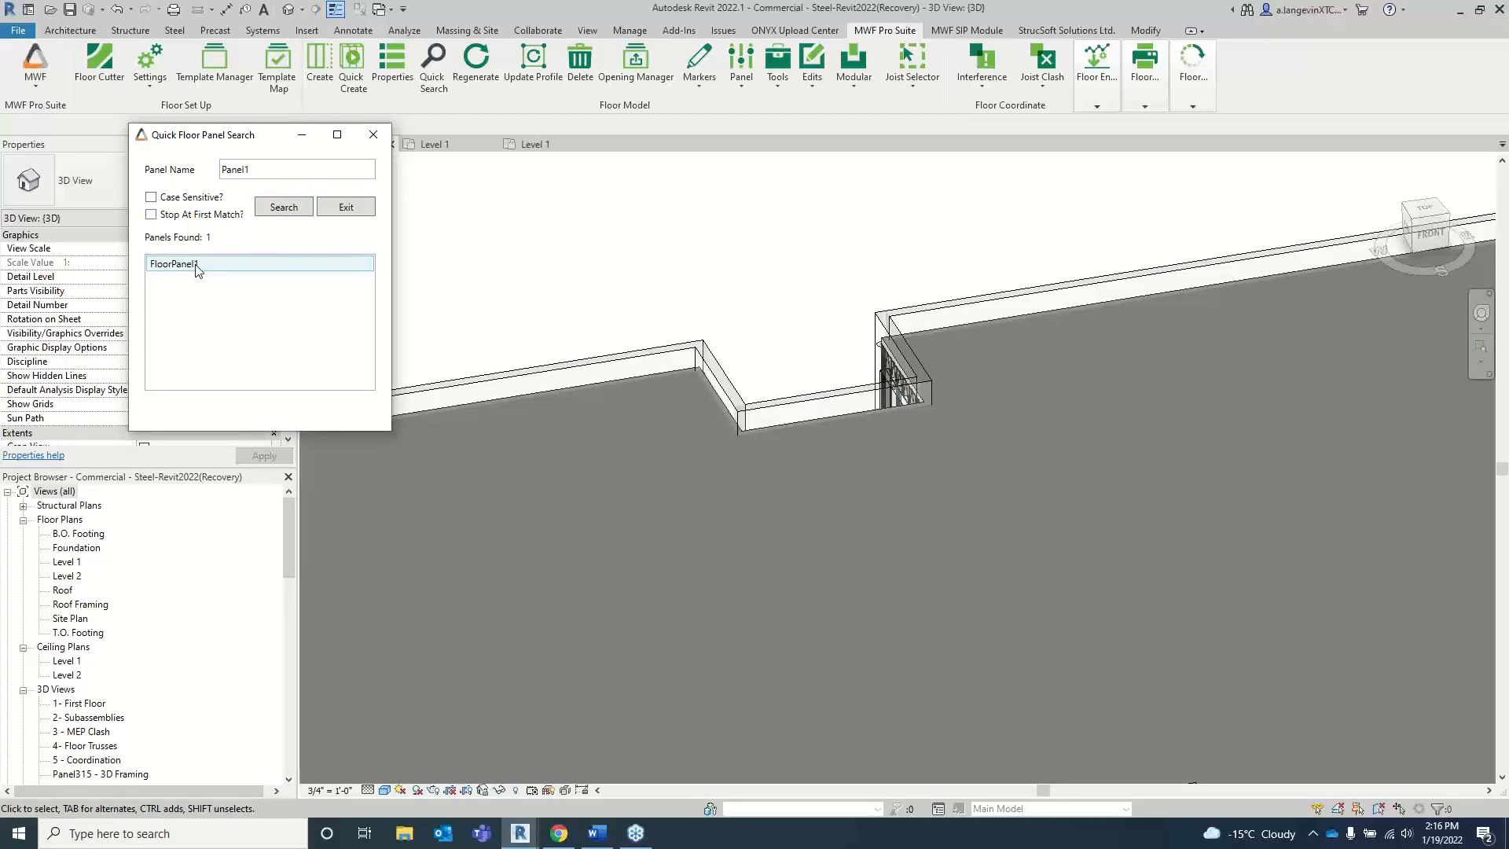
left_click(196, 268)
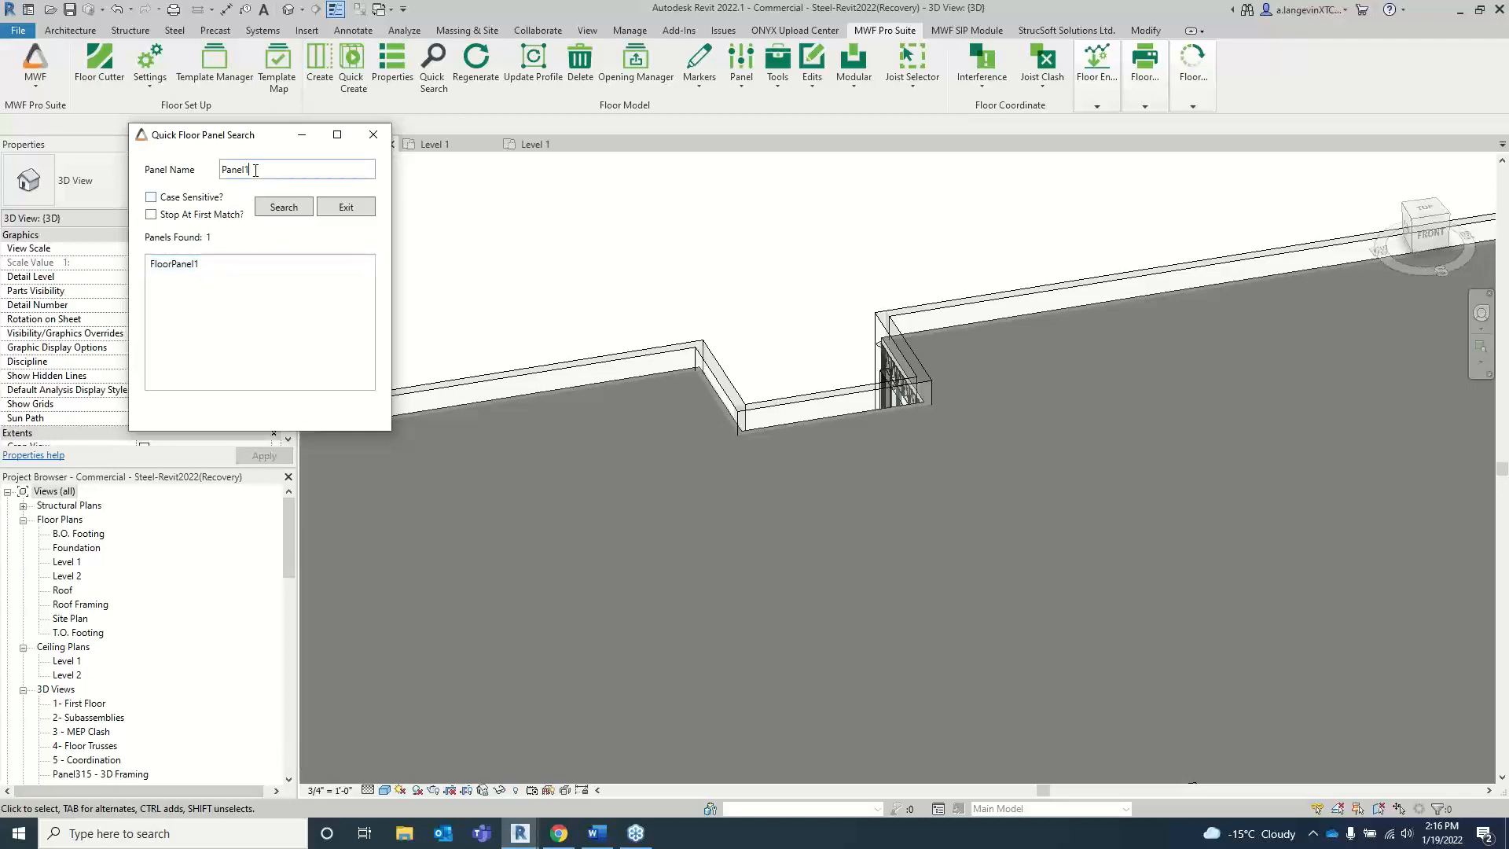
Step: Search the floor panels for "Floor", locate FloorPanel1, FloorPanel2 and FloorPanel3 in turn, and close the search
key("BackSpace")
key("BackSpace")
key("BackSpace")
left_click(283, 207)
left_click(185, 265)
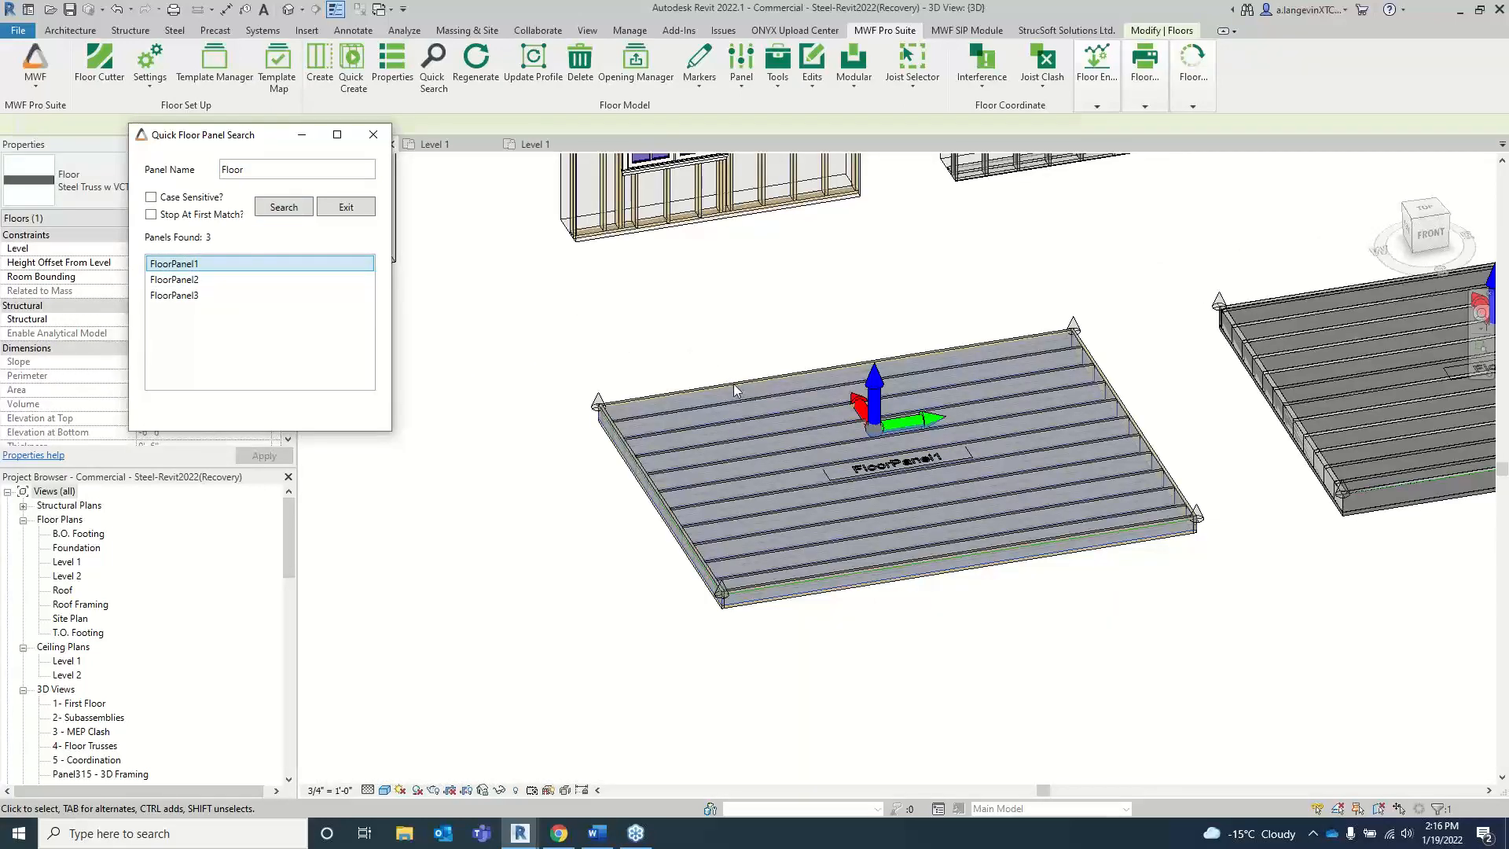
left_click(216, 279)
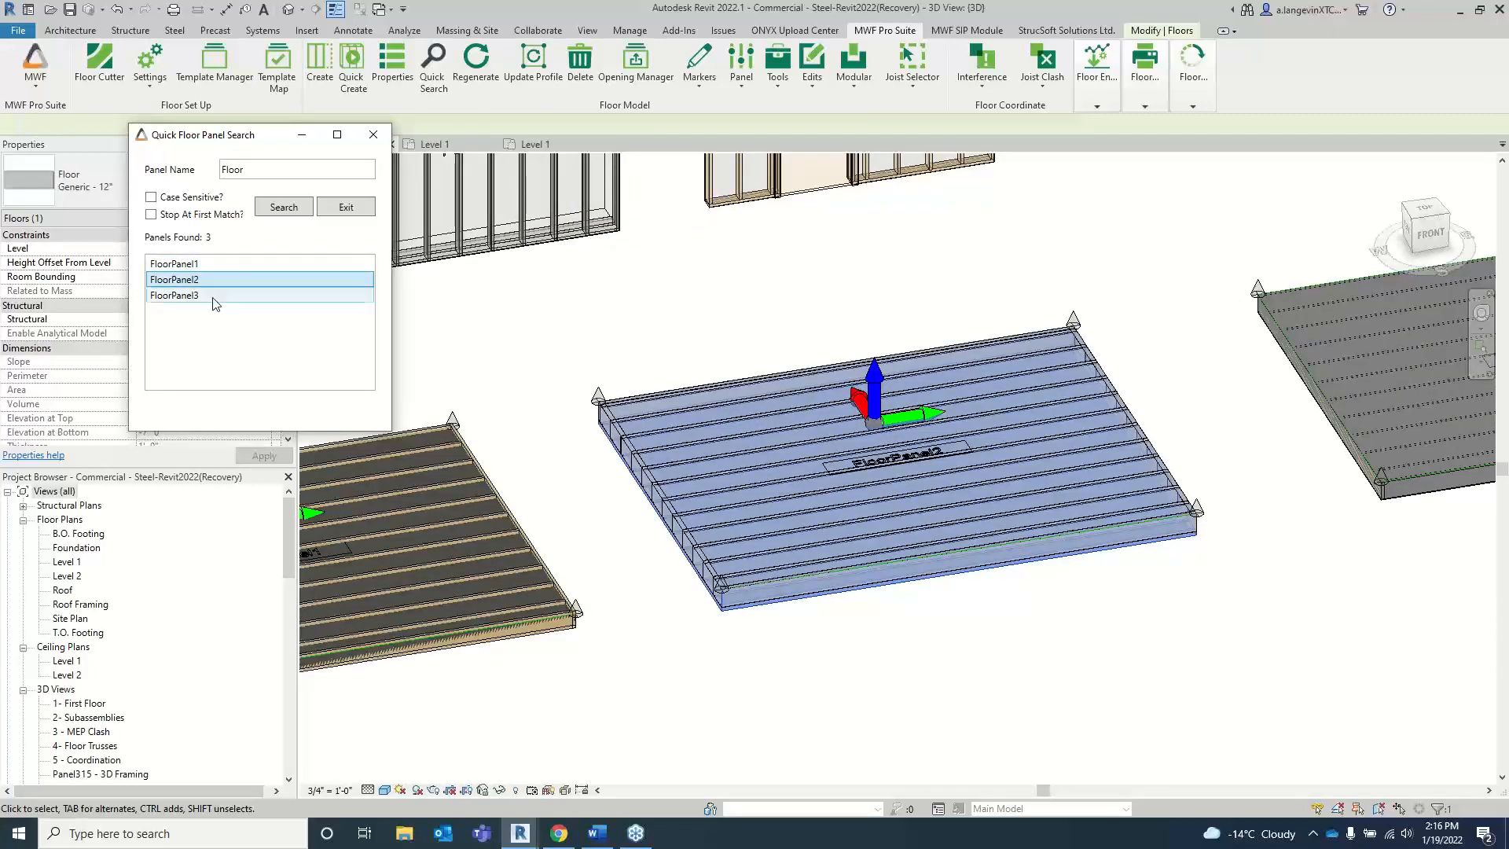
left_click(213, 300)
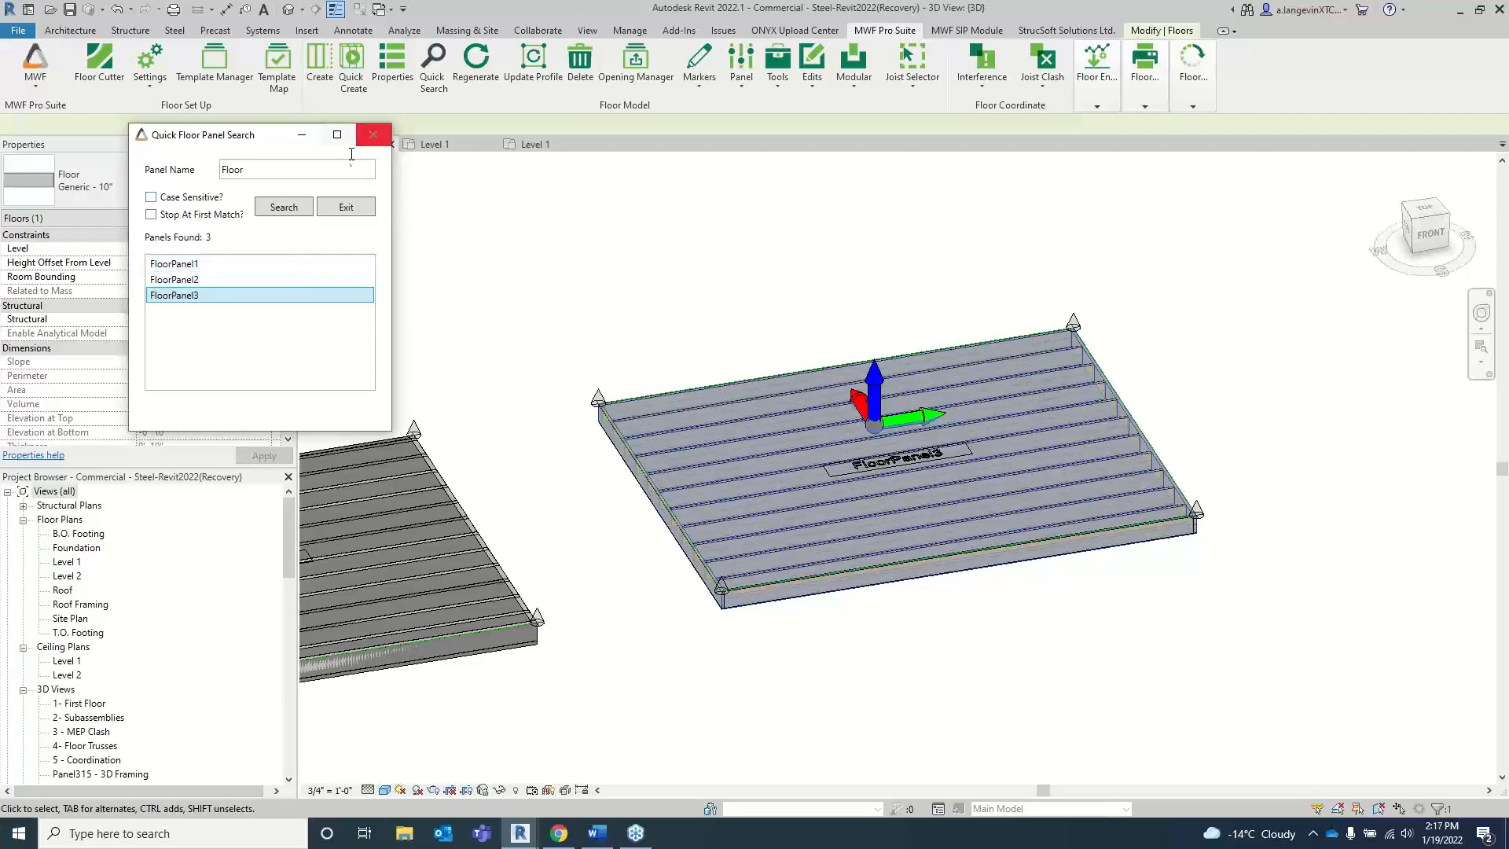
left_click(373, 136)
Step: Check the member type of the cripple stud above the door in wall Panel322
scroll(612, 357, "down", 5)
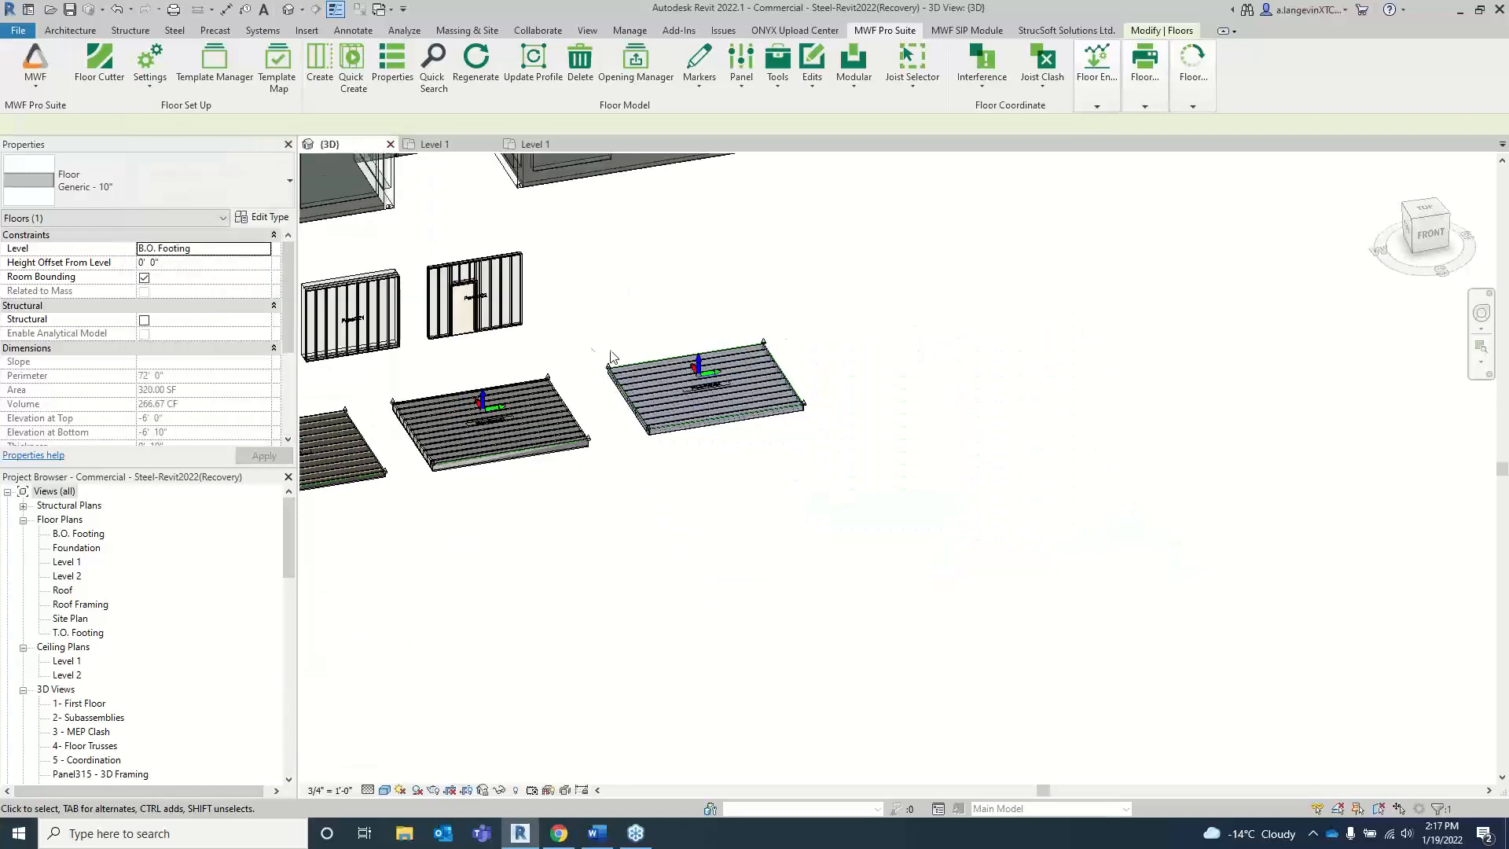
middle_click_drag(611, 356, 744, 435)
left_click(677, 394)
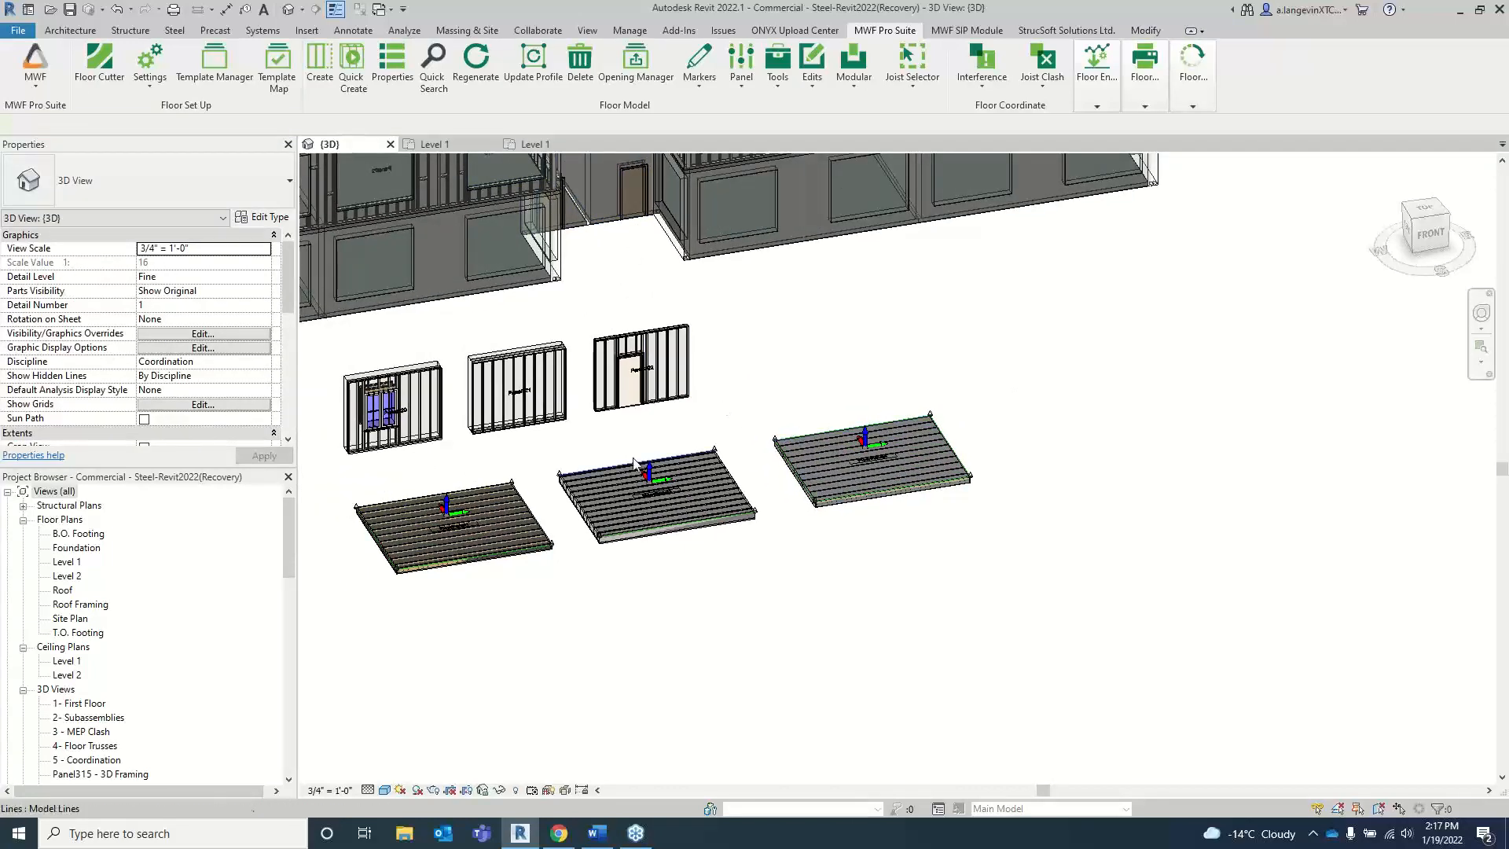
scroll(634, 464, "up", 3)
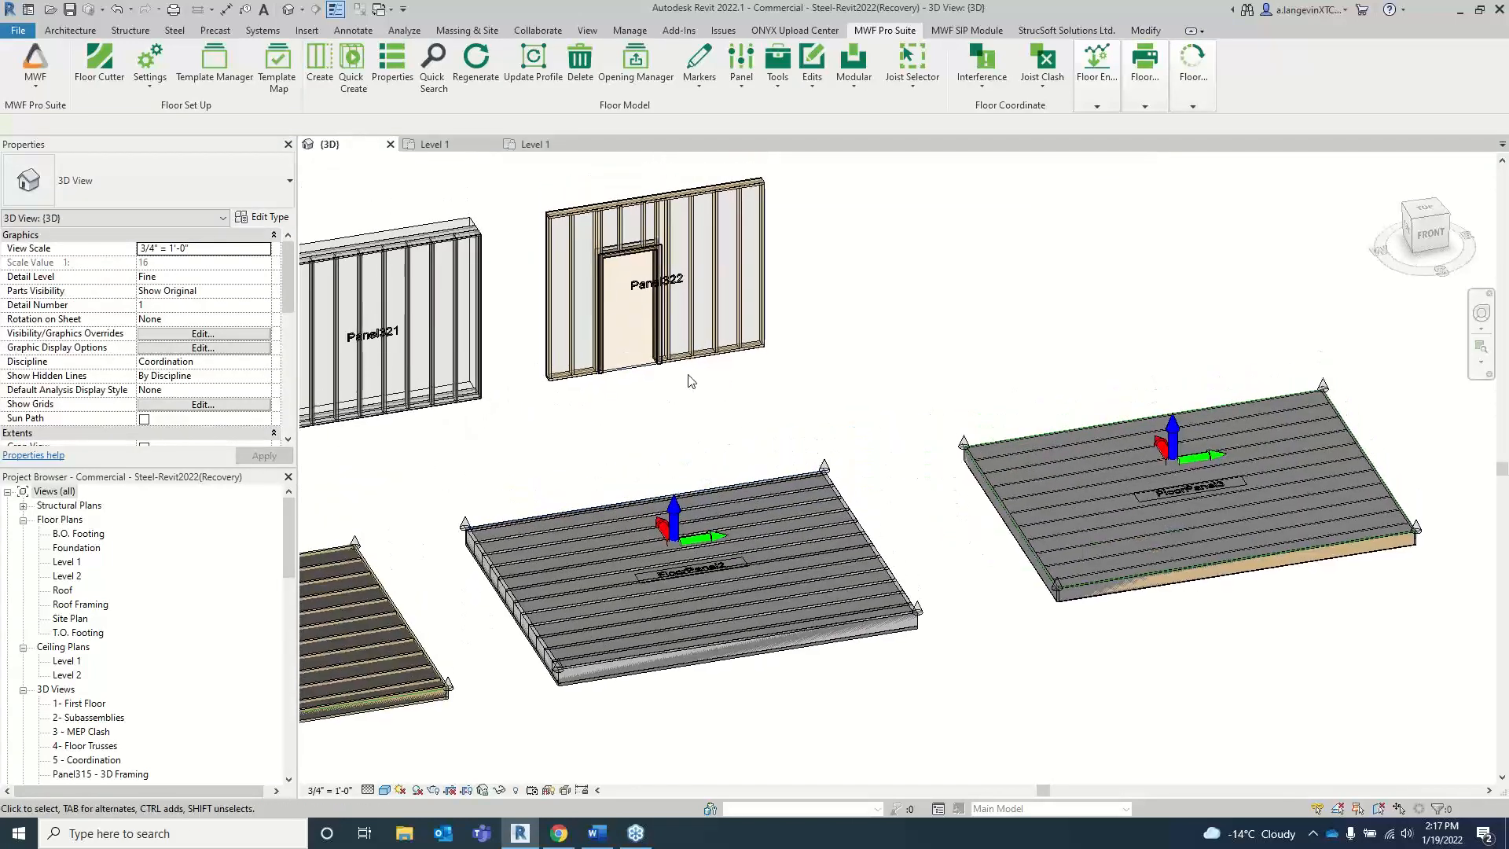
scroll(641, 220, "up", 2)
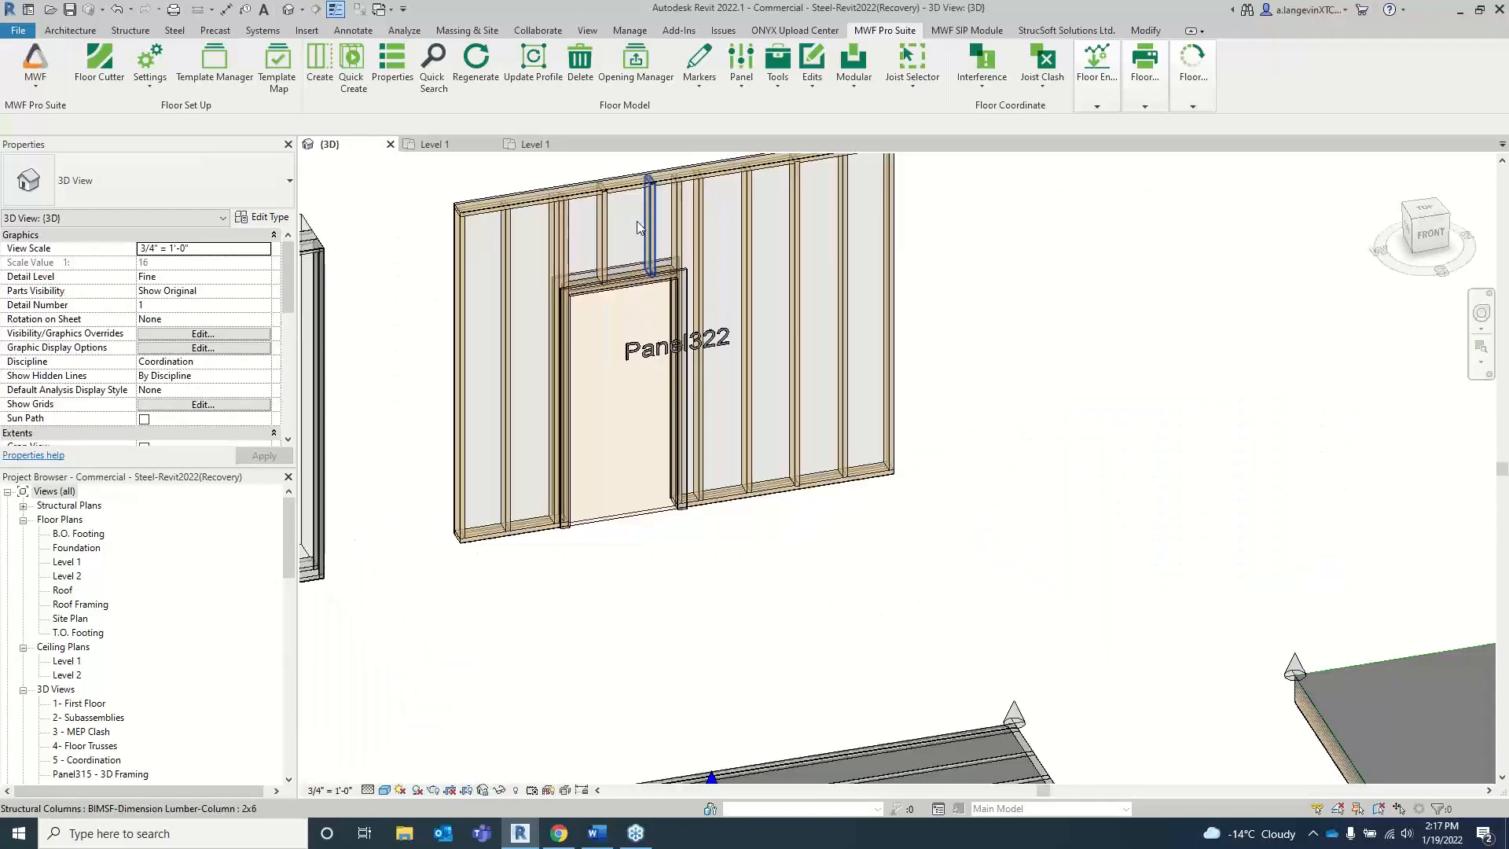
left_click(649, 227)
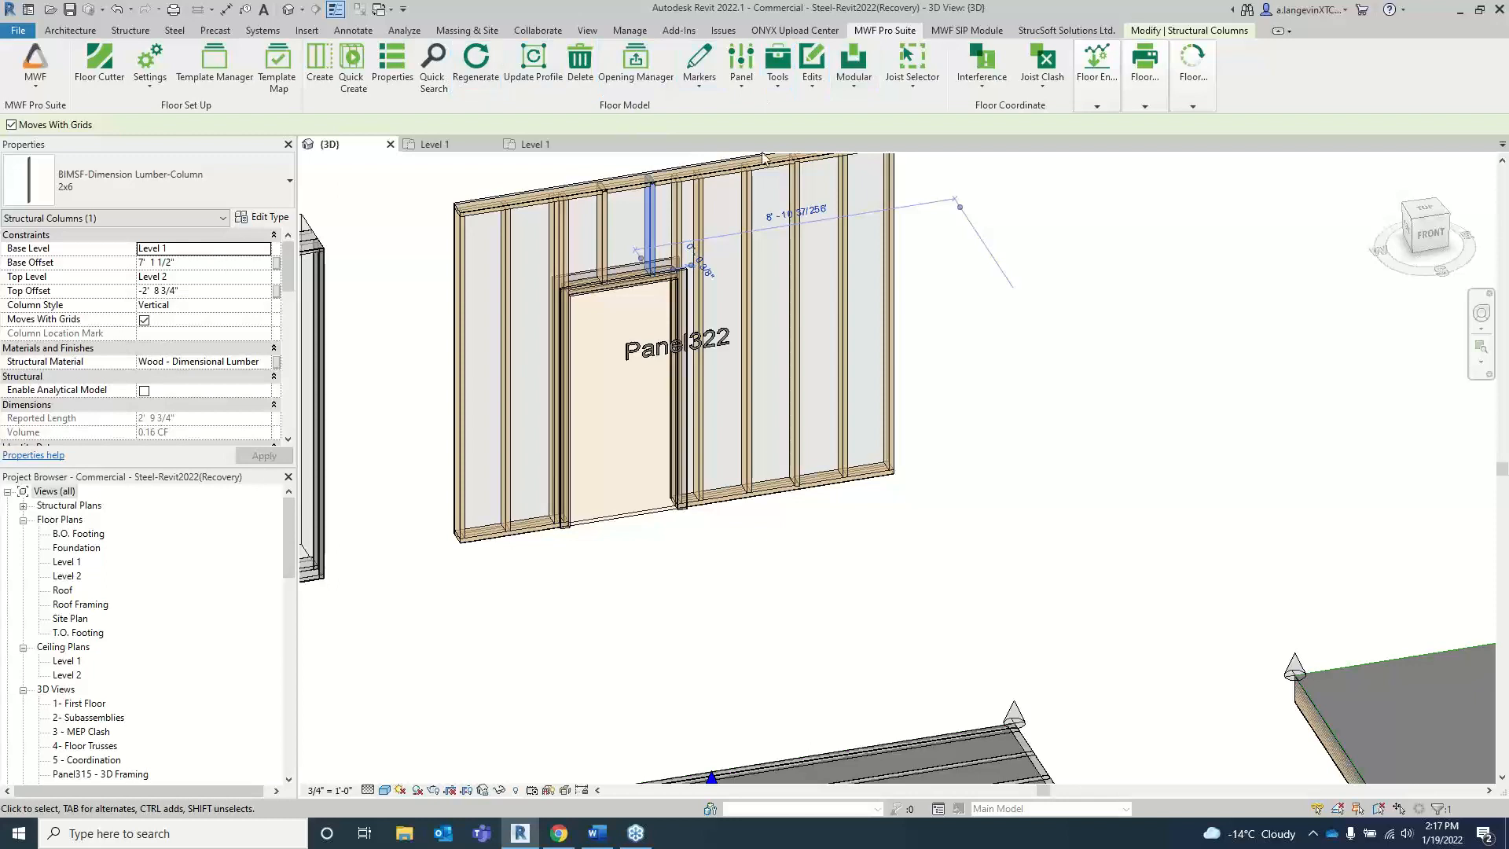
left_click(1083, 412)
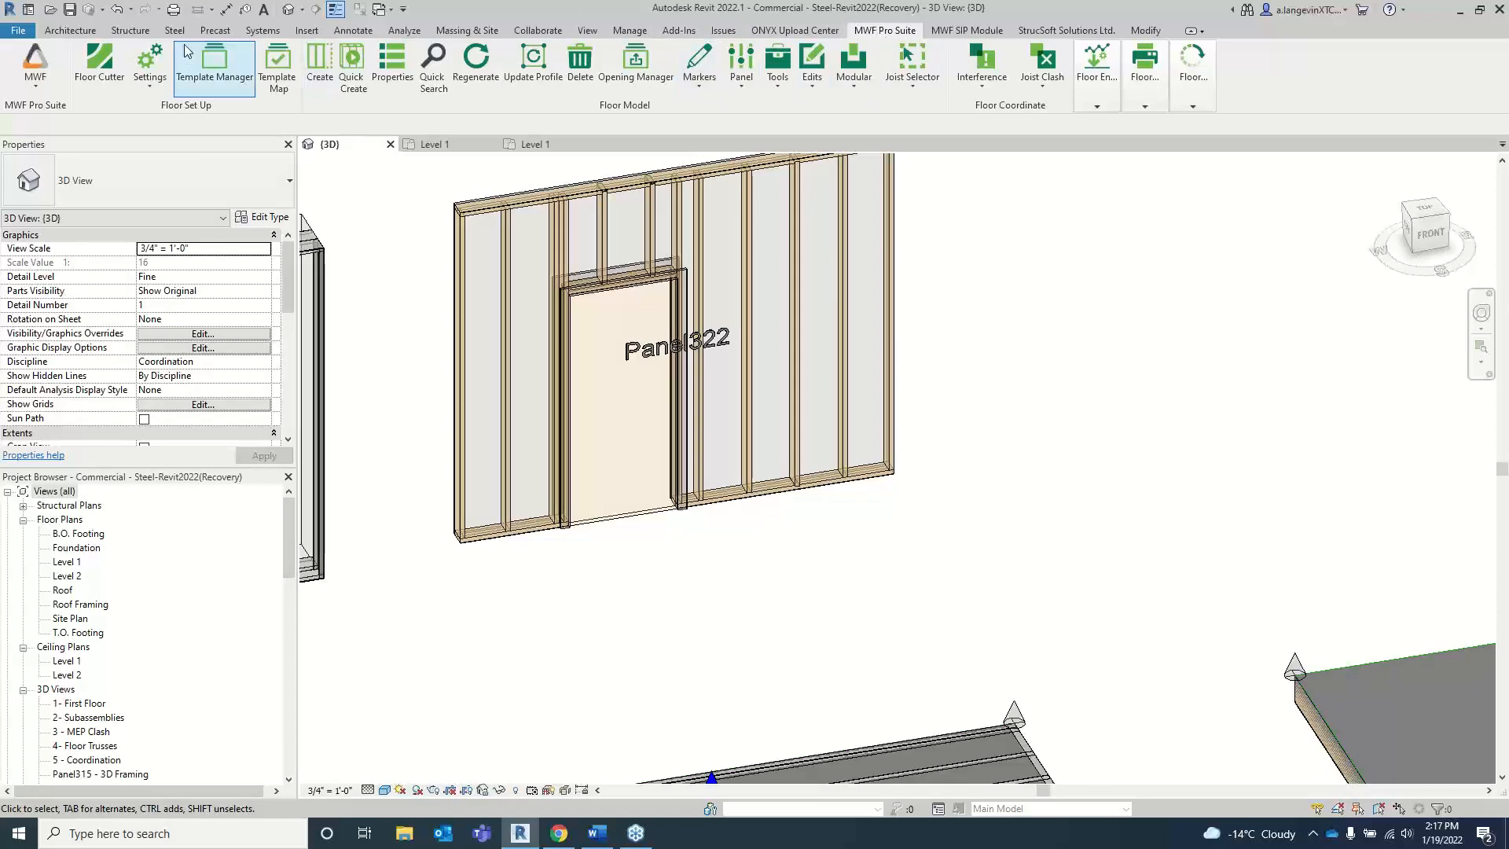
Step: Switch to the wall module, select a full-height stud beside Panel322's door, and look over the wall Template Manager and settings options
left_click(38, 80)
left_click(53, 133)
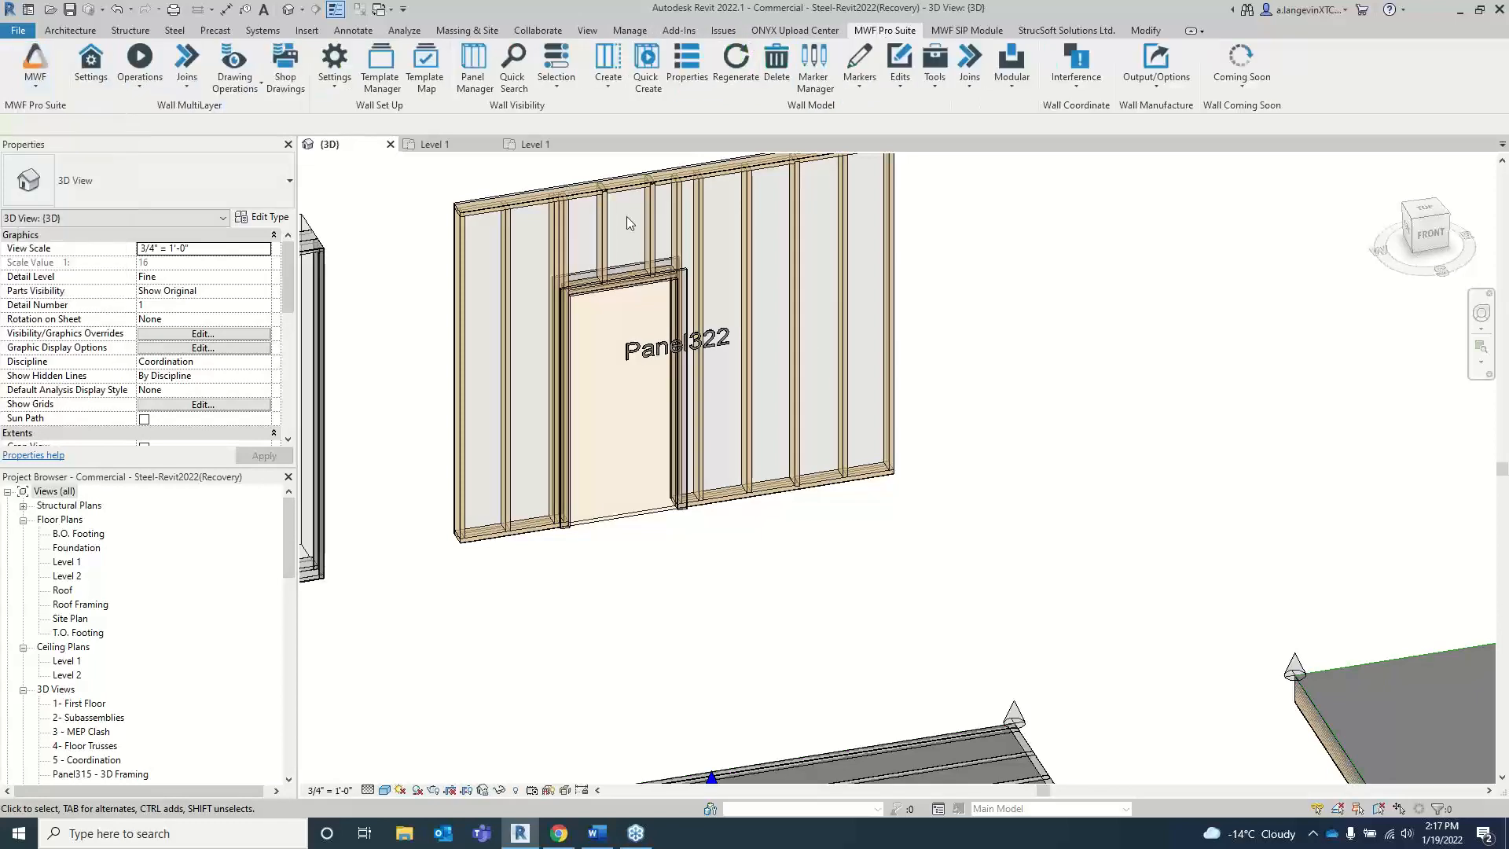
left_click(696, 233)
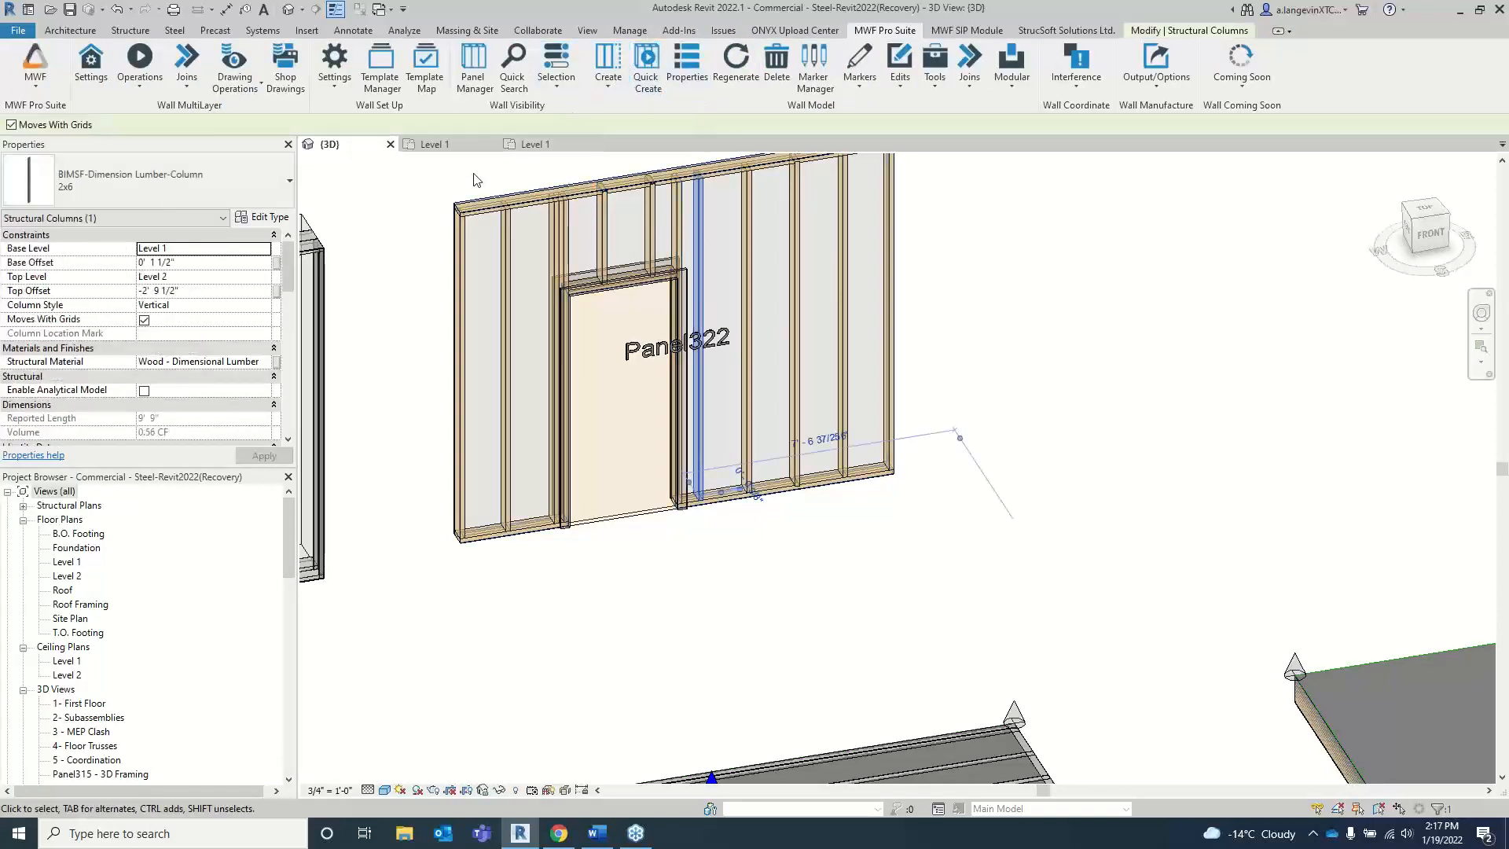
left_click(380, 67)
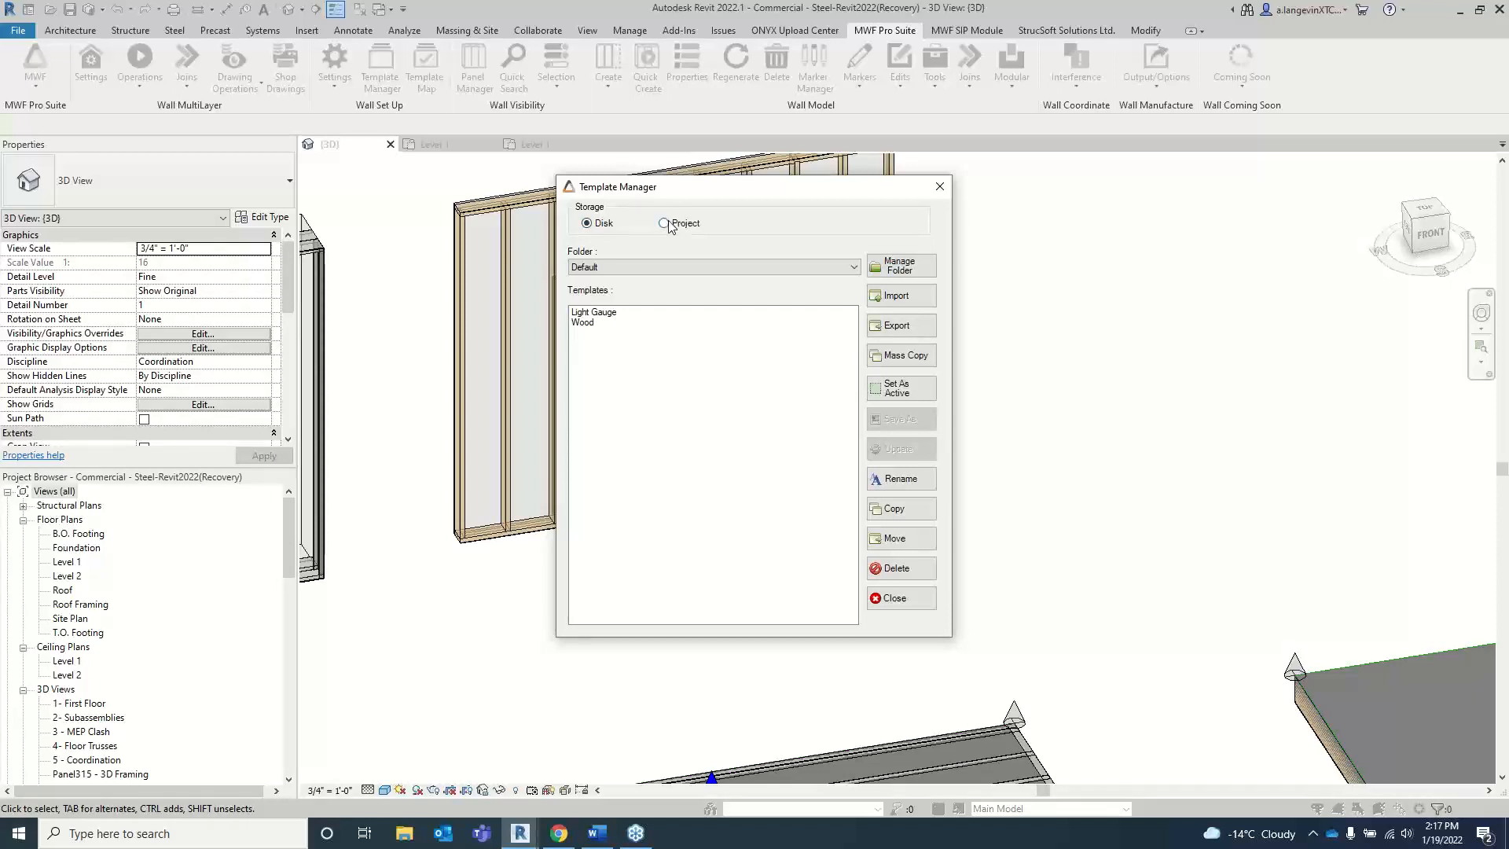
left_click(943, 190)
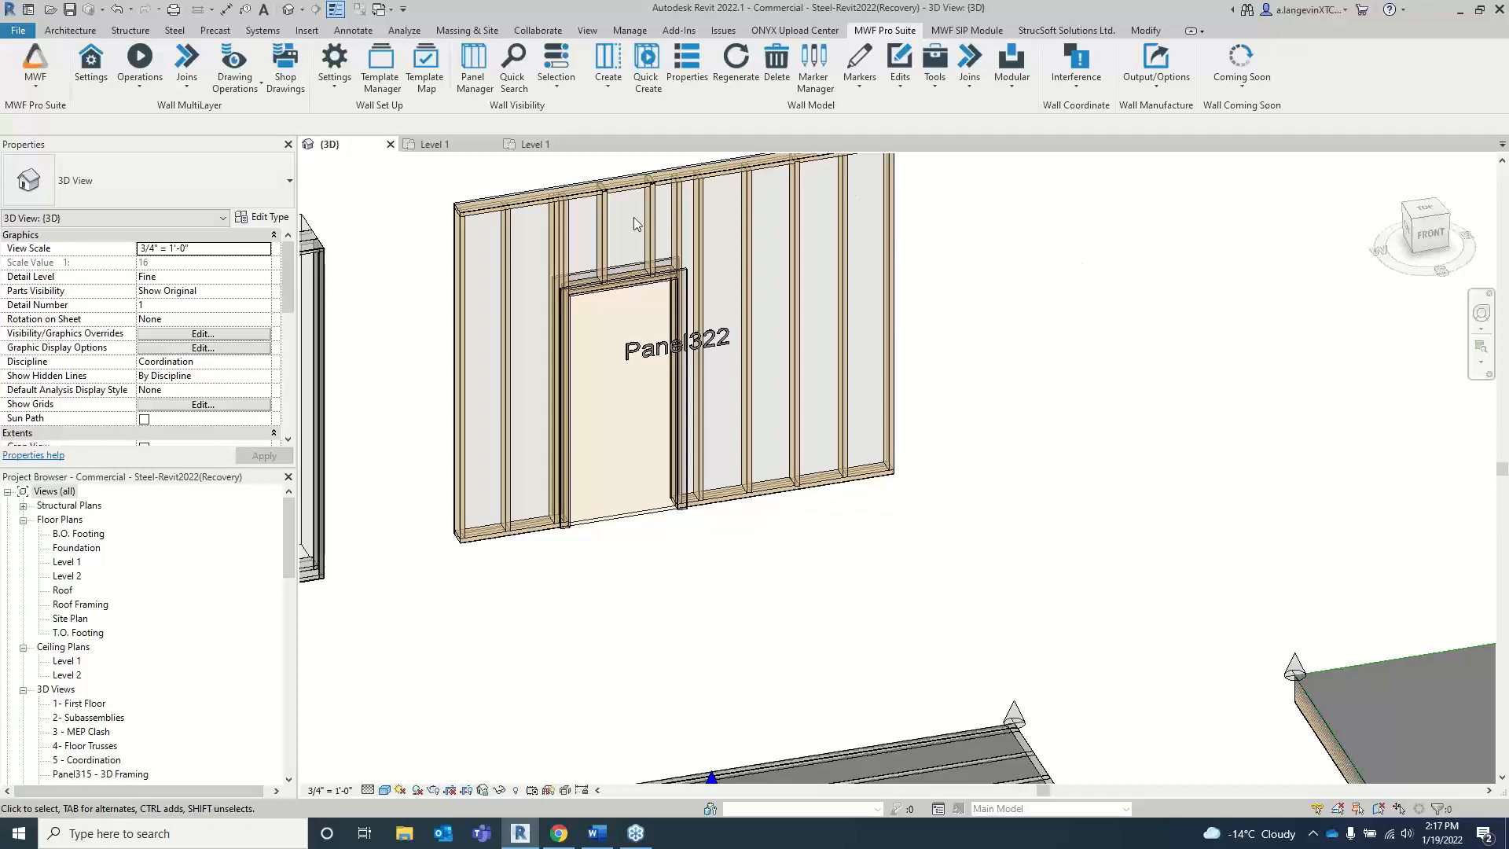
left_click(334, 67)
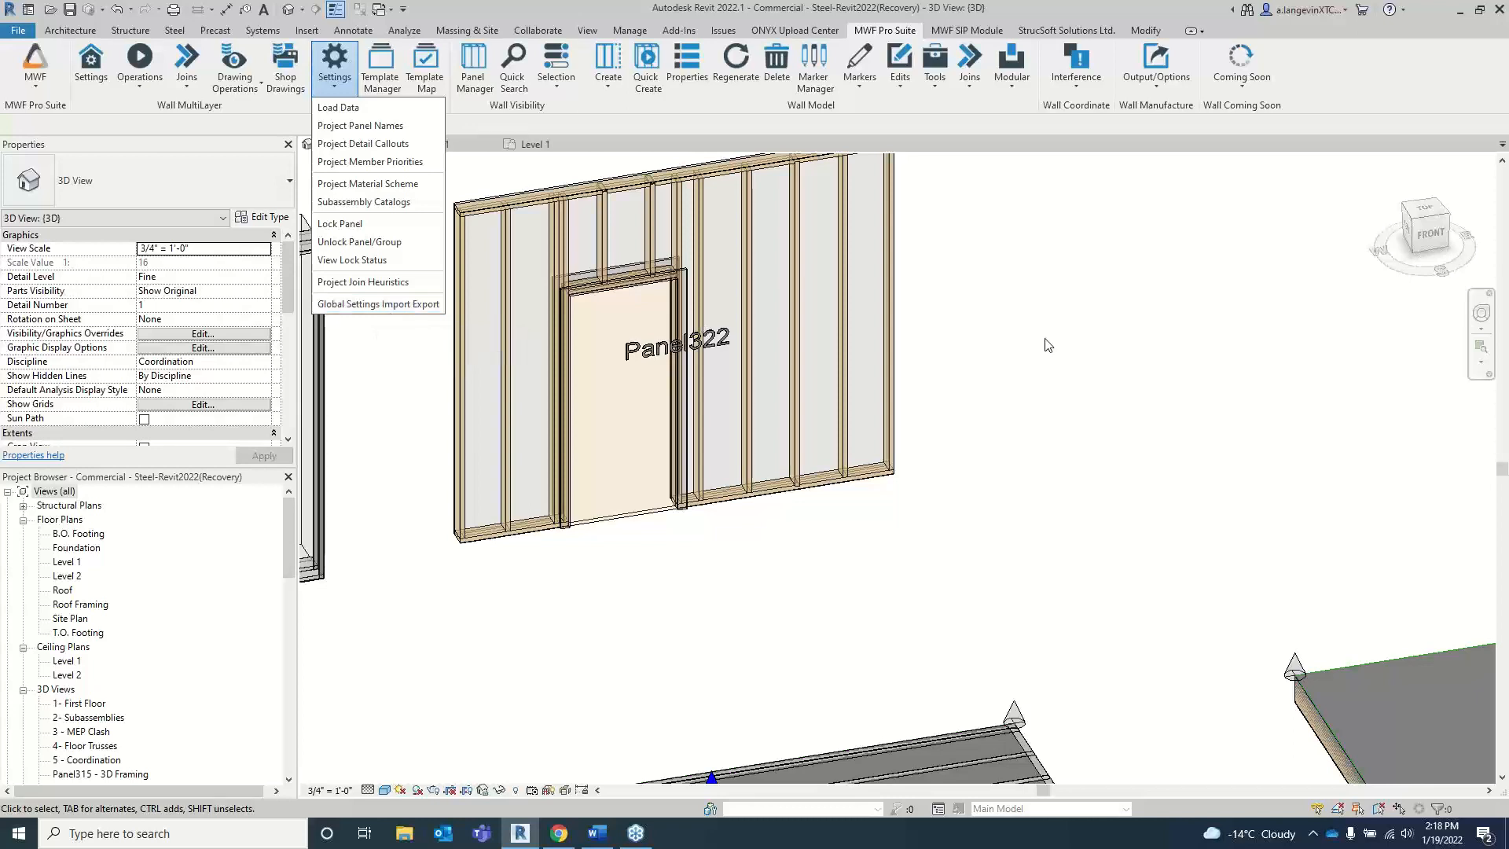
left_click(1070, 346)
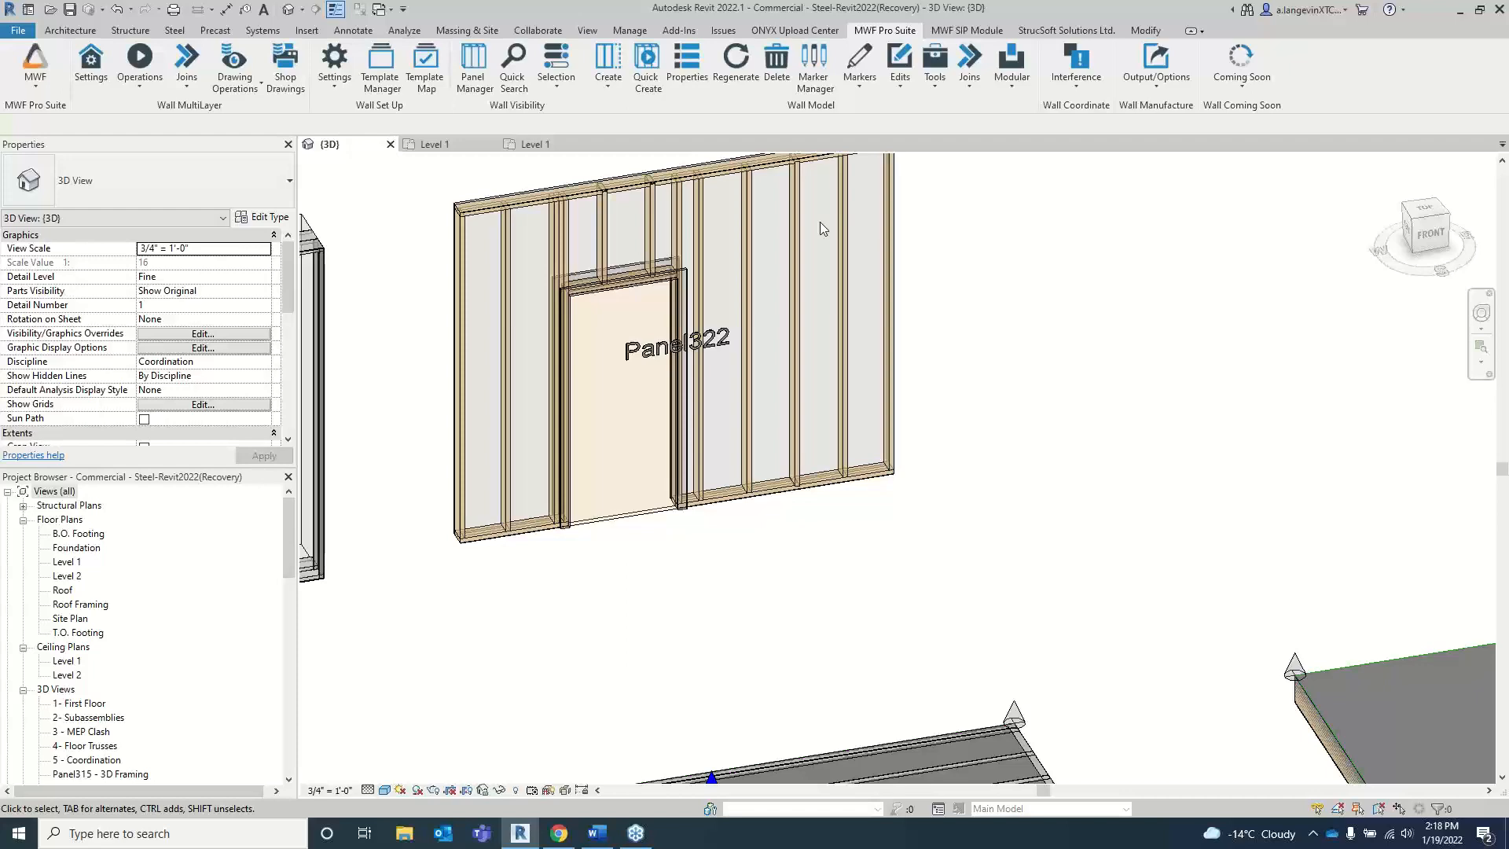
Step: Switch back to the floor module and look over the available floor tools, such as the joist hanger commands
scroll(819, 222, "down", 5)
middle_click_drag(767, 252, 953, 253)
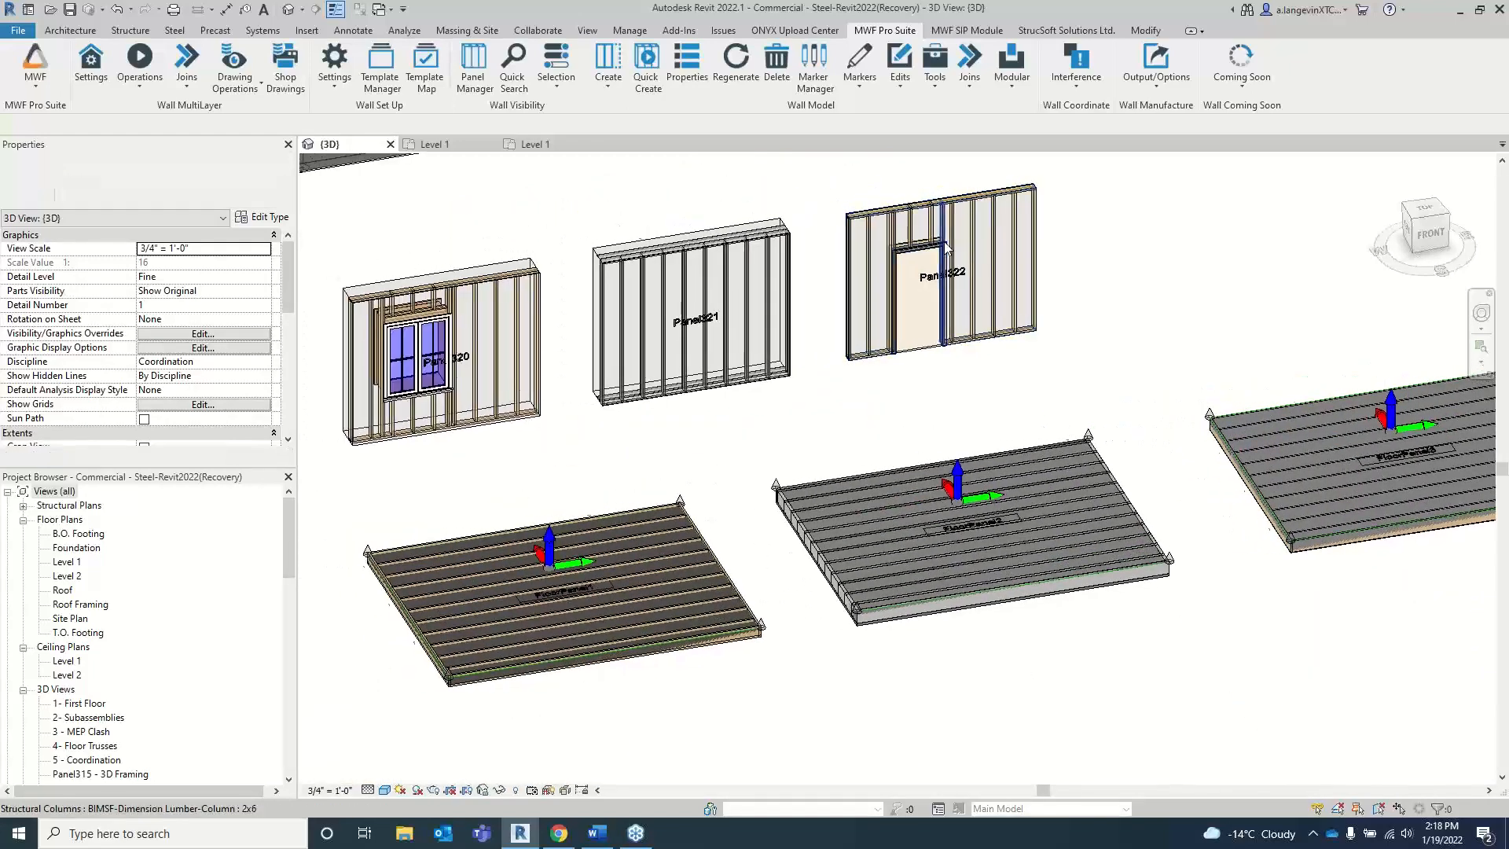
scroll(956, 284, "down", 1)
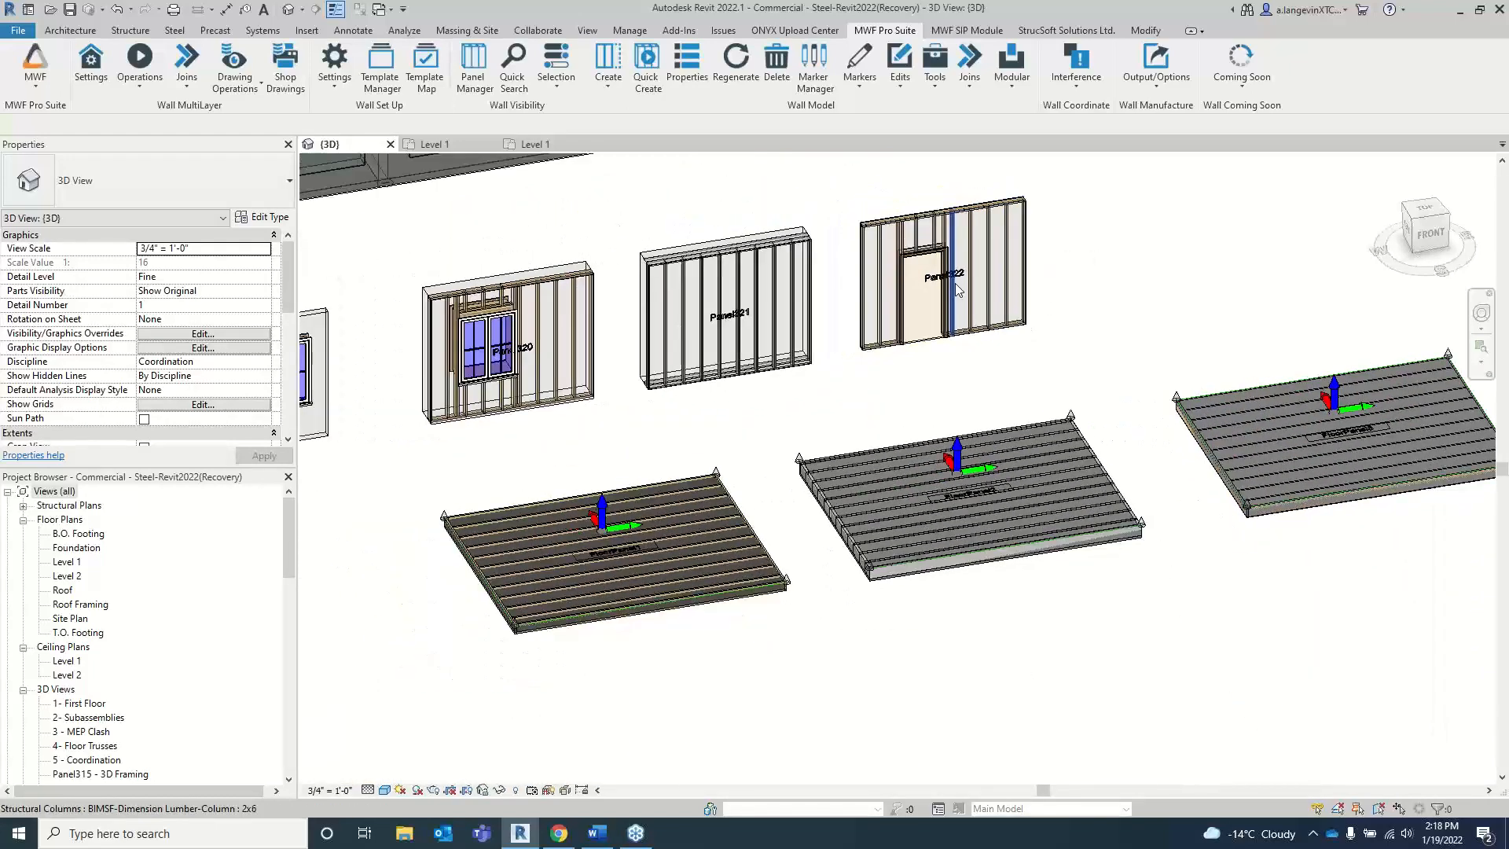
middle_click_drag(799, 408, 851, 390)
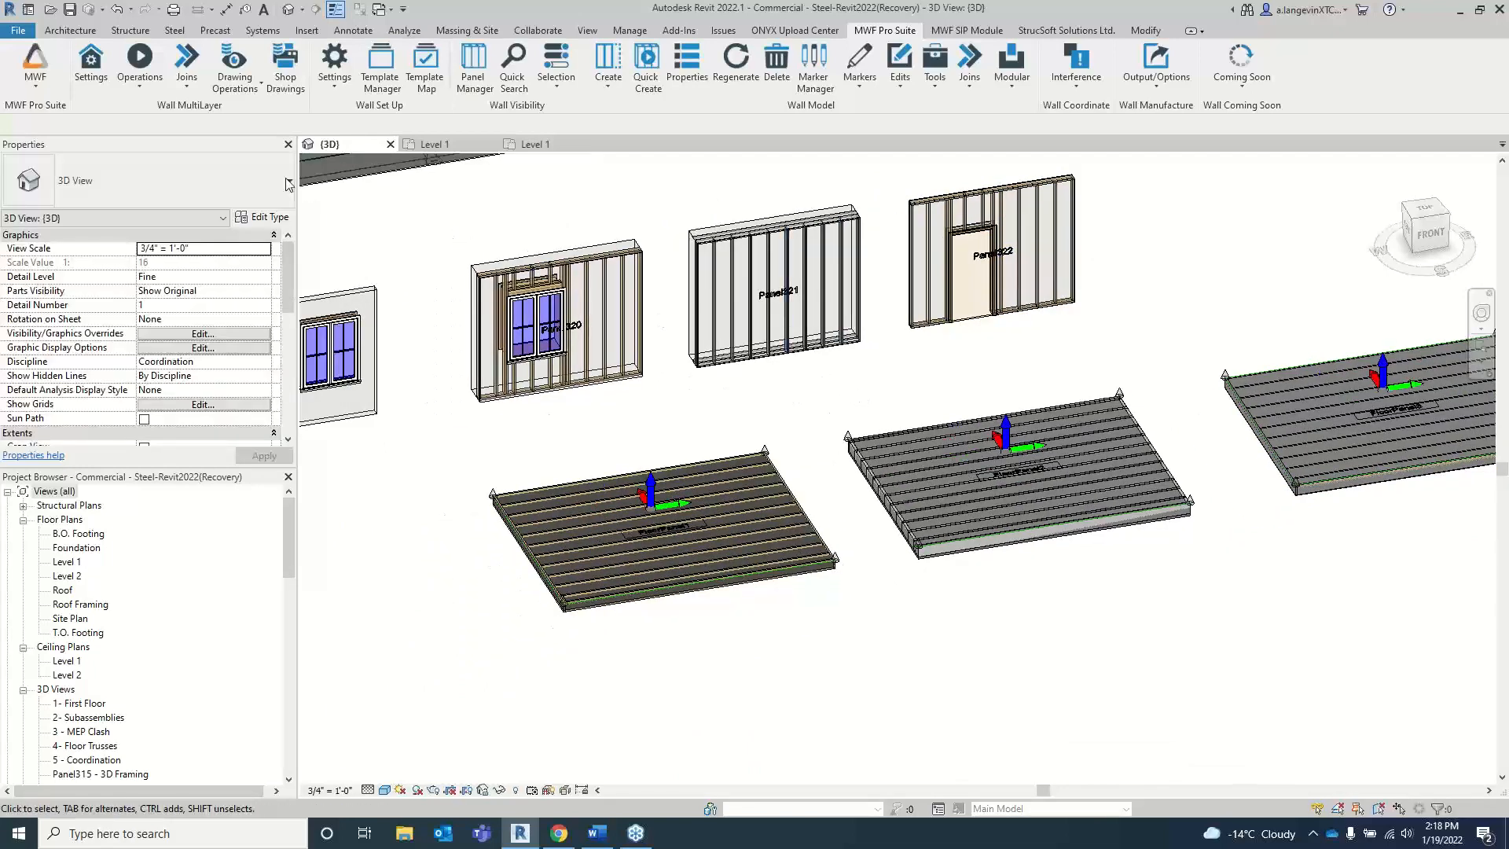
left_click(37, 79)
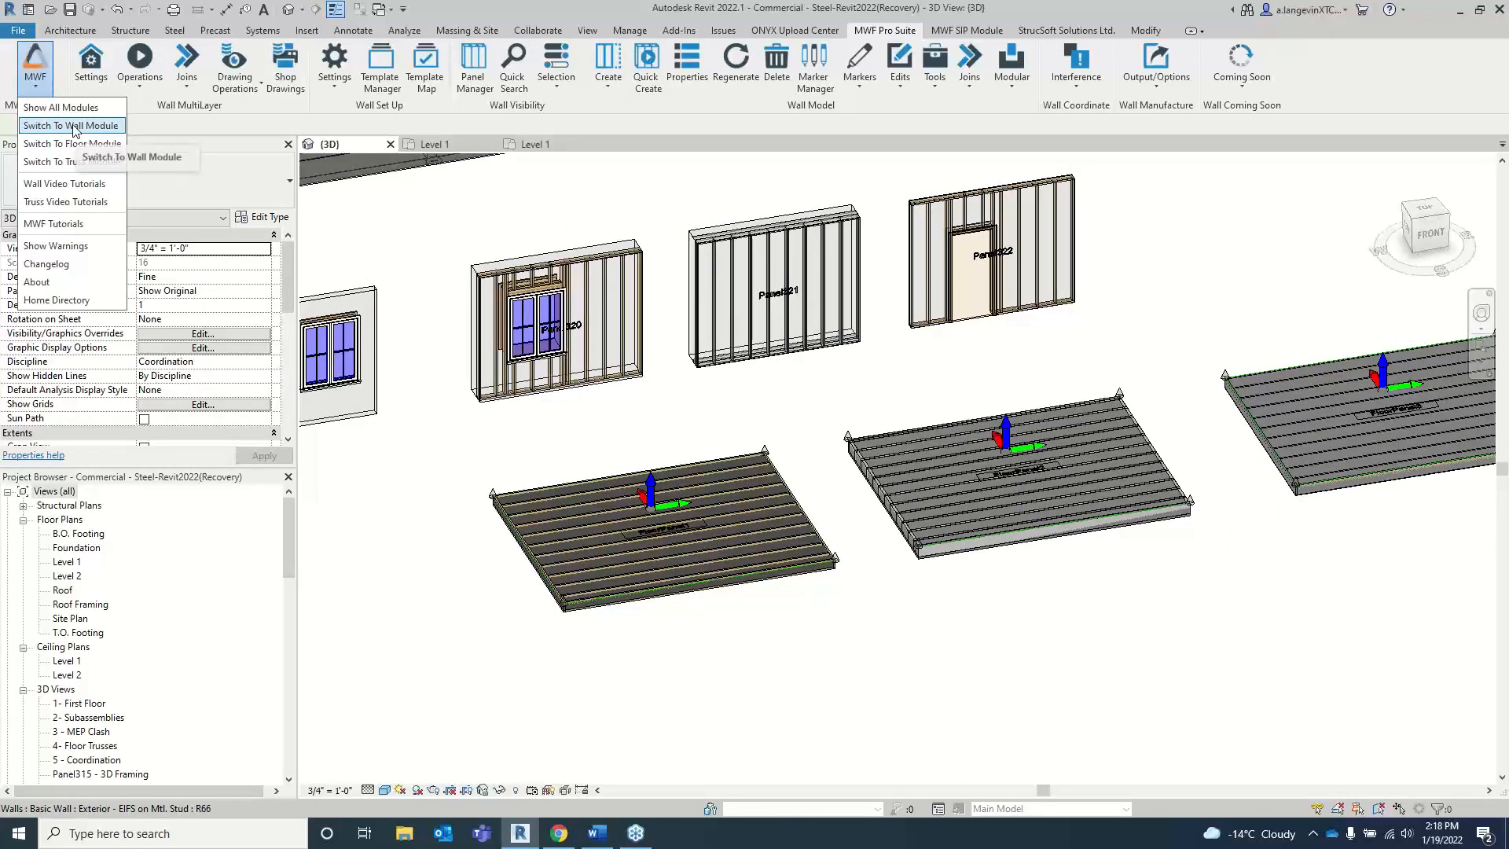
left_click(75, 144)
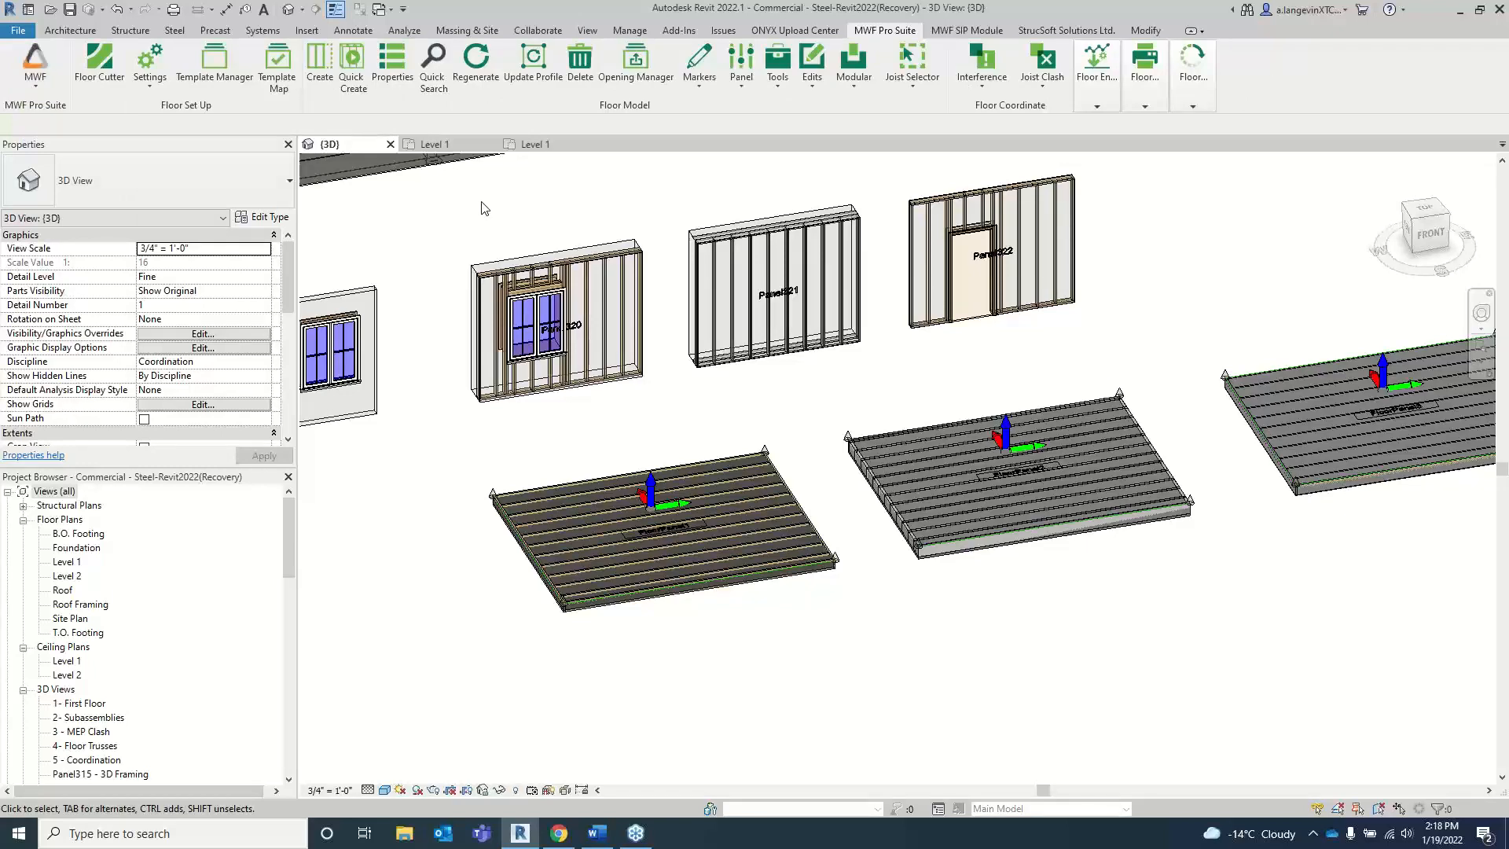
left_click(795, 84)
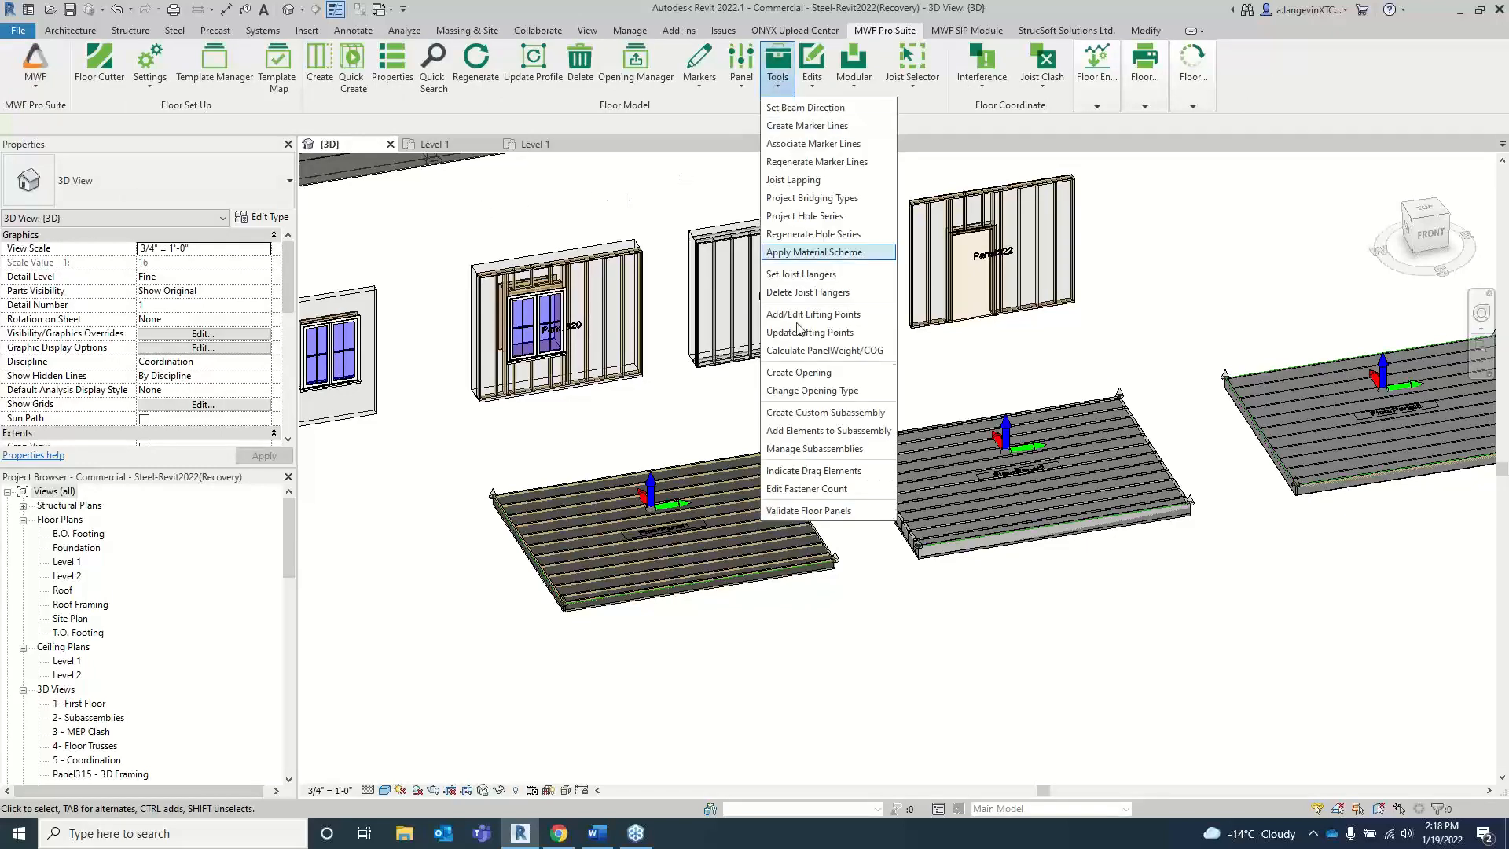
left_click(798, 82)
left_click(783, 81)
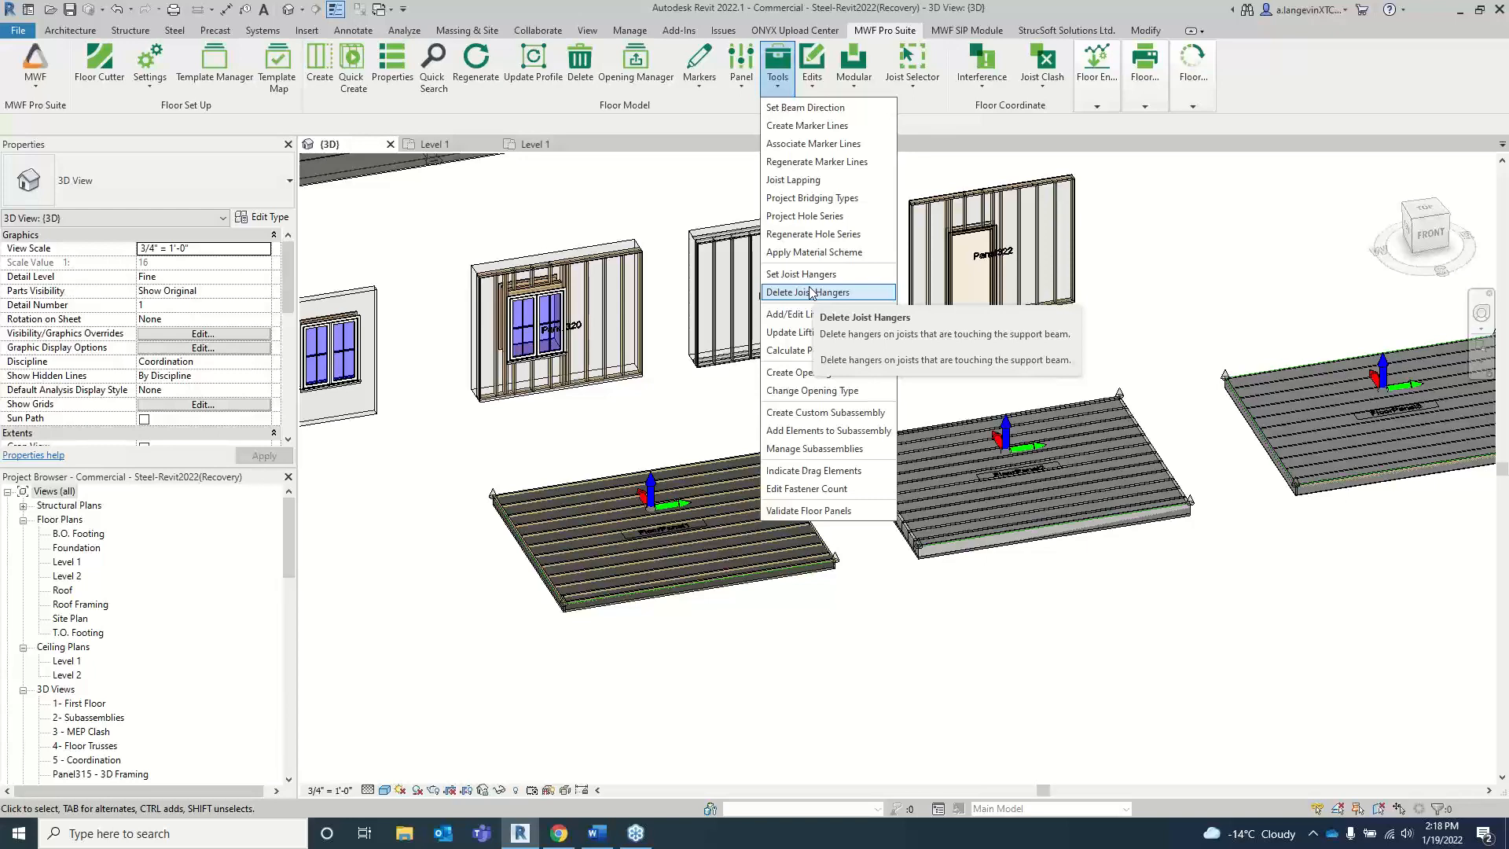
left_click(676, 213)
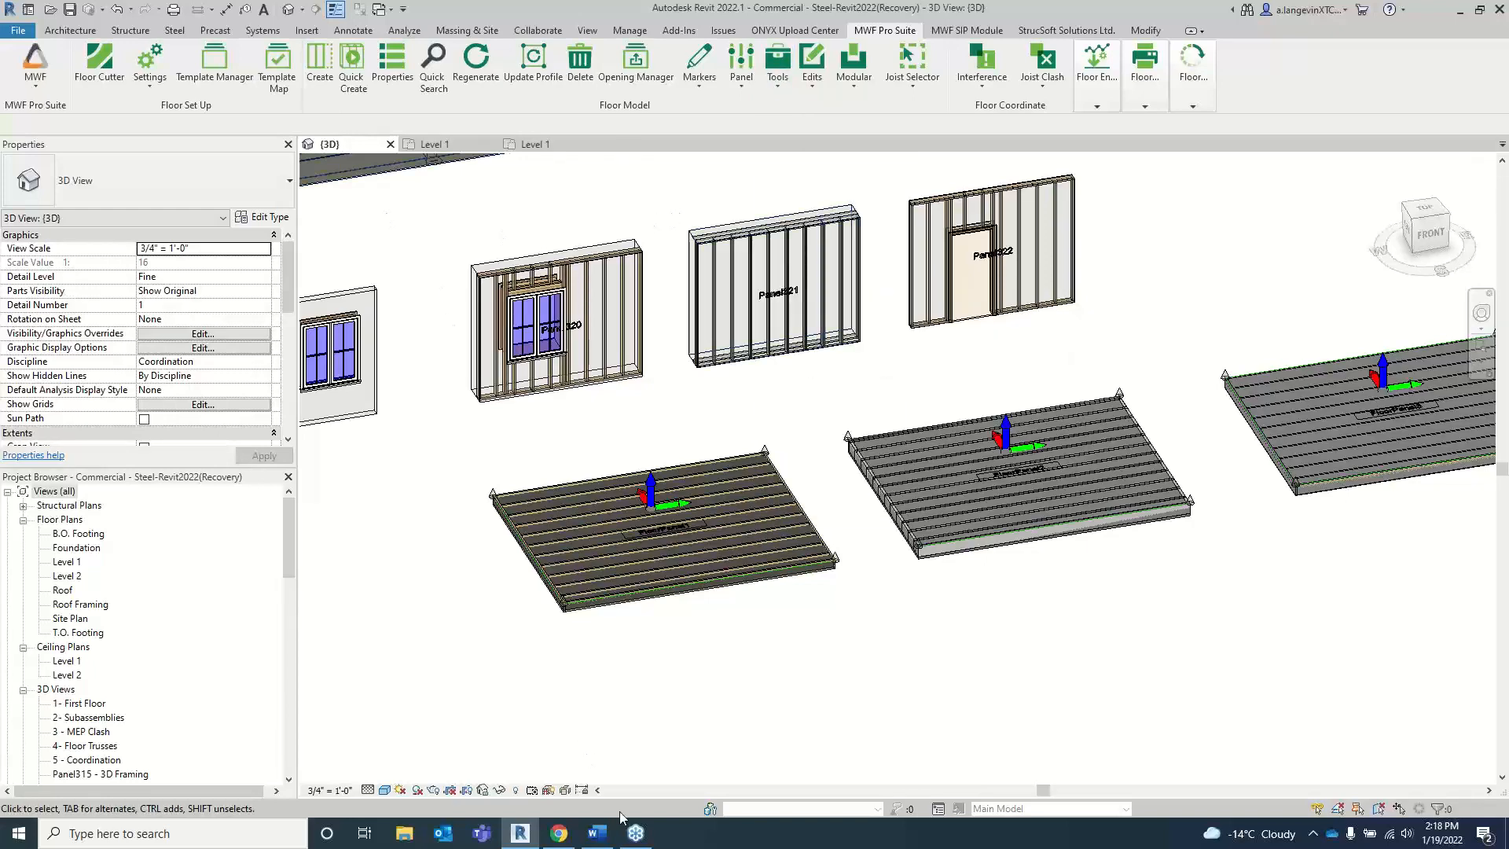
Step: Switch to Word to read the Floors and Trusses sections of New Features-Winter 2022, and return to Revit
left_click(598, 833)
scroll(619, 309, "down", 5)
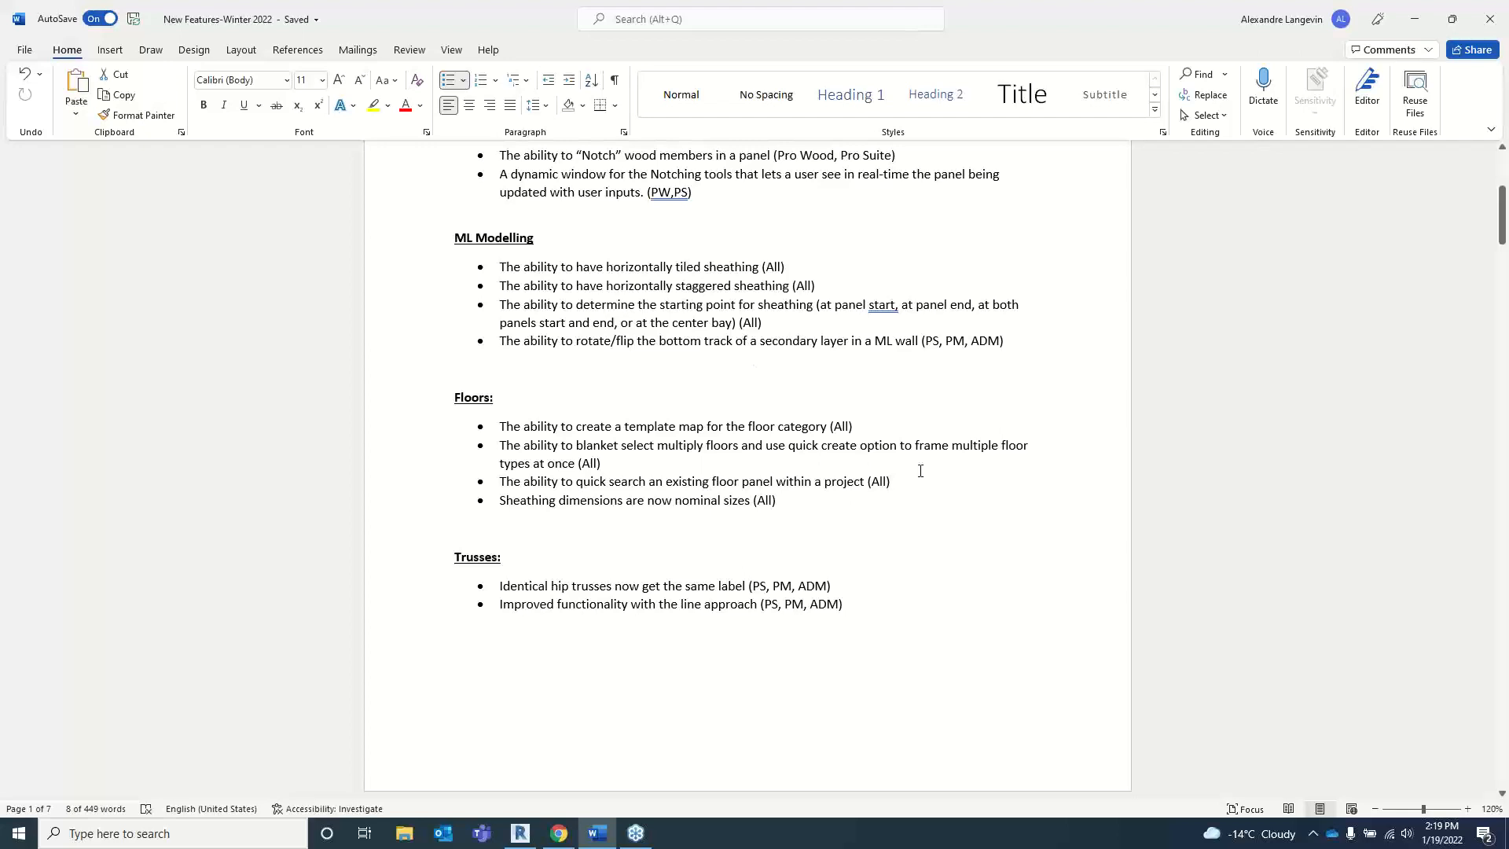
key("alt+Tab")
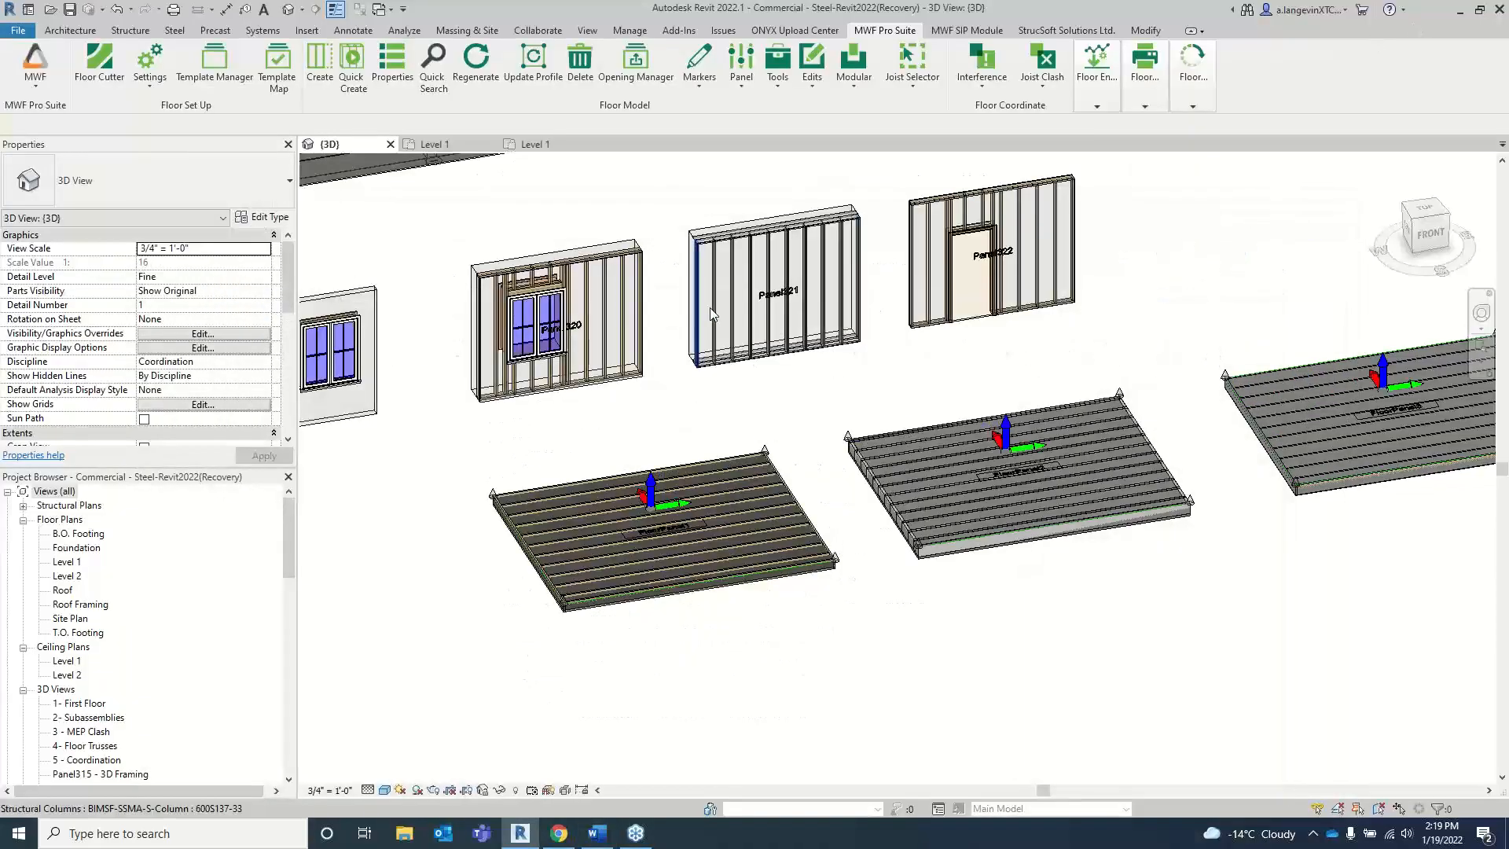
Step: Switch to the Level 1 plan of the Horizontal & Vertical Staggered sheathing project and examine its staggered panel layout examples
middle_click_drag(809, 408, 867, 414)
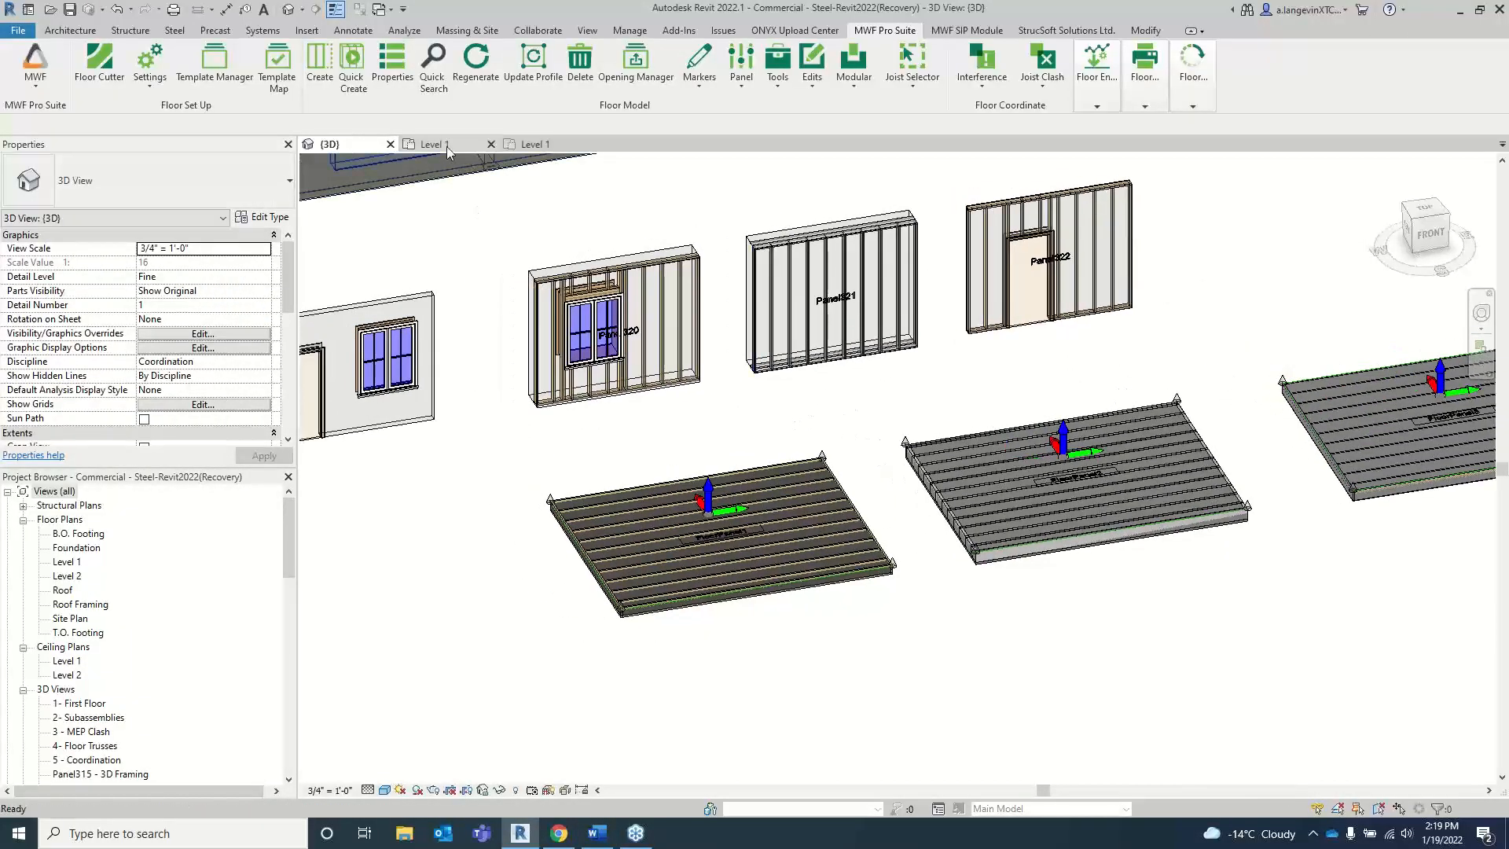
left_click(470, 144)
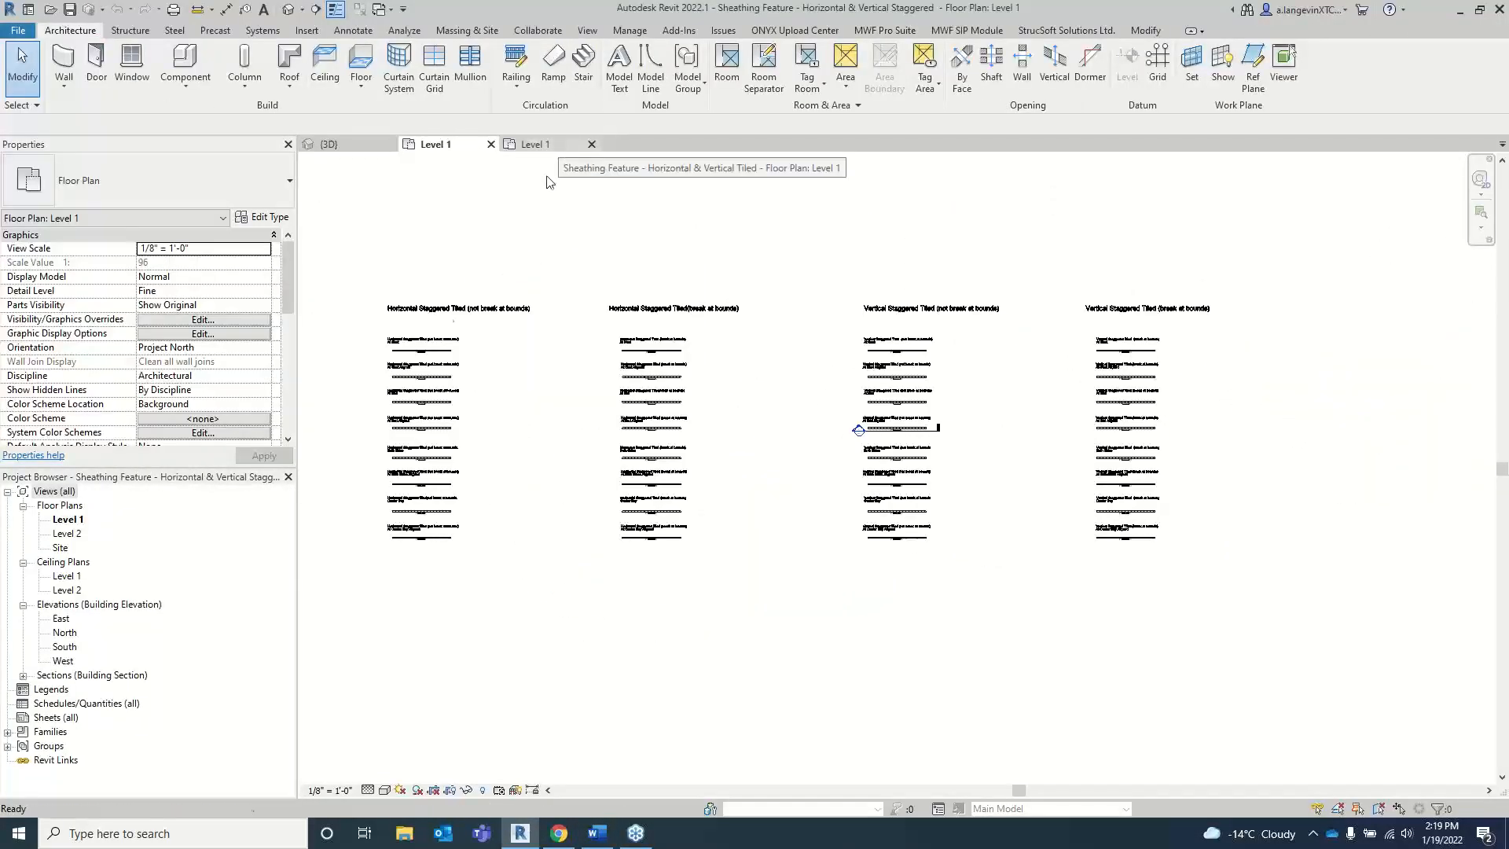
scroll(430, 320, "up", 4)
scroll(660, 381, "down", 2)
middle_click_drag(746, 374, 620, 205)
middle_click_drag(940, 371, 1167, 446)
scroll(649, 349, "up", 3)
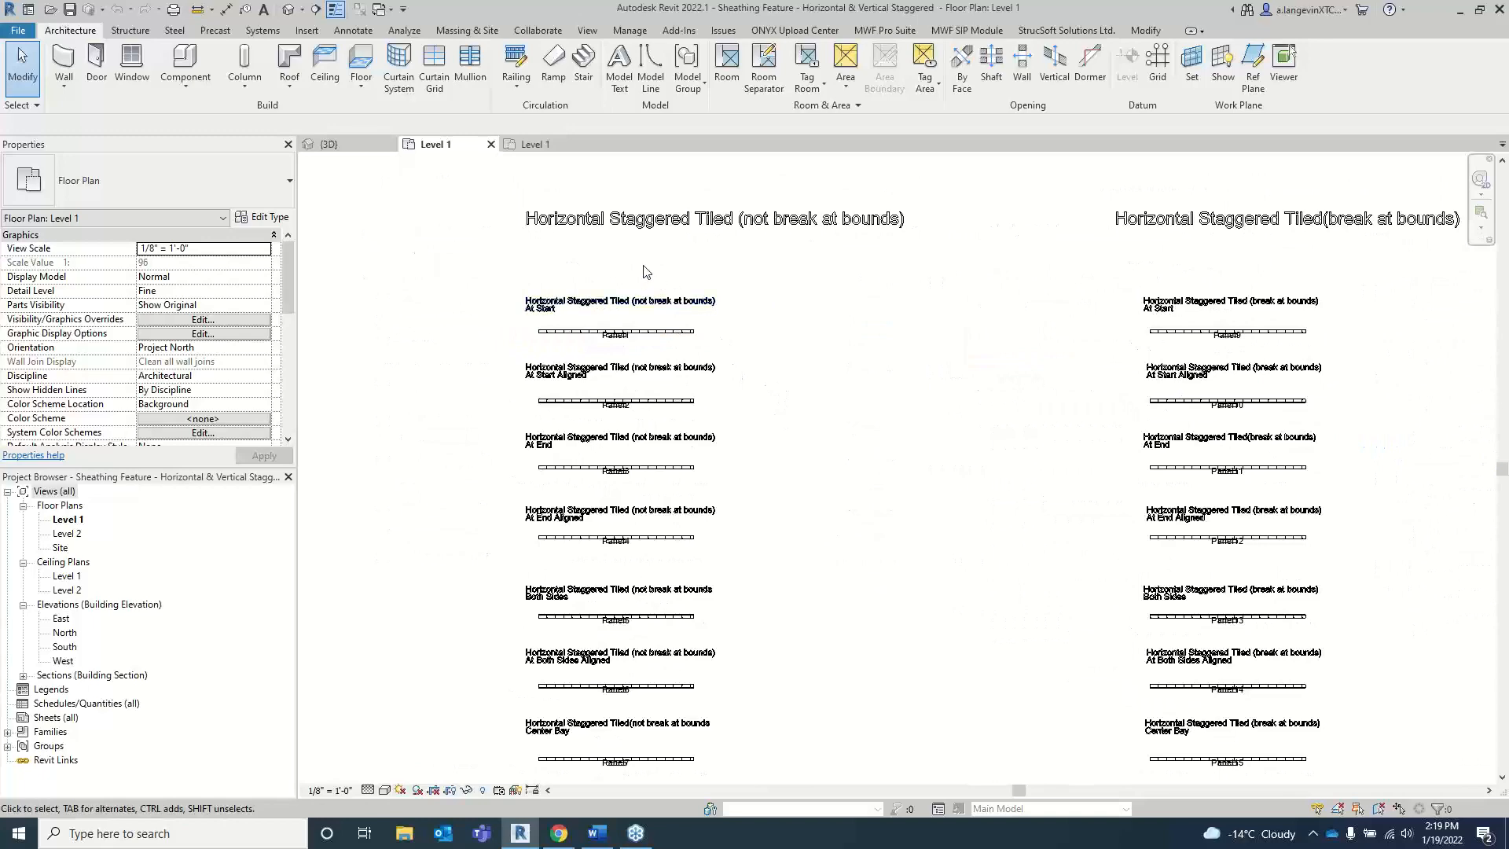
scroll(597, 220, "up", 3)
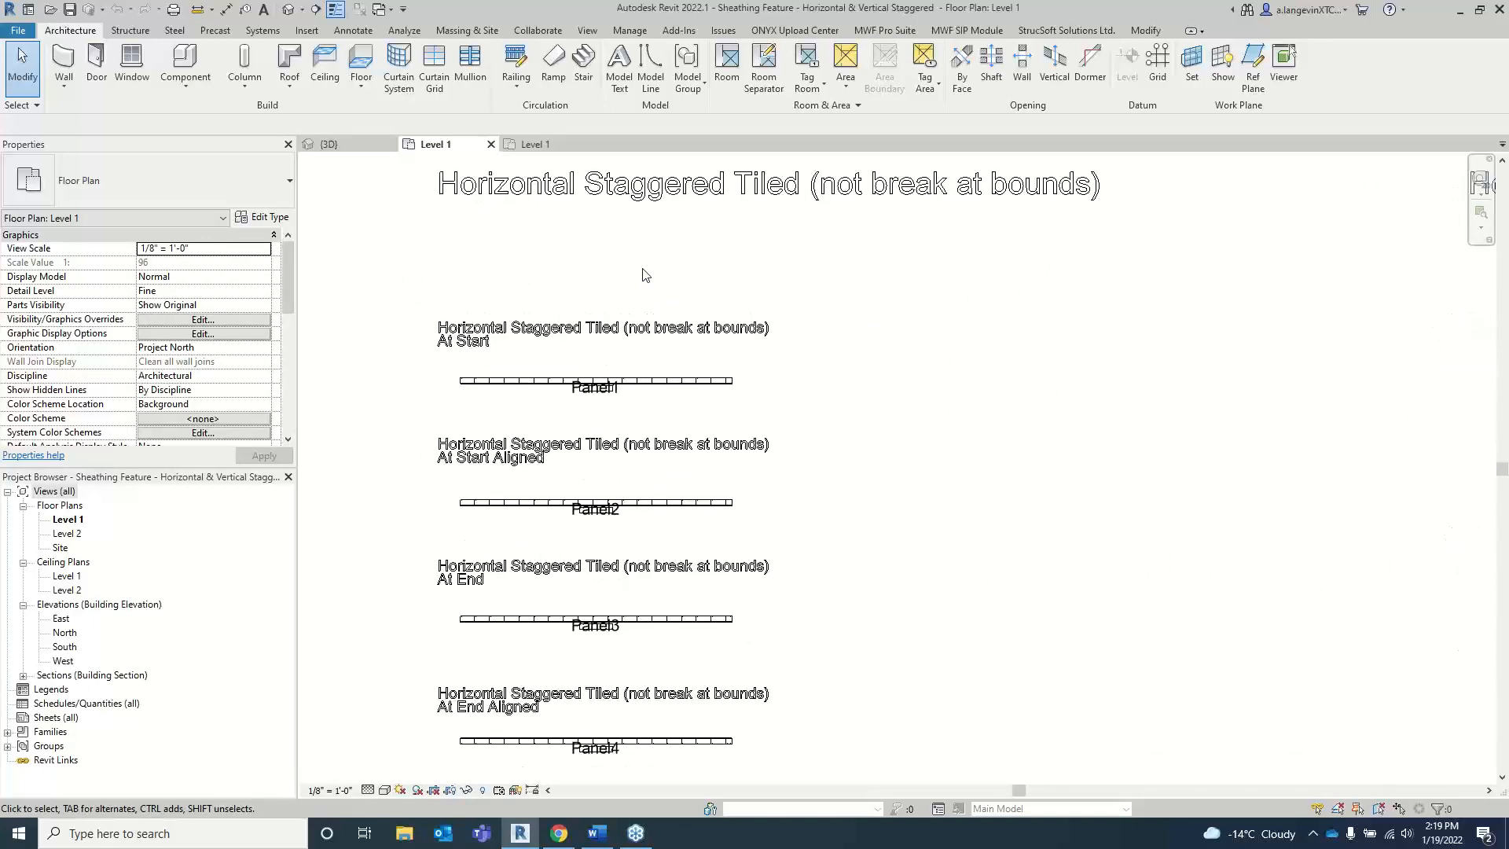
Step: Examine the horizontal and vertical tiled examples in the Horizontal & Vertical Tiled project's Level 1 plan, then return to the staggered project
left_click(534, 143)
scroll(416, 296, "up", 2)
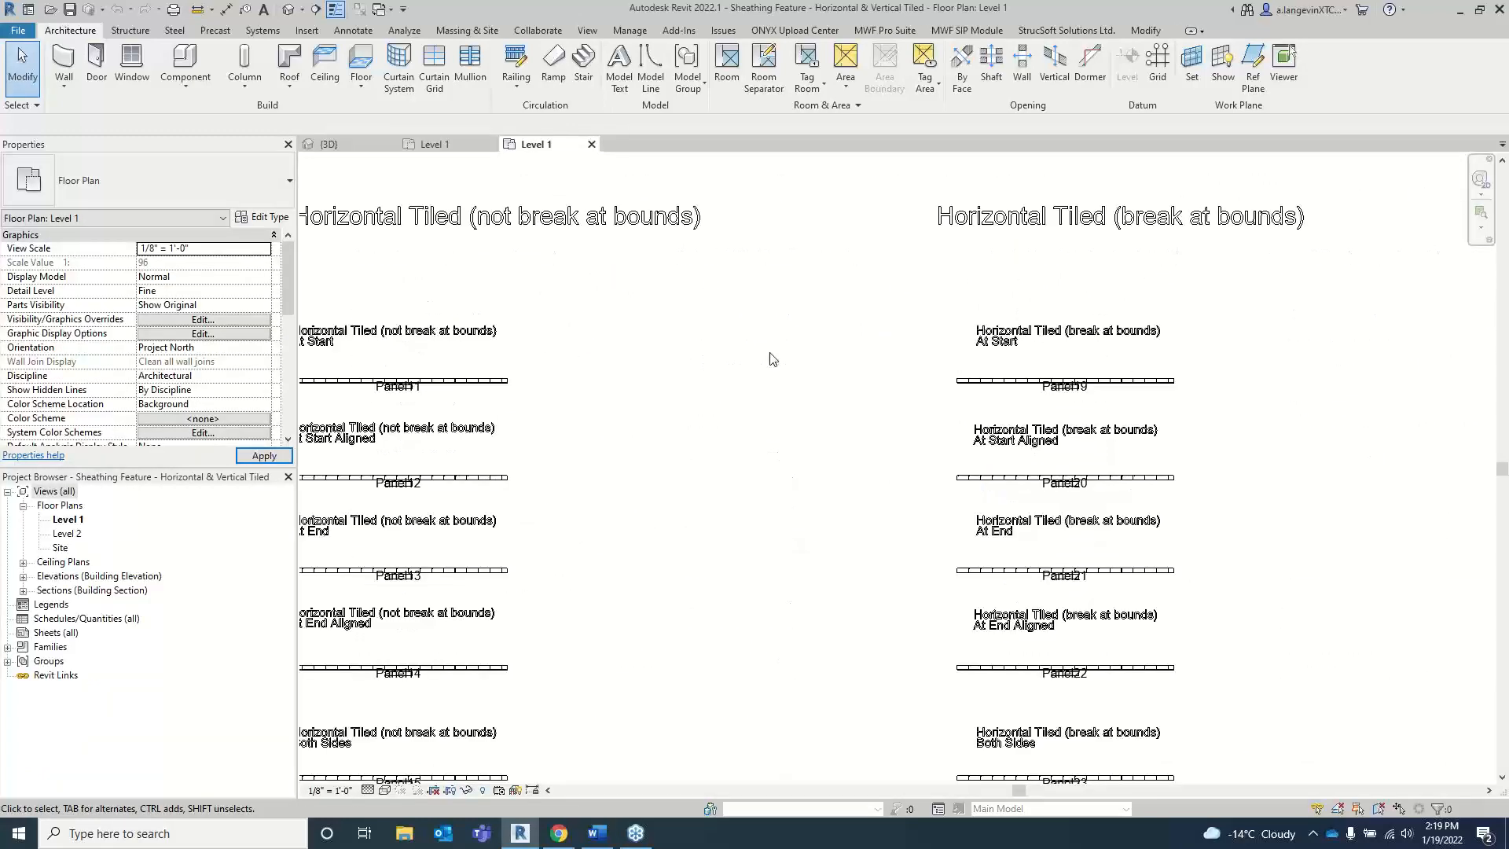
middle_click_drag(882, 374, 461, 386)
middle_click_drag(1129, 365, 645, 284)
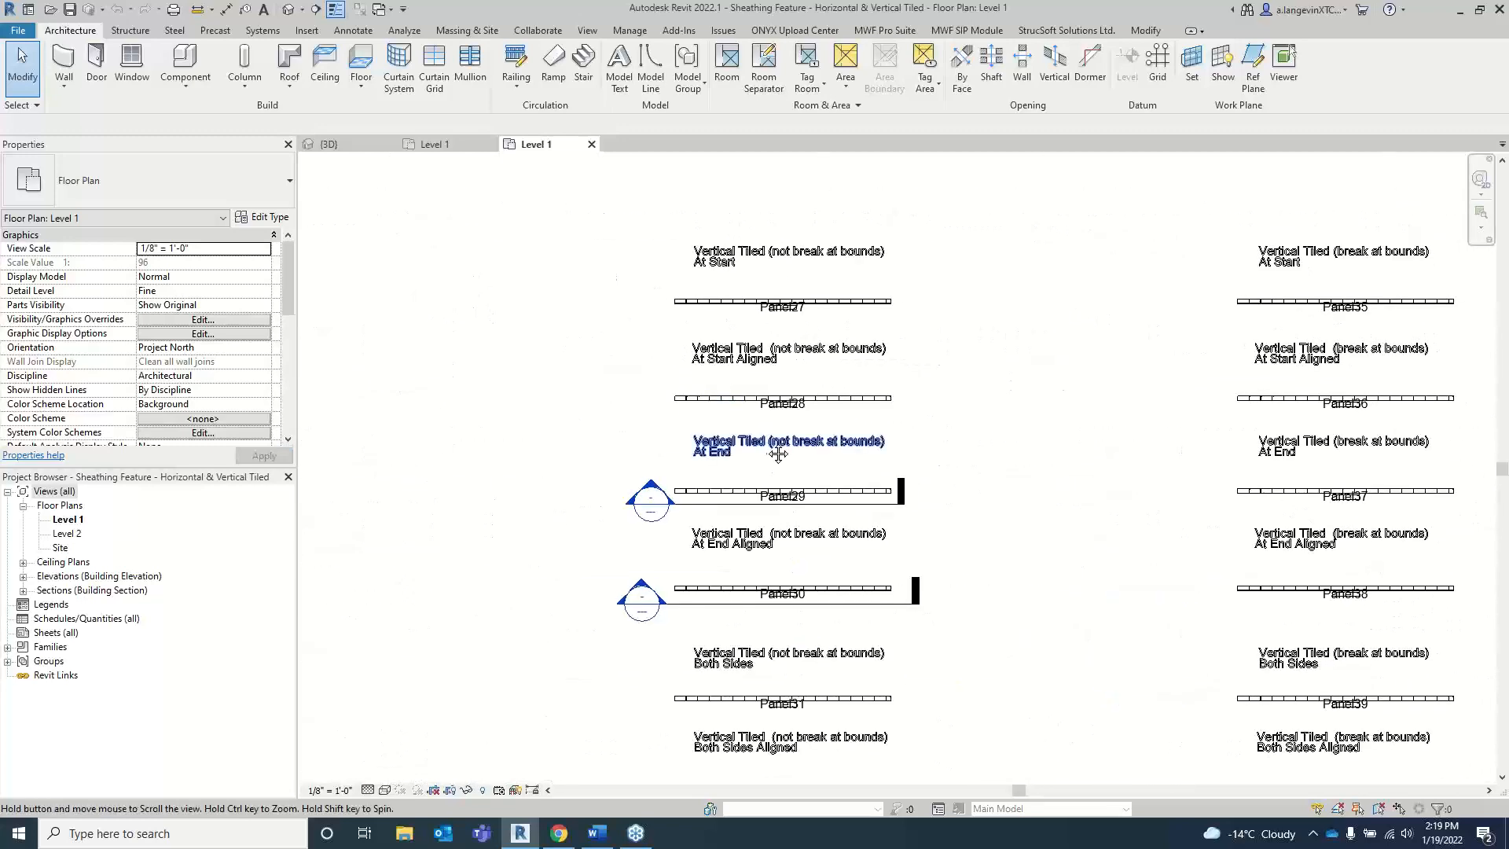
middle_click_drag(778, 451, 840, 431)
middle_click_drag(632, 355, 673, 417)
left_click(448, 145)
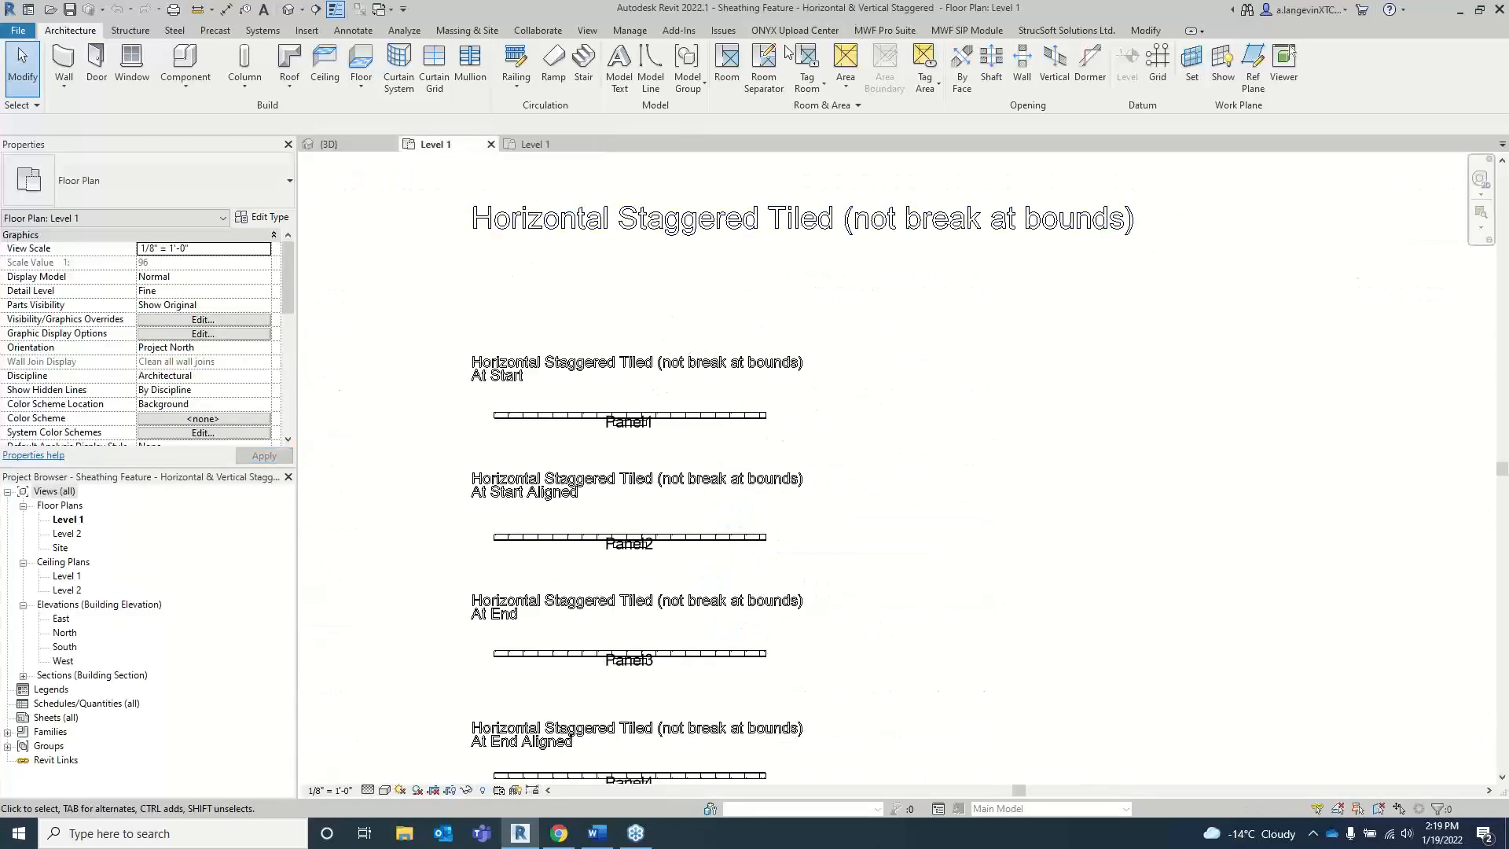
Step: Switch MWF Pro Suite to the wall module and open the MultiLayer project settings
left_click(885, 30)
left_click(31, 84)
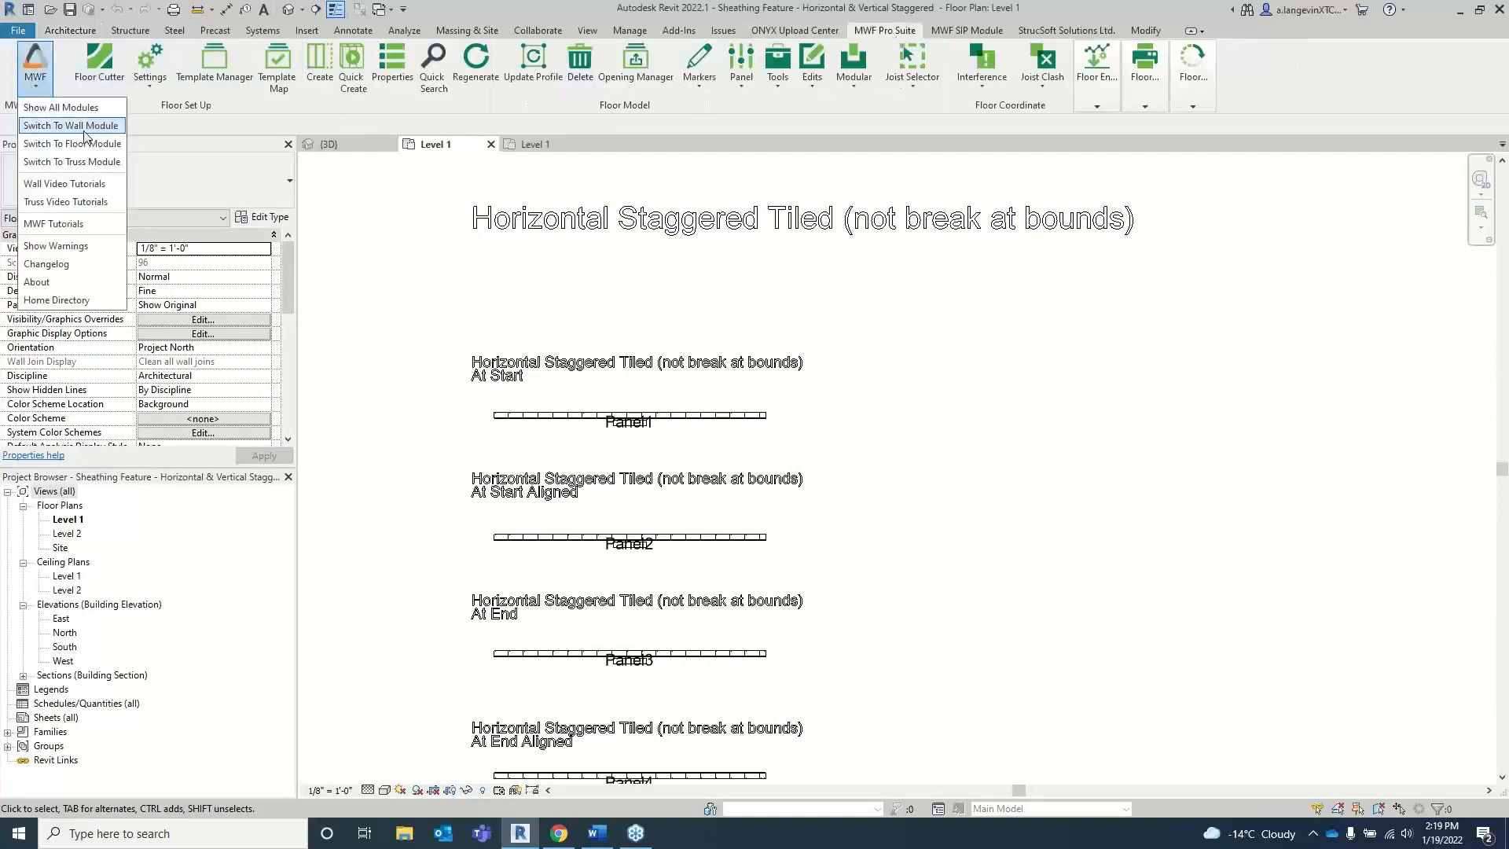
left_click(55, 126)
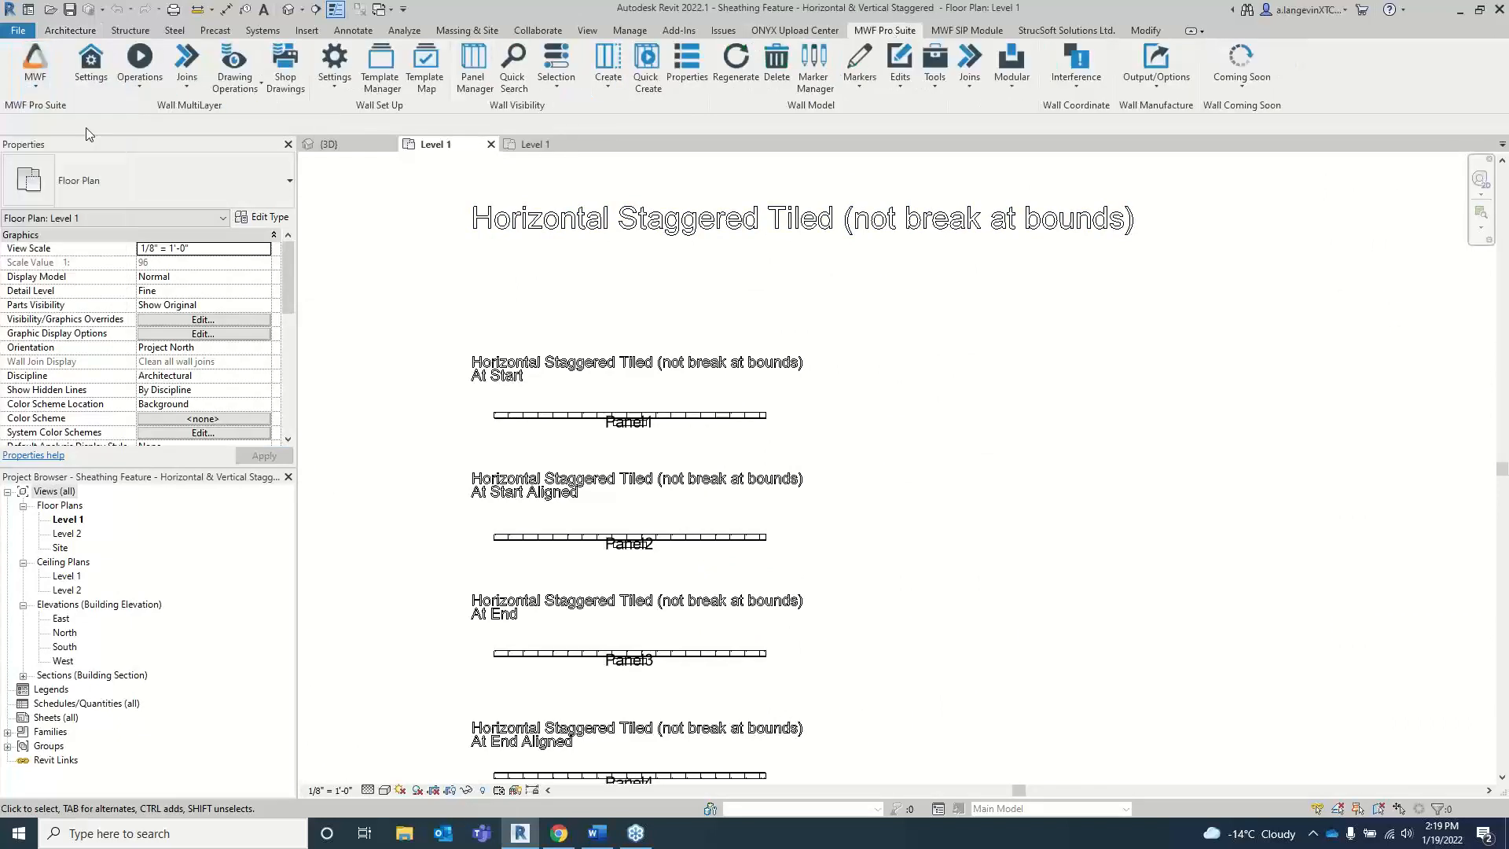
left_click(102, 85)
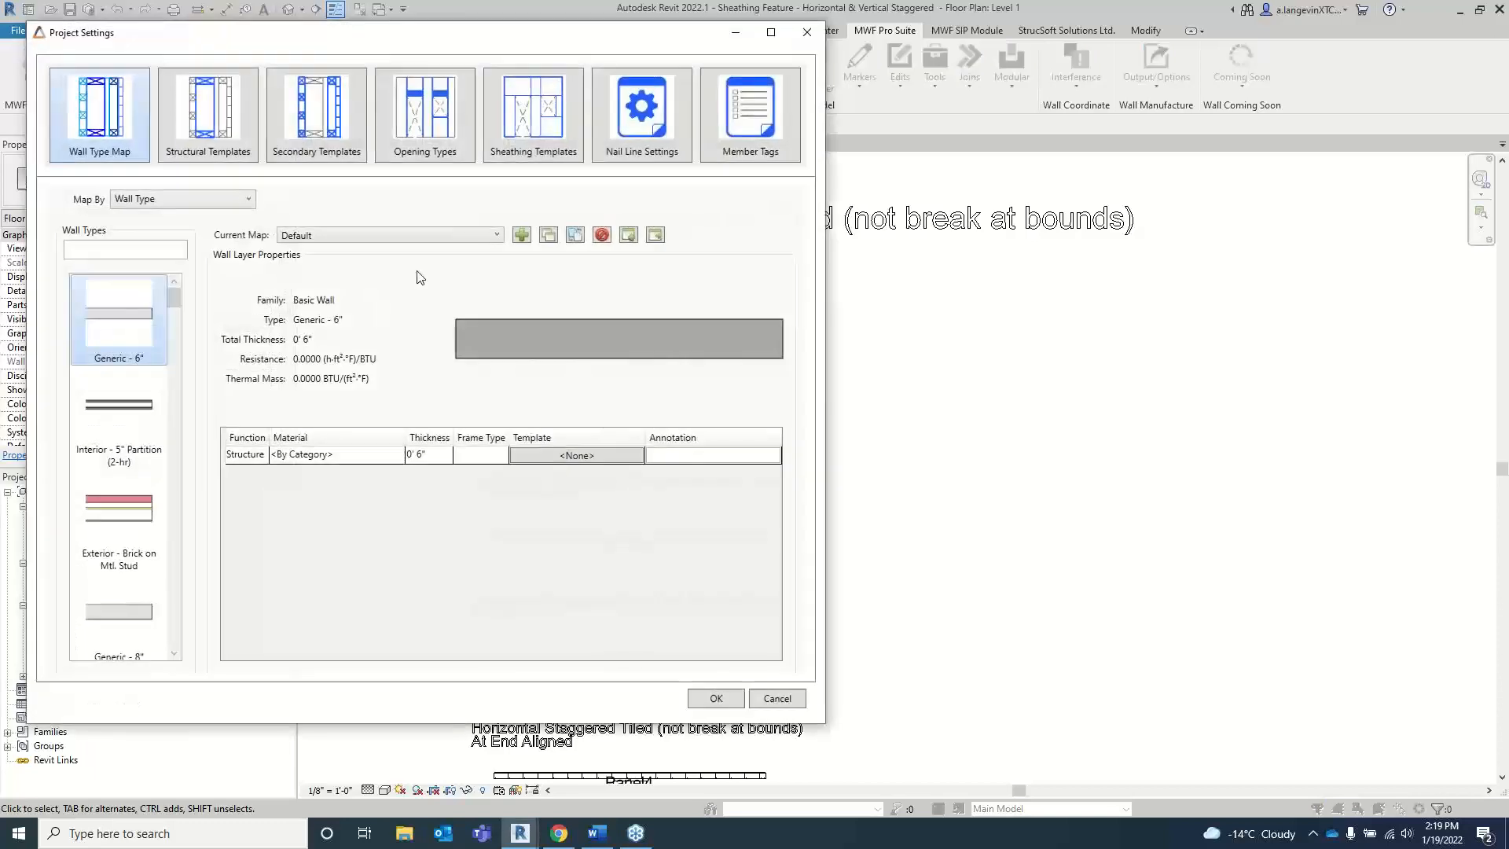
Step: Look over the sheathing templates and open Default Template in the Sheathing Template Editor
left_click(542, 122)
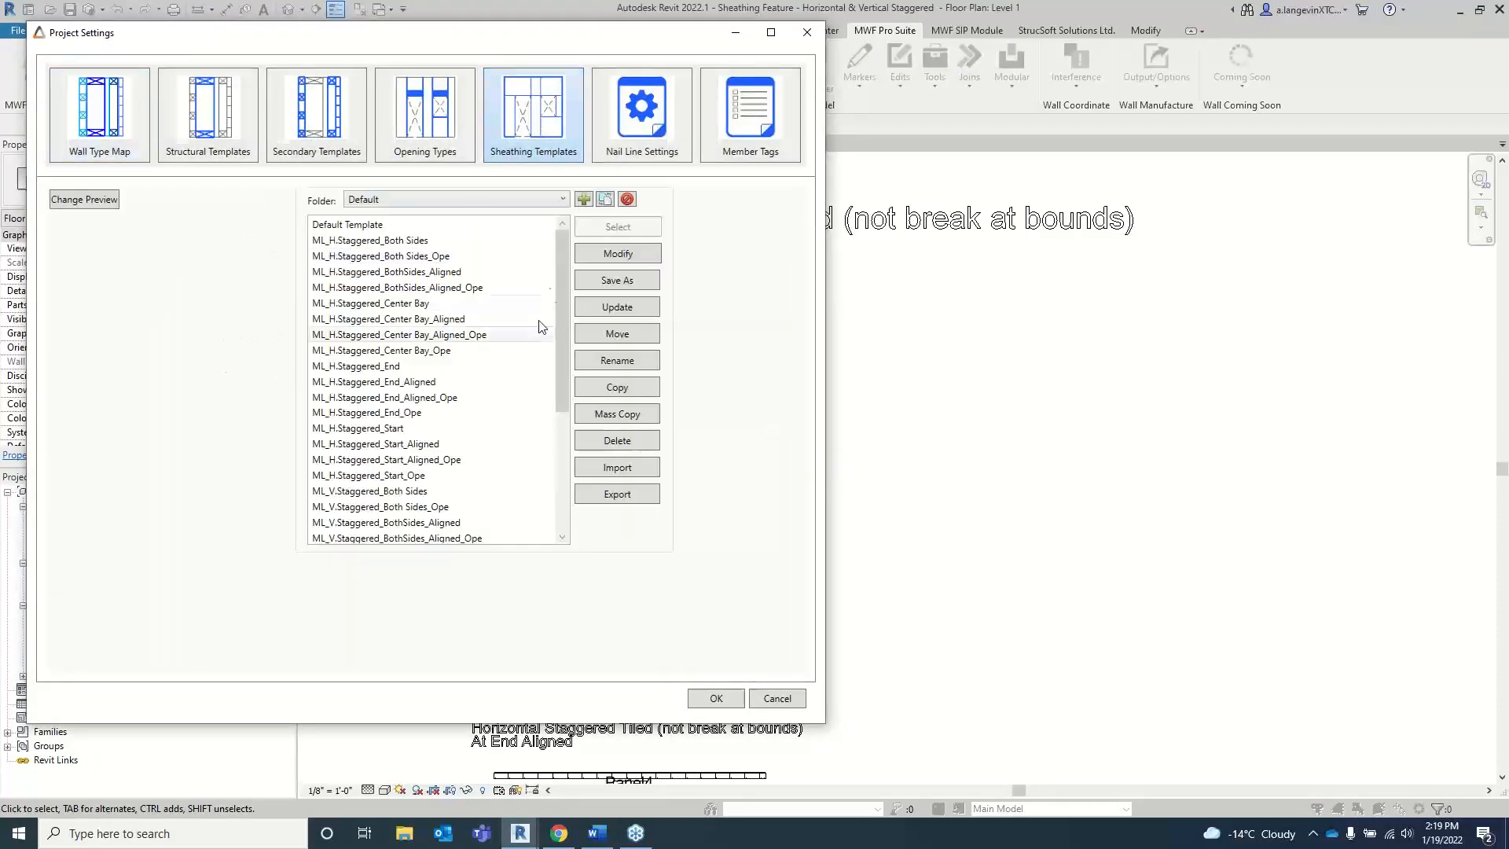
left_click_drag(563, 243, 561, 283)
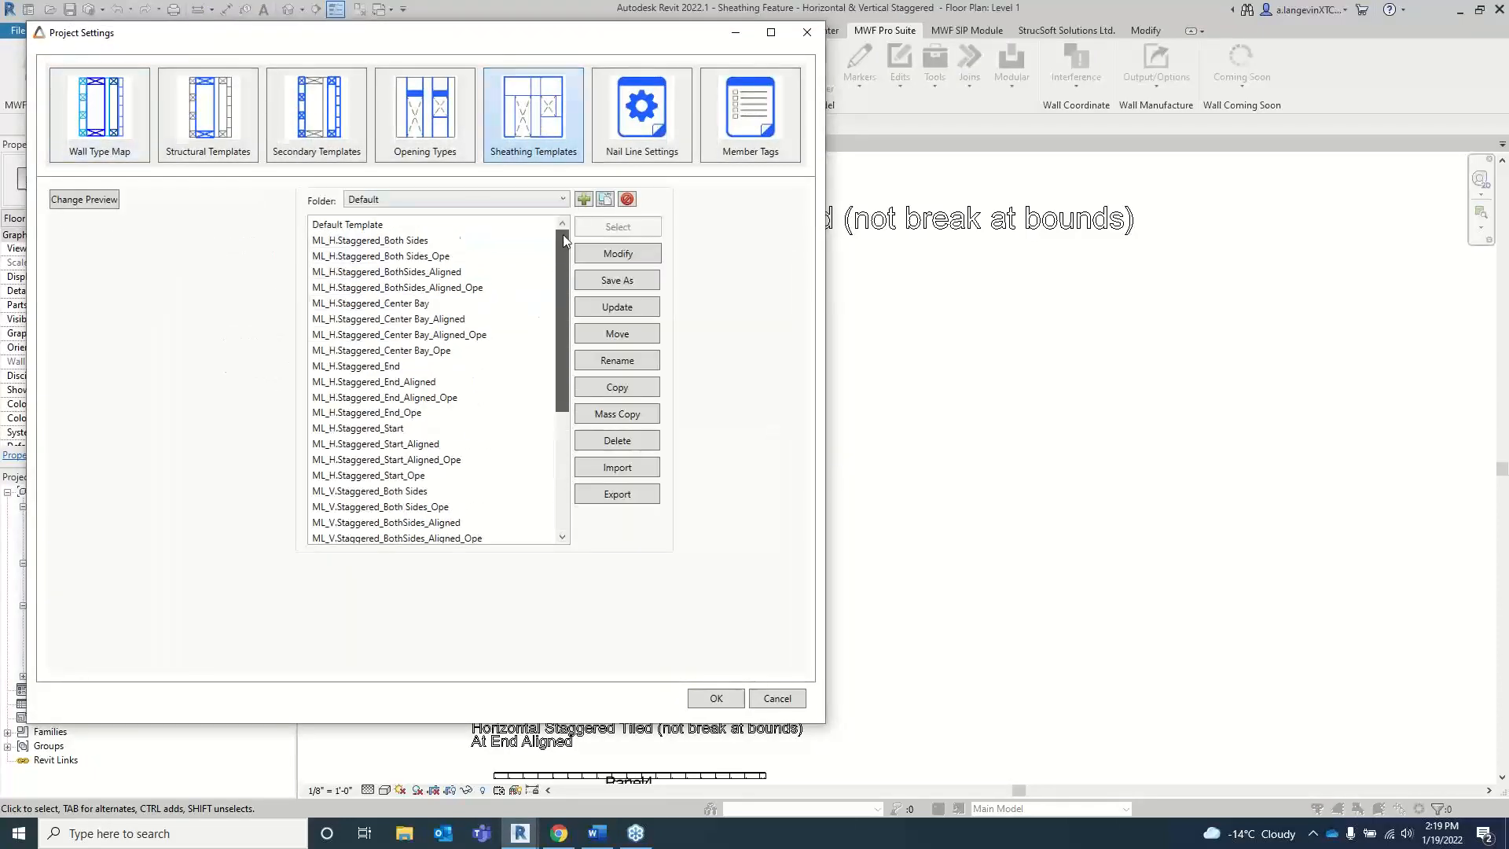
left_click(432, 225)
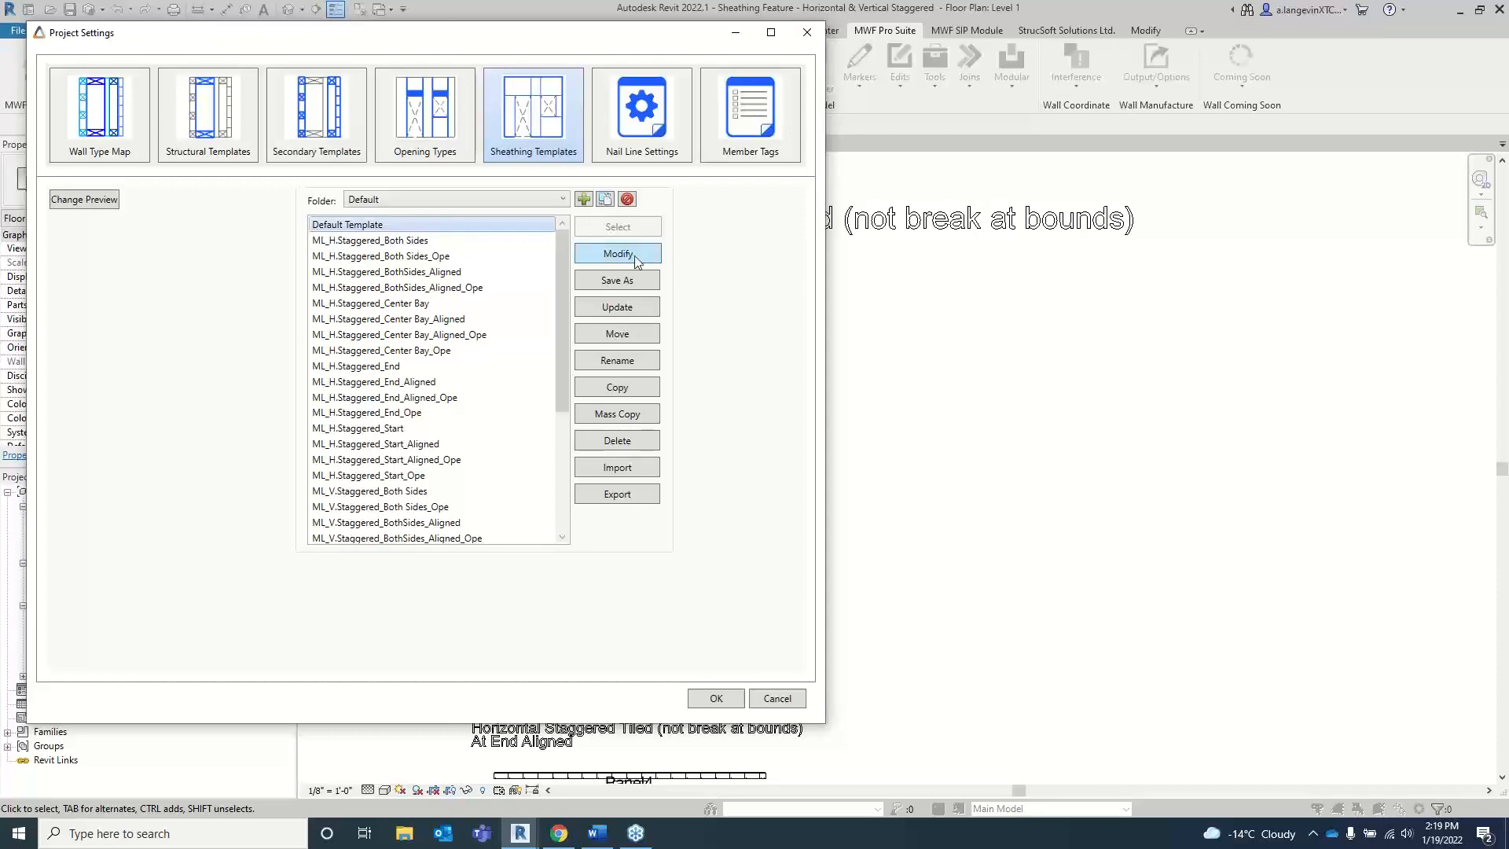
left_click(635, 259)
left_click_drag(391, 57, 857, 189)
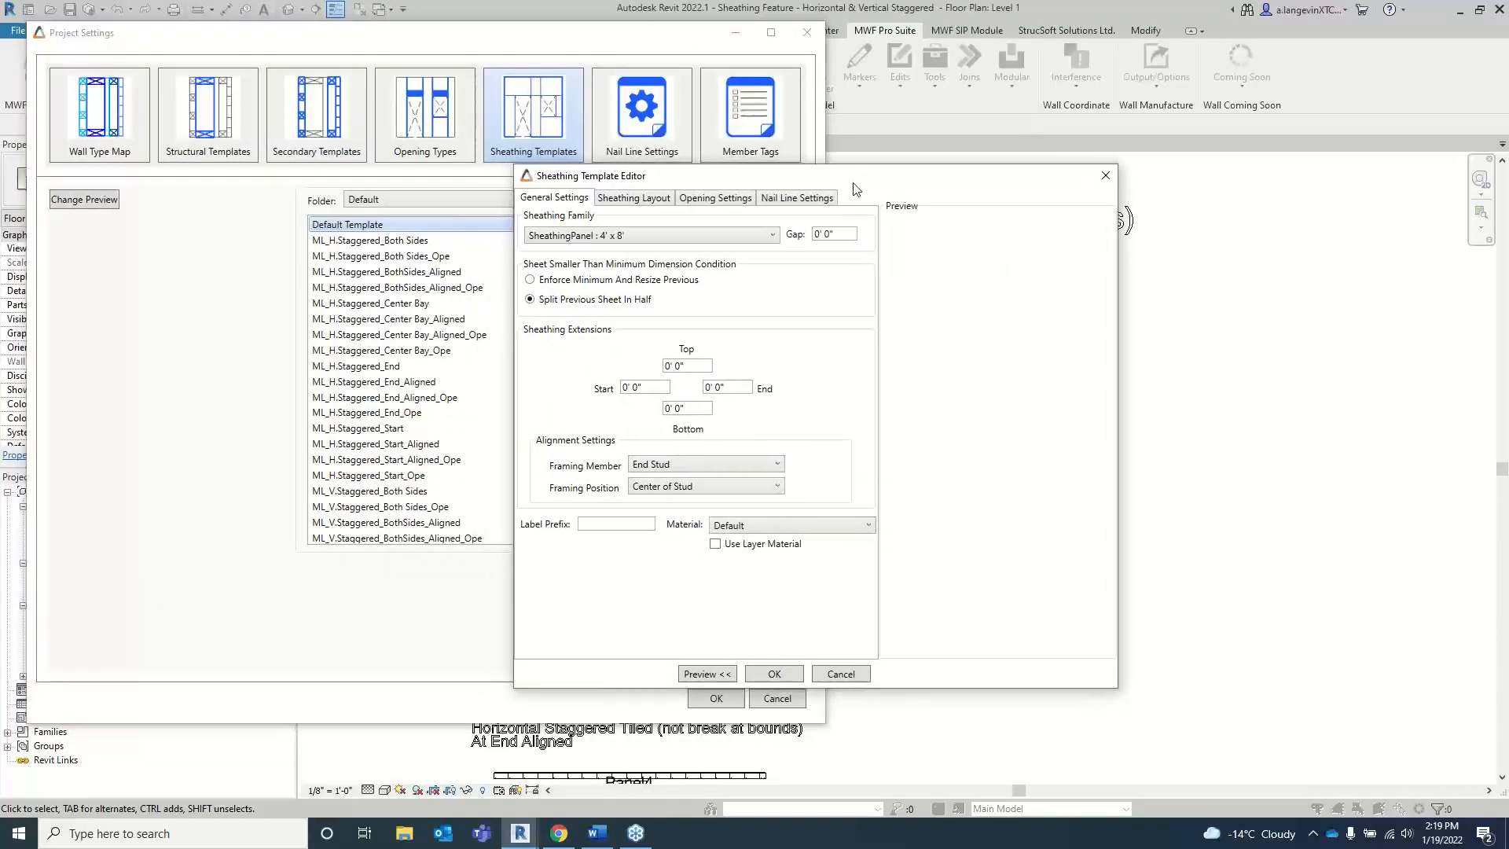
Step: Preview the sheathing layouts Basic Vertical Tiled, Basic Horizontal Tiled, Horizontal Staggered and Vertical Staggered for the default template
left_click(635, 203)
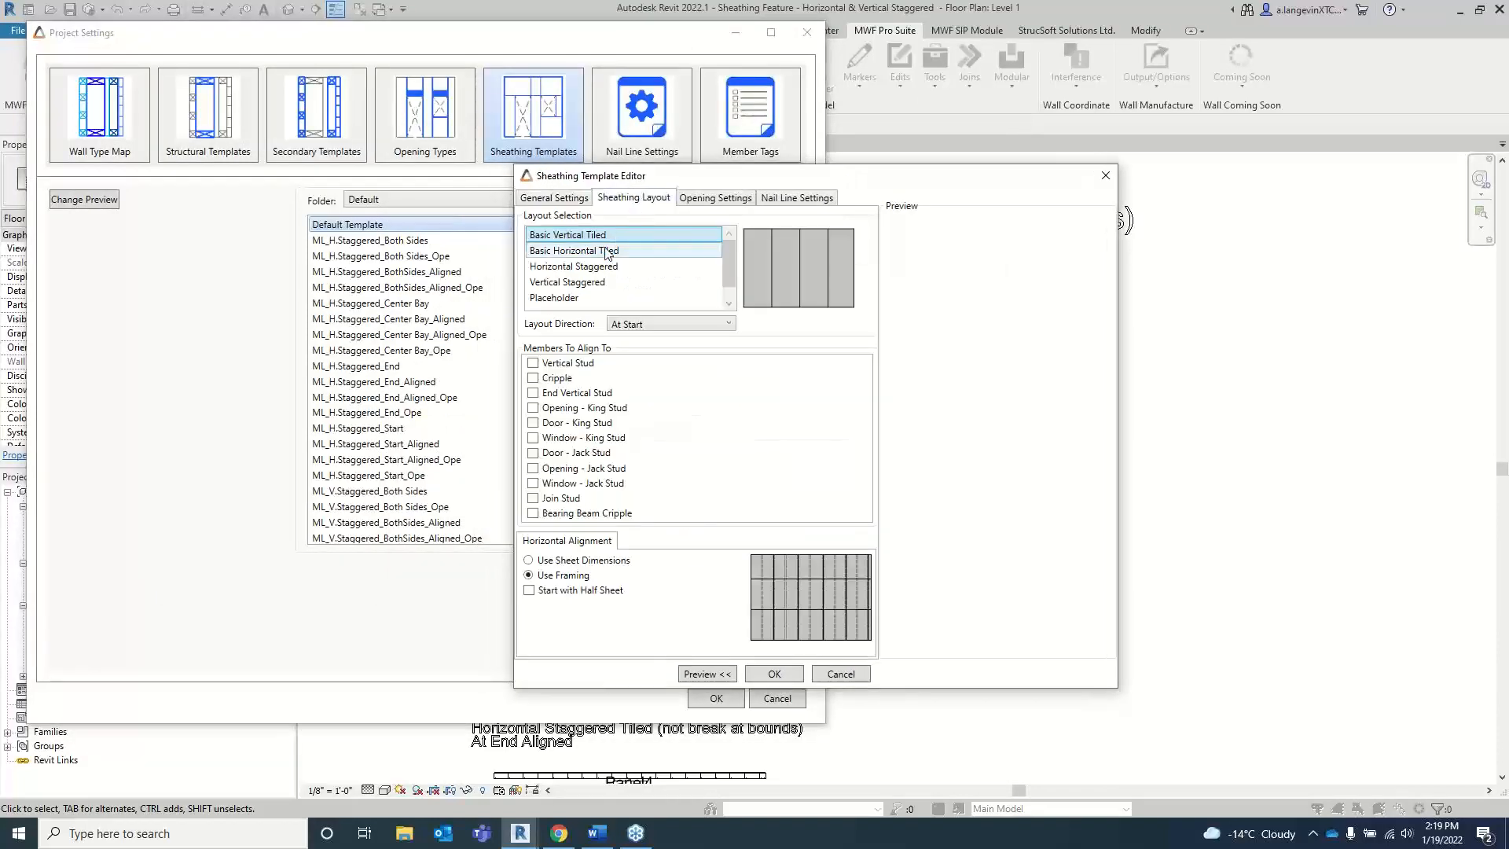
key("Down")
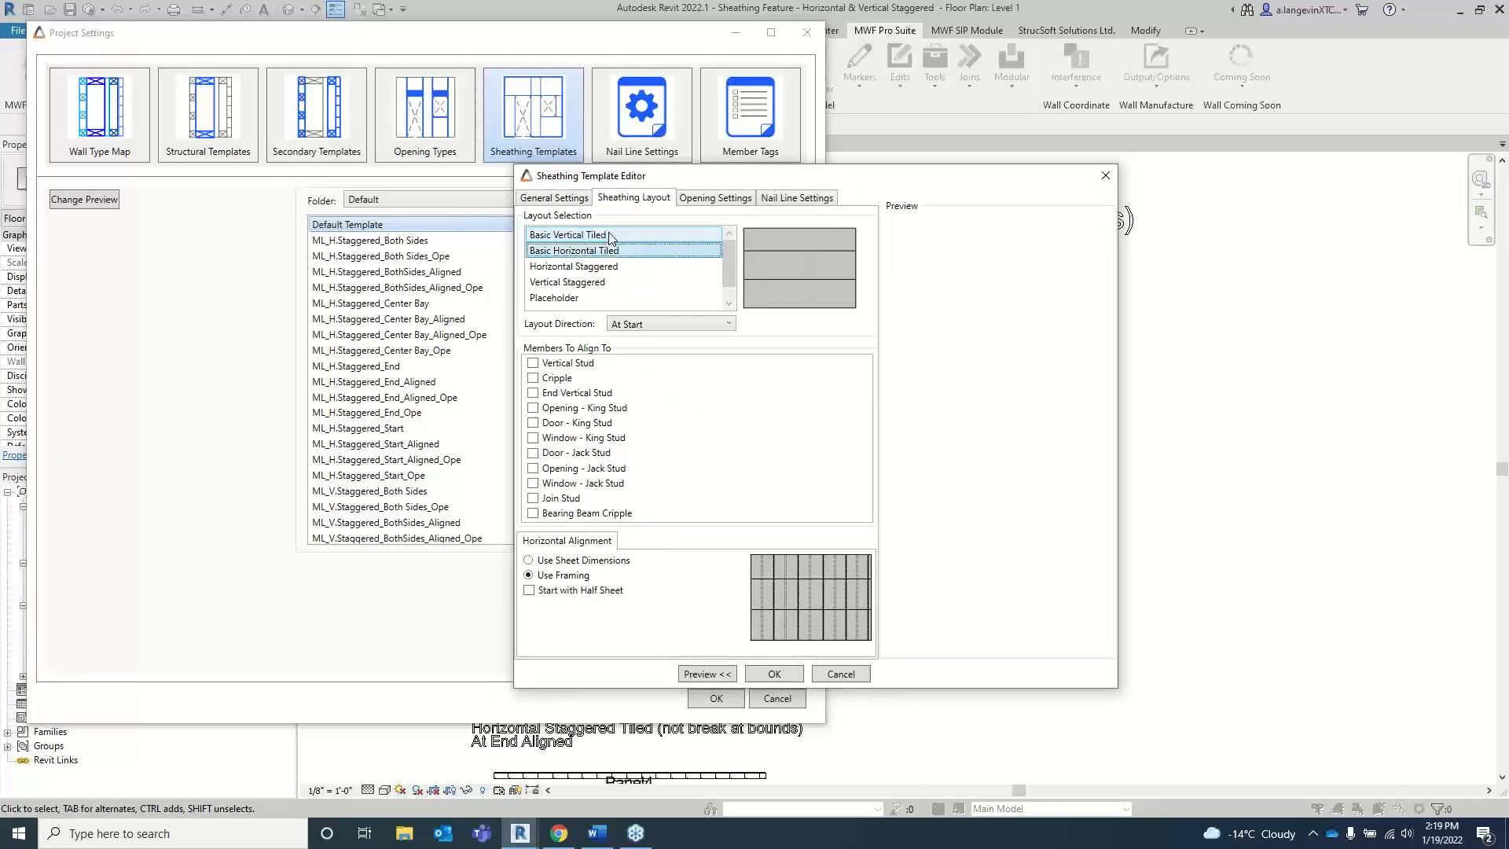
left_click(609, 236)
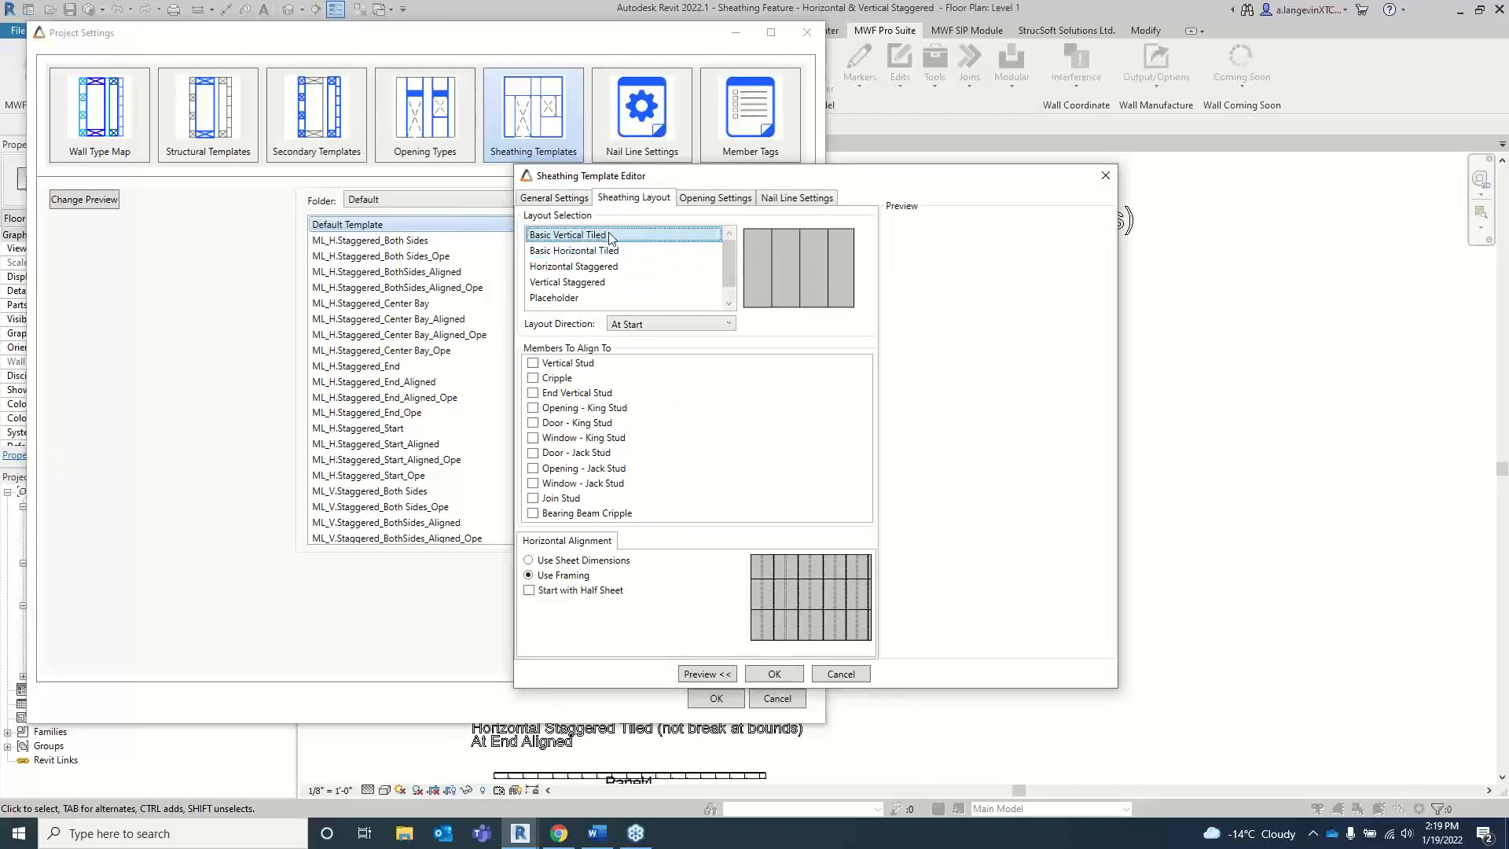
key("Down")
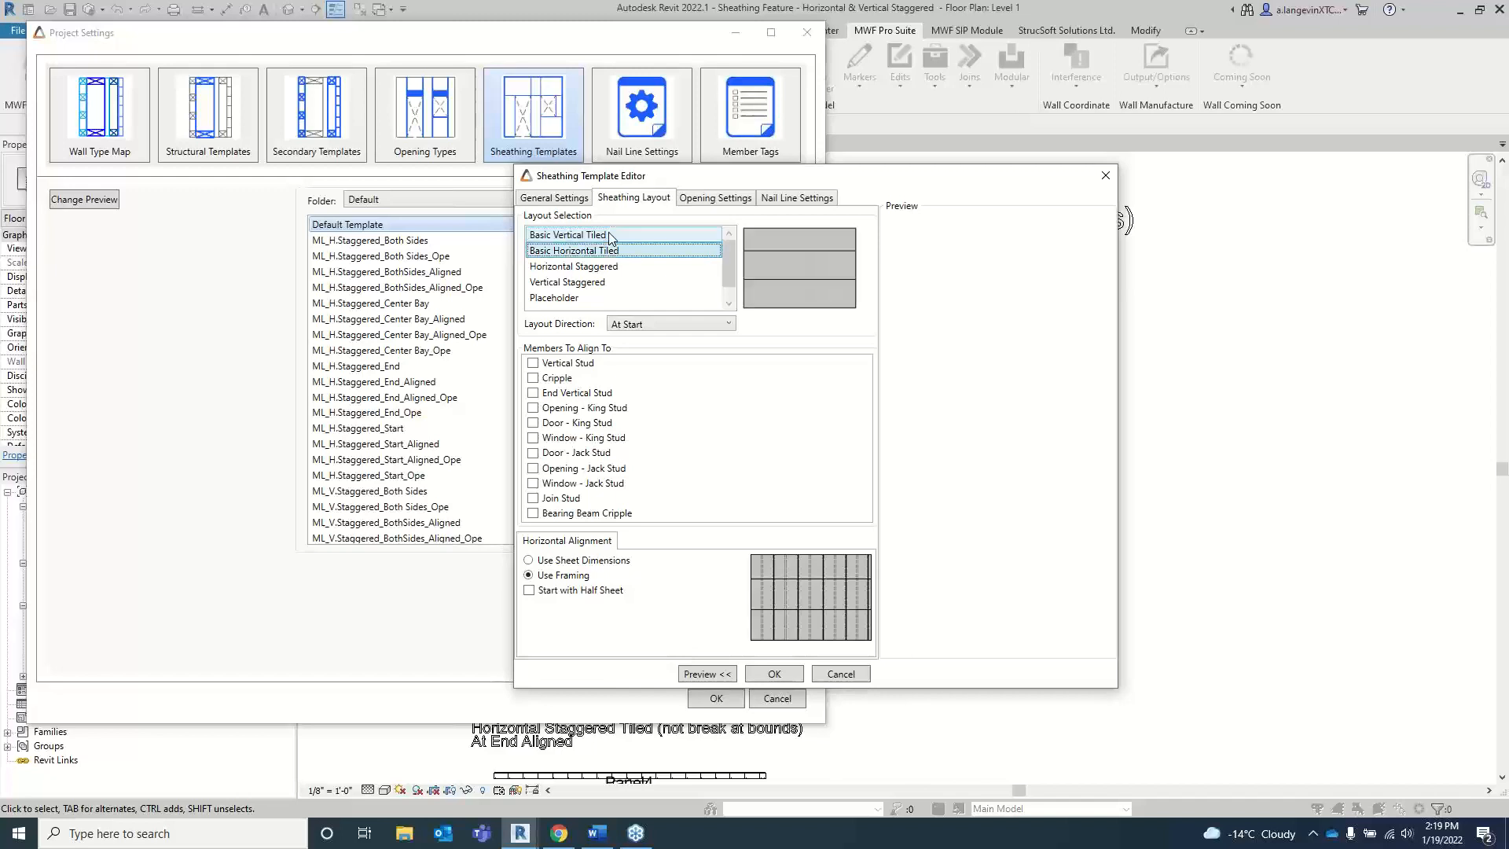
key("Down")
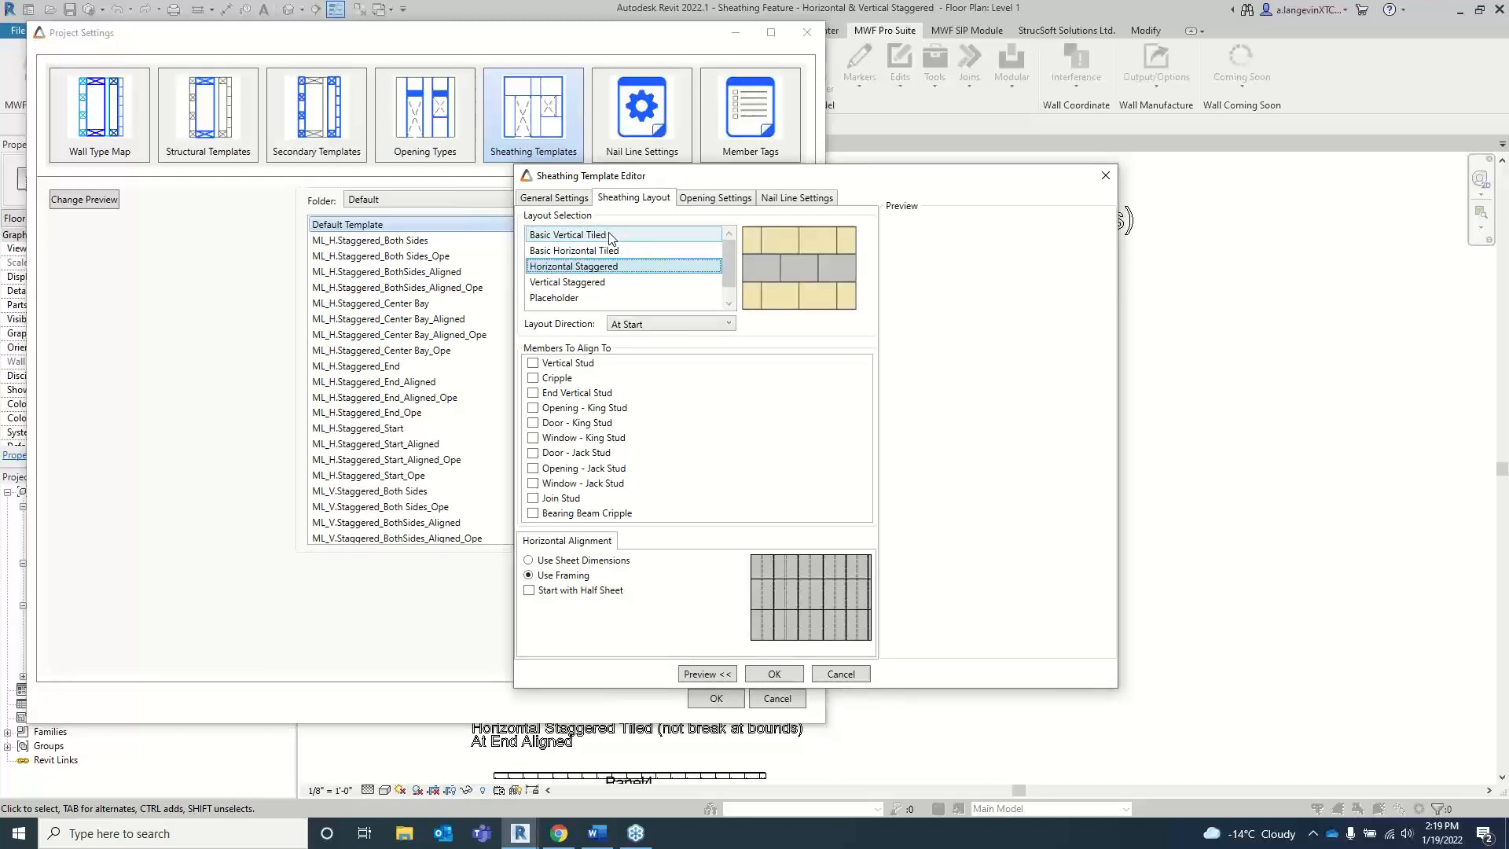
key("Down")
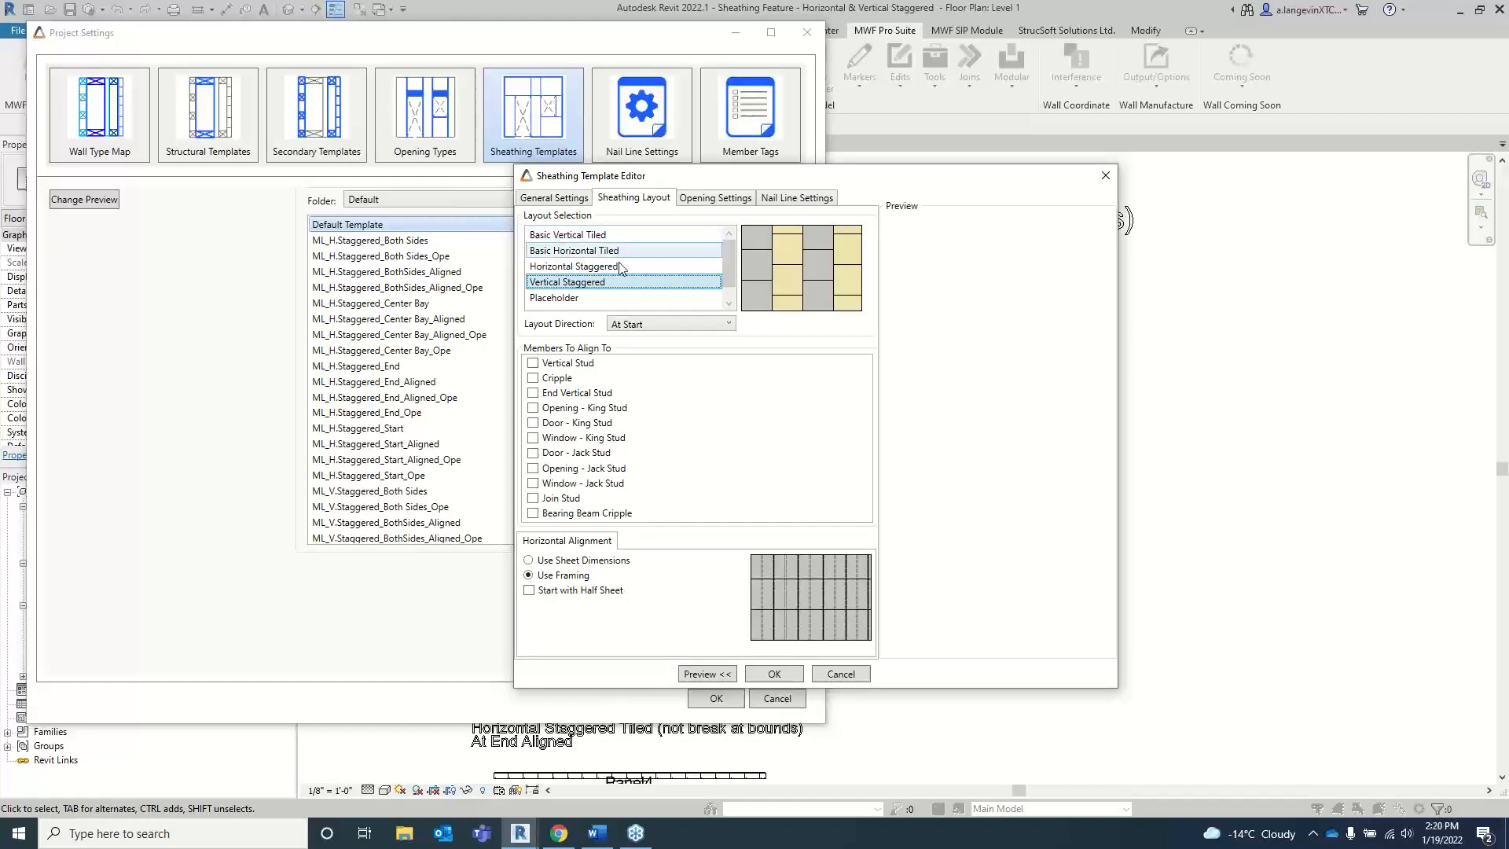
Step: Review the layout direction choices At Start, At End, Both Sides and At Center Bay, keeping At Start
left_click(728, 325)
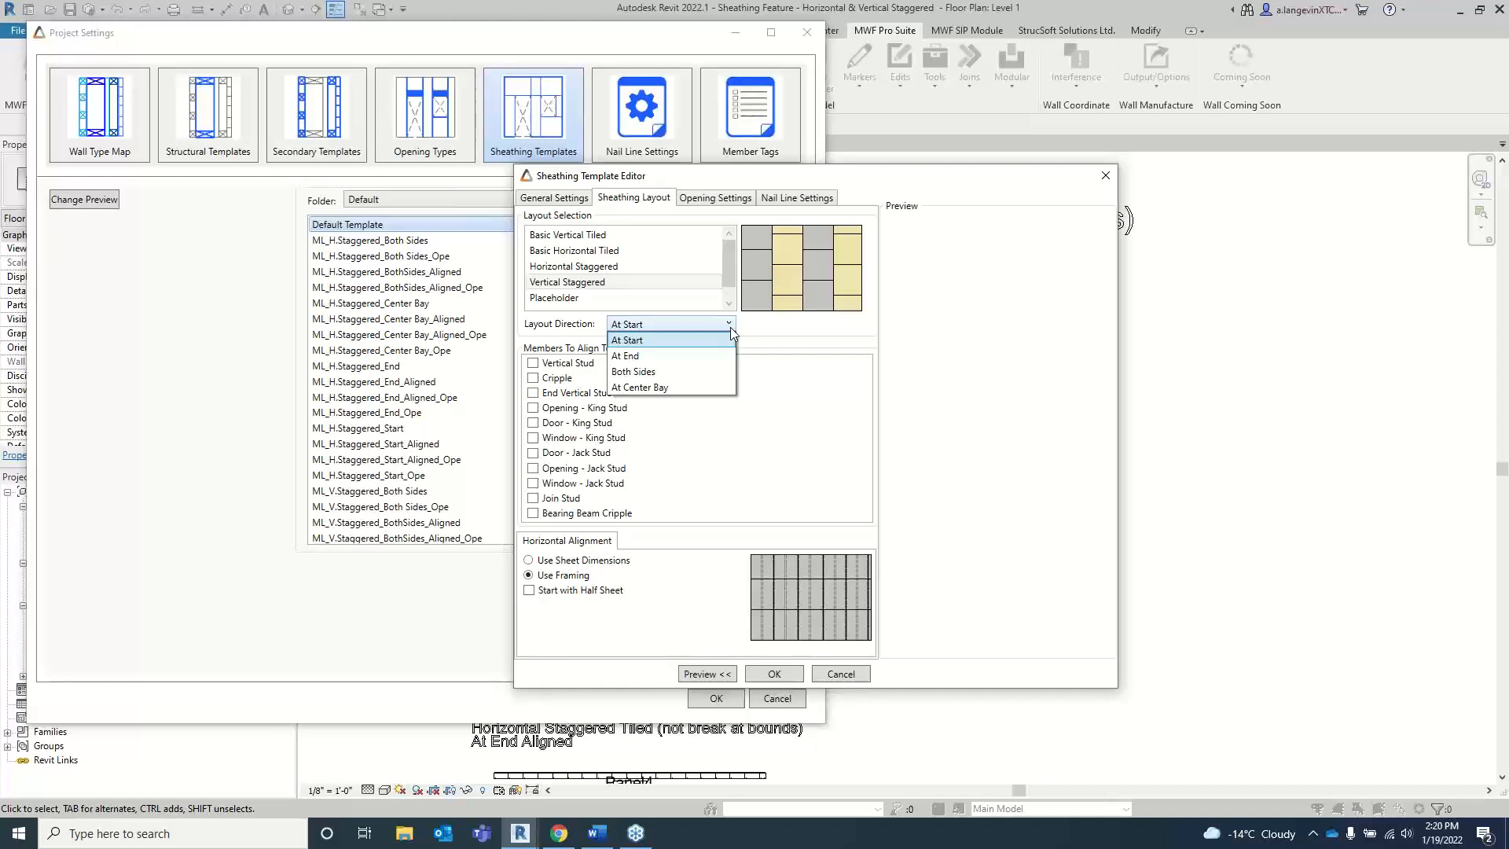
key("Down")
key("Down")
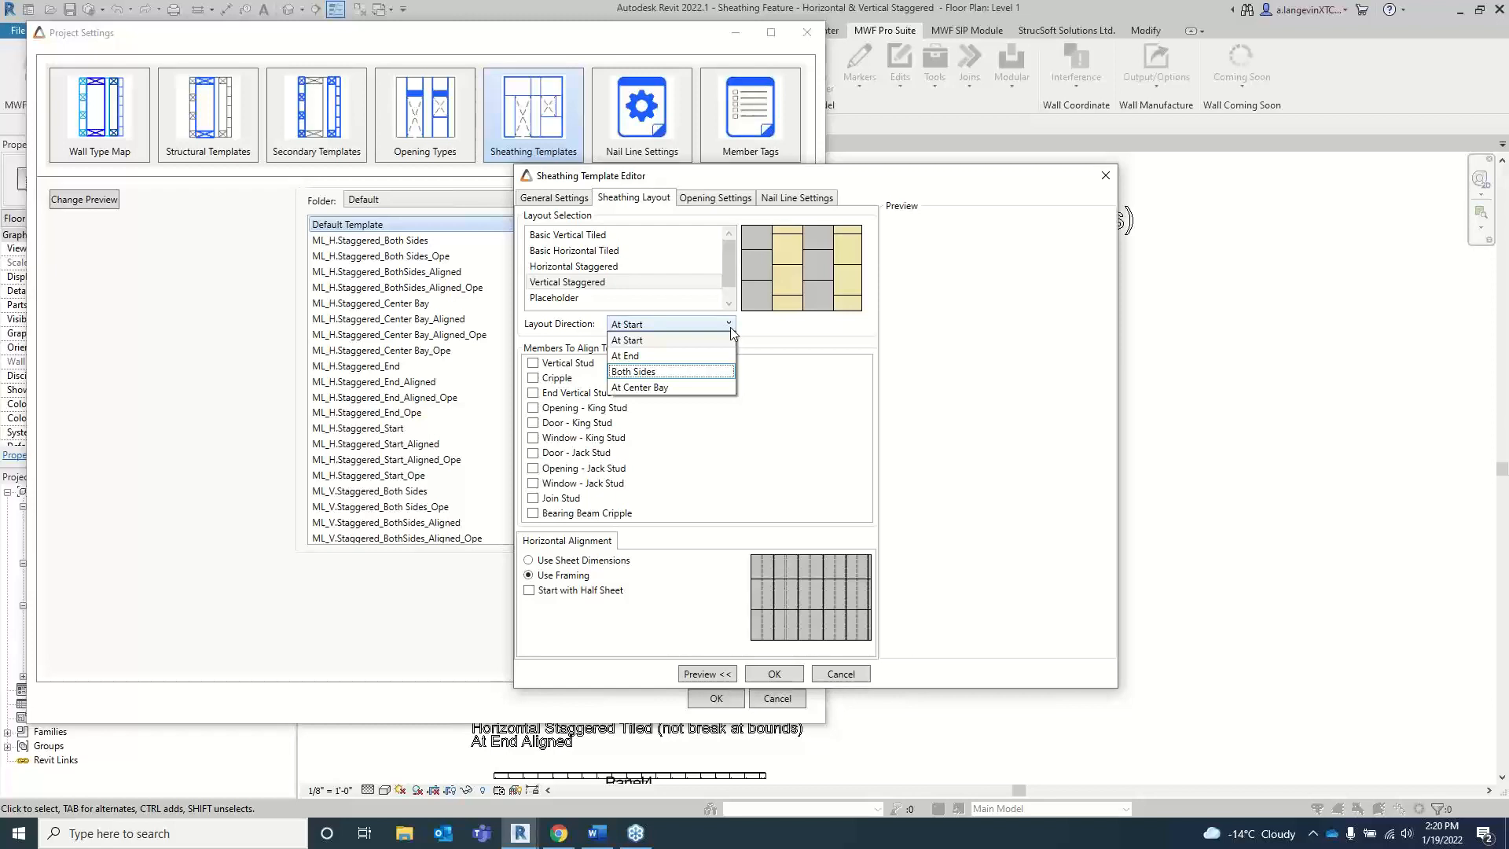
key("Down")
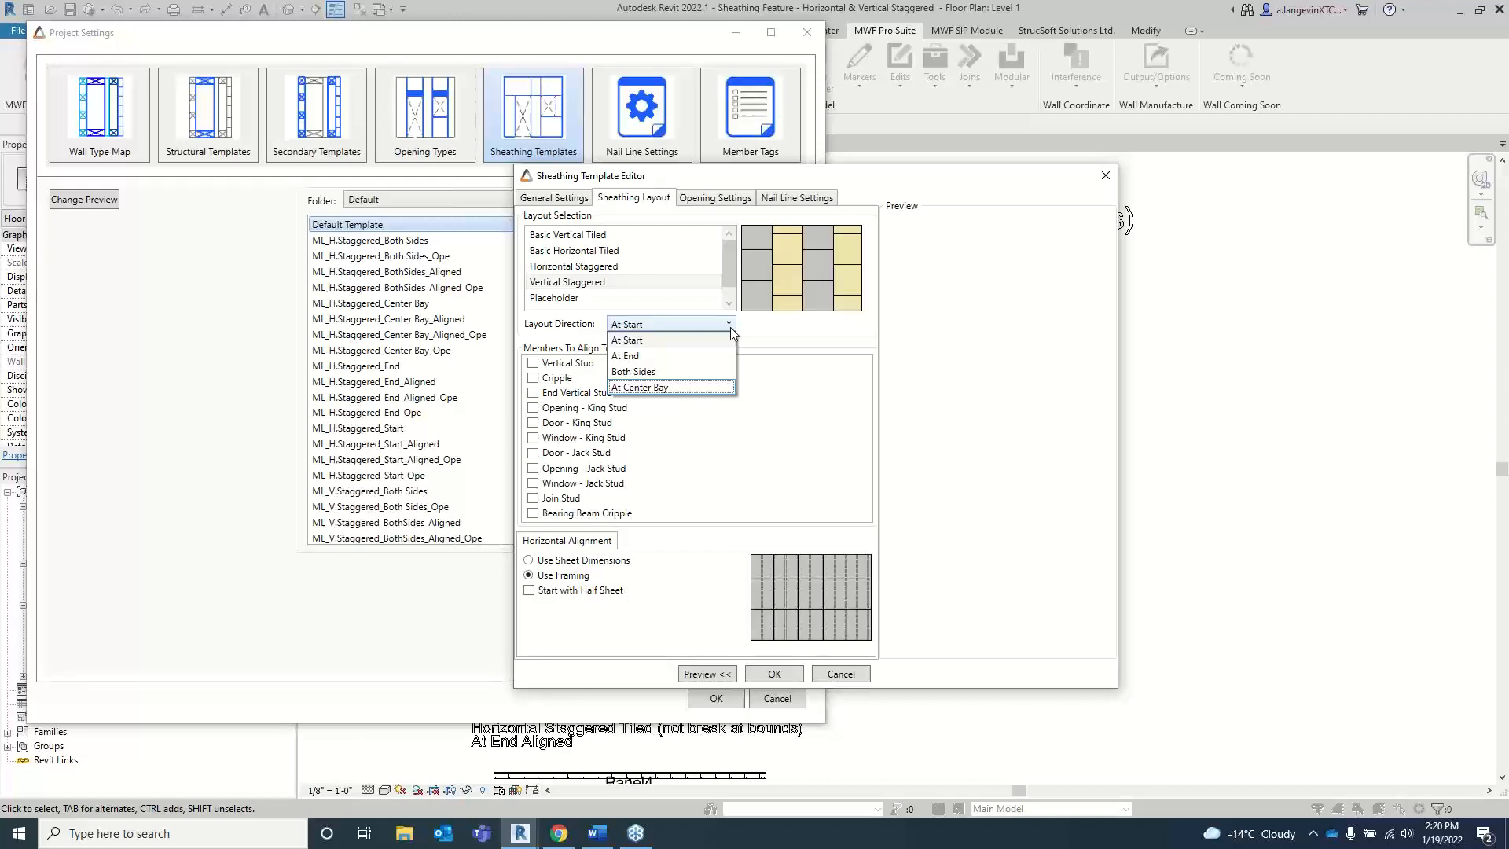
key("Up")
key("Up")
key("Up")
key("Return")
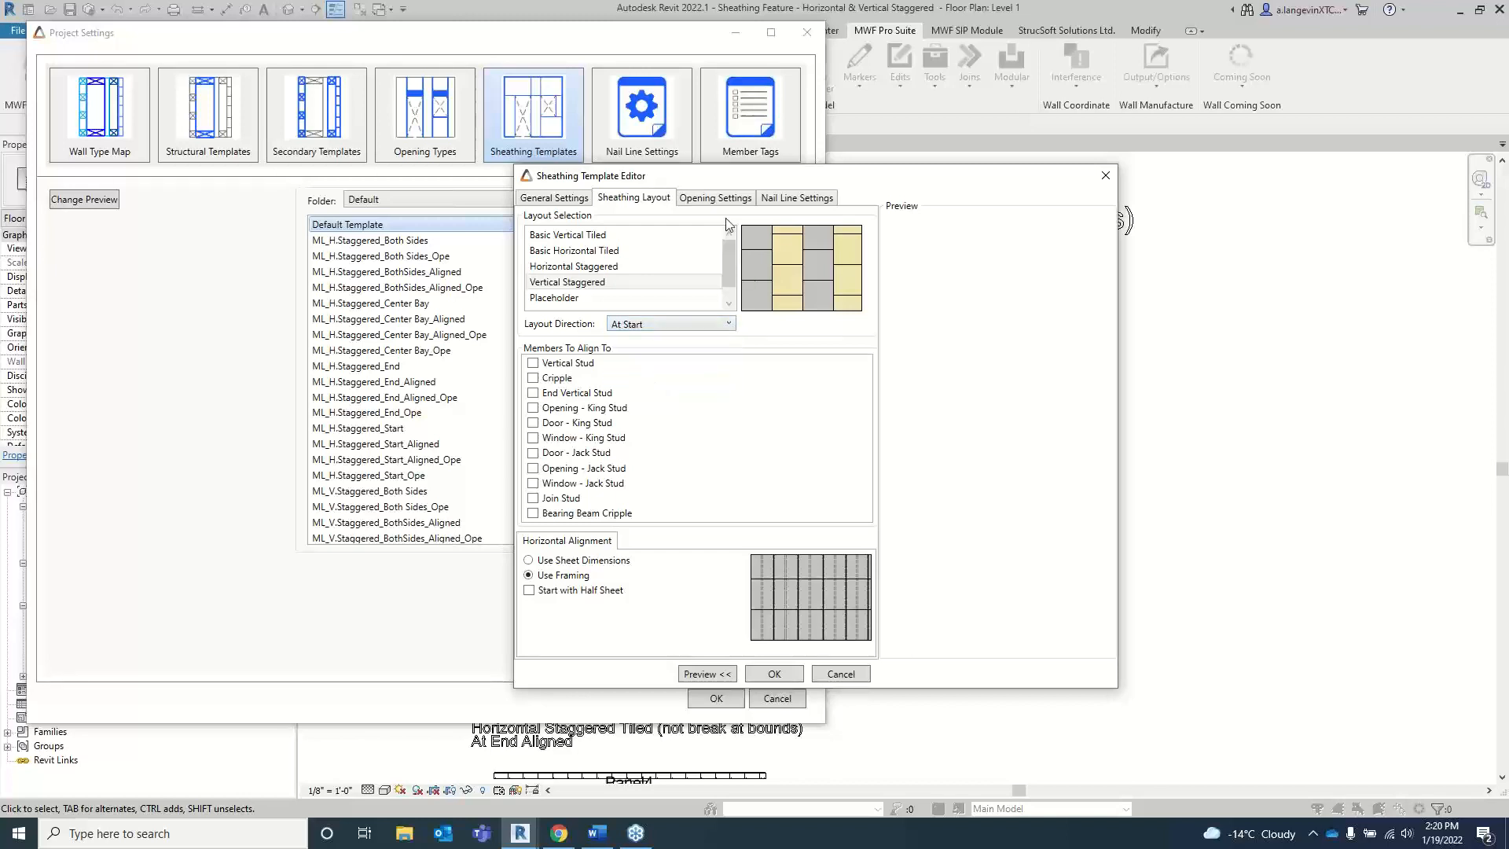
Step: Preview the opening settings with Break Sheathing Panels At Opening Bounds on and off, then close the template editor and project settings without saving
left_click(723, 201)
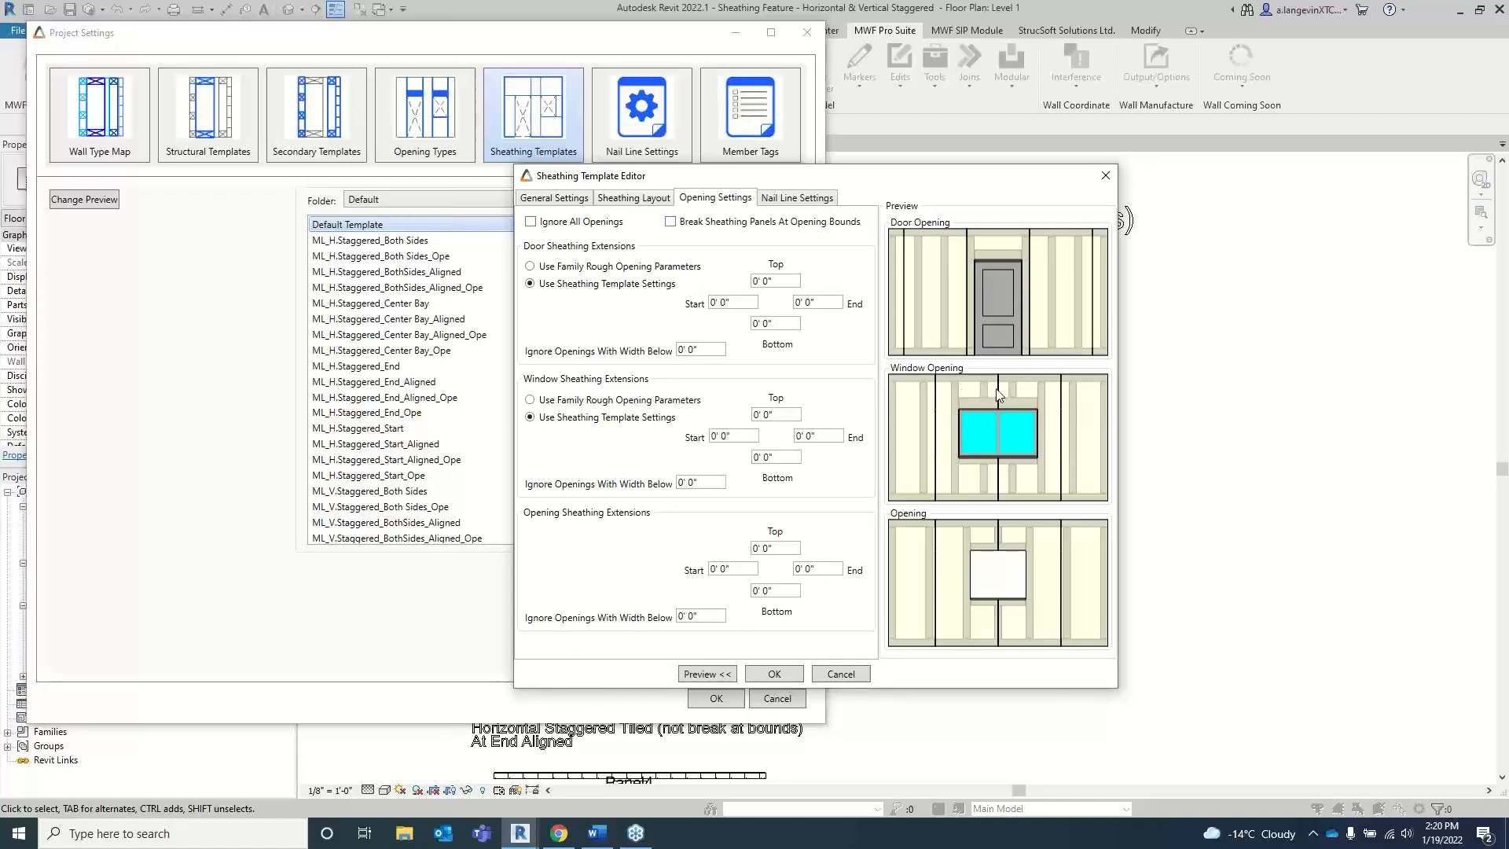
left_click(670, 222)
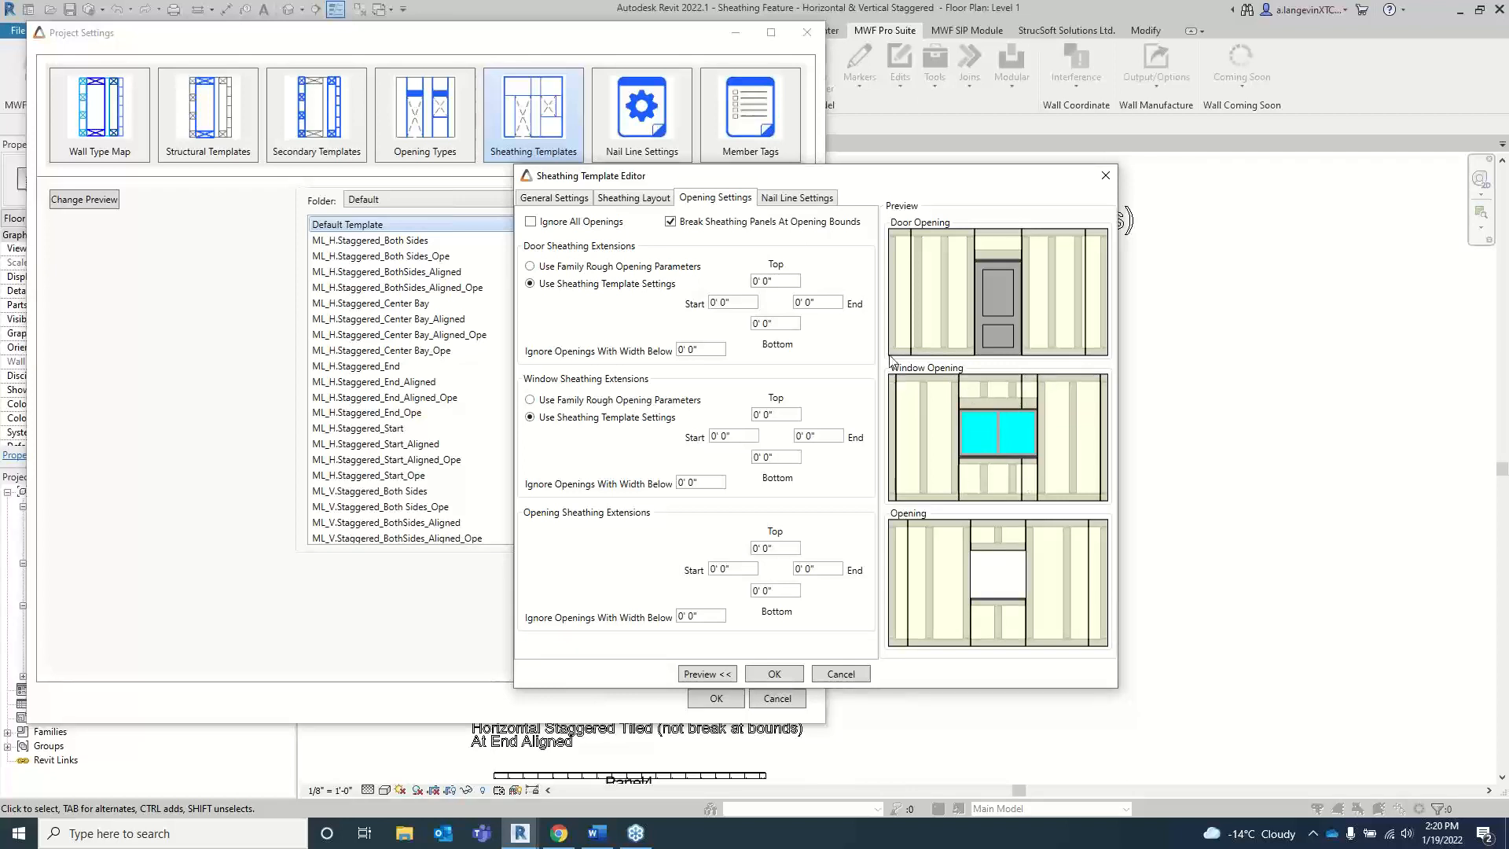
left_click(670, 222)
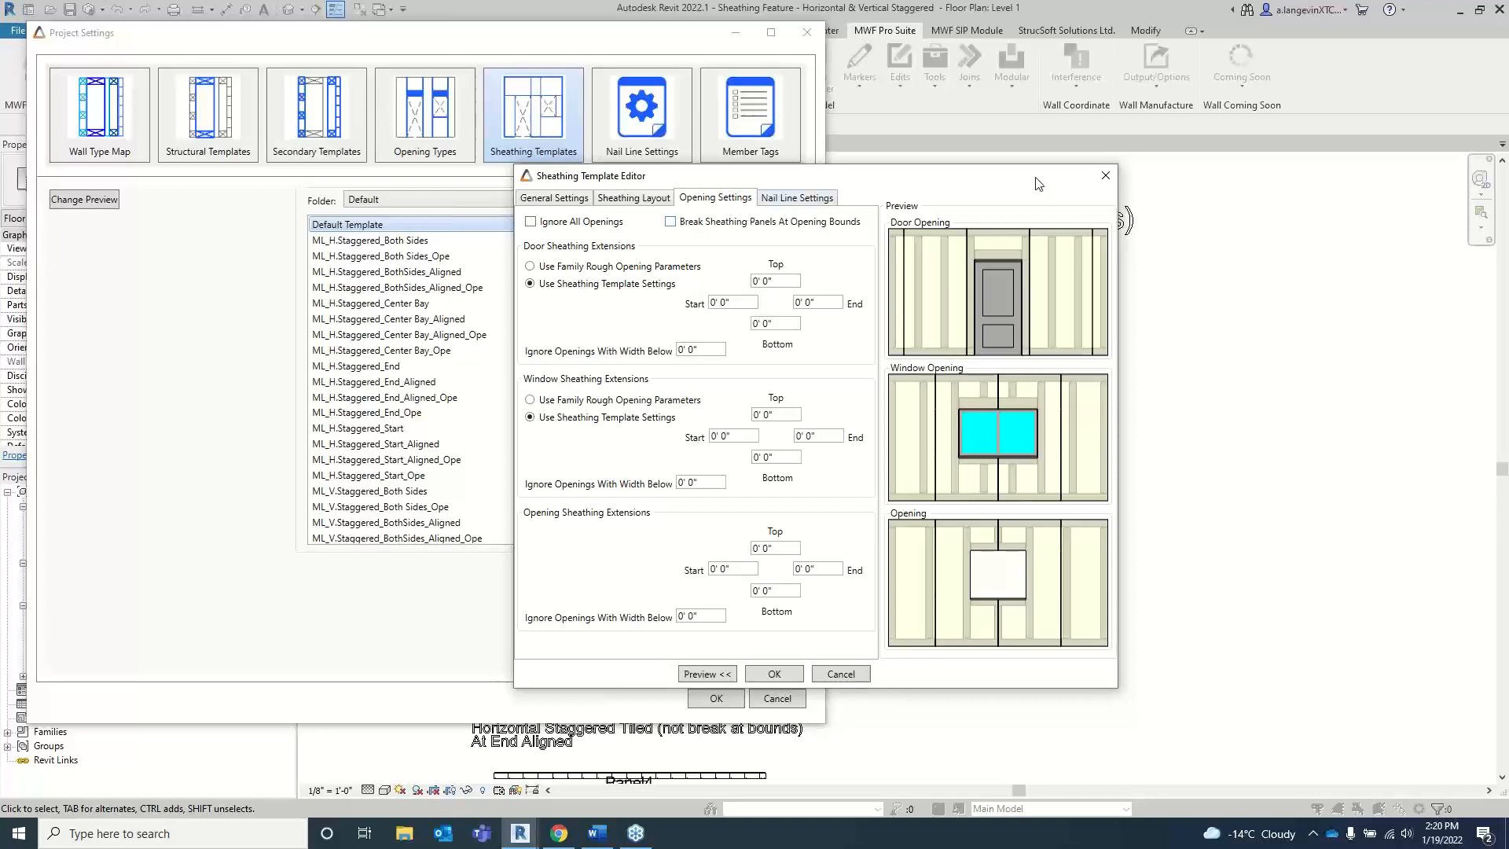
left_click(1110, 175)
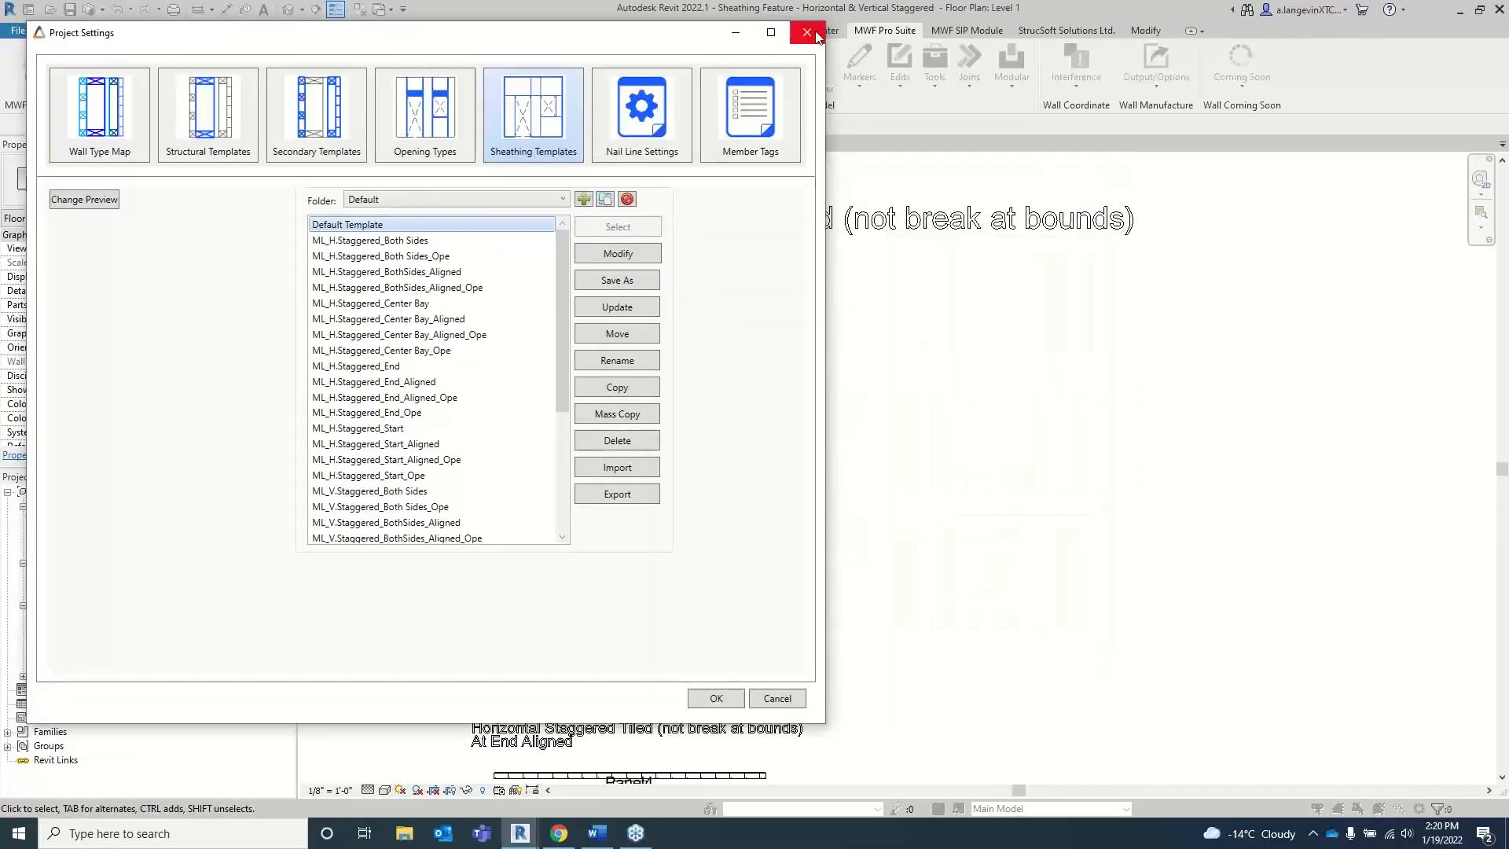
left_click(807, 32)
Step: In the Horizontal & Vertical Tiled project's Level 1 plan, place a building section just below Panel11, spanning its full length and facing it
scroll(605, 428, "up", 1)
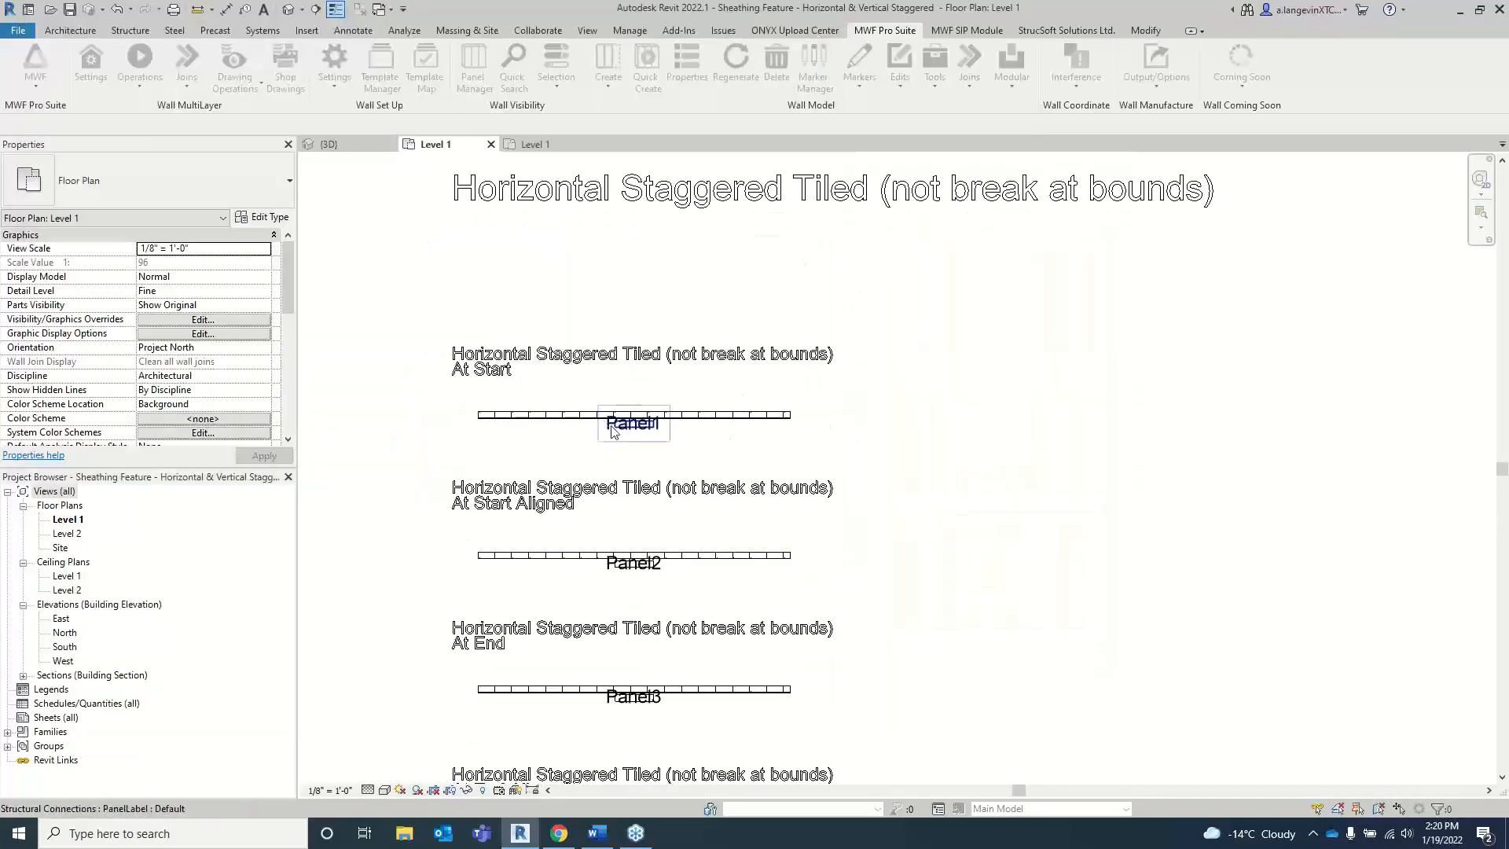
middle_click_drag(616, 433, 644, 377)
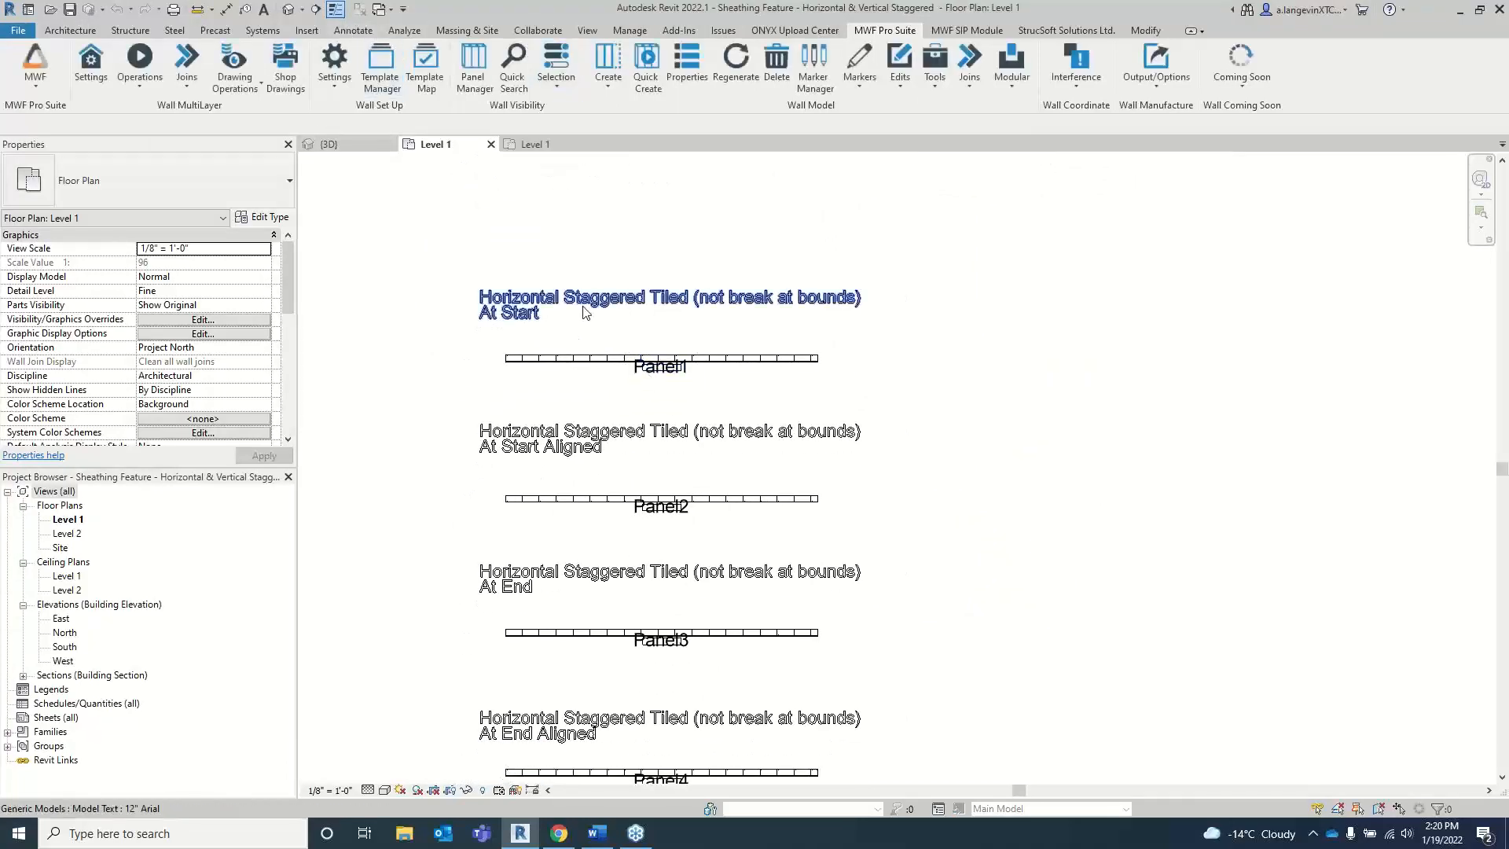
left_click(530, 144)
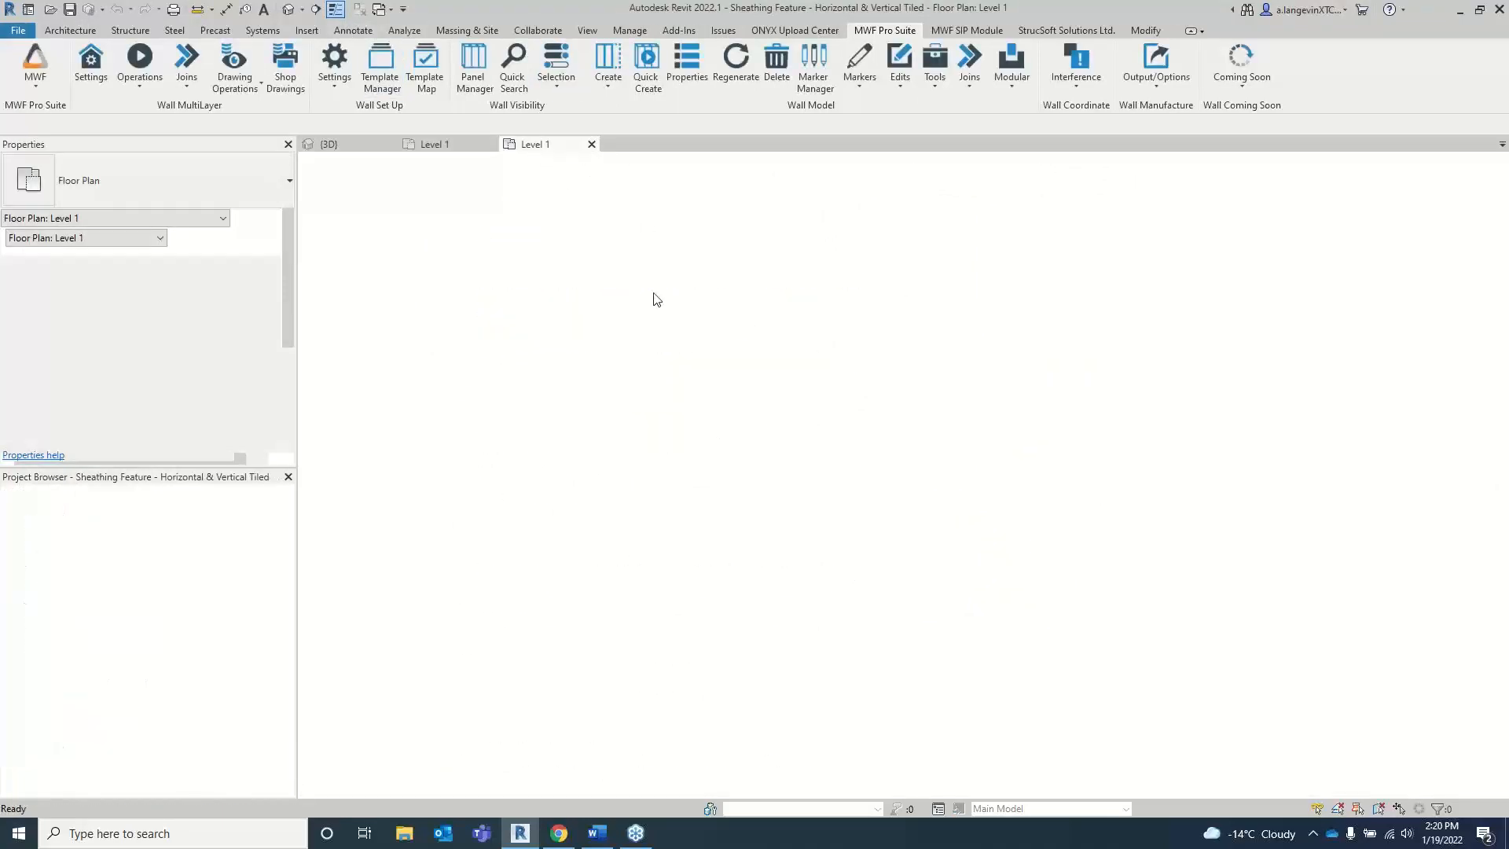
scroll(633, 320, "down", 2)
middle_click_drag(559, 323, 825, 329)
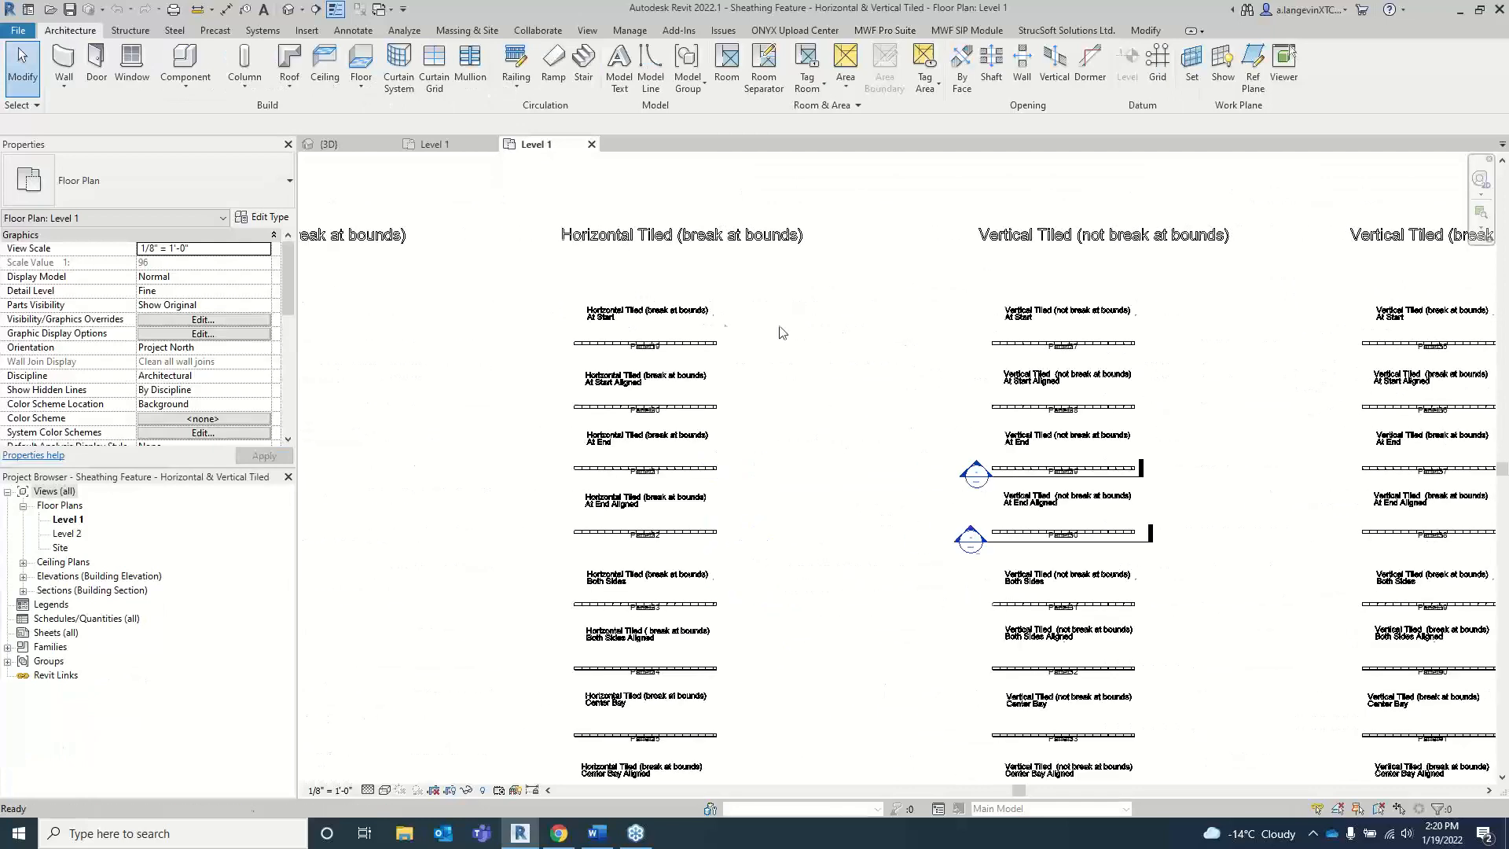
middle_click_drag(382, 322, 966, 327)
middle_click_drag(802, 352, 731, 328)
scroll(762, 344, "up", 3)
scroll(724, 310, "up", 3)
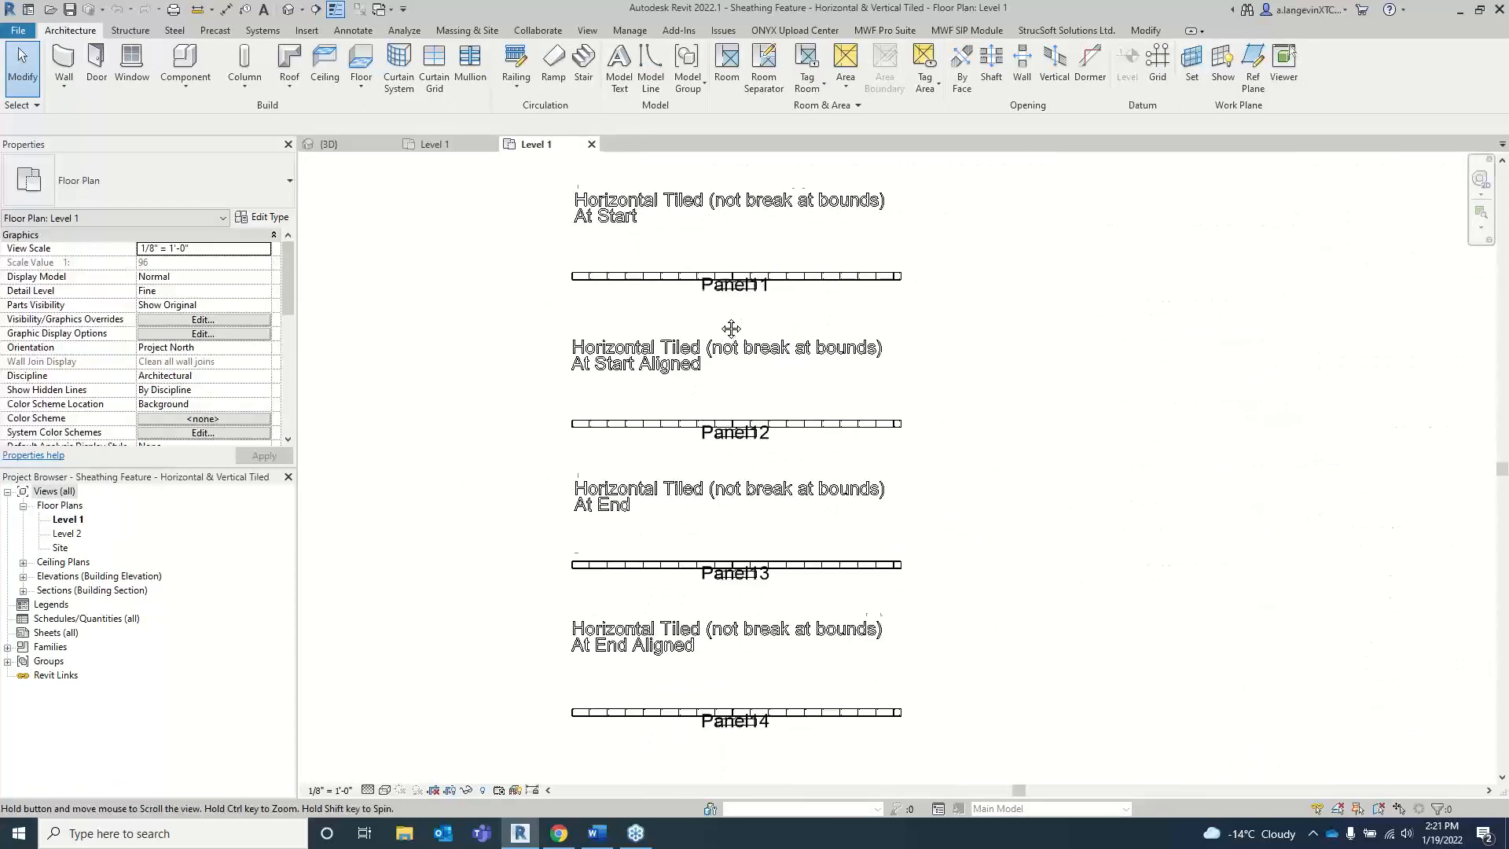
left_click(313, 12)
left_click(550, 310)
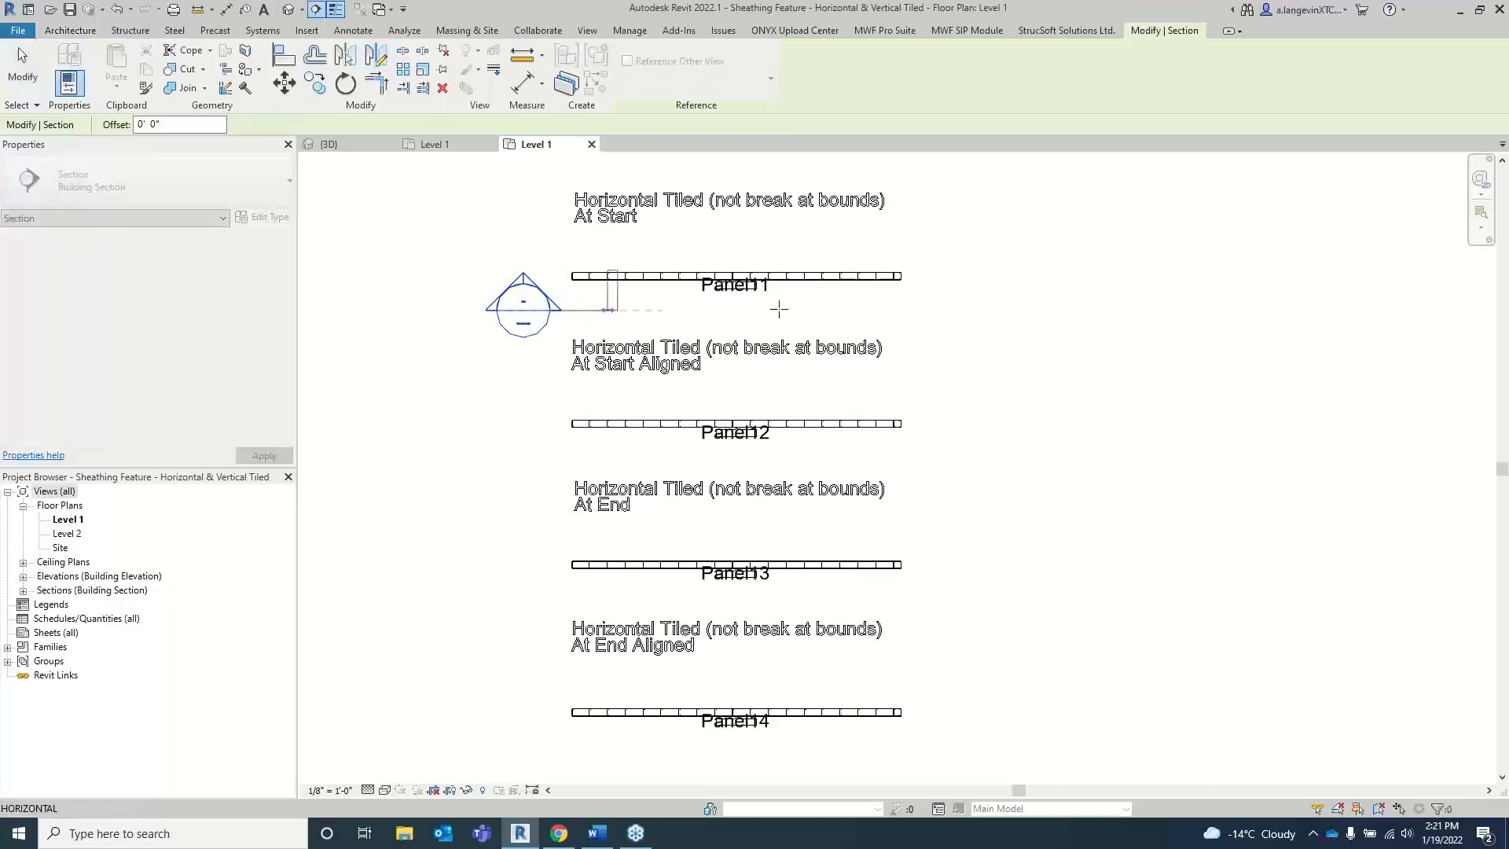
left_click(933, 310)
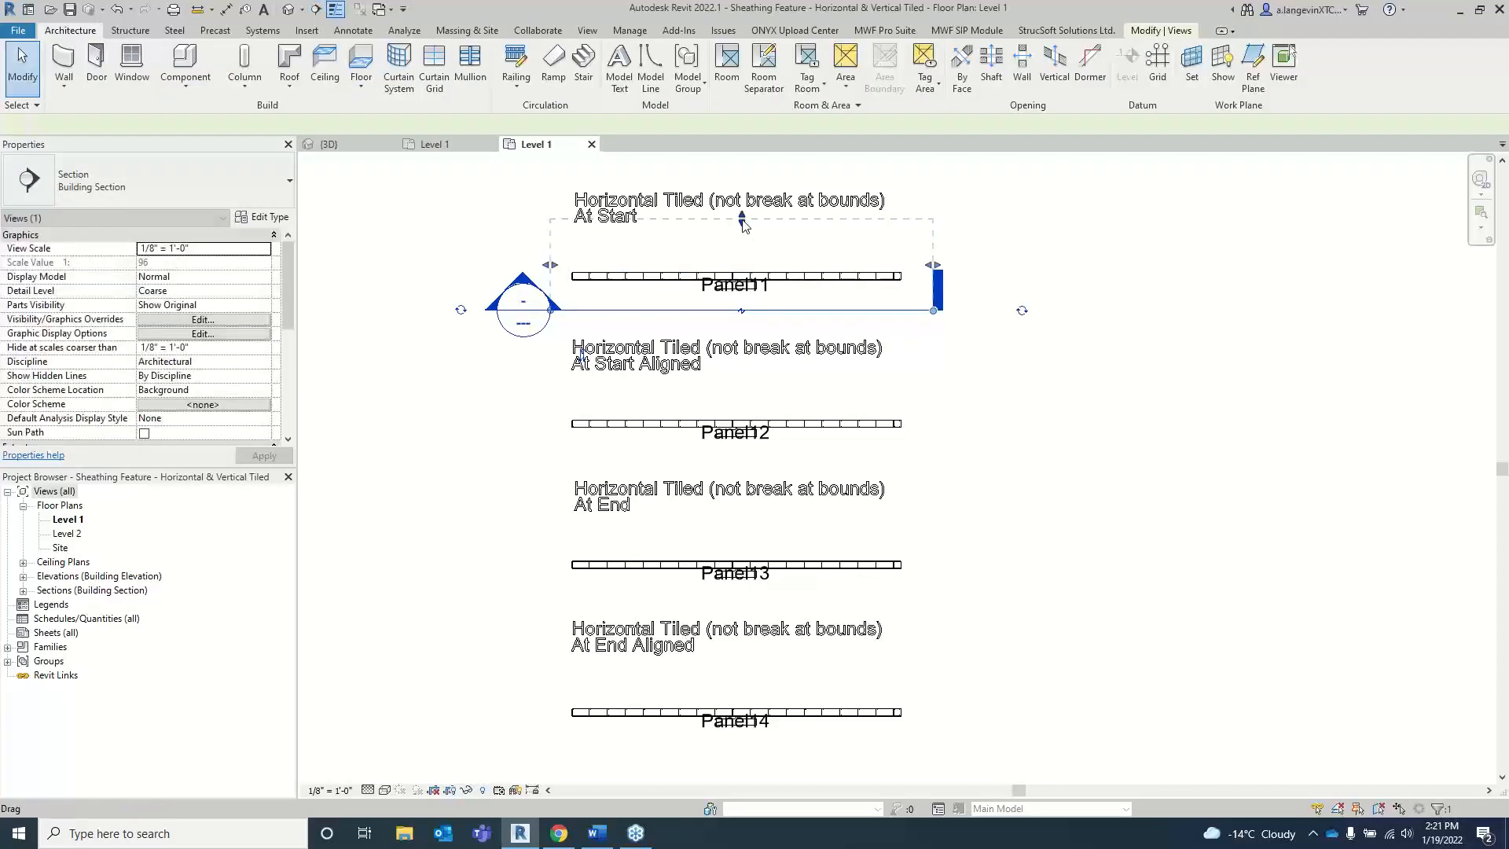
Step: Place a building section just below Panel13, spanning its full length, and shorten its view depth to just past the panel
left_click(390, 168)
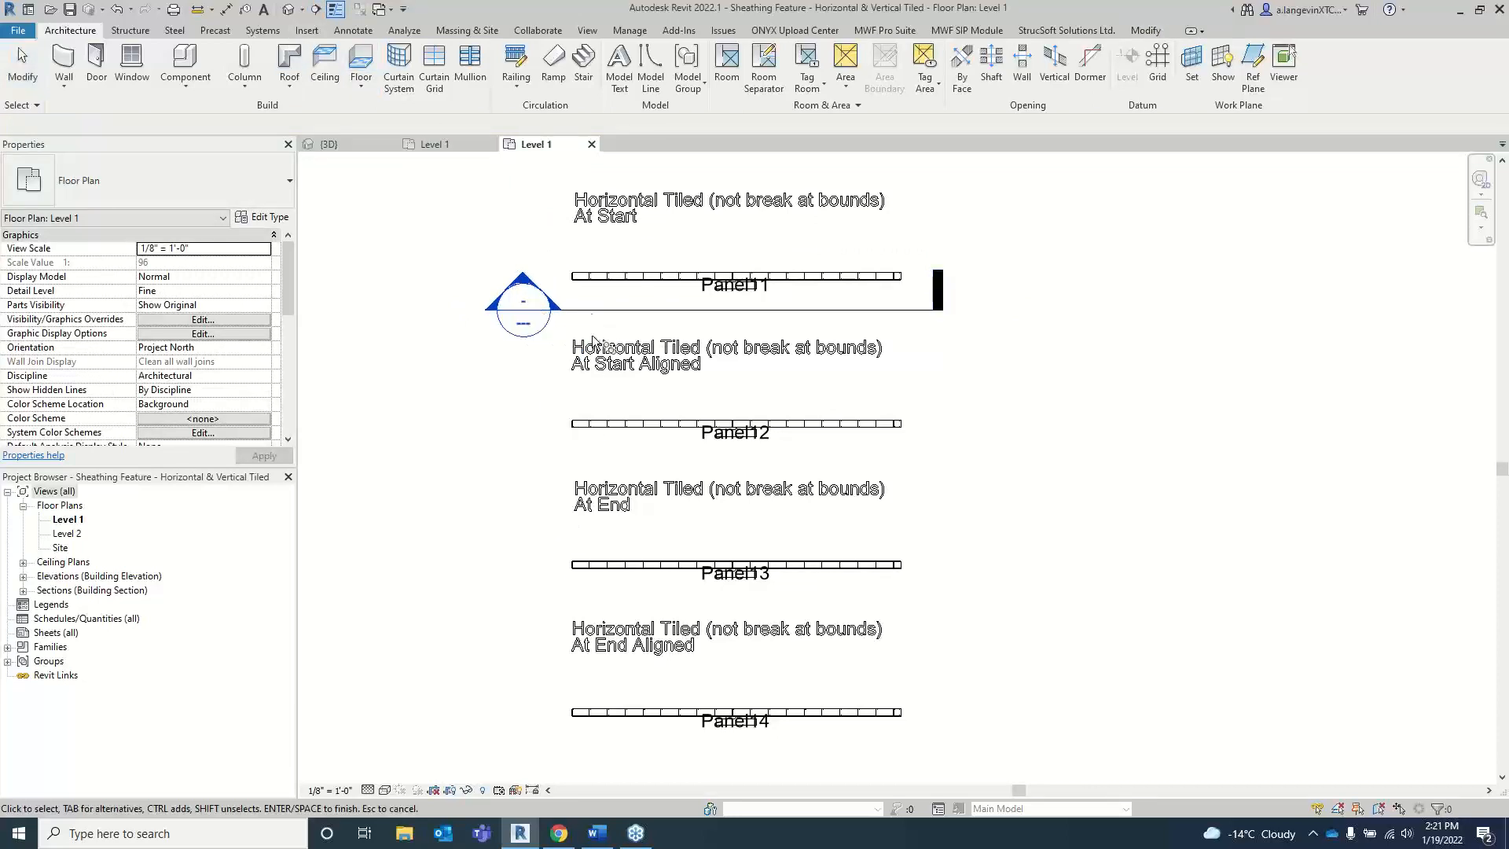
key("Escape")
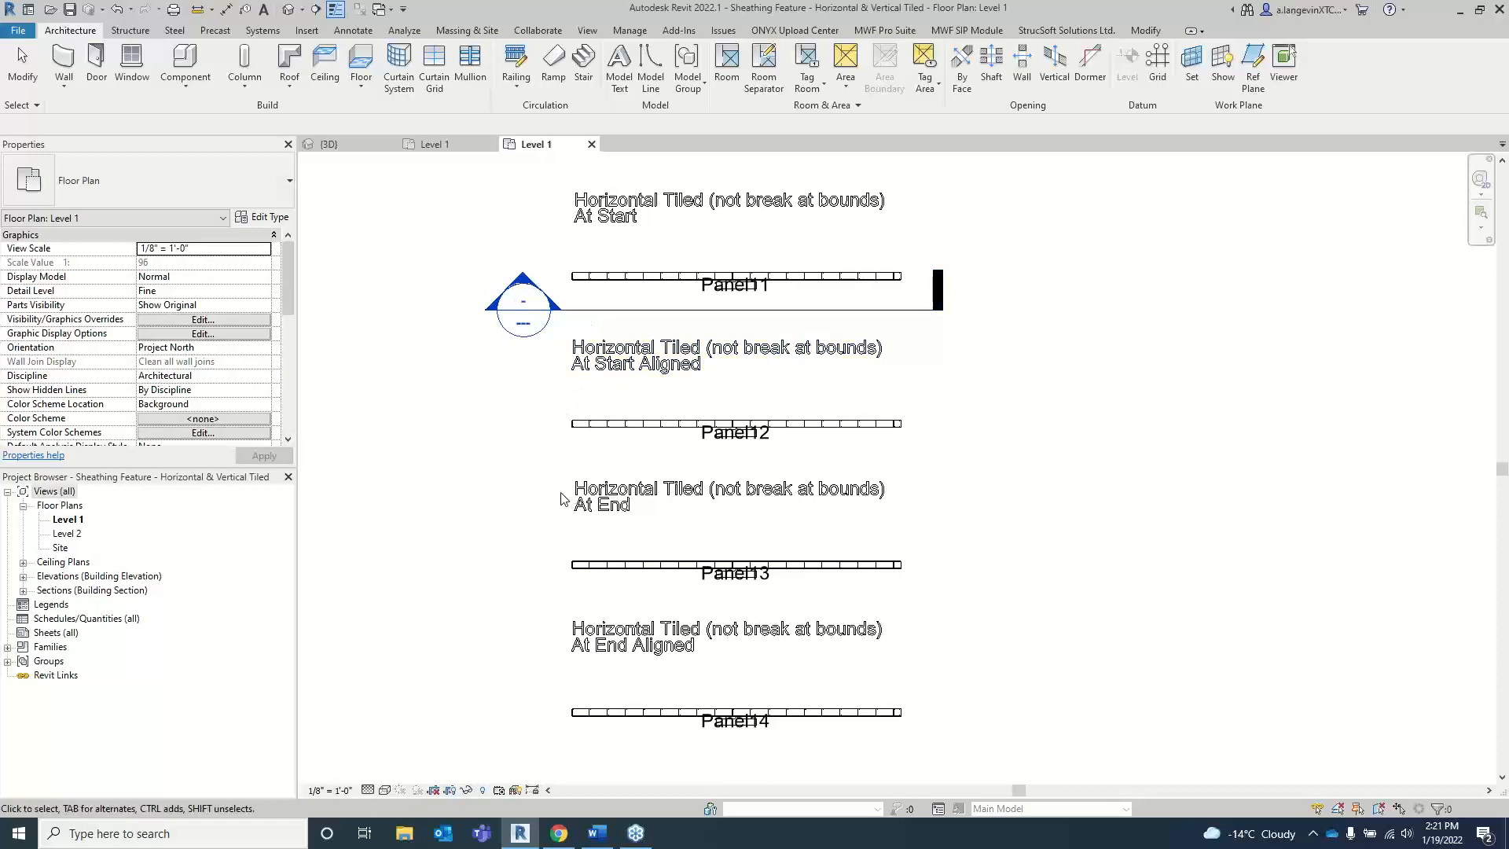
left_click(314, 10)
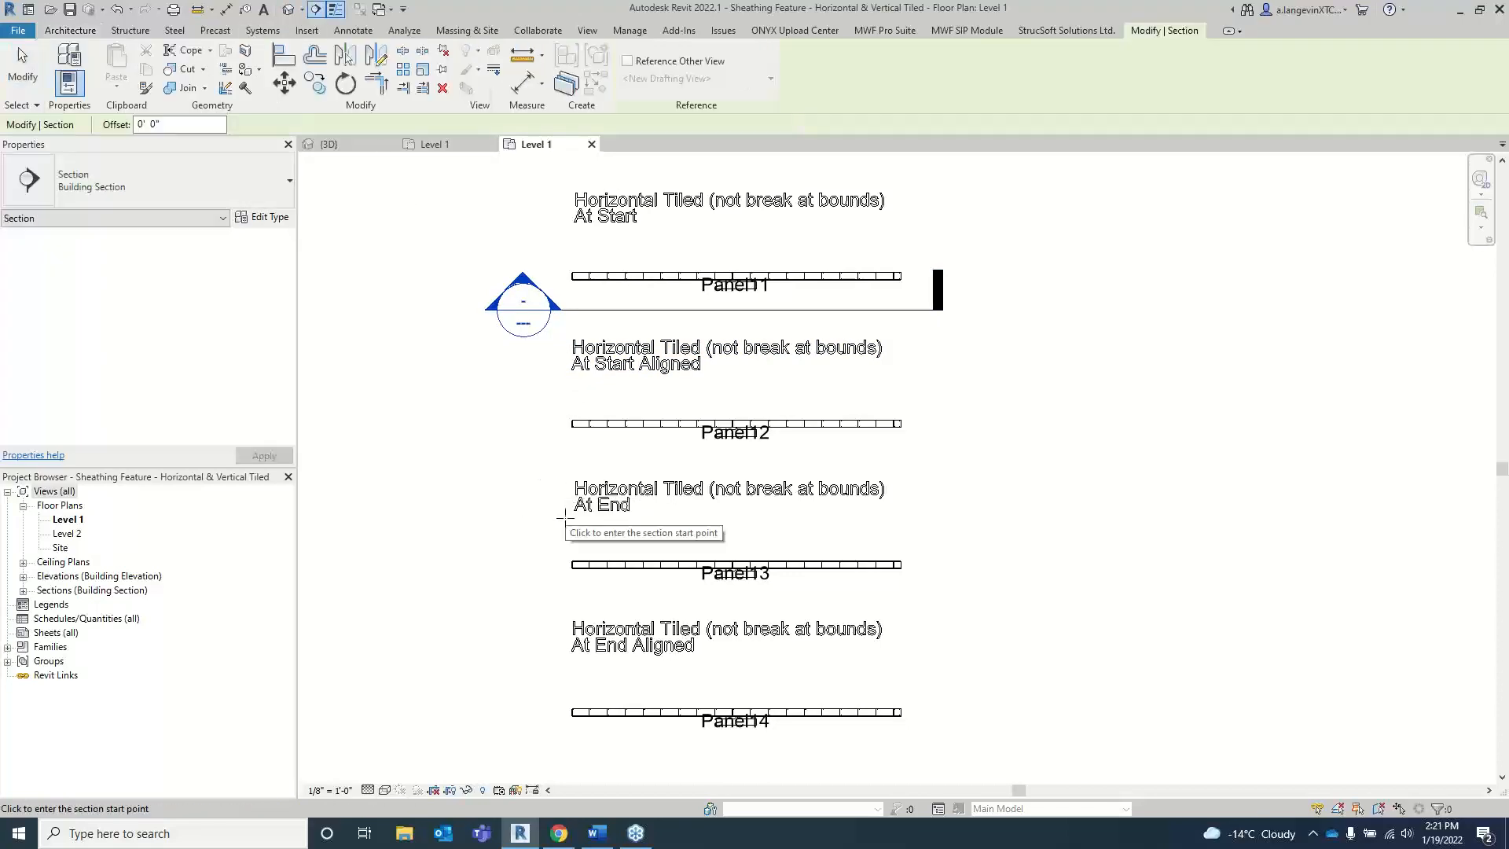
left_click(559, 604)
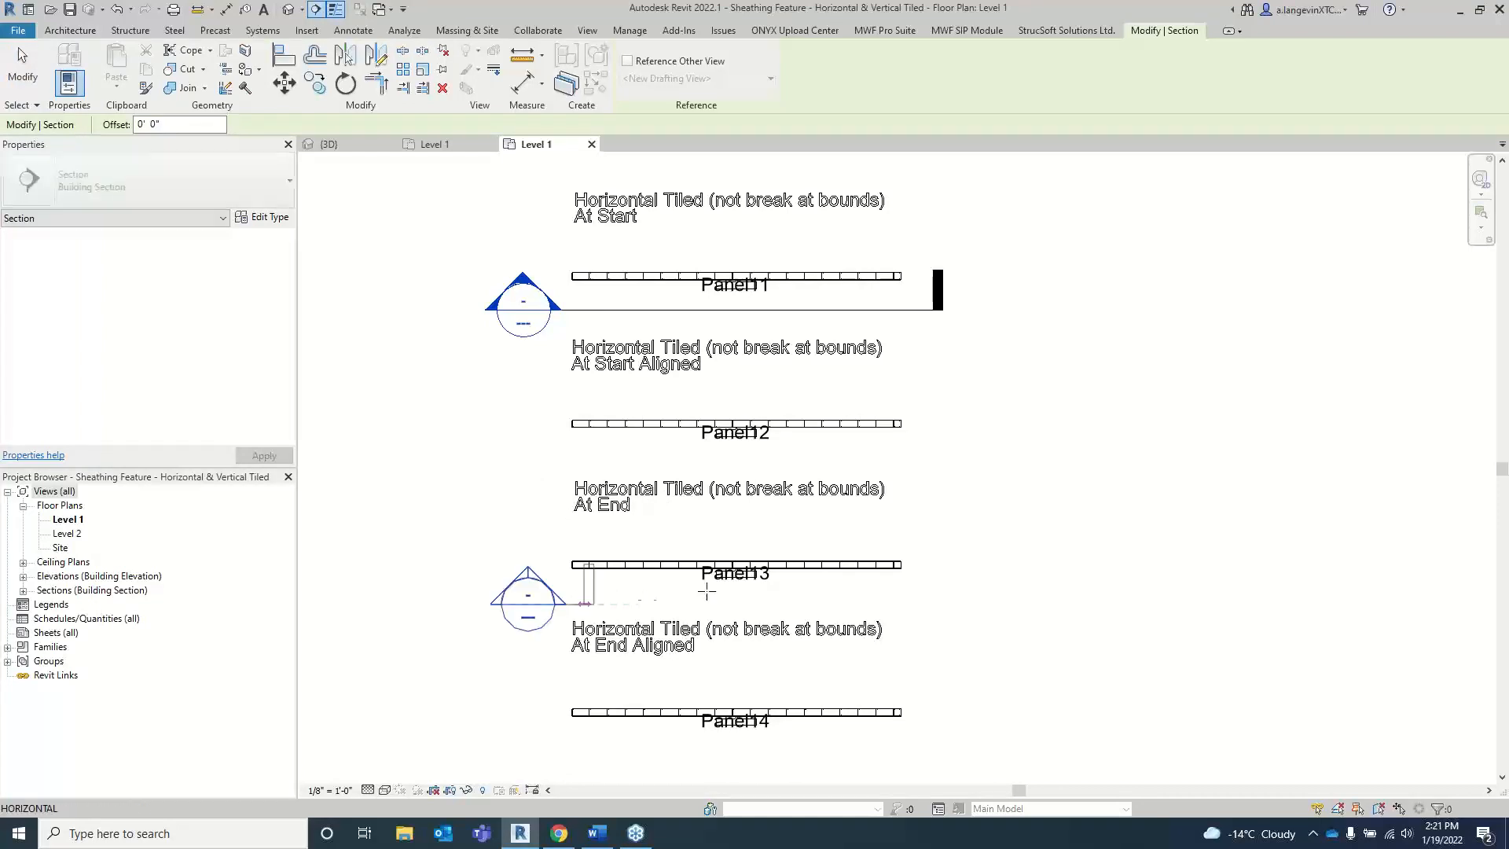
left_click(952, 605)
key("Escape")
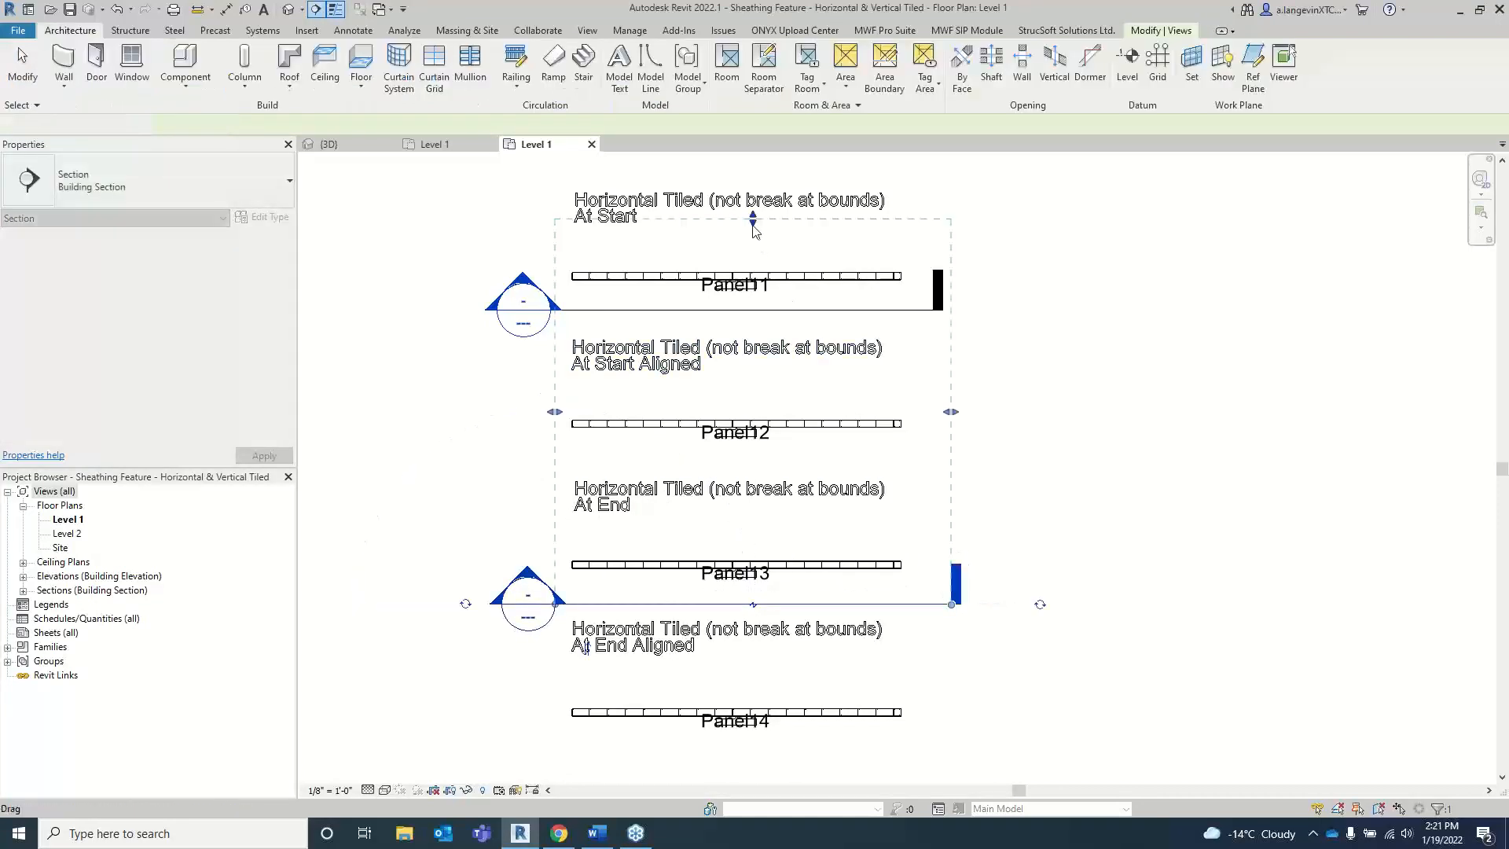
left_click_drag(753, 219, 753, 537)
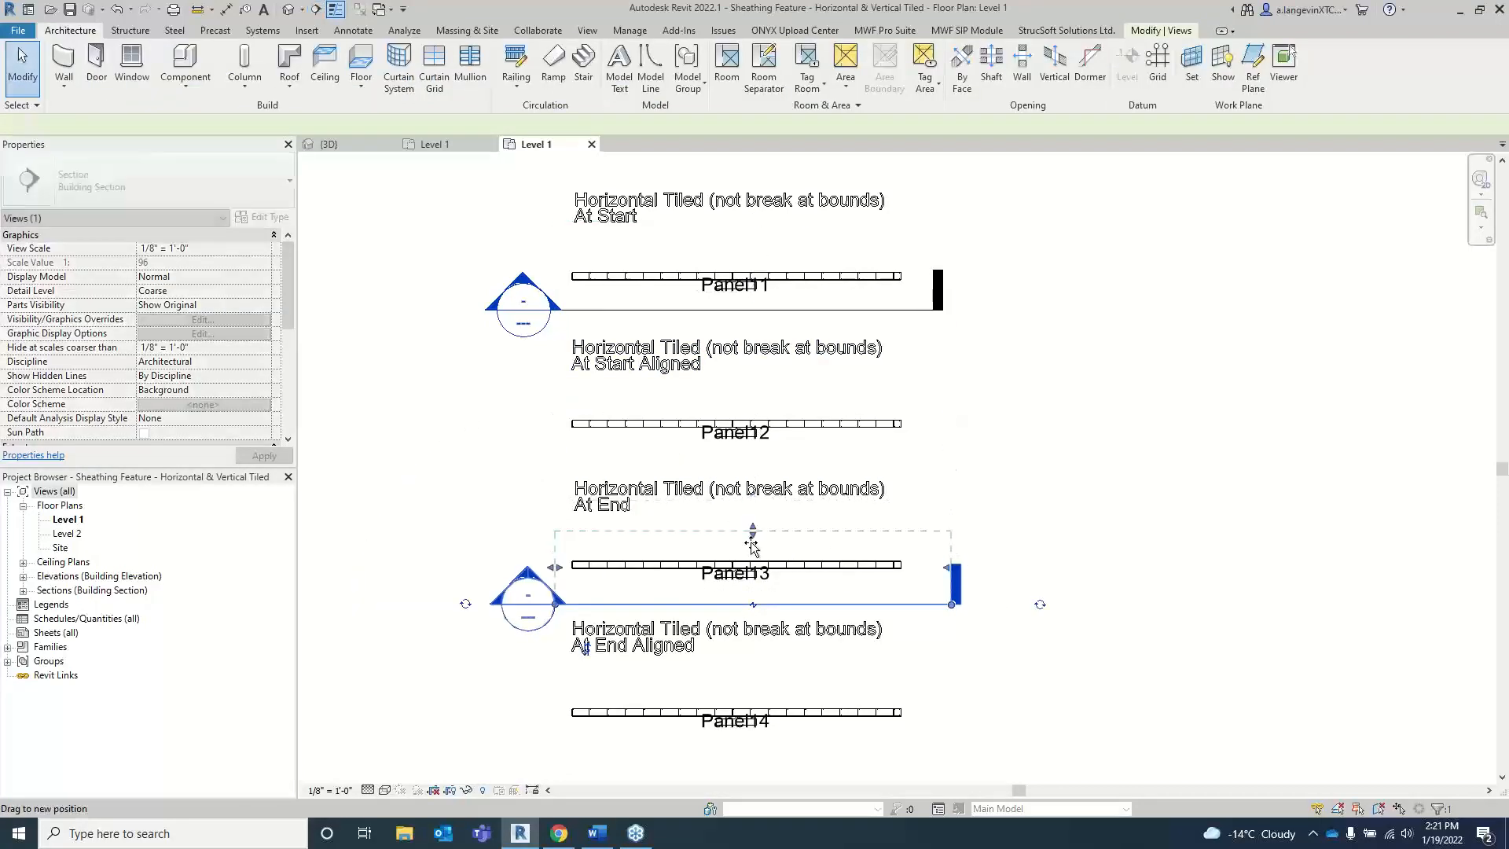
left_click(495, 381)
Step: Open the section views of Panel11 and Panel13, and set the Panel13 section to Fine detail with Consistent Colors
double_click(523, 307)
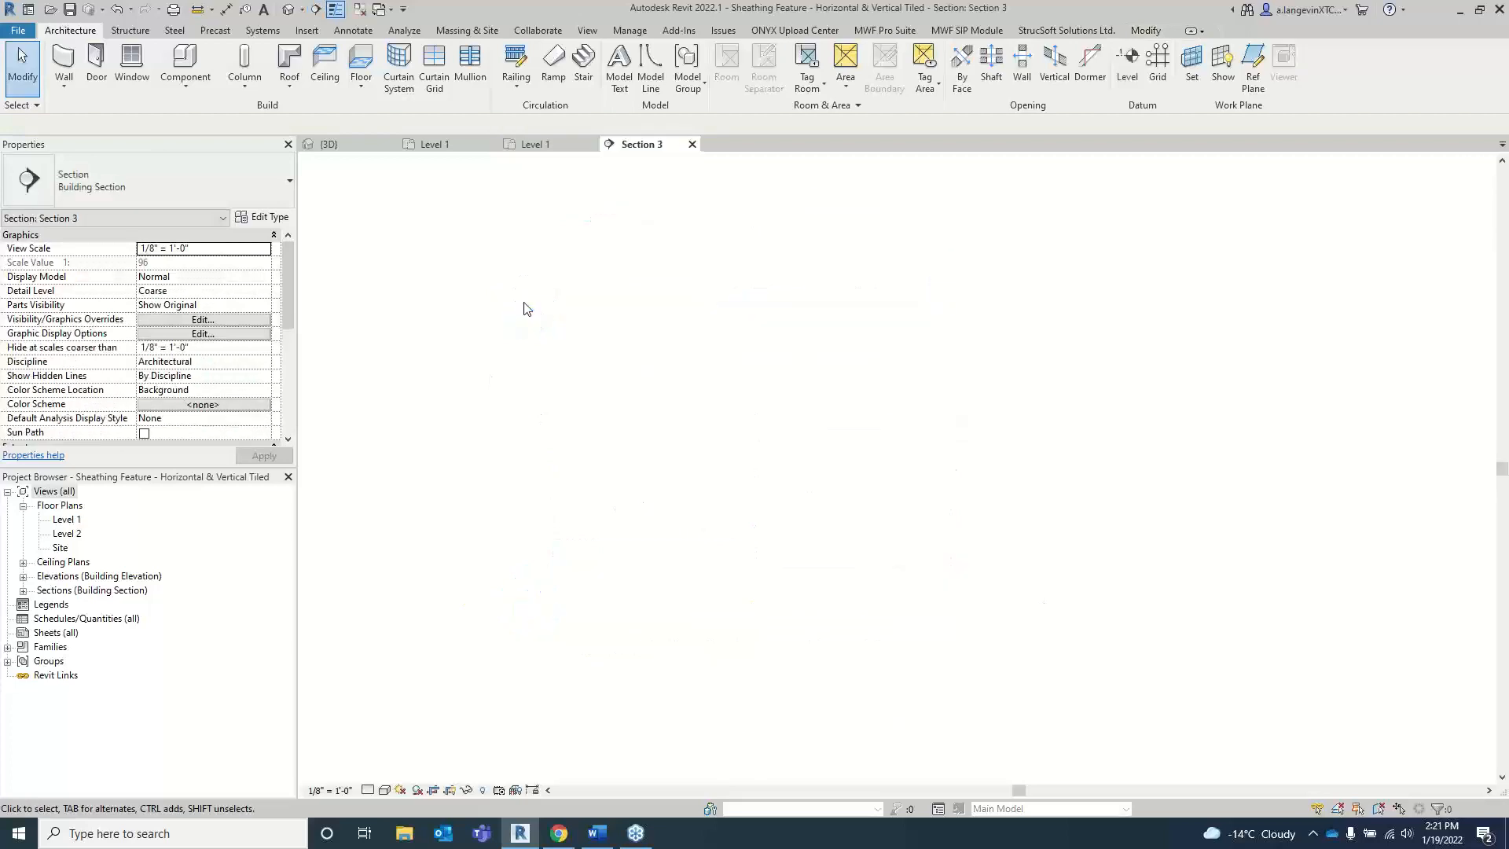
left_click(541, 145)
double_click(533, 591)
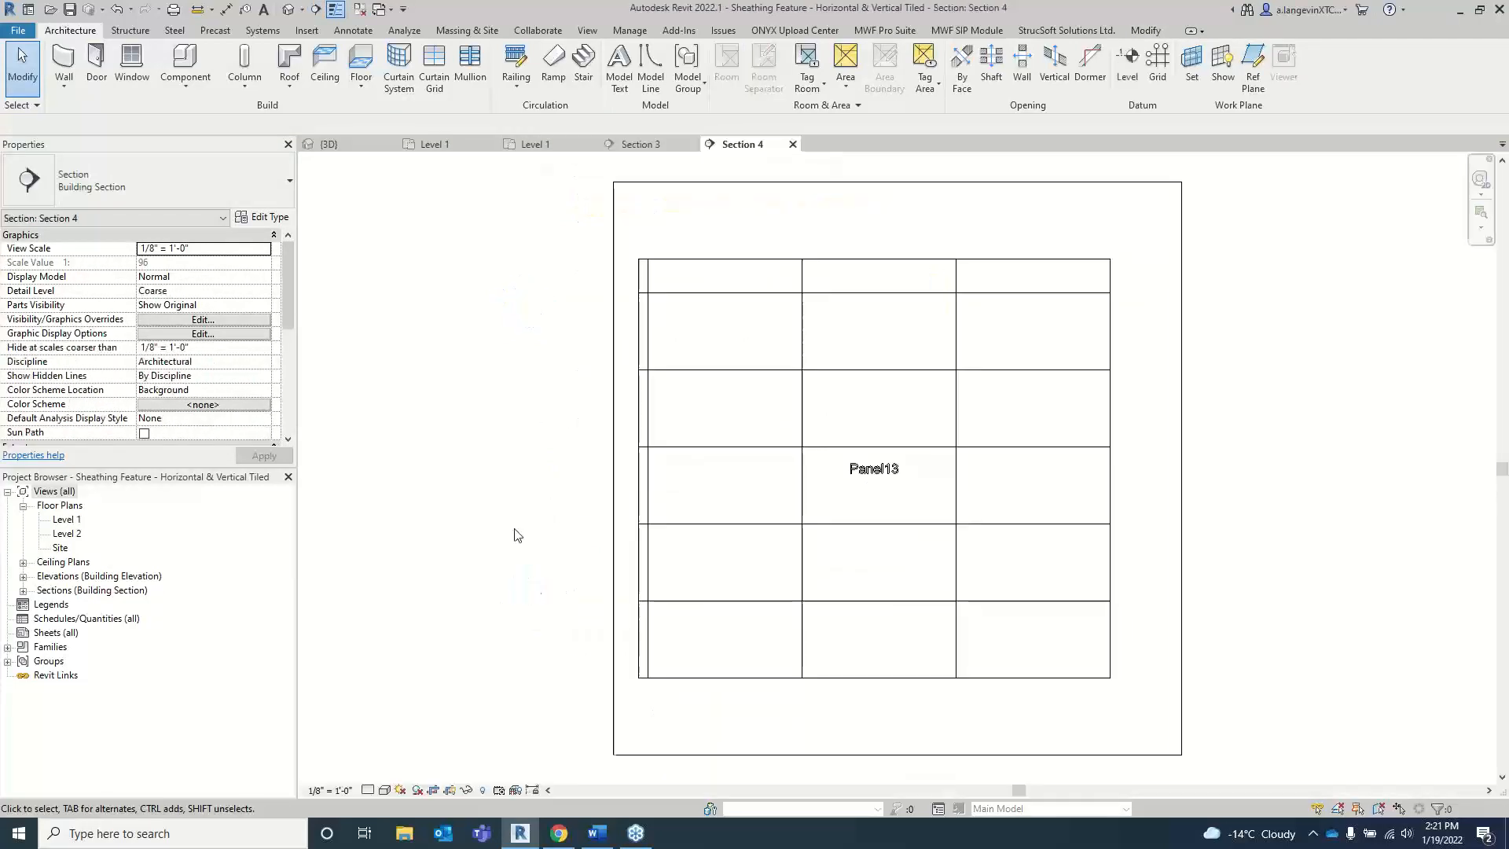
left_click(367, 791)
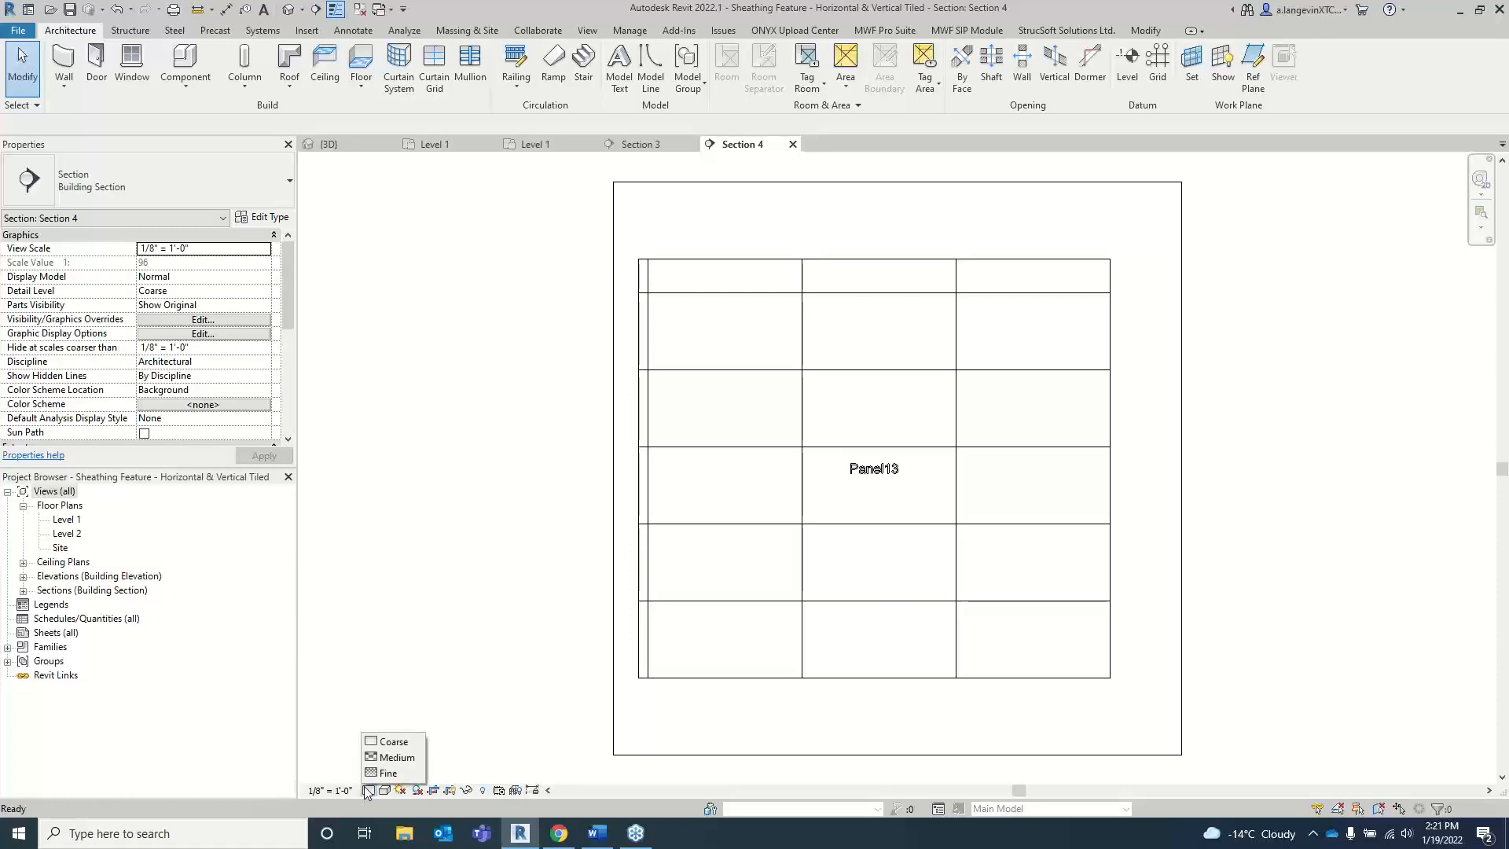
left_click(390, 775)
left_click(385, 790)
left_click(410, 742)
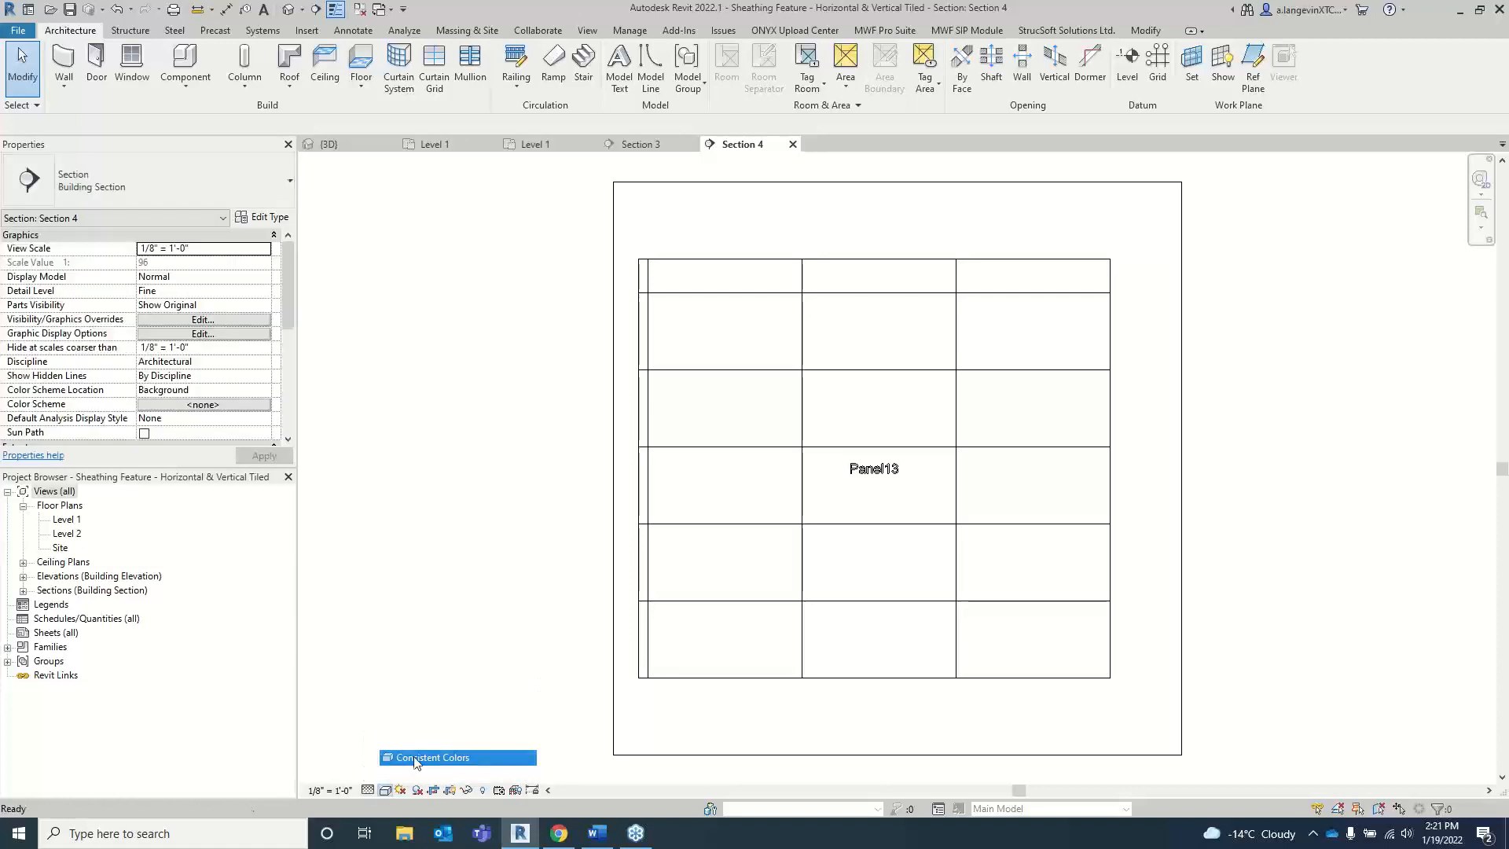
Step: Set the Panel11 section view to Fine detail level and the Shaded visual style
left_click(641, 144)
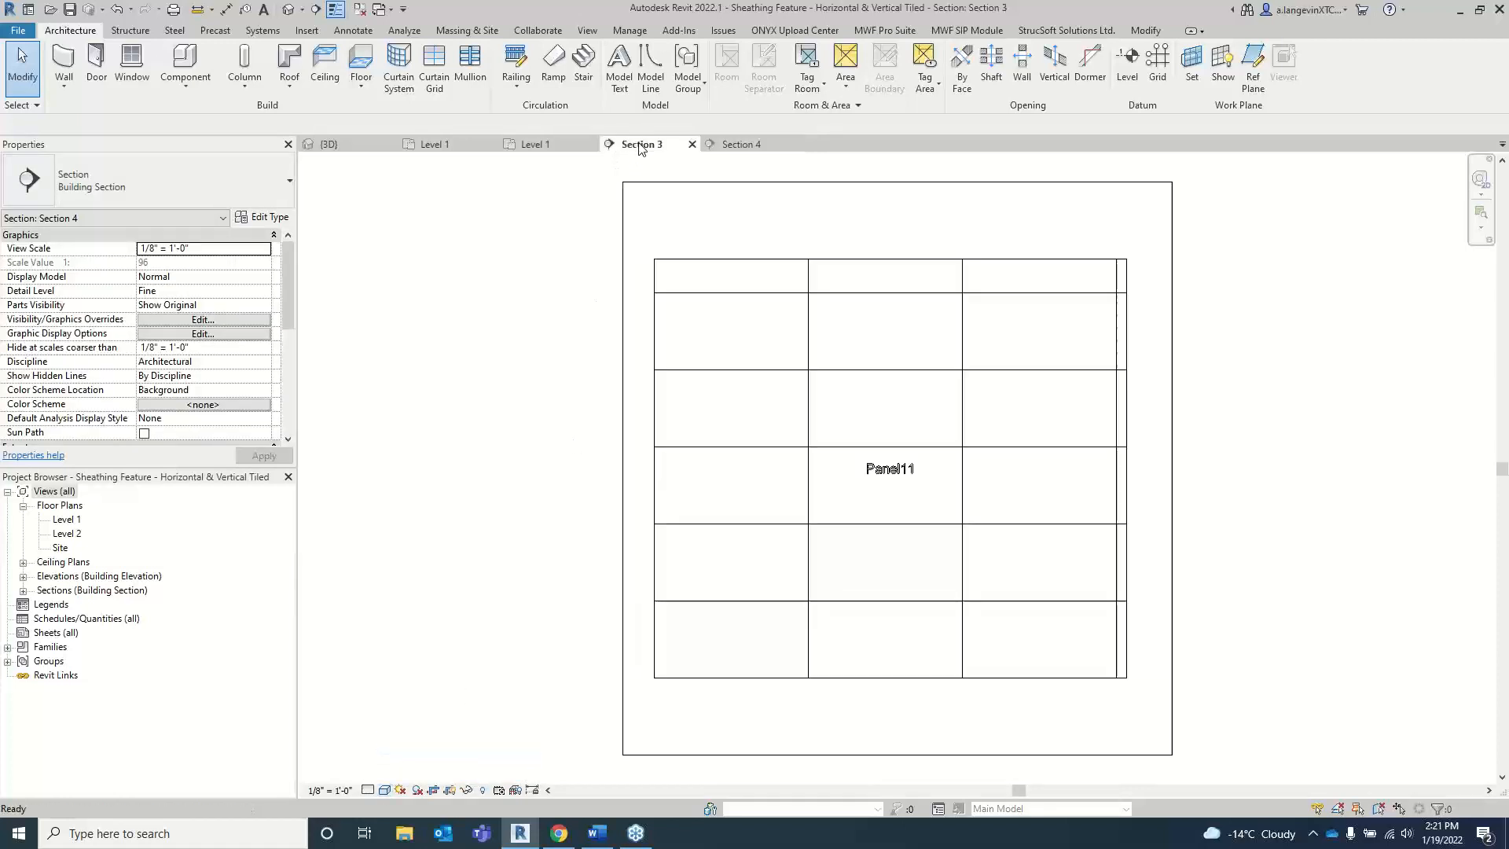
left_click(367, 791)
left_click(389, 775)
left_click(385, 791)
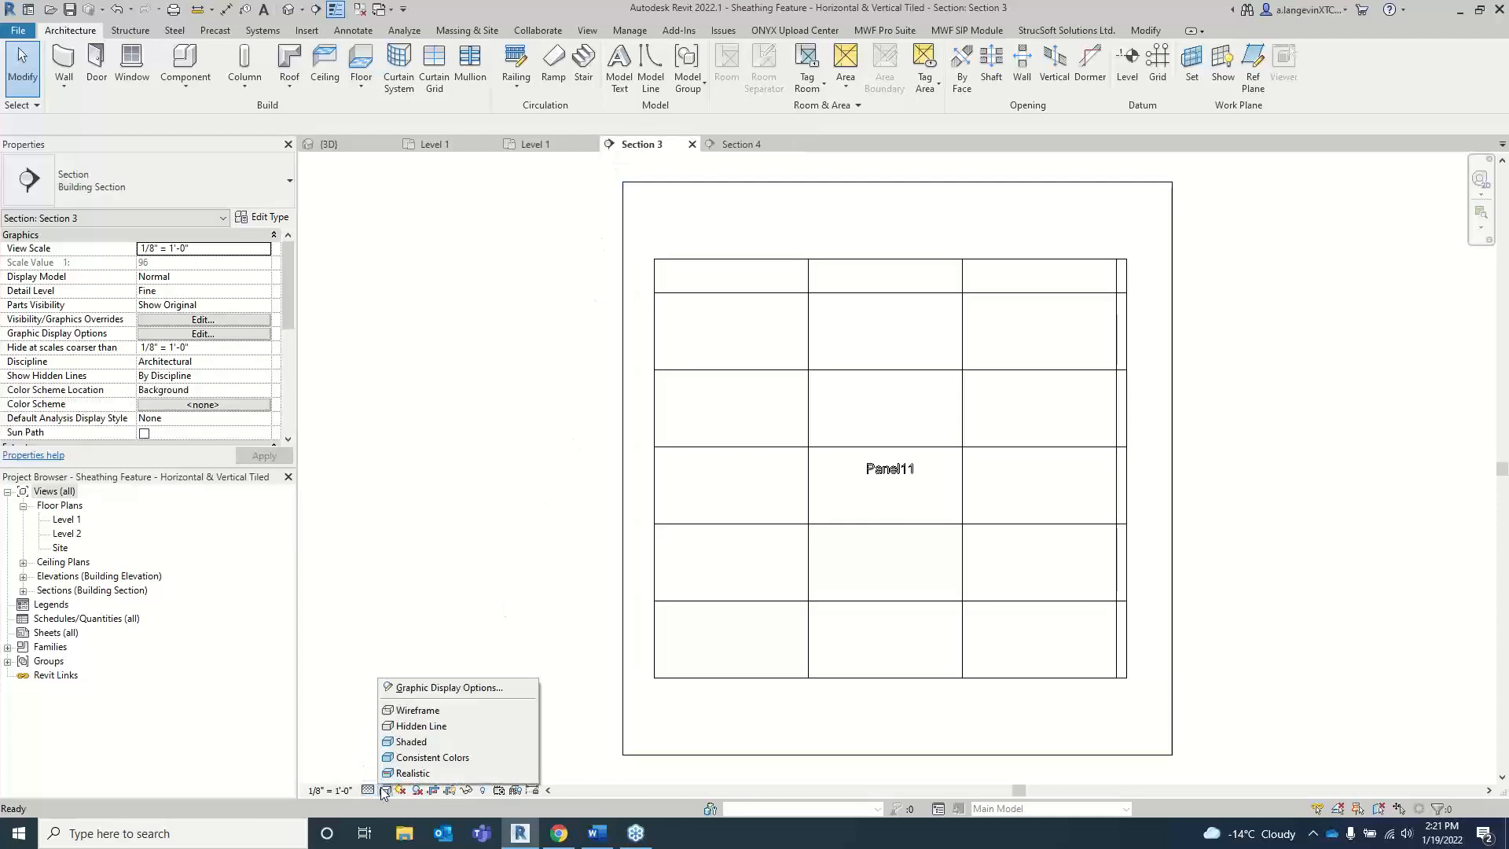
left_click(411, 741)
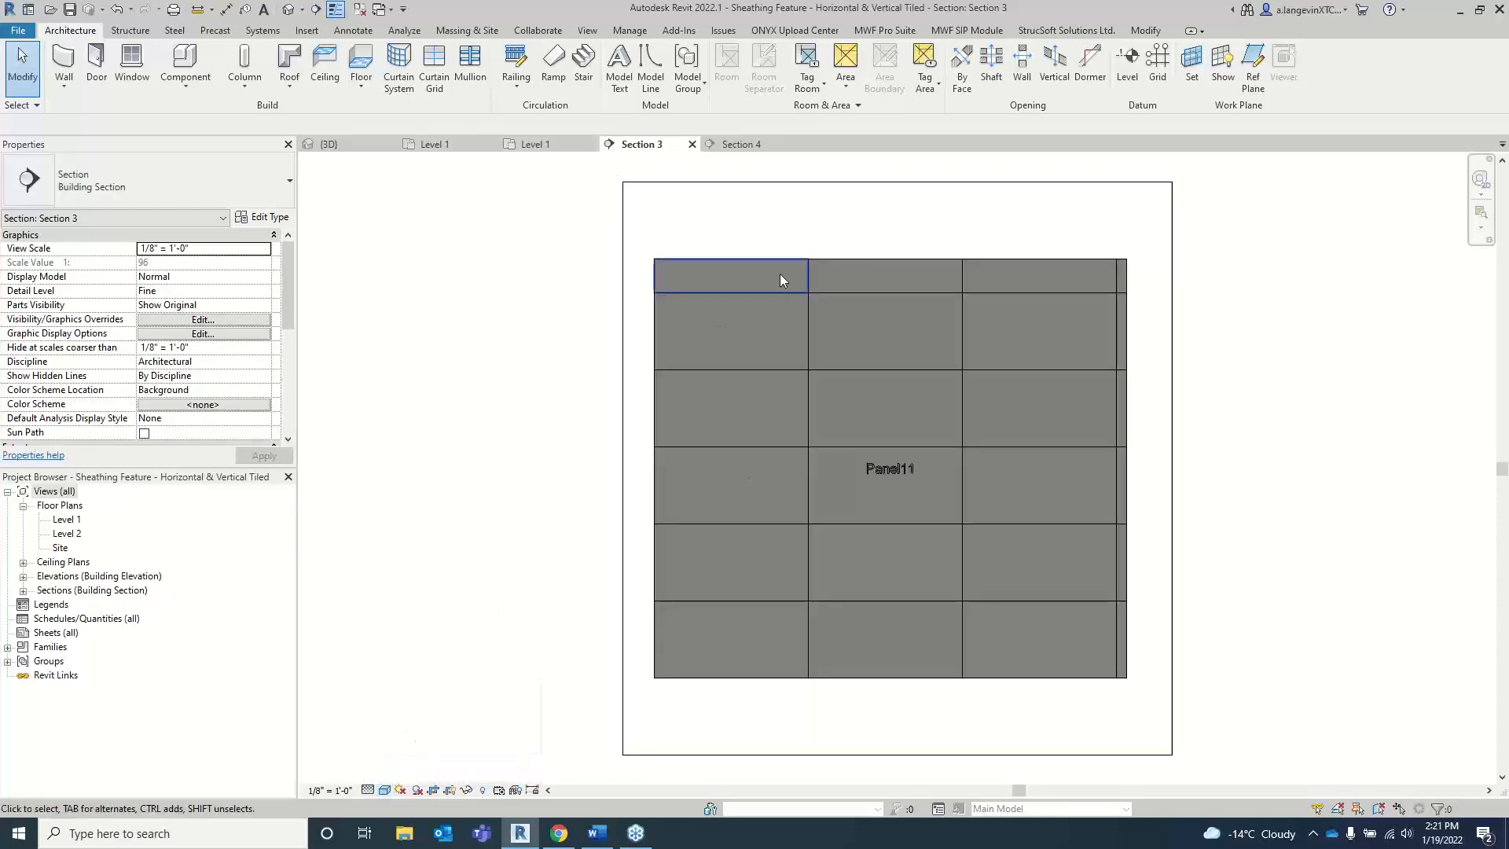
Step: Compare the full and end sheathing sheets of Panel11 (At Start) and Panel13 (At End) between their section views and the plan
left_click(534, 144)
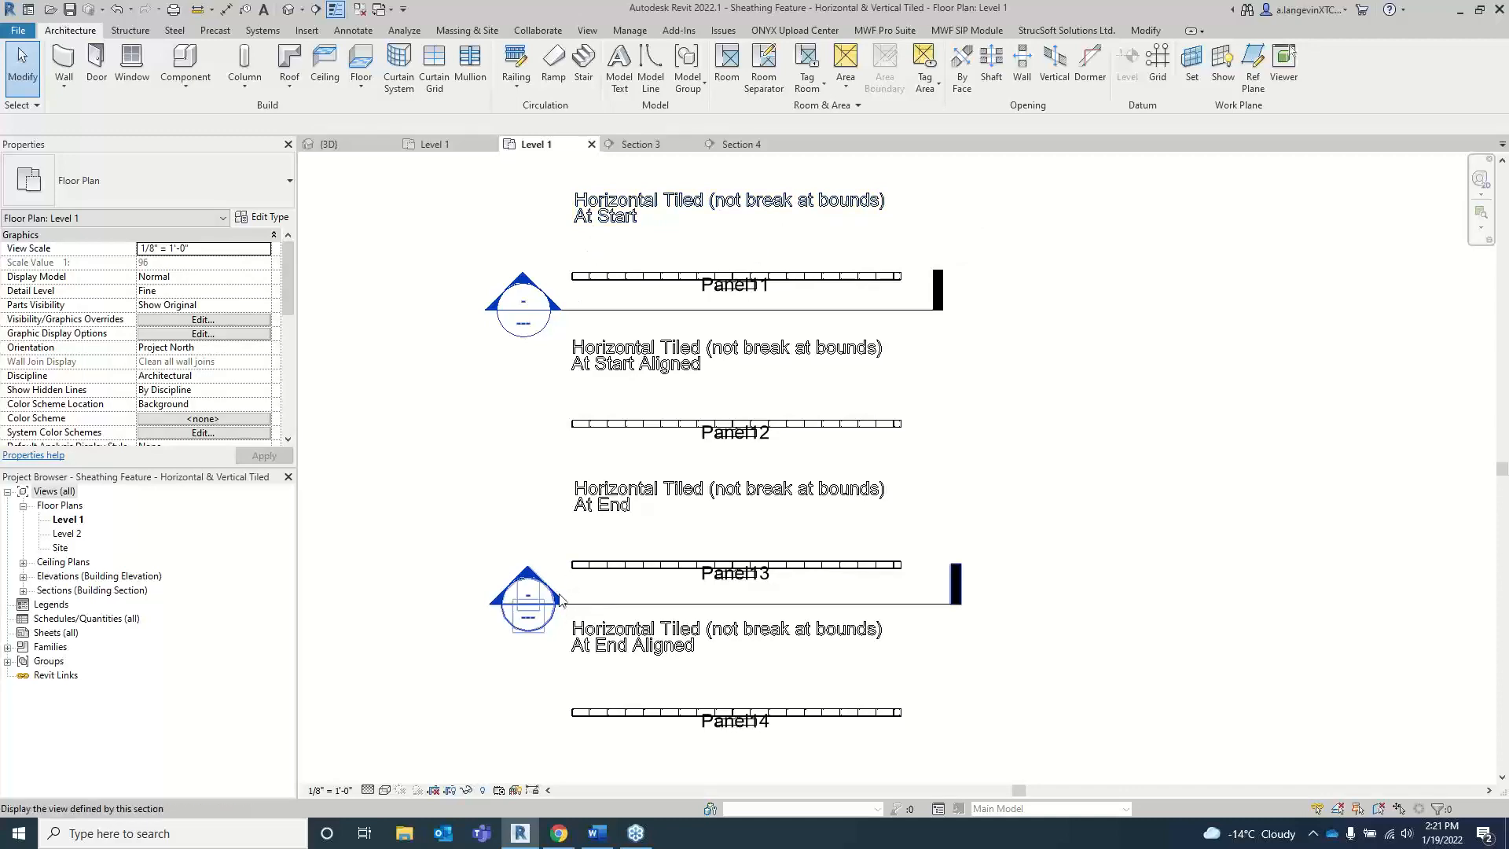
scroll(762, 582, "up", 3)
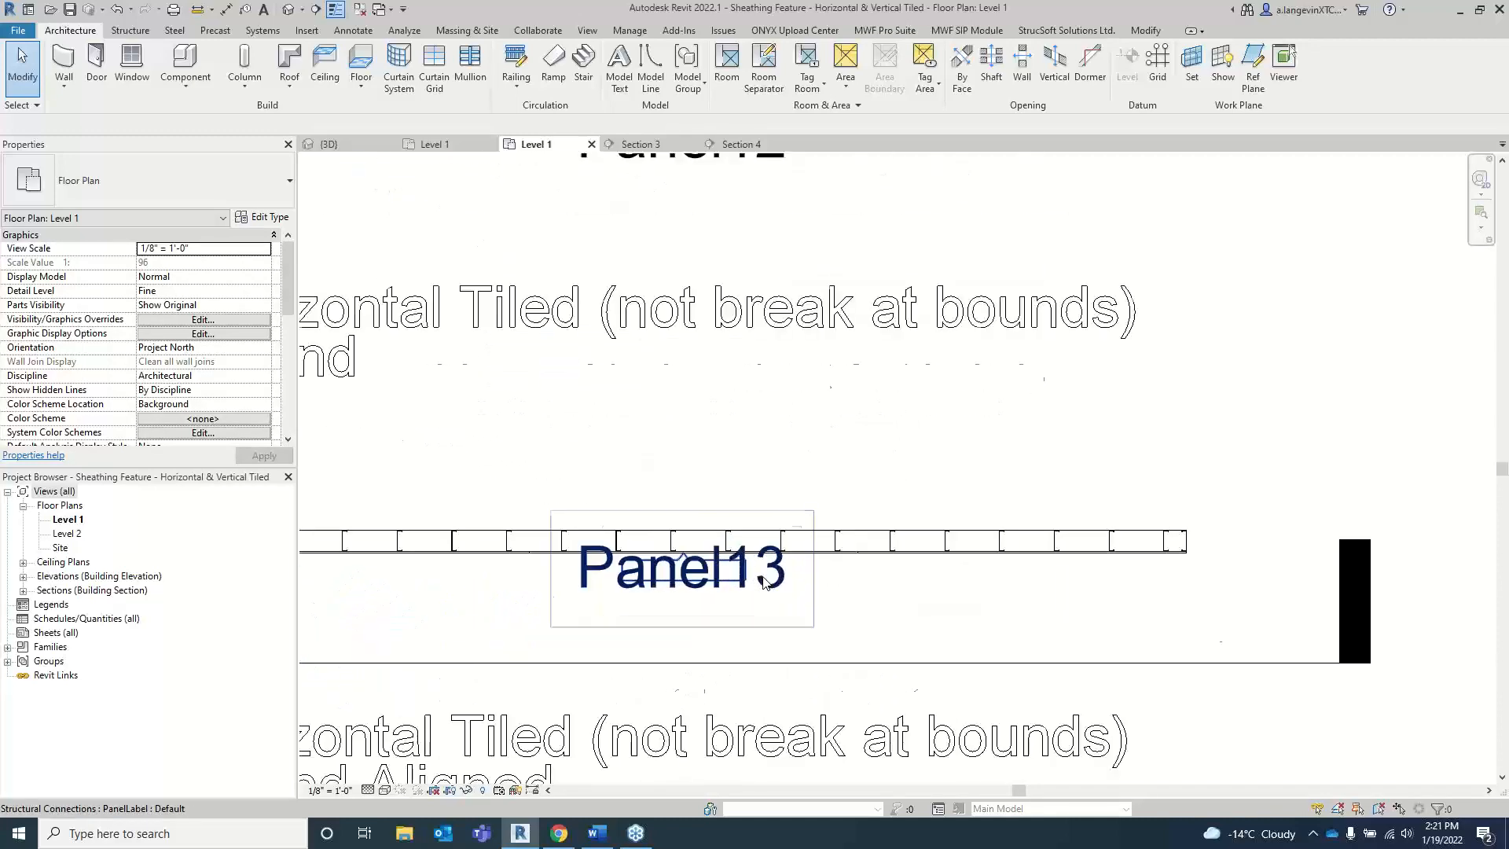
scroll(764, 582, "down", 3)
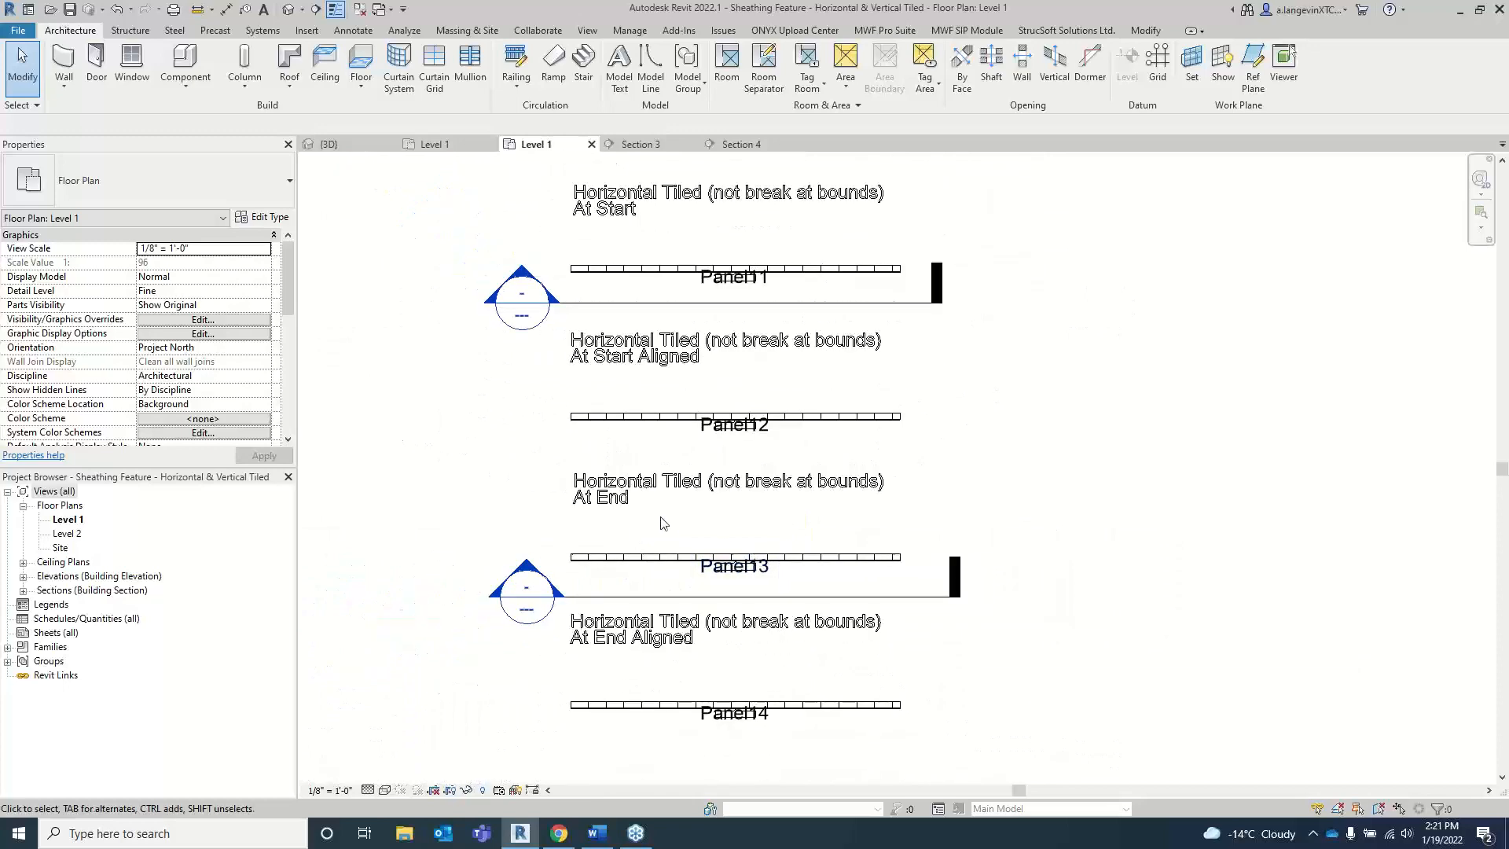
left_click(649, 144)
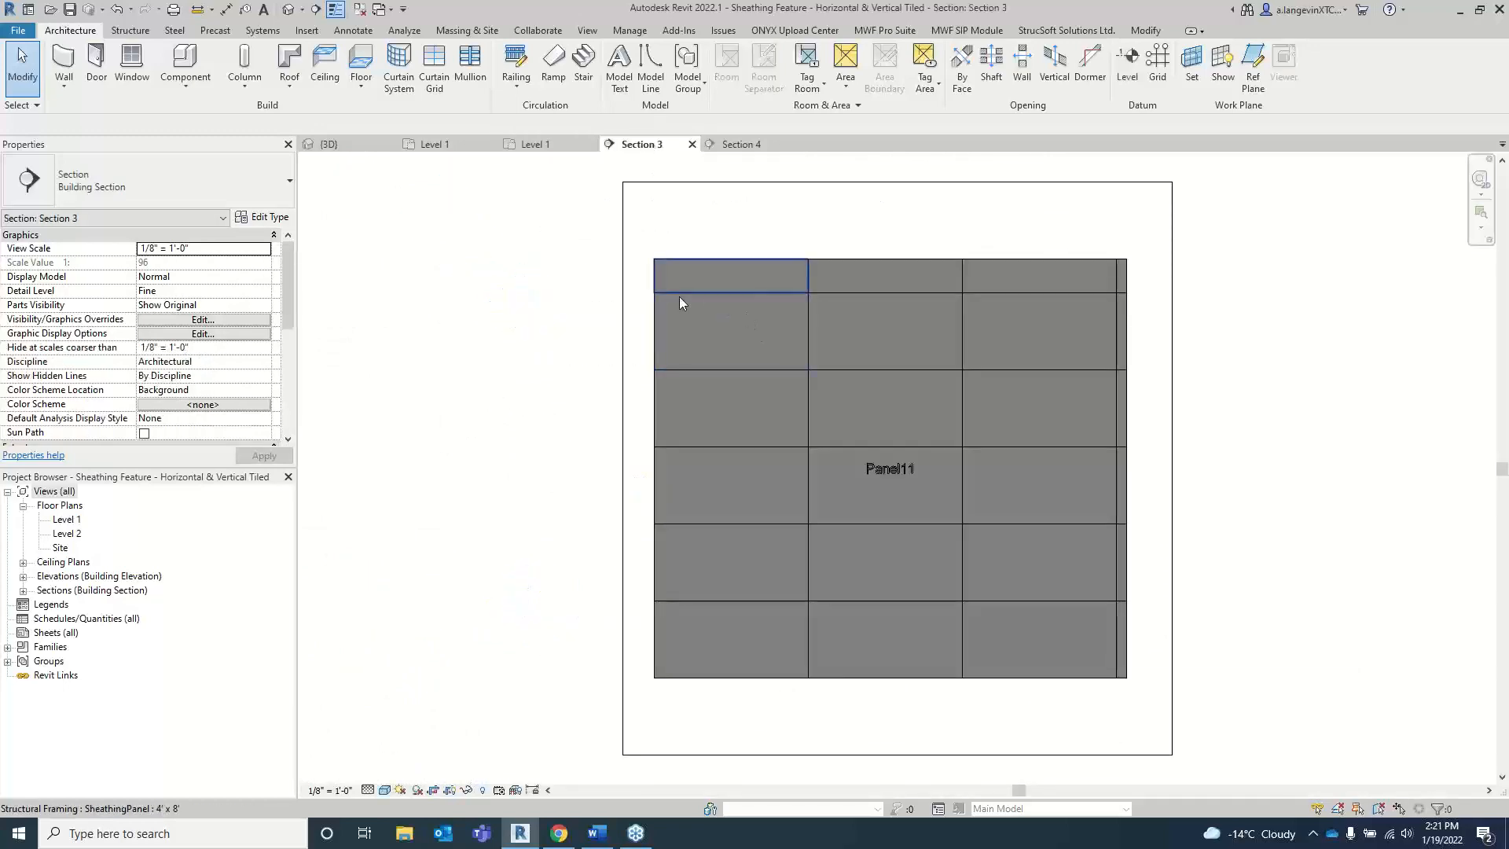
left_click(659, 328)
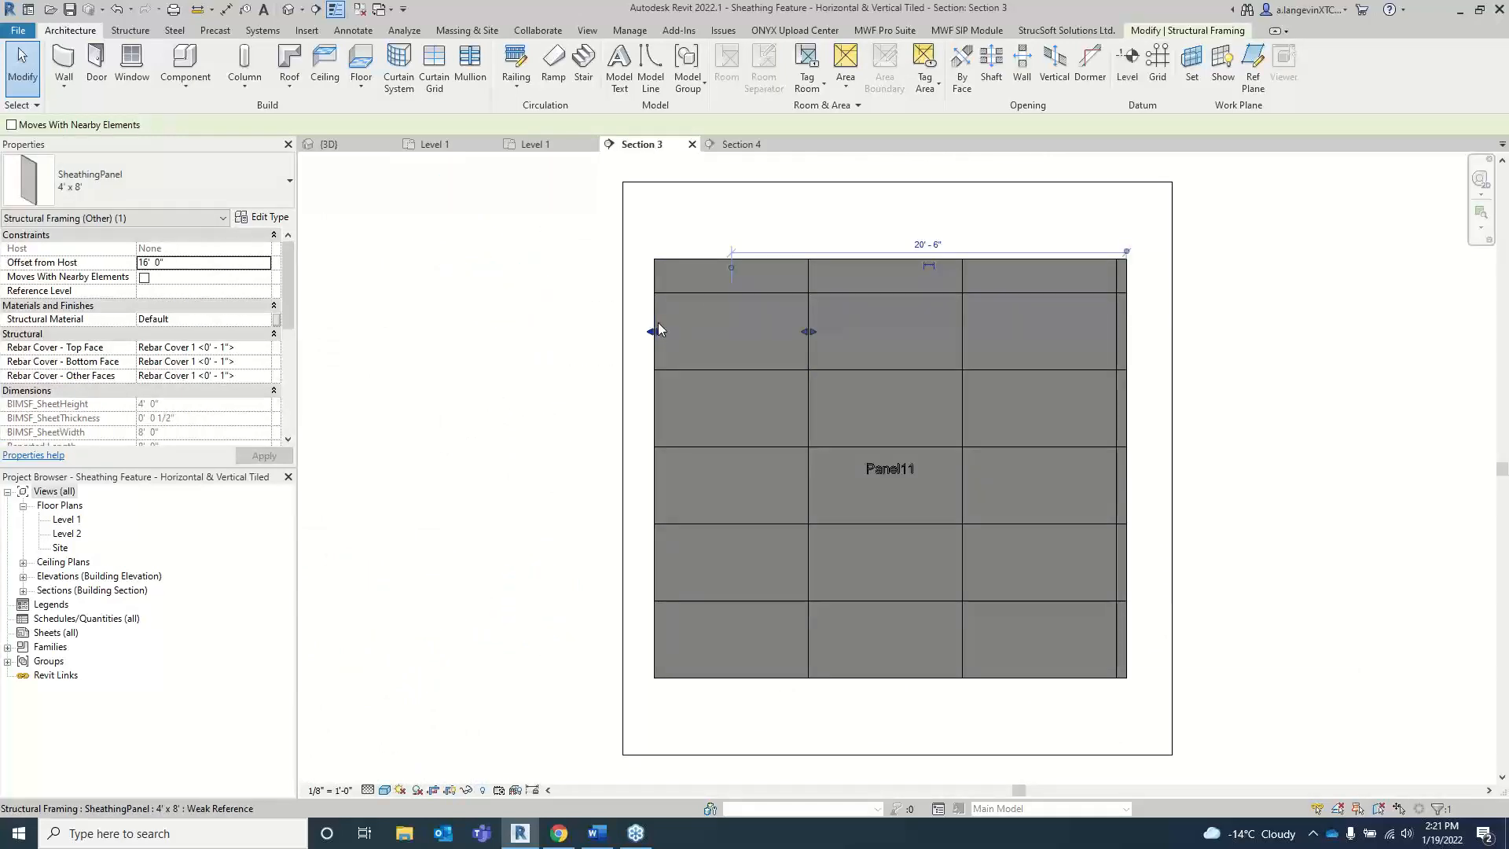
left_click(1121, 321)
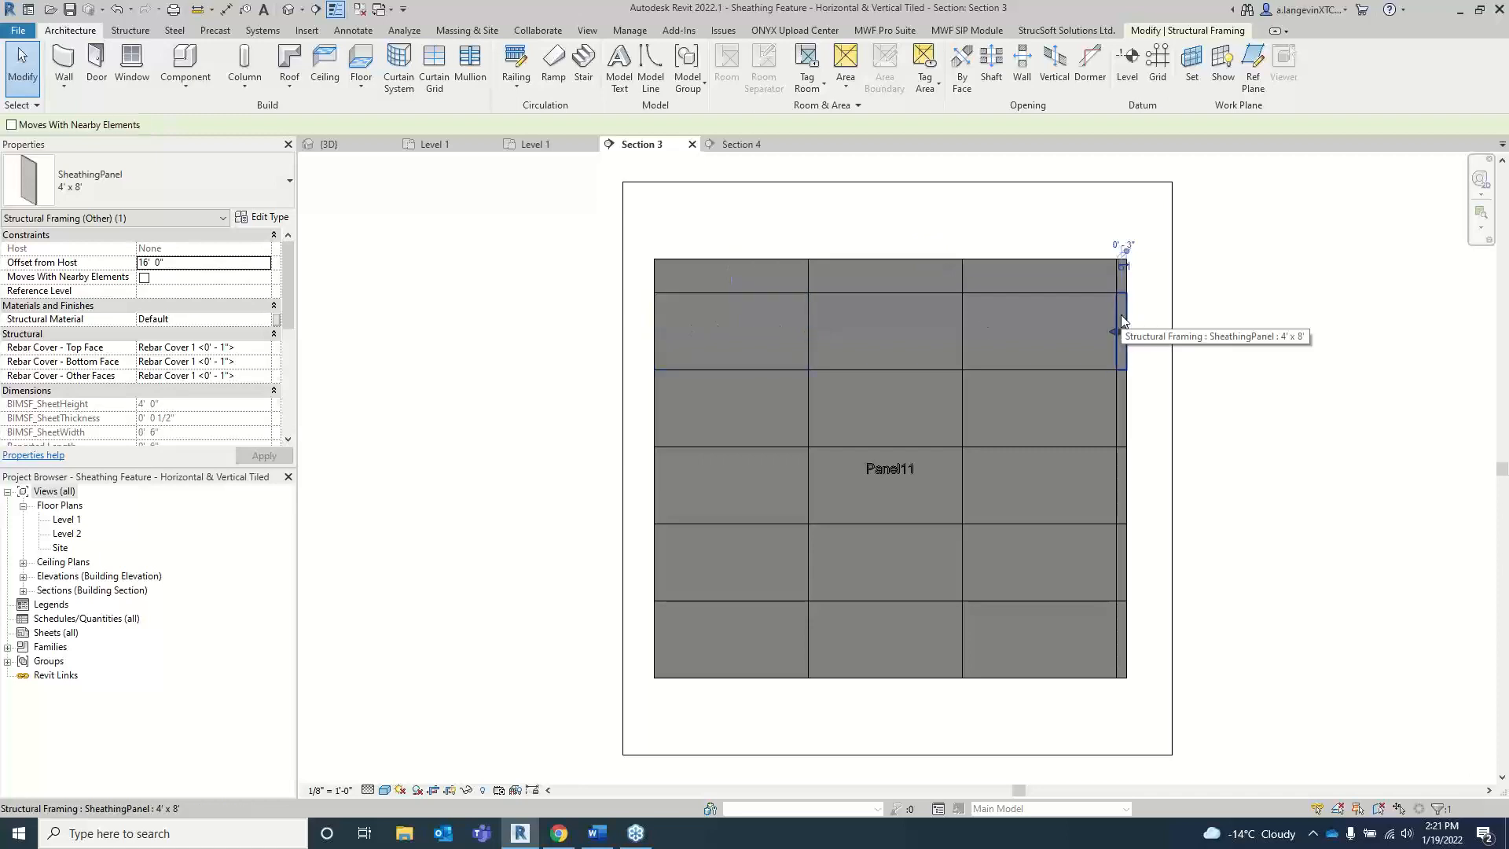
key("ctrl+Tab")
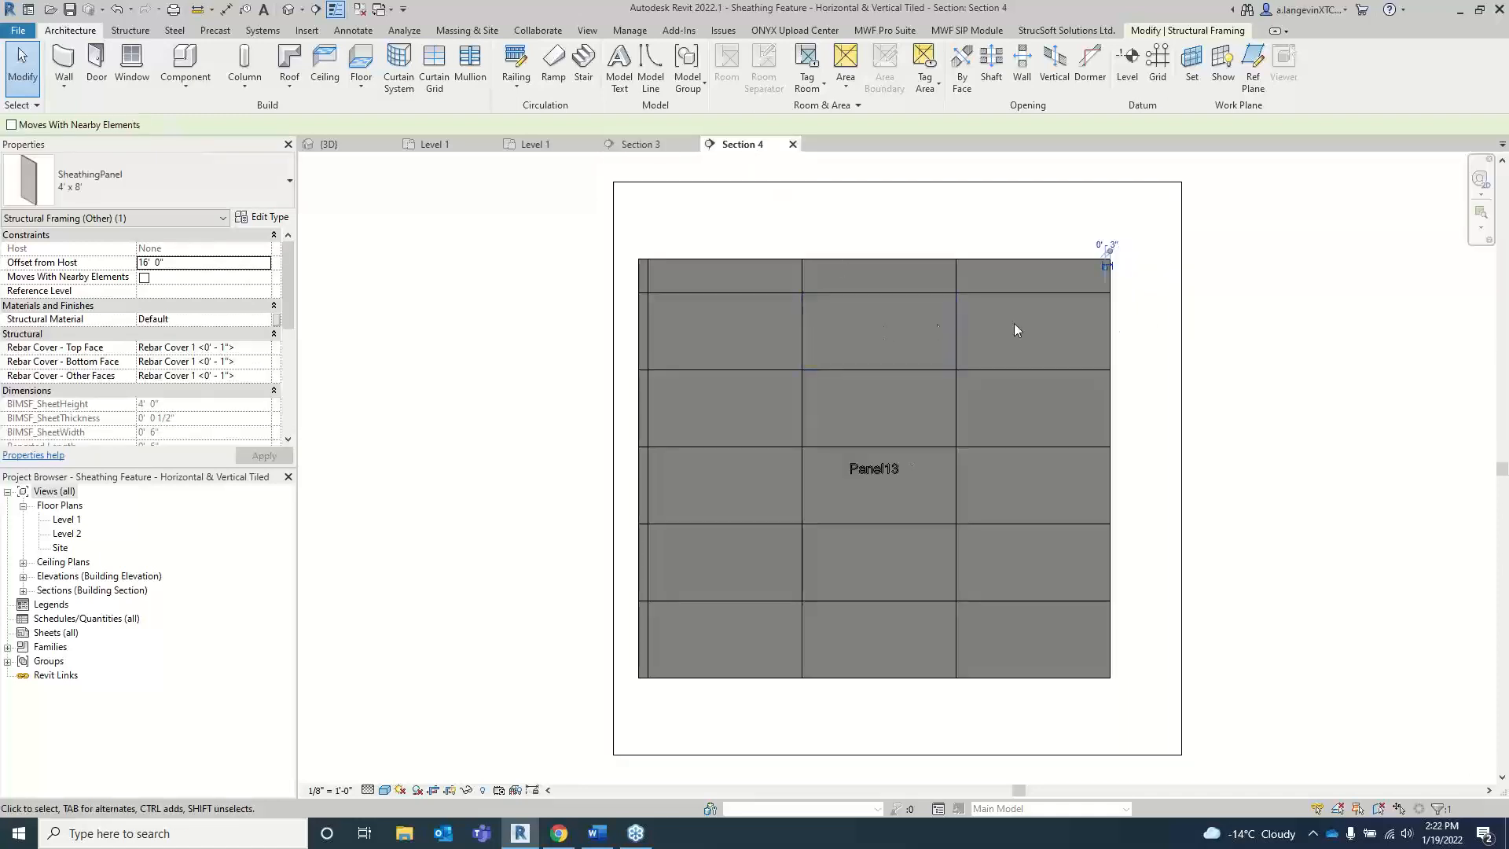
left_click(1073, 316)
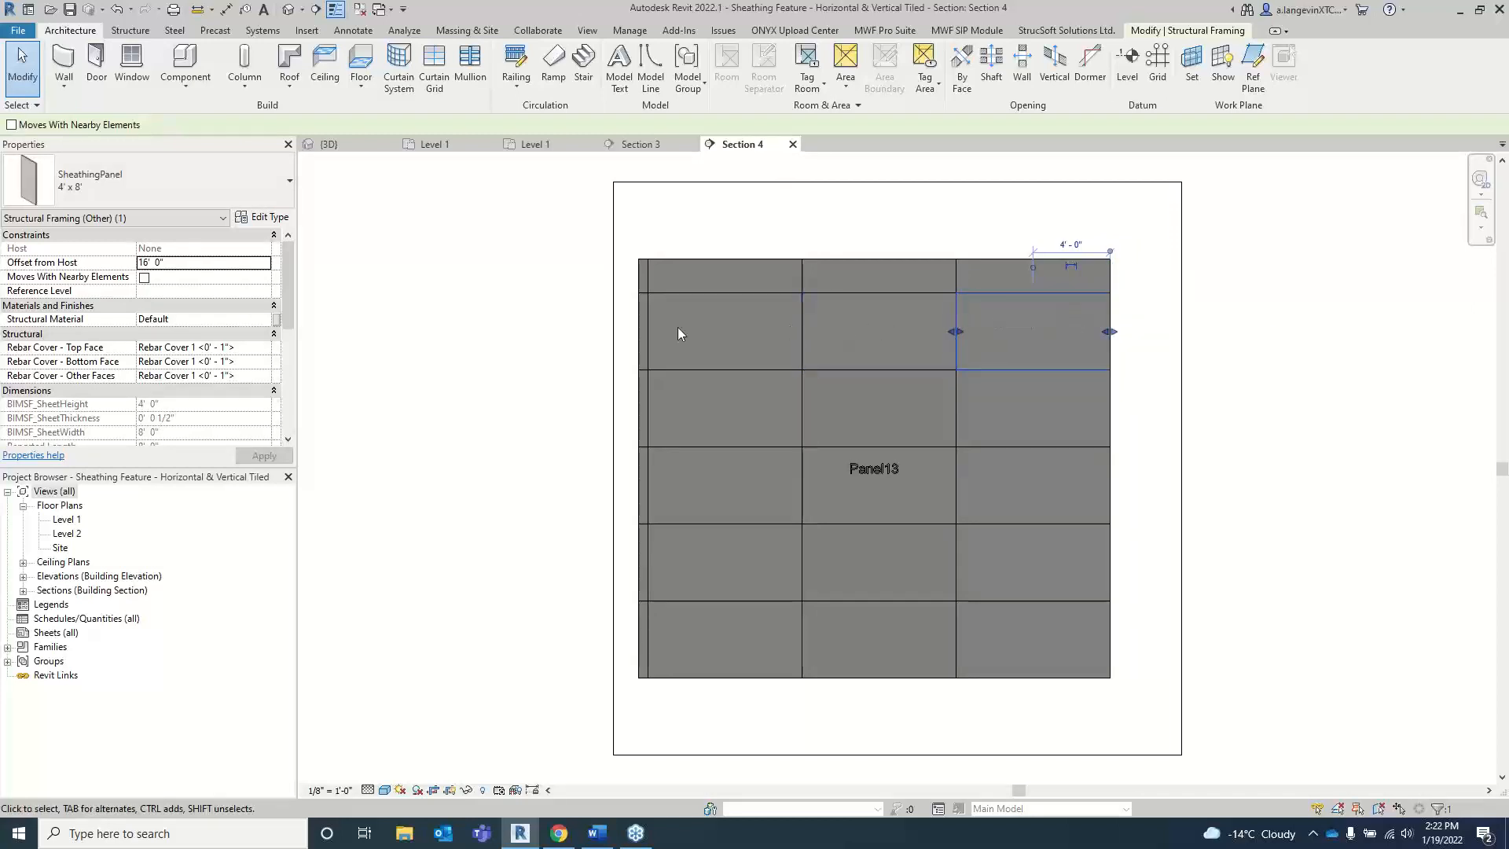
key("ctrl+shift+Tab")
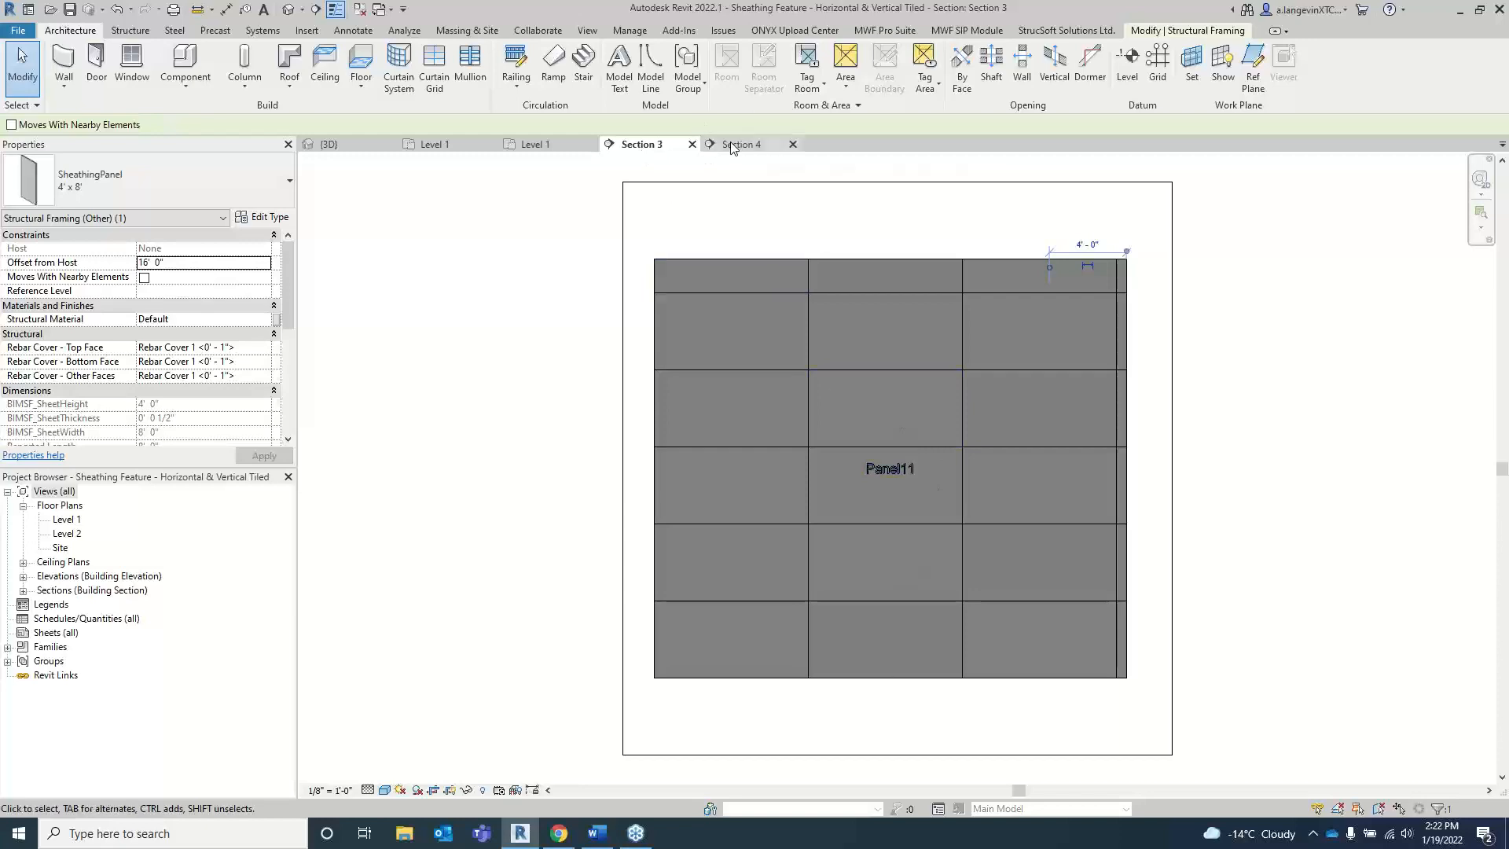
Step: Close both section views and switch to the Level 1 plan of the Horizontal & Vertical Staggered project
left_click(692, 144)
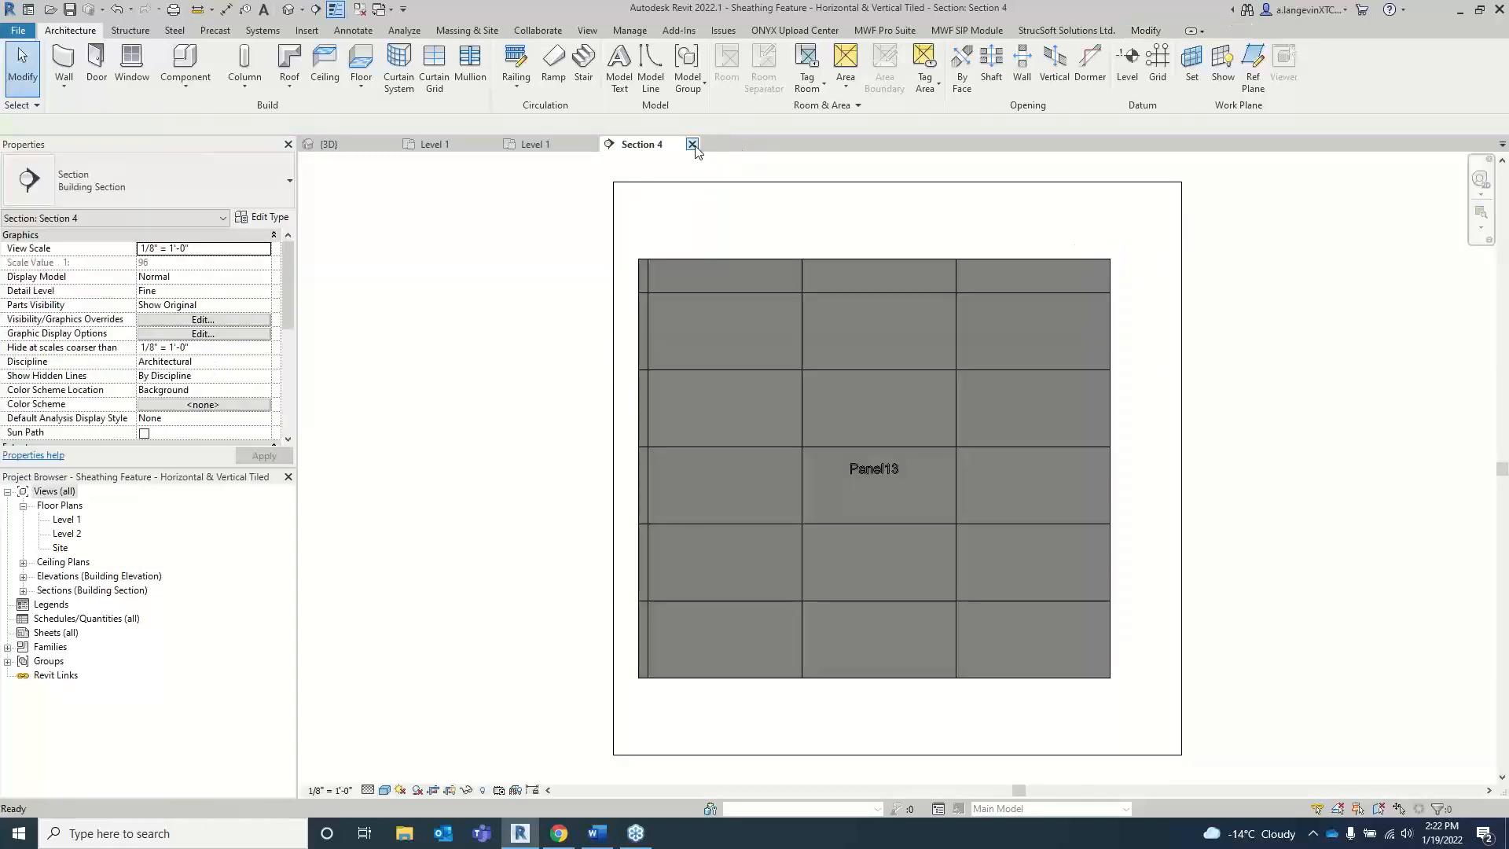
left_click(692, 145)
scroll(1020, 364, "down", 2)
middle_click_drag(1179, 428, 745, 266)
middle_click_drag(1158, 385, 1010, 511)
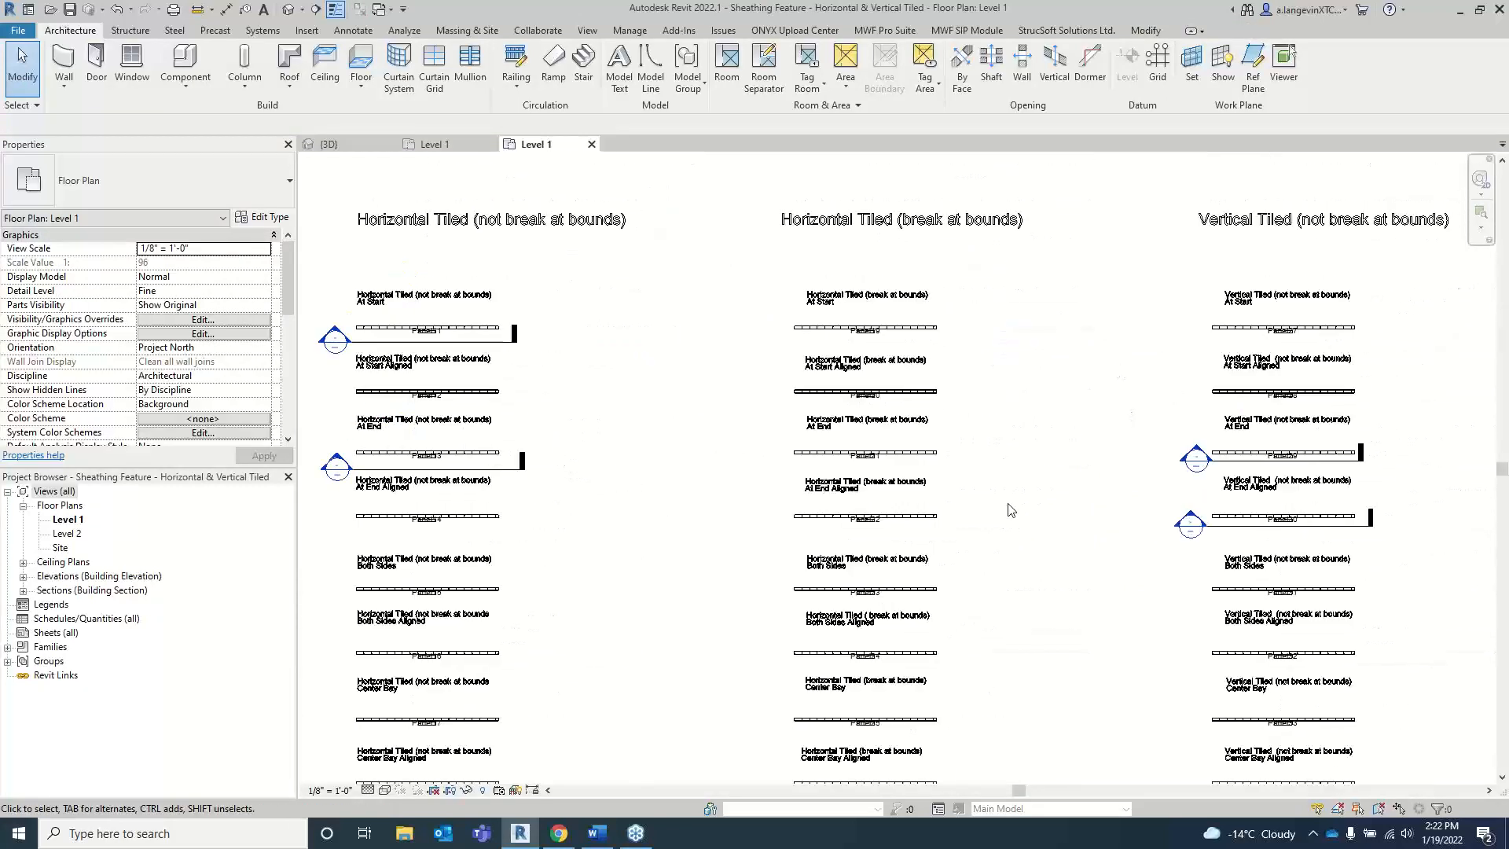
left_click(460, 145)
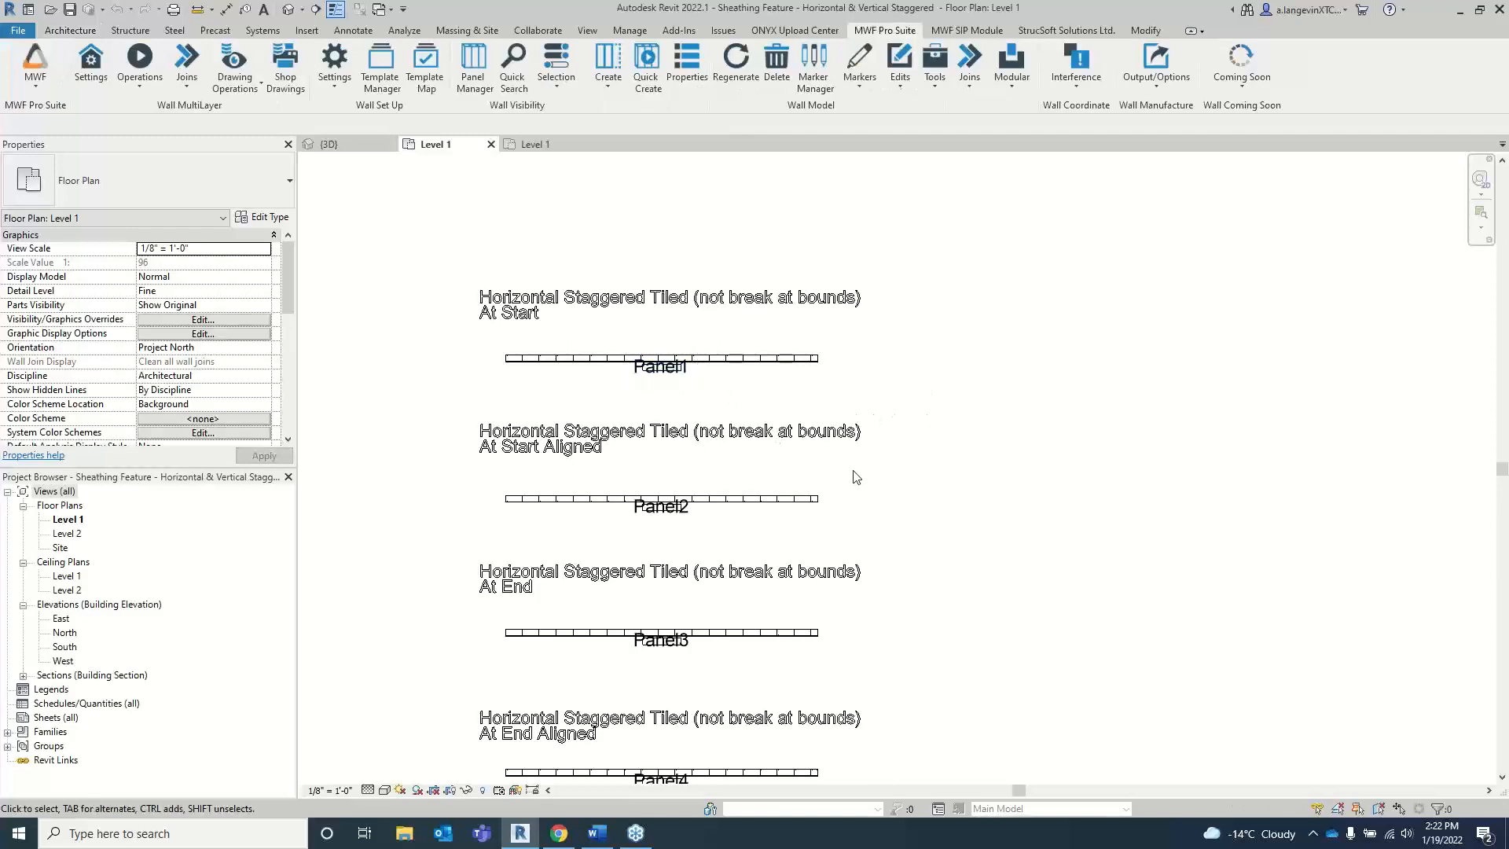
Step: Place a building section just below Panel7 (Center Bay), spanning its full length, and shorten its view depth to just past the panel
scroll(947, 458, "down", 2)
middle_click_drag(930, 558, 809, 499)
scroll(816, 498, "down", 1)
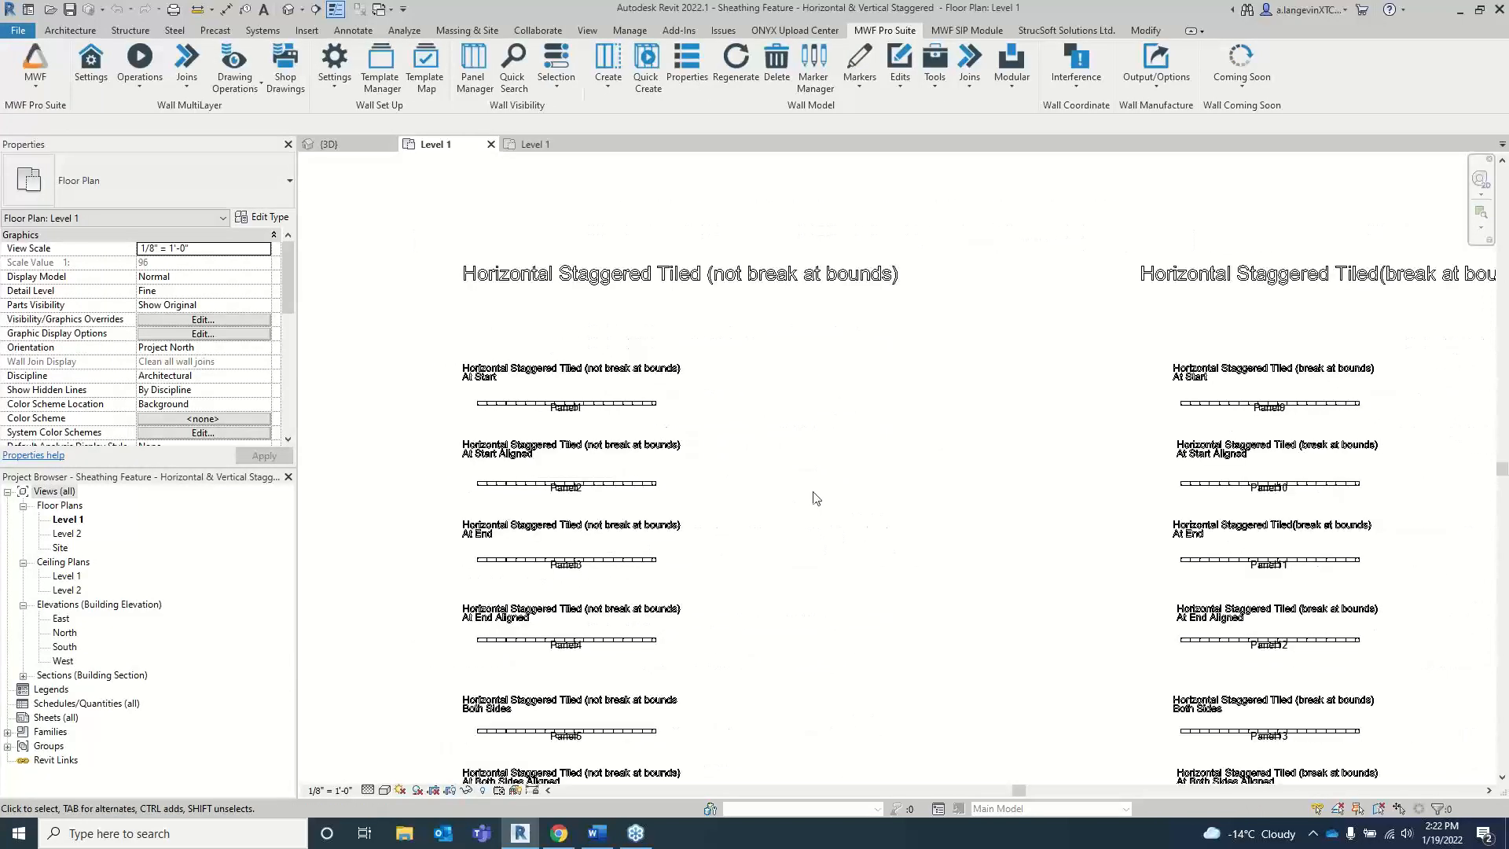
scroll(723, 595, "up", 3)
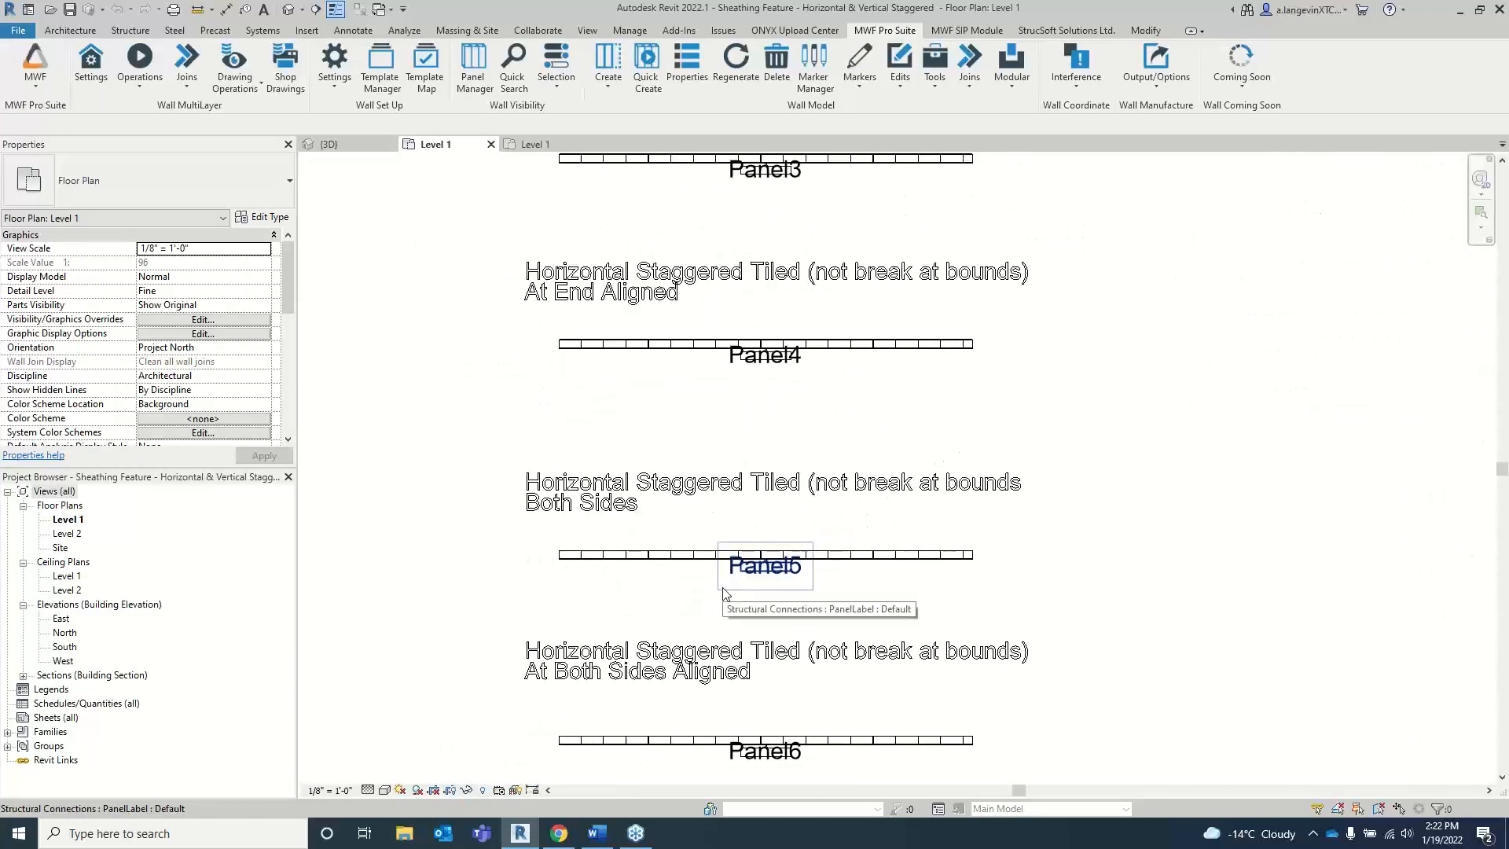
middle_click_drag(757, 481, 768, 252)
mouse_move(759, 509)
middle_mouse_down()
mouse_move(758, 385)
mouse_move(755, 472)
mouse_move(753, 437)
middle_mouse_up()
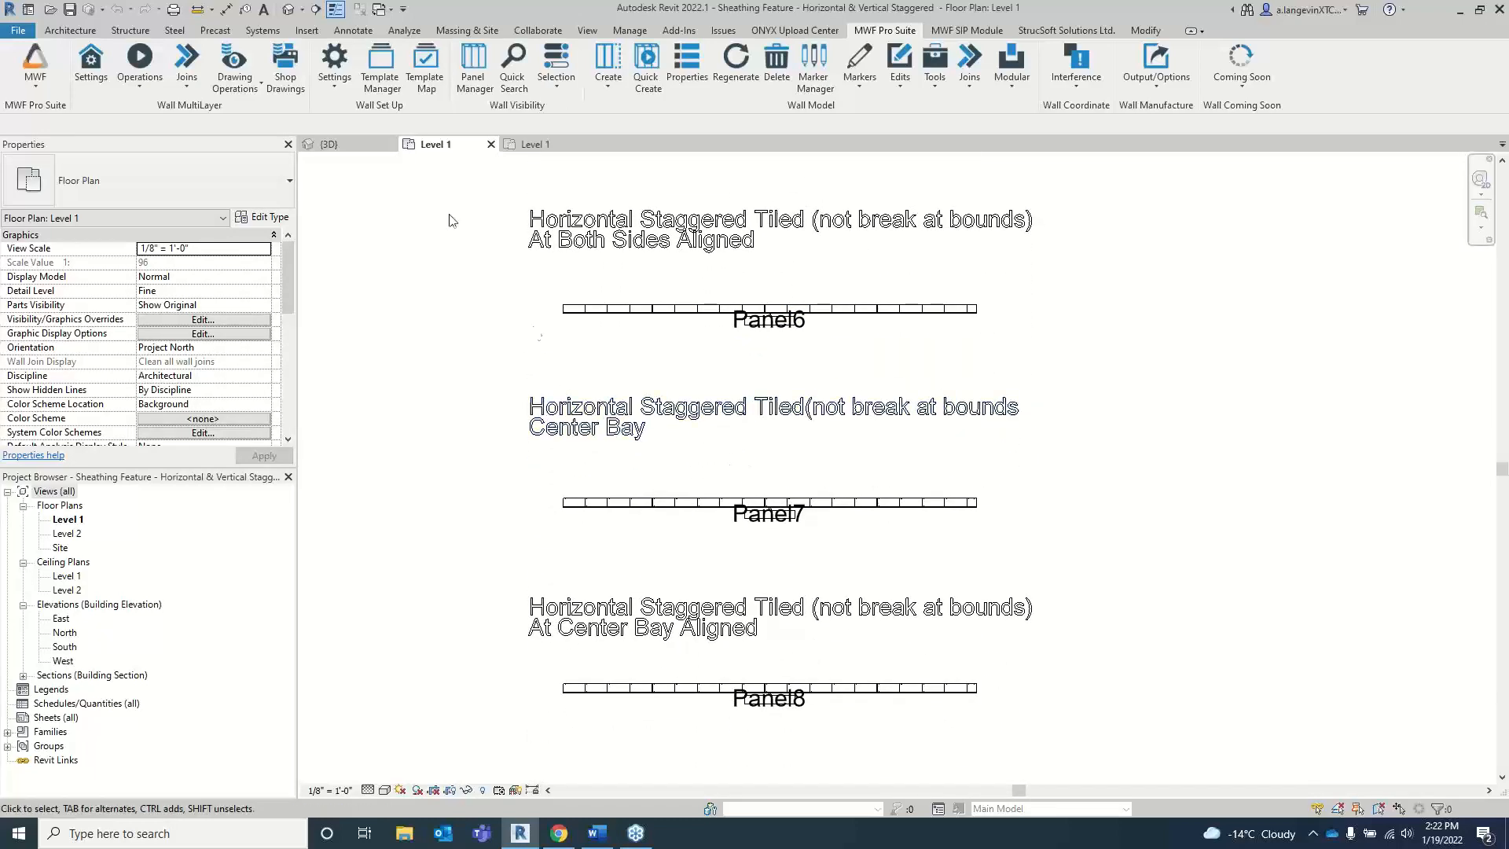
left_click(315, 8)
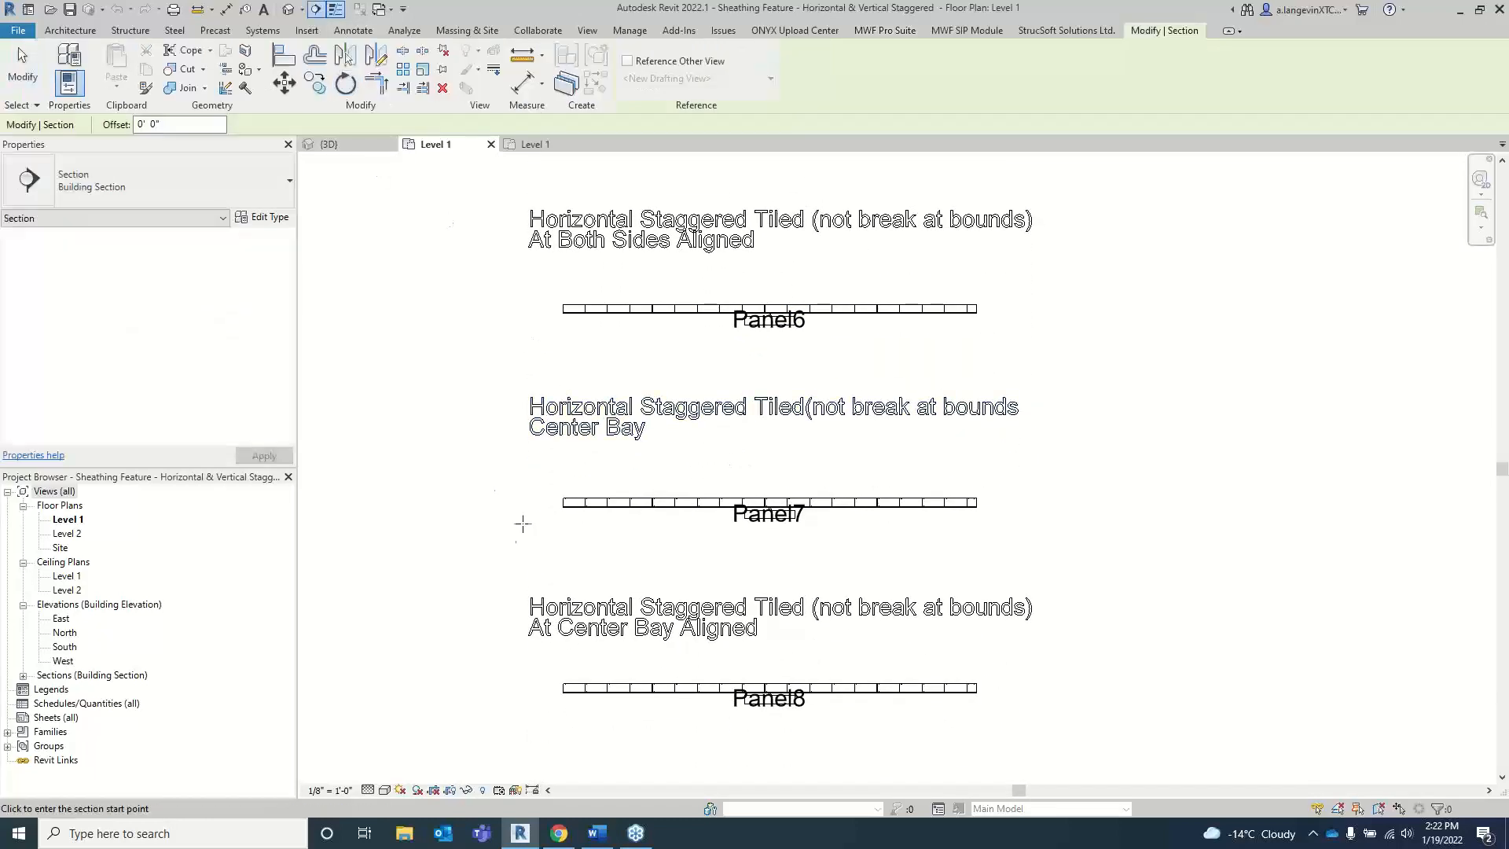
left_click(522, 535)
left_click(1054, 535)
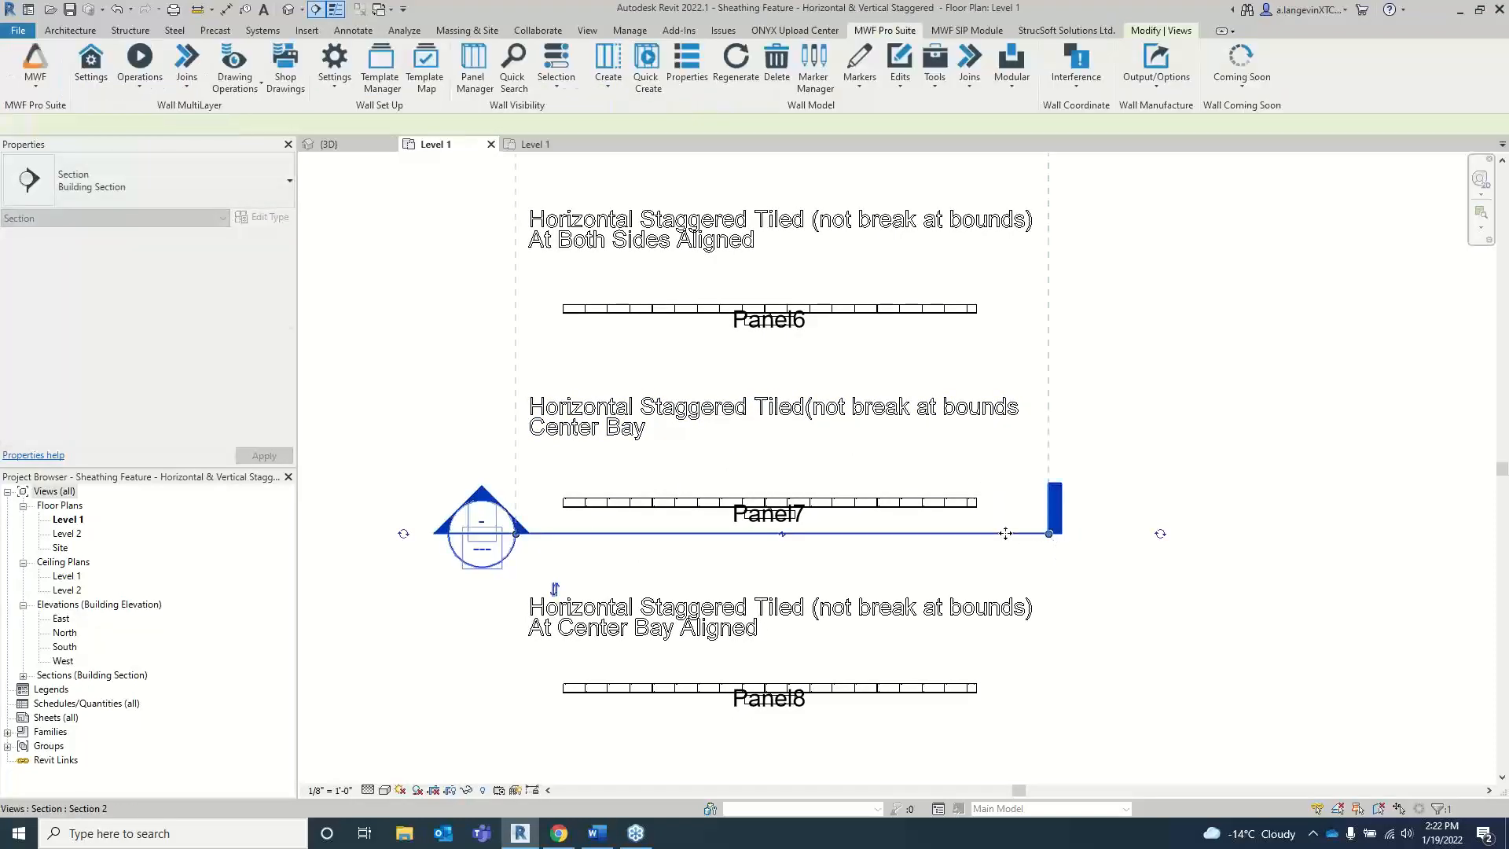
scroll(875, 422, "down", 4)
scroll(875, 422, "down", 2)
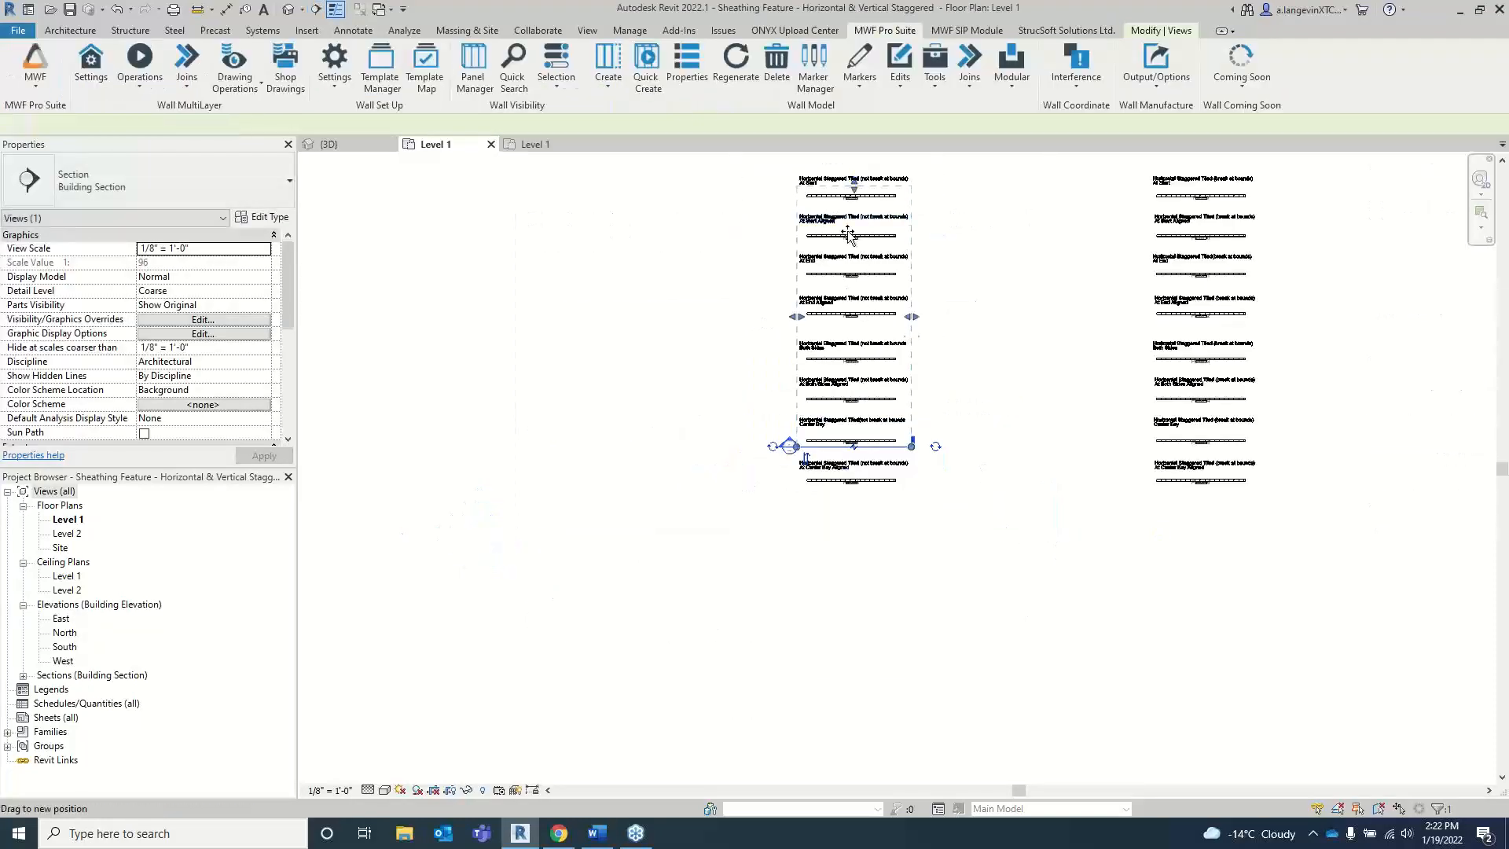
scroll(853, 436, "up", 5)
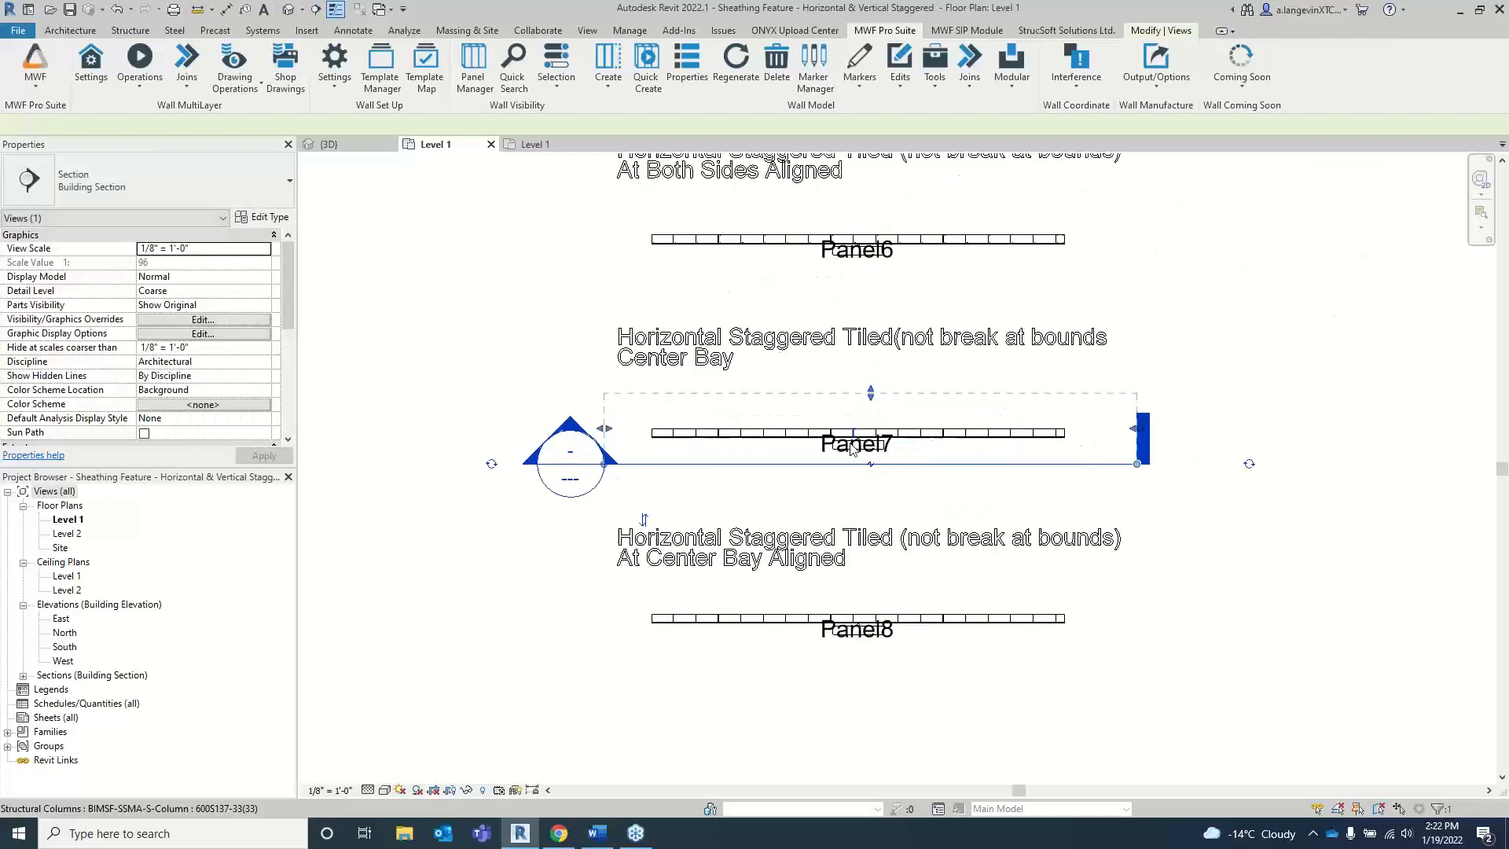
left_click(548, 321)
Step: Place a Fixed 36" x 48" window with a 6' 0" sill height in Panel7, about 16' from its right end, and open the panel's section view
scroll(782, 405, "up", 1)
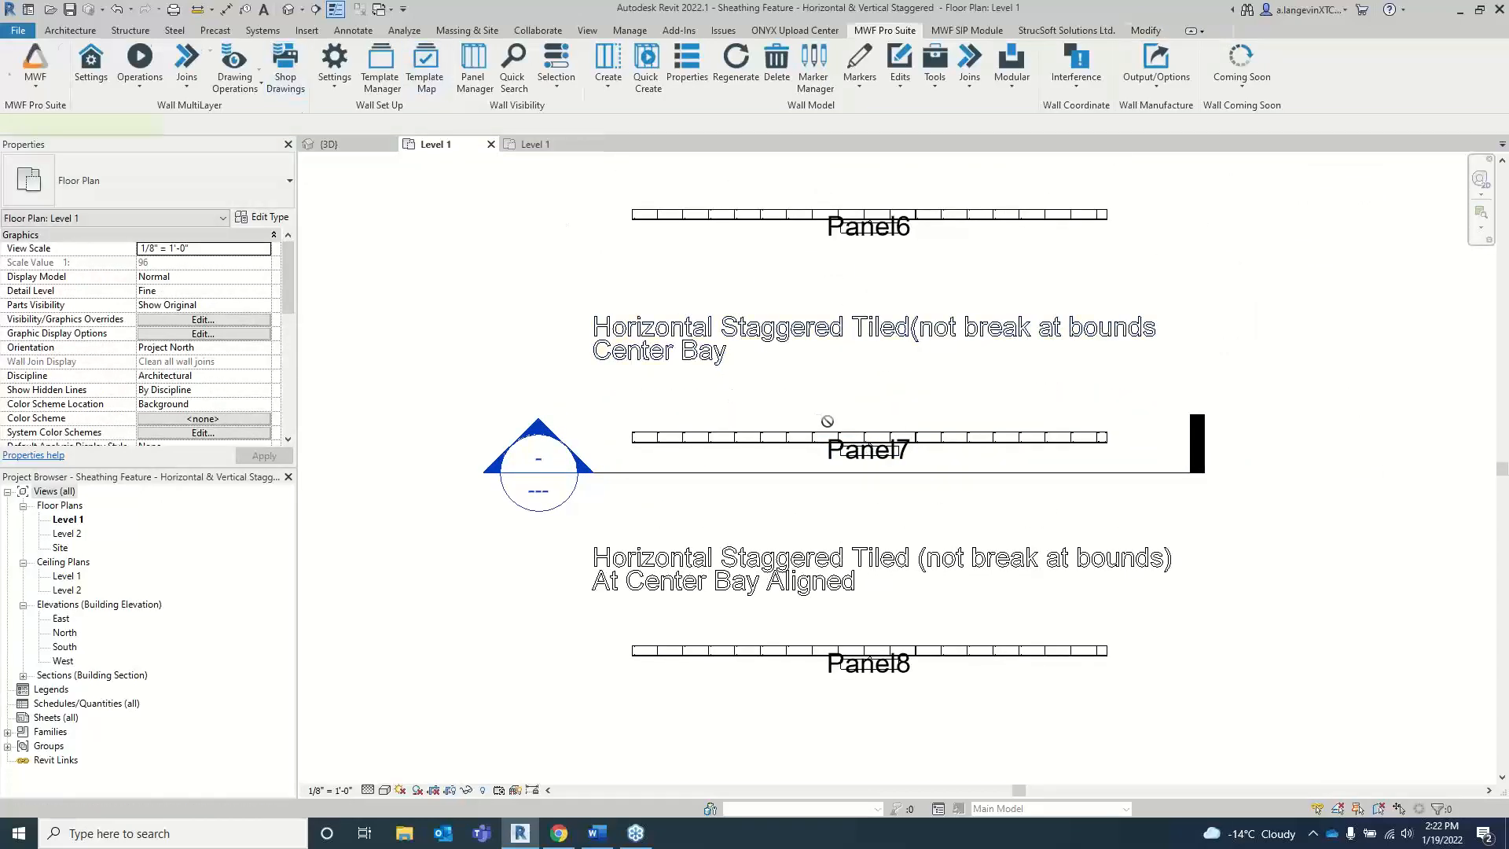
key("w")
key("n")
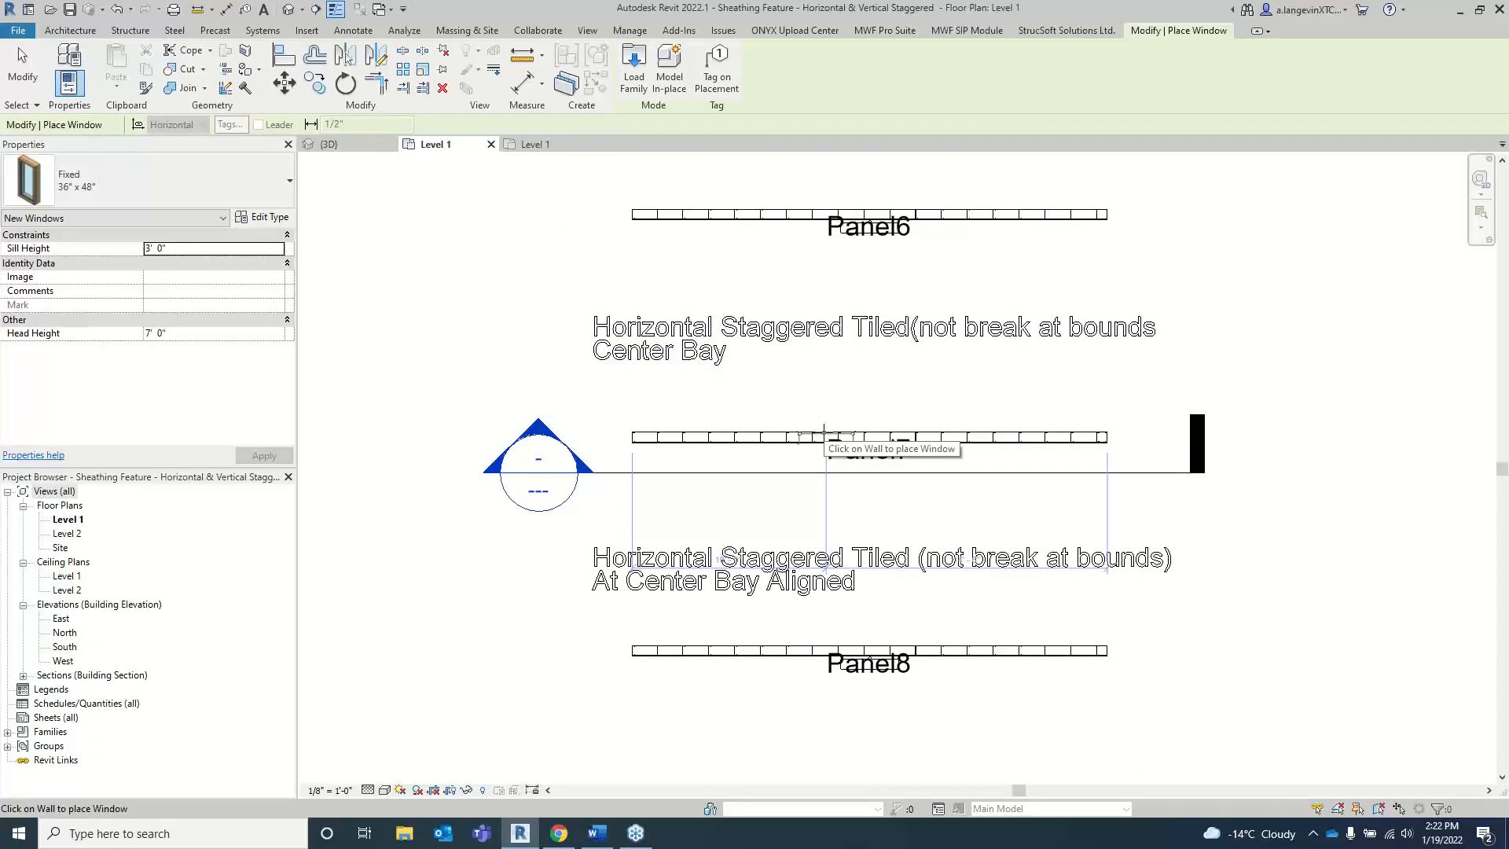
left_click(179, 248)
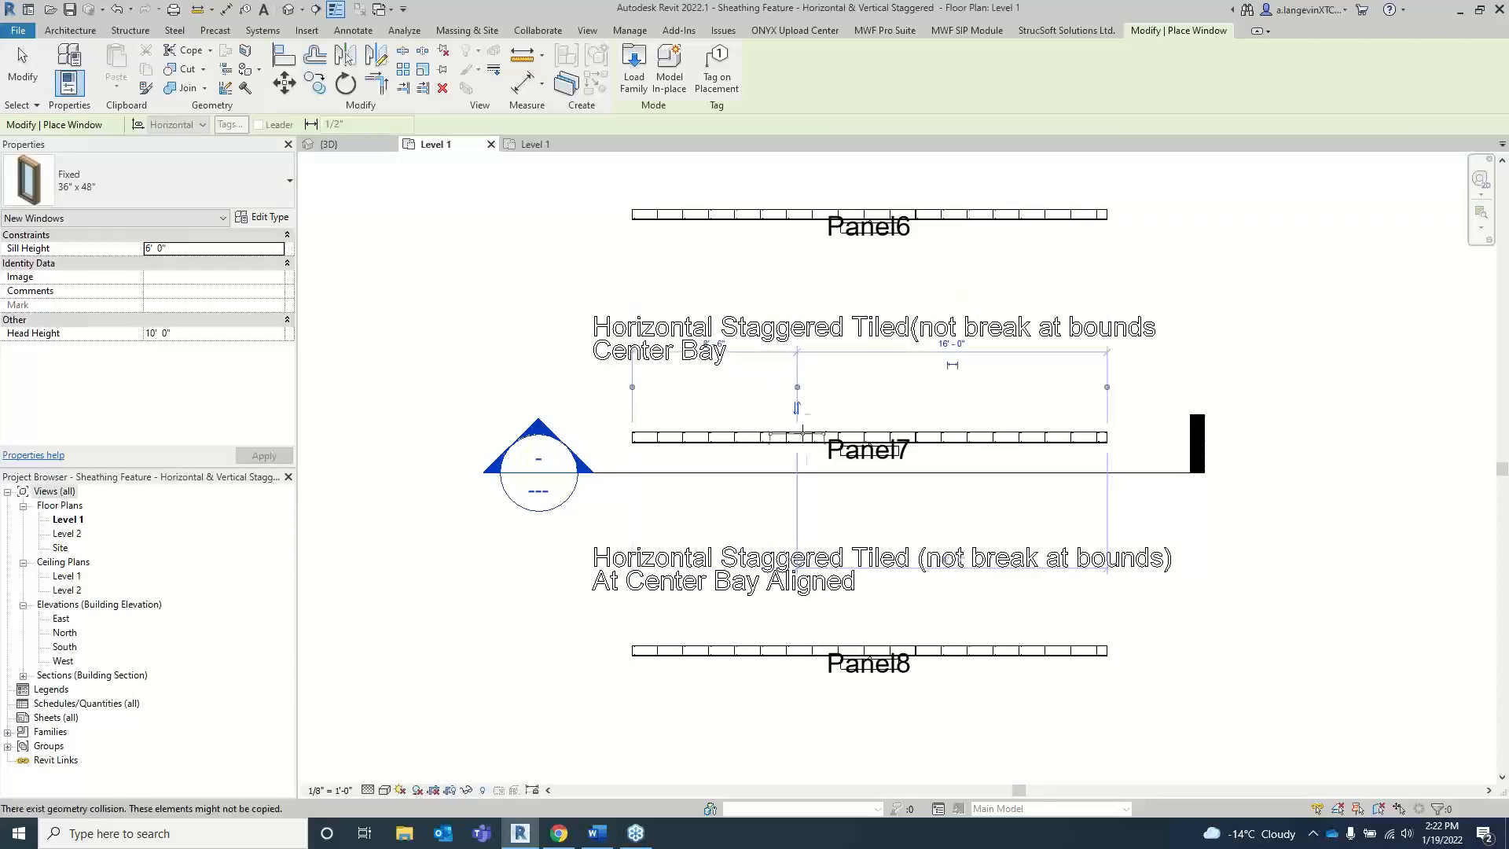
key("Escape")
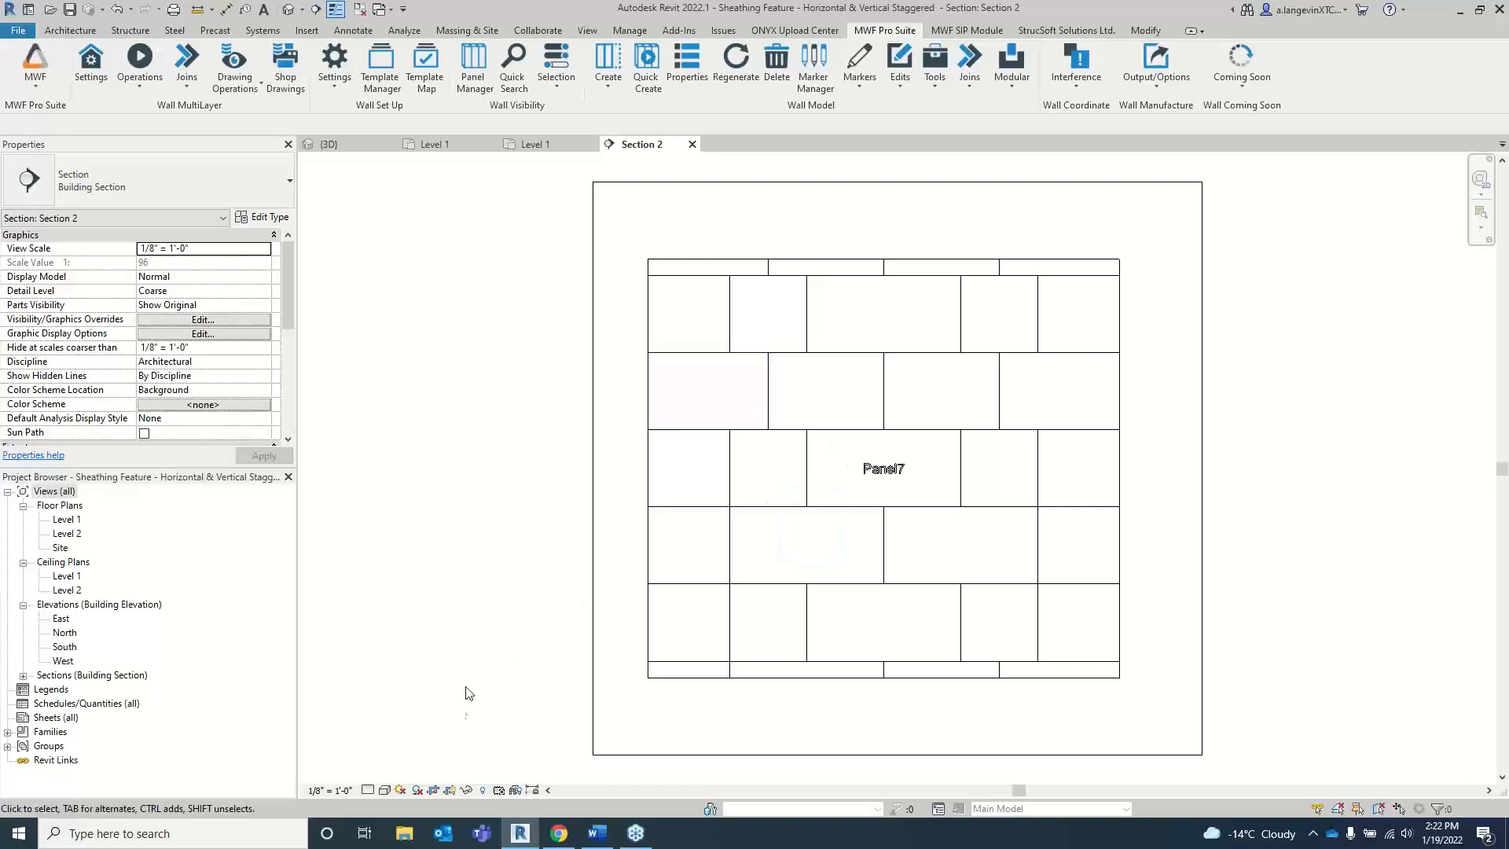
Step: Set the Panel7 section view to Fine detail level and the Consistent Colors visual style
left_click(367, 789)
left_click(385, 774)
left_click(384, 790)
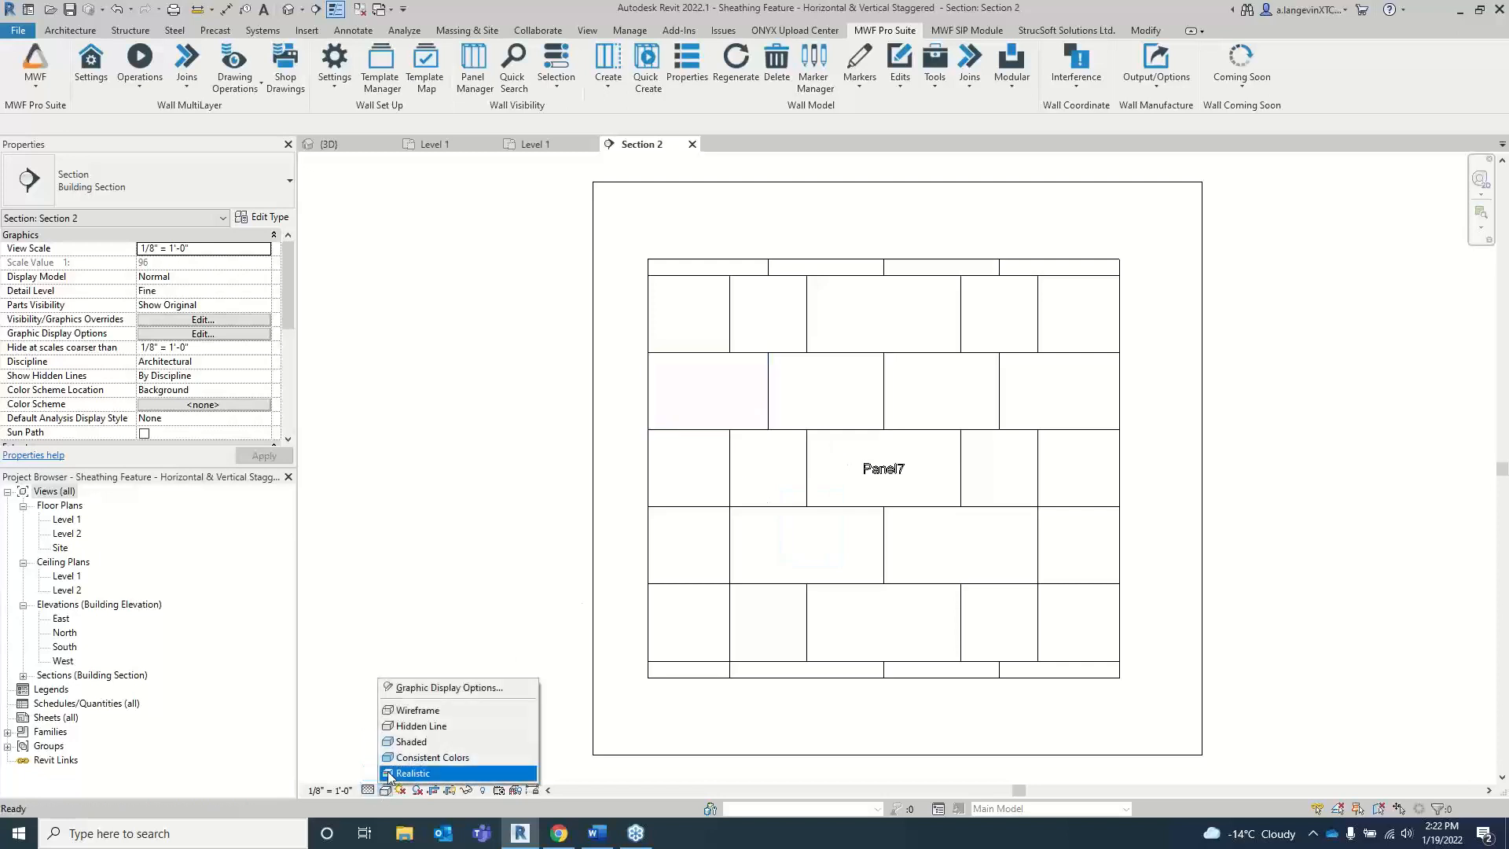
left_click(407, 758)
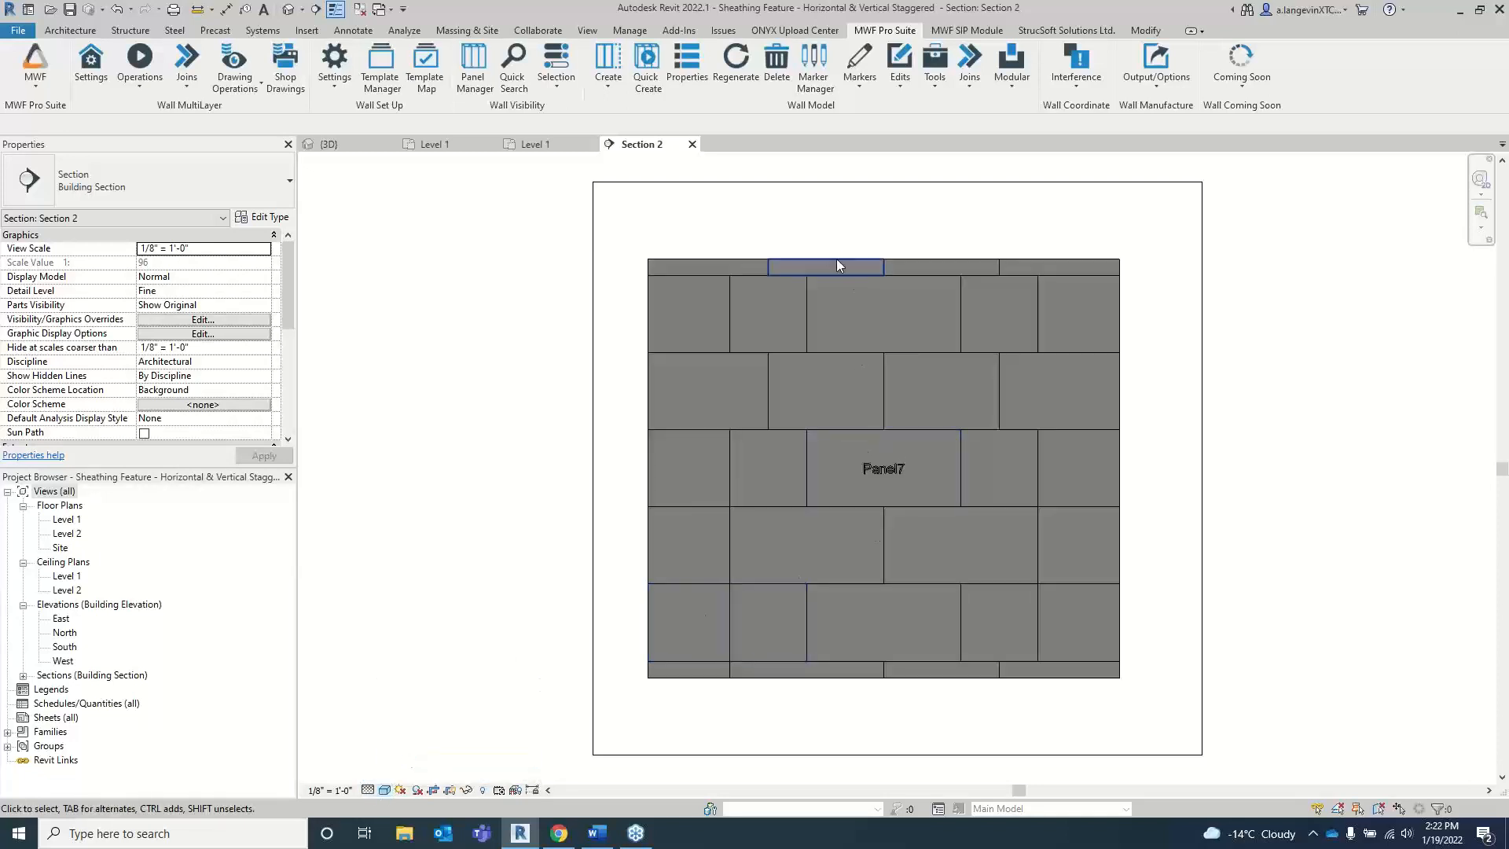
Step: In the plan, place another Fixed 36" x 48" window in Panel7 about 2' 1" left of the first, and return to the section view
left_click(532, 144)
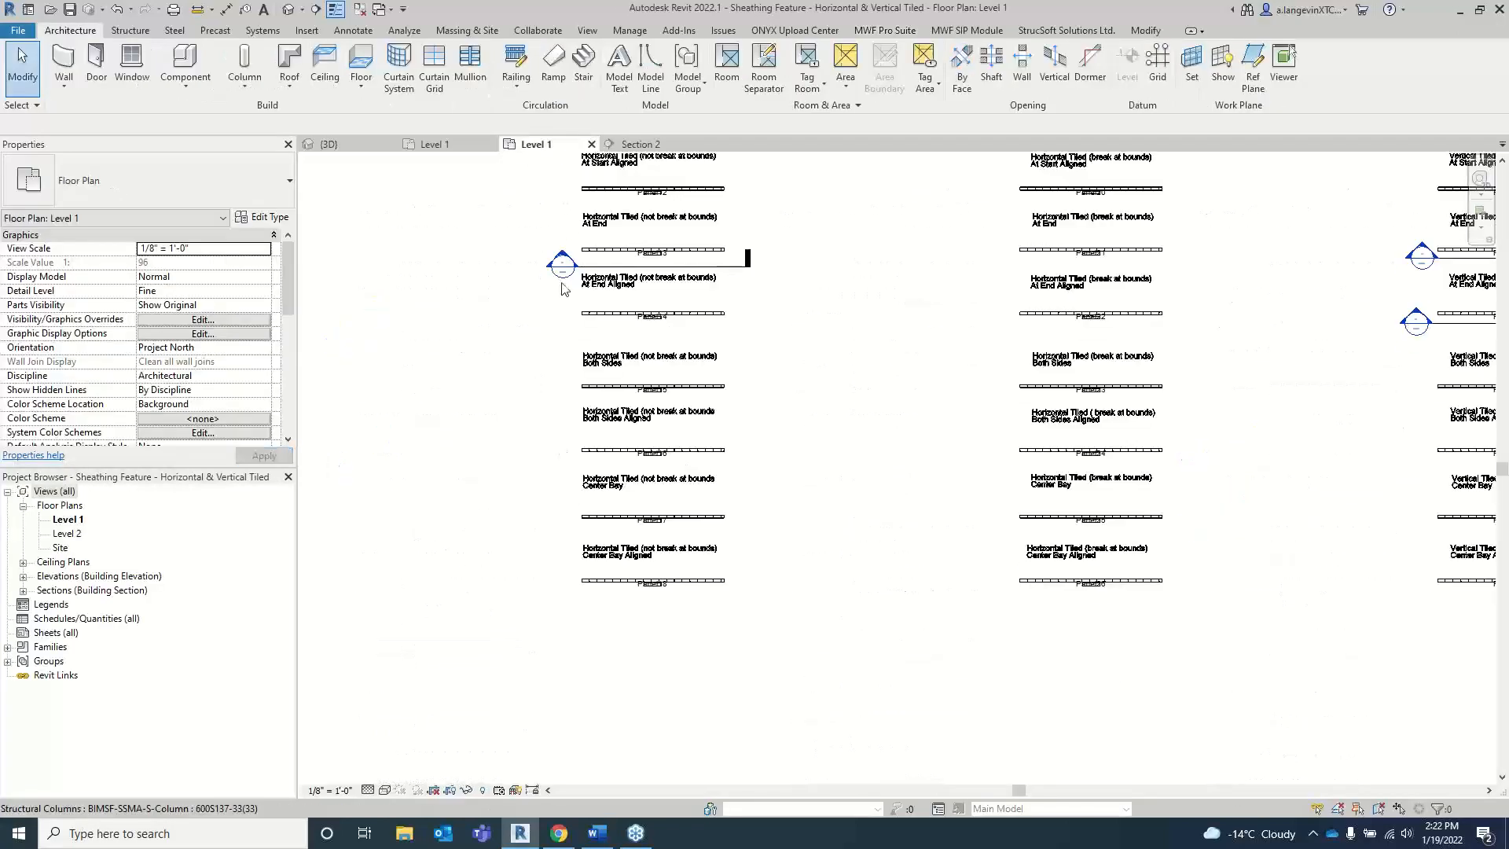
left_click(434, 144)
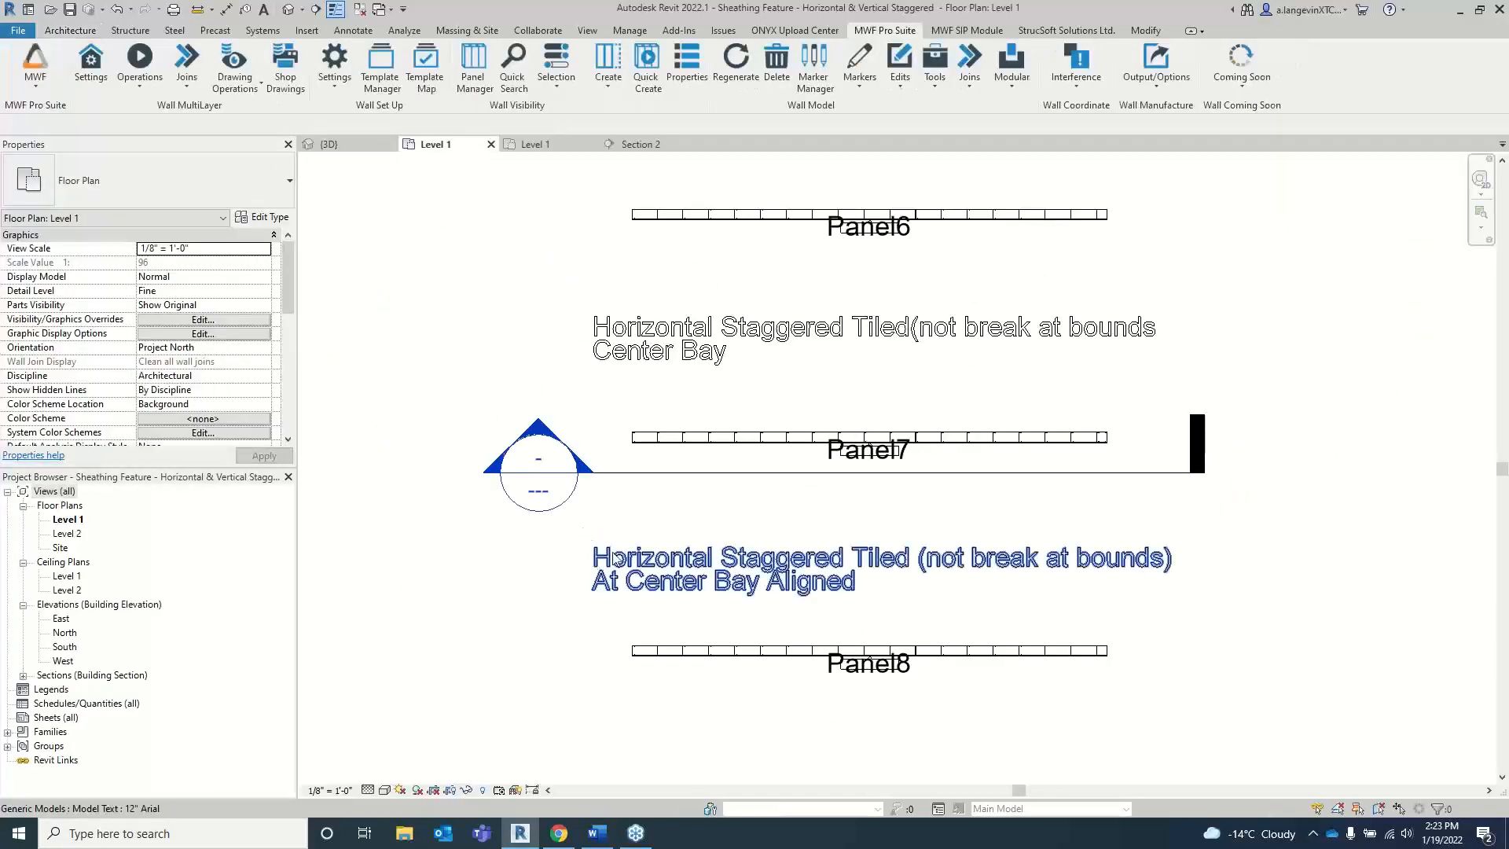
scroll(751, 448, "up", 5)
scroll(751, 448, "down", 2)
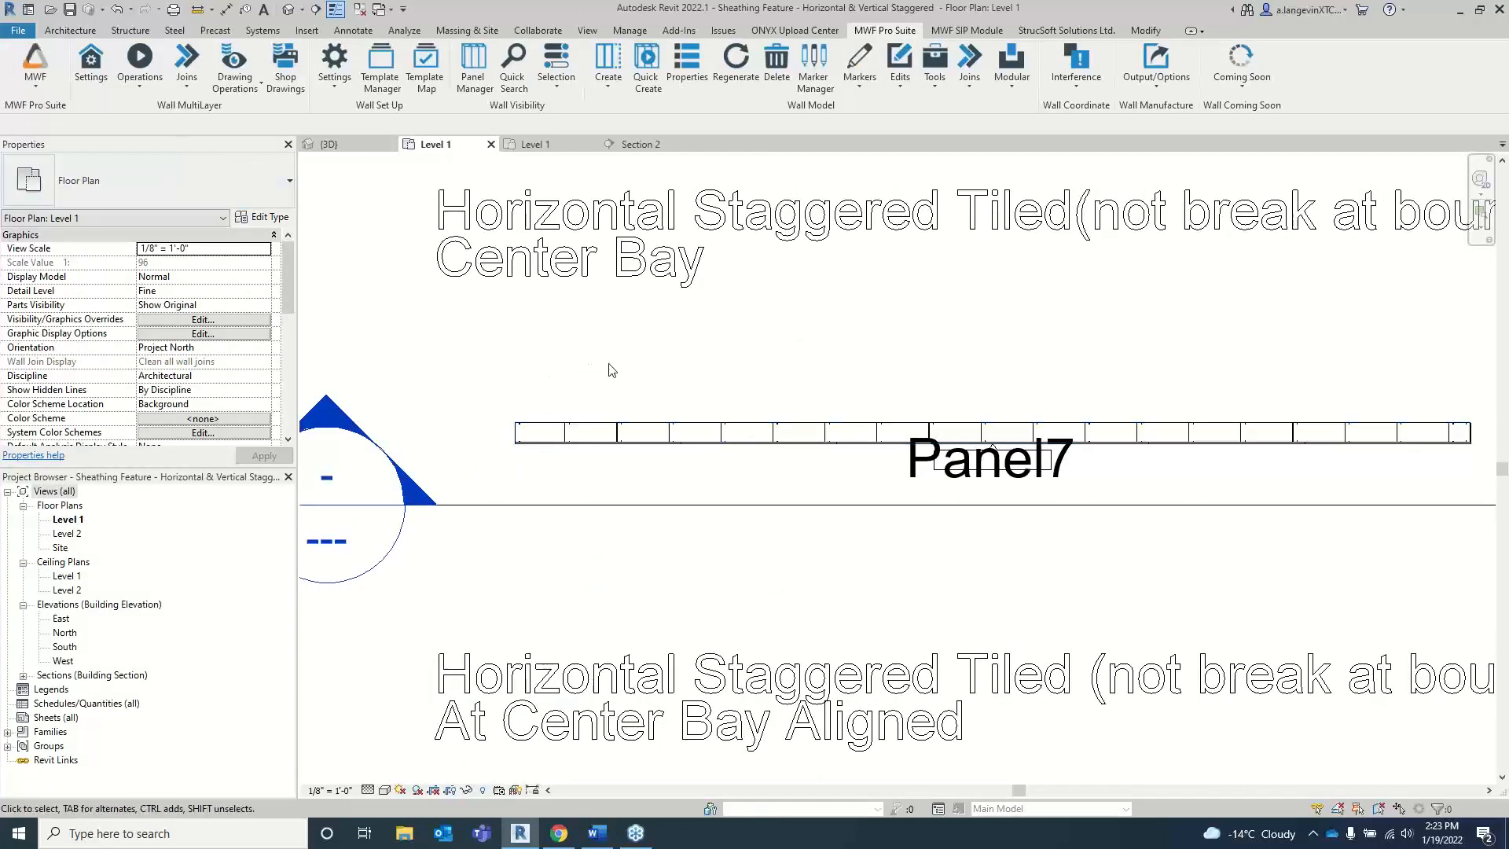
key("w")
key("n")
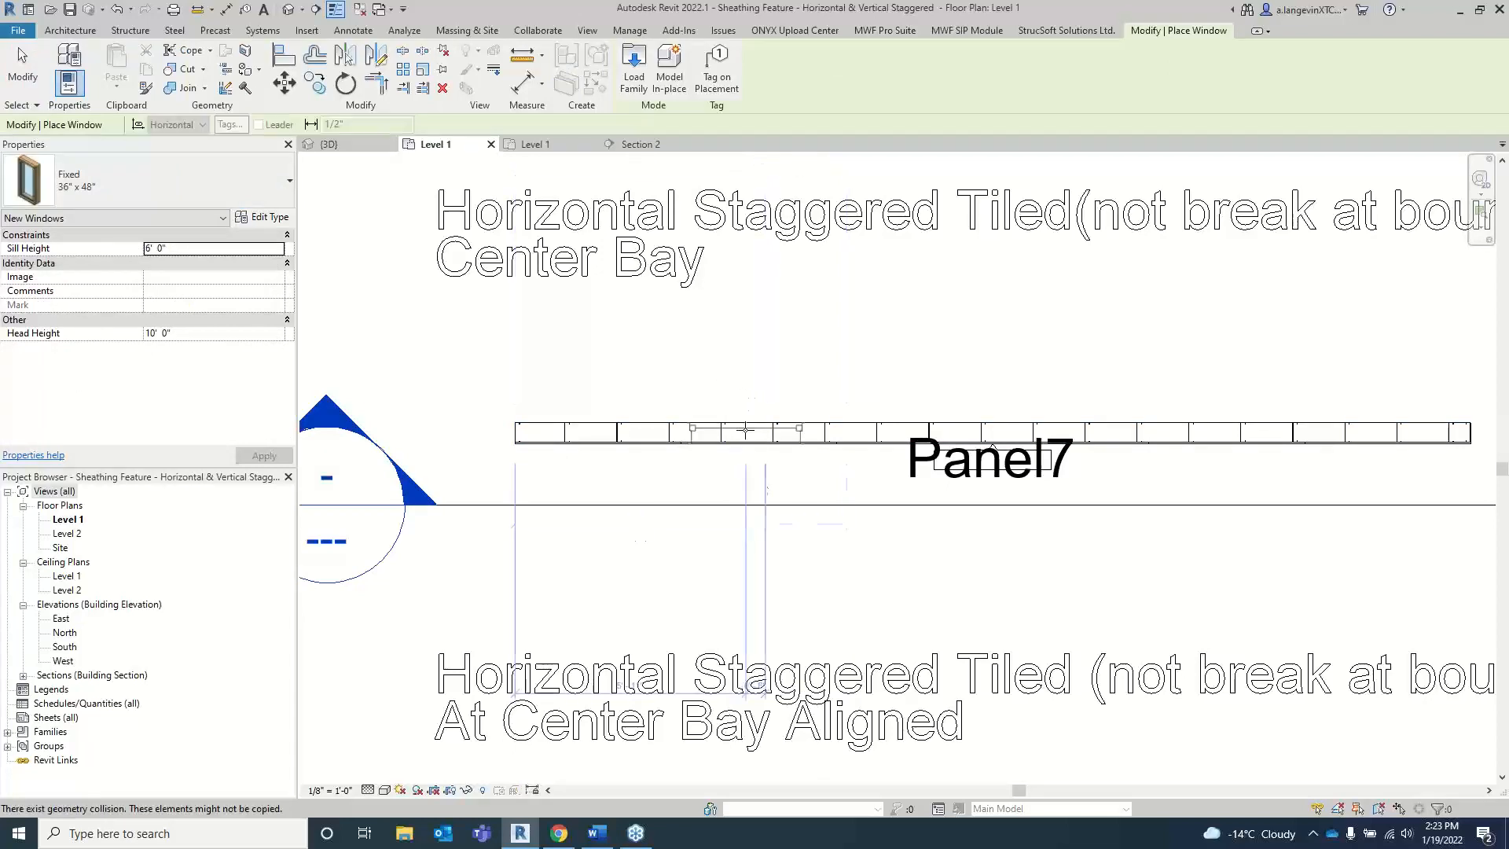
key("Escape")
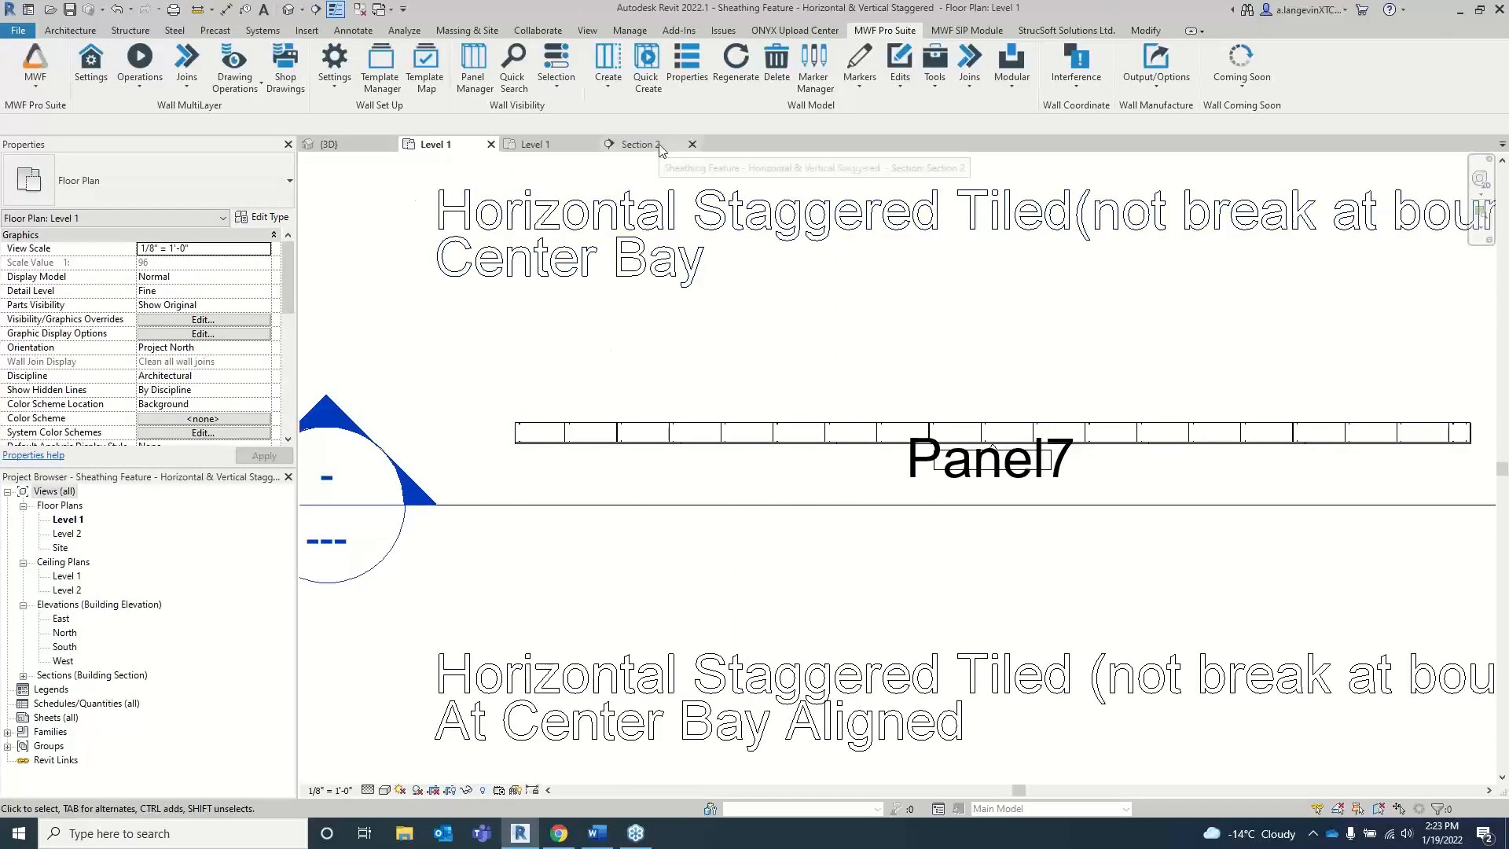
left_click(660, 147)
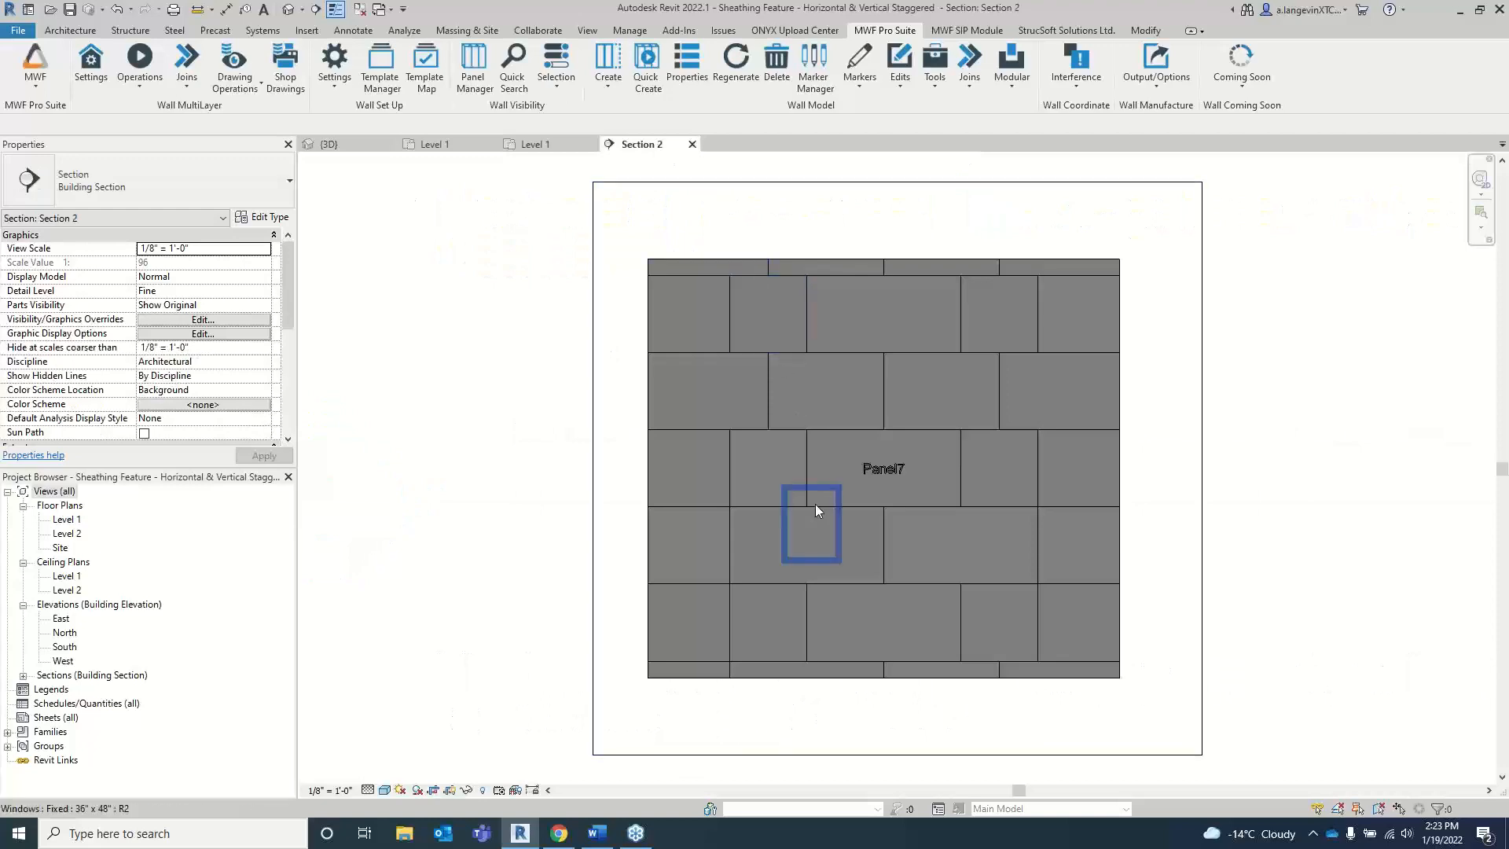
left_click(816, 511)
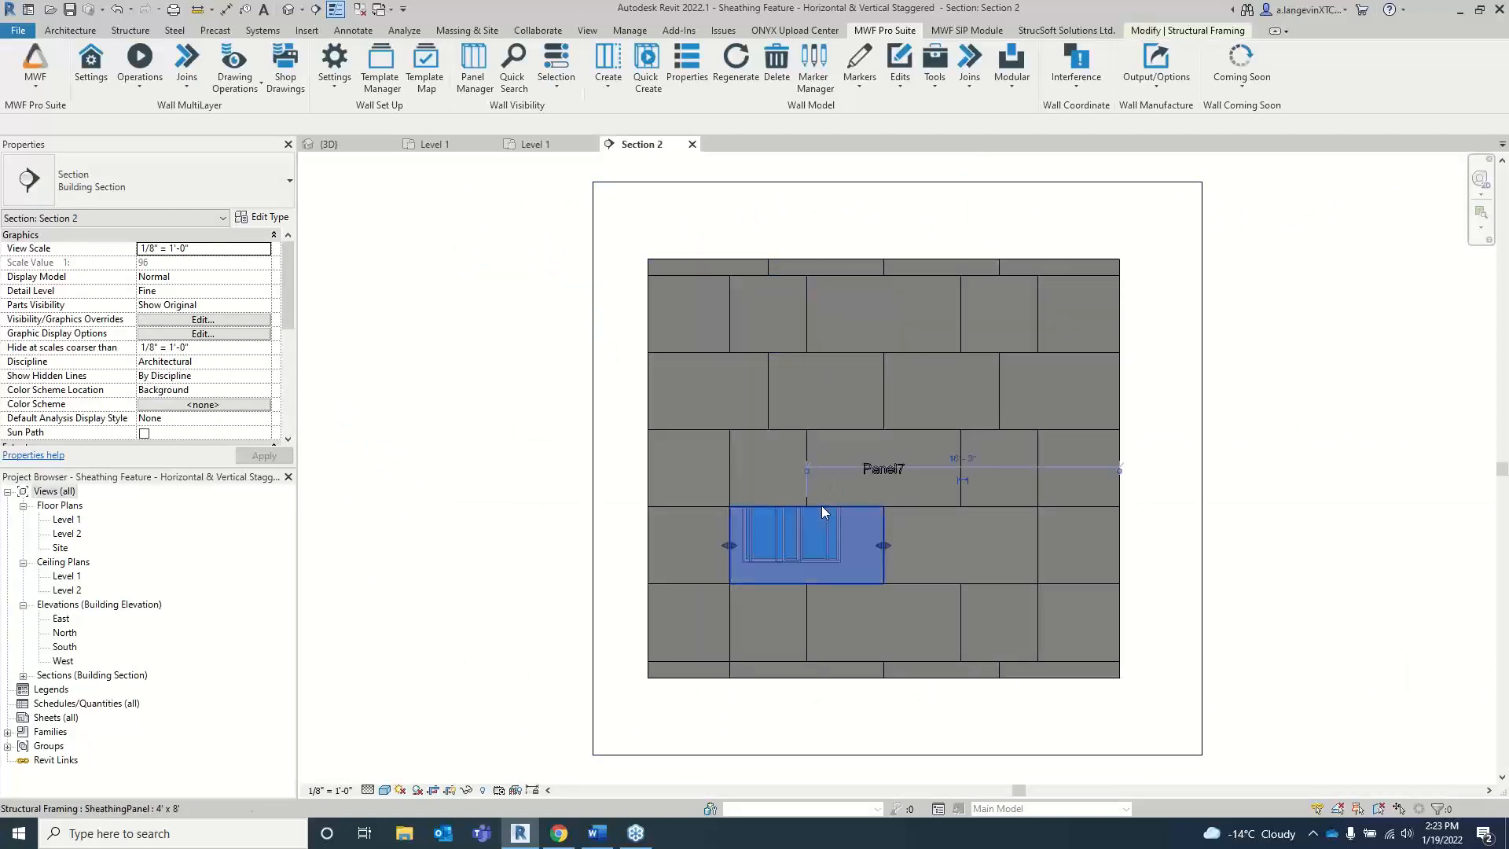
left_click(459, 299)
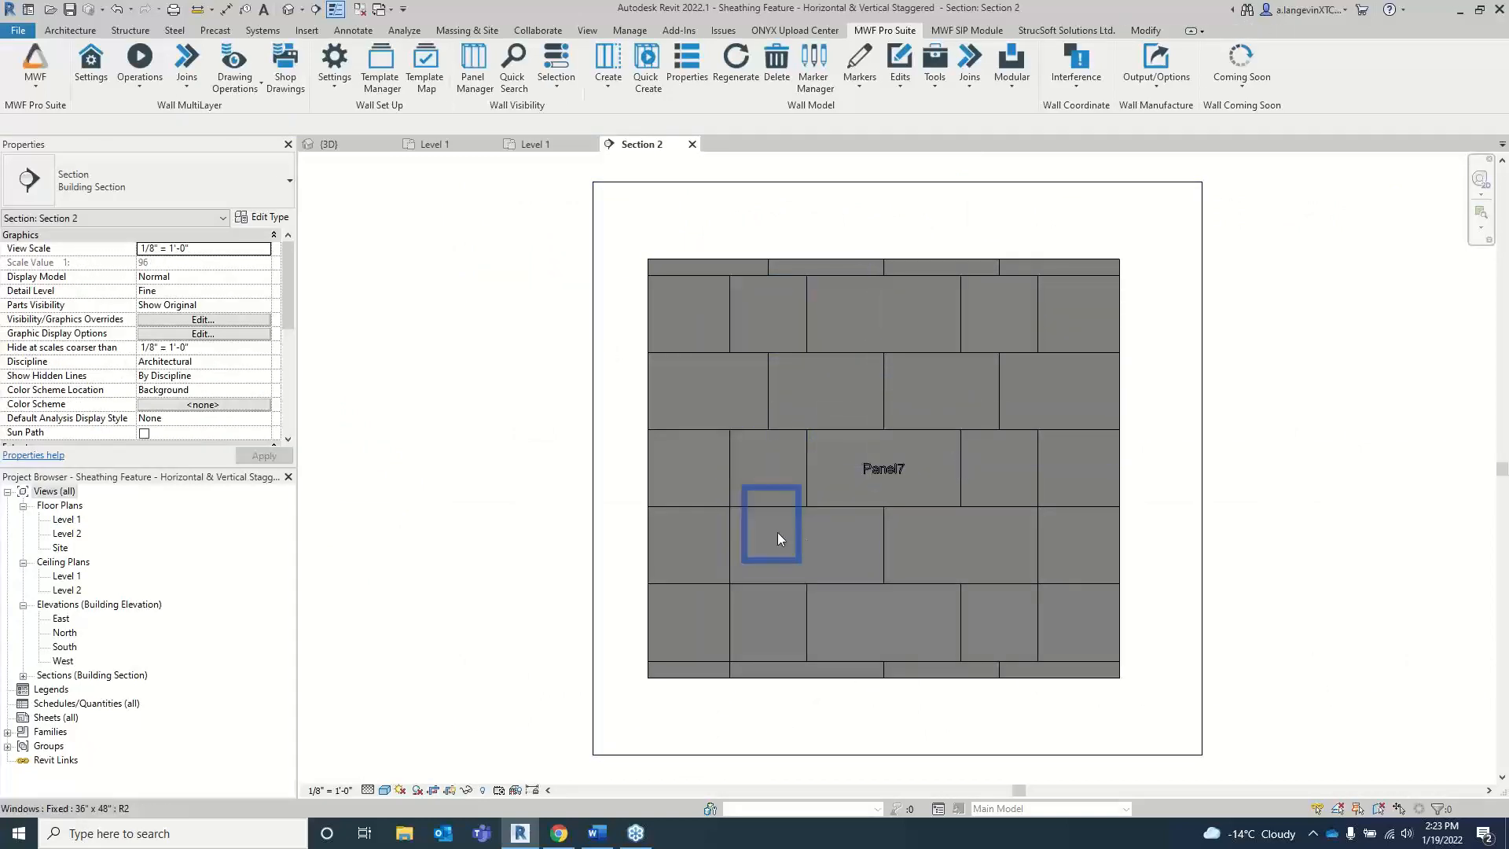
left_click(696, 295)
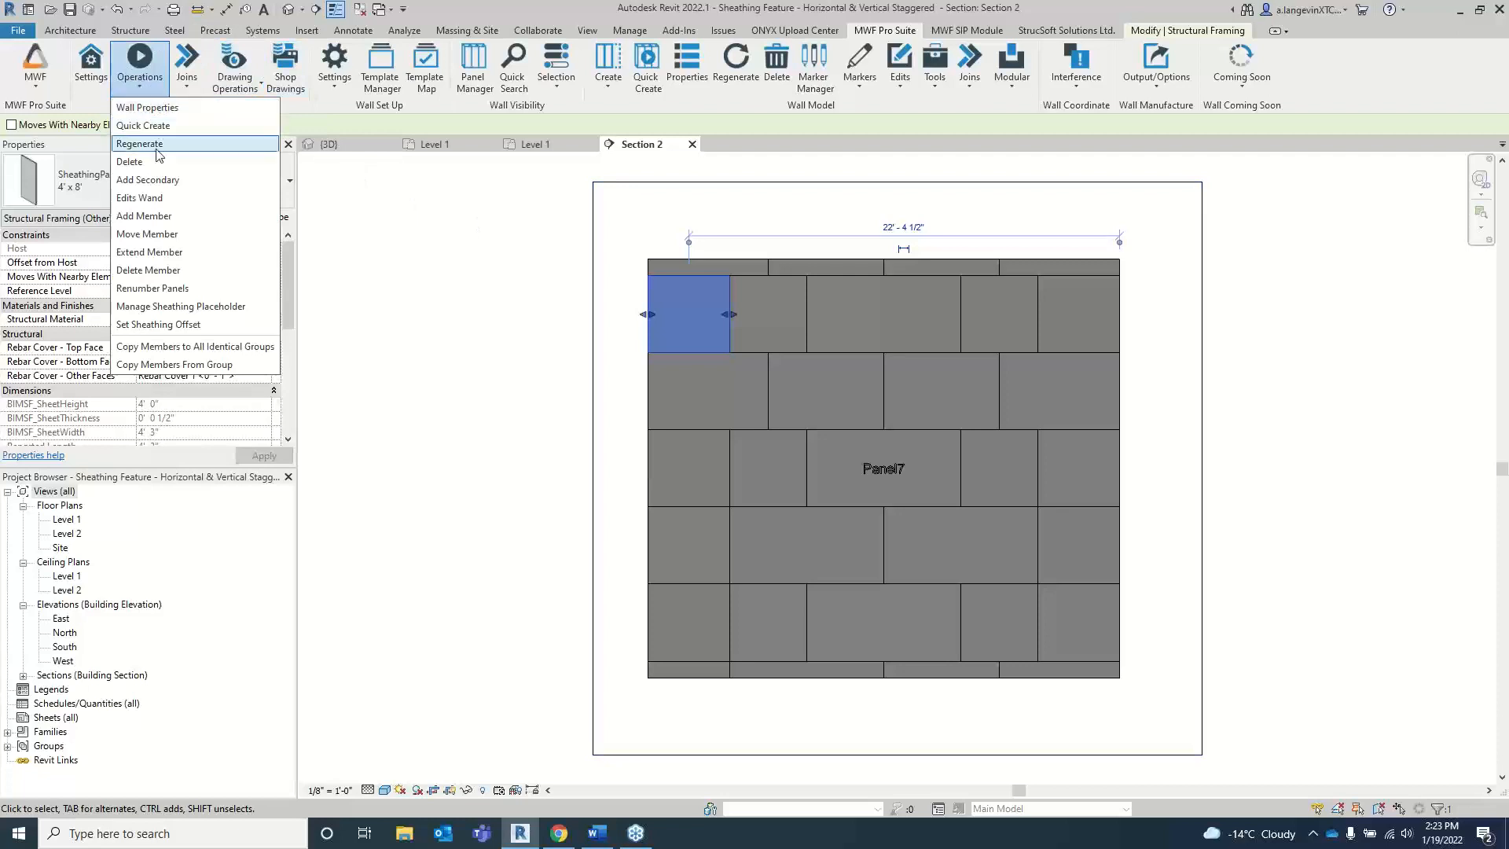
left_click(164, 147)
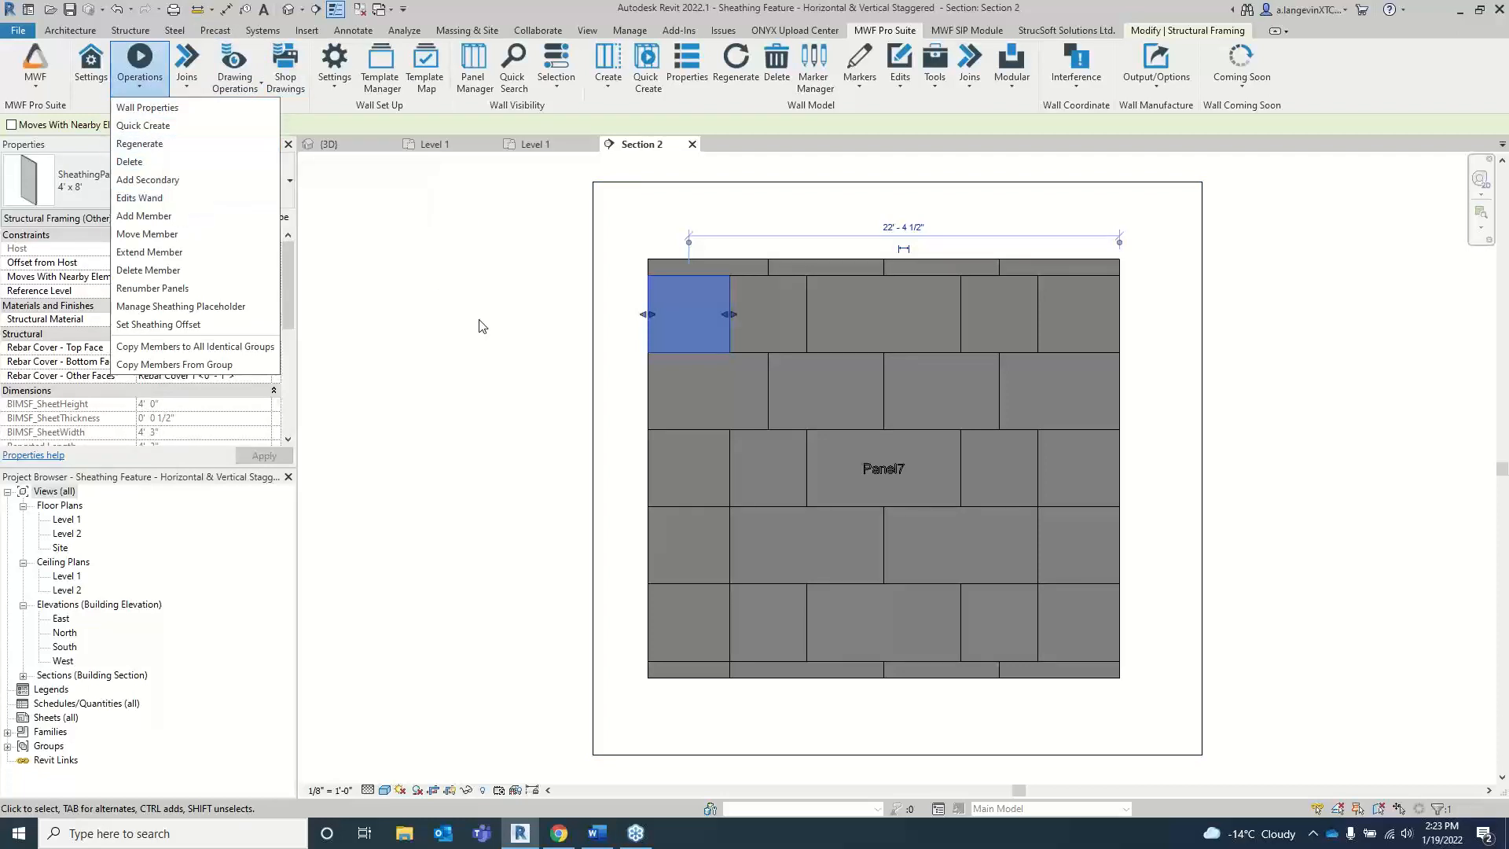
Step: Select all sheathing panel instances visible in the Panel7 section view and temporarily hide them
left_click(771, 382)
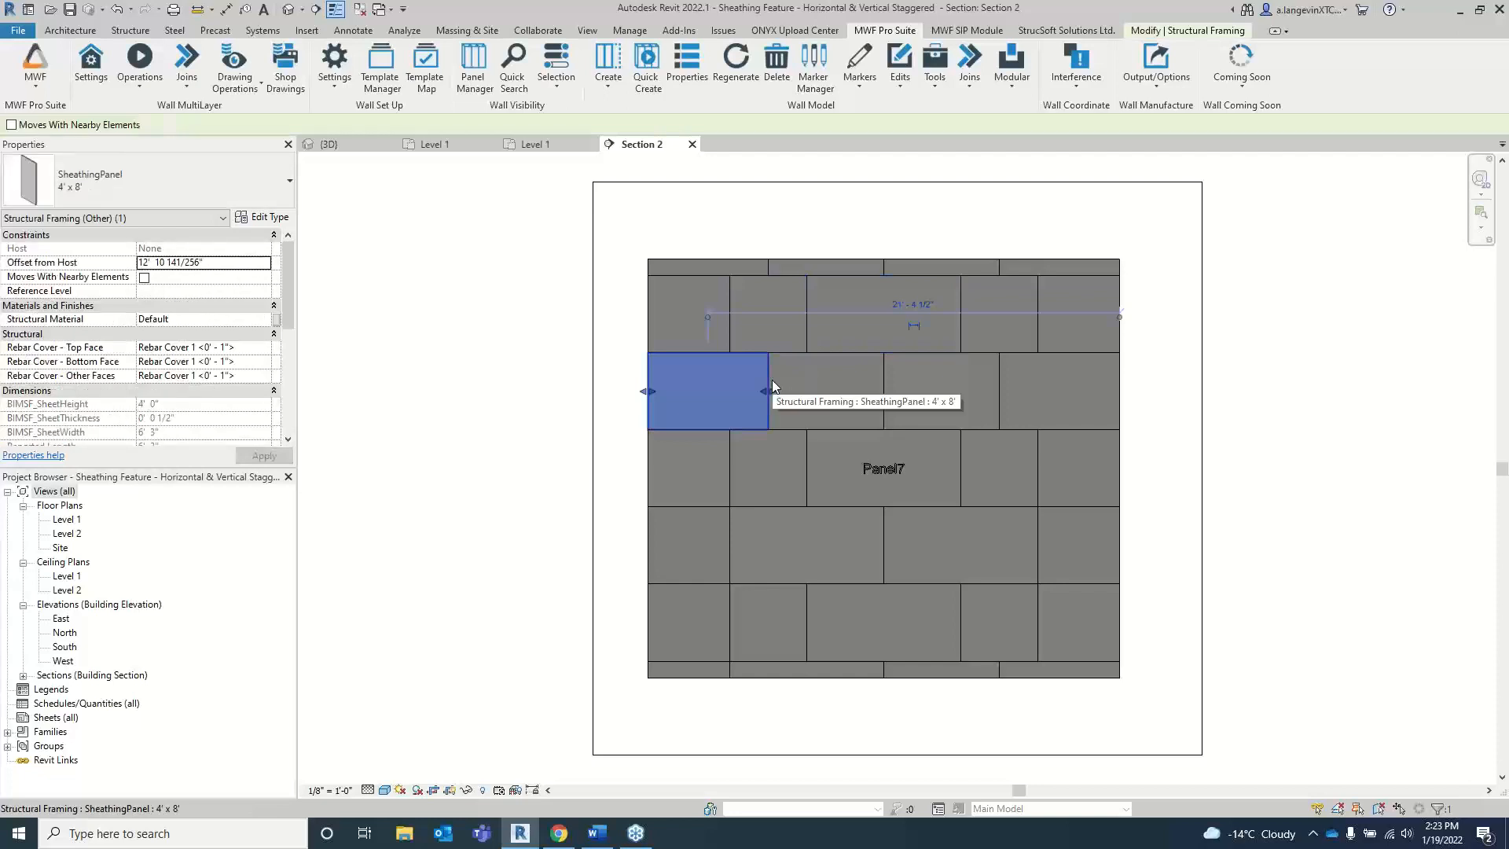
right_click(773, 386)
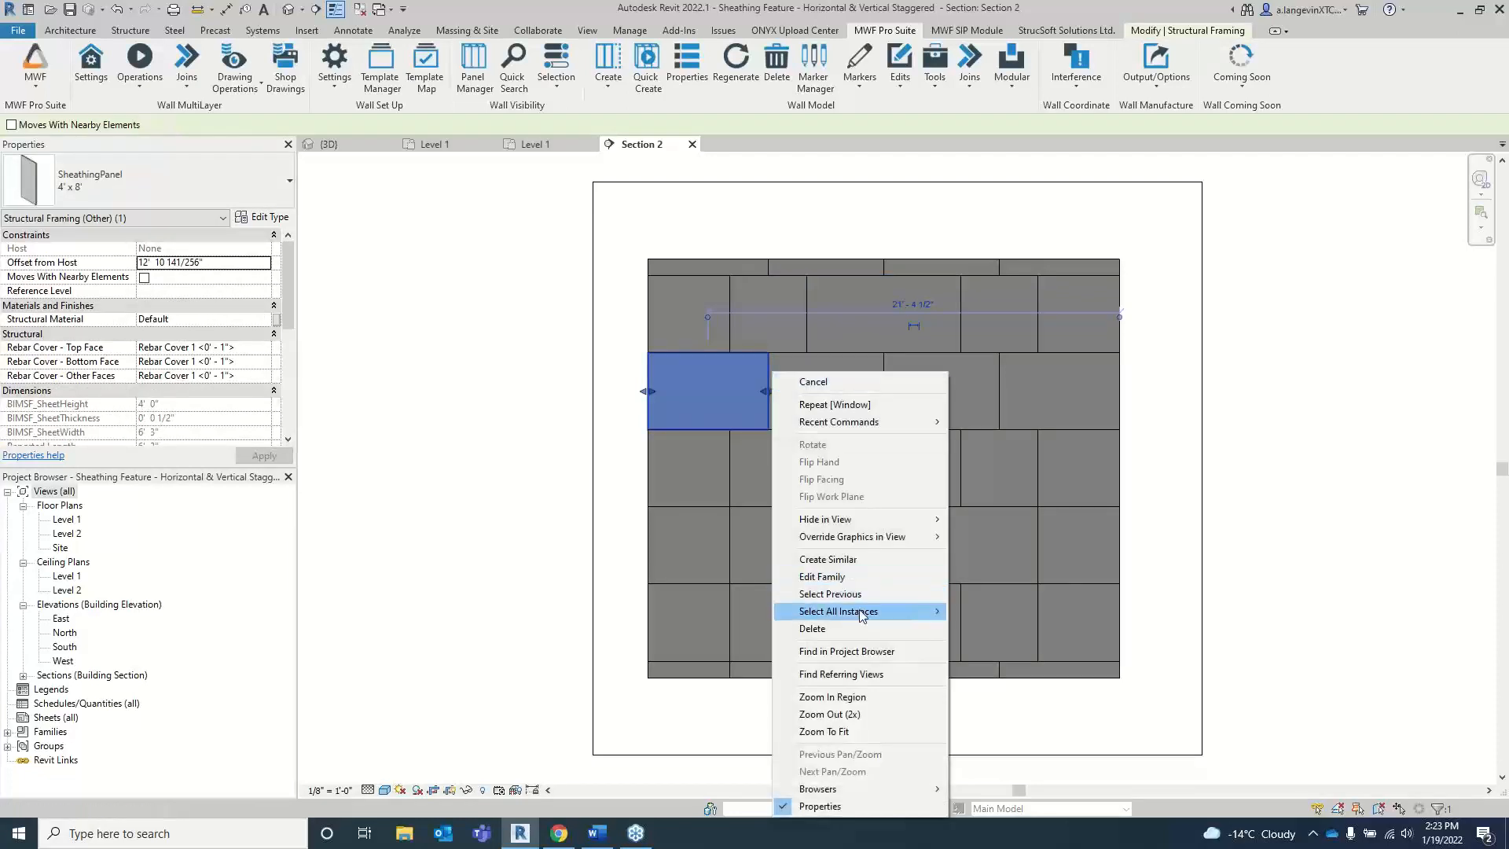
mouse_move(868, 615)
left_click(992, 612)
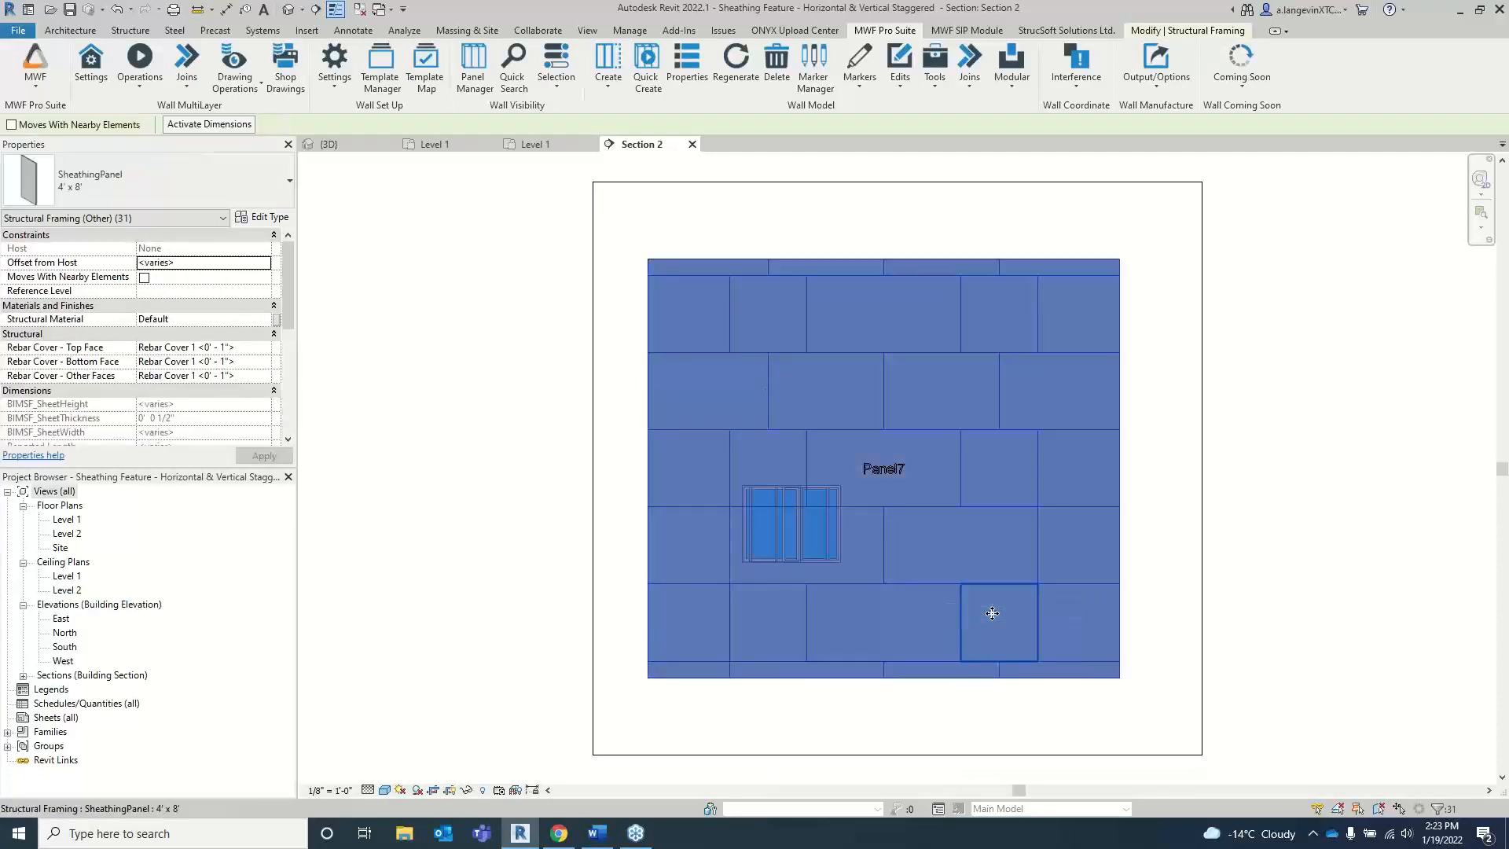
key("h")
key("h")
Step: Delete the left of the two overlapping windows and reset the temporary hide to bring back the sheathing
left_click(795, 513)
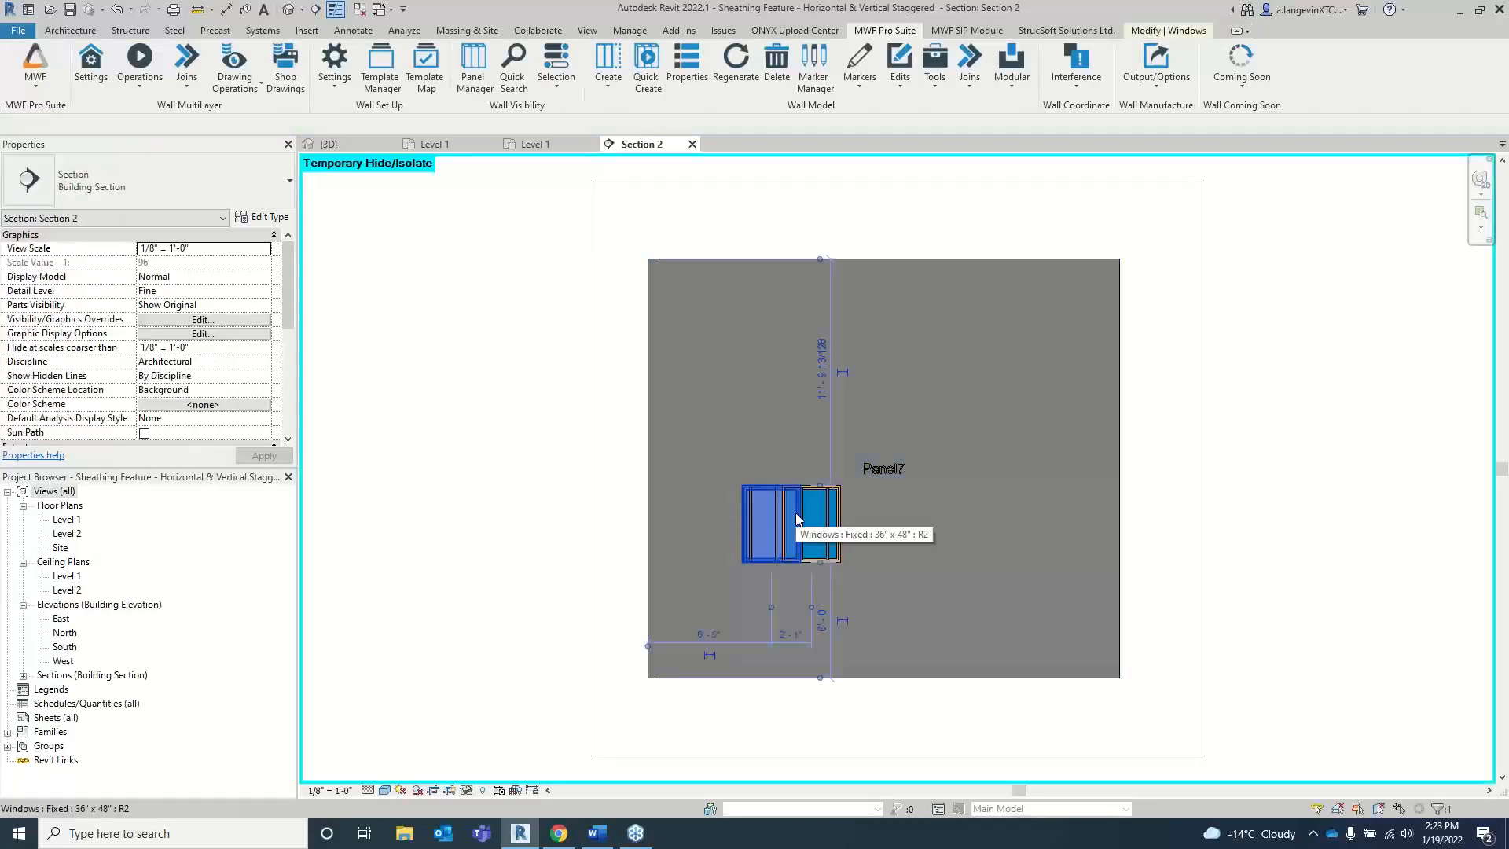
key("Escape")
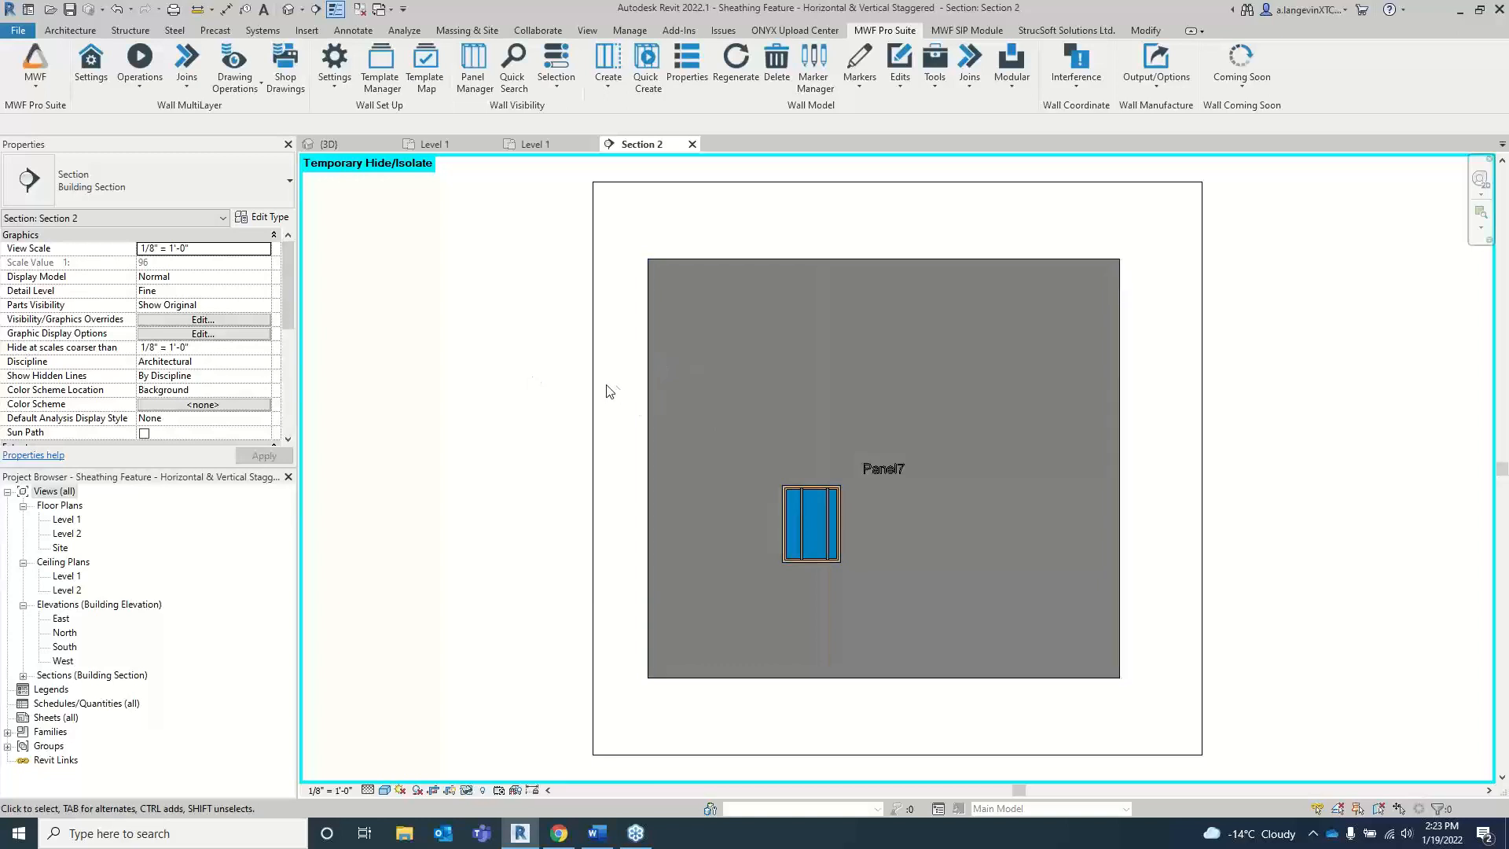
key("h")
key("r")
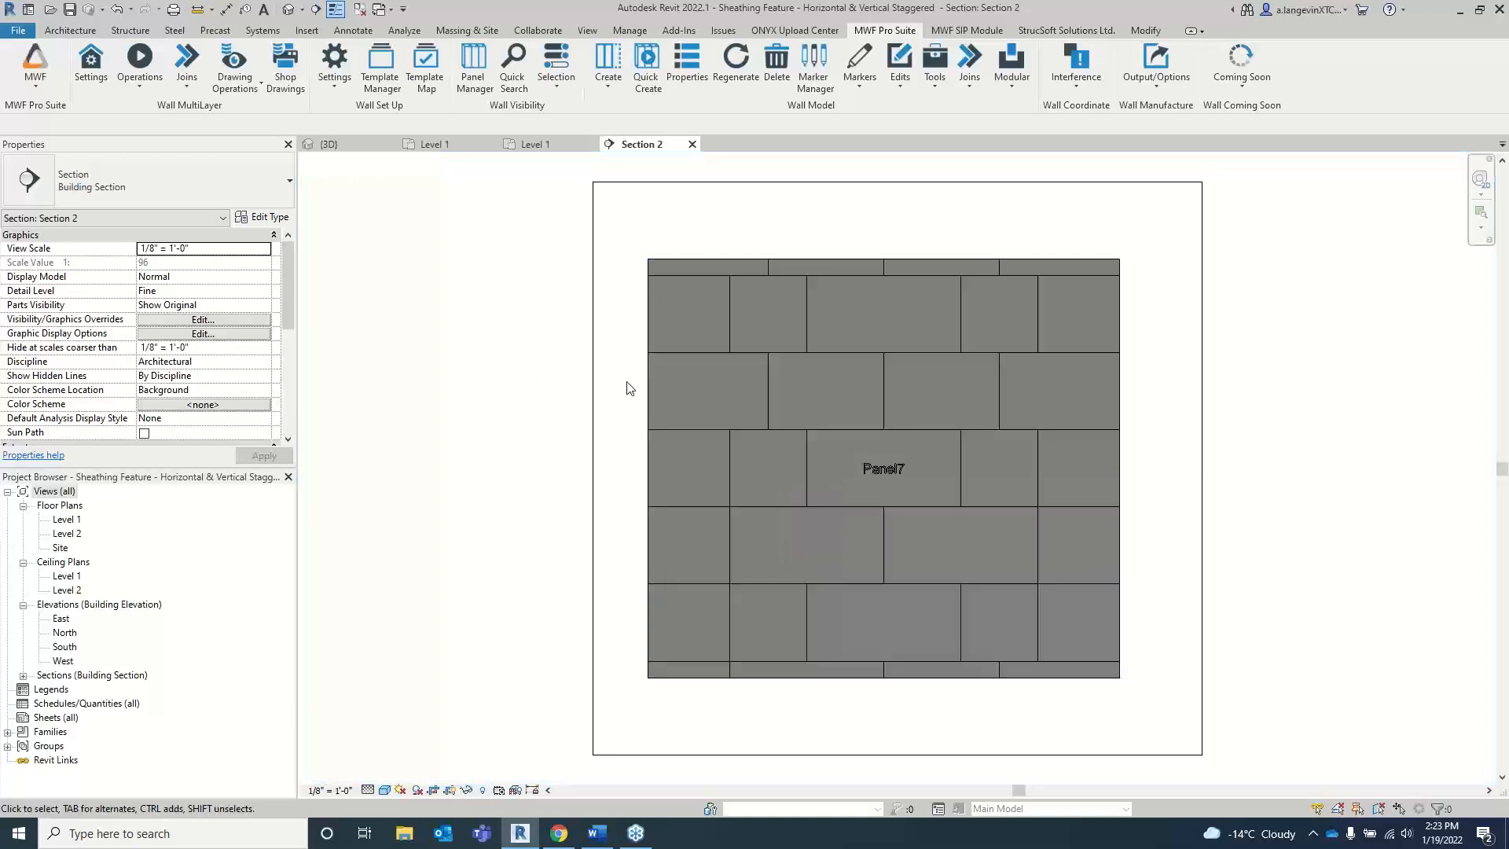
Step: Regenerate Panel7 from one of its selected sheathing sheets so the framing and sheathing account for the window
left_click(652, 444)
left_click(140, 61)
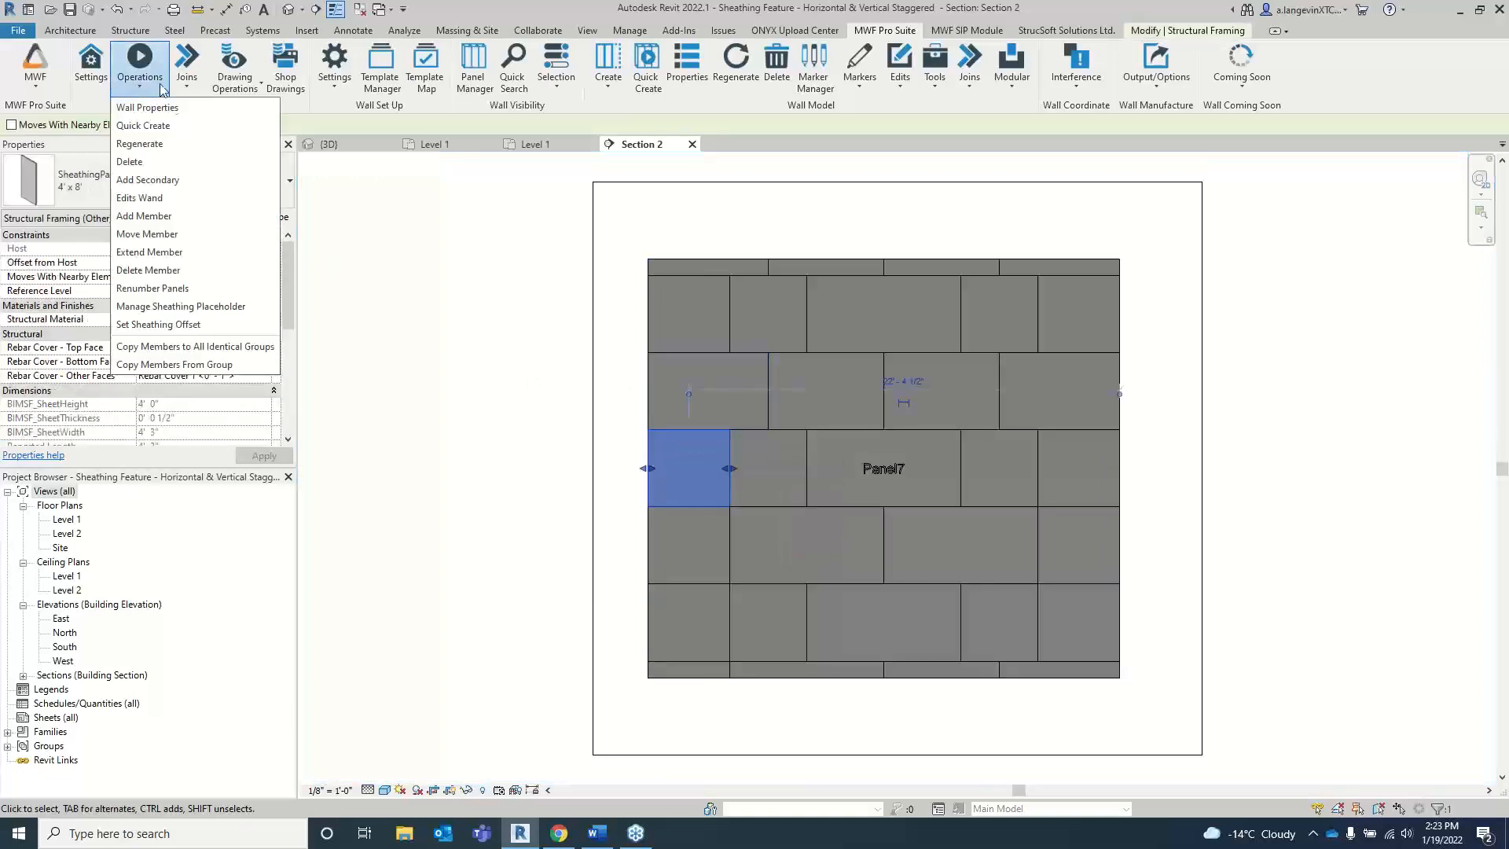
left_click(182, 151)
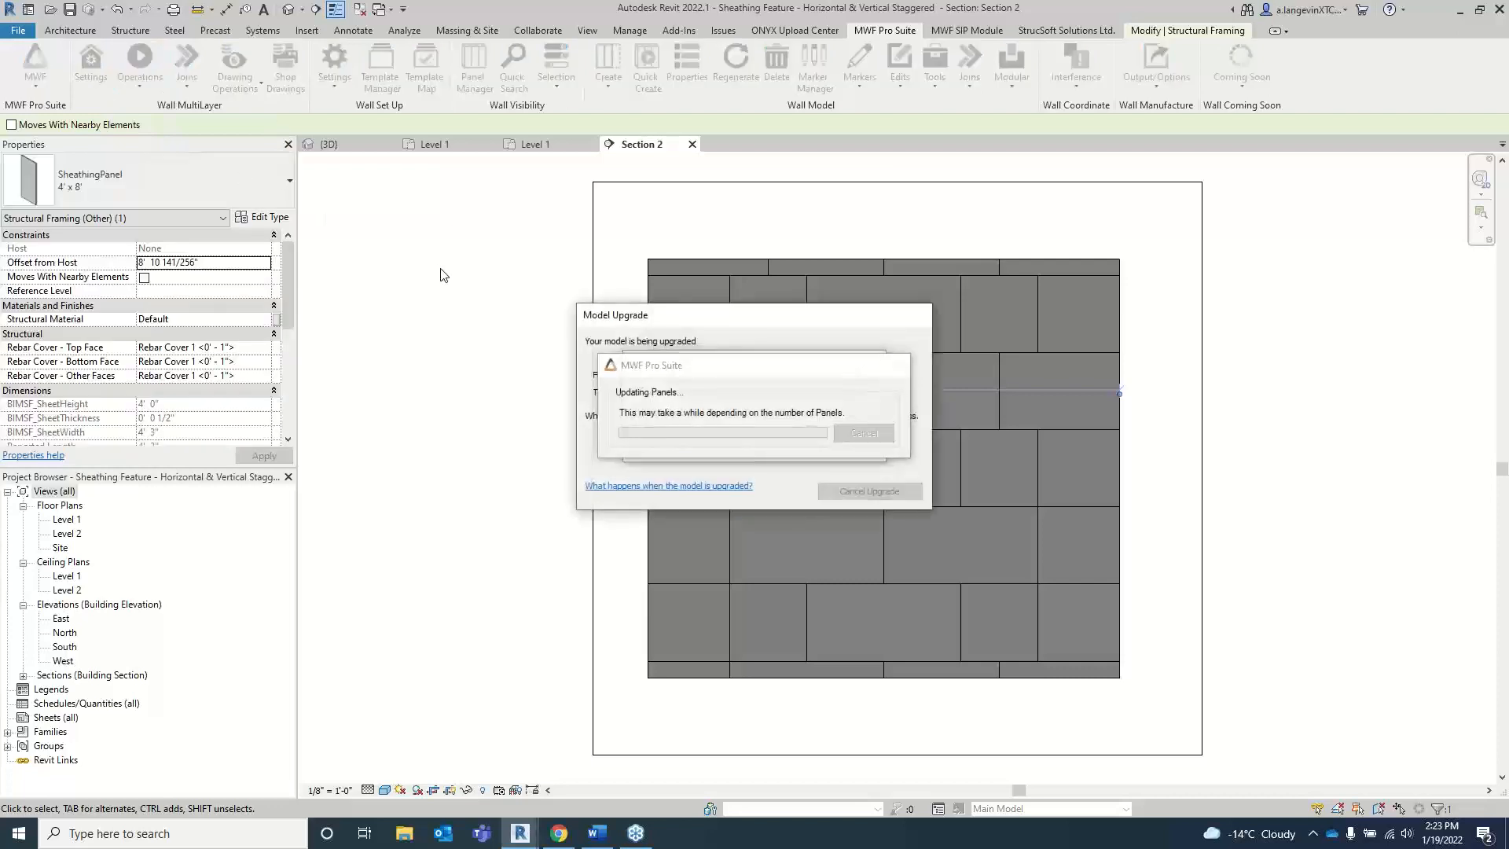
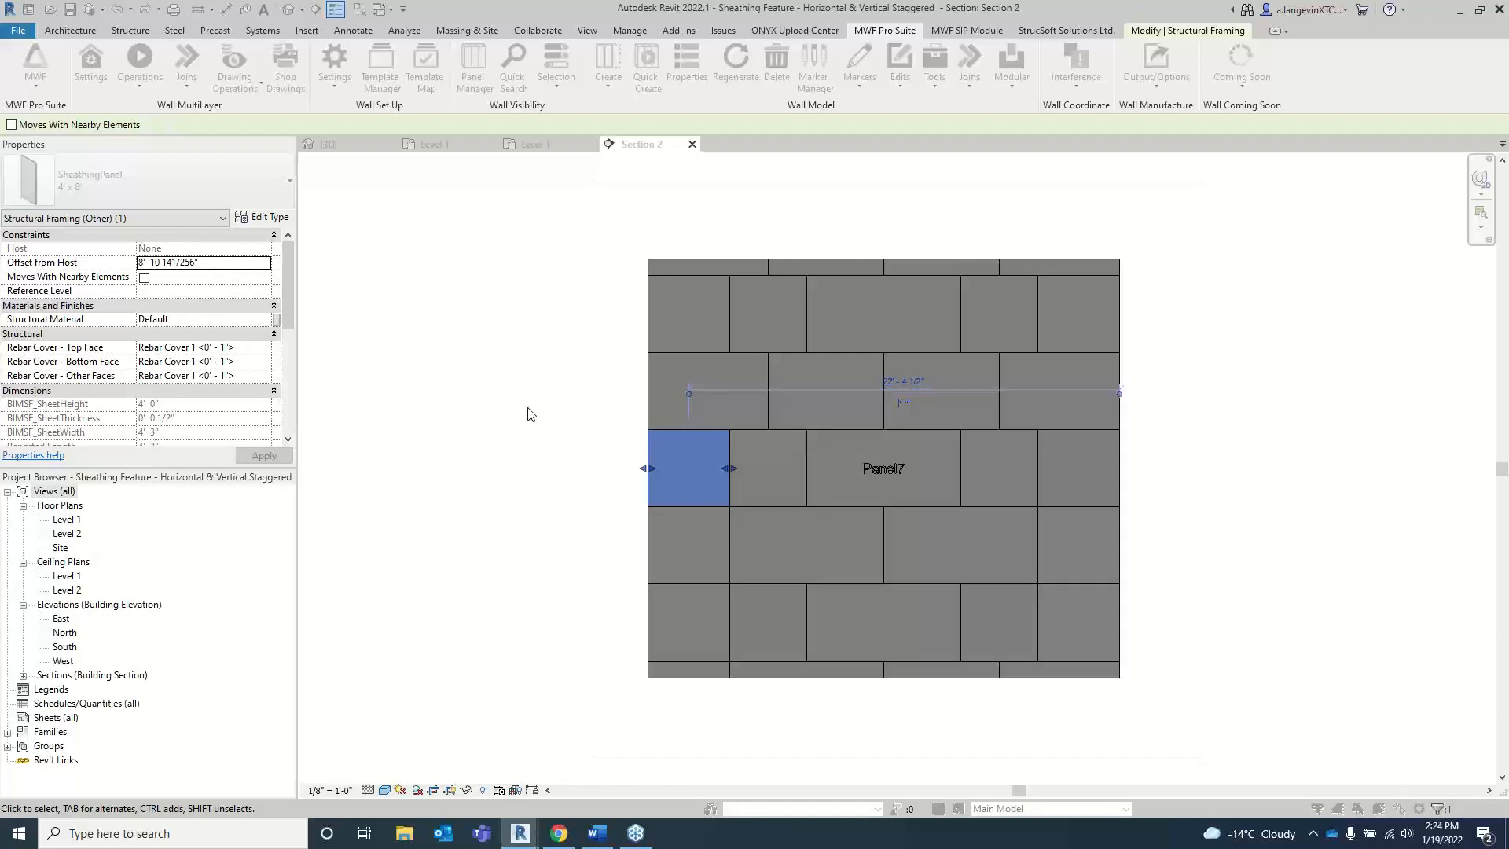
Step: Regenerate Panel7 by category with Structural, Secondary, Sheathing and Sheathing Nail Lines included
left_click(591, 775)
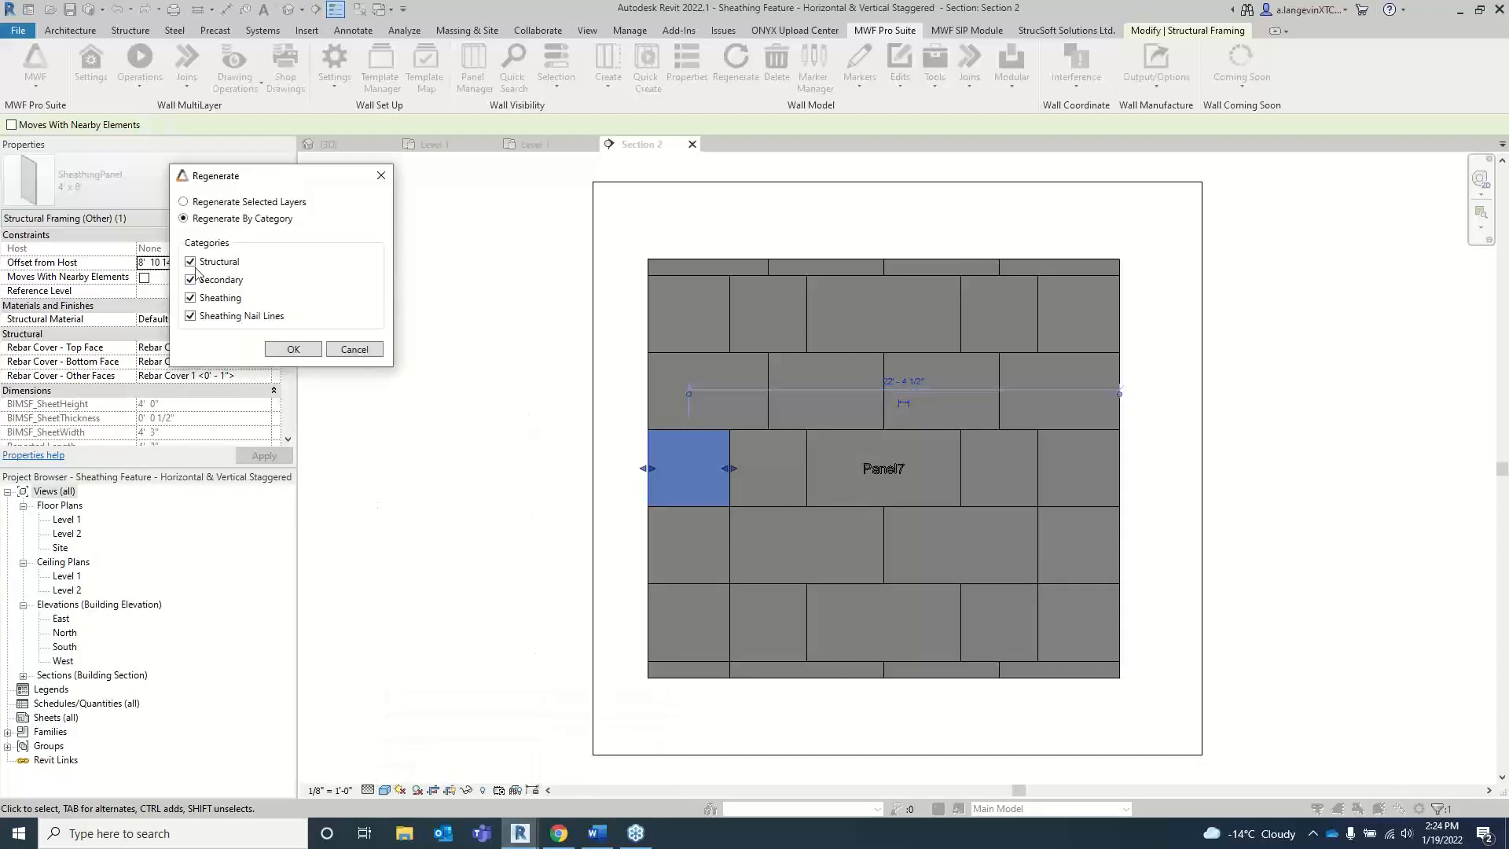
left_click(291, 349)
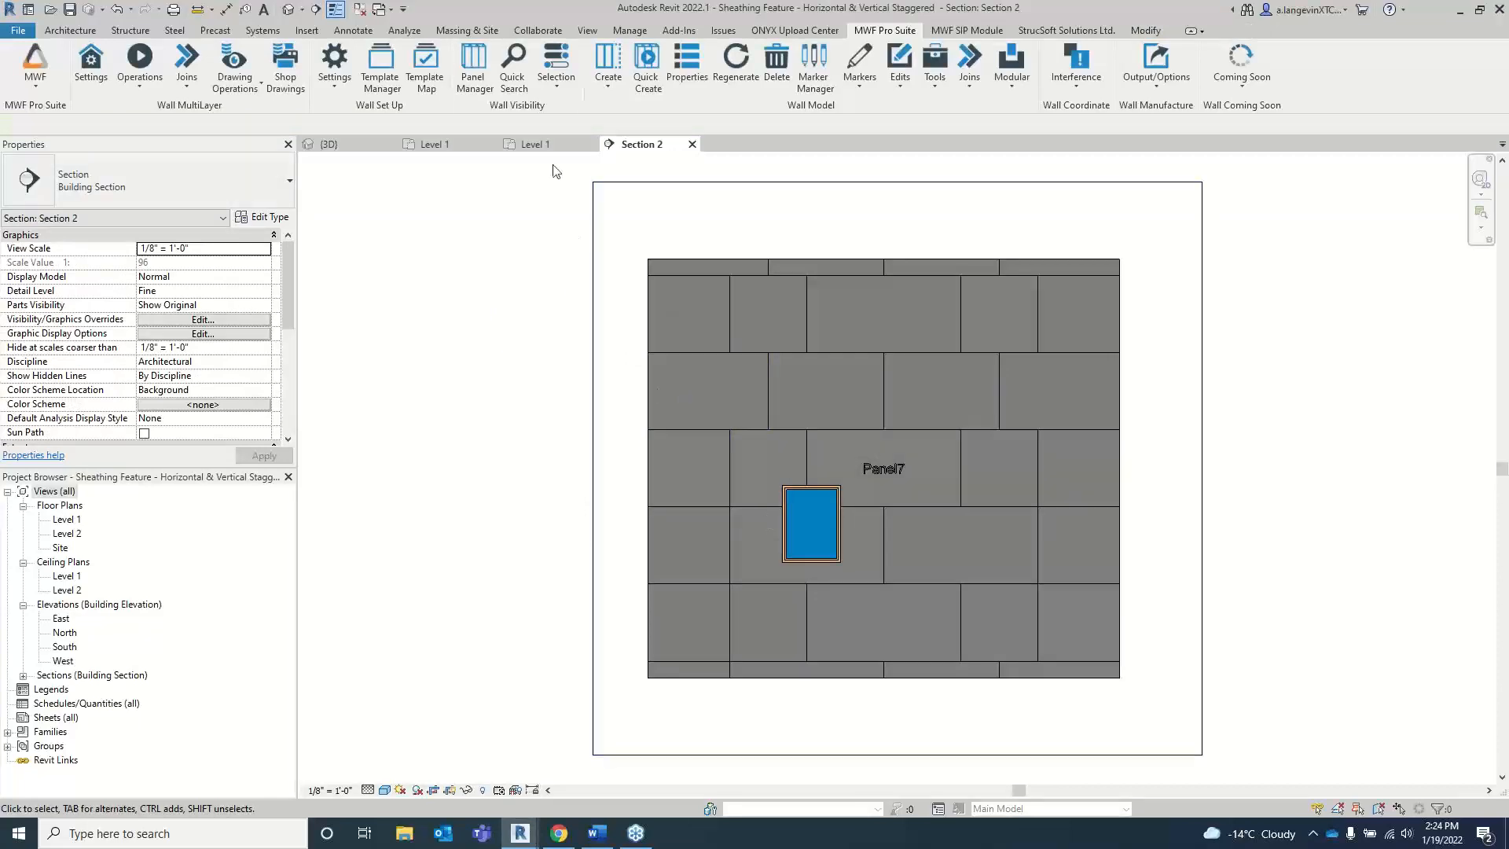
Step: Review the Level 1 plan of the tiled sheathing project and return to Panel7's section view in the staggered project
left_click(535, 144)
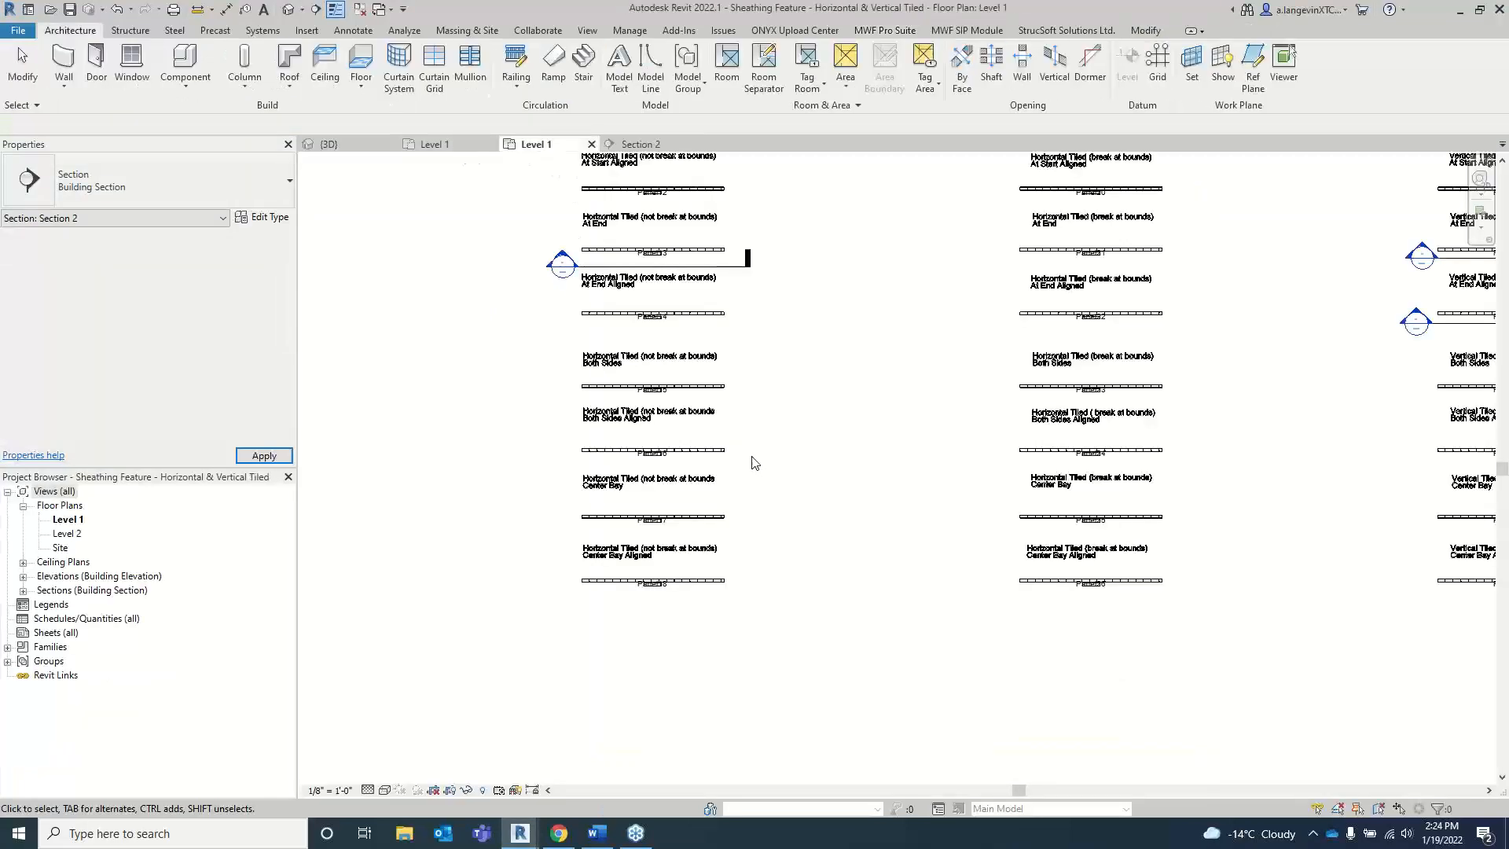
scroll(694, 231, "up", 2)
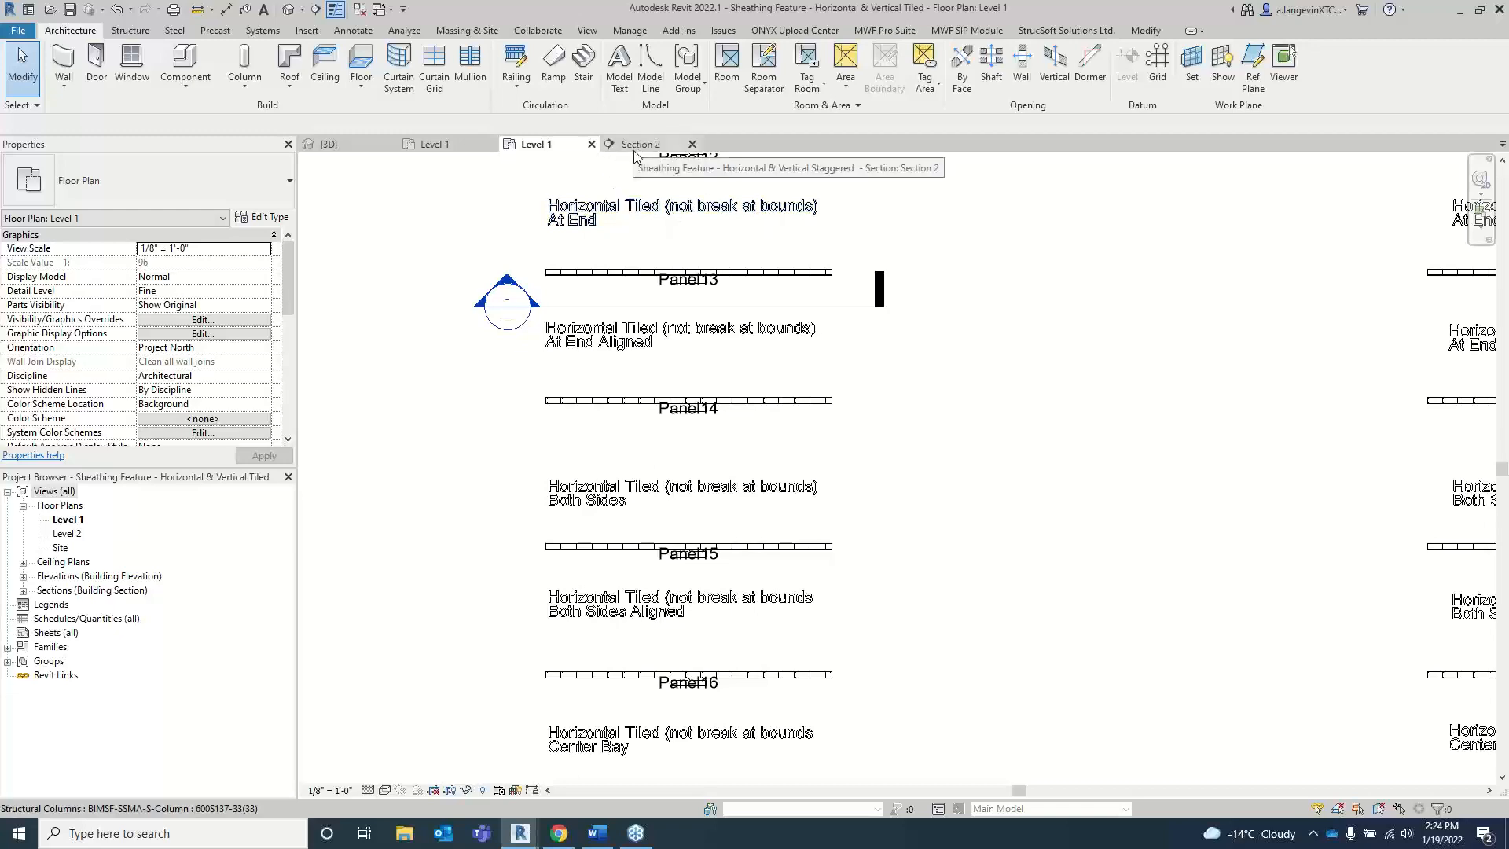
scroll(664, 483, "down", 3)
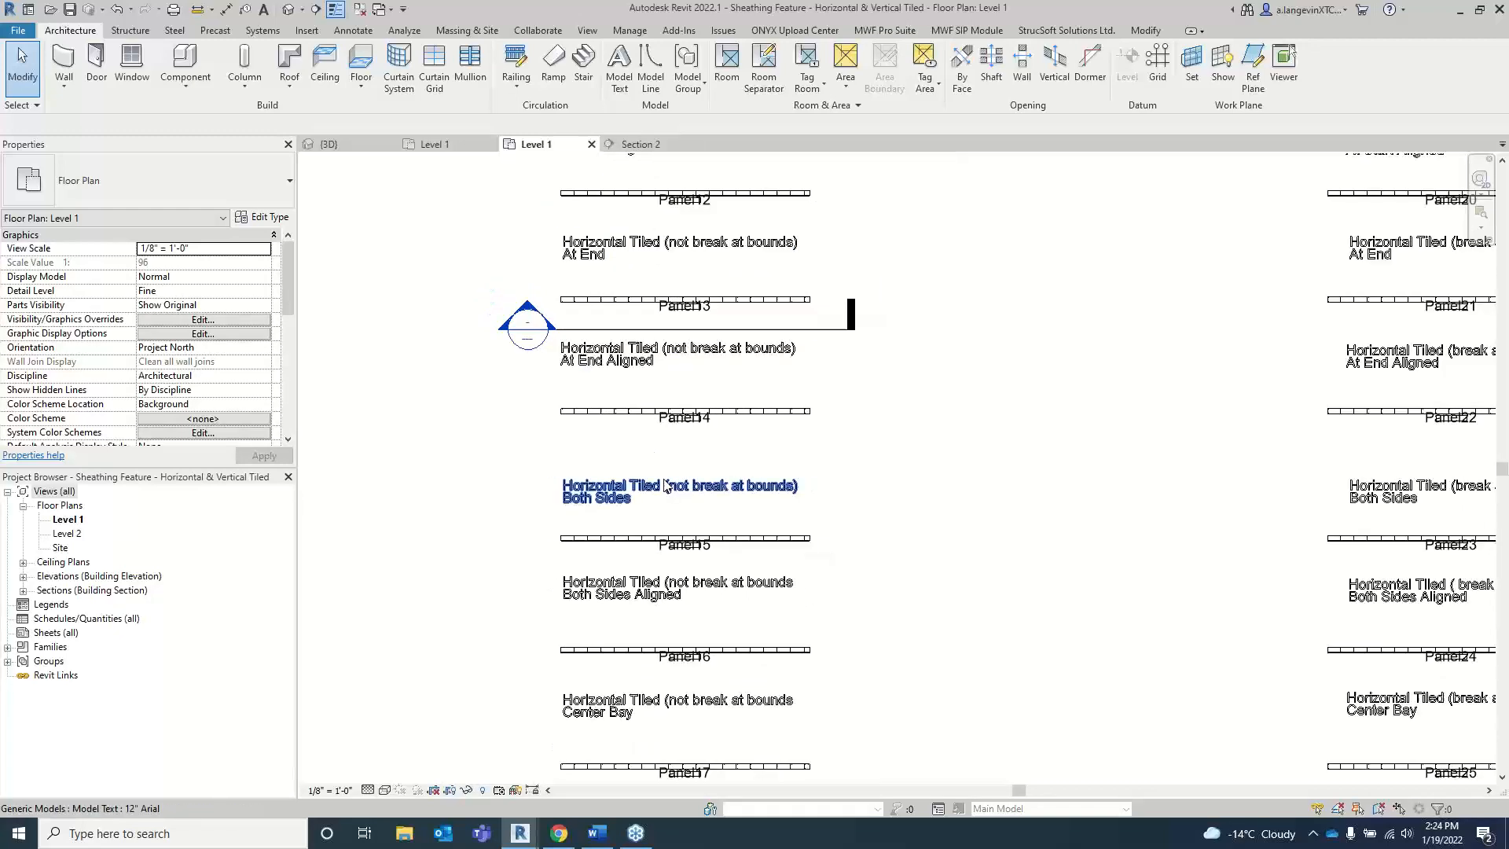
left_click(446, 145)
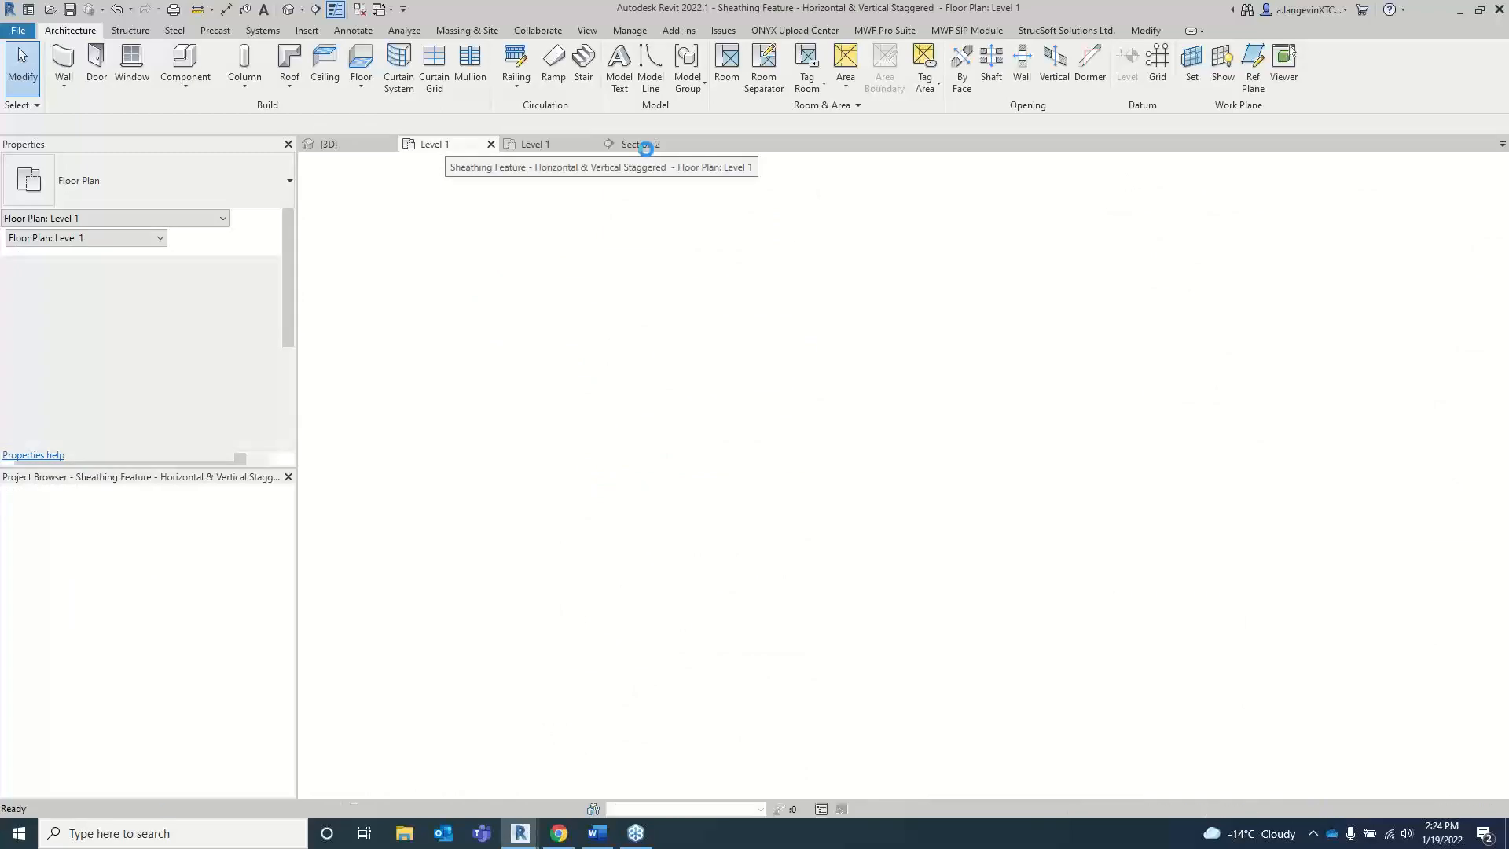
left_click(640, 145)
scroll(833, 493, "up", 5)
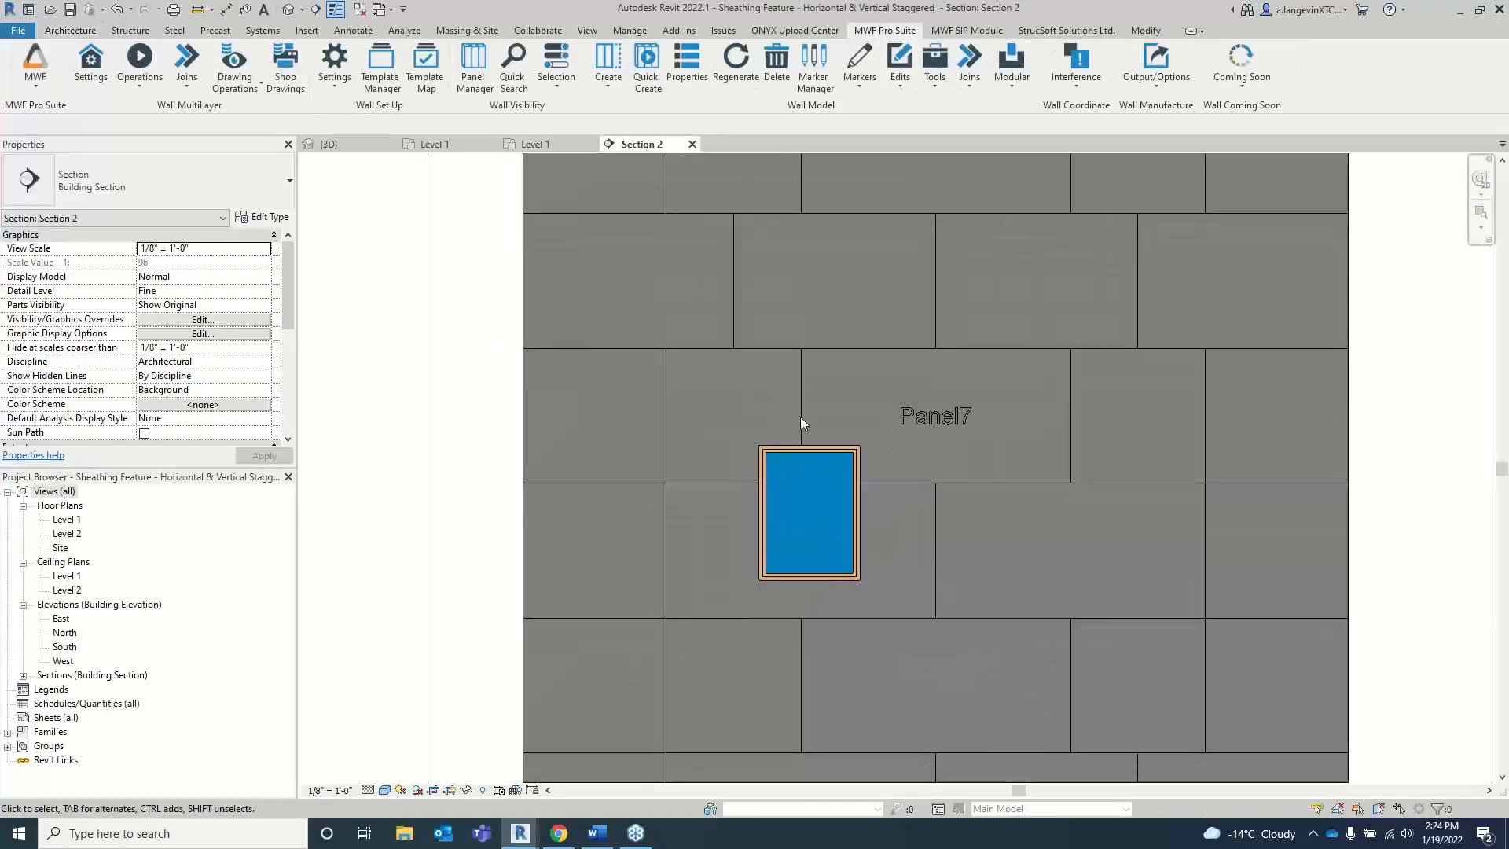
Step: Examine the window, its sheathing void and the surrounding sheets in the Panel7 section
left_click(782, 456)
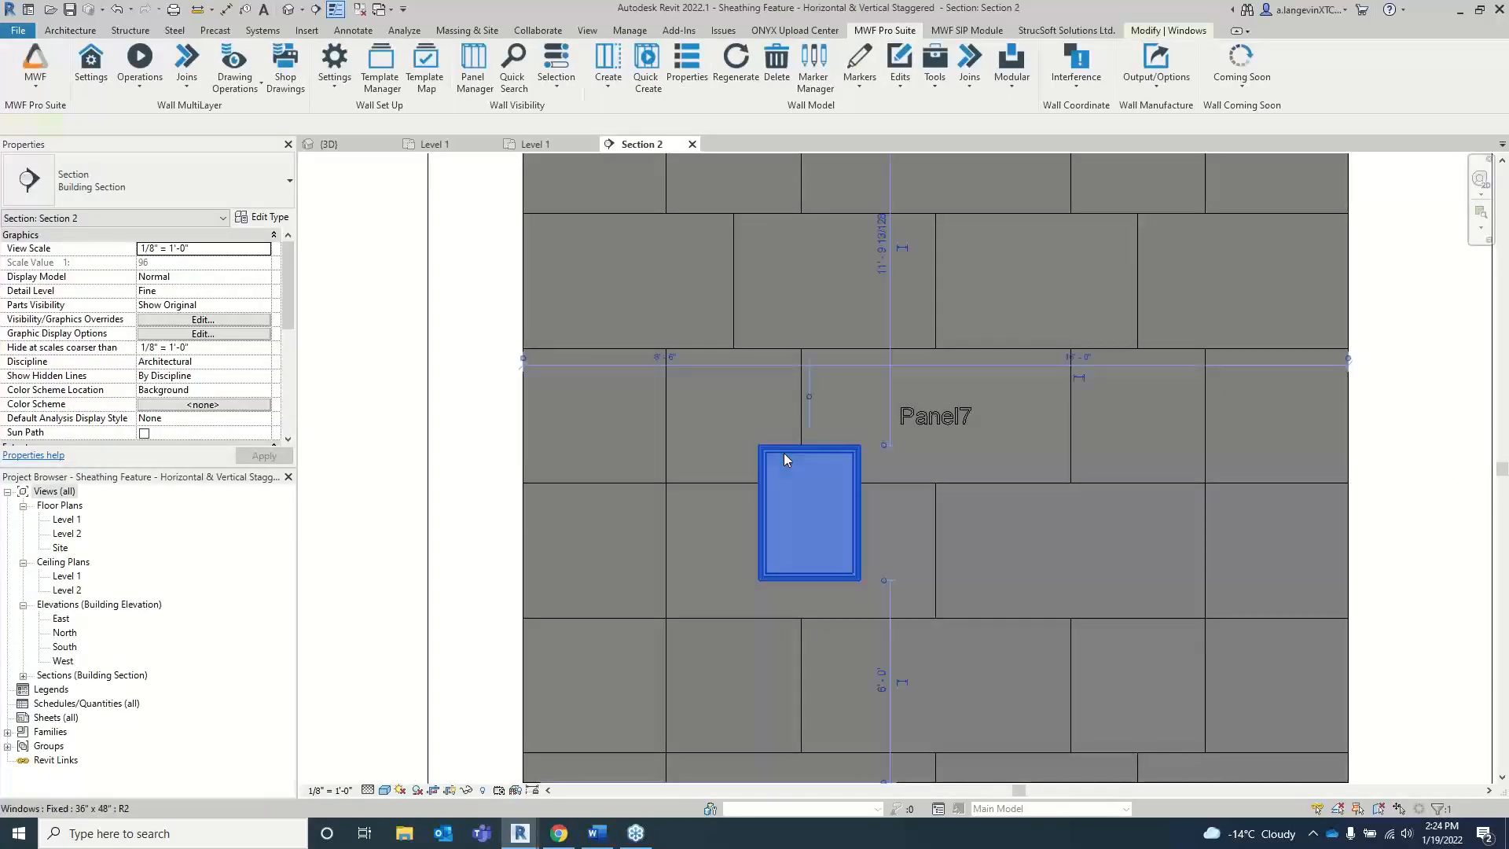
left_click(662, 439)
scroll(945, 403, "down", 2)
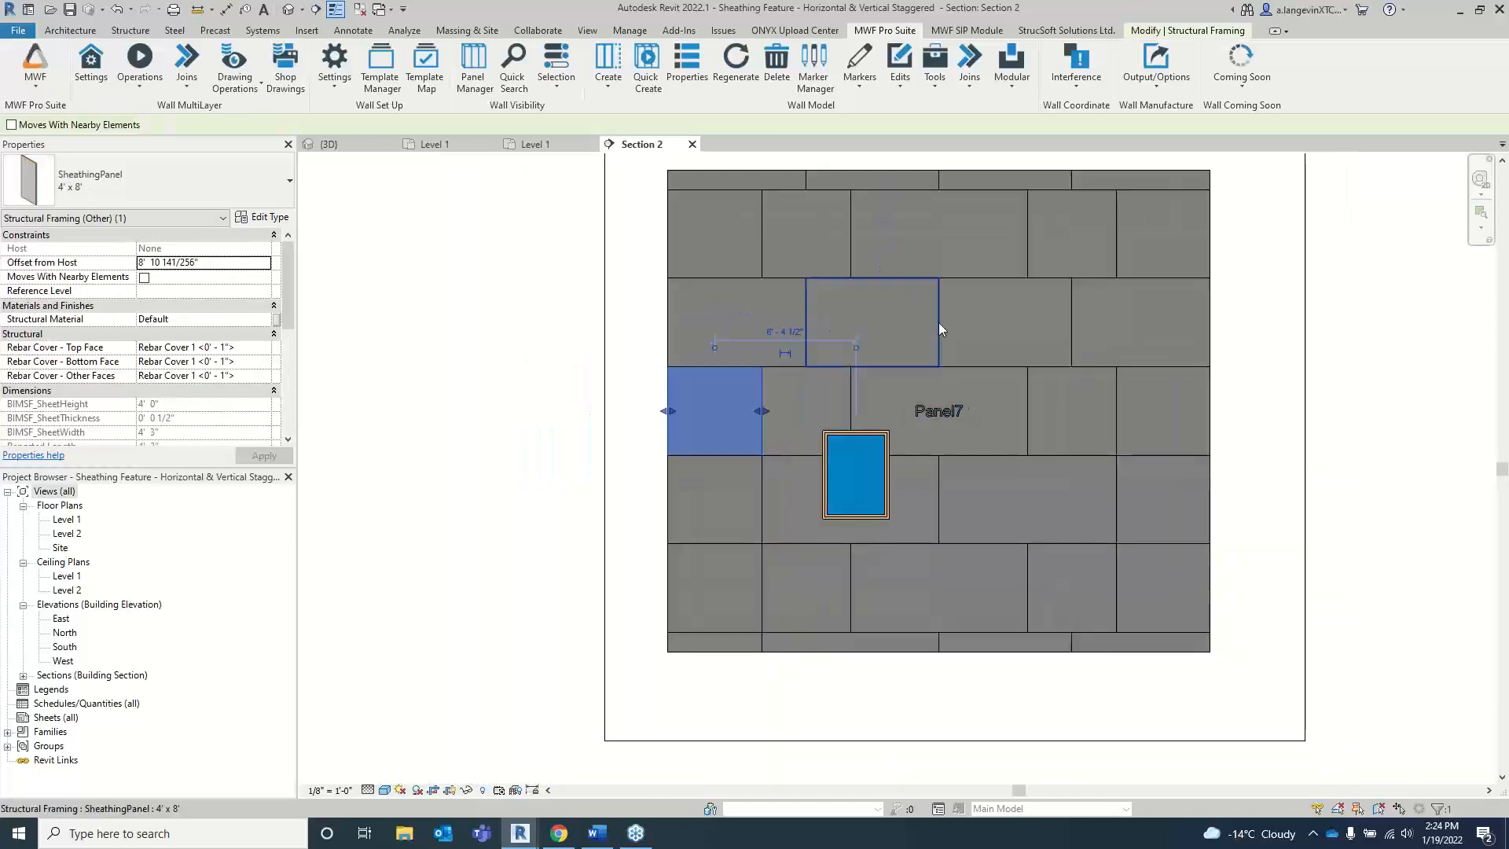
left_click(945, 273)
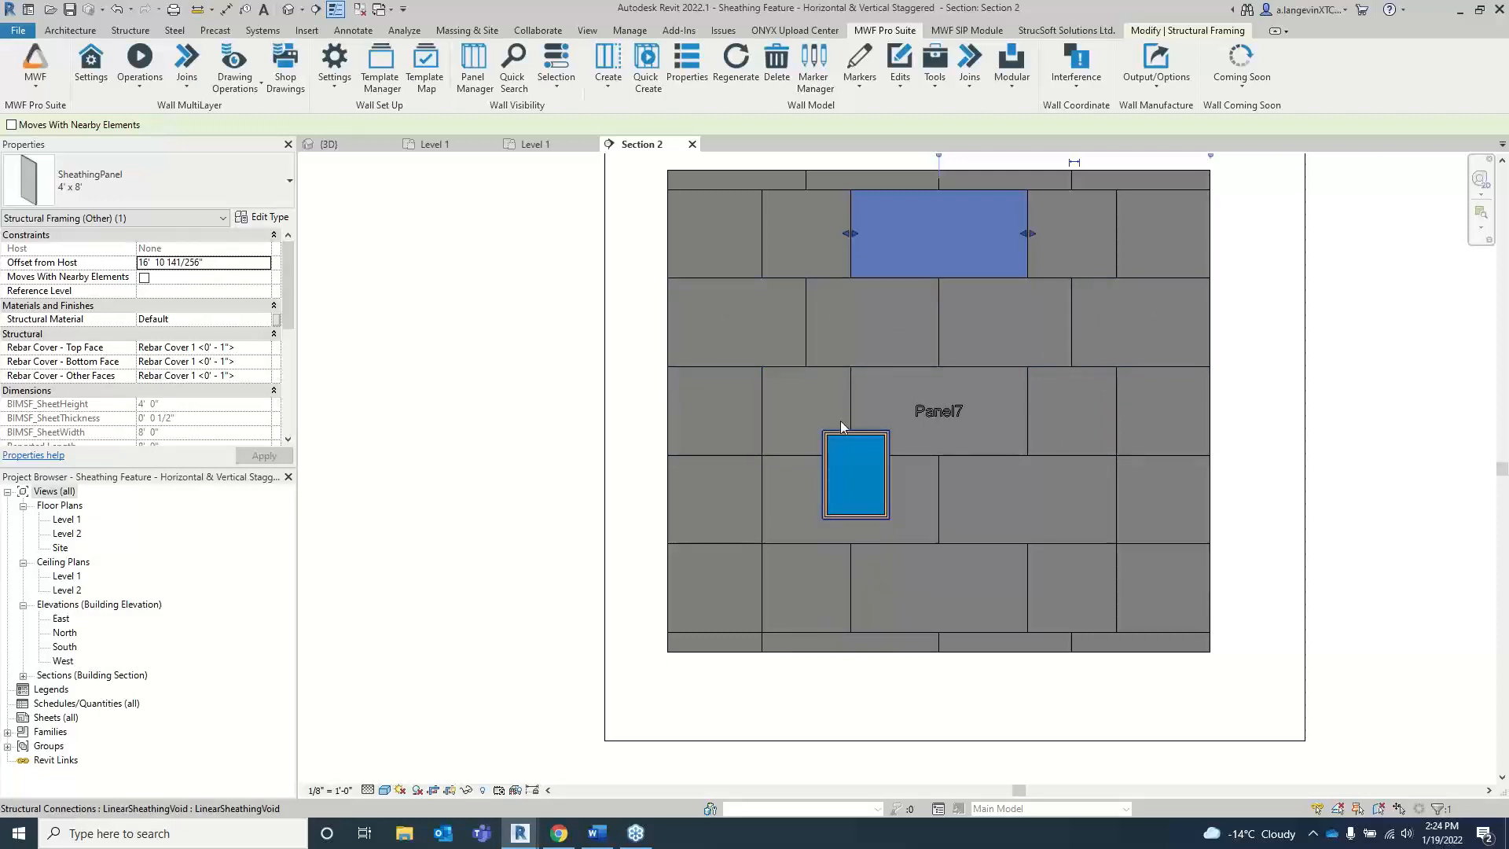
scroll(810, 424, "up", 3)
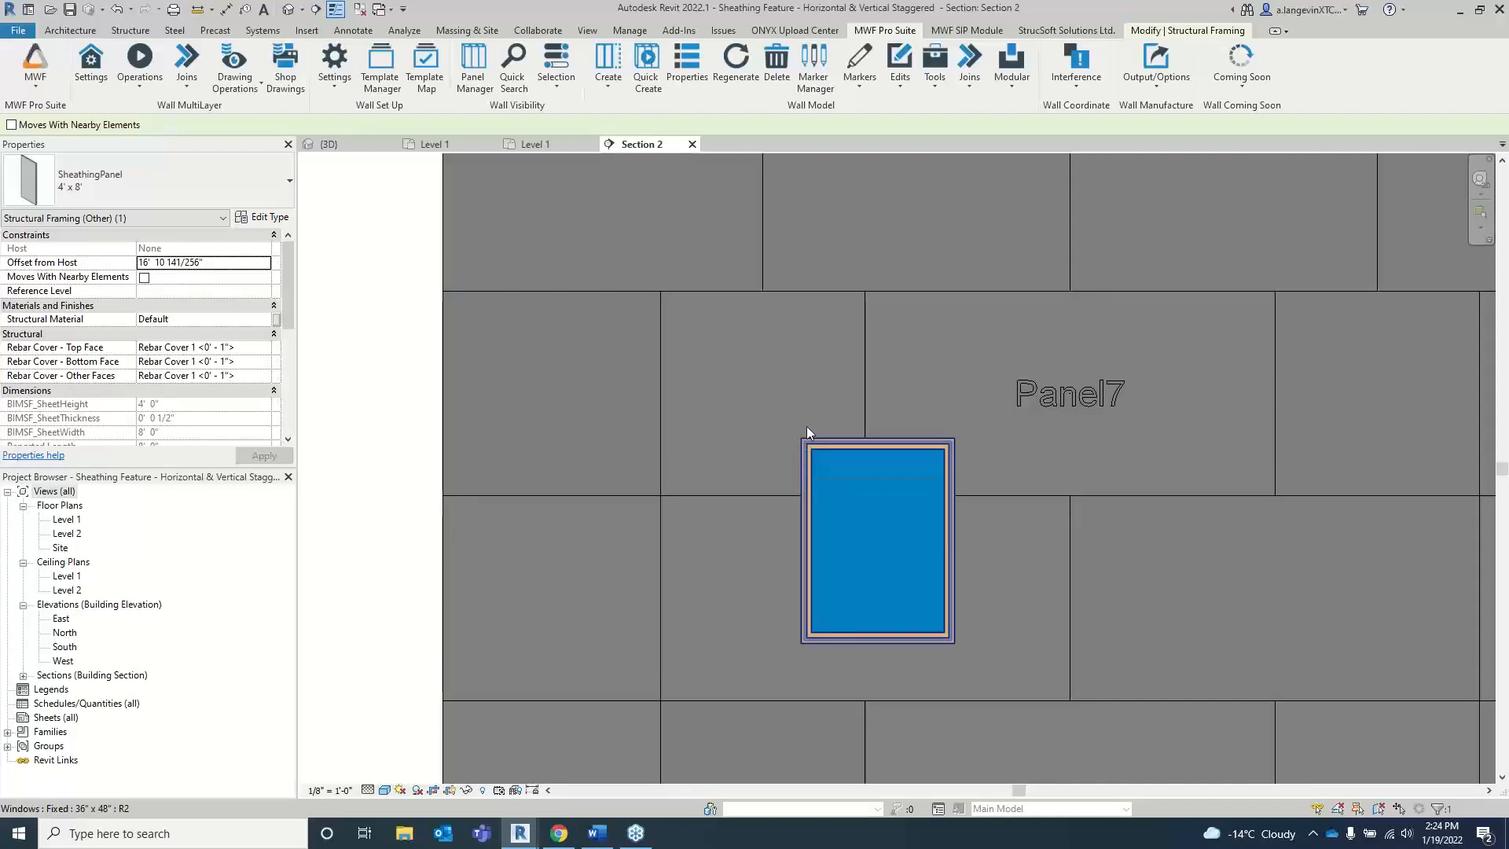
scroll(869, 364, "down", 2)
key("Escape")
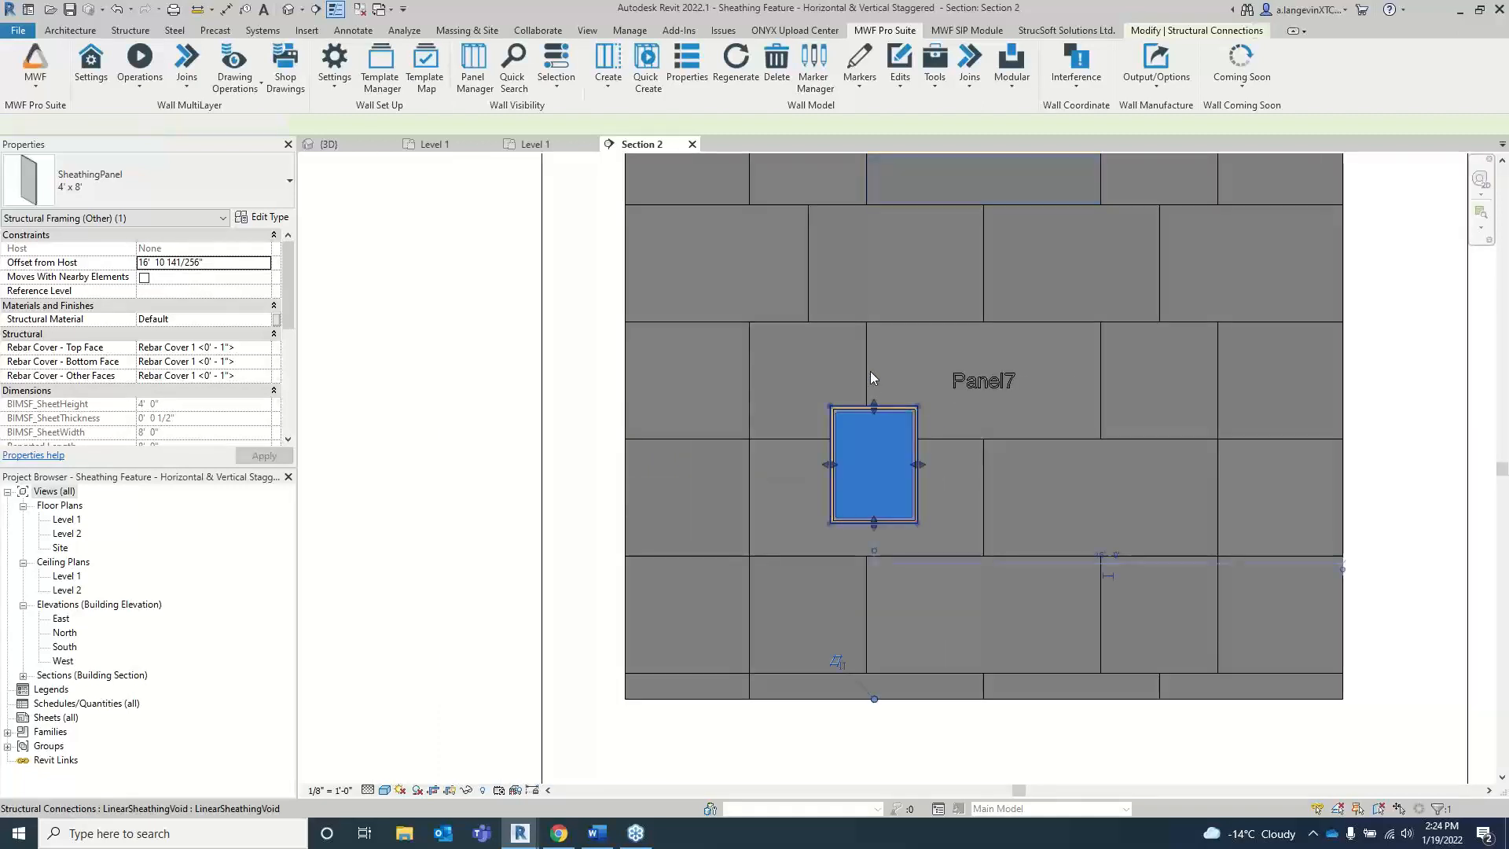
Step: Open Panel7's wall properties from a sheathing sheet, unlock the Finish1 sheathing layer and open its settings for editing
left_click(747, 346)
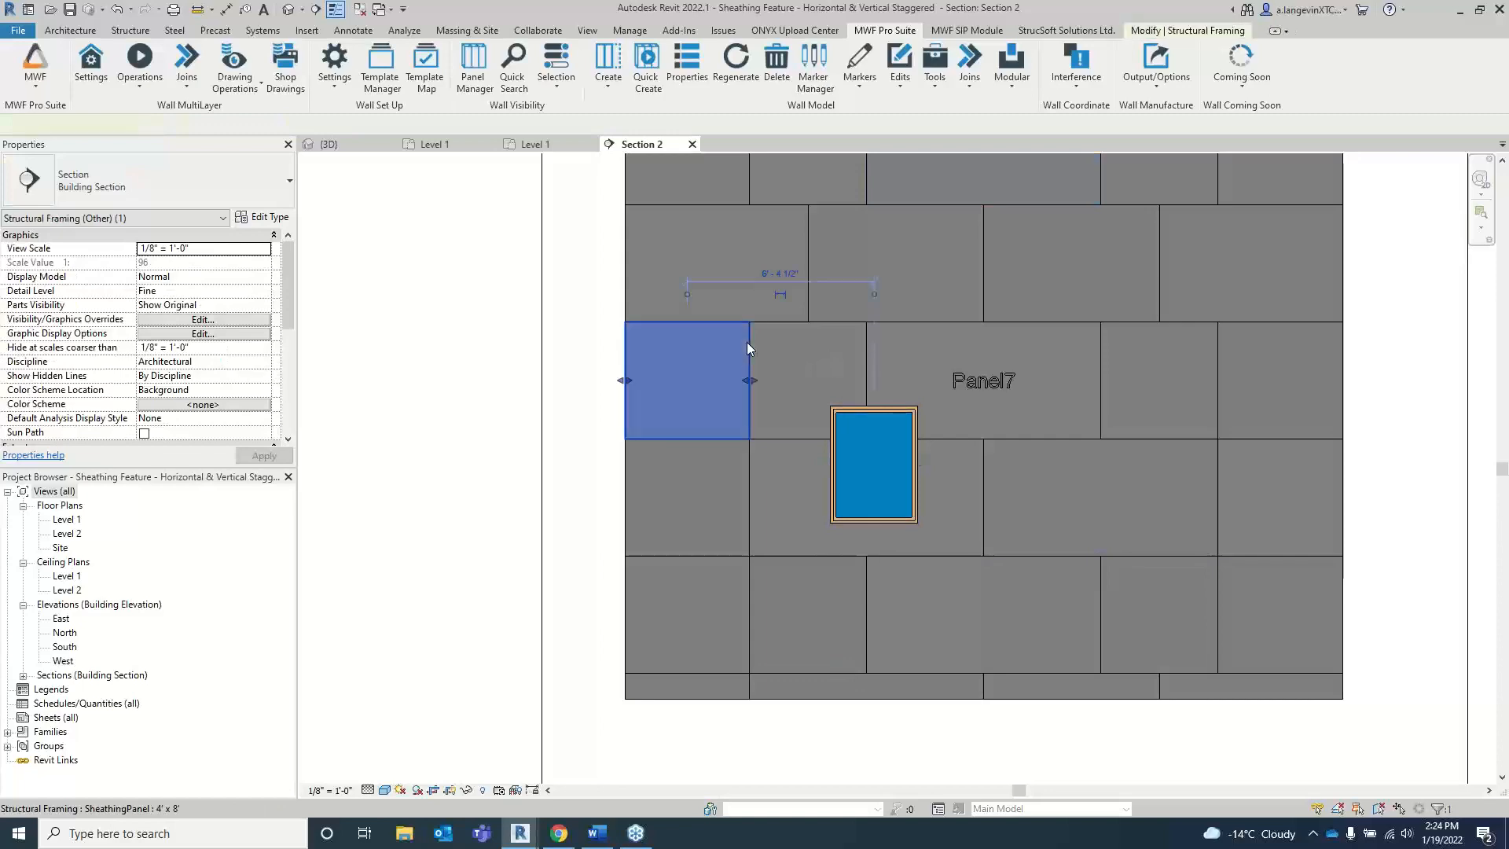
left_click(126, 85)
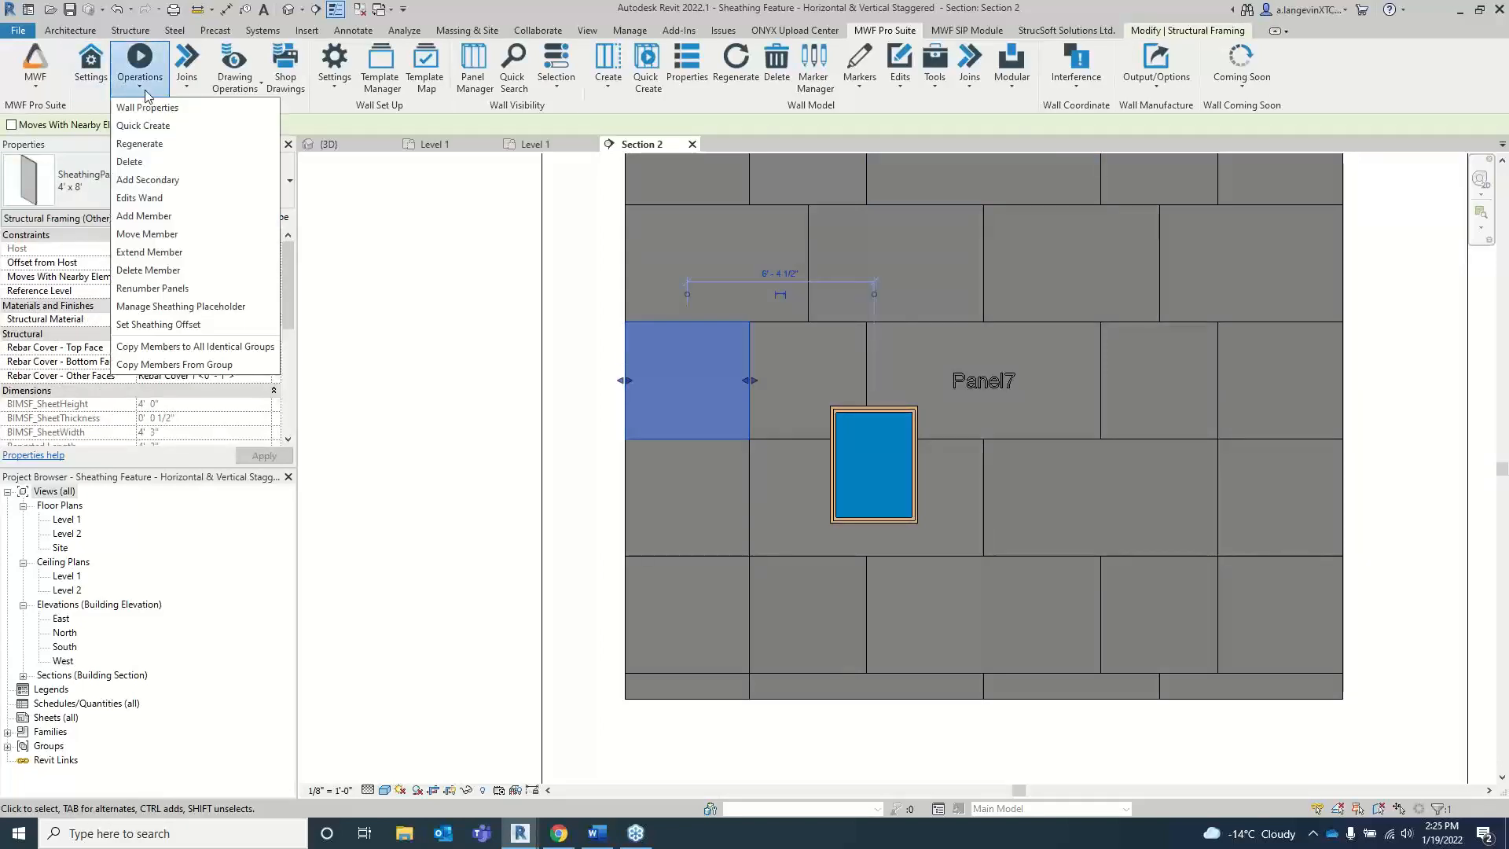
left_click(193, 118)
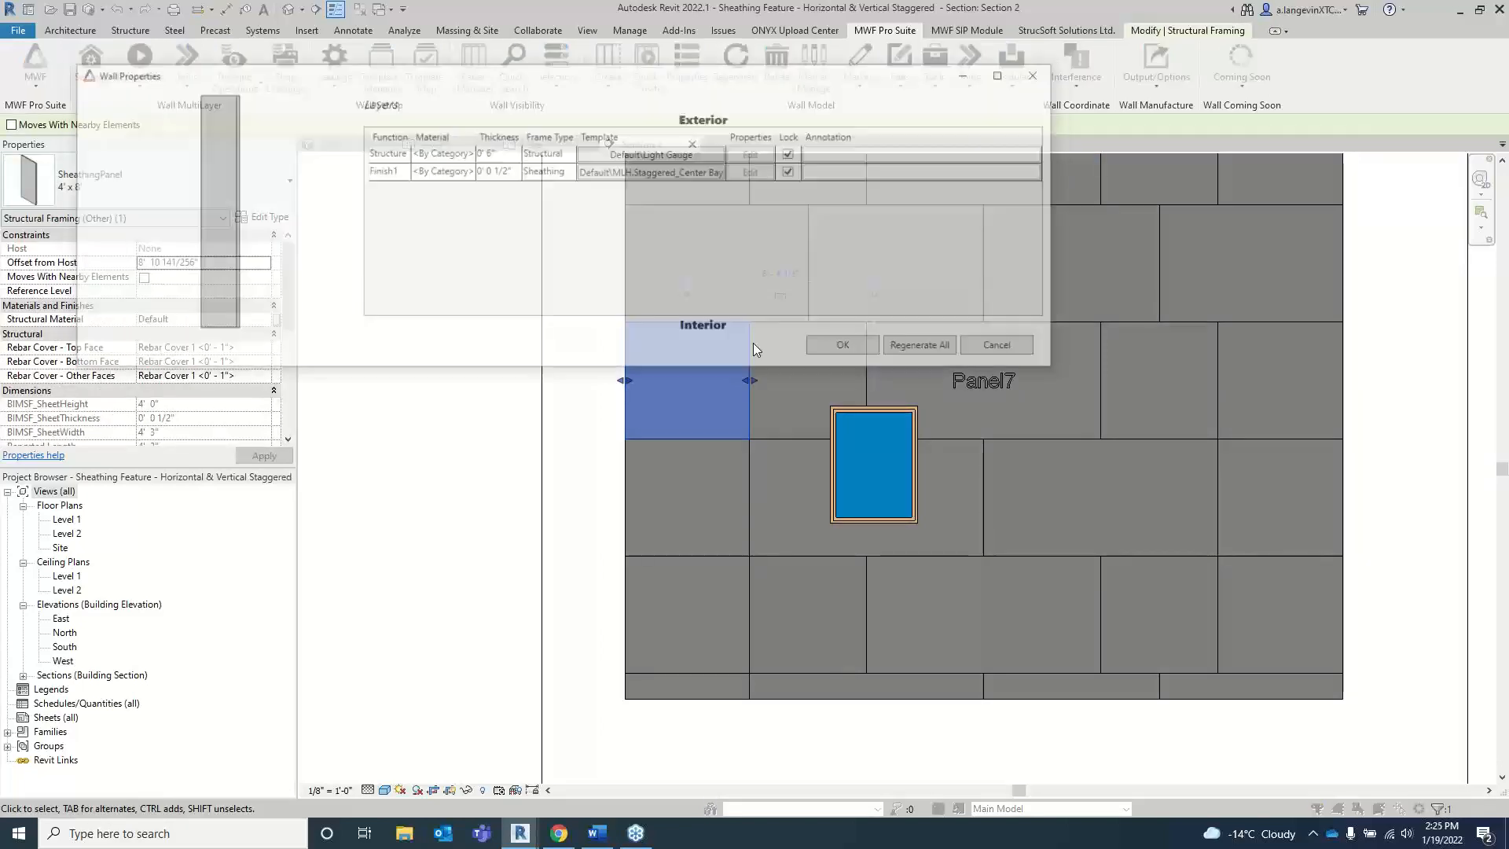
left_click(594, 170)
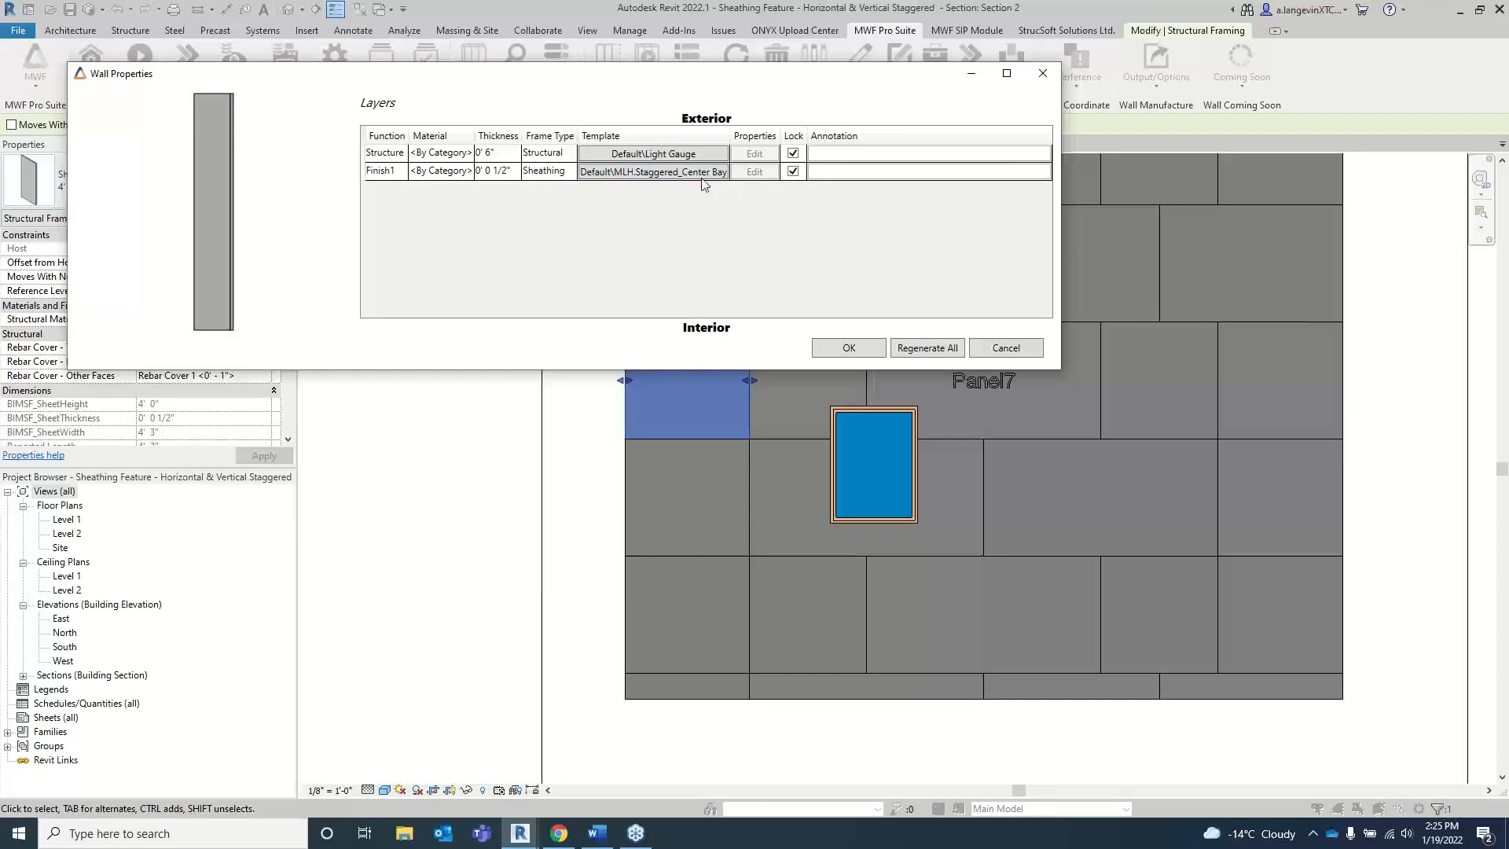
left_click(793, 172)
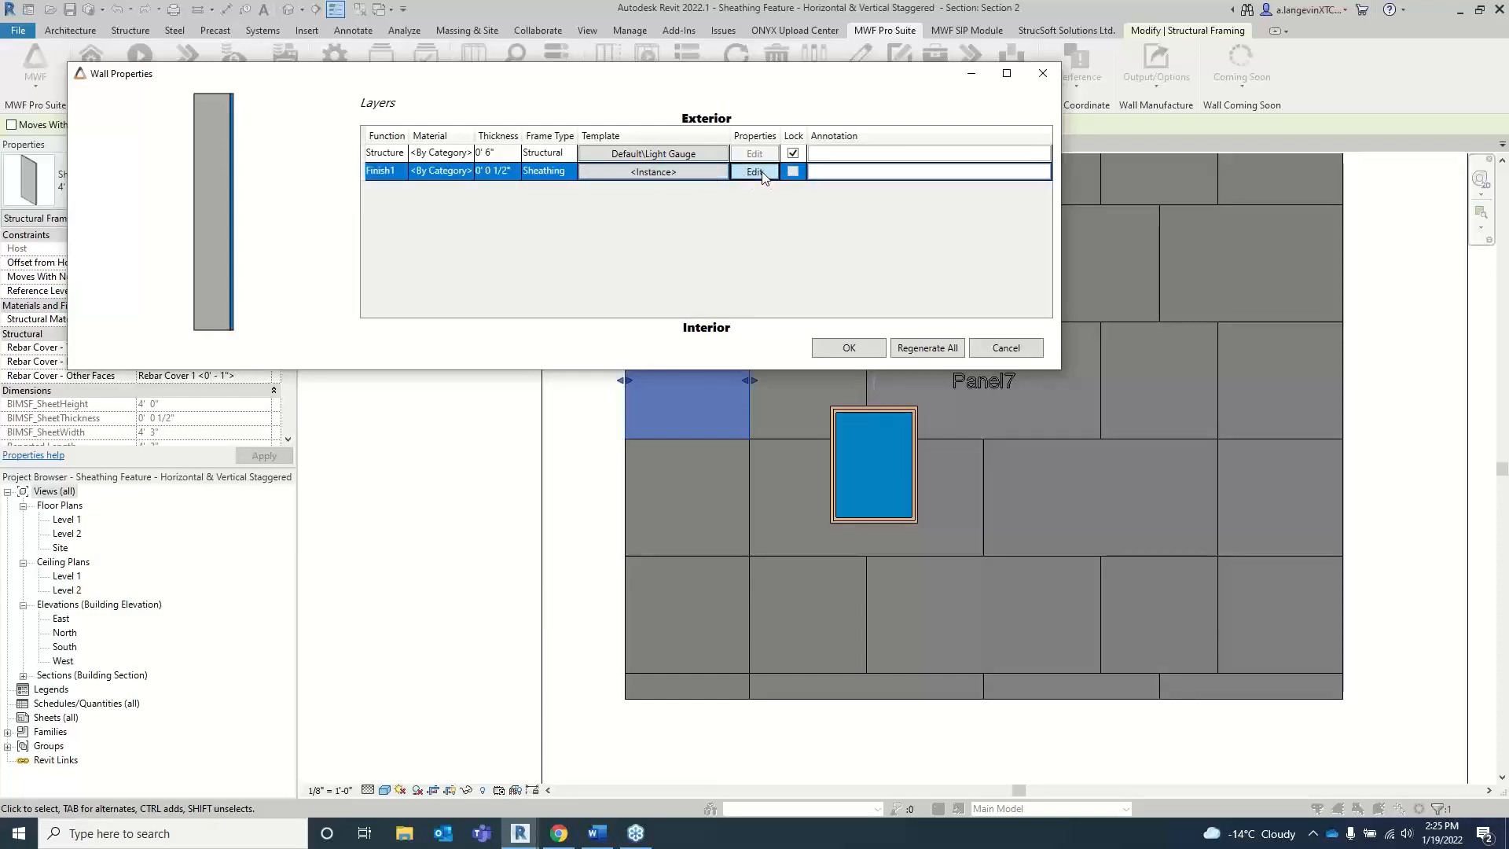
left_click(761, 171)
Step: Enable Break Sheathing Panels At Opening Bounds for the Finish1 layer and apply the wall properties to Panel7
left_click(199, 119)
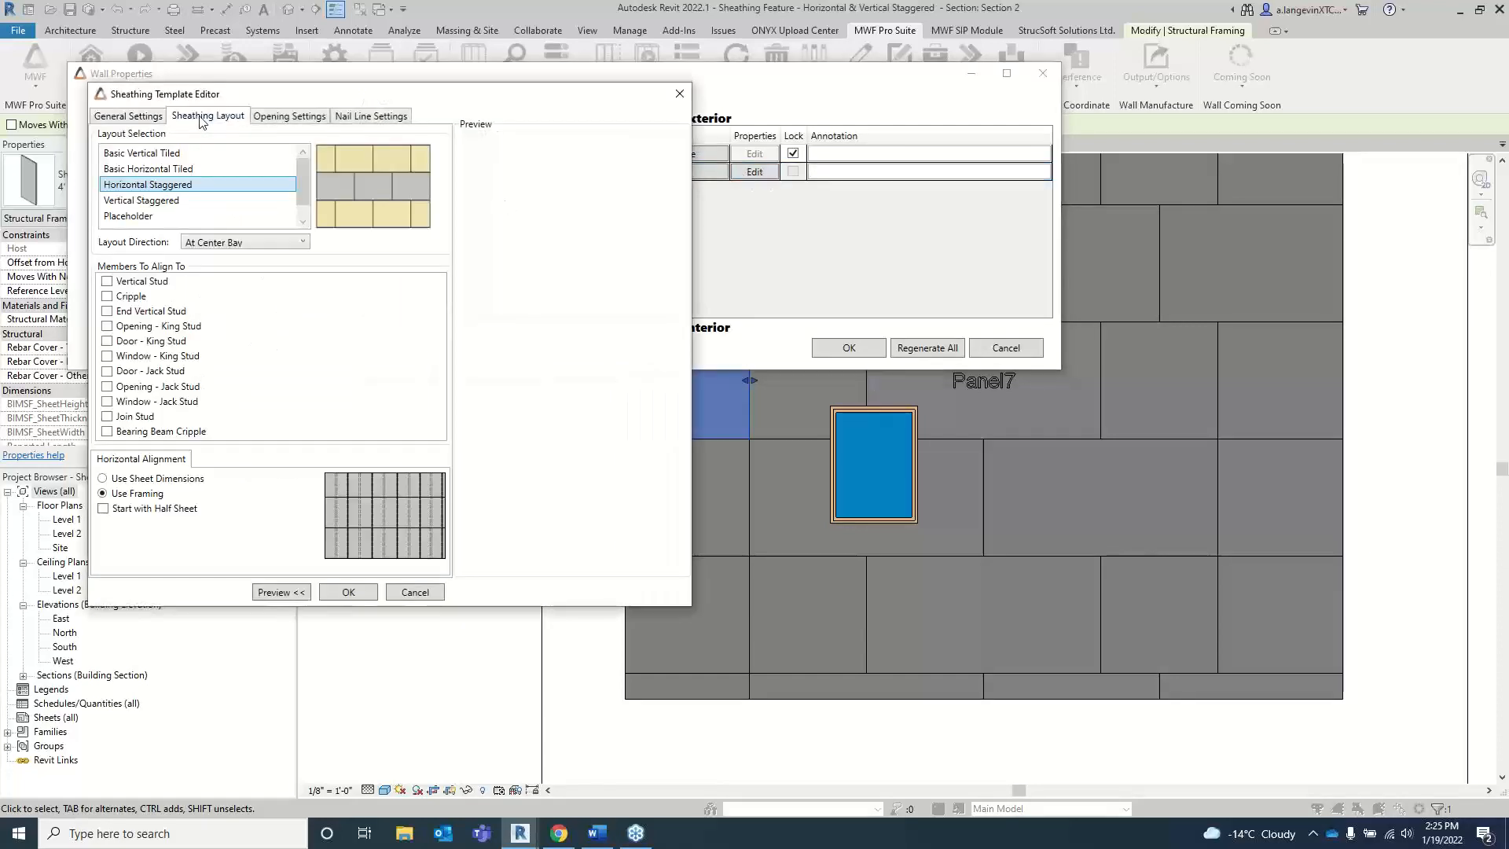
left_click(284, 117)
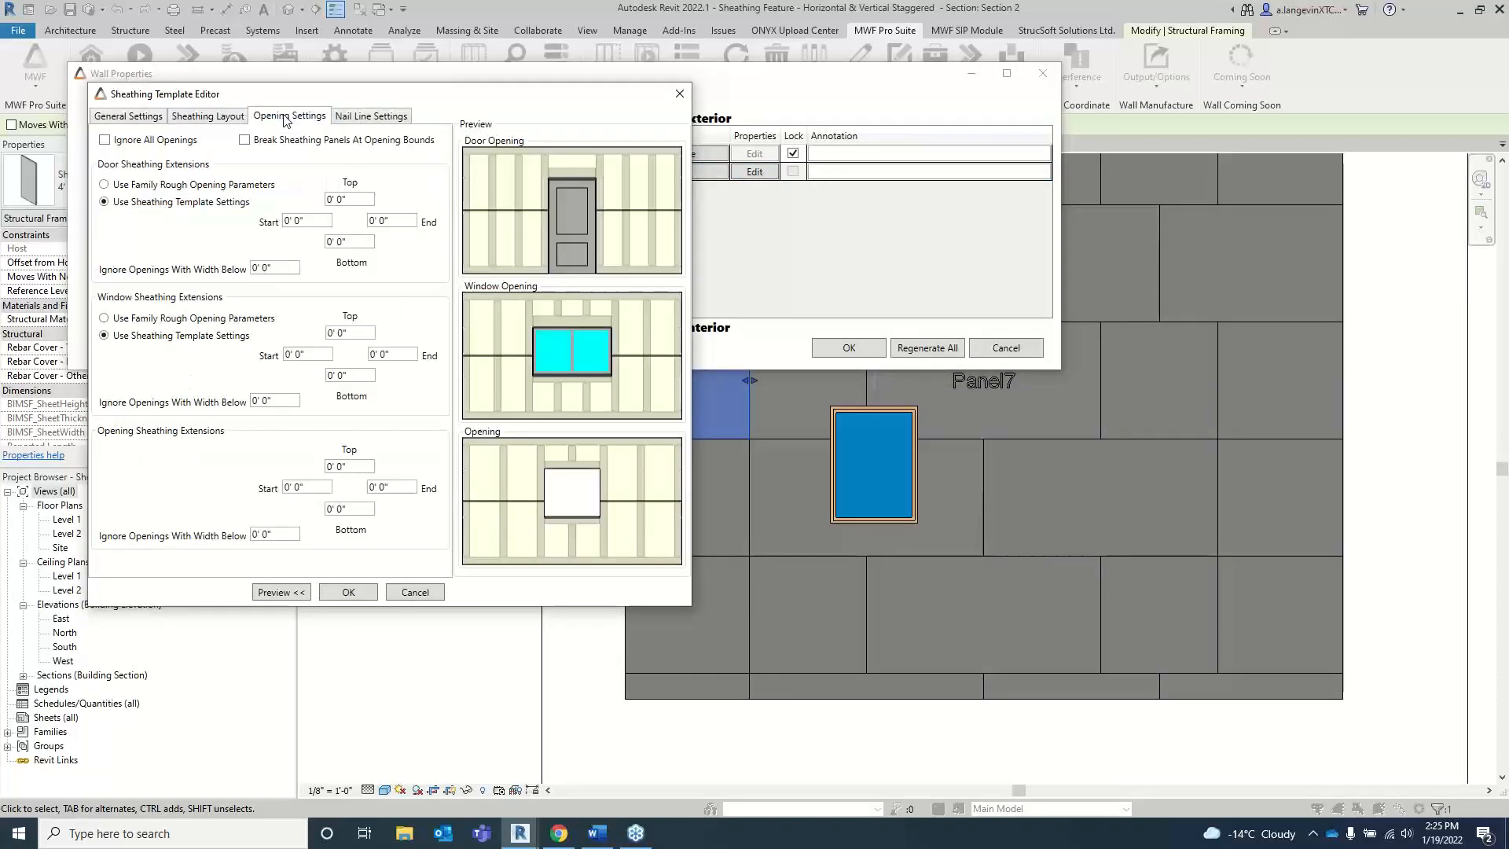
left_click(245, 141)
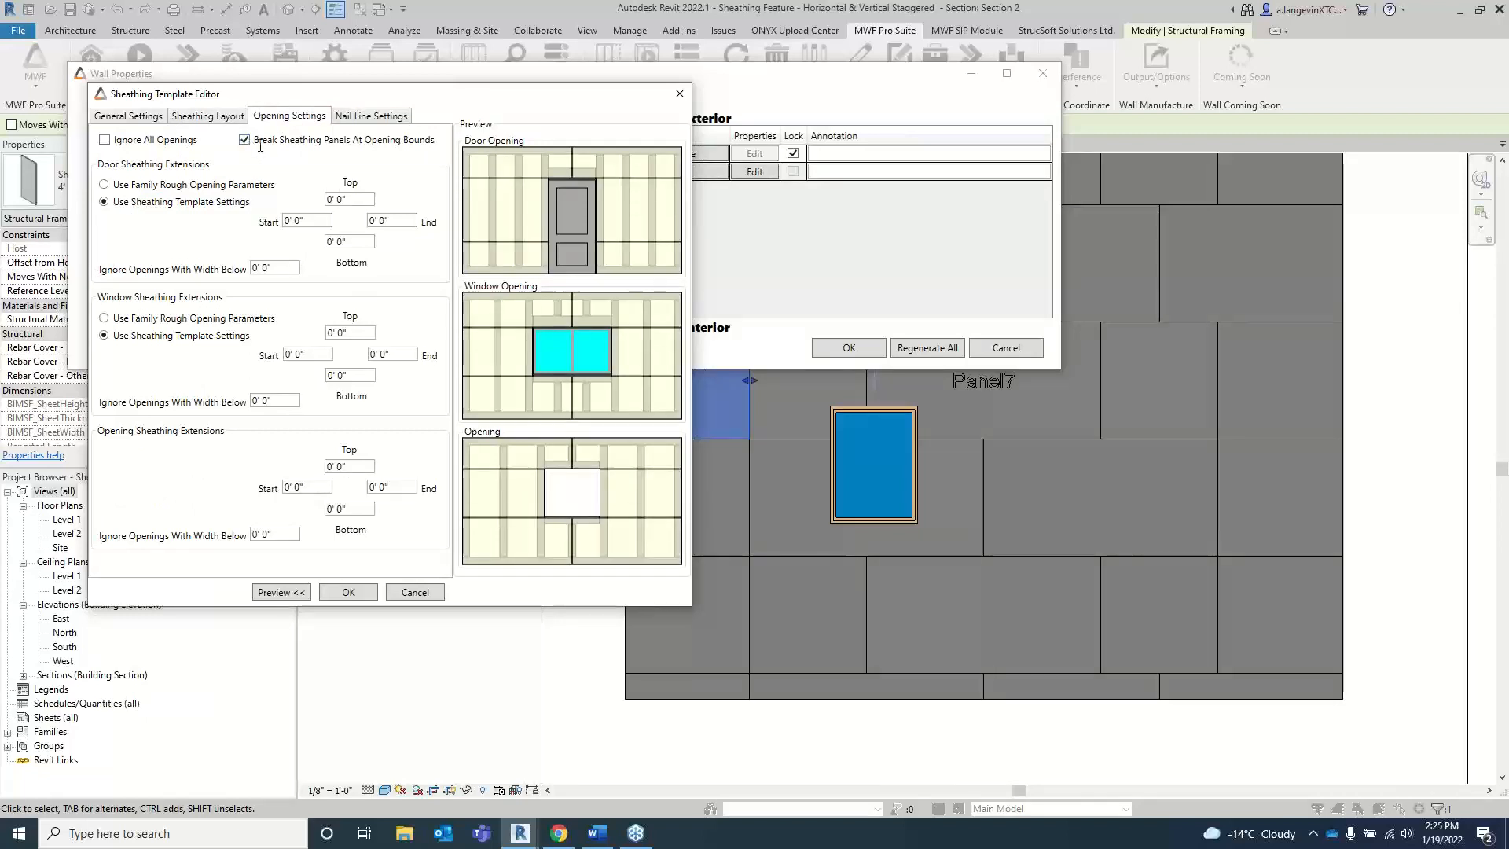
left_click(346, 591)
left_click(875, 348)
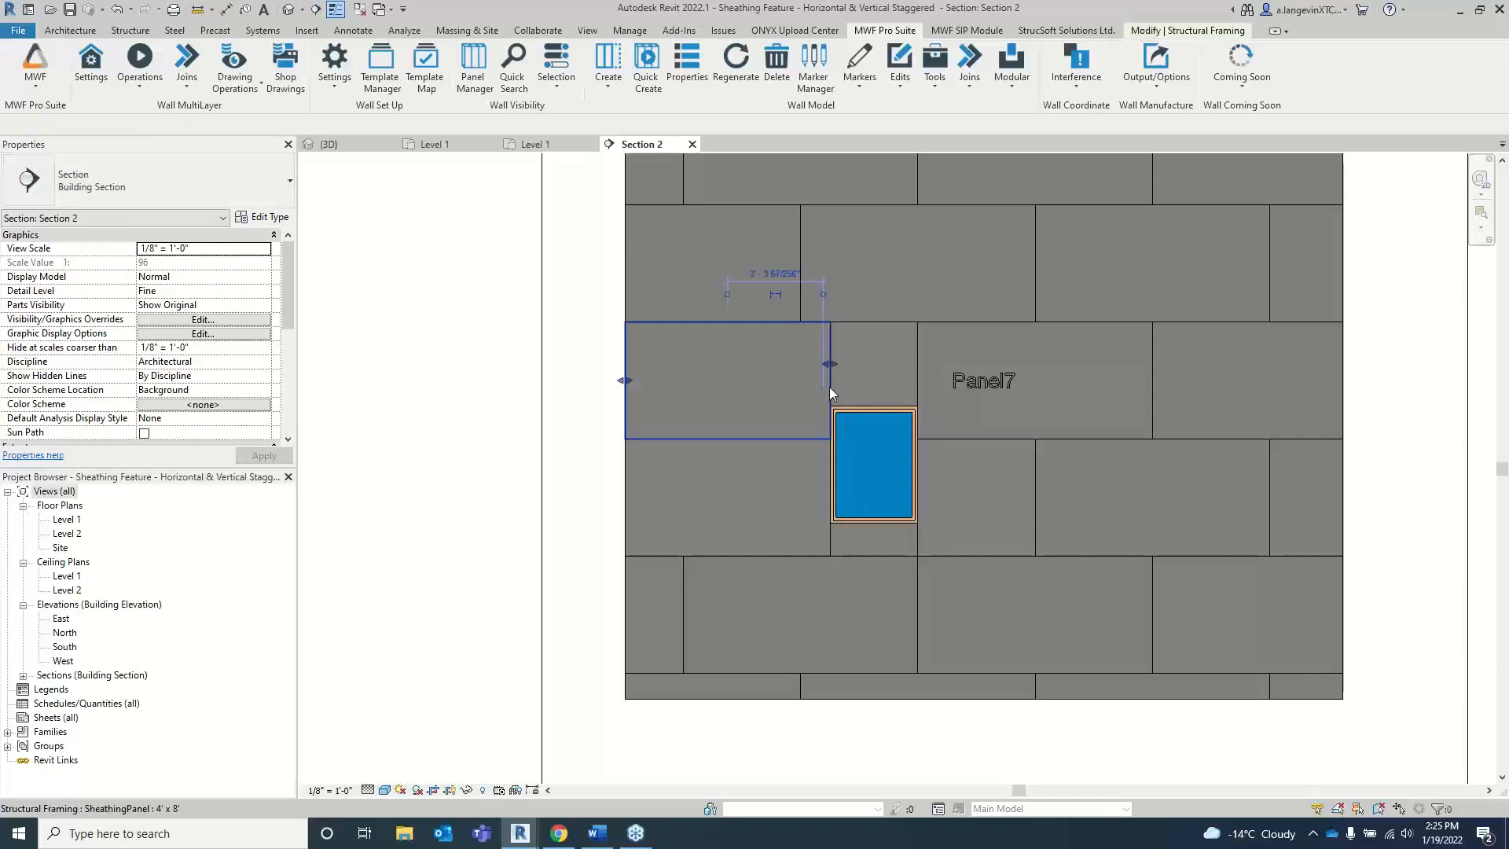
Step: Inspect the individual sheathing sheets beside, above and below the Panel7 window for breaks at the opening bounds
left_click_drag(830, 393, 845, 543)
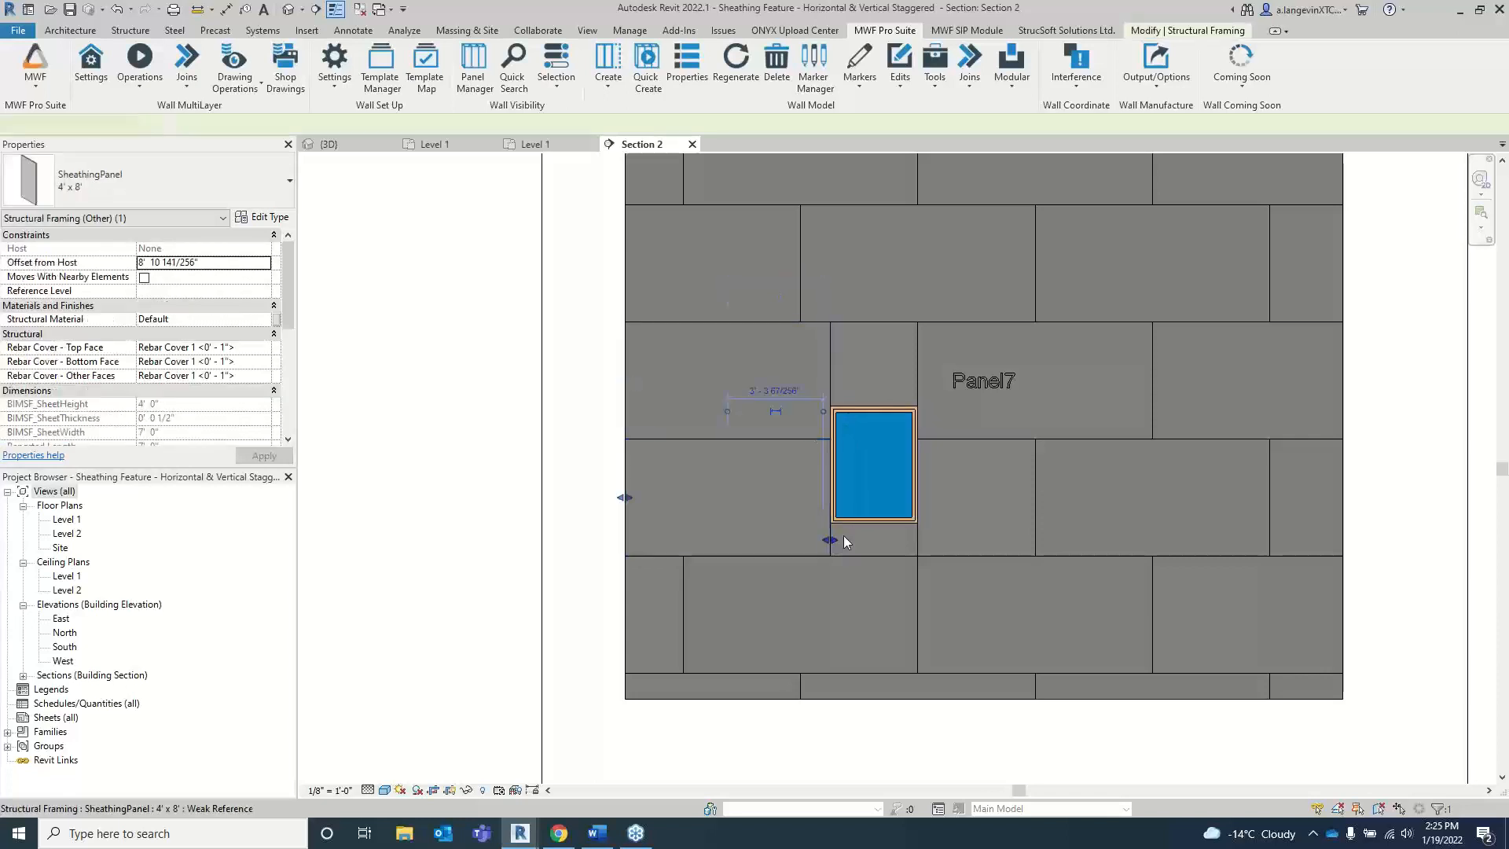
left_click(964, 440)
left_click(918, 347)
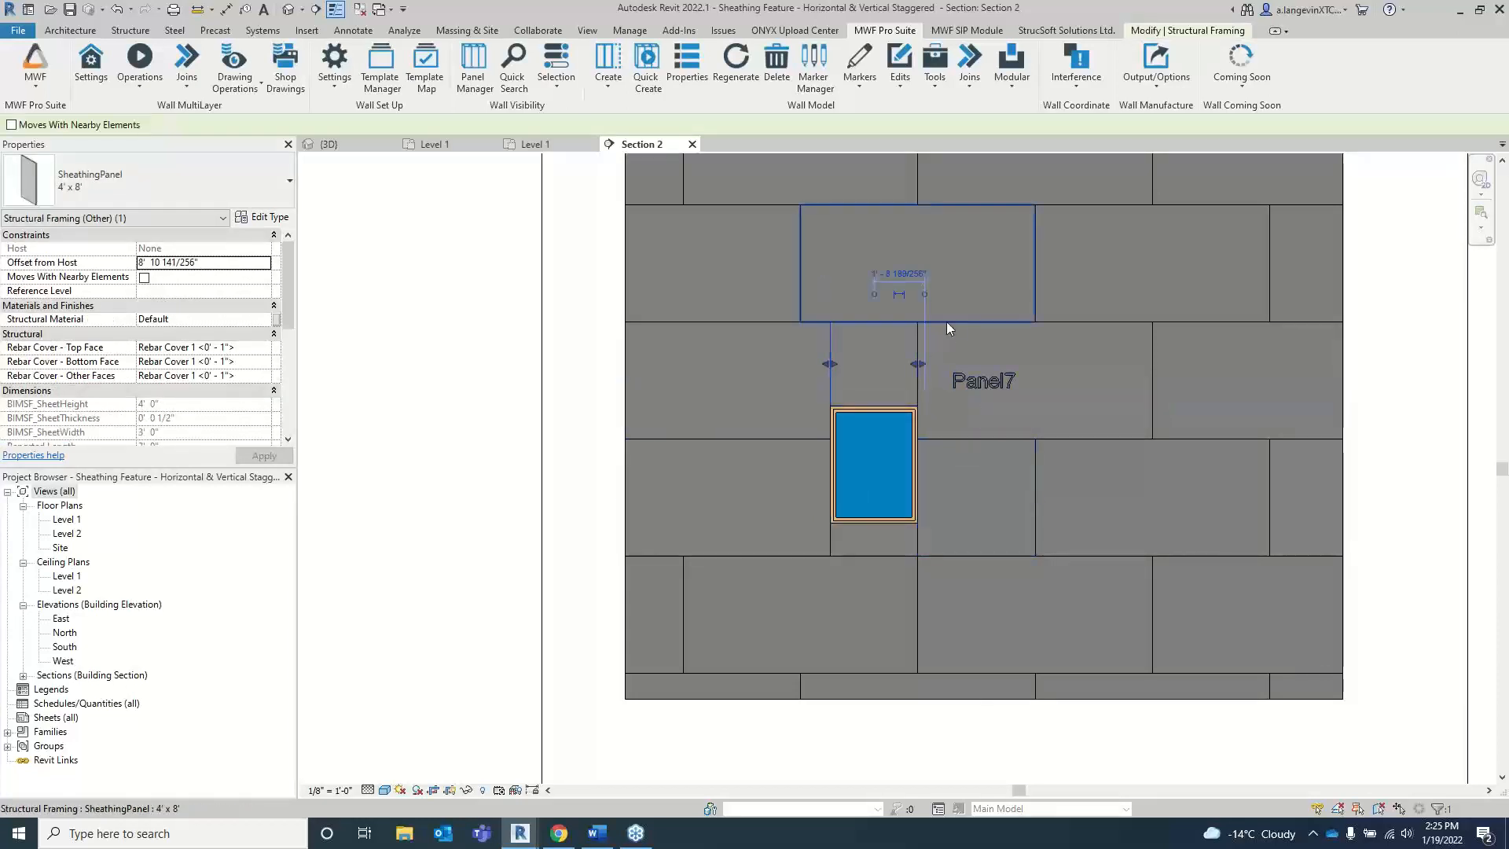
left_click(933, 443)
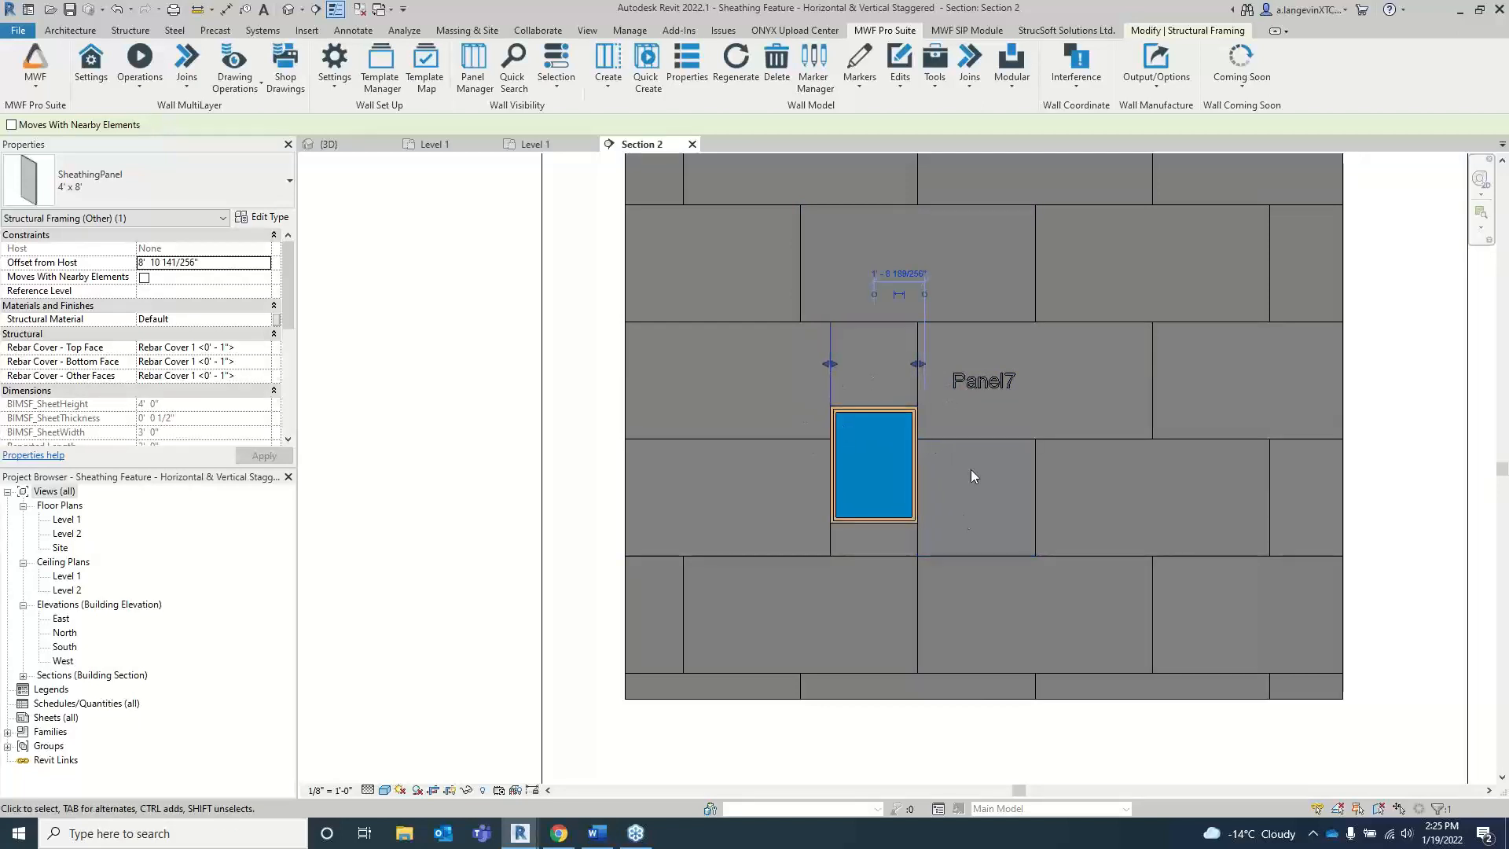
Step: Look over the Horizontal Tiled (break at bounds) wall panels in the tiled project's Level 1 plan
left_click(549, 144)
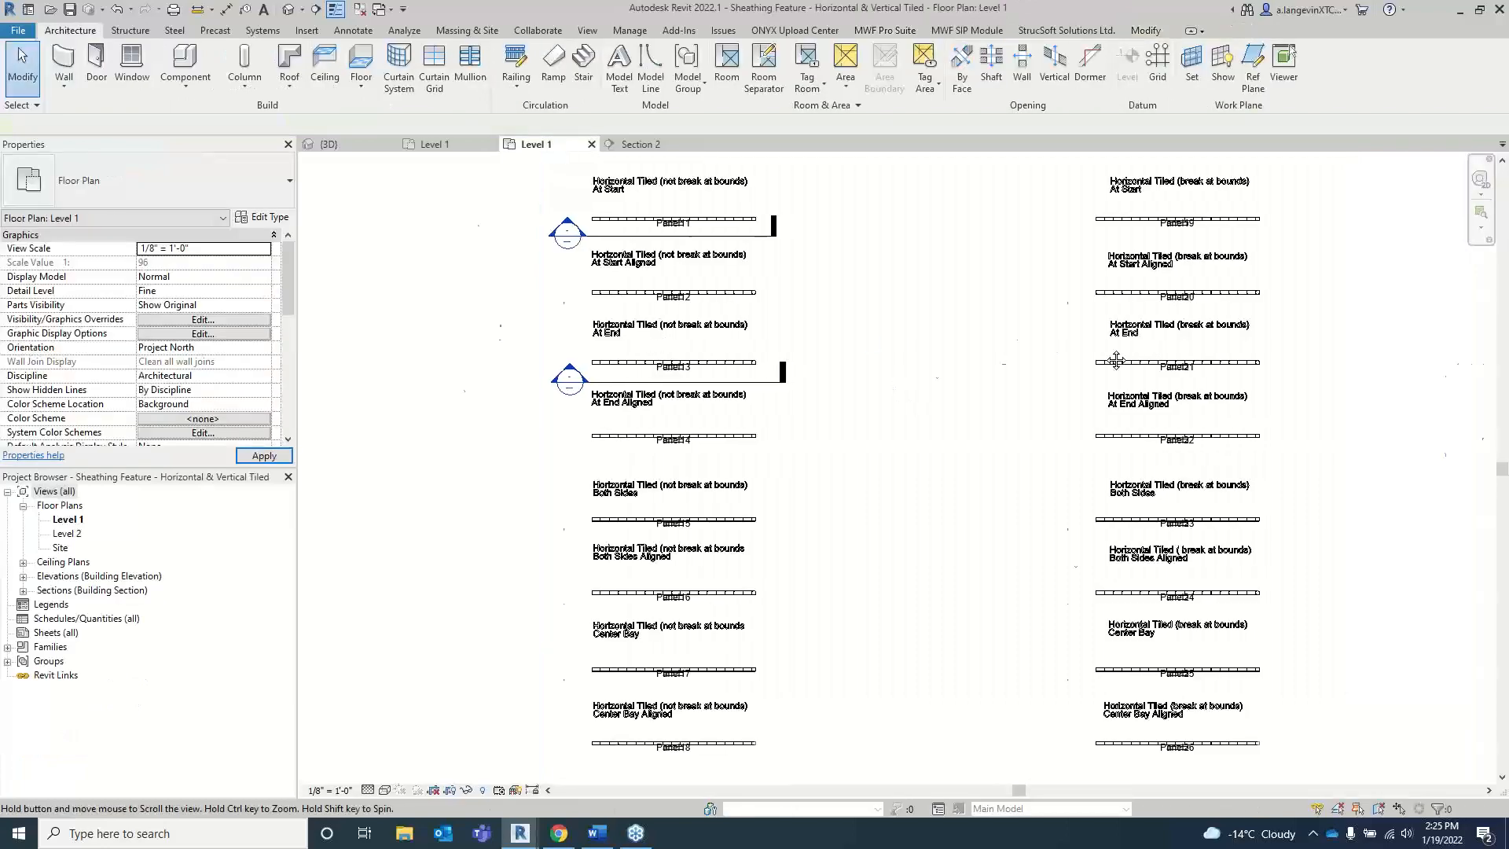
scroll(914, 348, "up", 2)
scroll(968, 352, "down", 2)
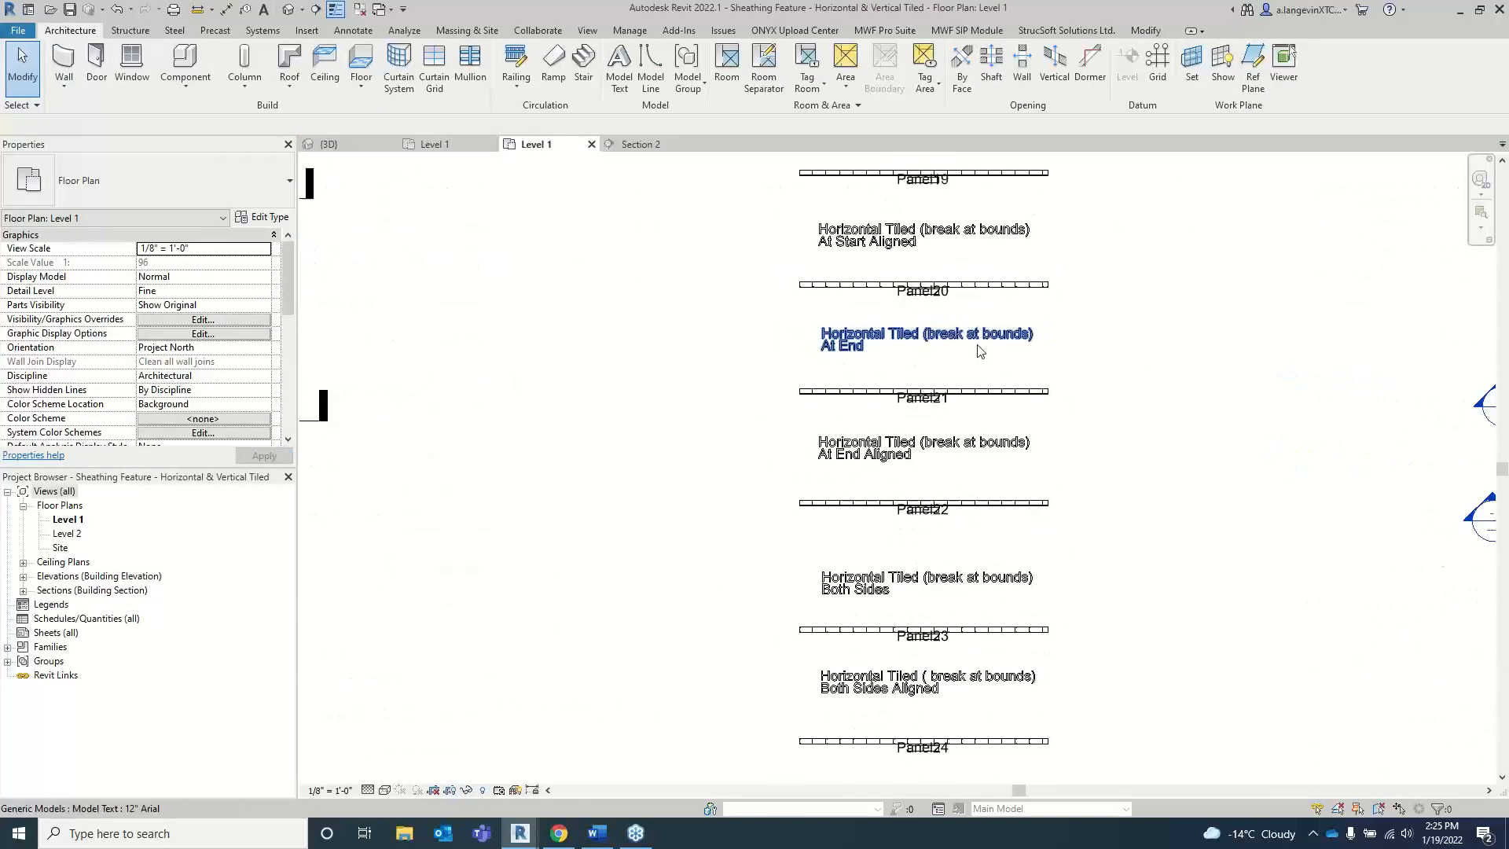
scroll(938, 349, "down", 2)
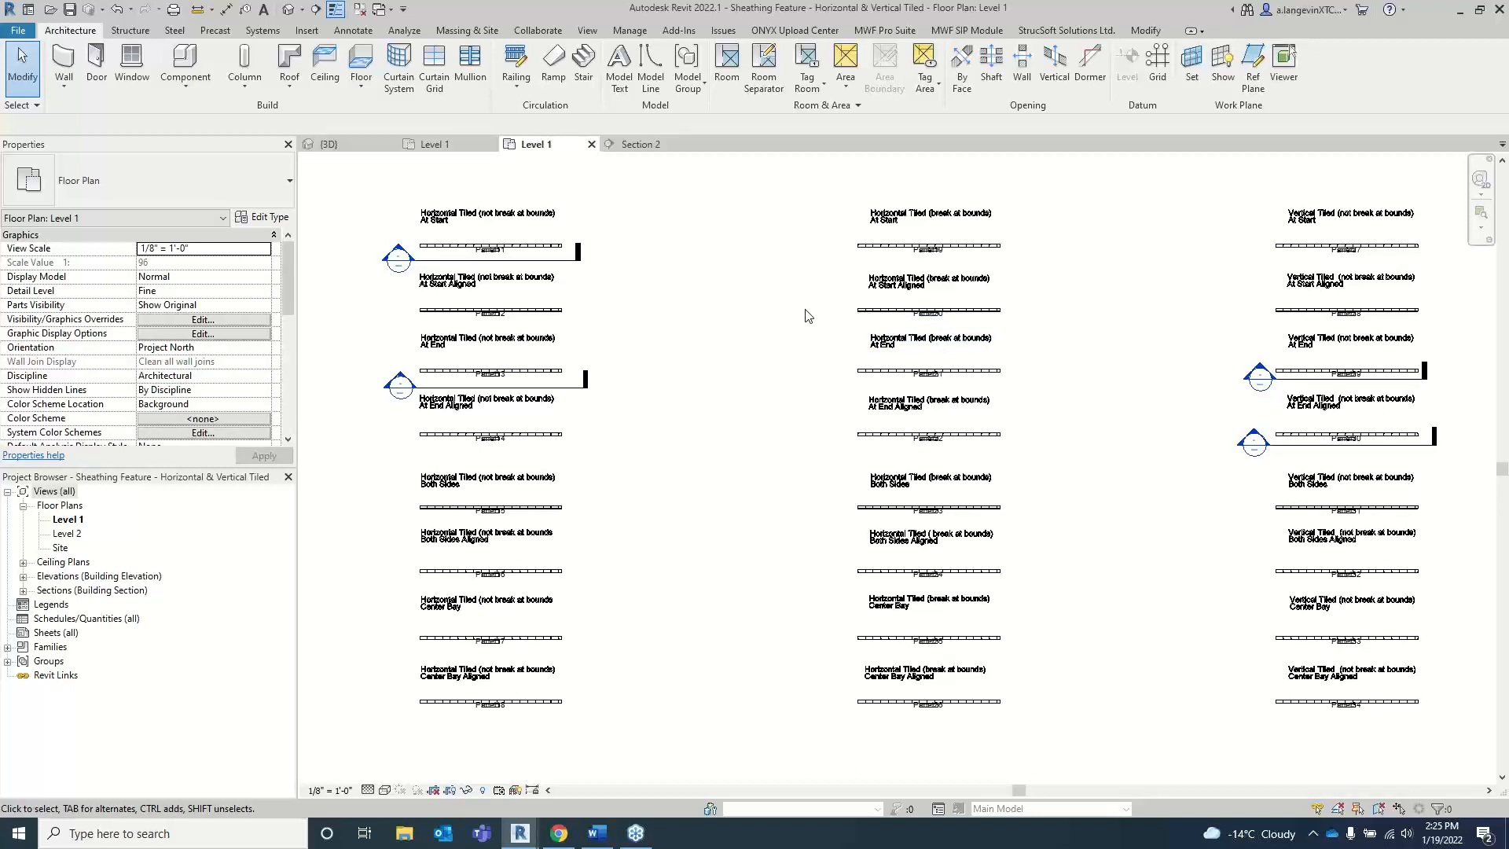
scroll(929, 313, "up", 3)
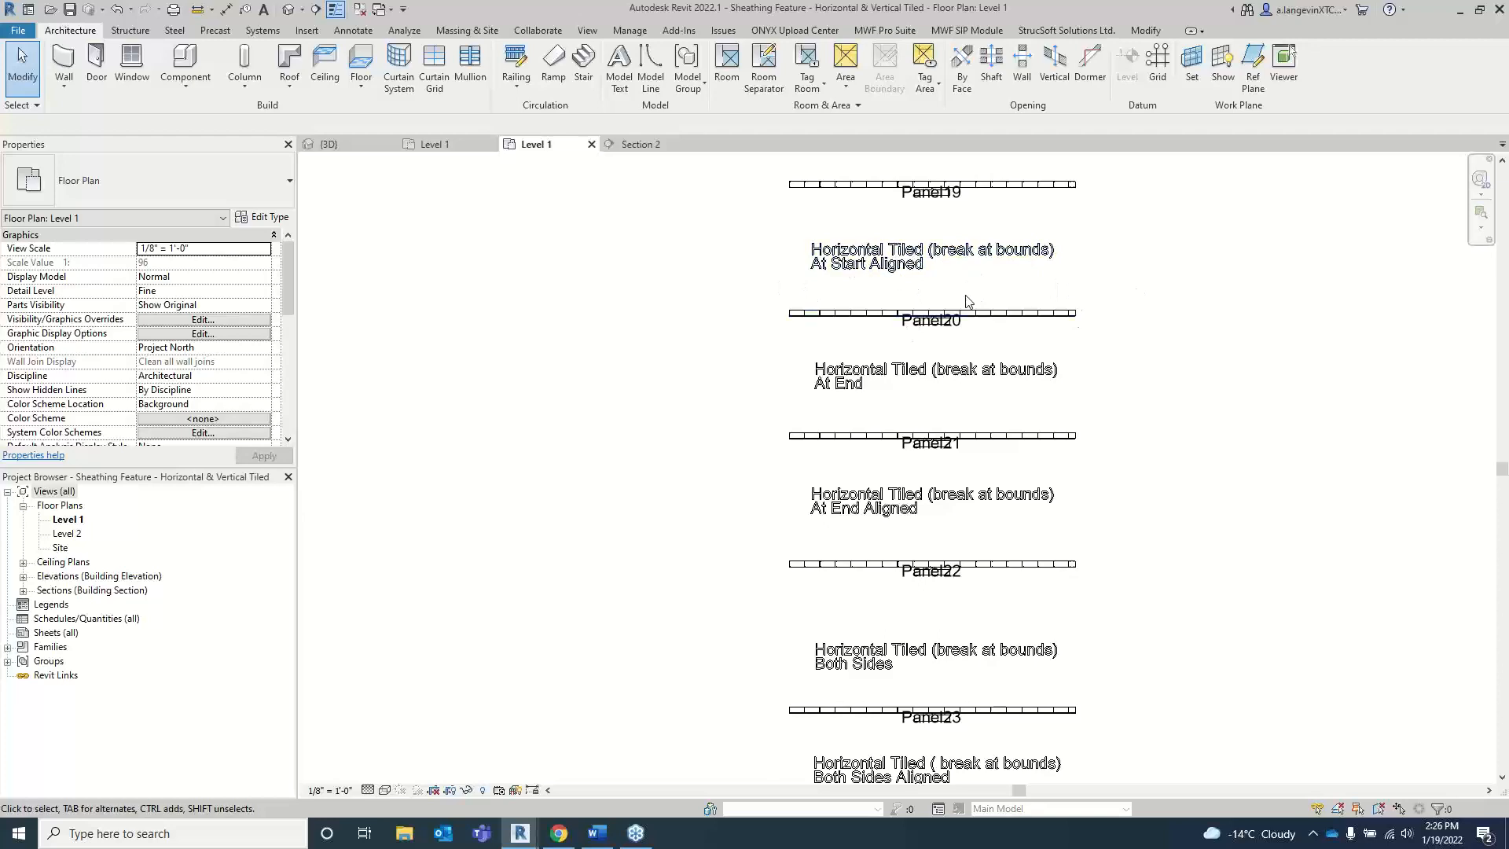
scroll(956, 300, "down", 3)
Step: Close the tiled and staggered sheathing projects without saving their changes
left_click(591, 144)
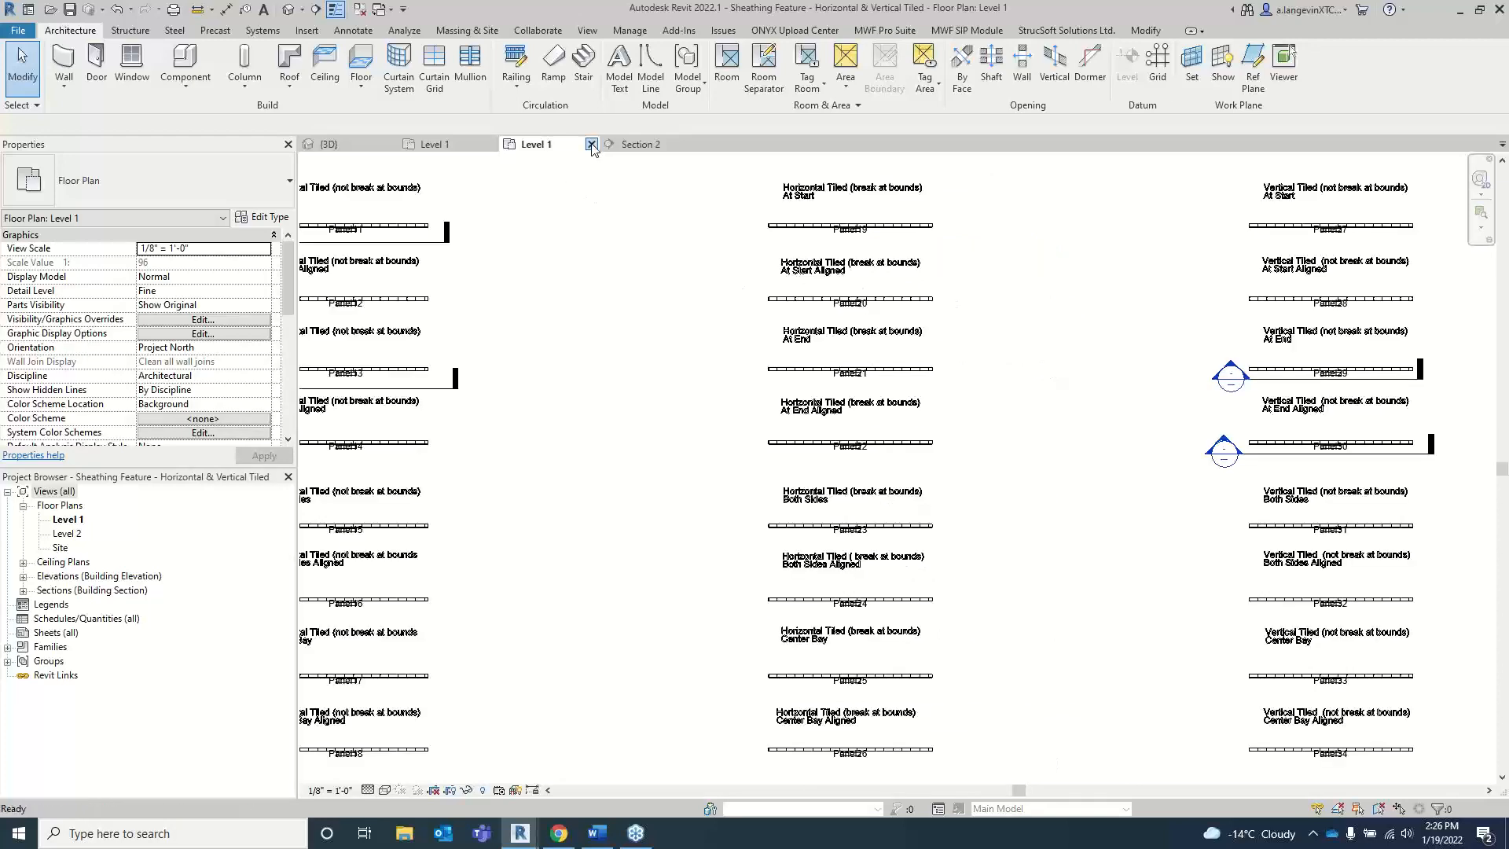
left_click(787, 424)
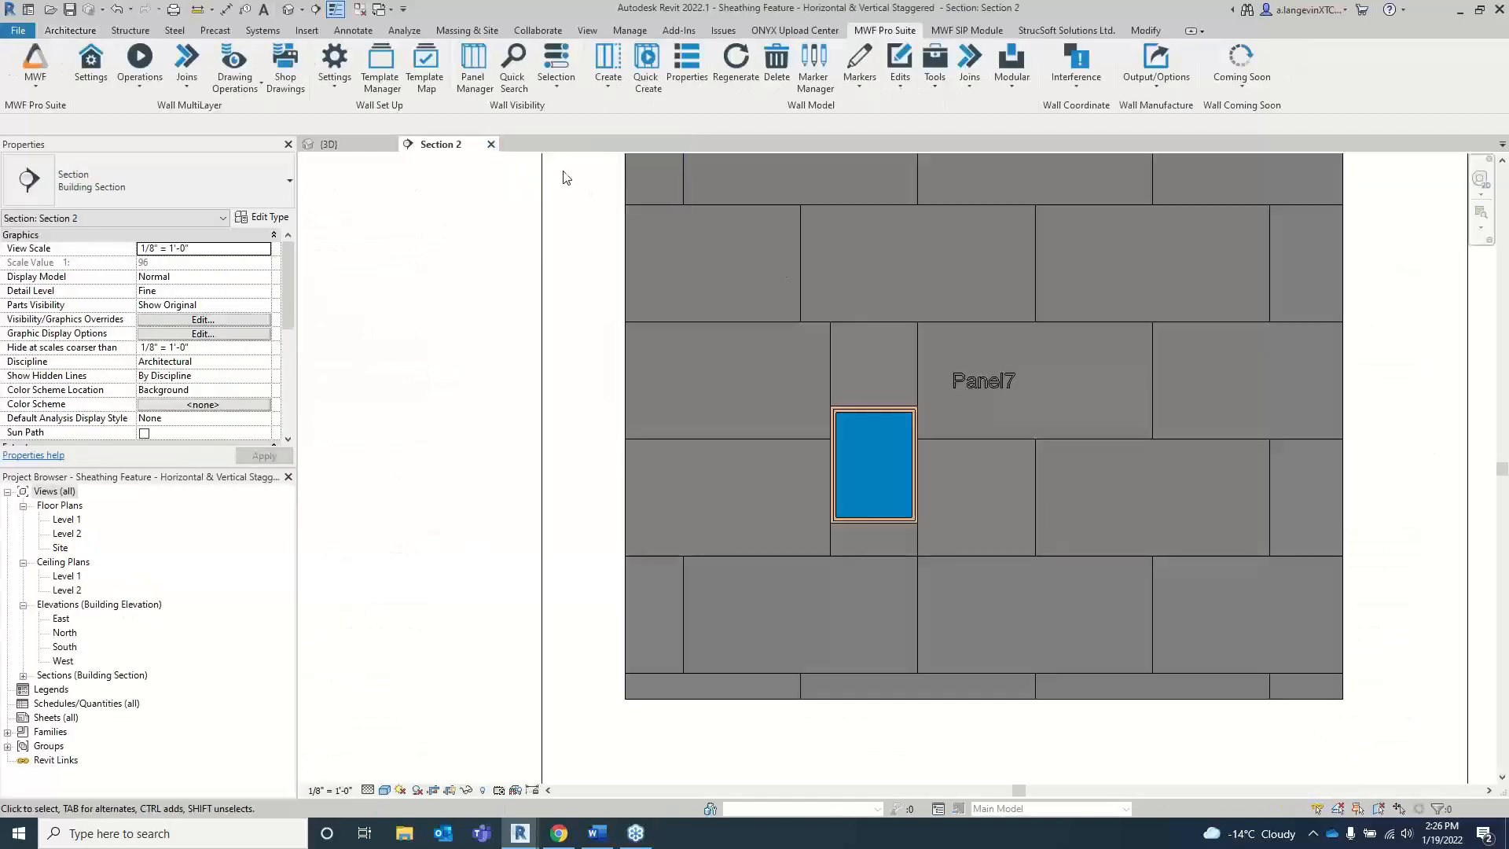
left_click(491, 144)
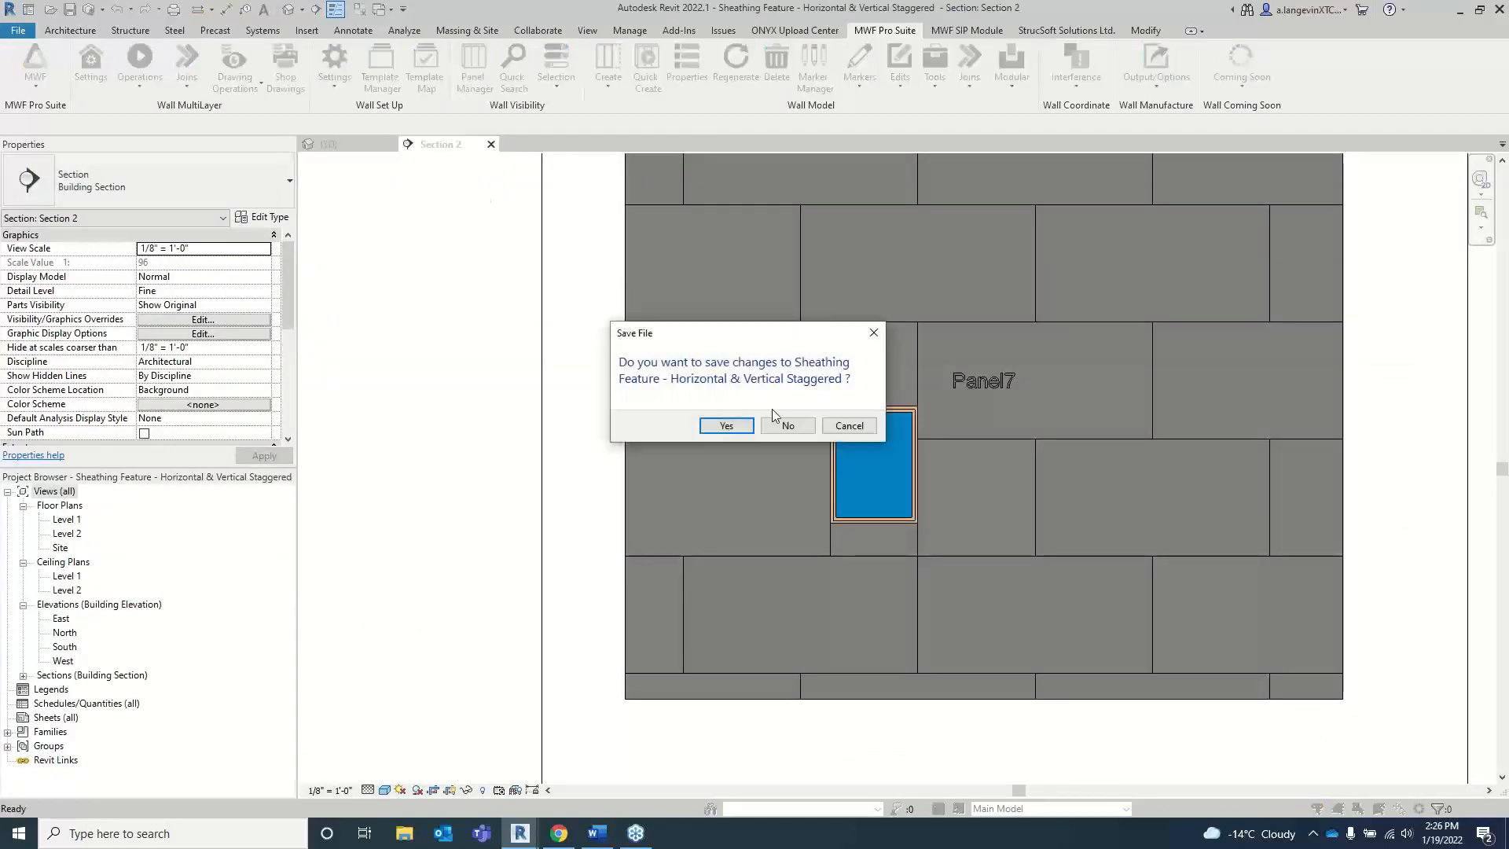
left_click(786, 428)
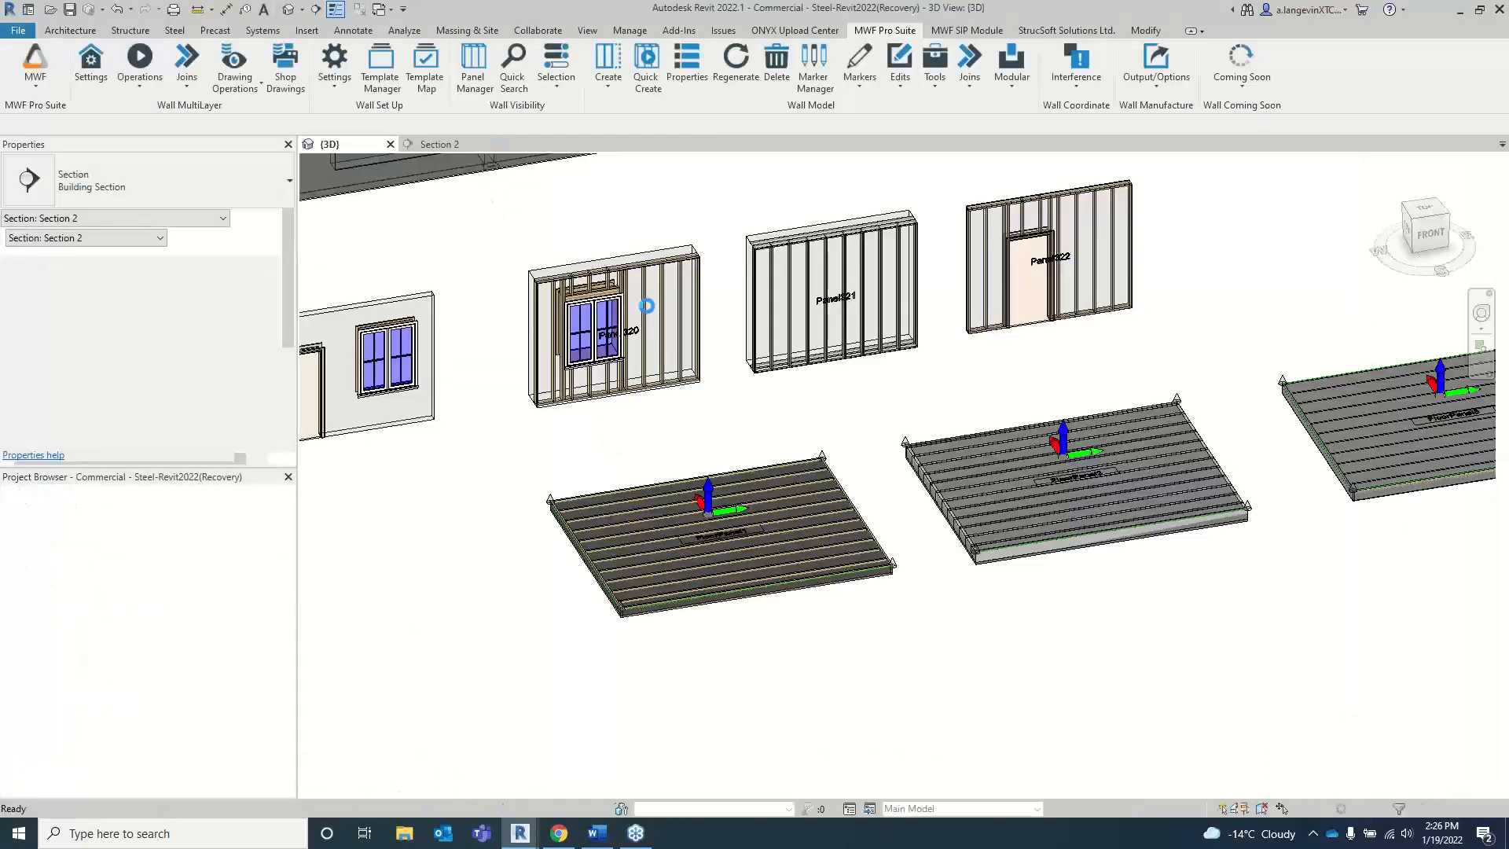
Step: Select a stud in Panel321 and open the layer properties of the wall's secondary Substrate layer
scroll(747, 393, "up", 3)
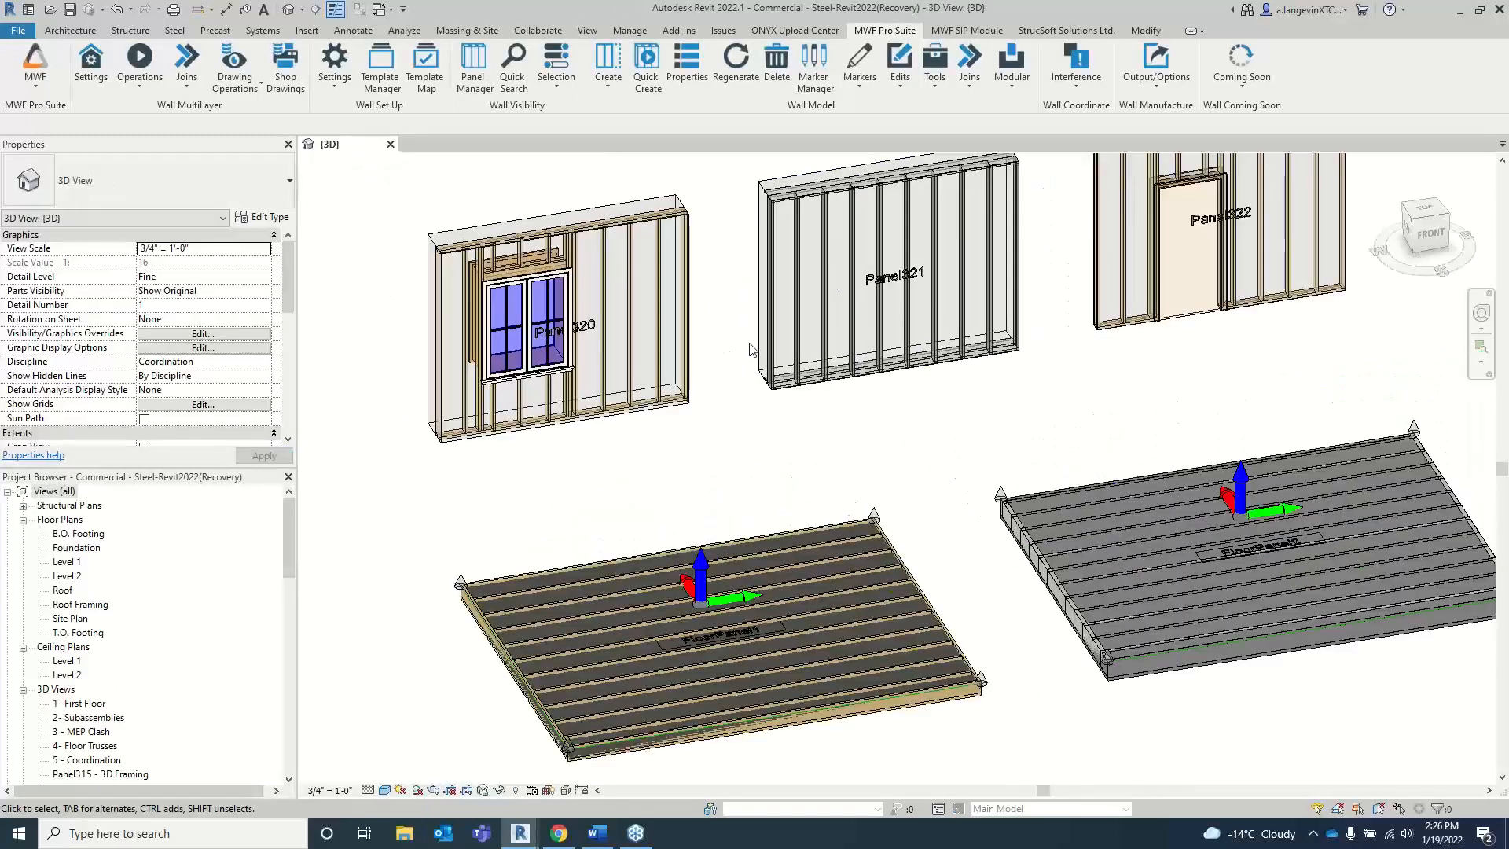
scroll(748, 378, "up", 5)
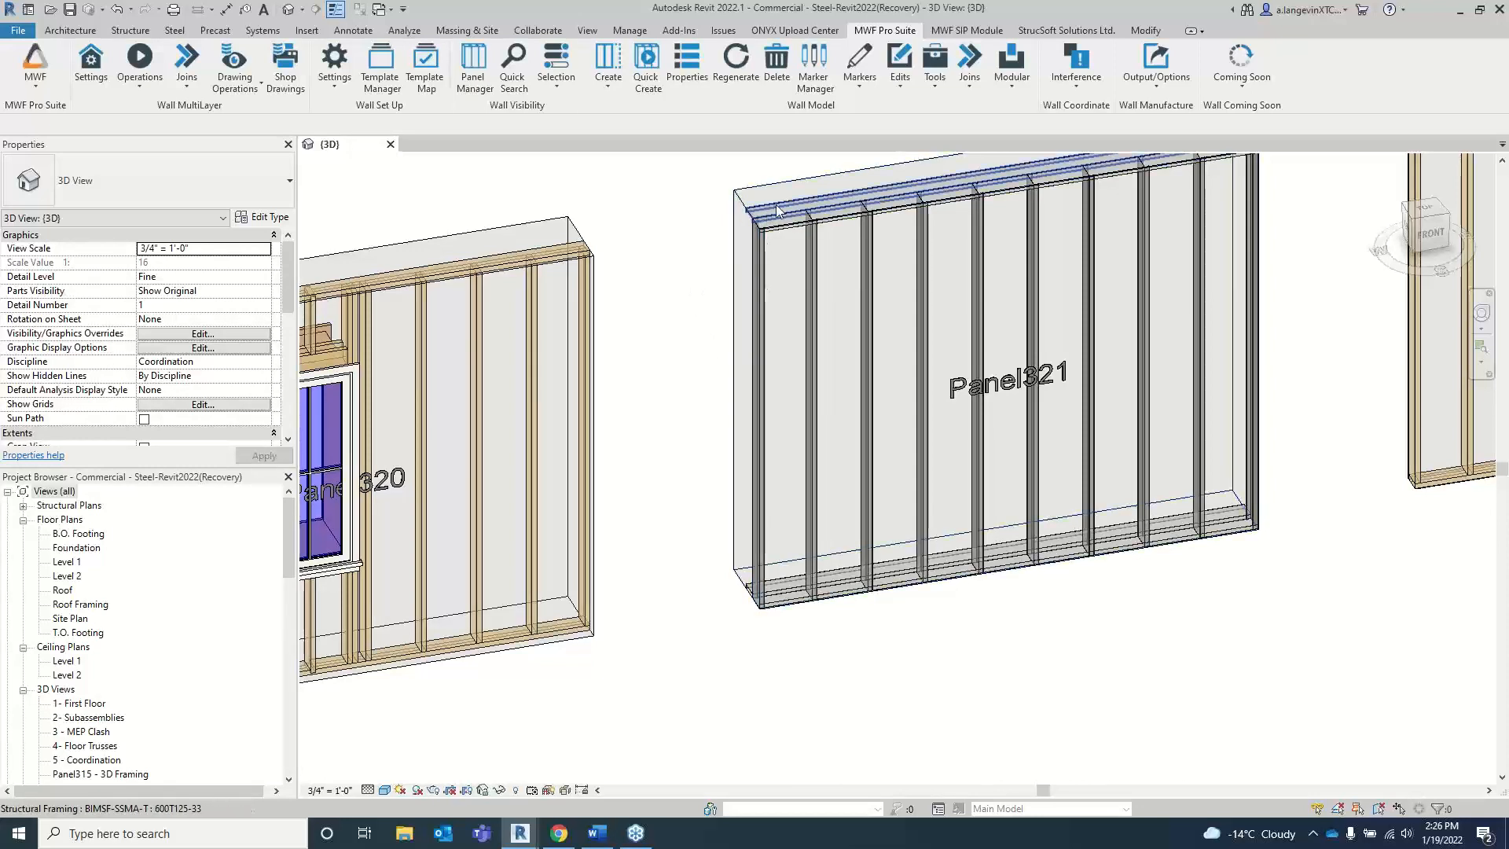
scroll(817, 334, "up", 2)
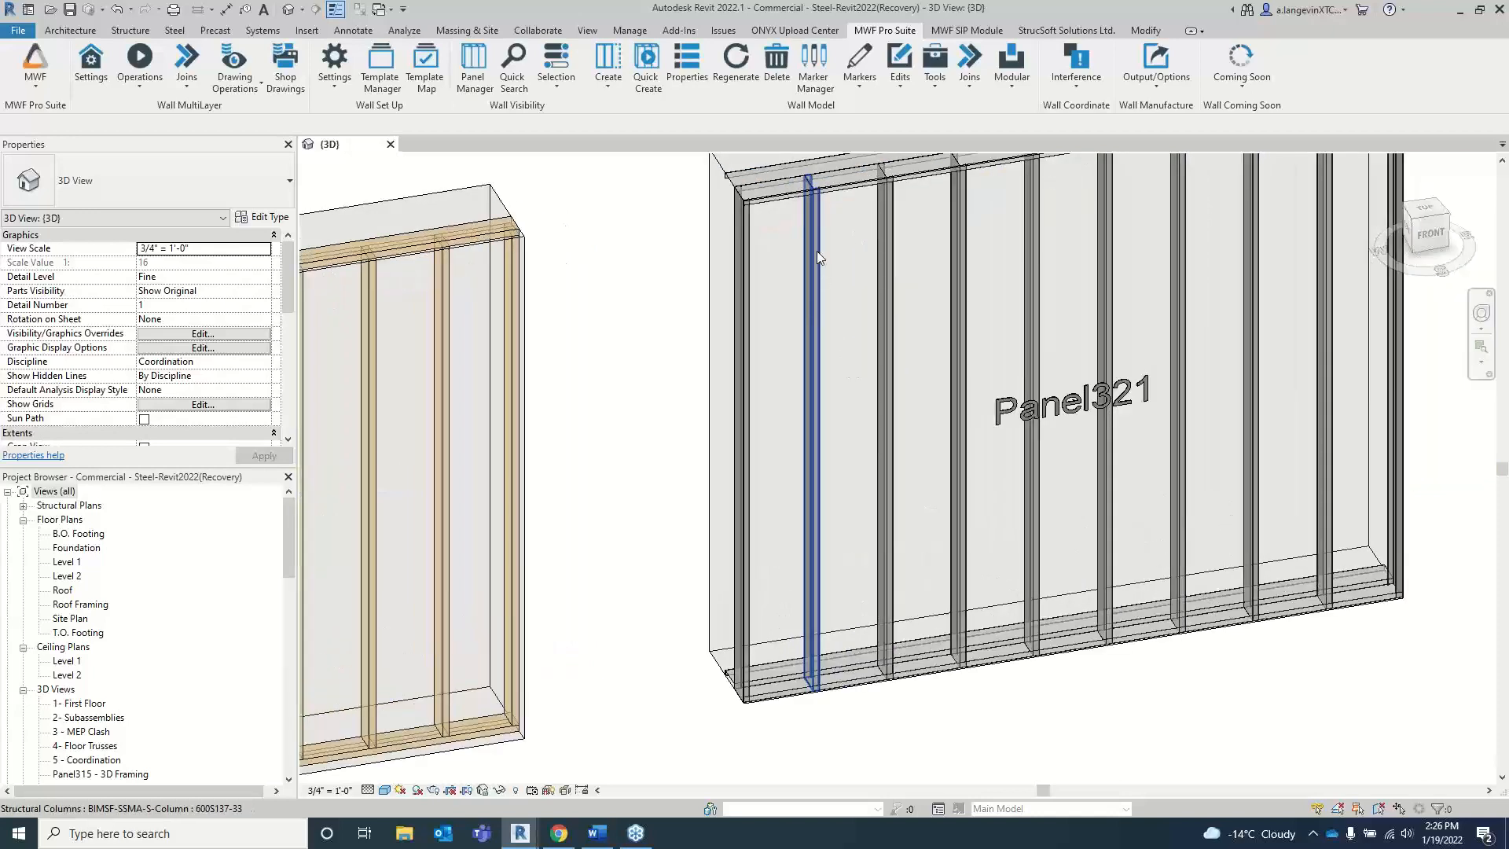
scroll(817, 252, "down", 3)
left_click(817, 248)
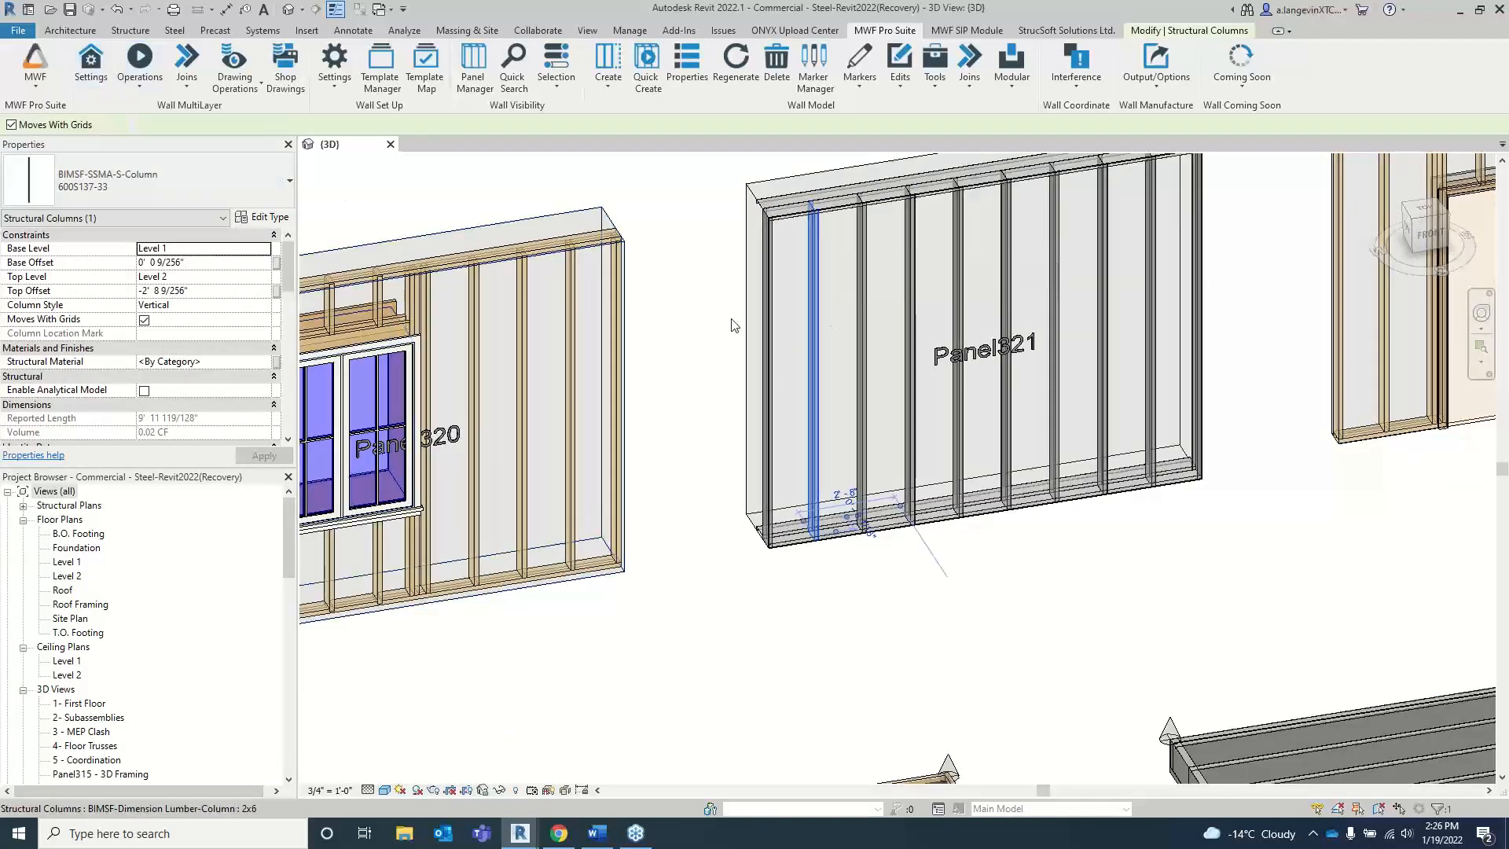
left_click(135, 87)
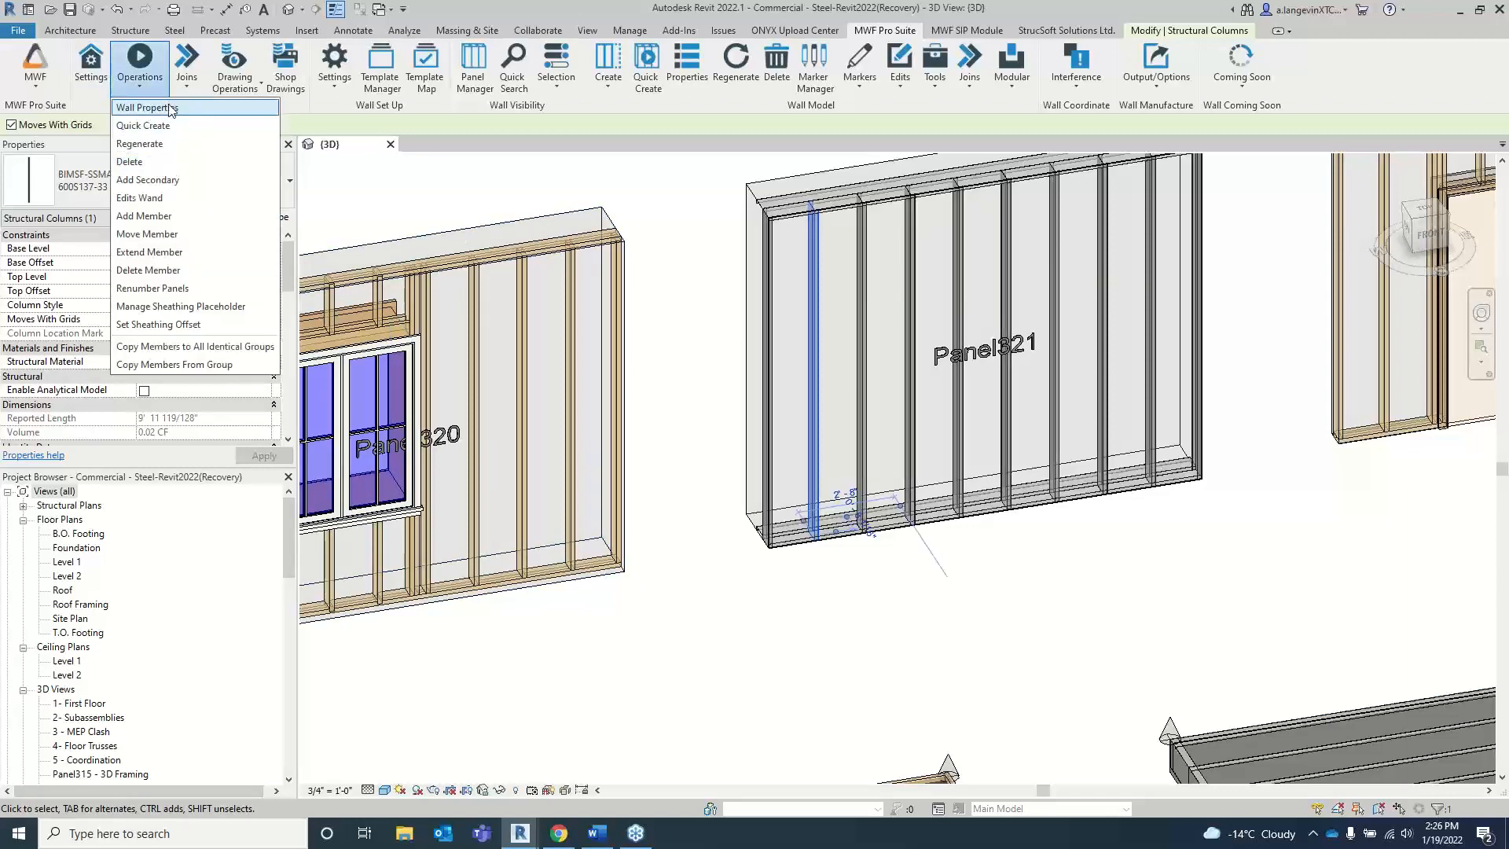
left_click(169, 109)
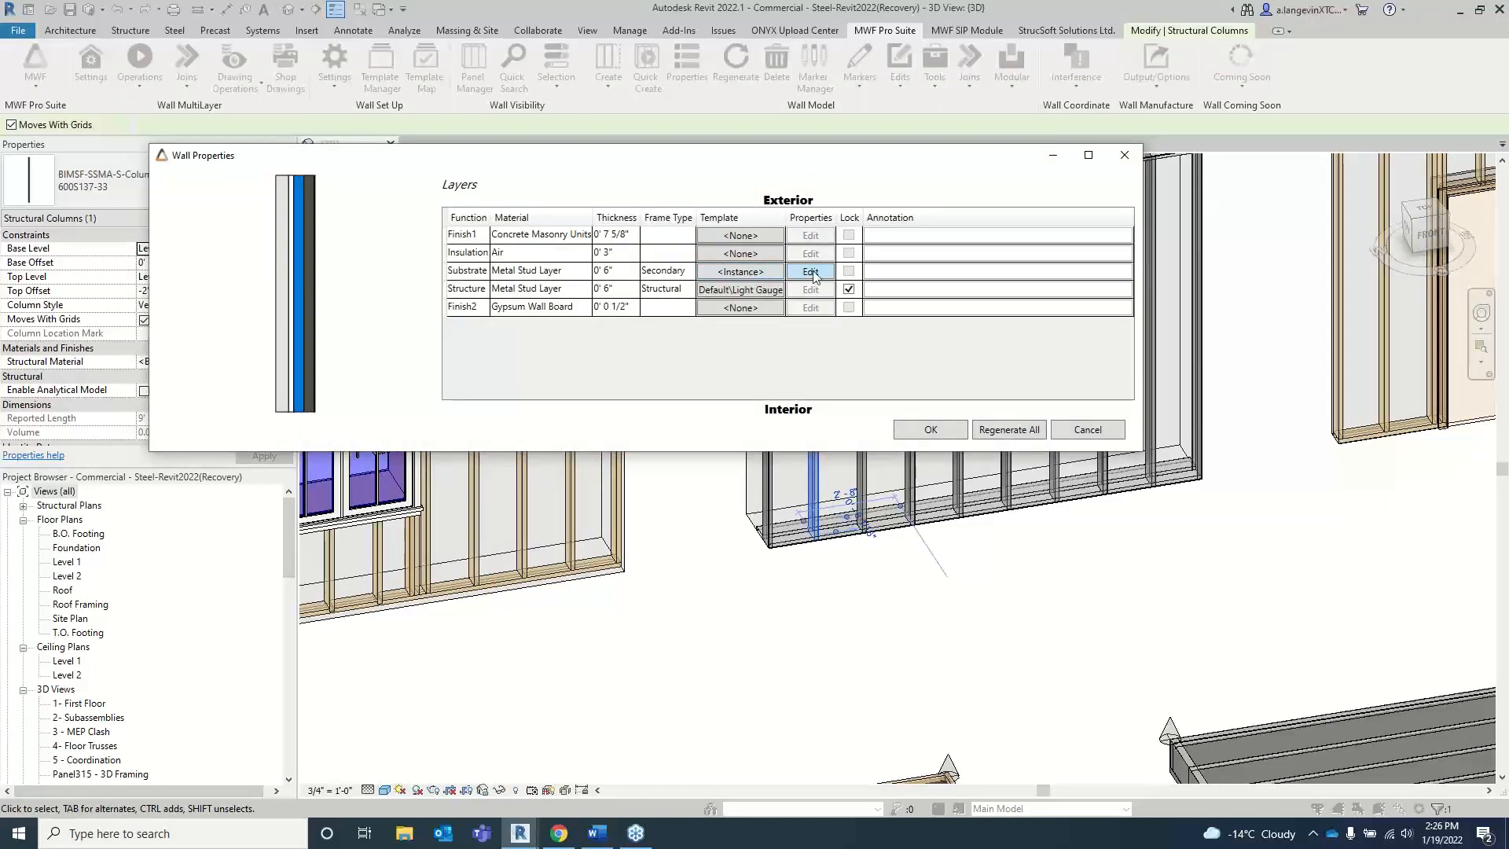
left_click(812, 272)
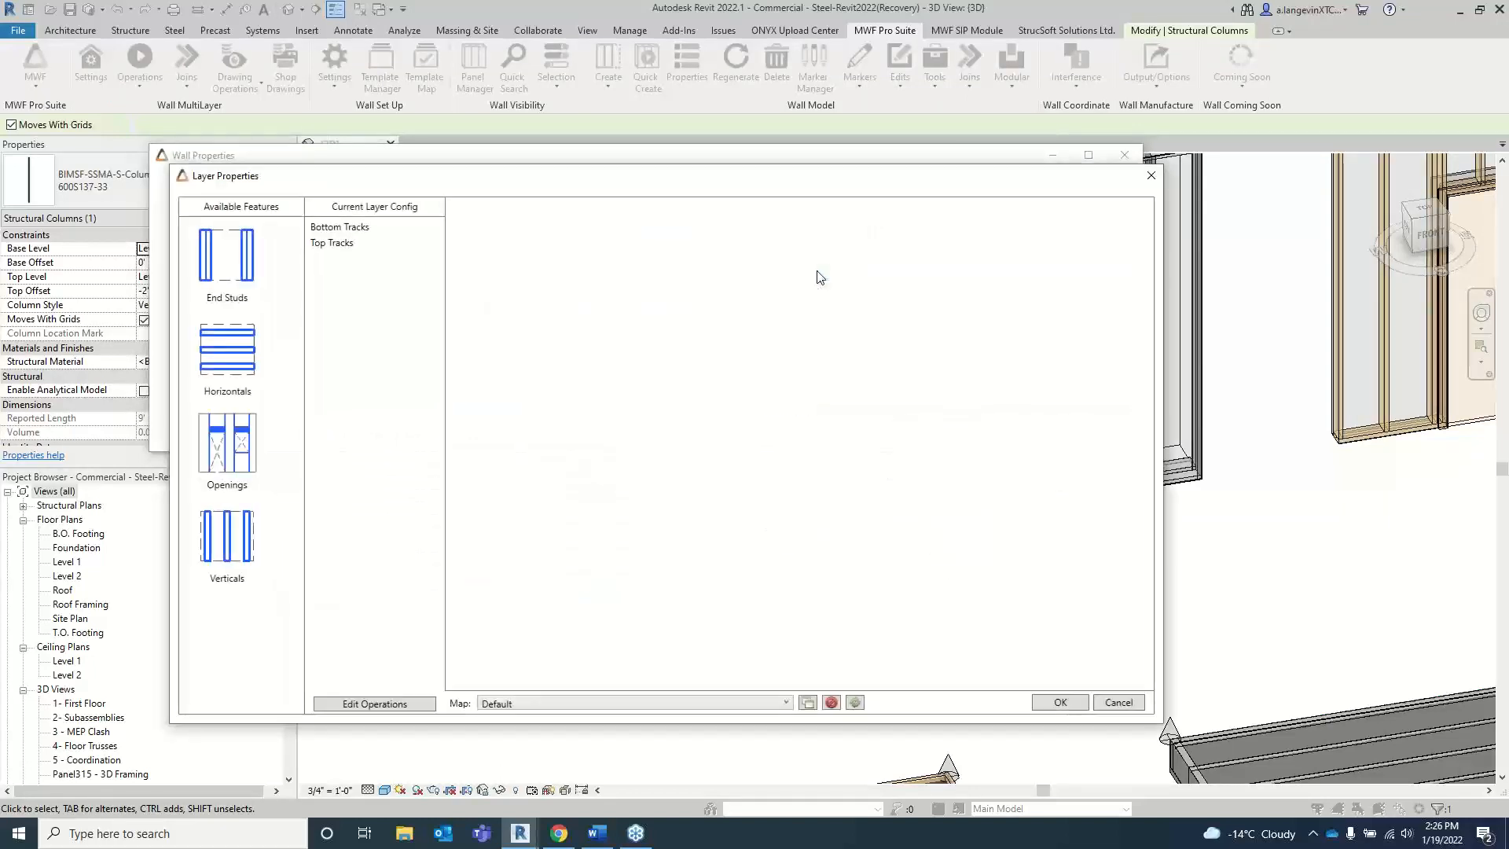
left_click_drag(391, 182, 621, 199)
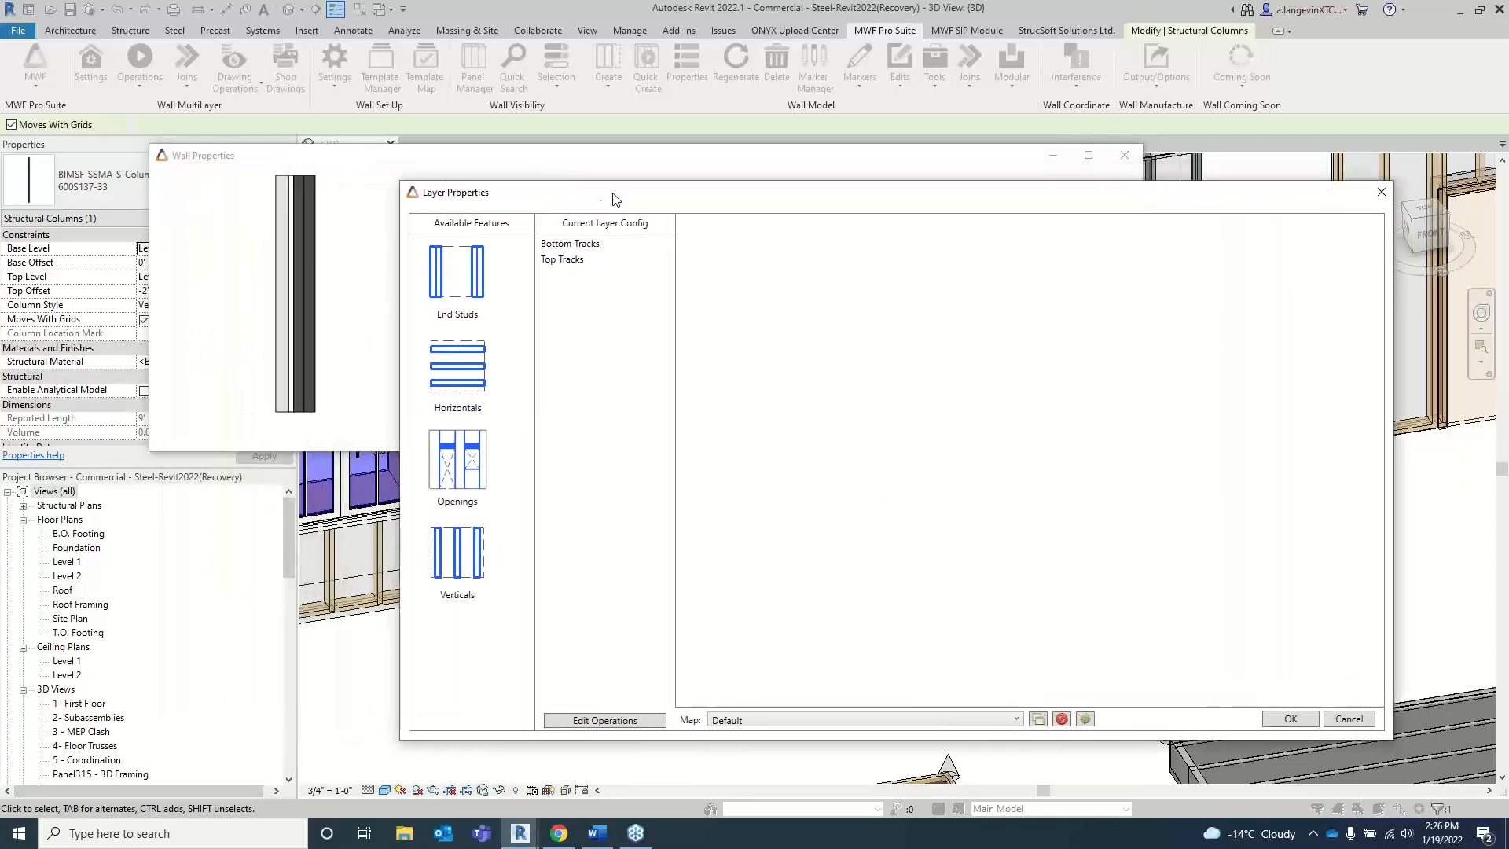
Step: Remove the Bottom Tracks and Top Tracks from the Substrate layer configuration and add both features back
left_click_drag(572, 250, 458, 637)
left_click(564, 245)
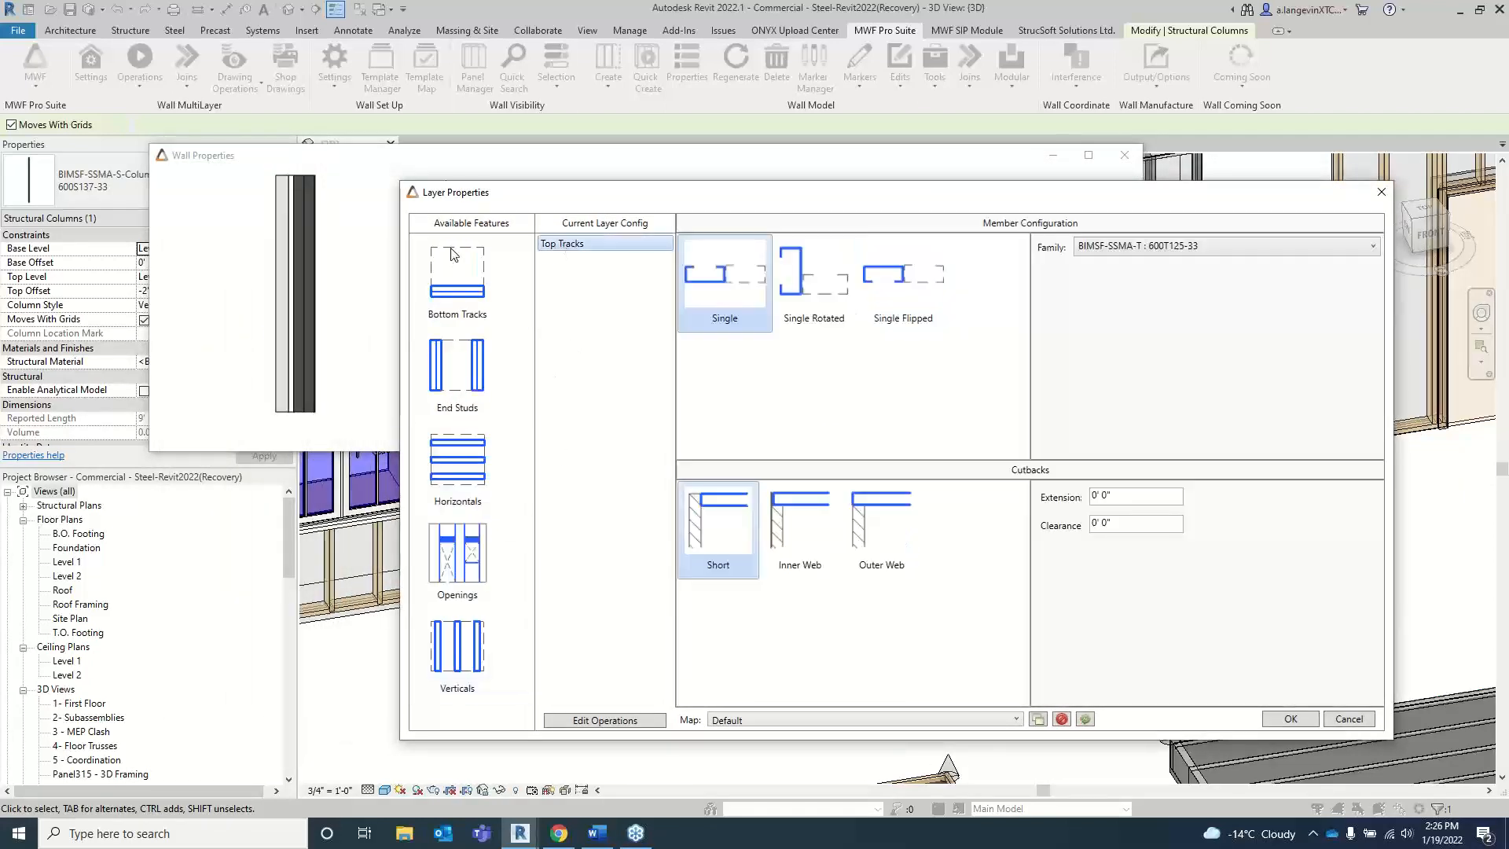
left_click_drag(572, 247, 464, 250)
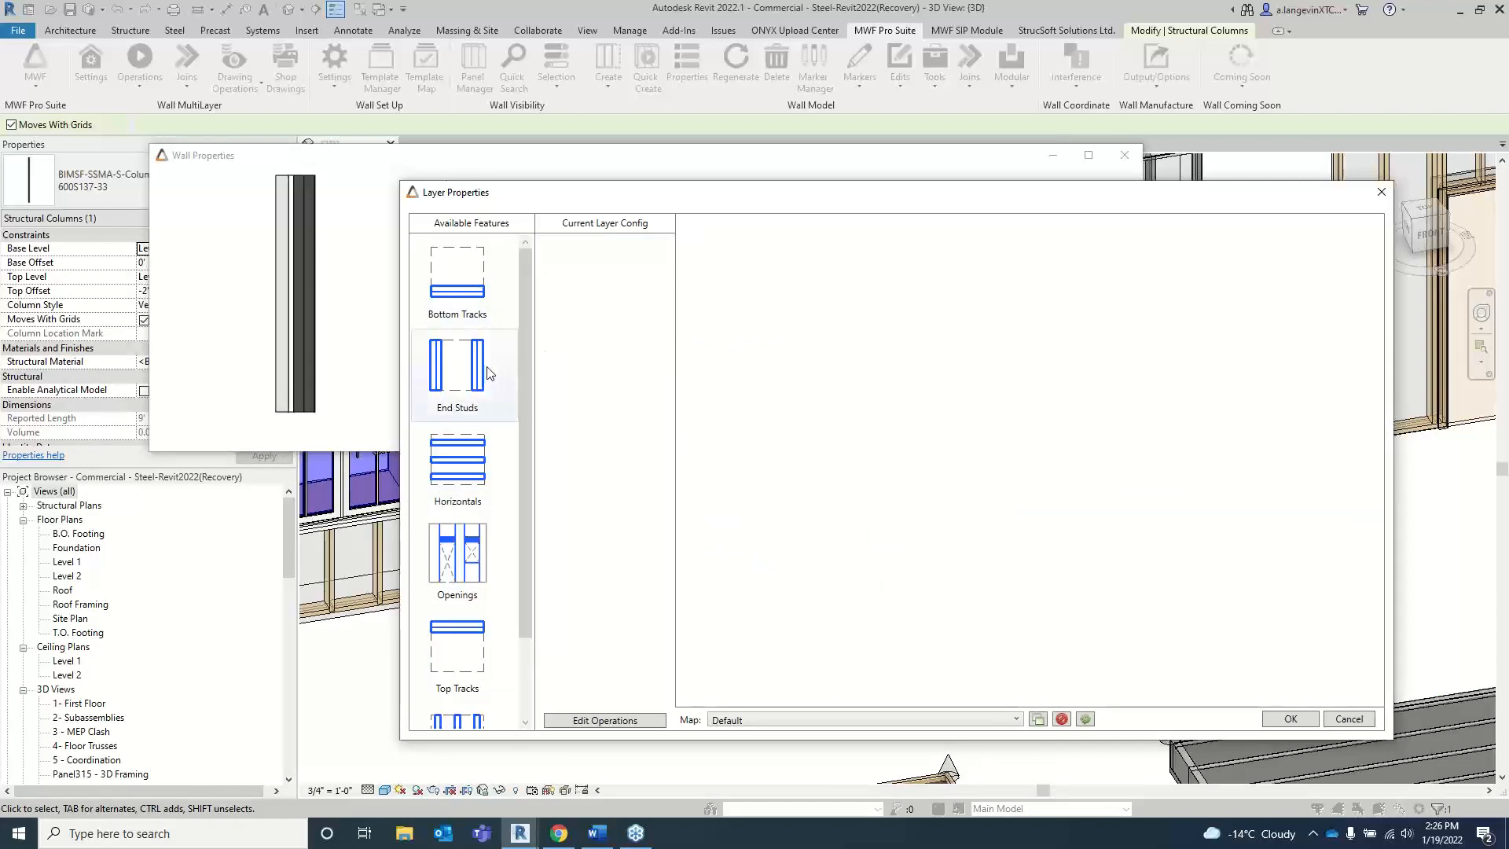
scroll(487, 371, "down", 2)
left_click_drag(487, 534, 611, 325)
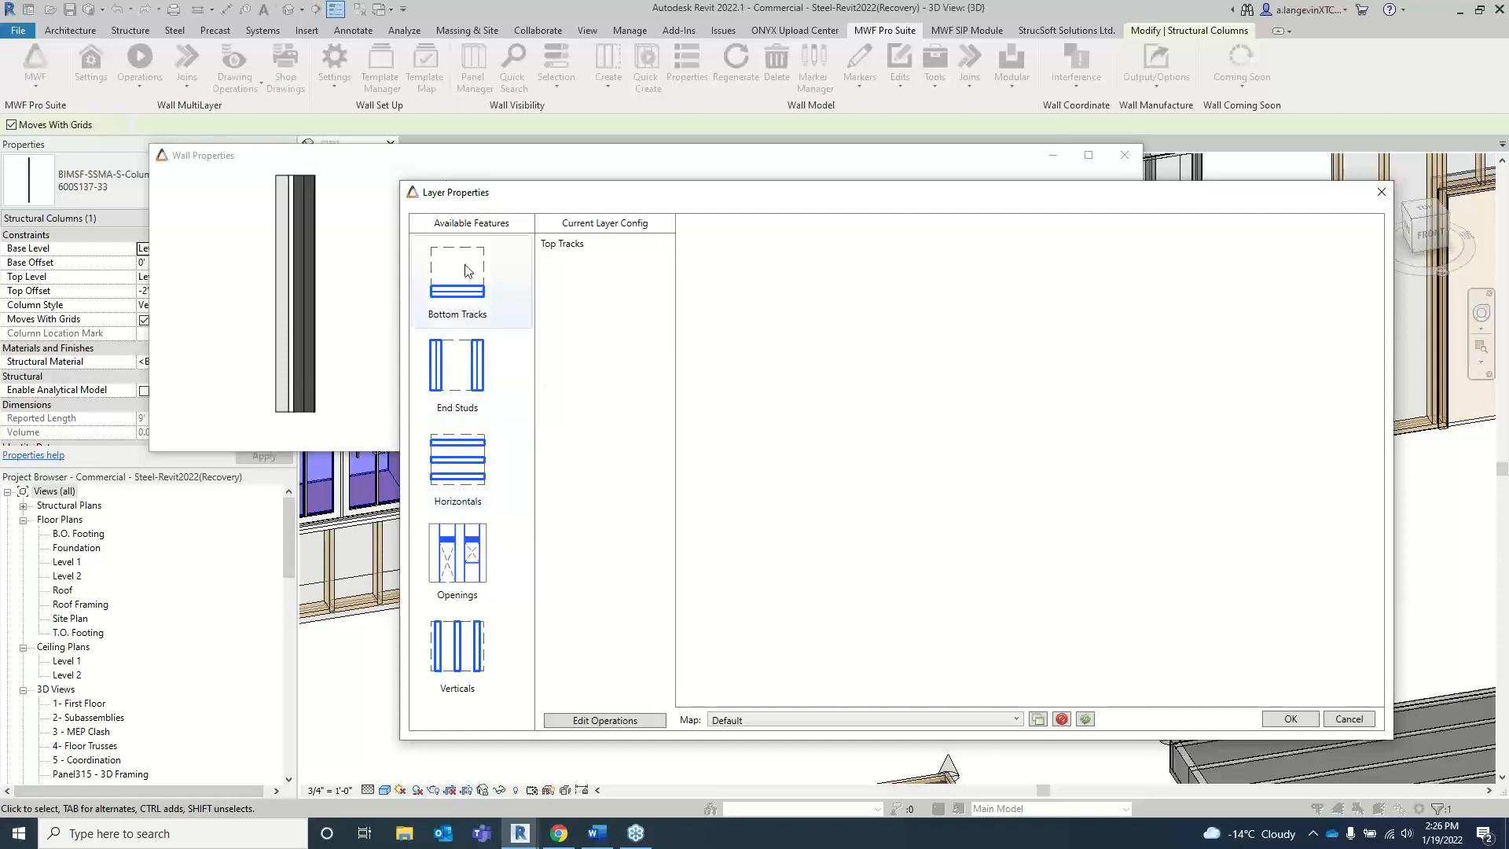
left_click_drag(467, 276, 586, 252)
Step: Compare the Single and Single Flipped member configurations for the Bottom Tracks, leaving Single Flipped selected
left_click(586, 247)
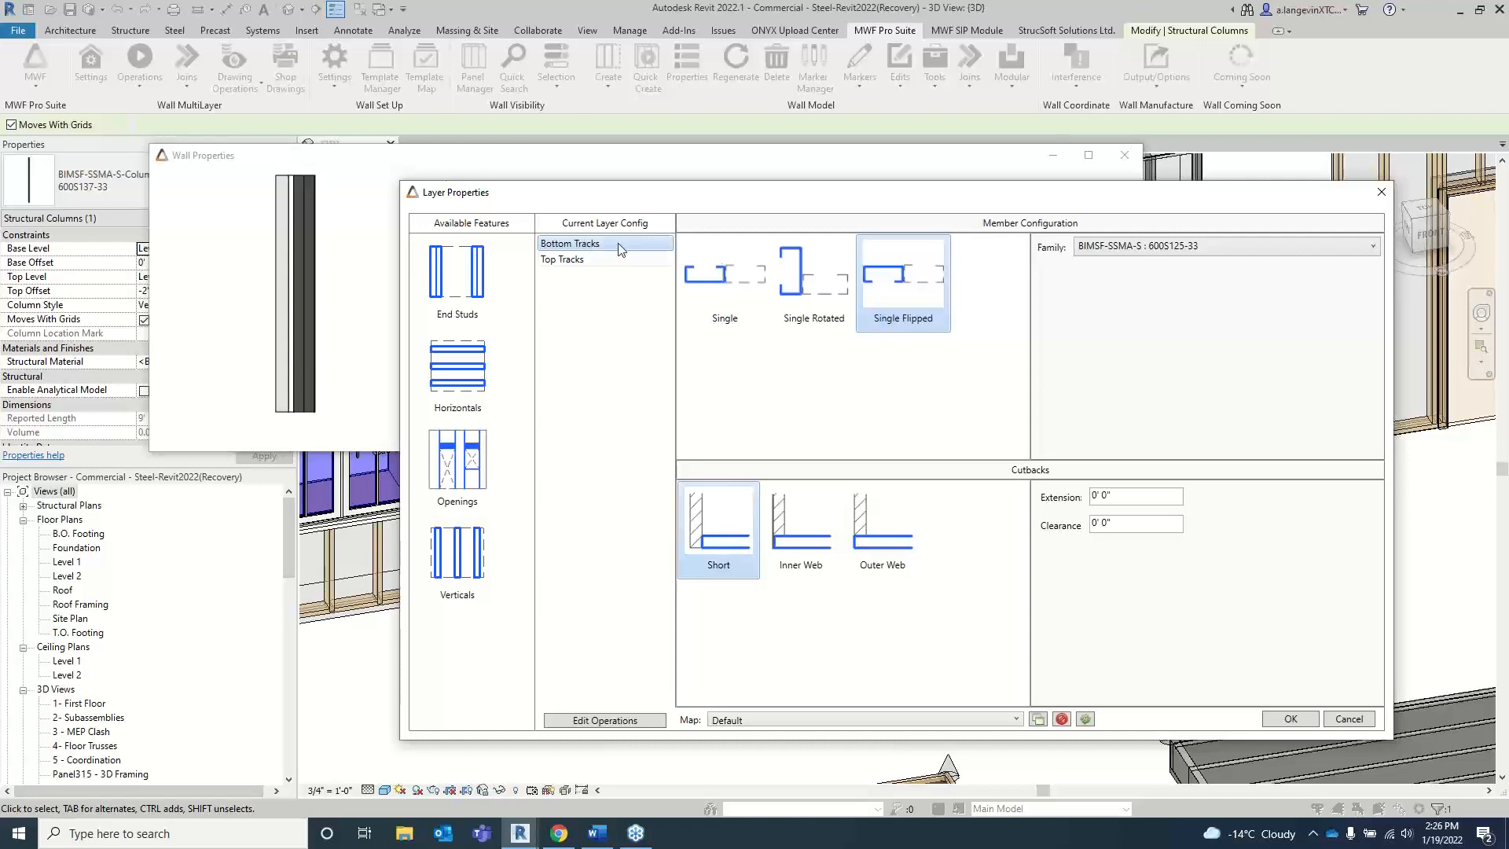
left_click(719, 279)
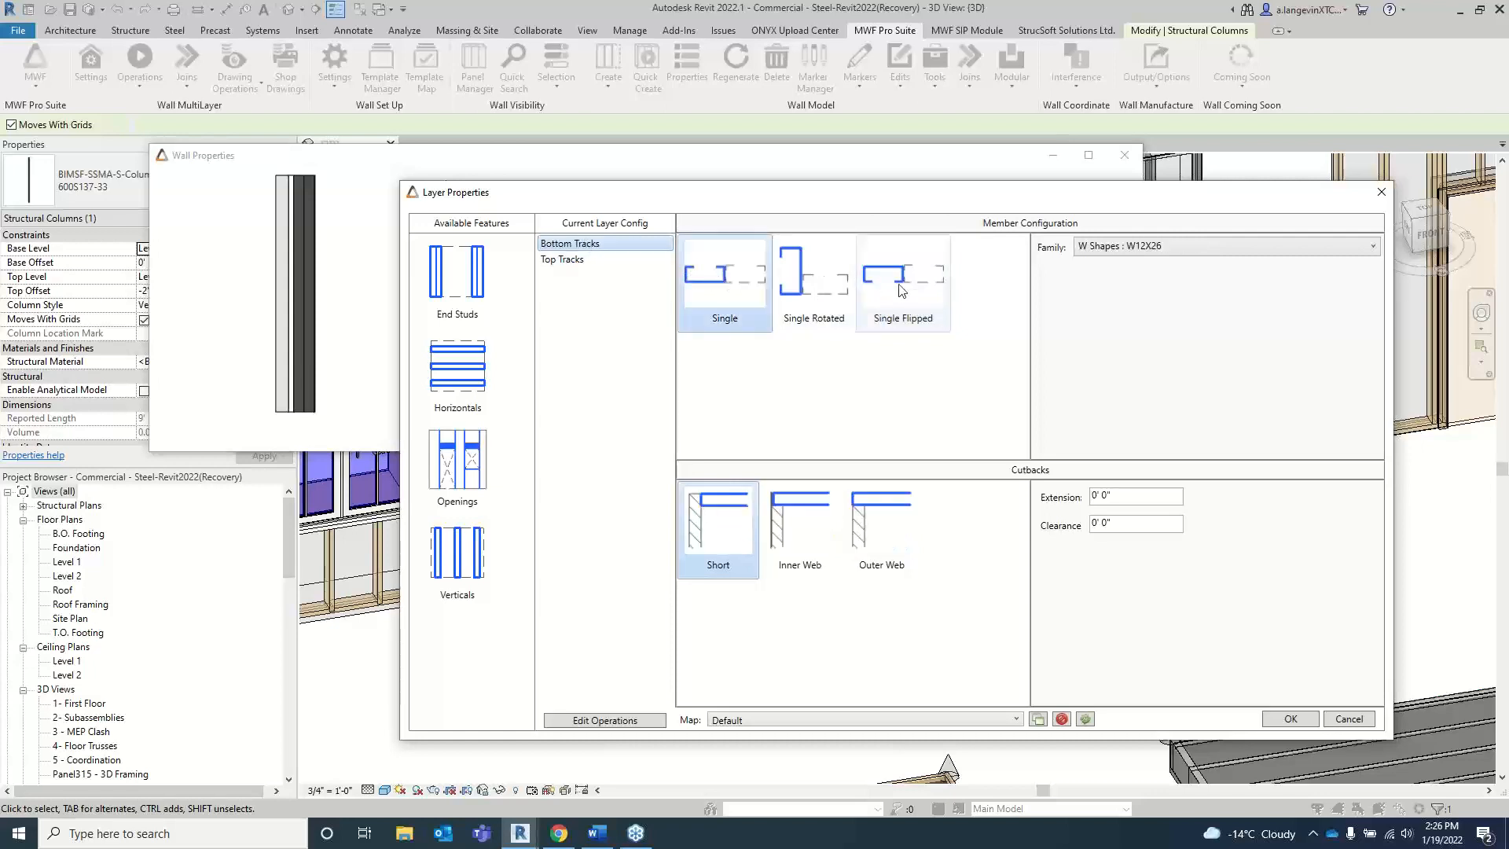
left_click(903, 276)
left_click(719, 280)
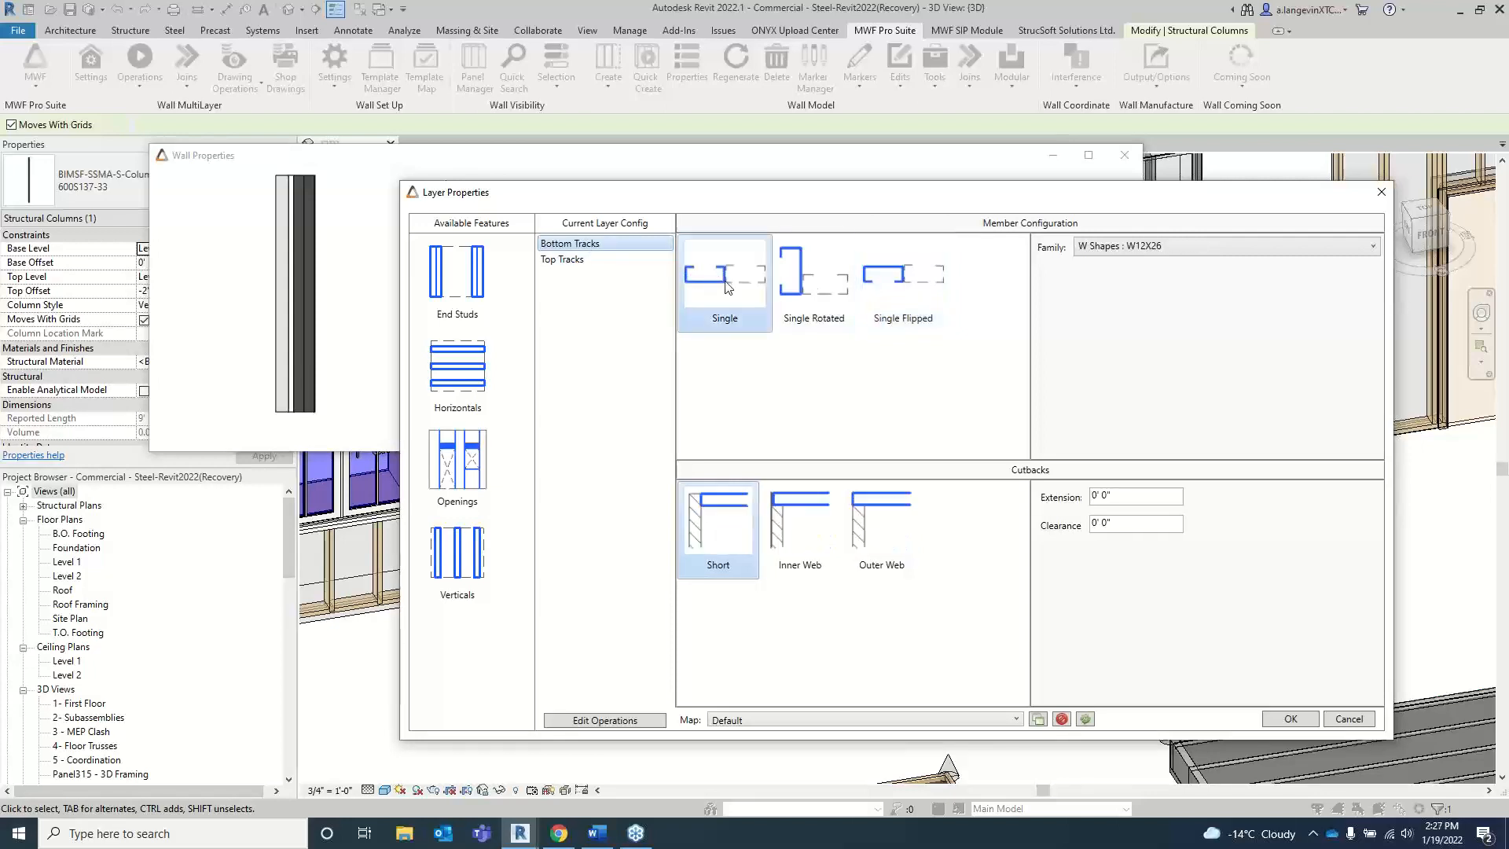
left_click(924, 284)
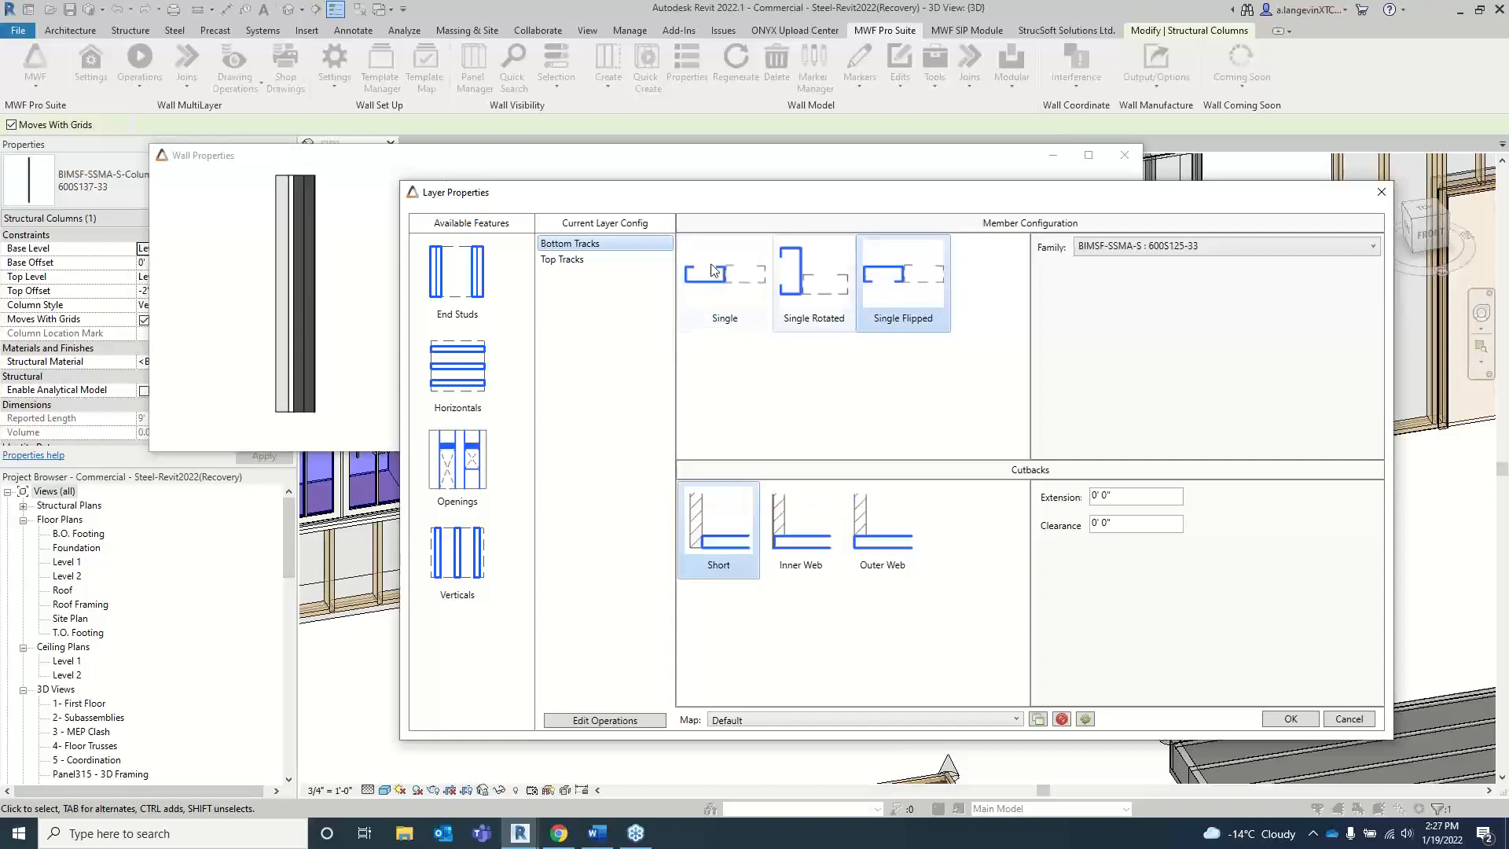
Step: Set the Top Tracks to Single Flipped with the family BIMSF-SSMA-T : 600T125-33
left_click(580, 260)
left_click(906, 284)
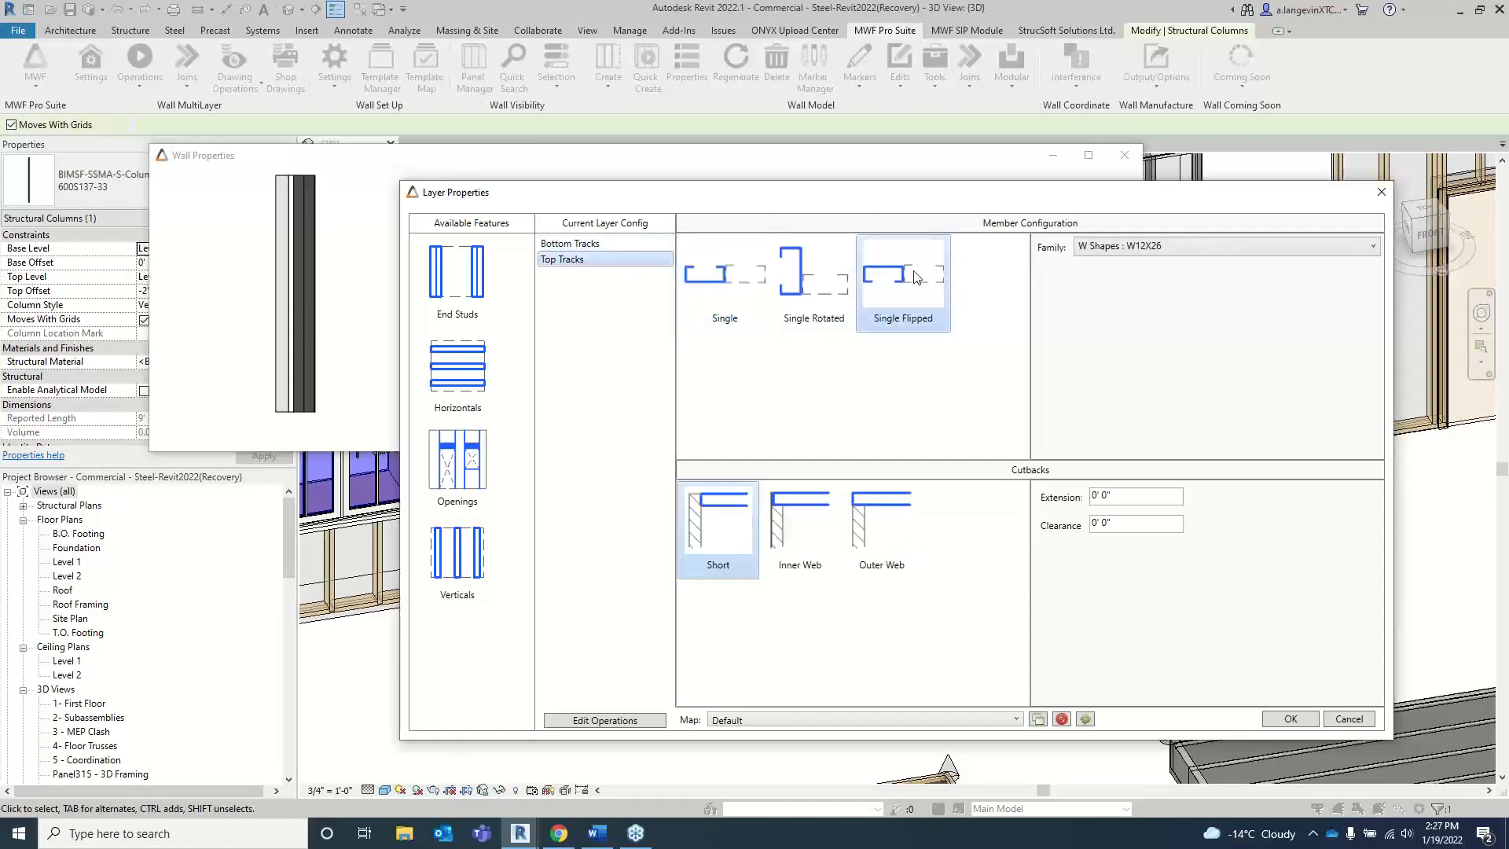
left_click(1186, 245)
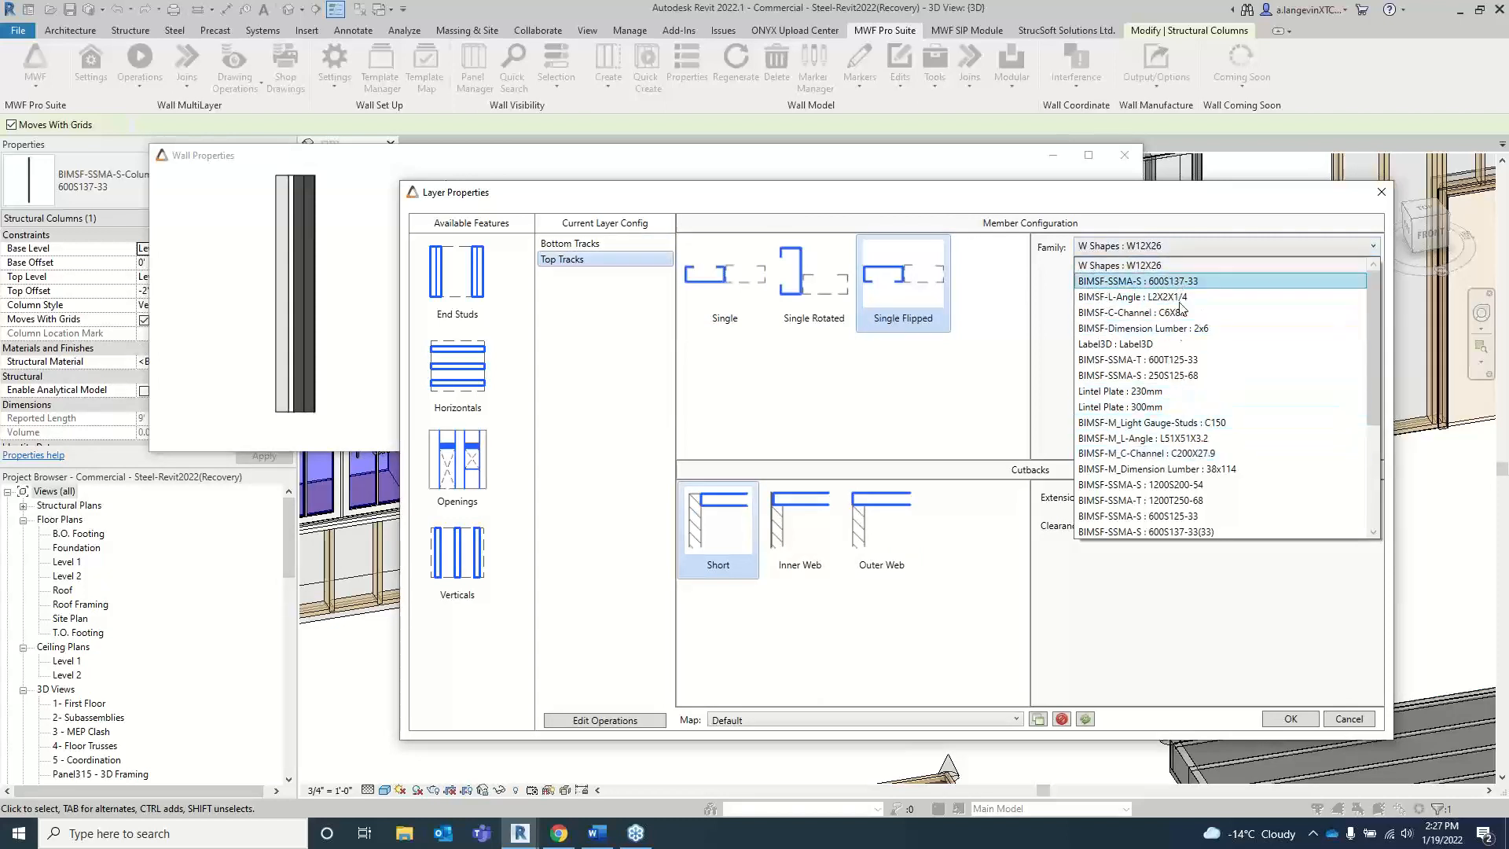
left_click(1148, 359)
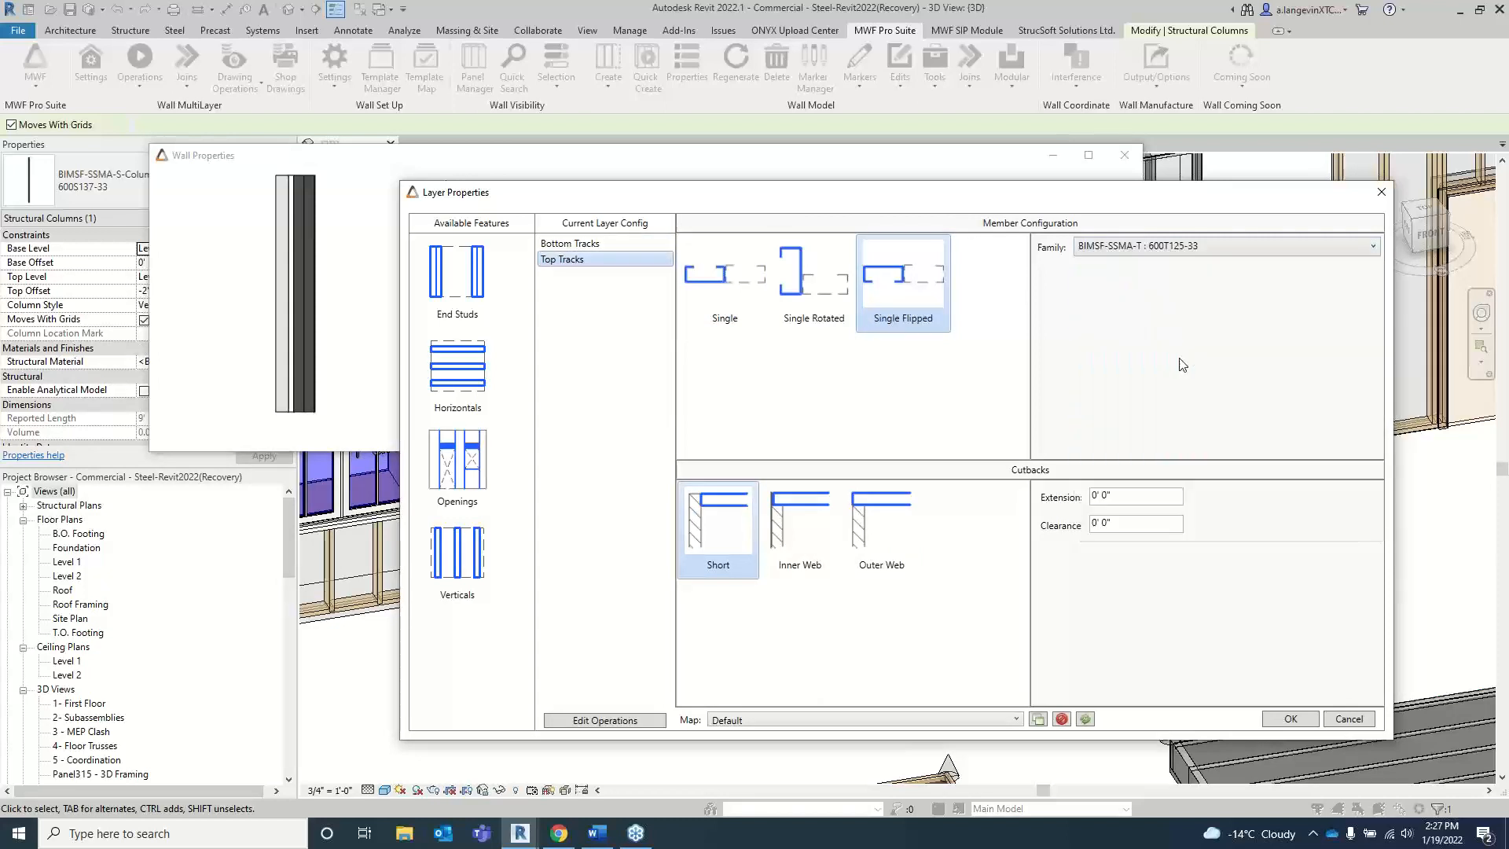
Step: Set the Bottom Tracks family to BIMSF-SSMA-T : 600T125-33(33) and apply the wall properties to Panel321
left_click(632, 244)
left_click(1148, 246)
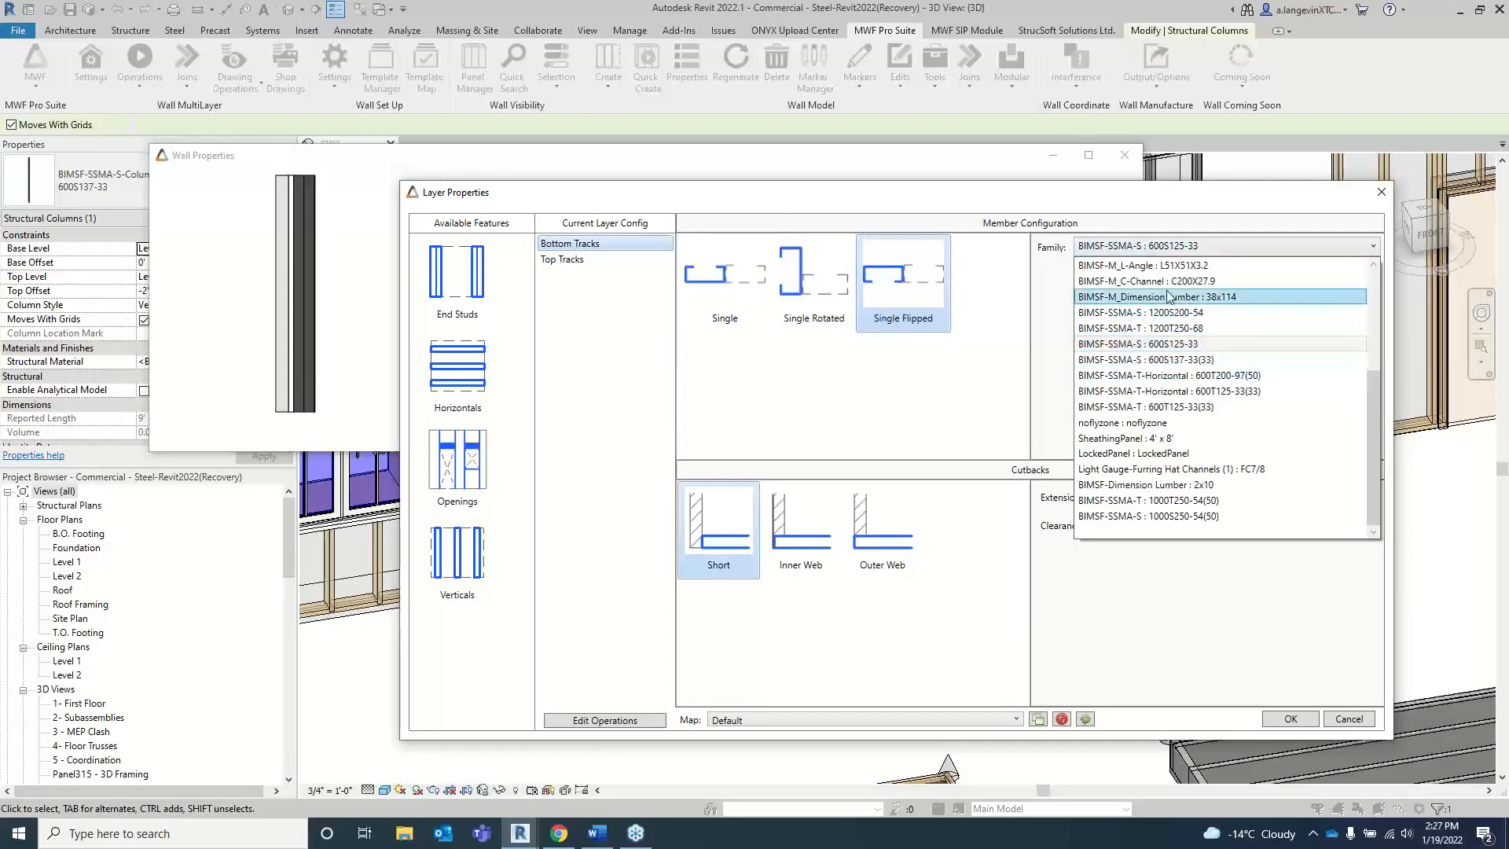
left_click(1171, 406)
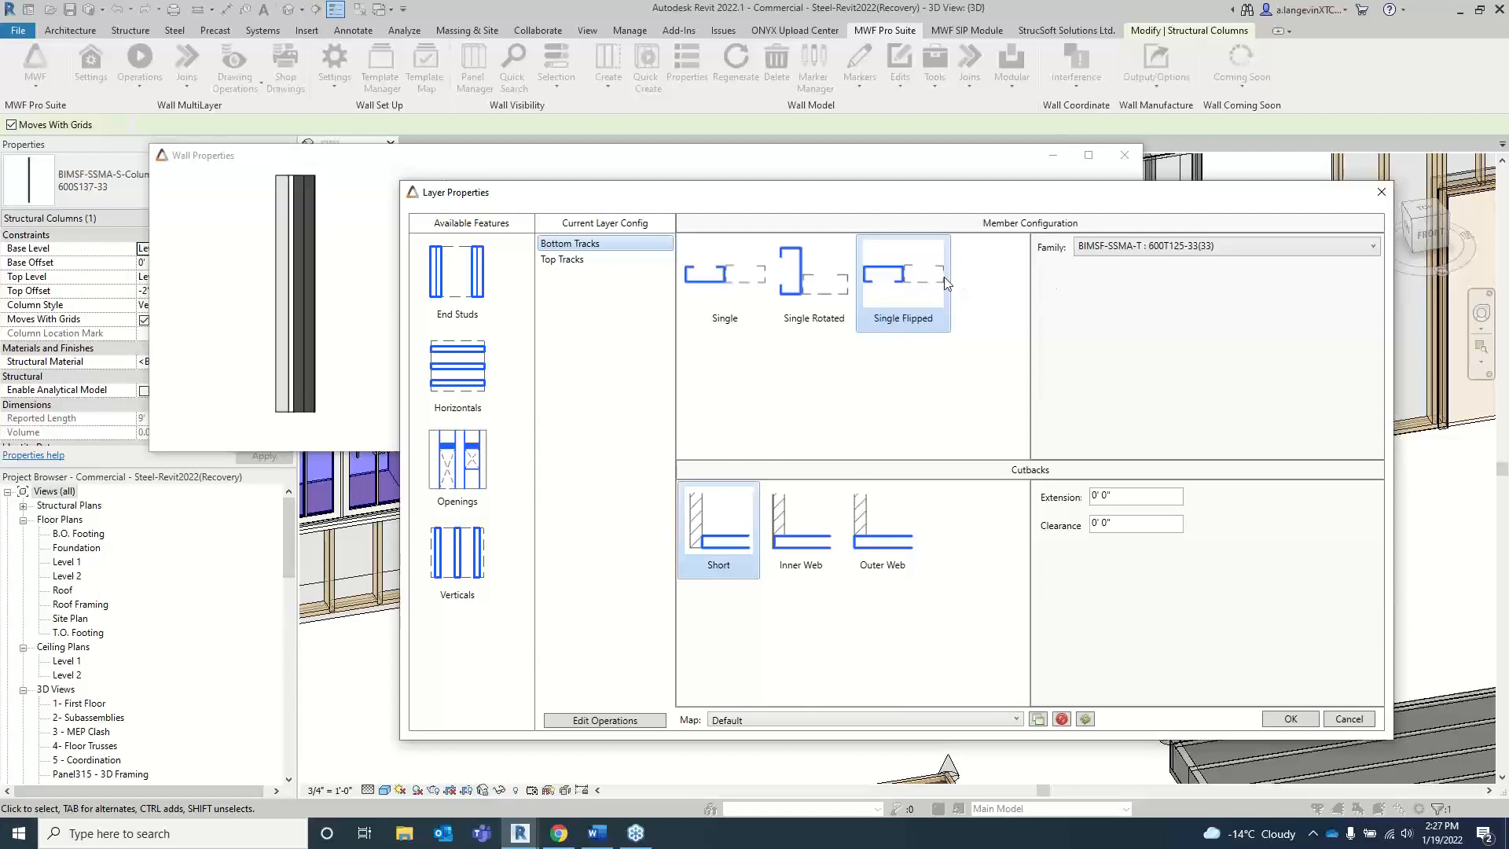
left_click(1293, 717)
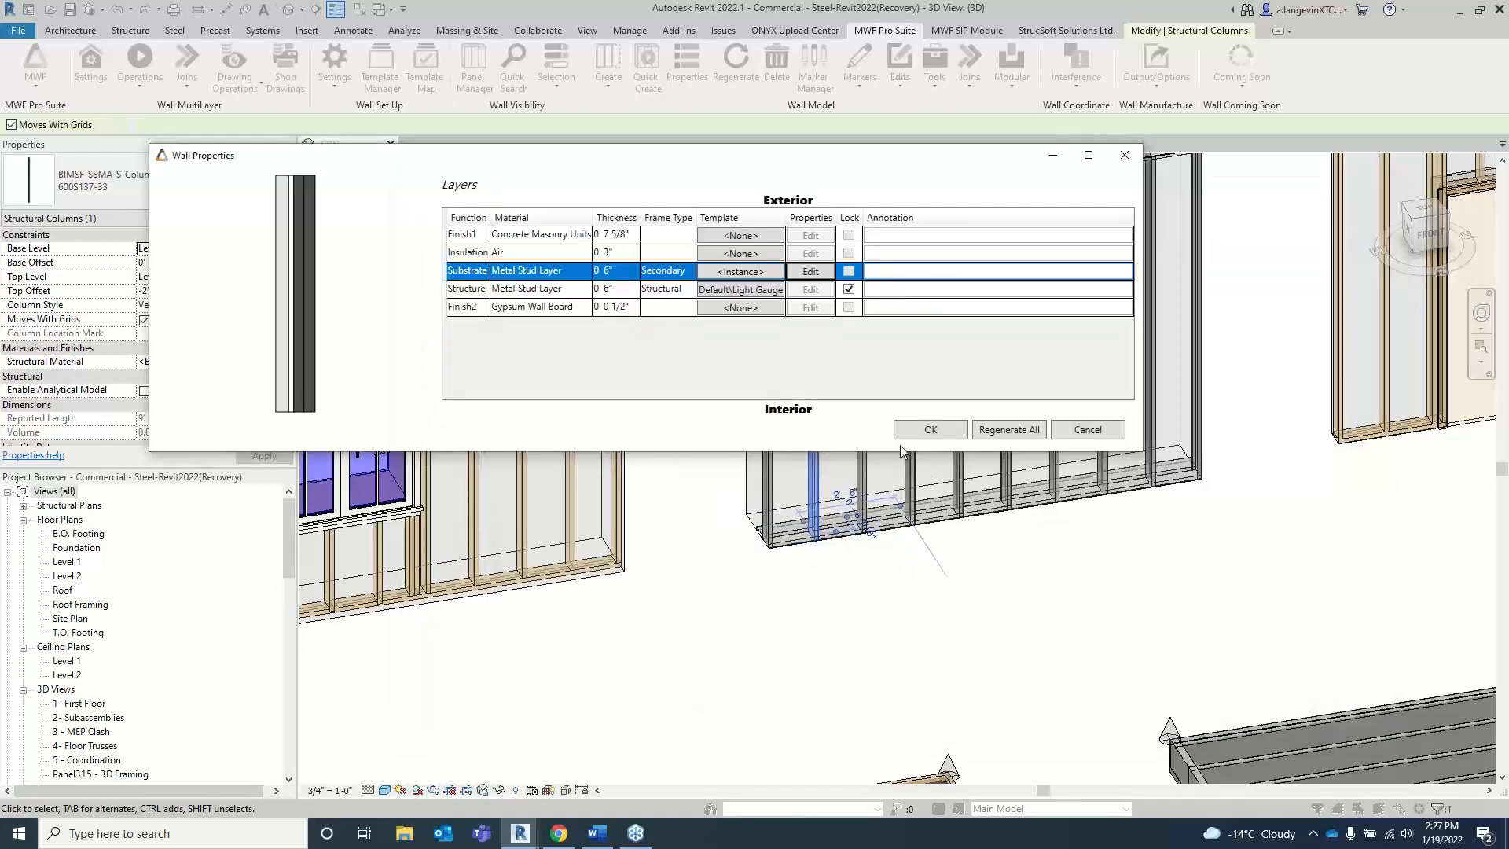
left_click(939, 434)
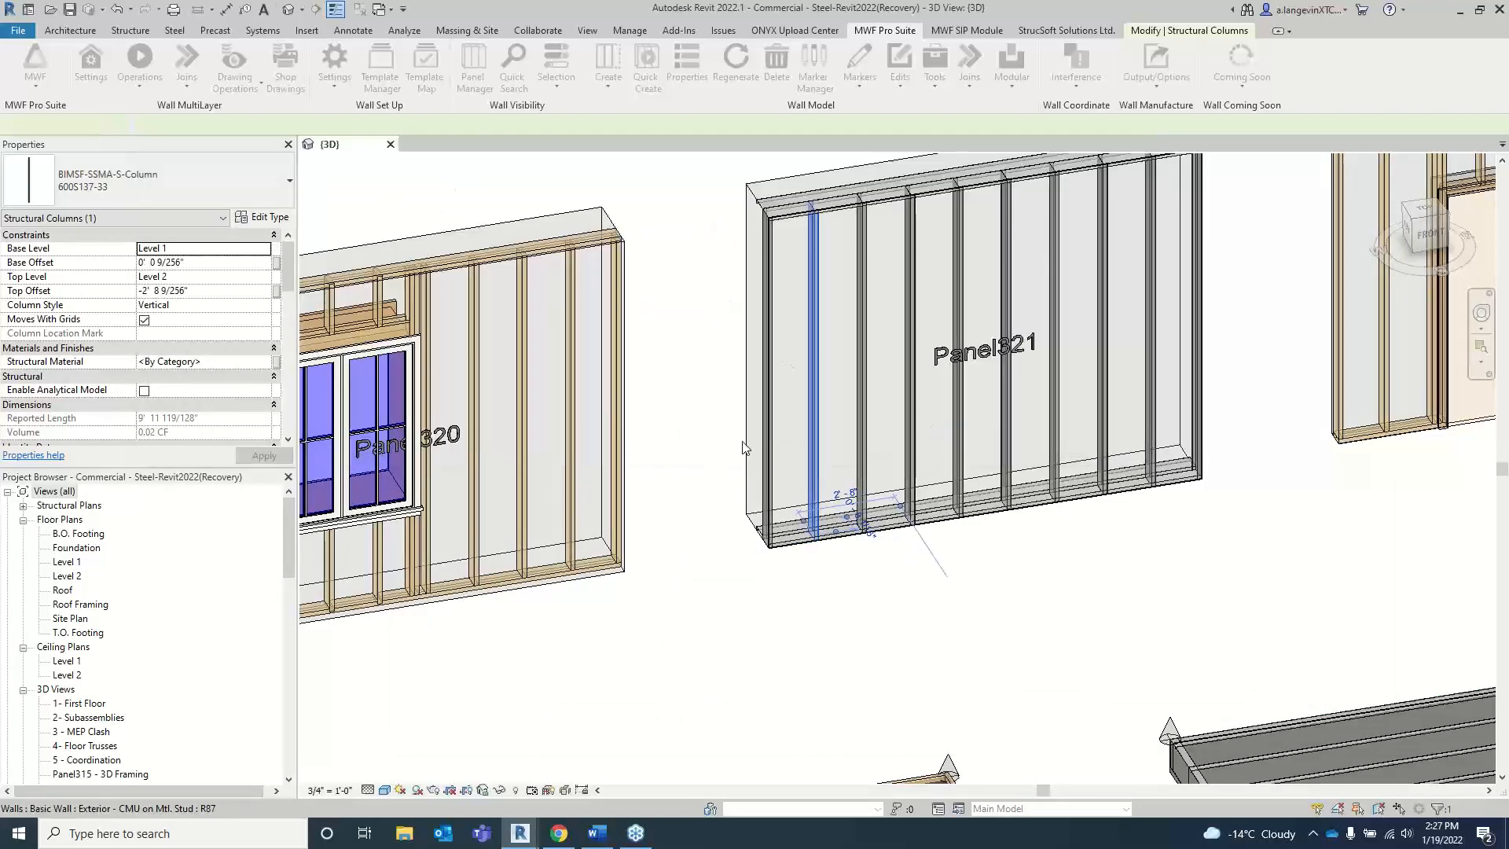
Step: Inspect the orientation of the secondary layer's bottom track at the lower end of Panel321
scroll(715, 413, "up", 5)
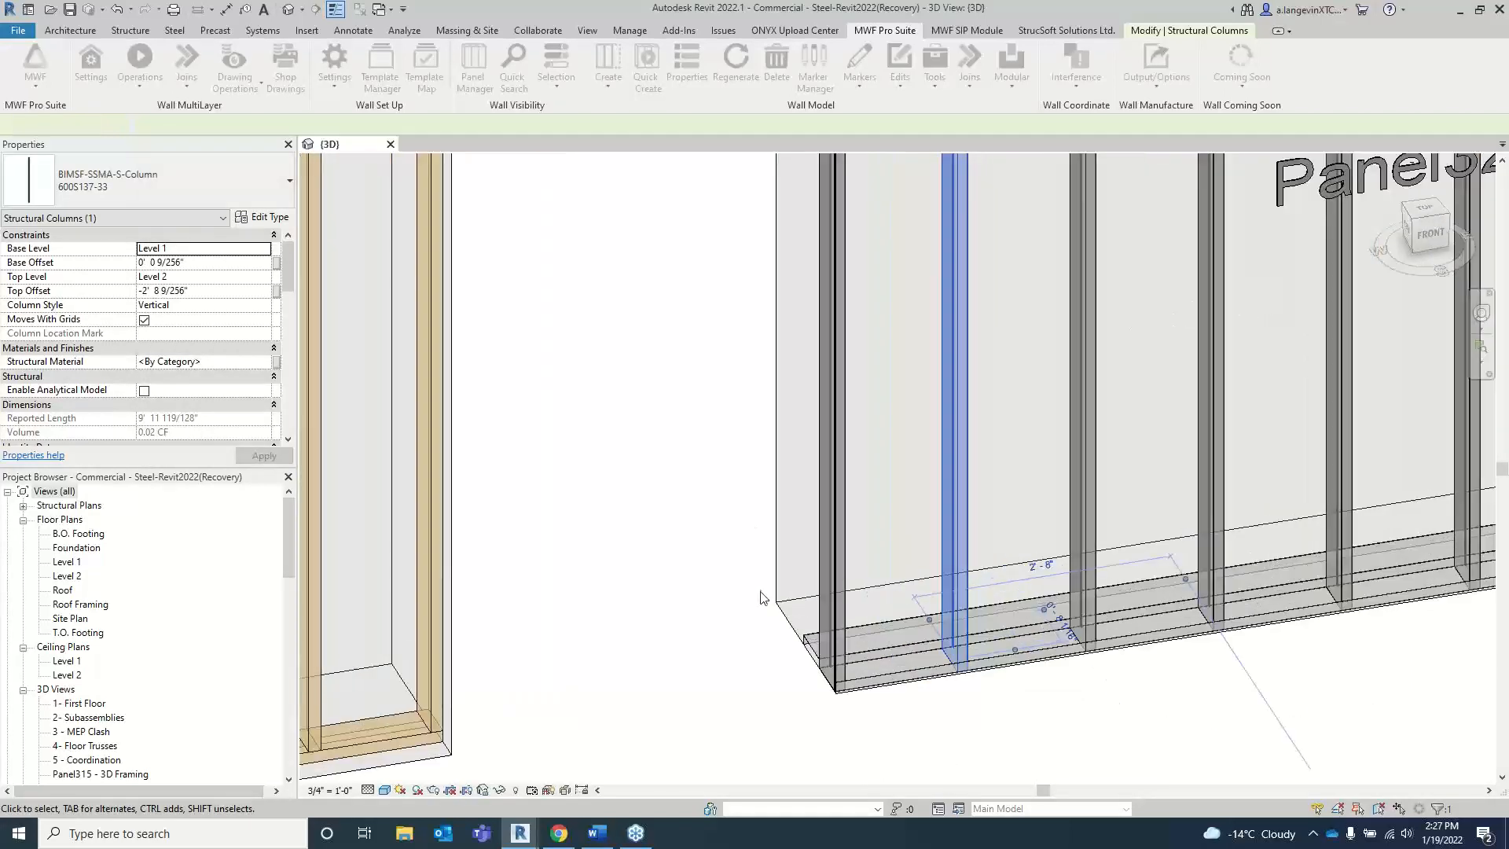
scroll(761, 597, "up", 5)
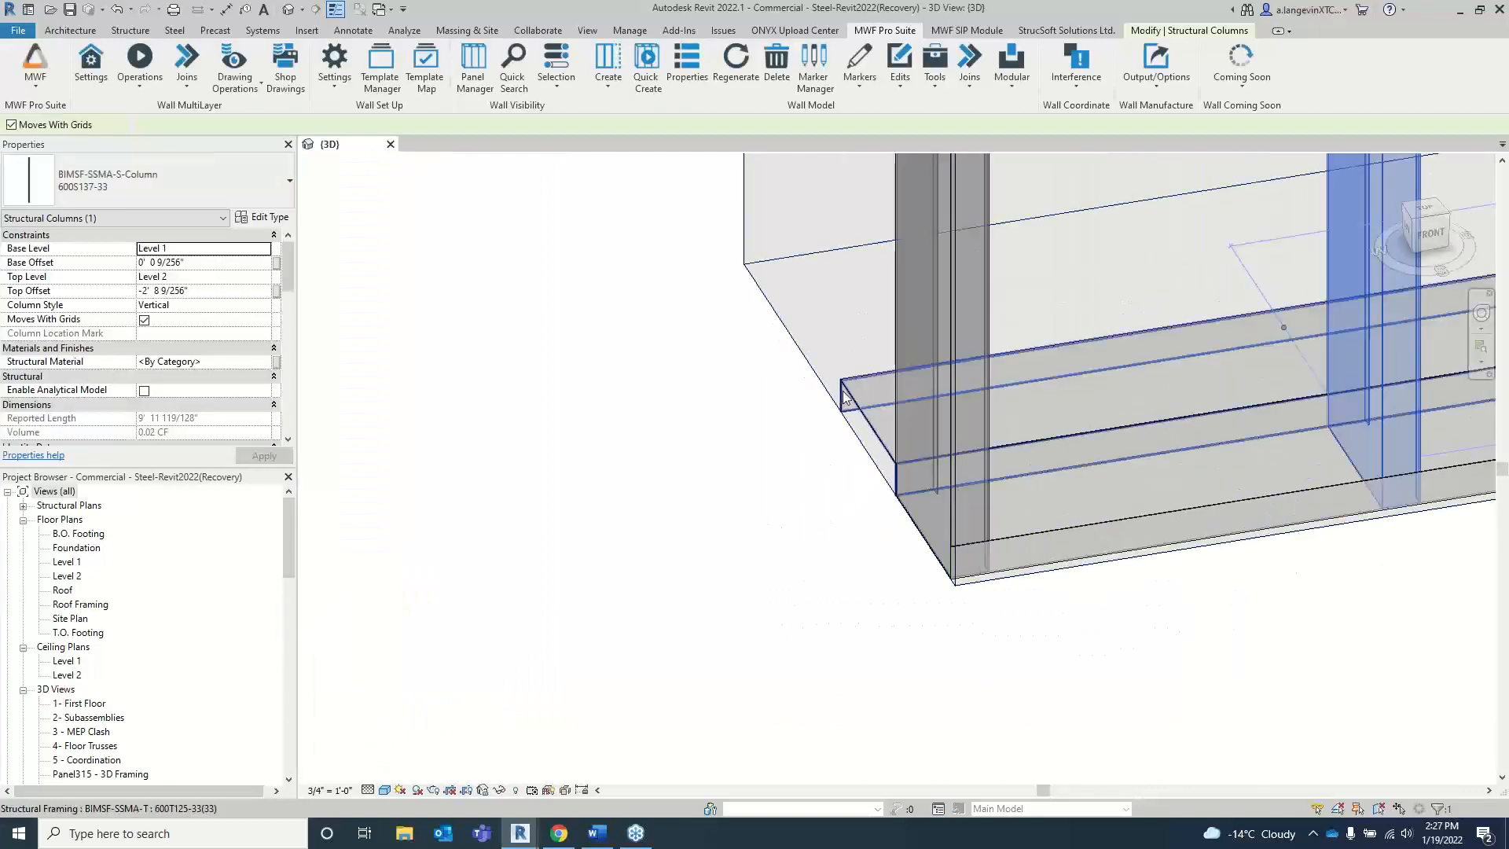
left_click(843, 398)
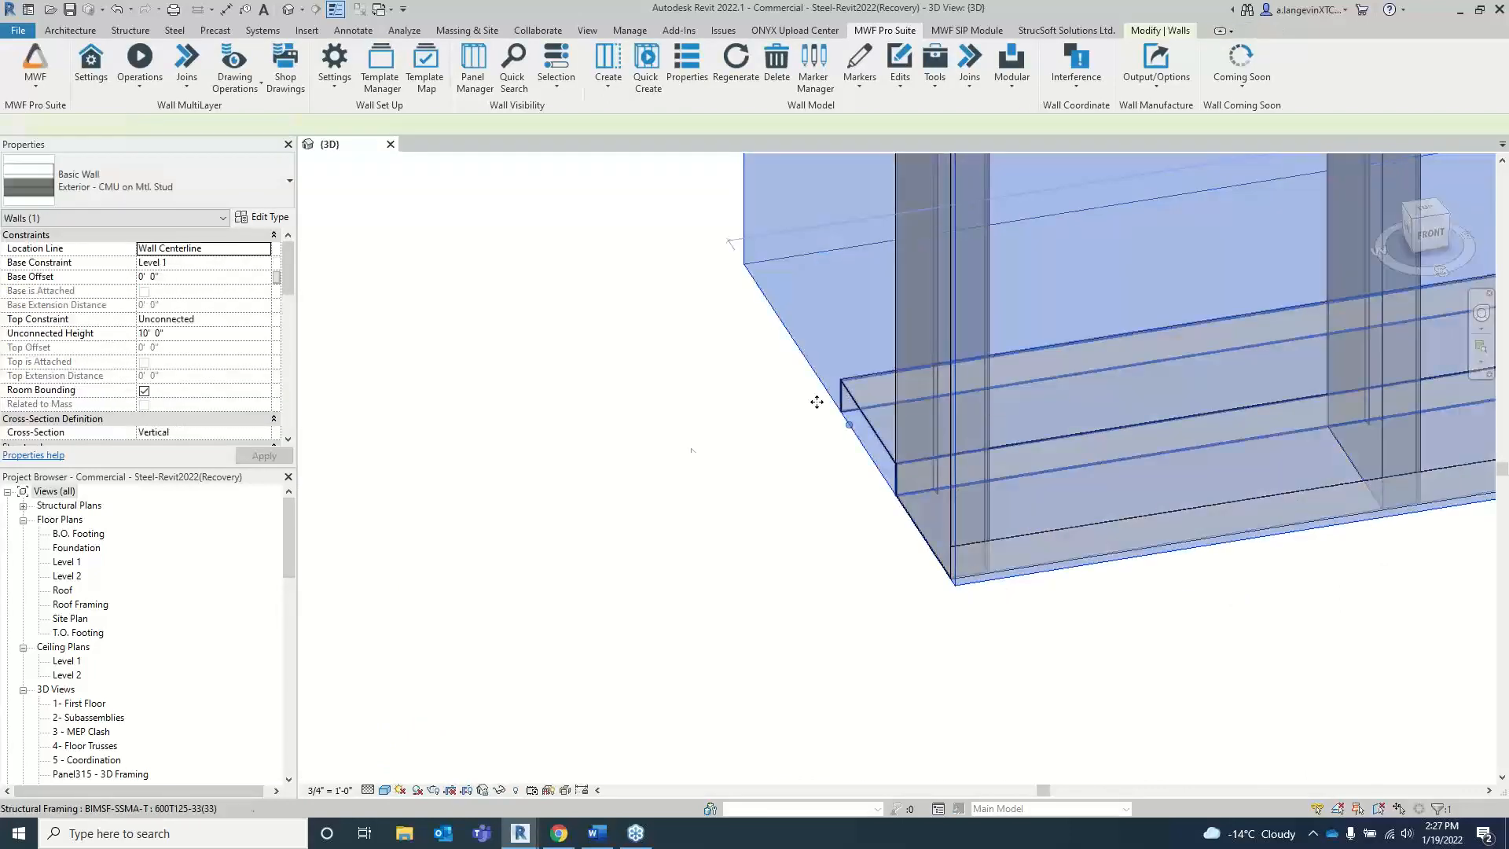
left_click(853, 420)
scroll(804, 442, "up", 3)
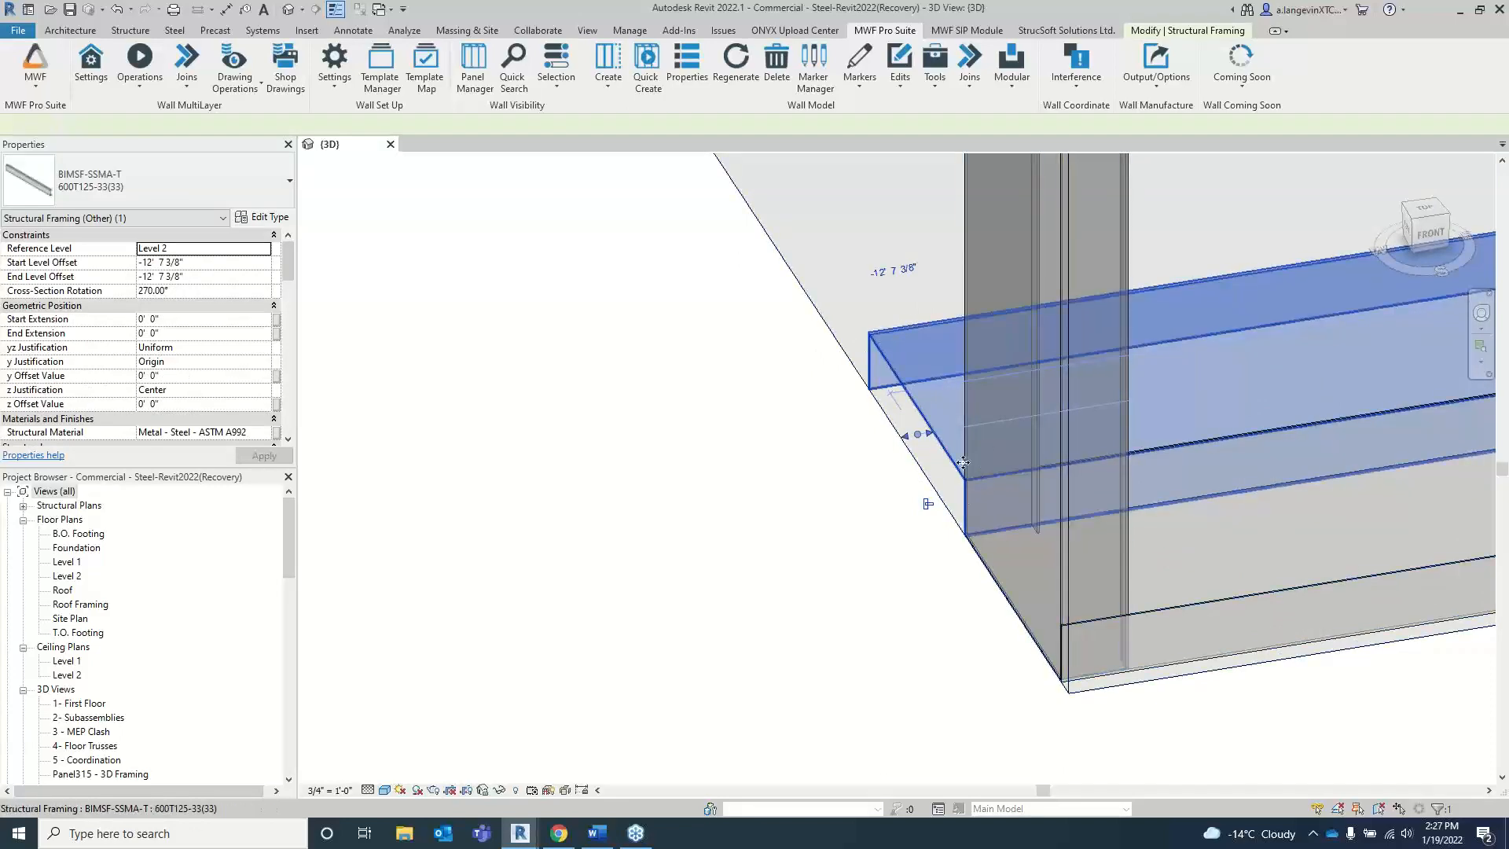
scroll(774, 434, "down", 2)
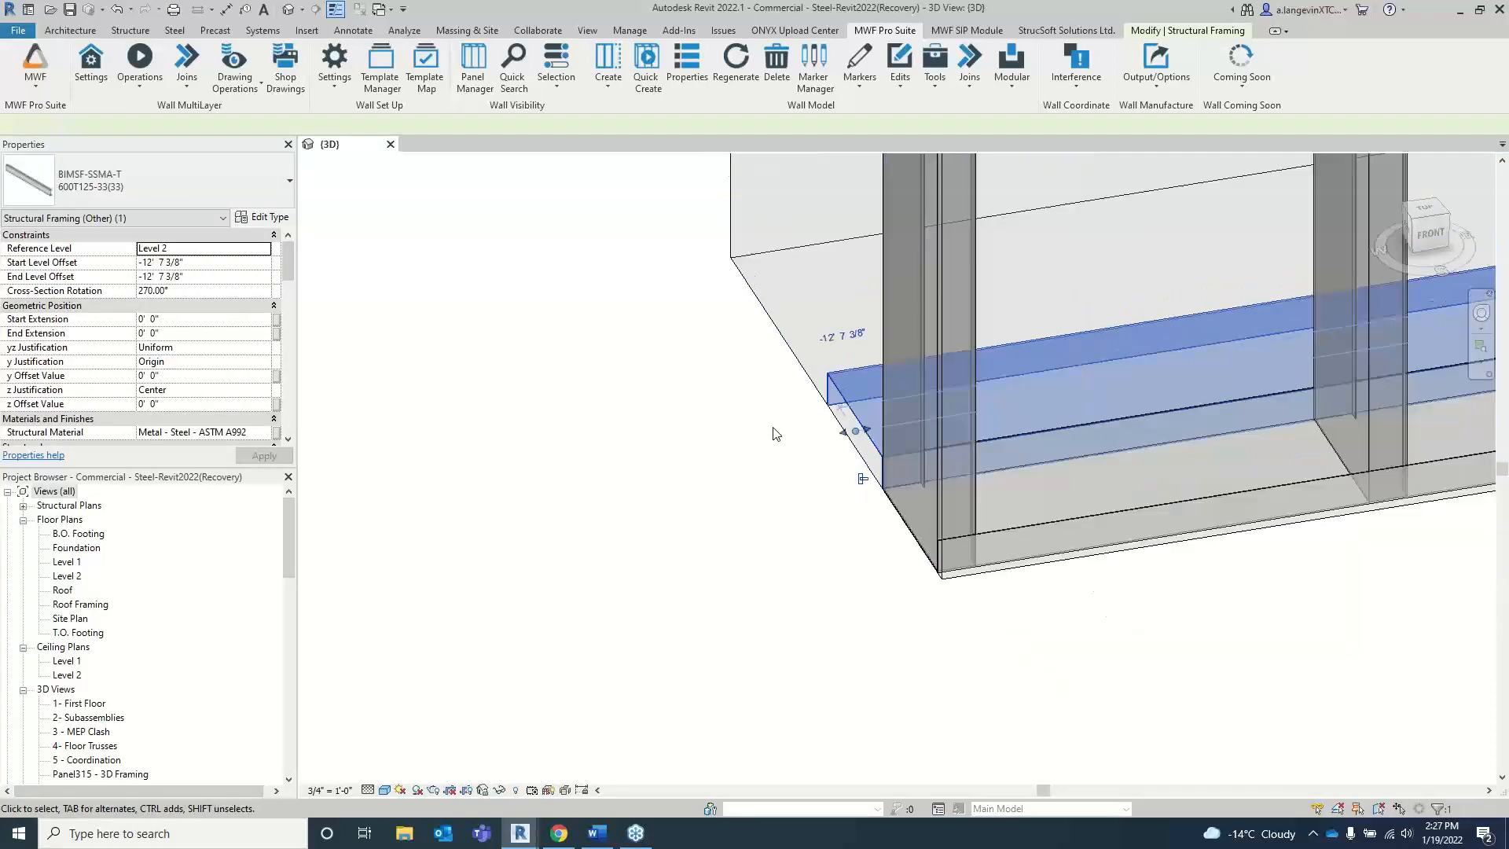
scroll(774, 434, "down", 1)
left_click(774, 434)
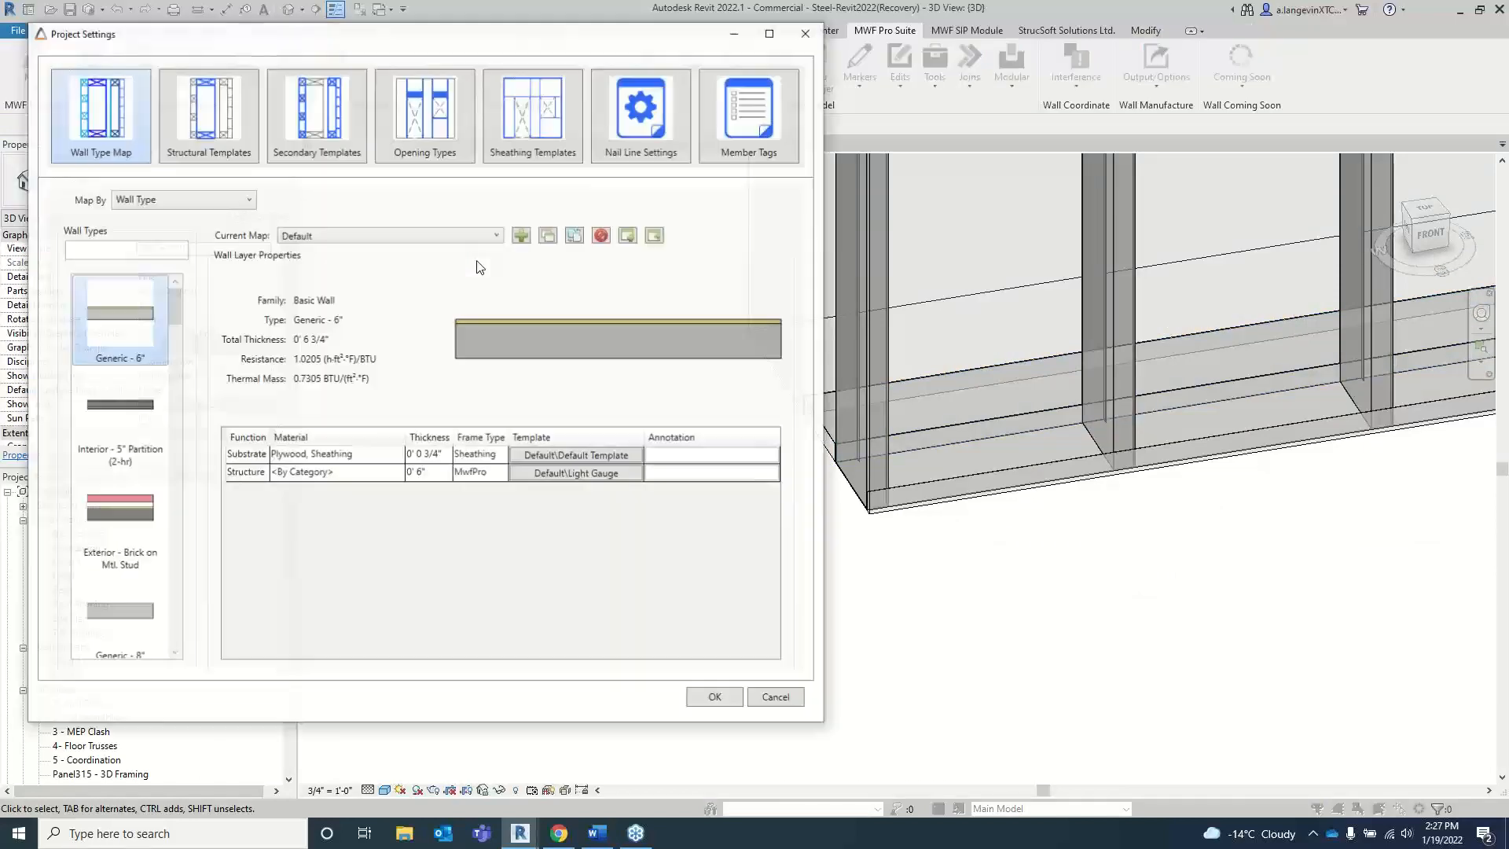
Step: Add Horizontals to the layer configuration of the Light Gauge Steel secondary template in the project settings
left_click(318, 124)
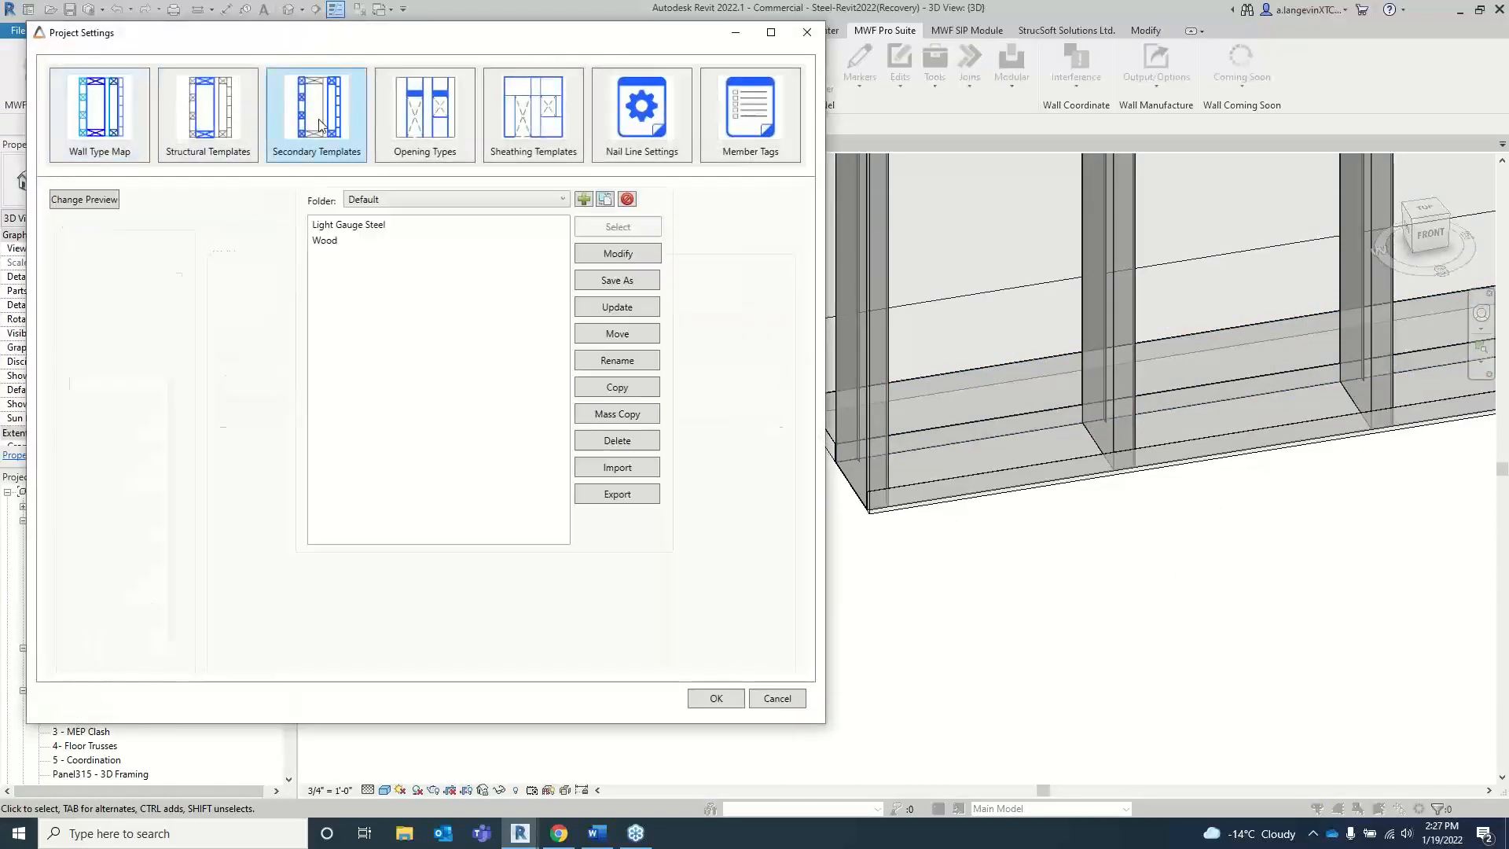
left_click(381, 228)
left_click(605, 255)
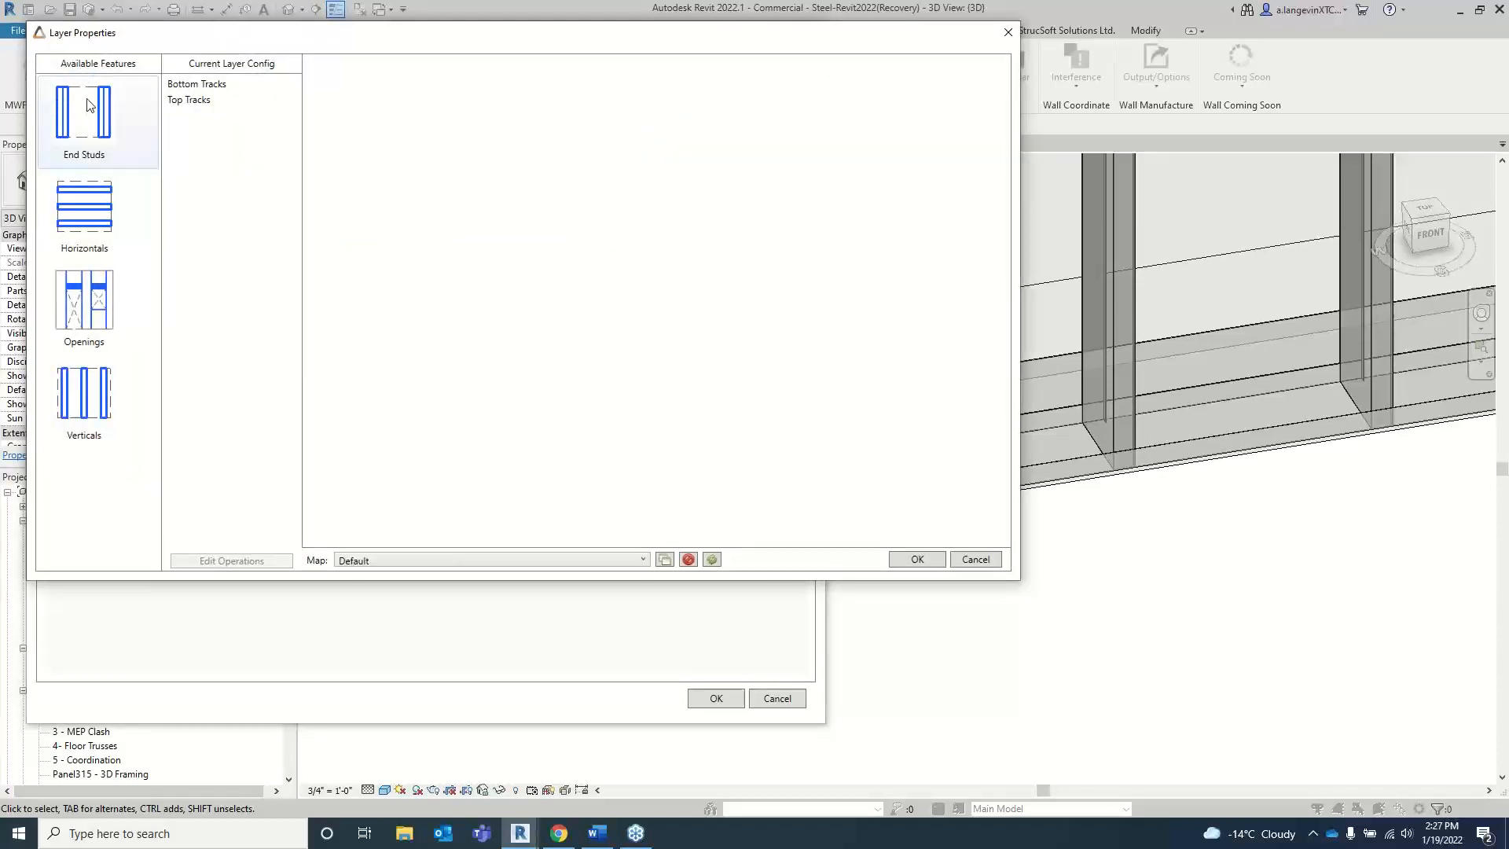
left_click(76, 211)
left_click_drag(77, 210, 218, 169)
Step: Review the template's track and Horizontals configurations, and close the project settings without saving
left_click(198, 102)
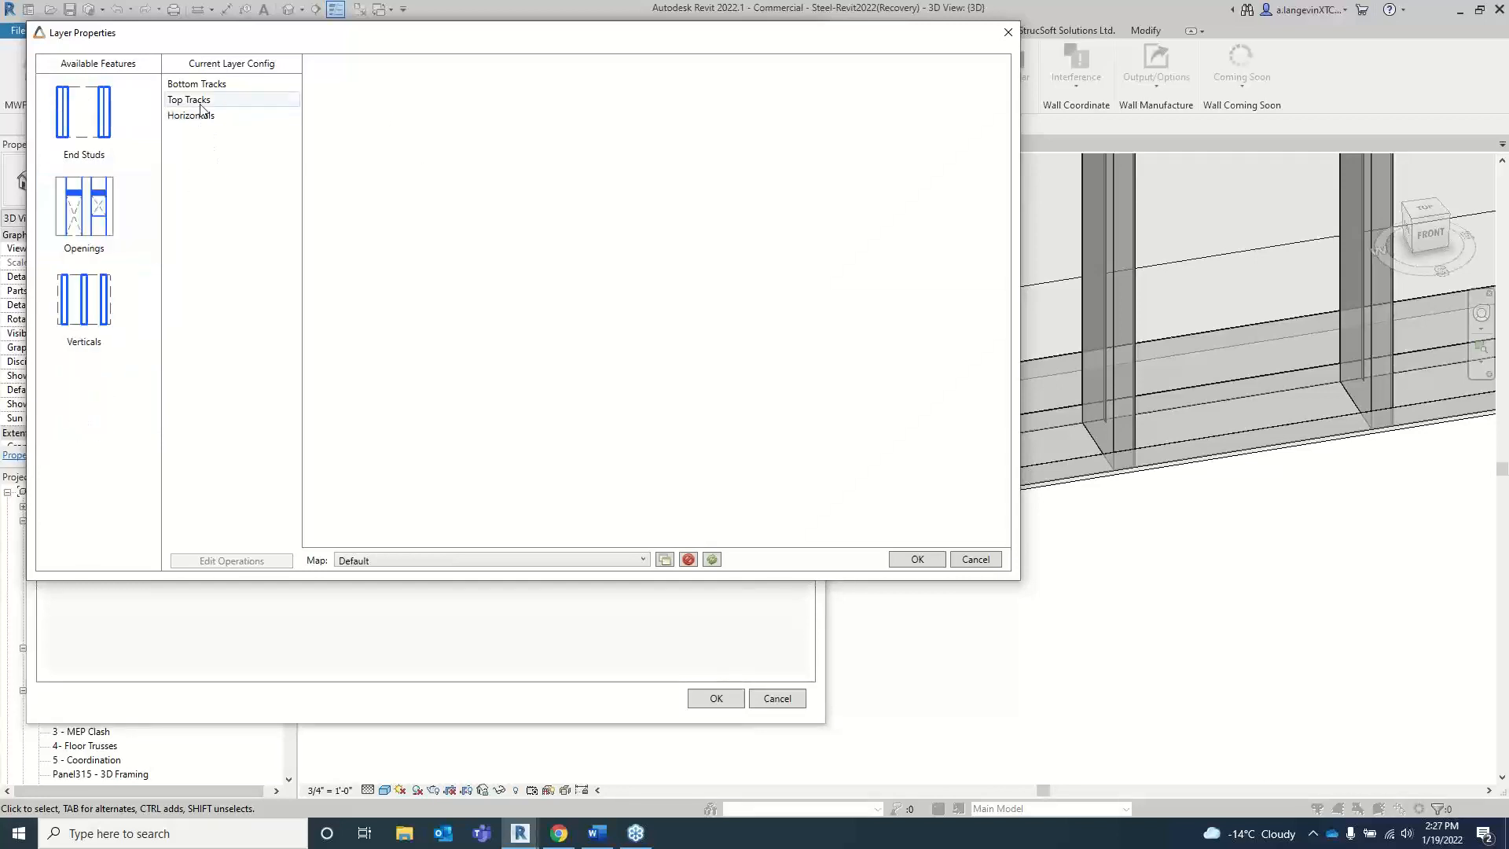
left_click(206, 85)
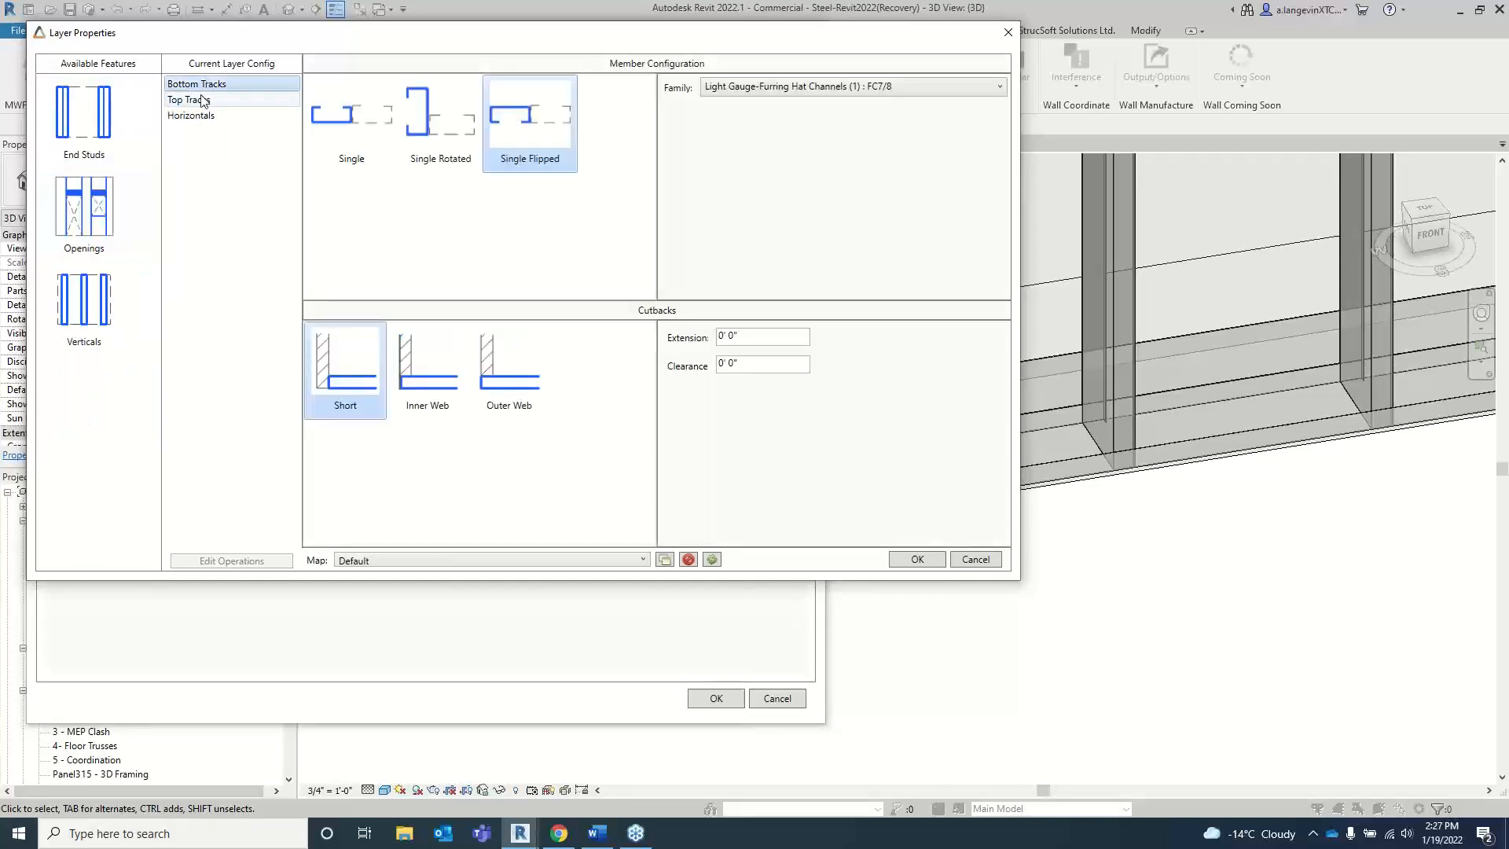
left_click(201, 117)
left_click(227, 85)
left_click(1007, 33)
left_click(807, 33)
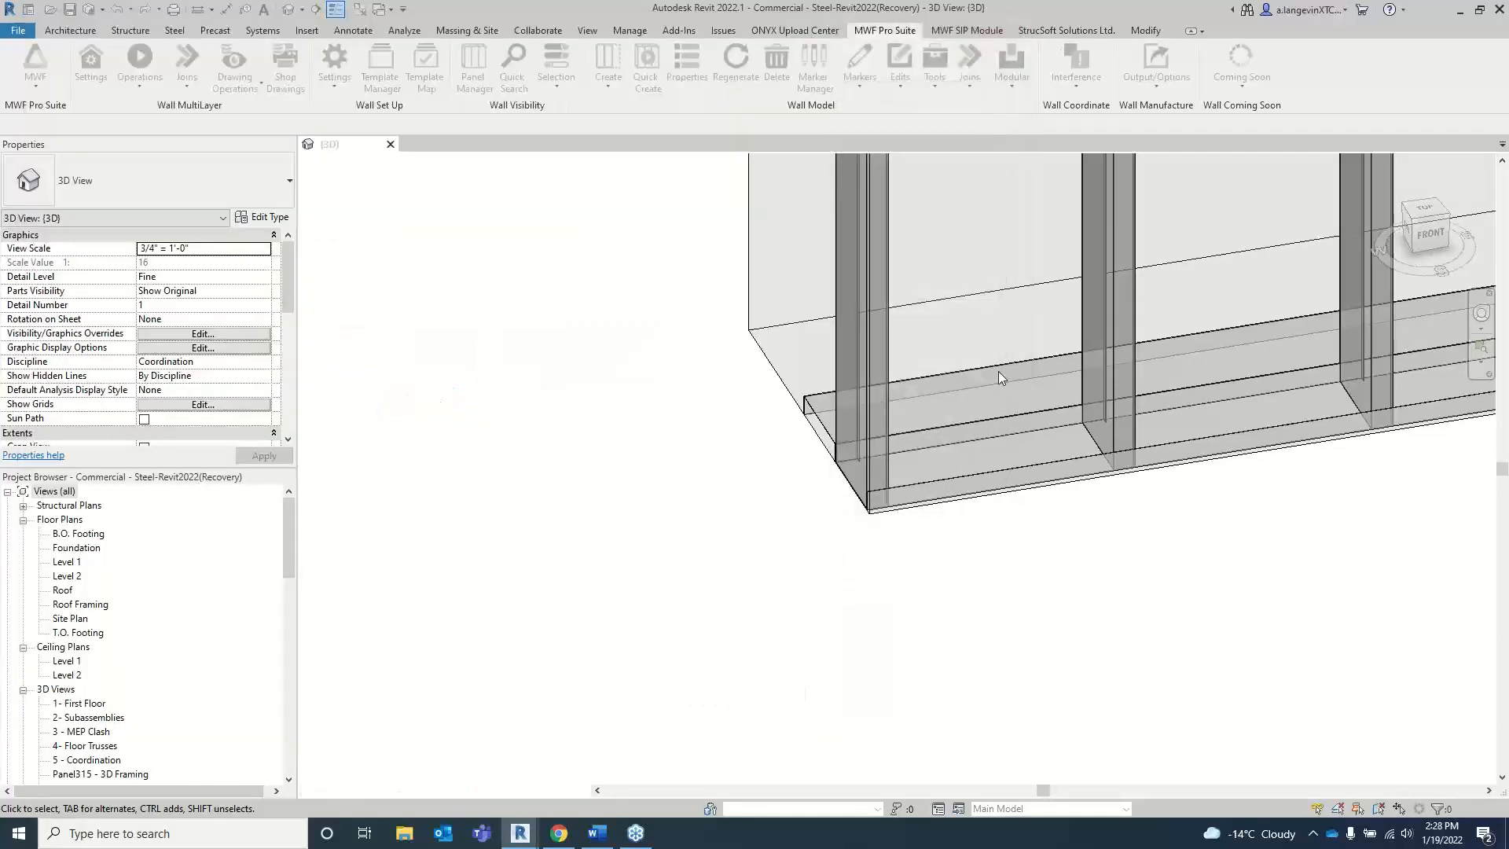
scroll(869, 345, "down", 5)
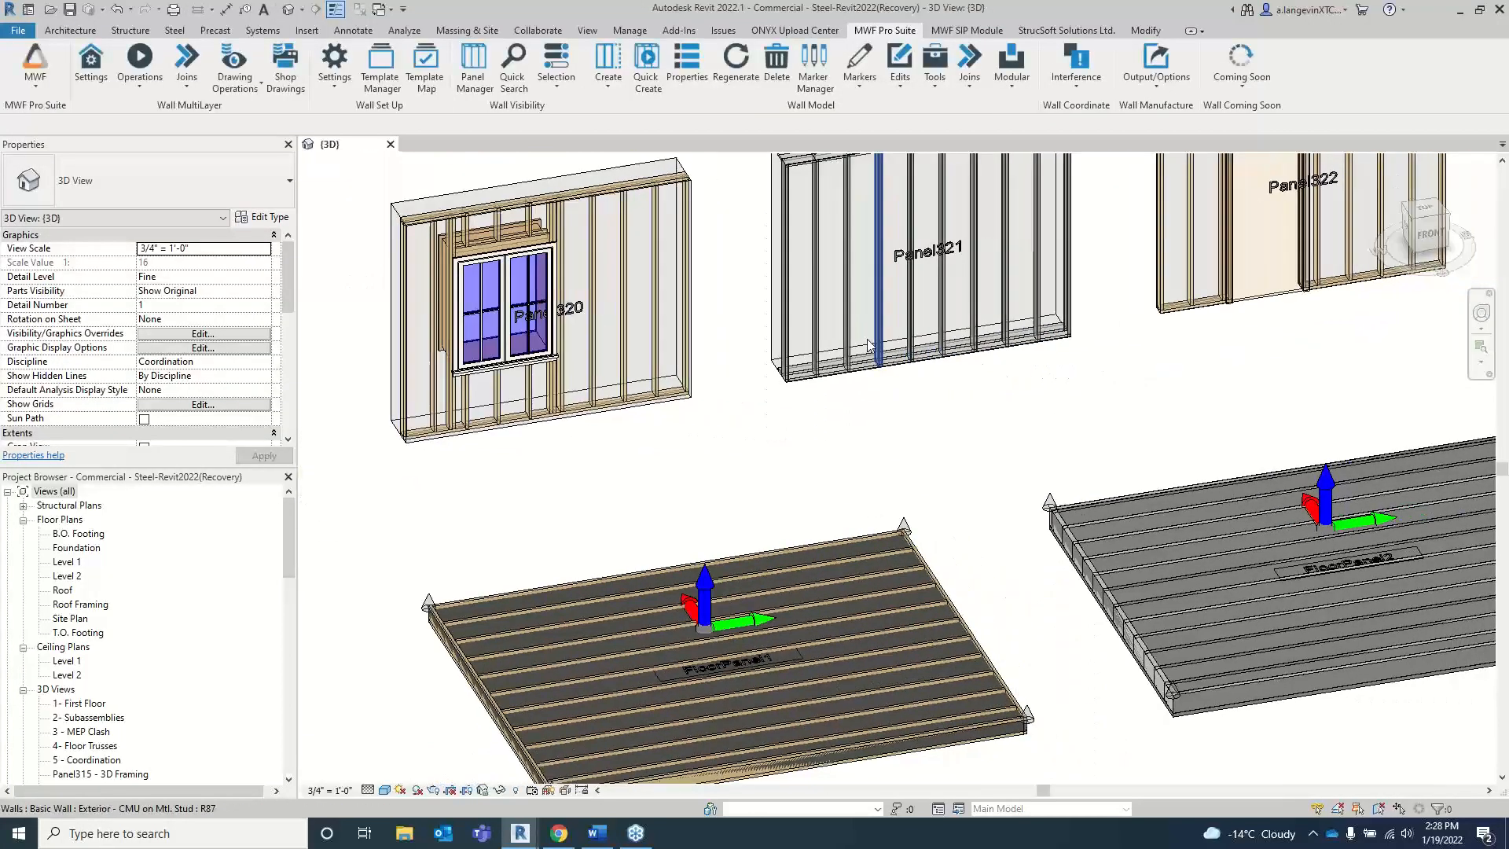
Step: Switch to the New Features-Winter 2022 document in Word and review its Walls, ML Modelling, Floors and Trusses feature lists
scroll(1100, 338, "down", 3)
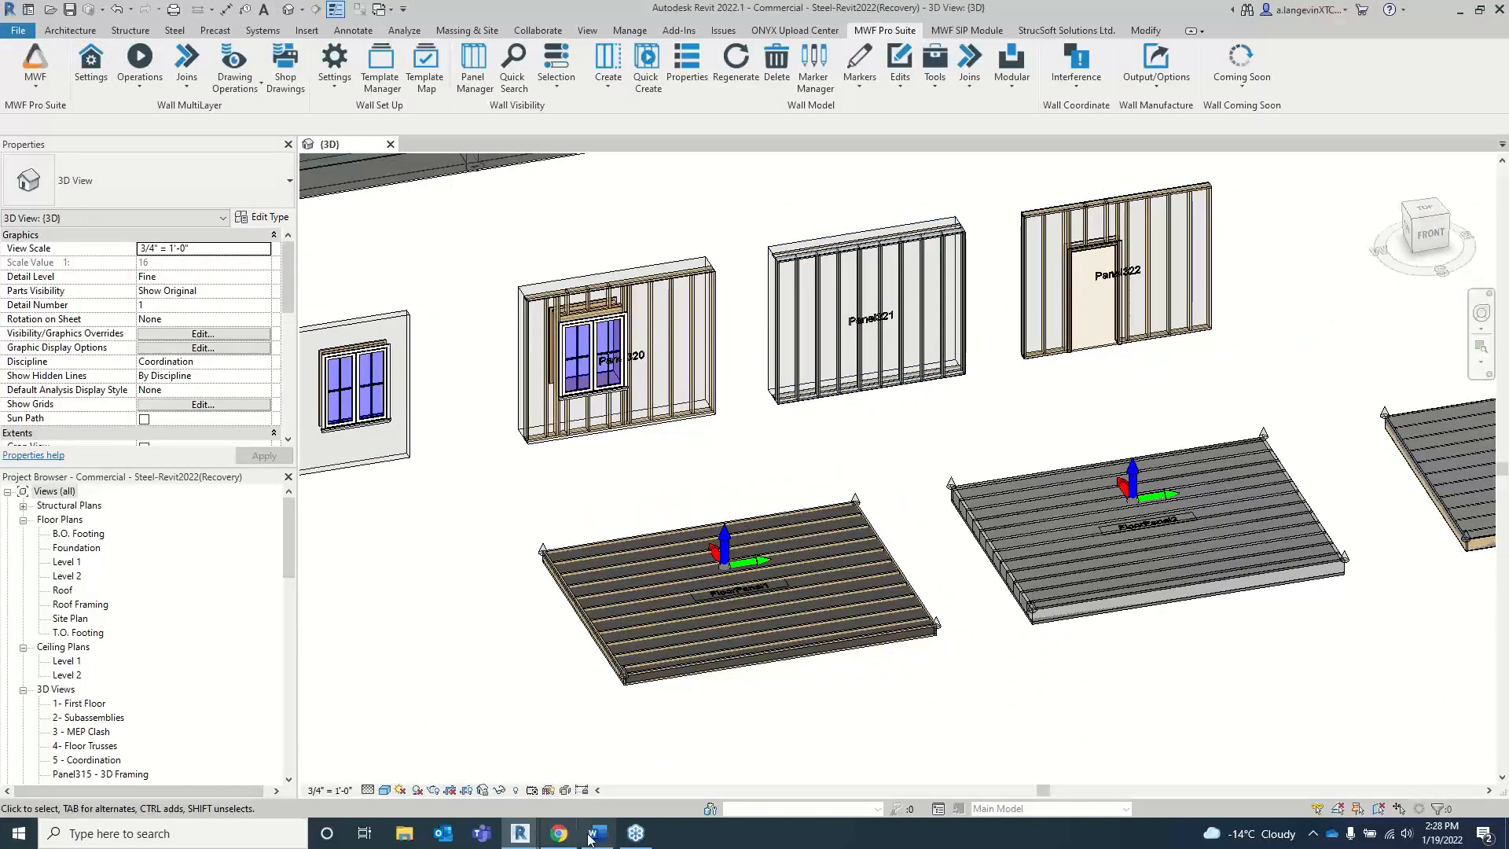
left_click(591, 839)
scroll(590, 421, "up", 4)
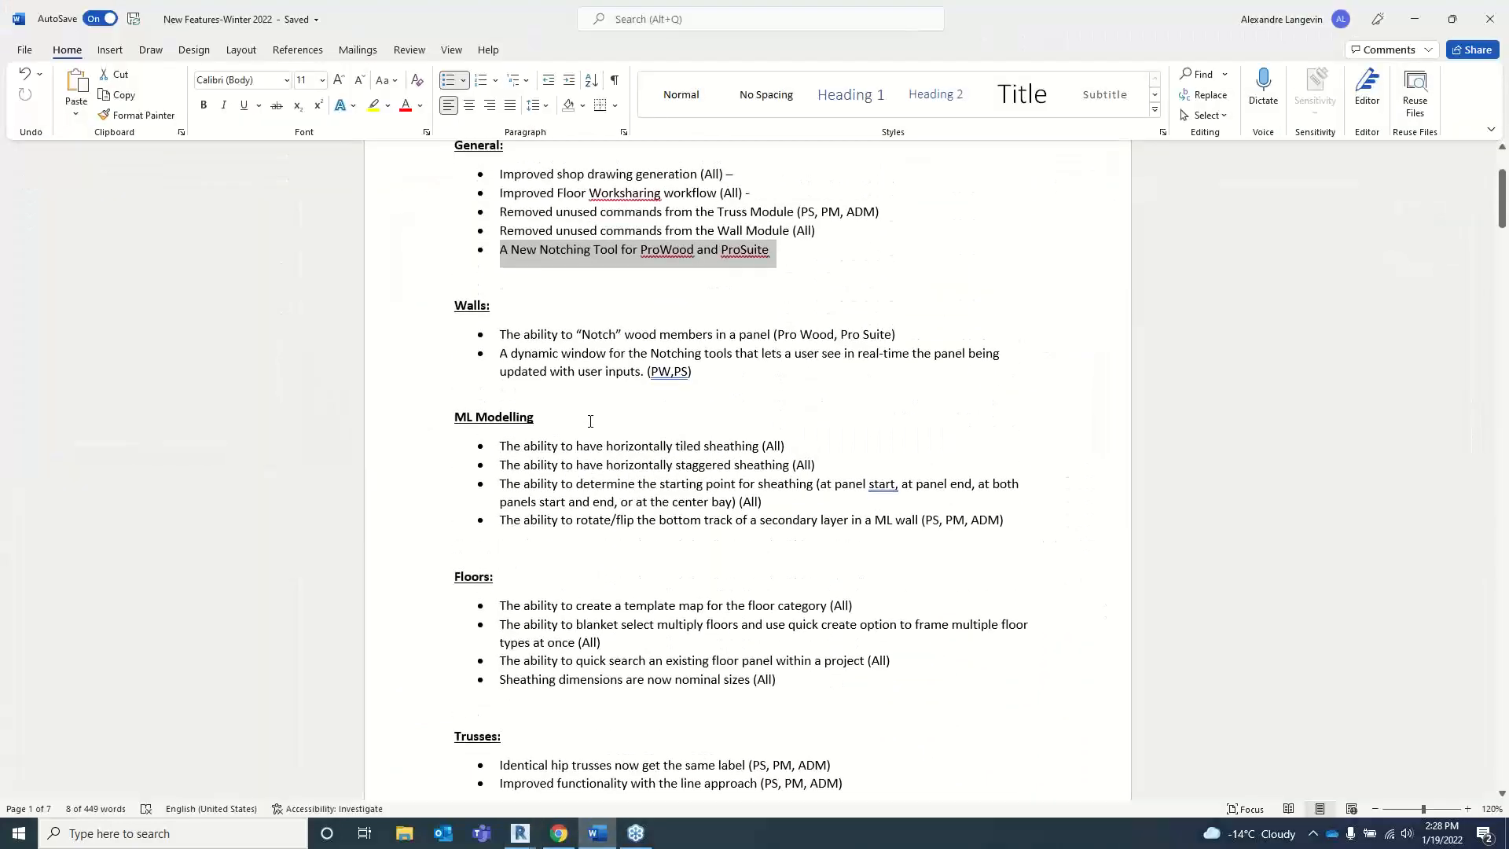
scroll(591, 422, "down", 5)
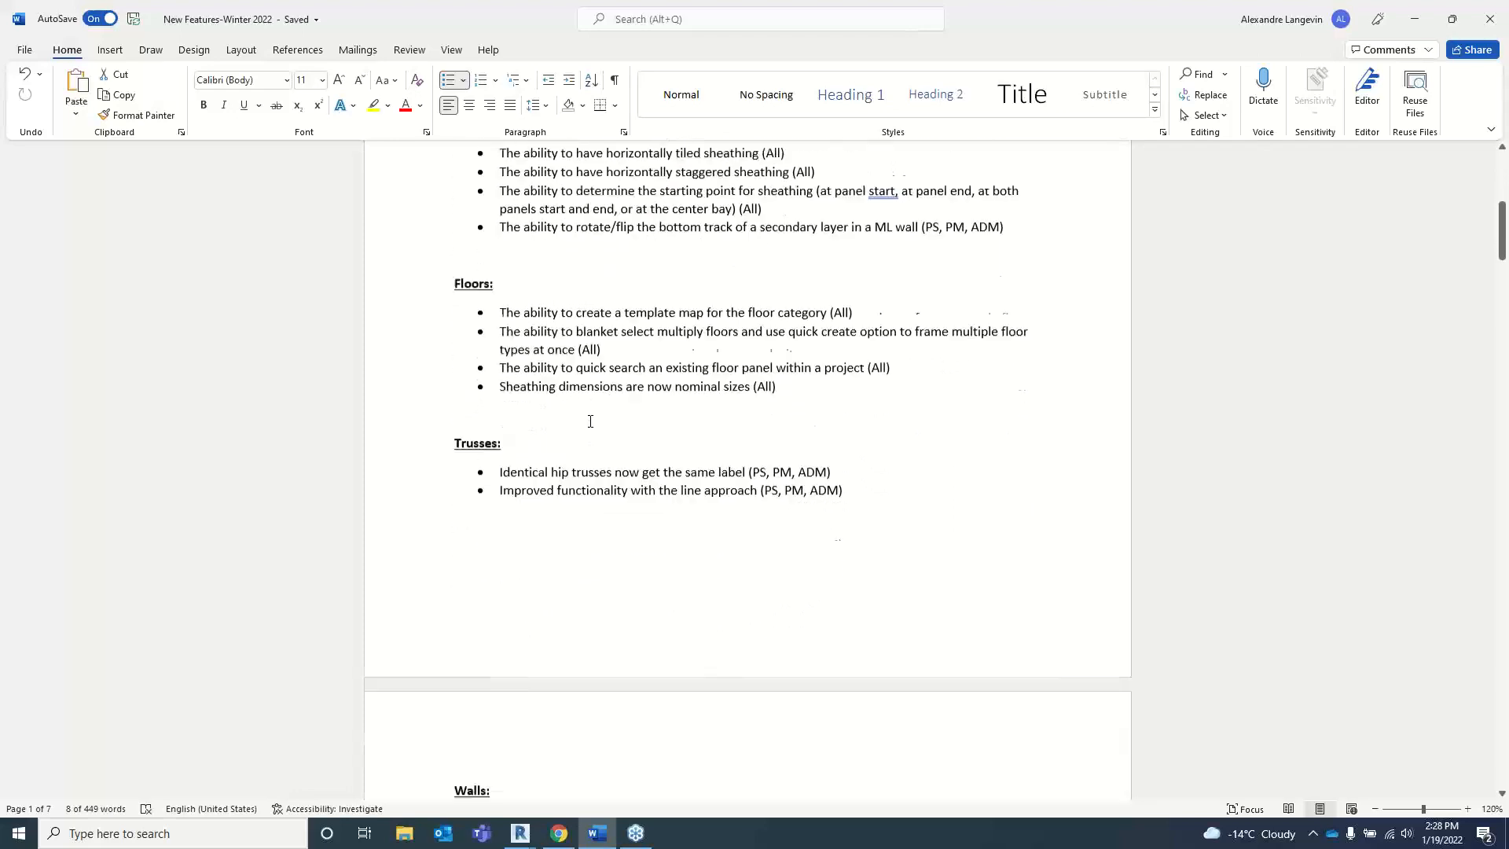
scroll(591, 422, "down", 1)
scroll(590, 421, "up", 1)
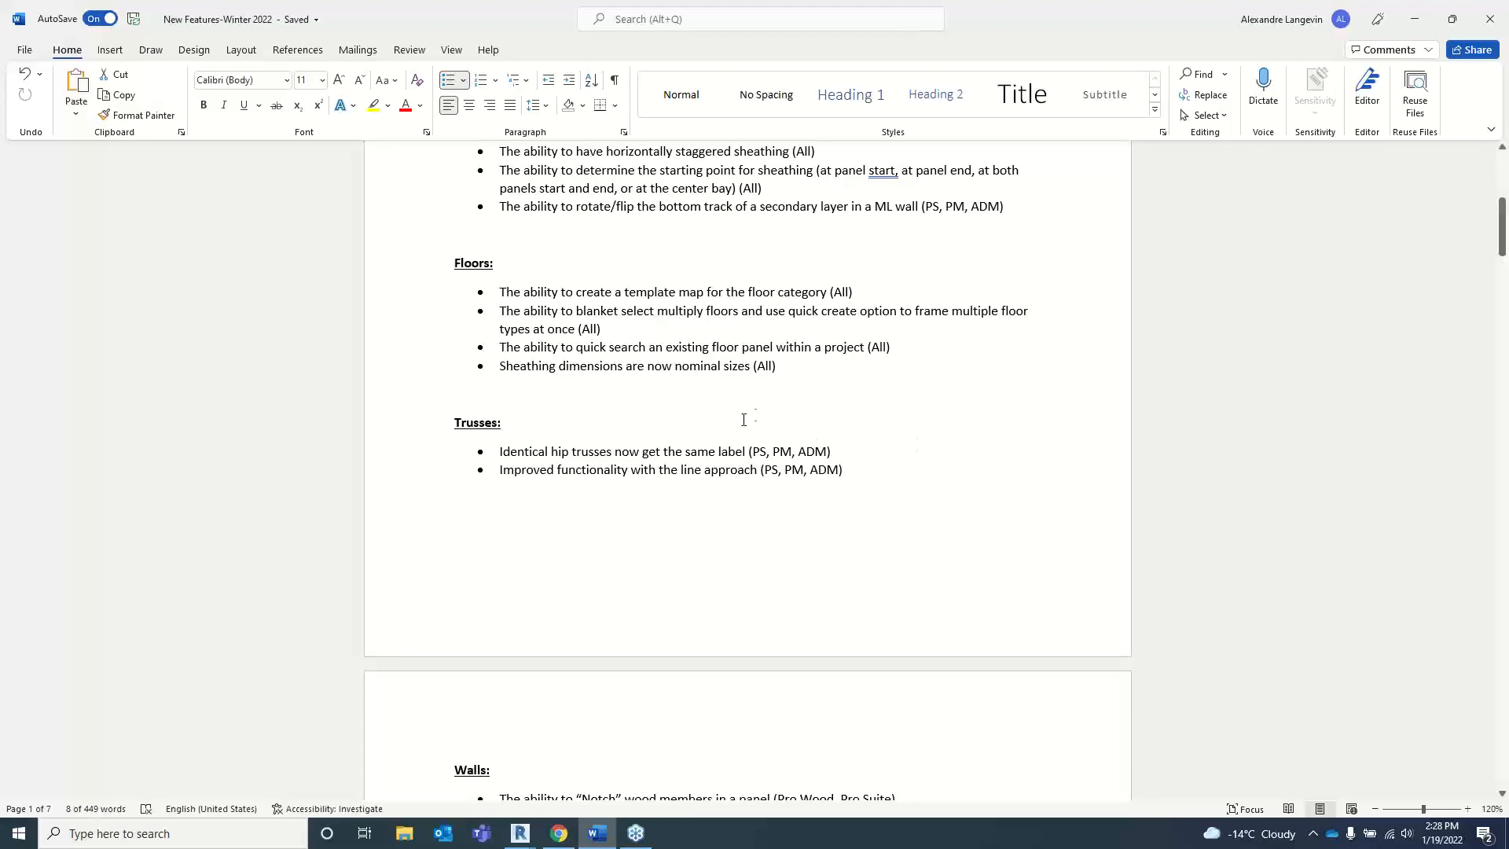
scroll(715, 493, "up", 10)
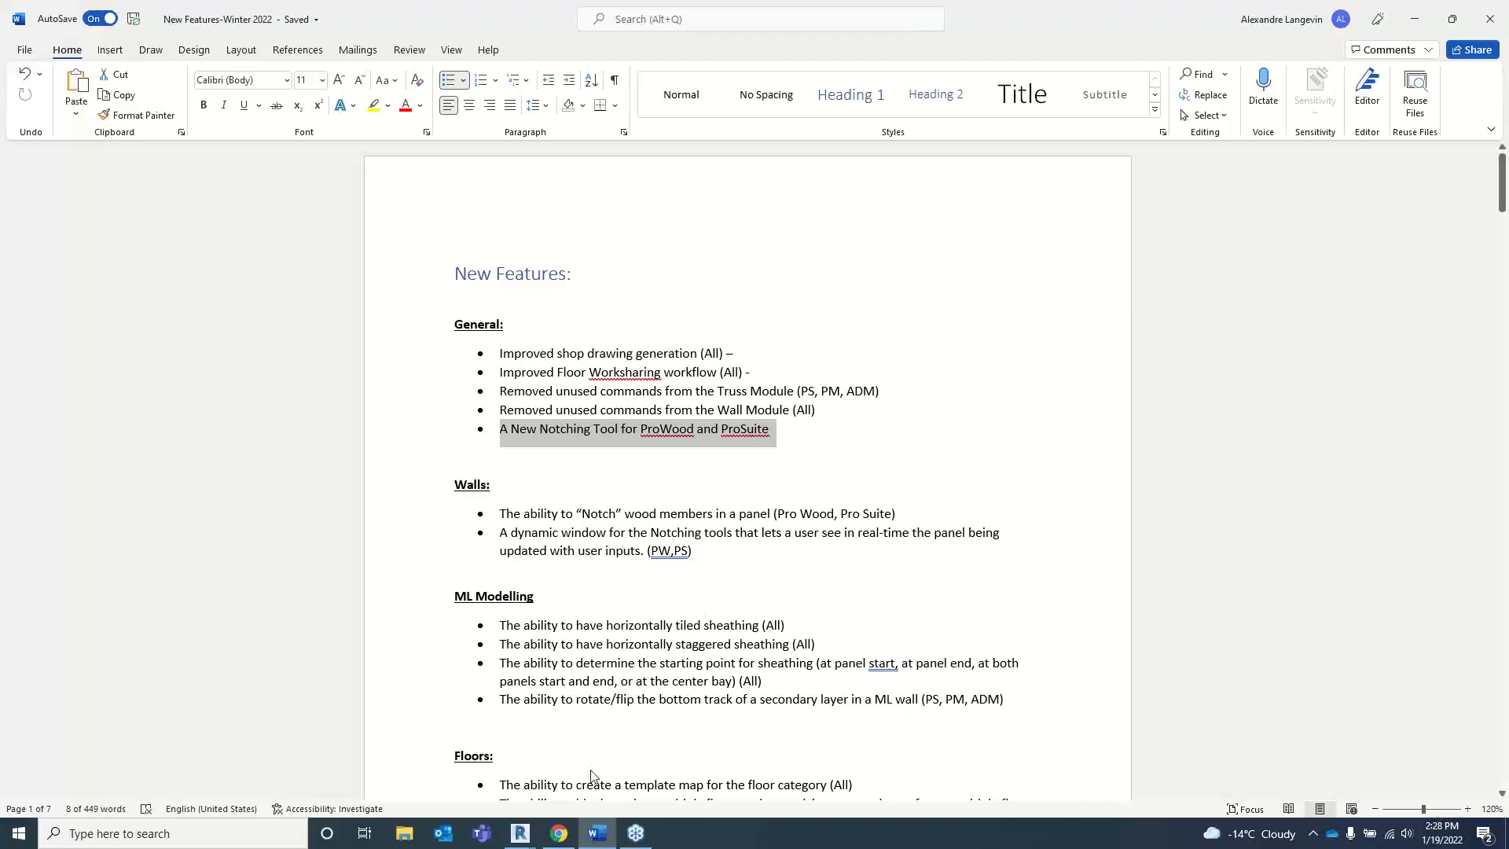
Step: Switch back to the Commercial - Steel project's 3D view in Revit
left_click(523, 836)
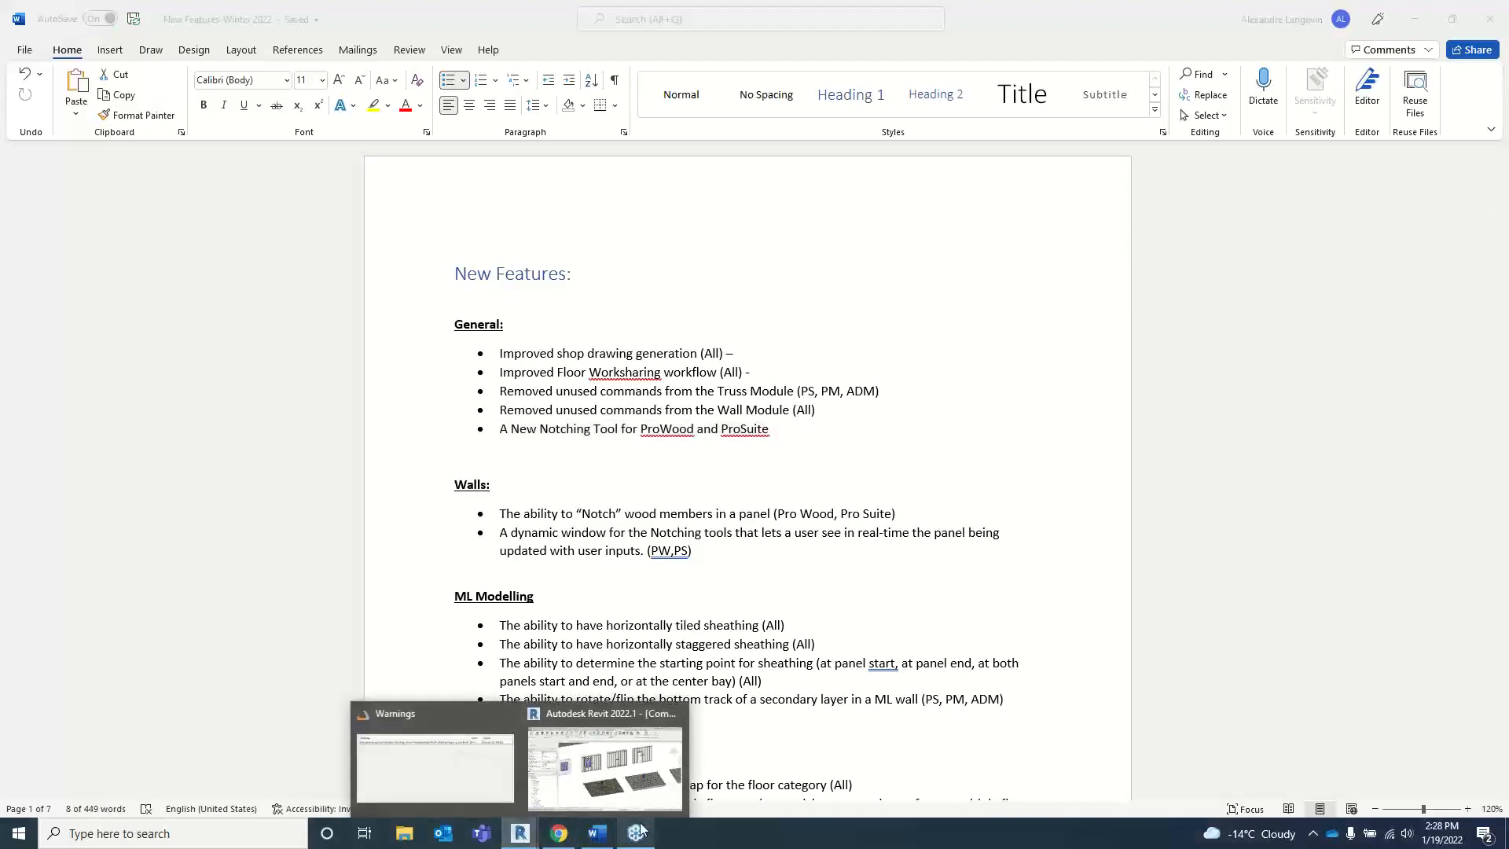
mouse_move(619, 769)
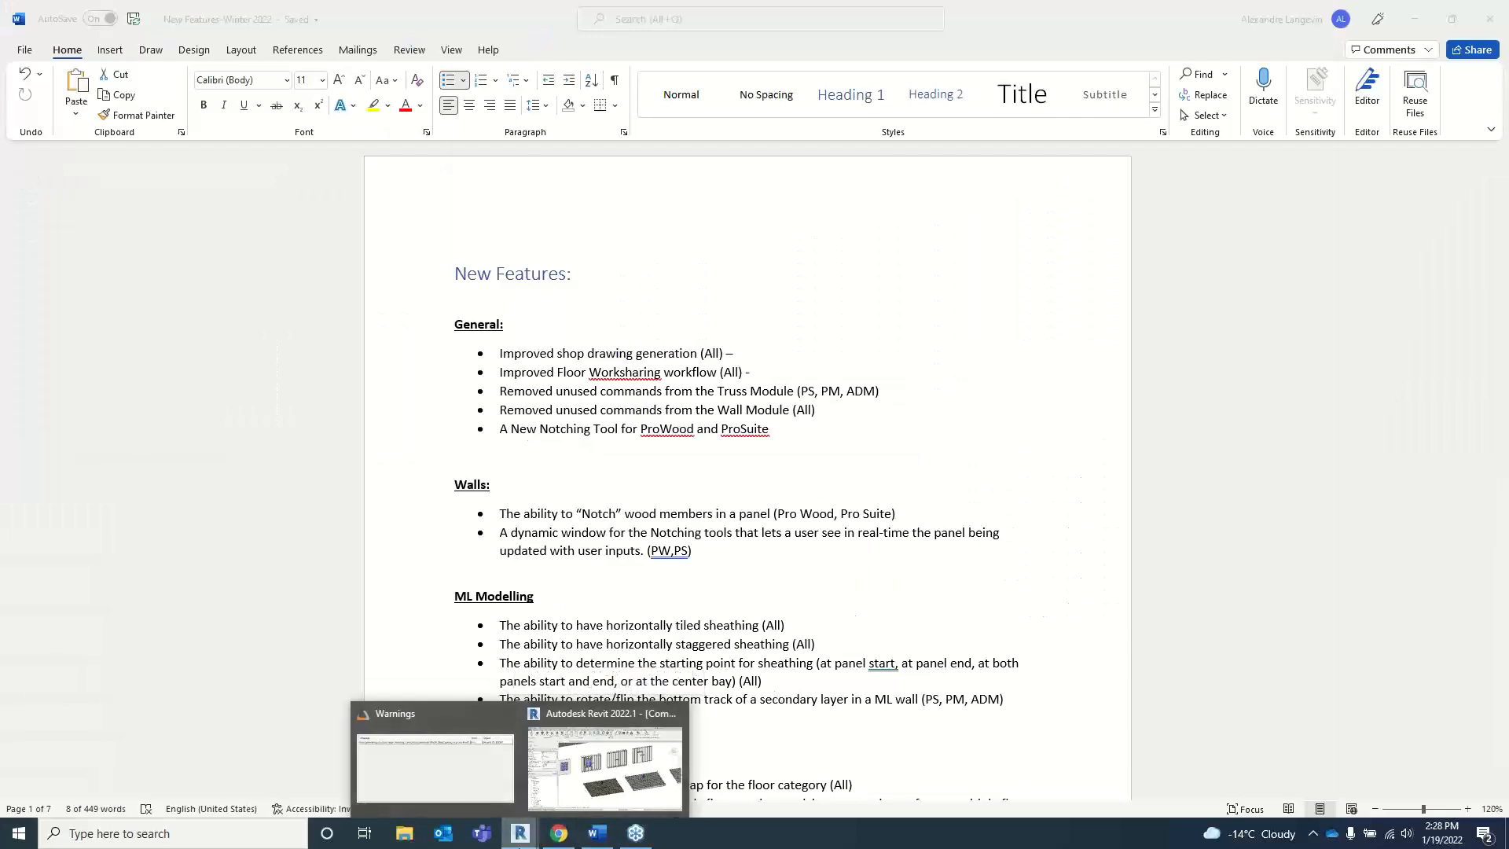
left_click(605, 774)
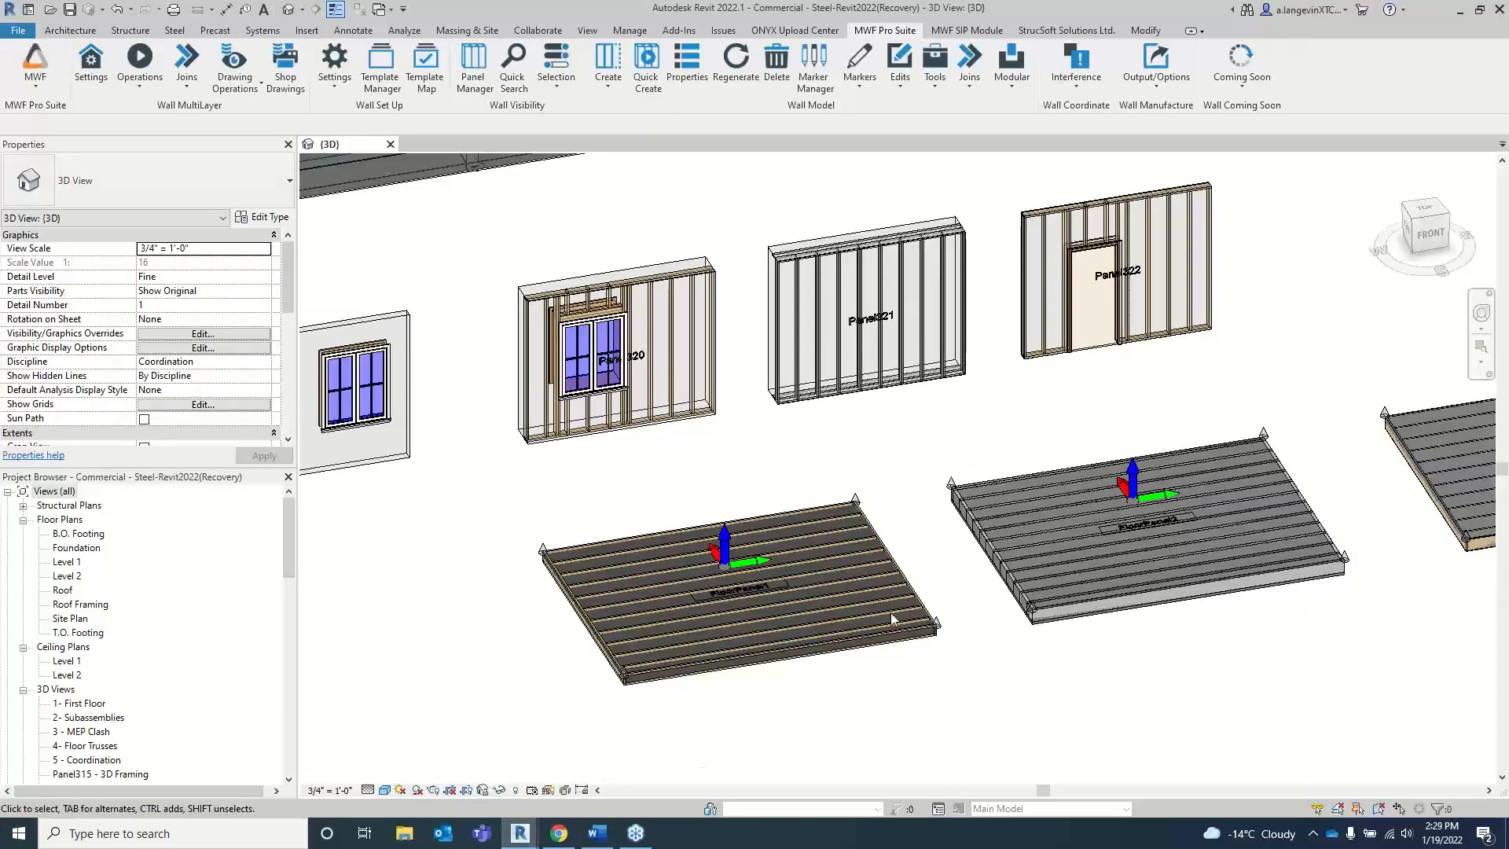